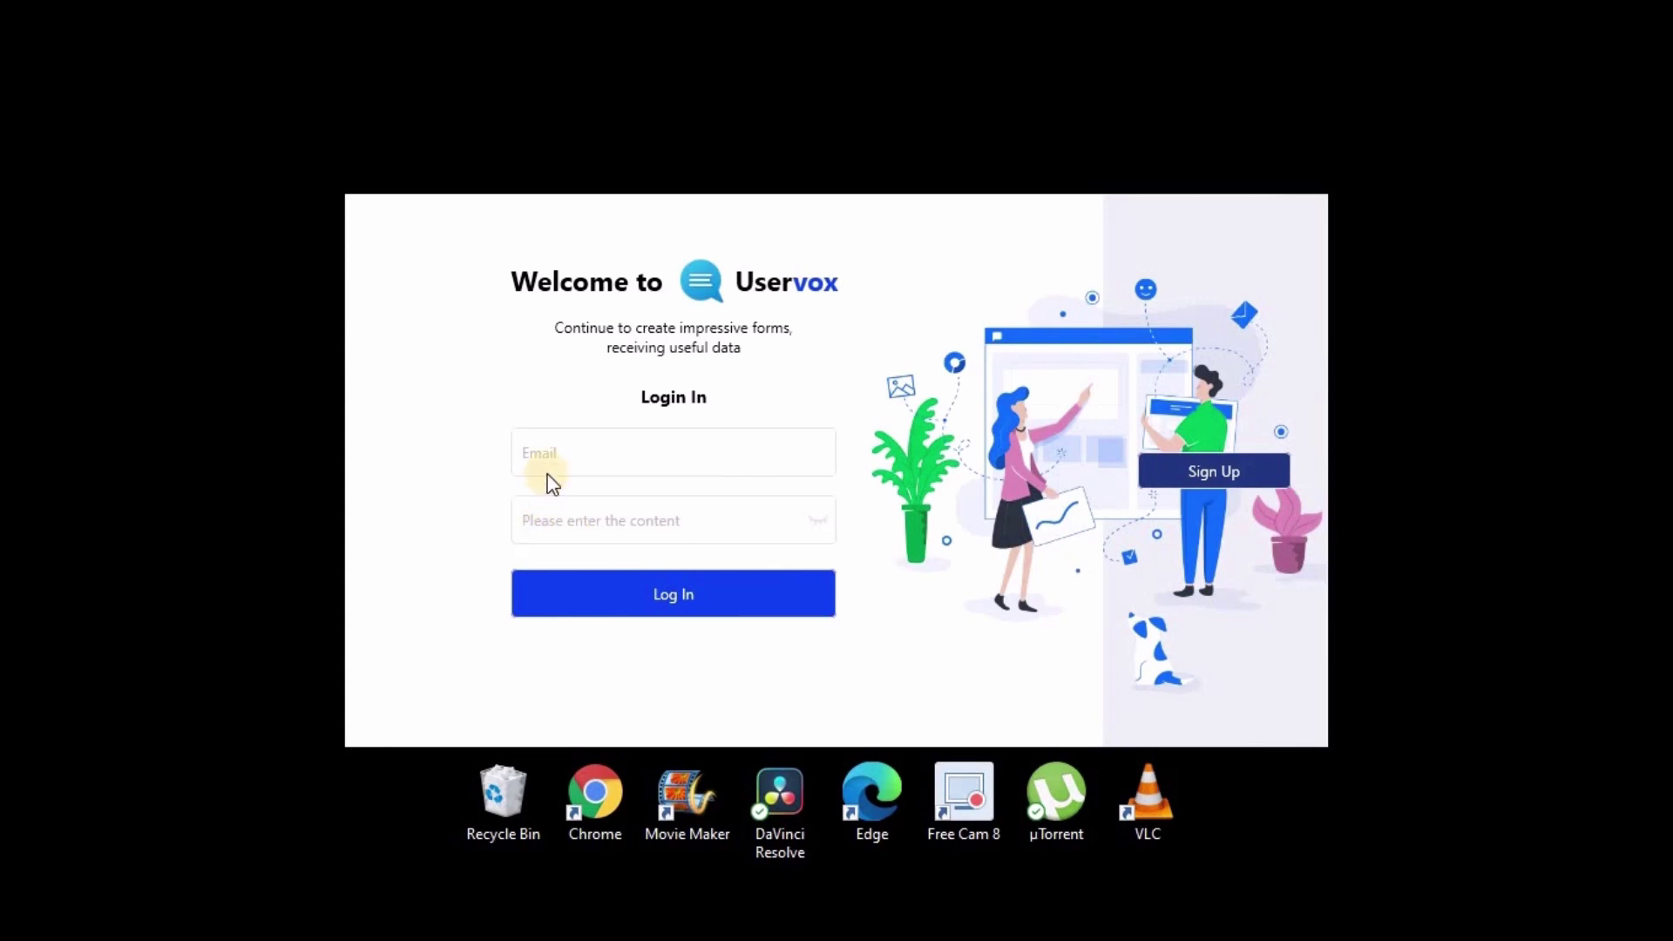
Step: Fill the login form with a sample email and password, toggle password visibility, then clear the password
left_click(547, 463)
type("dsdsdsdsds")
left_click(579, 522)
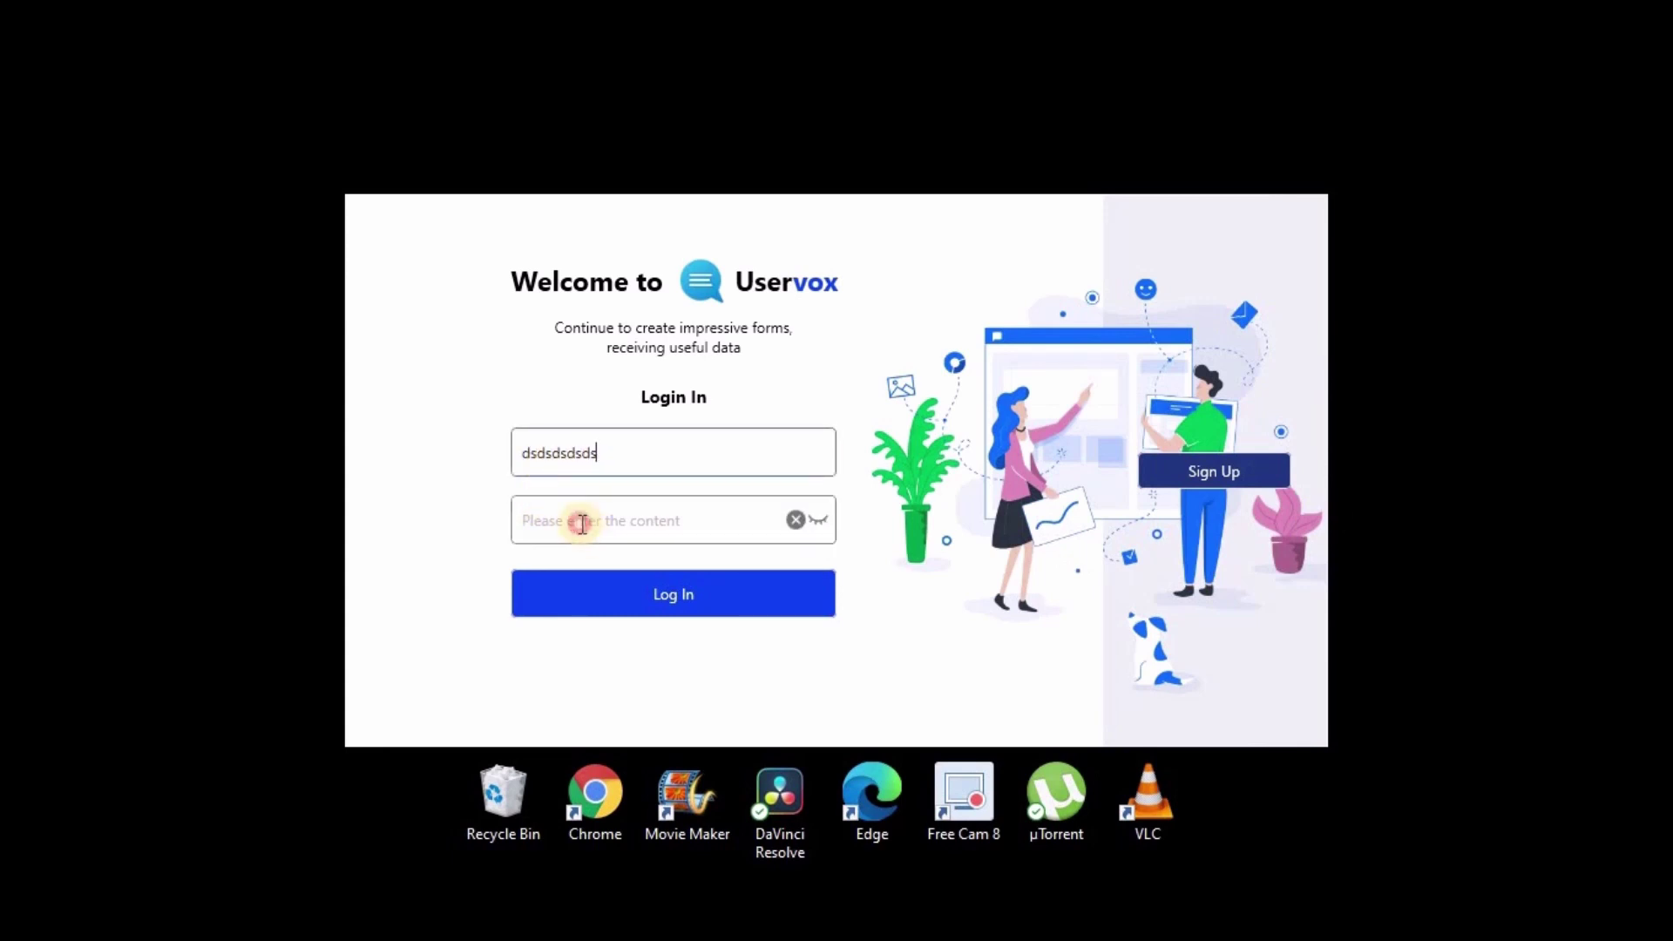
type("dsdsdsdsd")
left_click(827, 521)
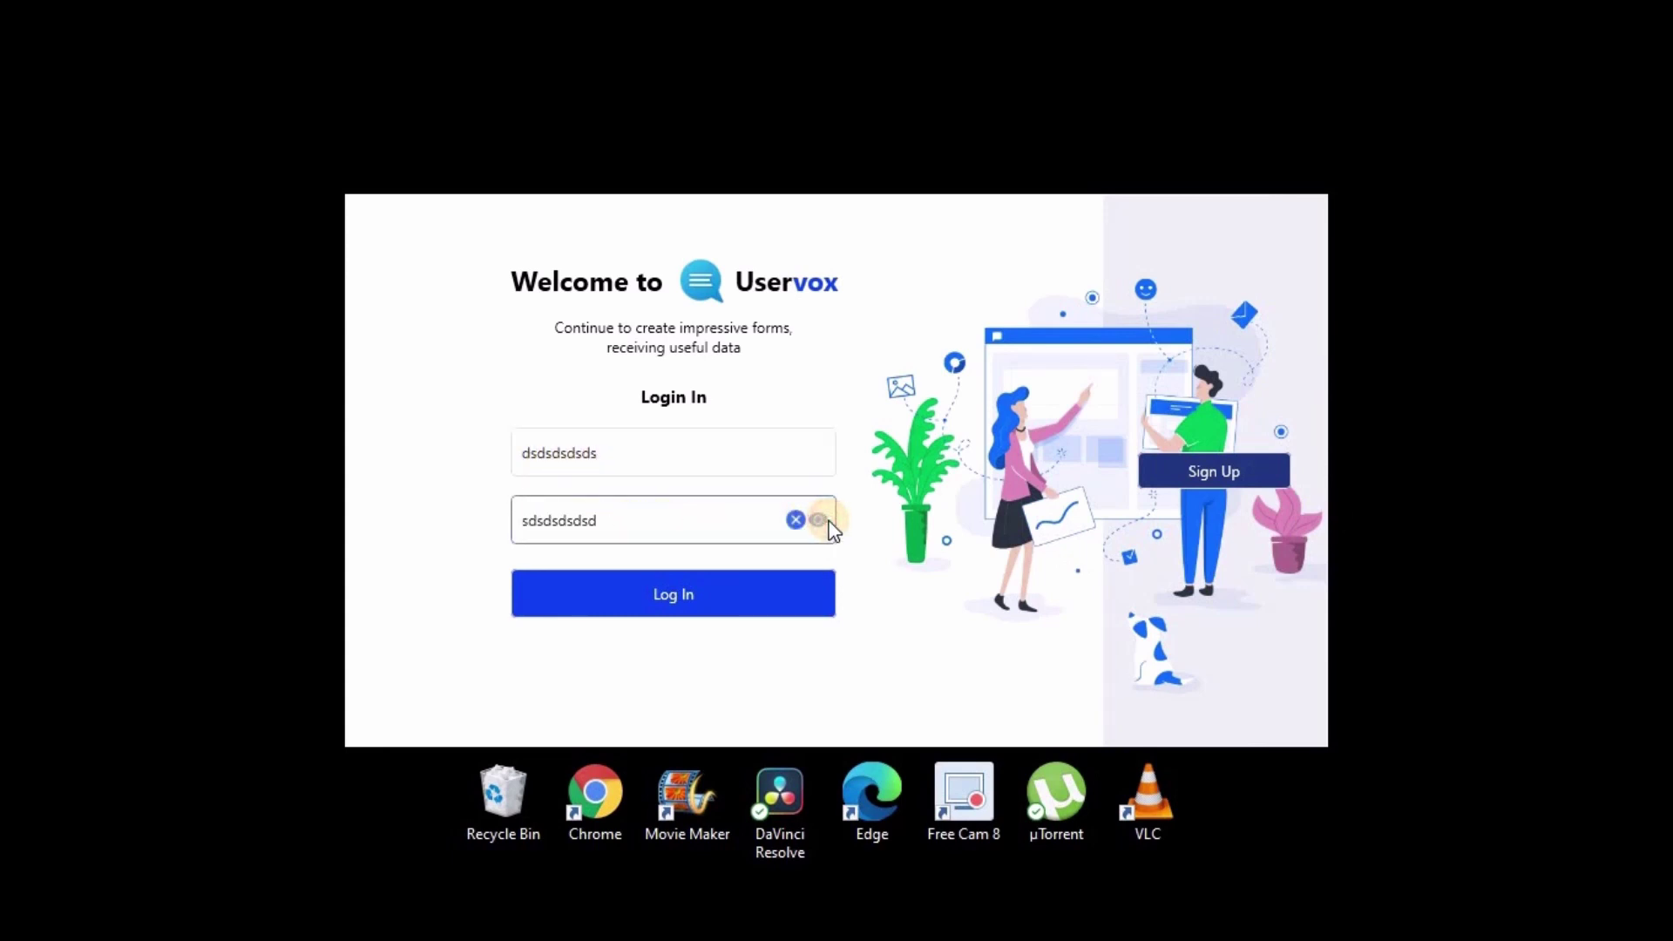
left_click(825, 521)
left_click(796, 520)
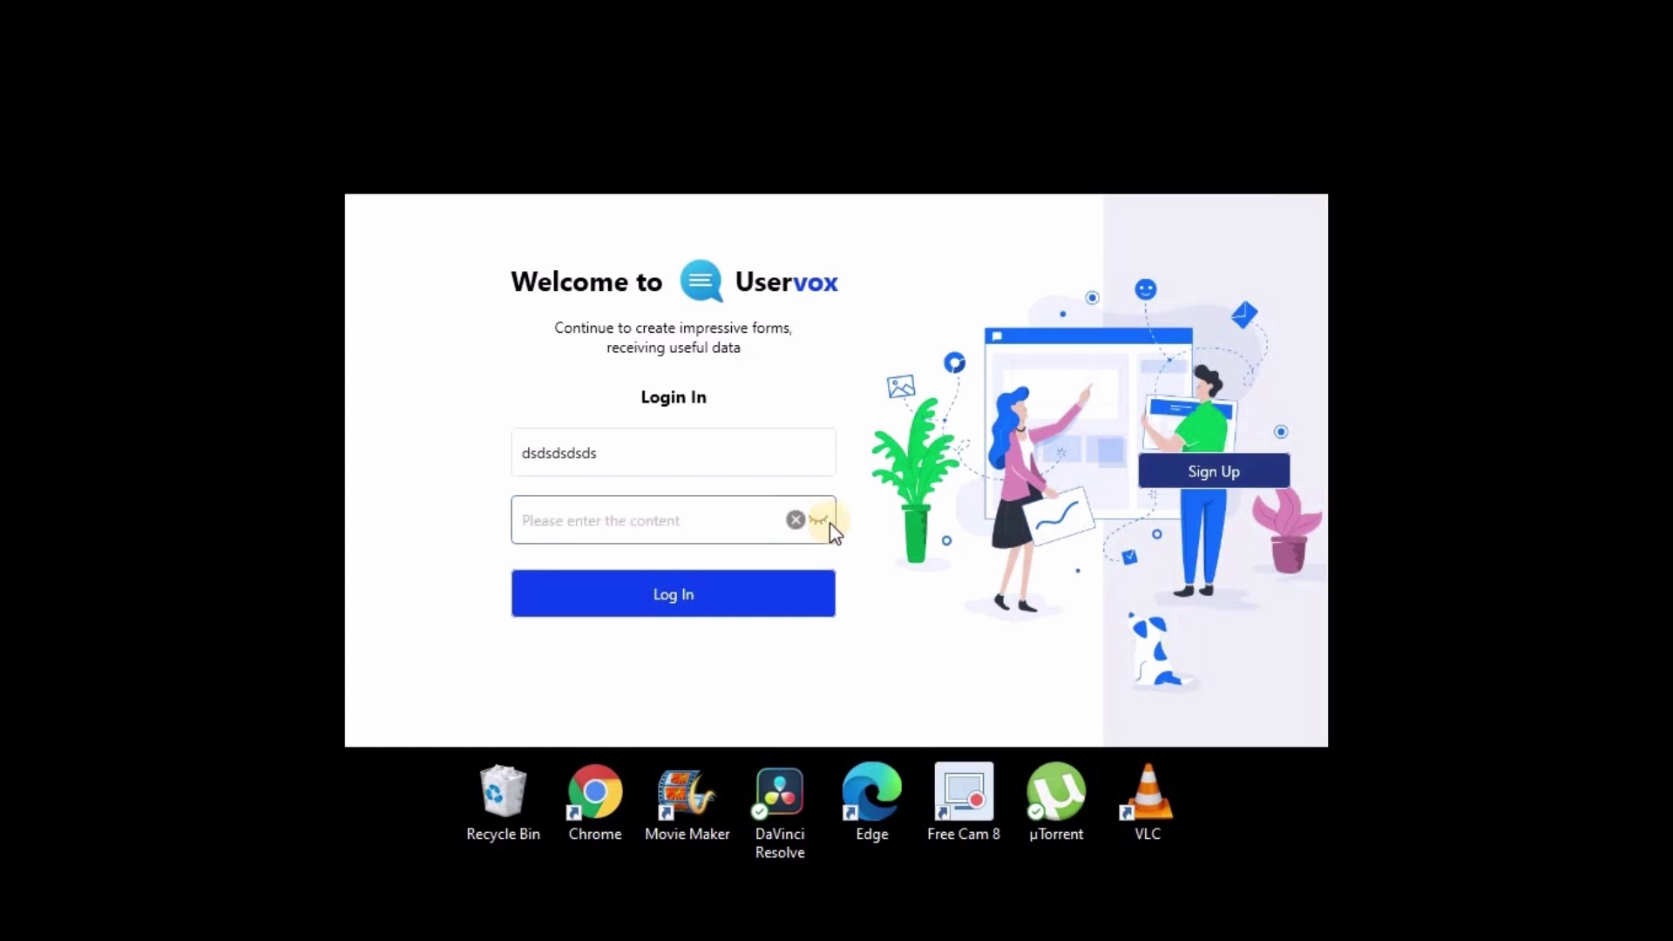
Step: In Create Account, enter a sample name, email and password, reveal the password, then clear password and email
left_click(1213, 472)
left_click(1033, 453)
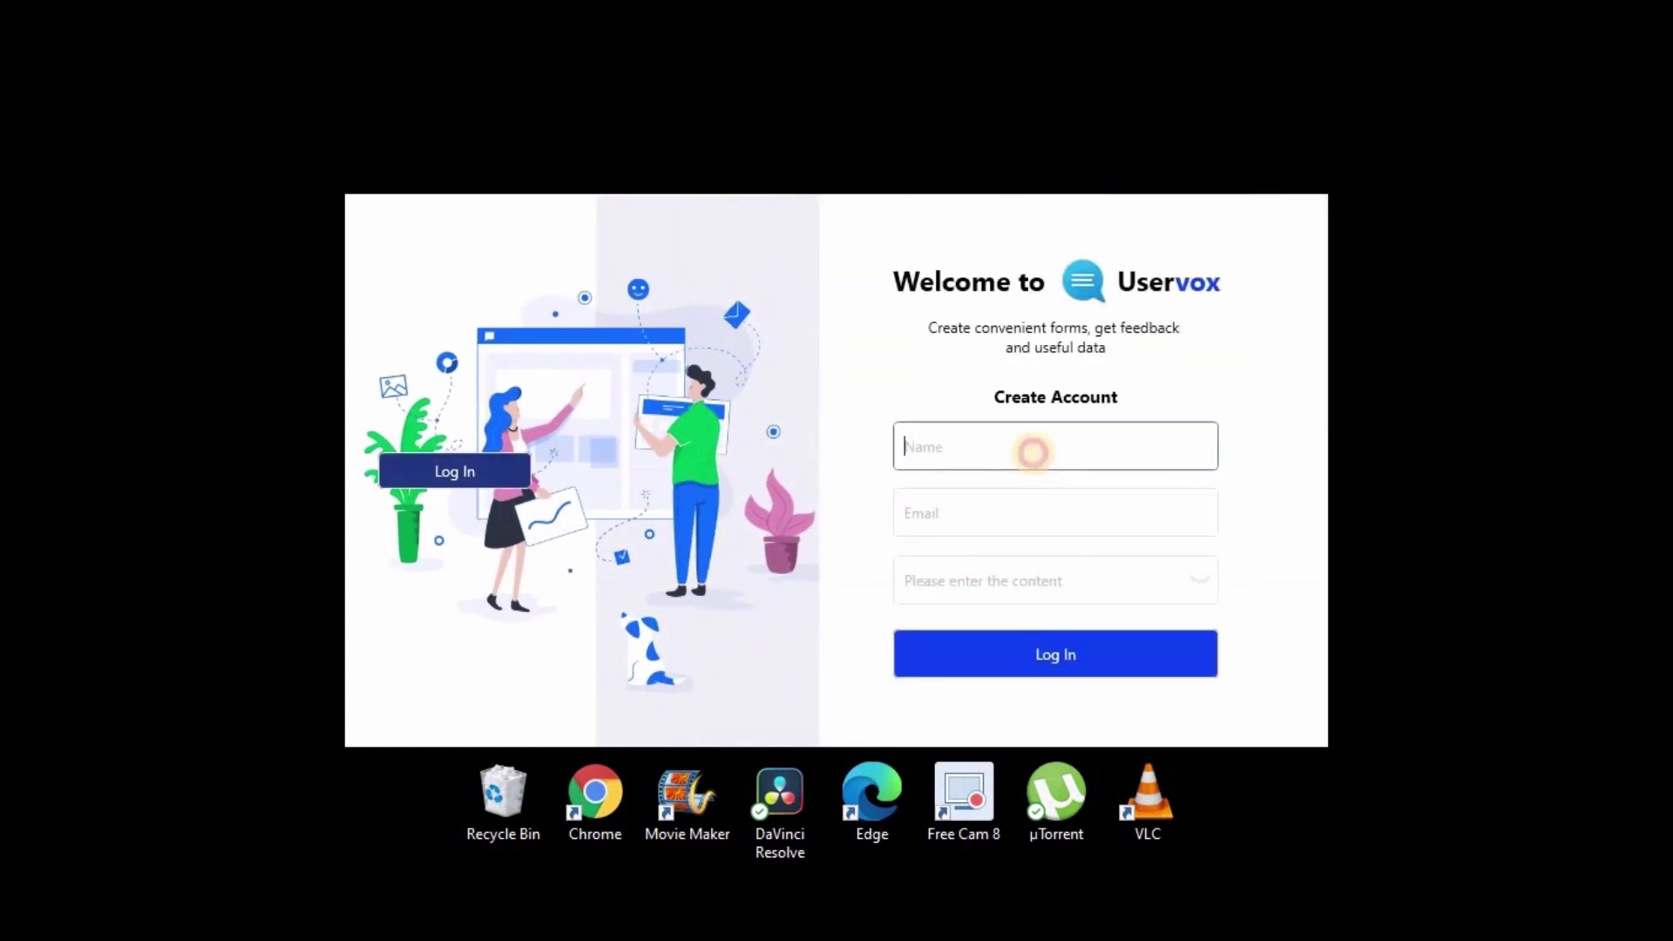
type("sddsds")
left_click(984, 505)
type("sdsdsds")
left_click(979, 578)
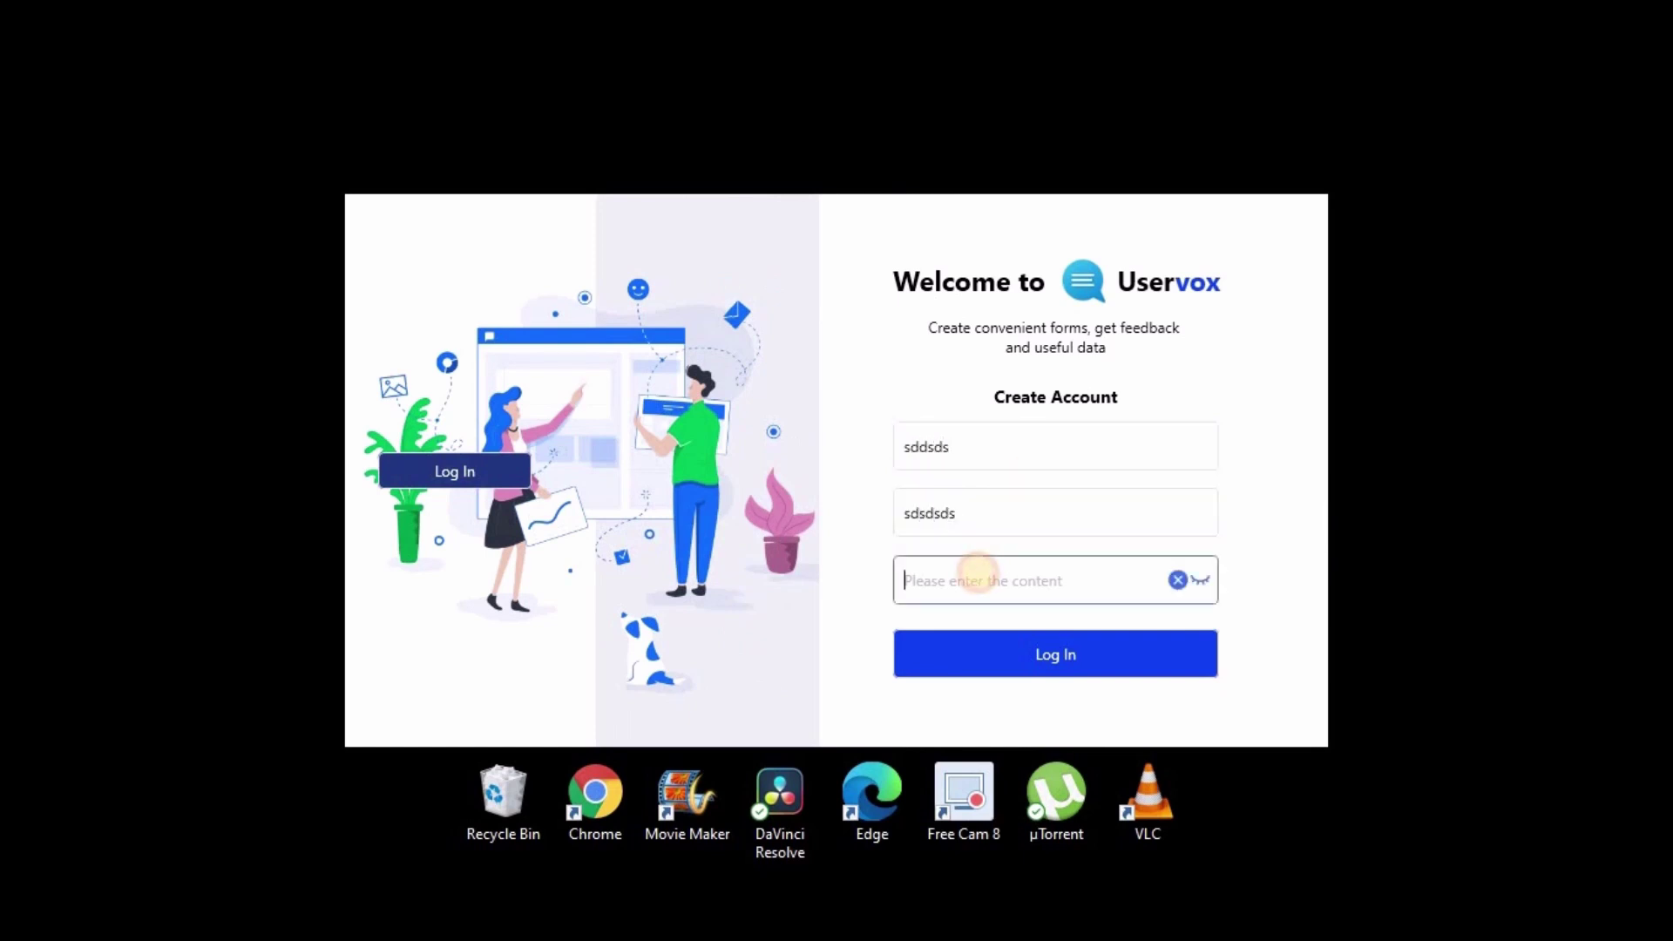
type("sdsdsdsds")
left_click(1200, 580)
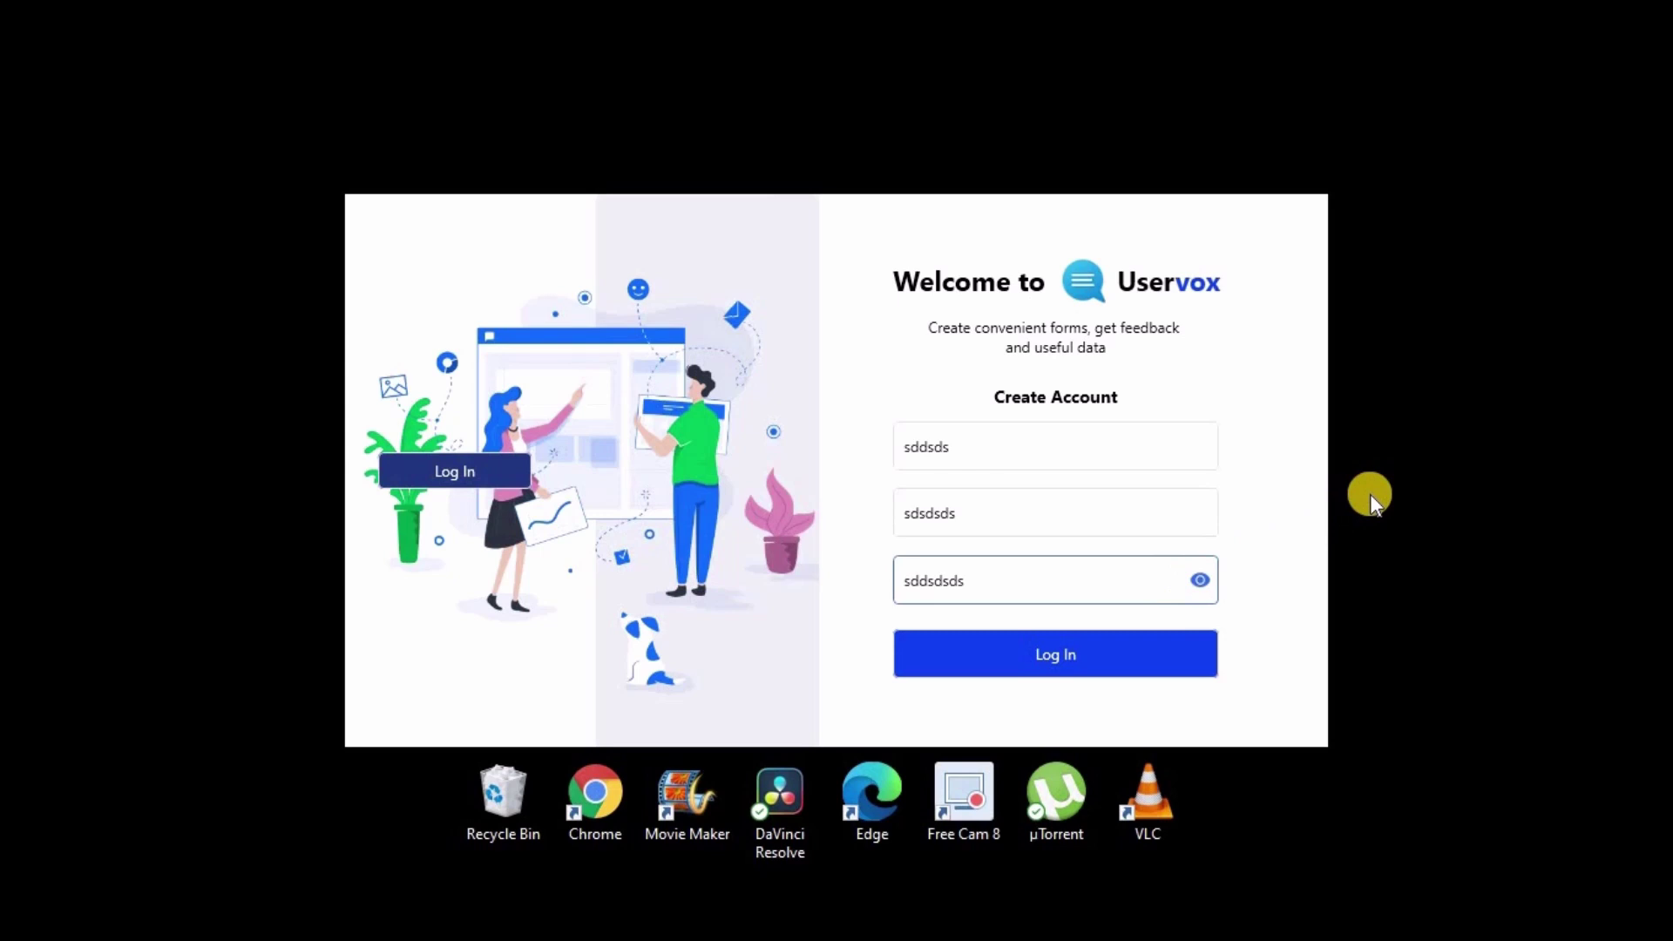
left_click(1176, 580)
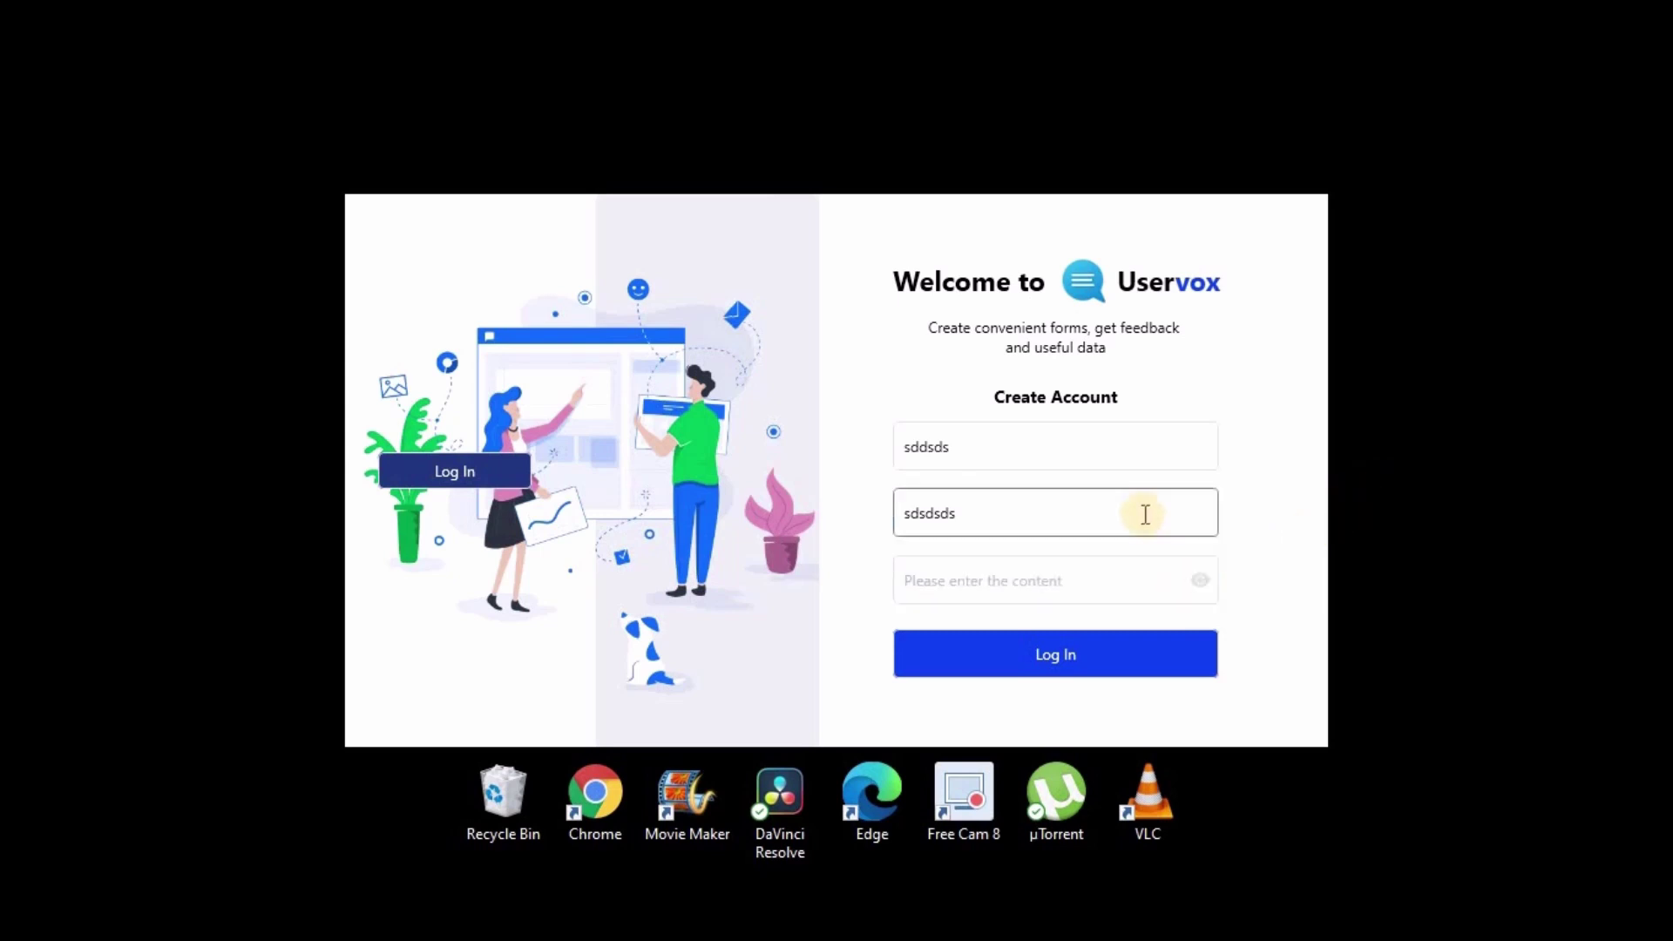
left_click_drag(1145, 514, 869, 526)
key("BackSpace")
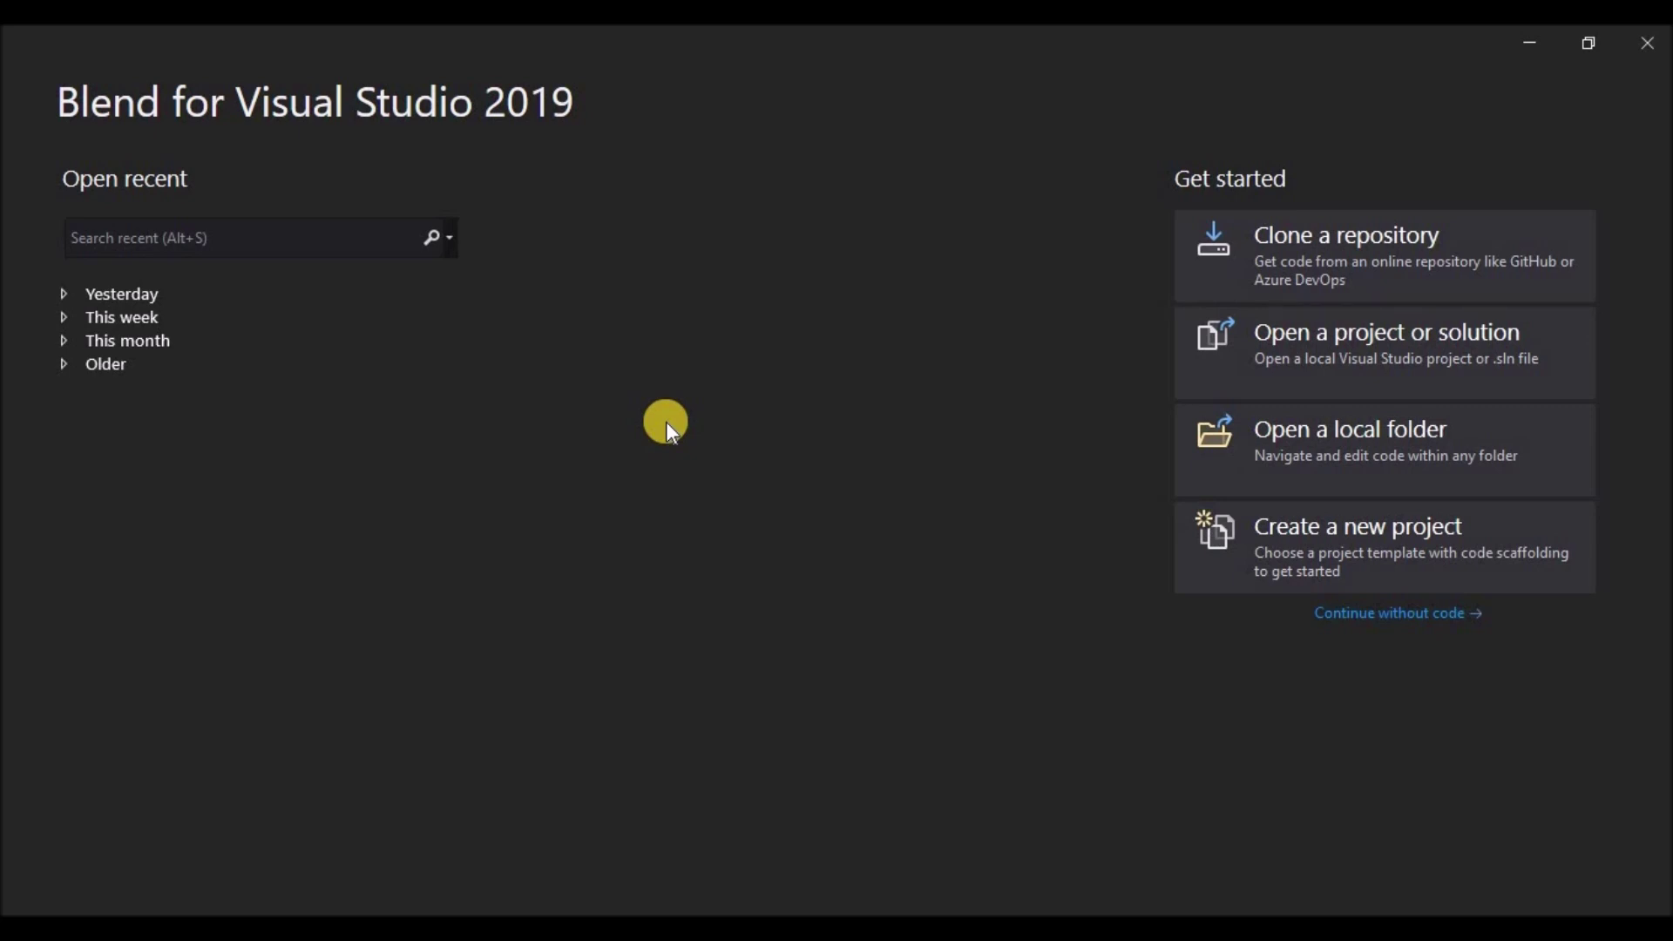
Step: Create a new WPF App (.NET Framework) project named Uservox
left_click(1274, 552)
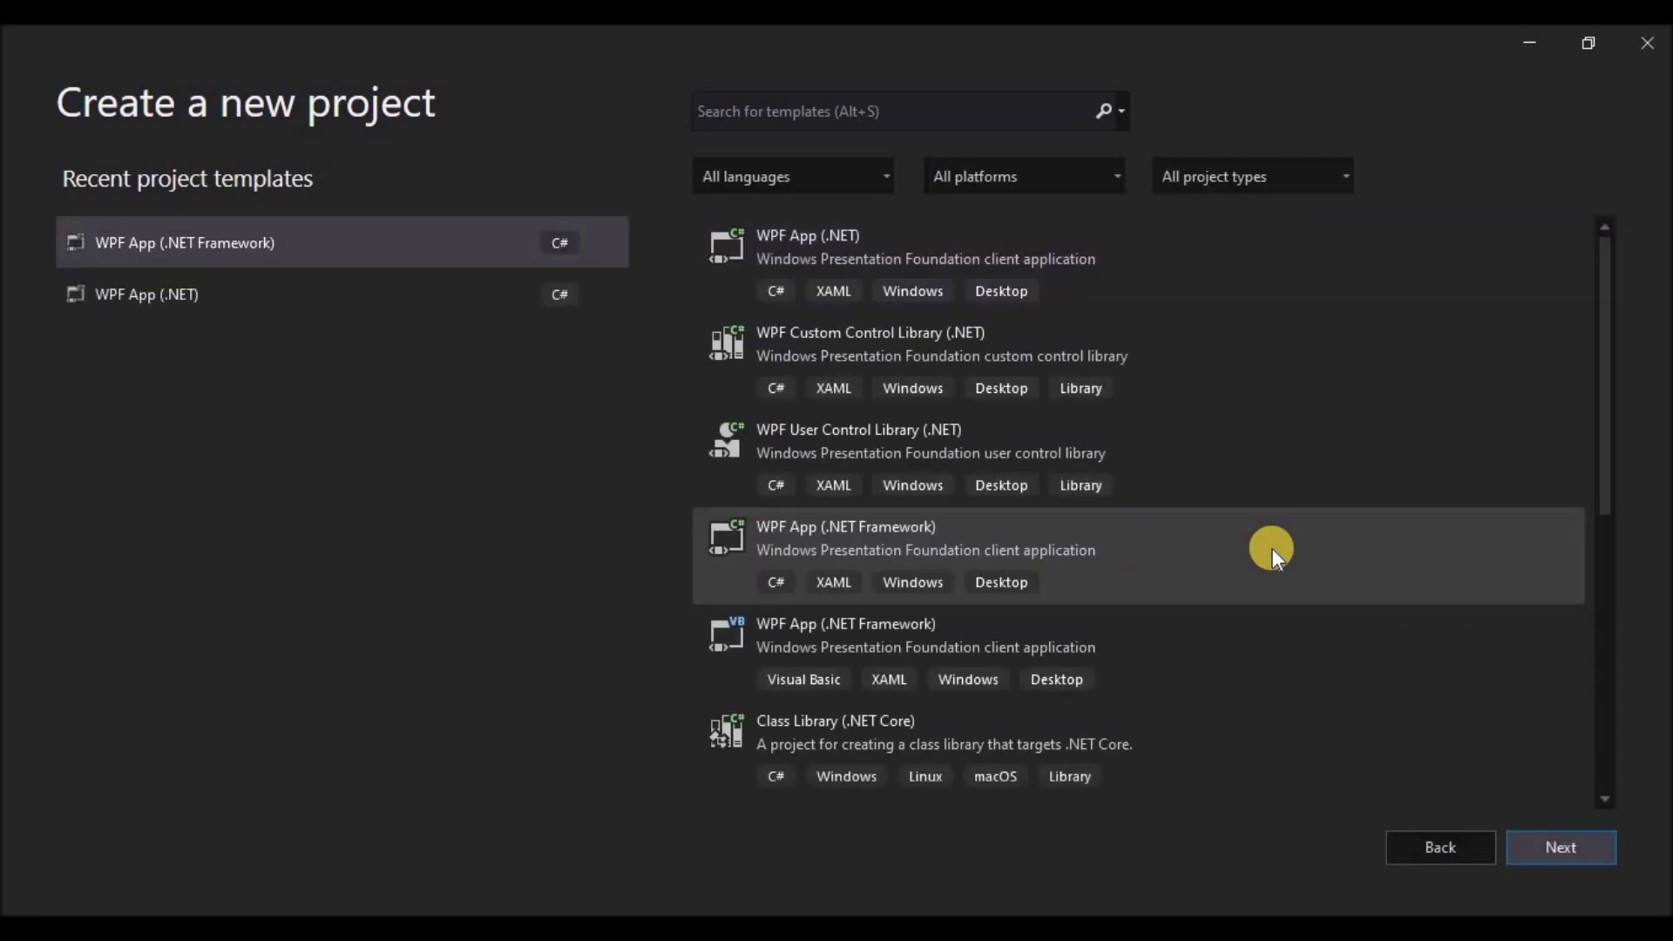
left_click(155, 252)
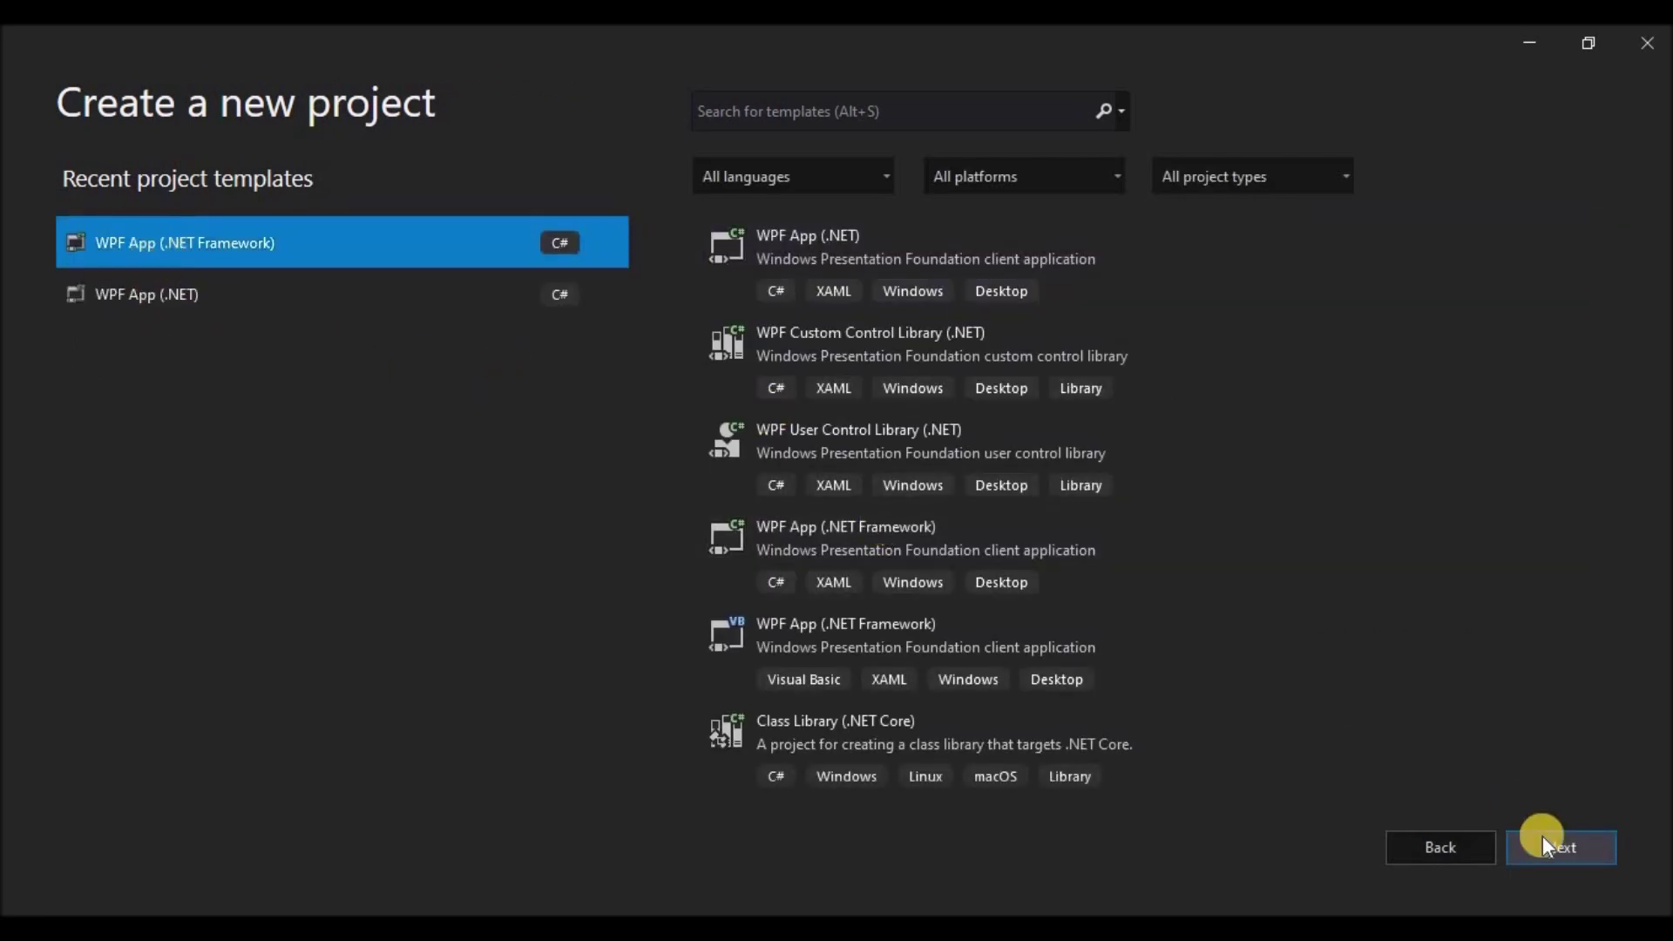
left_click(1575, 858)
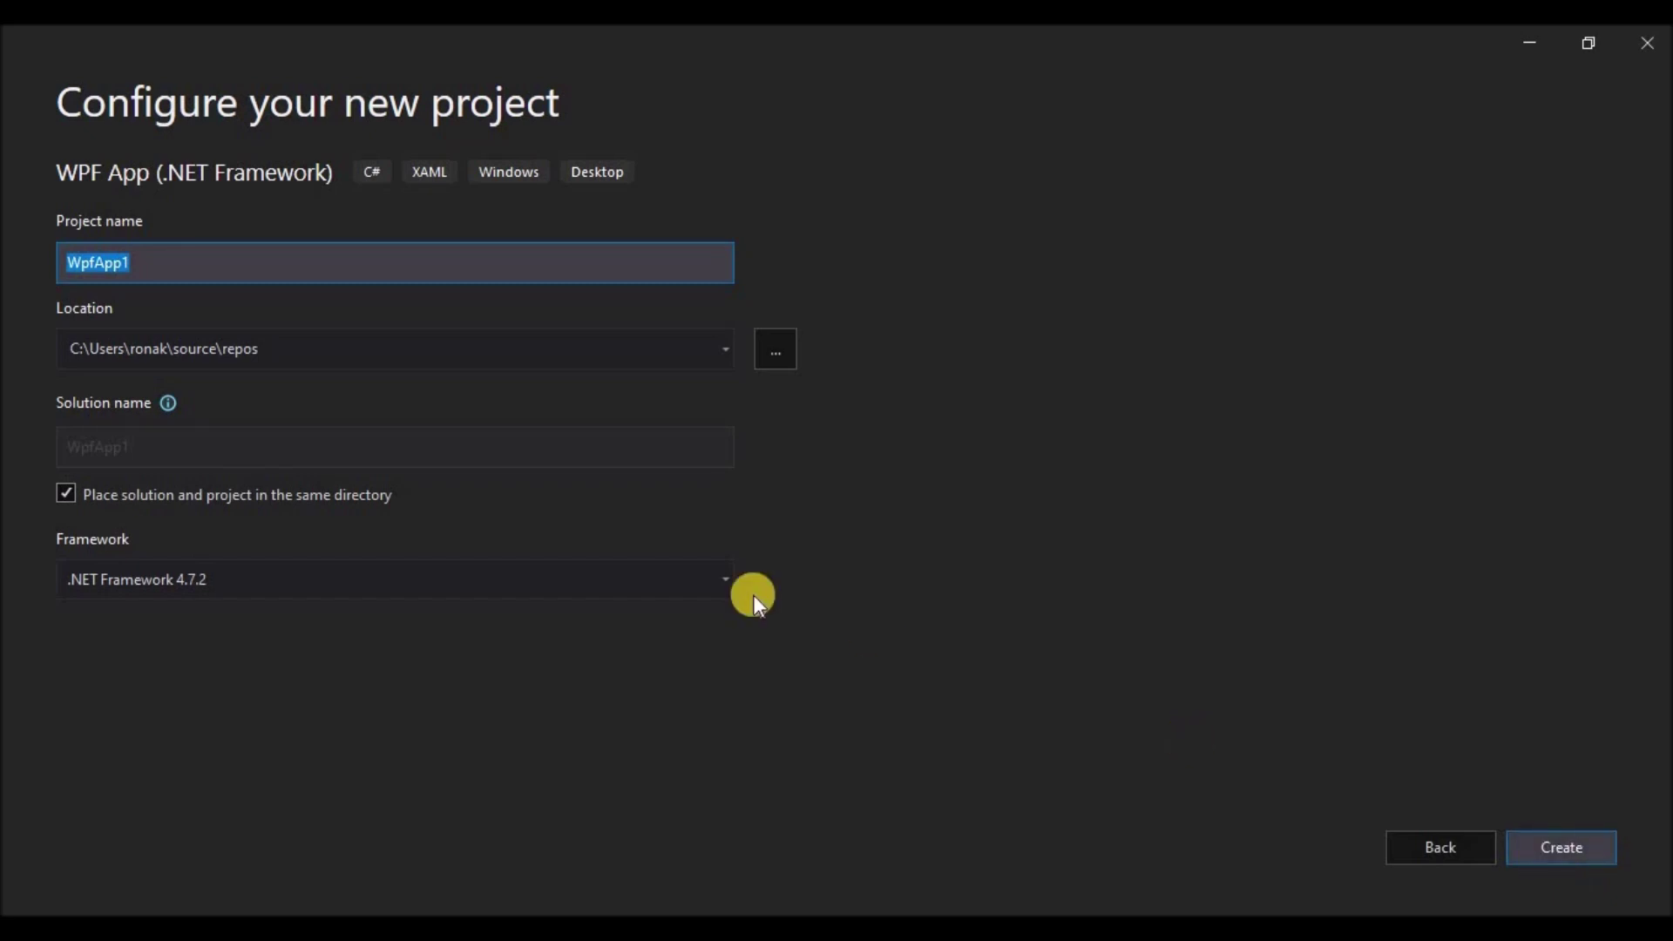
type("Uservox")
left_click(1527, 845)
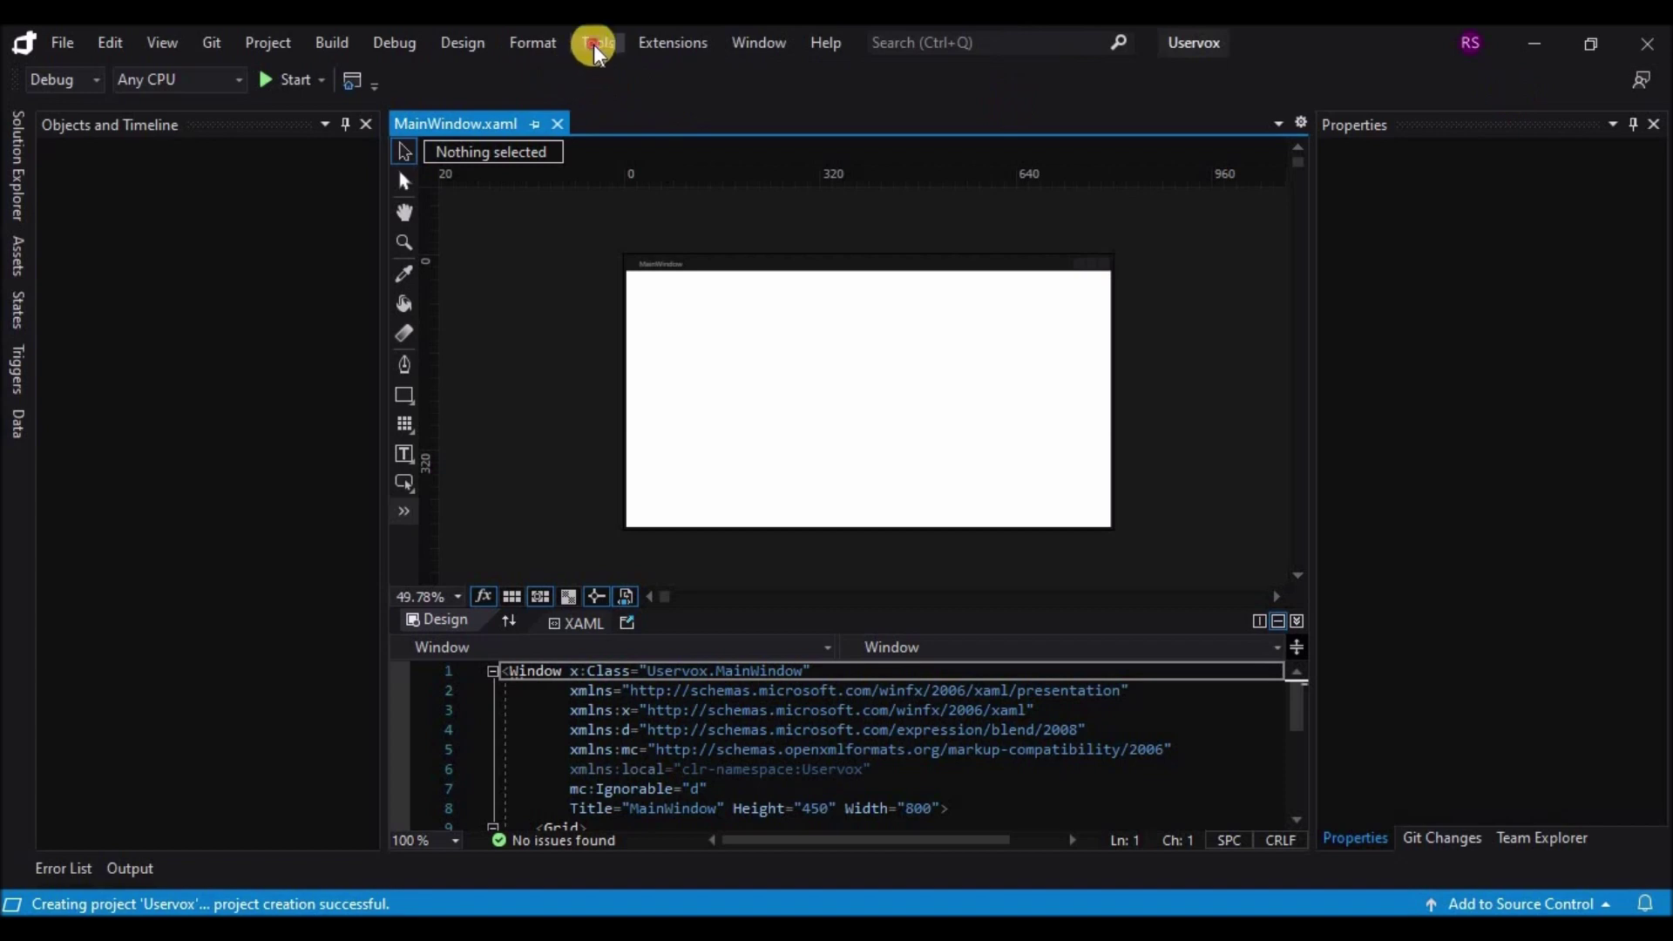
Step: Open Manage NuGet Packages for Solution and search online for the HandyControls package
left_click(596, 43)
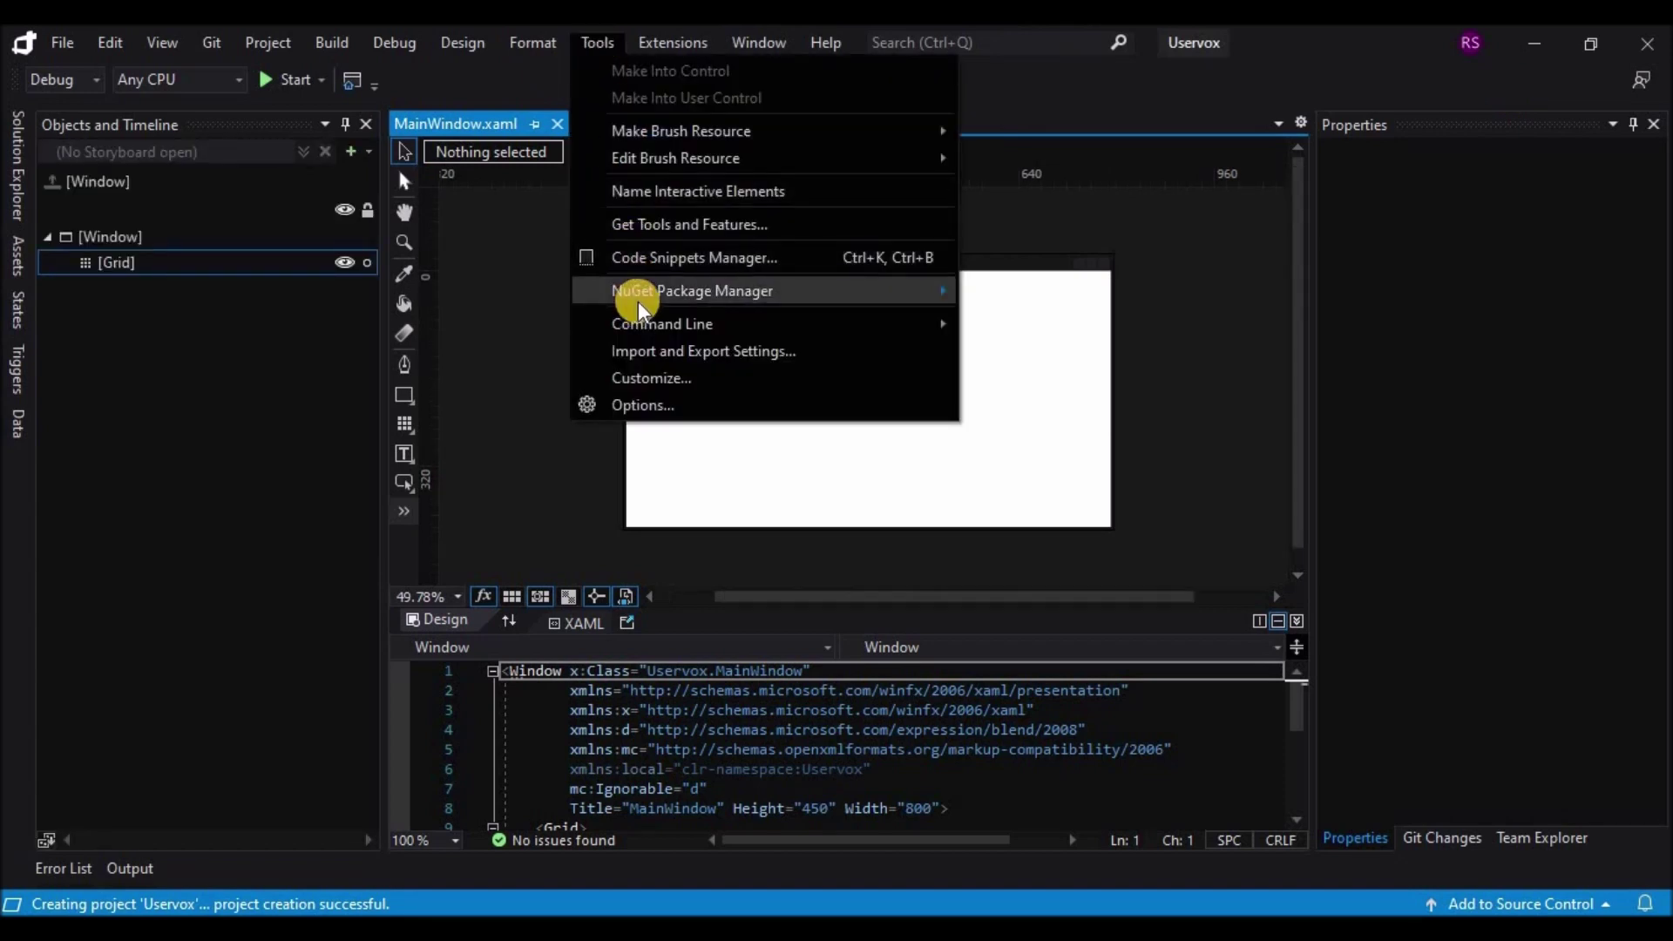
mouse_move(933, 287)
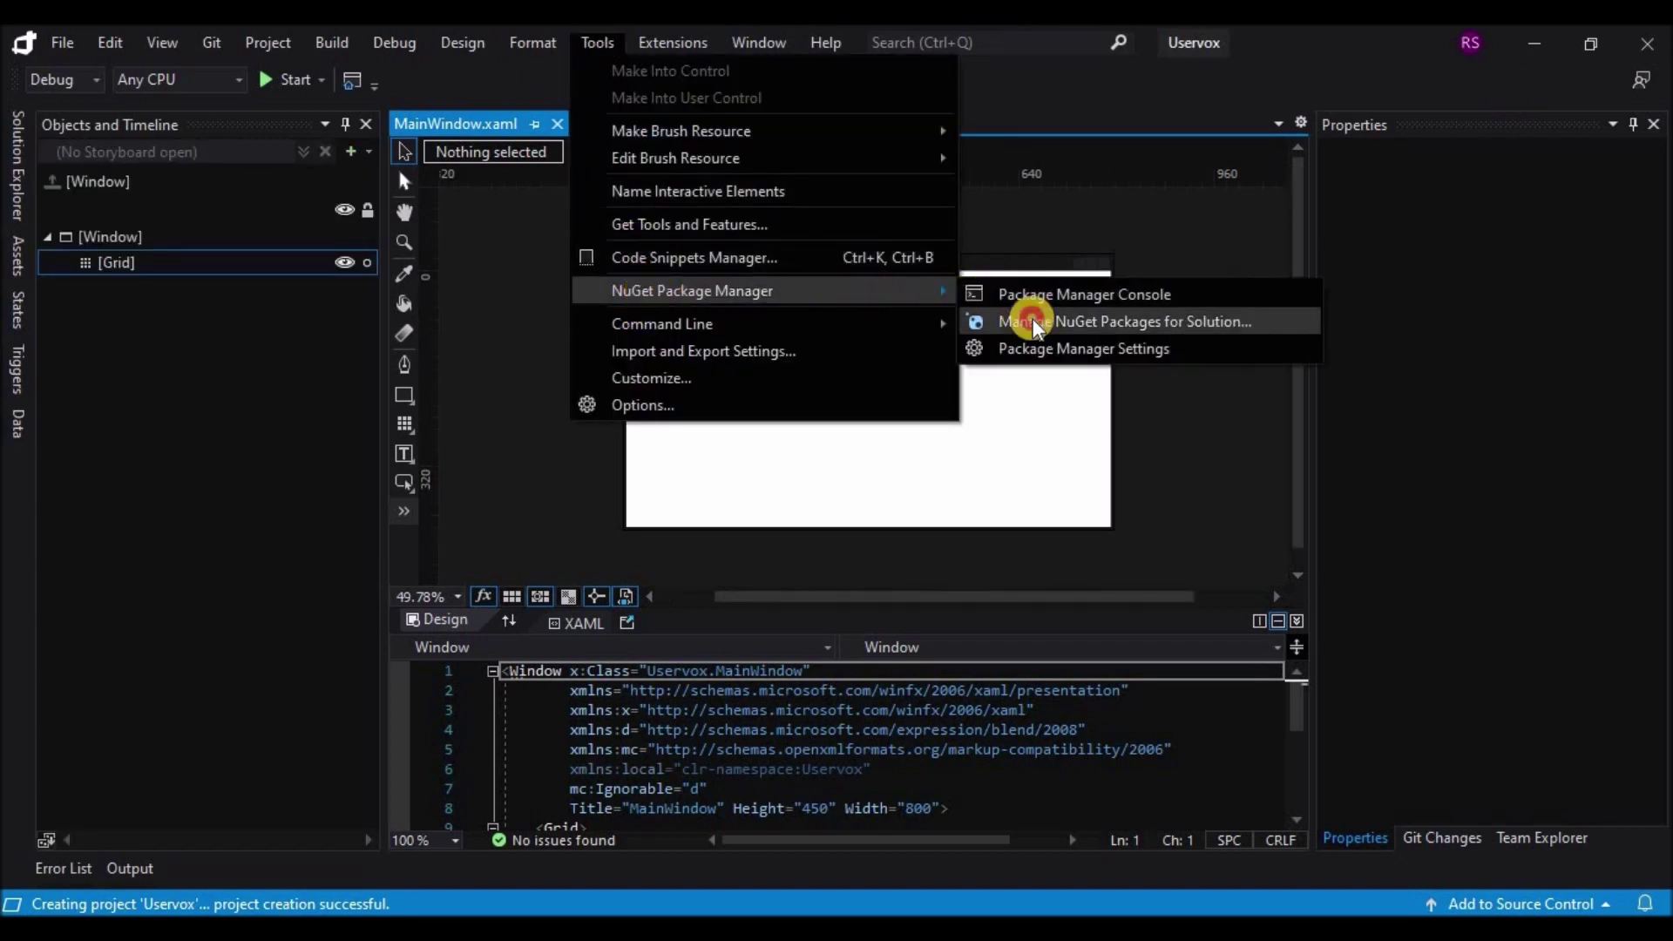
left_click(1032, 323)
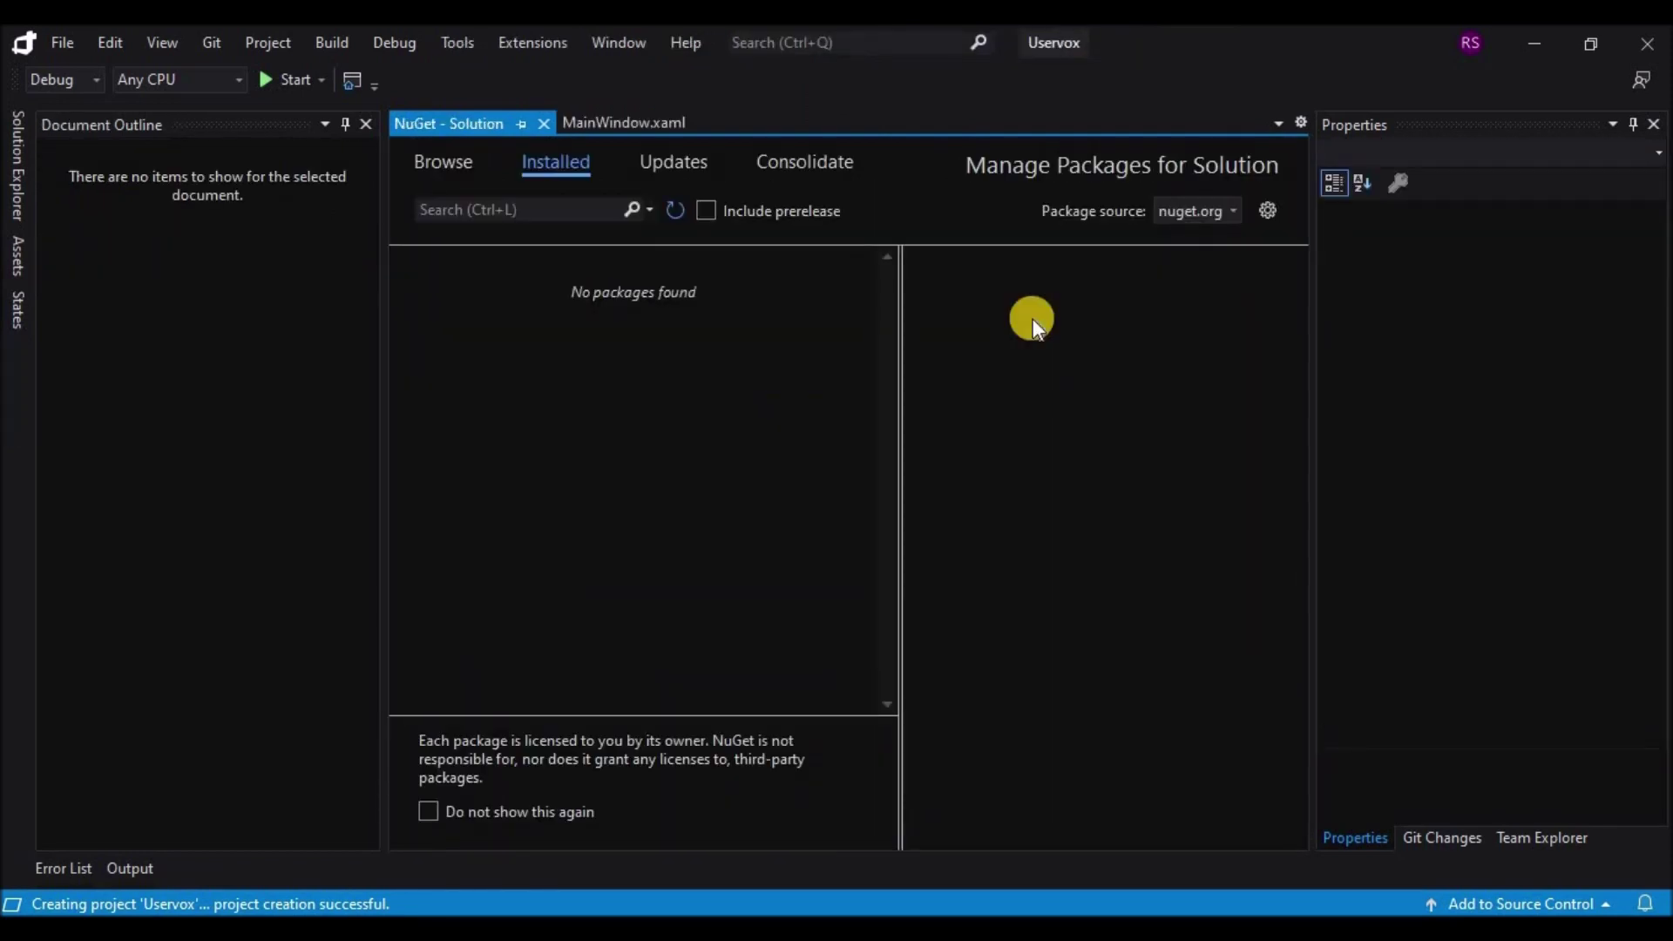
left_click(459, 166)
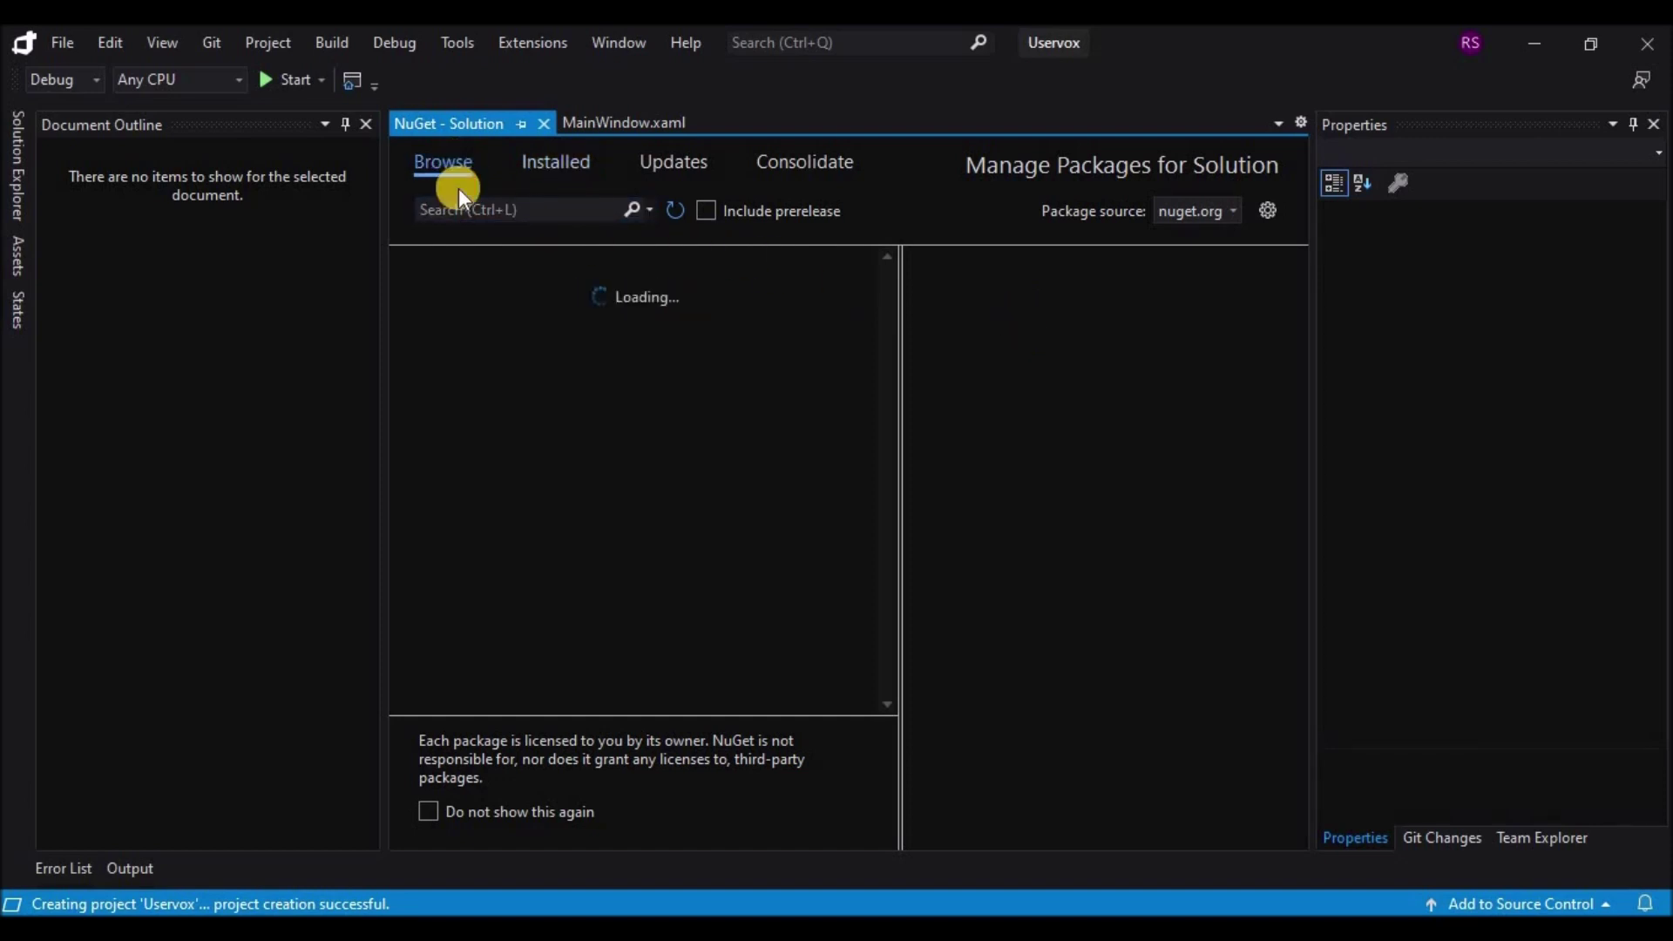
left_click(459, 206)
type("Handy")
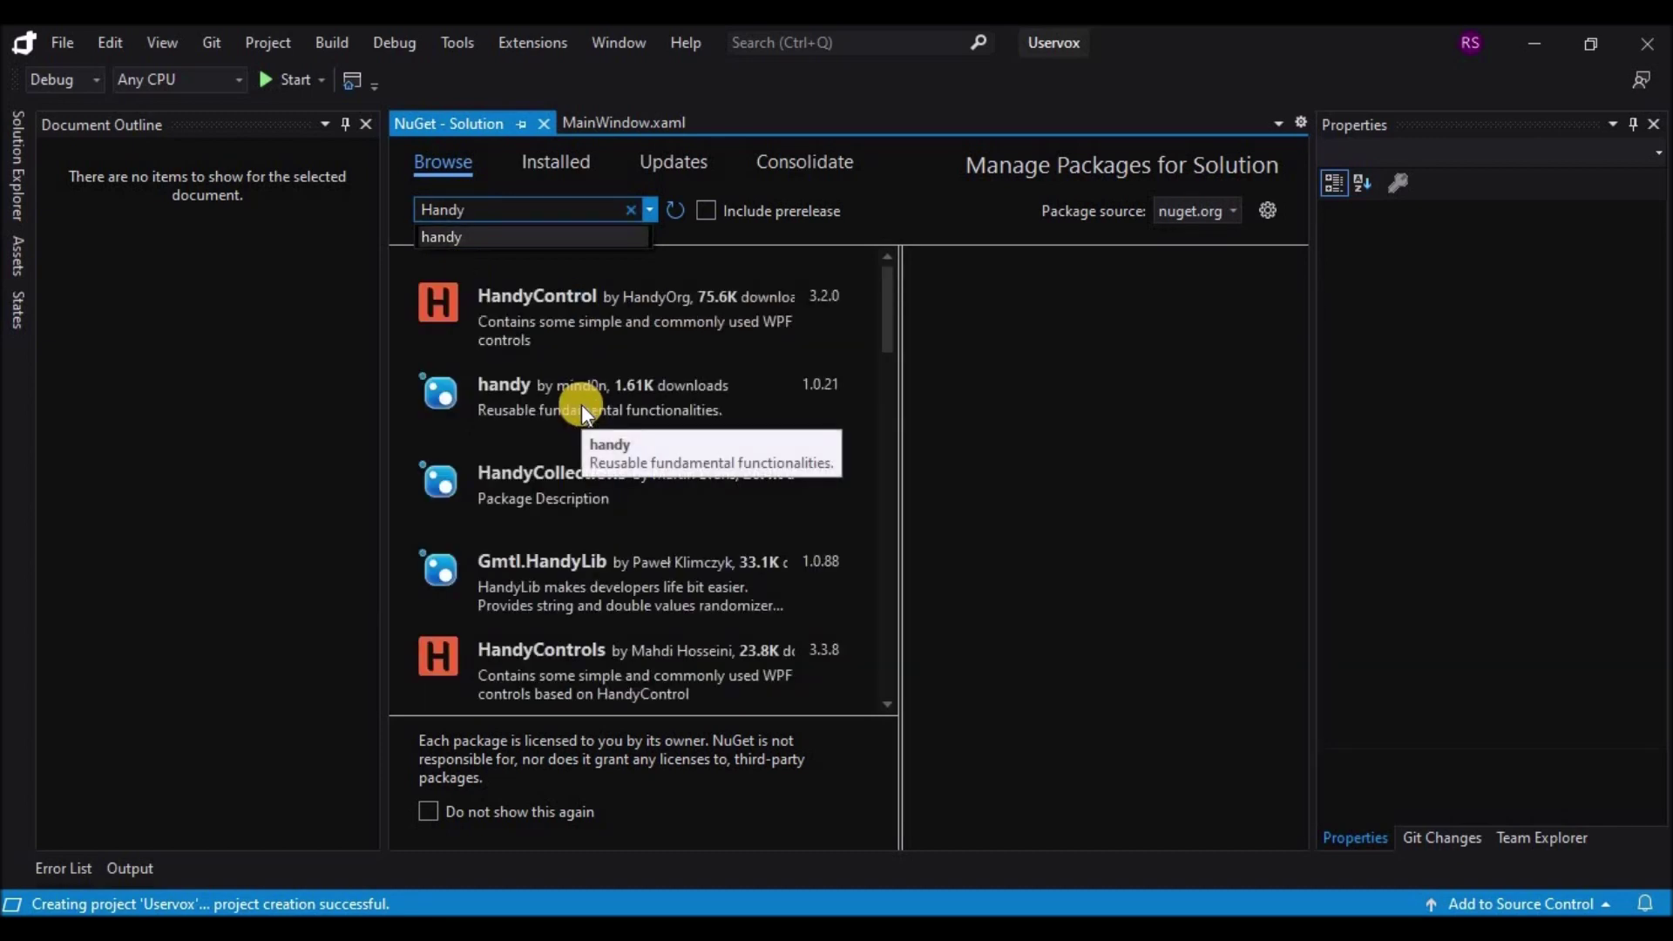
left_click(555, 662)
Step: Install HandyControls 3.3.8 into Uservox, confirming the changes and accepting the license
left_click(951, 357)
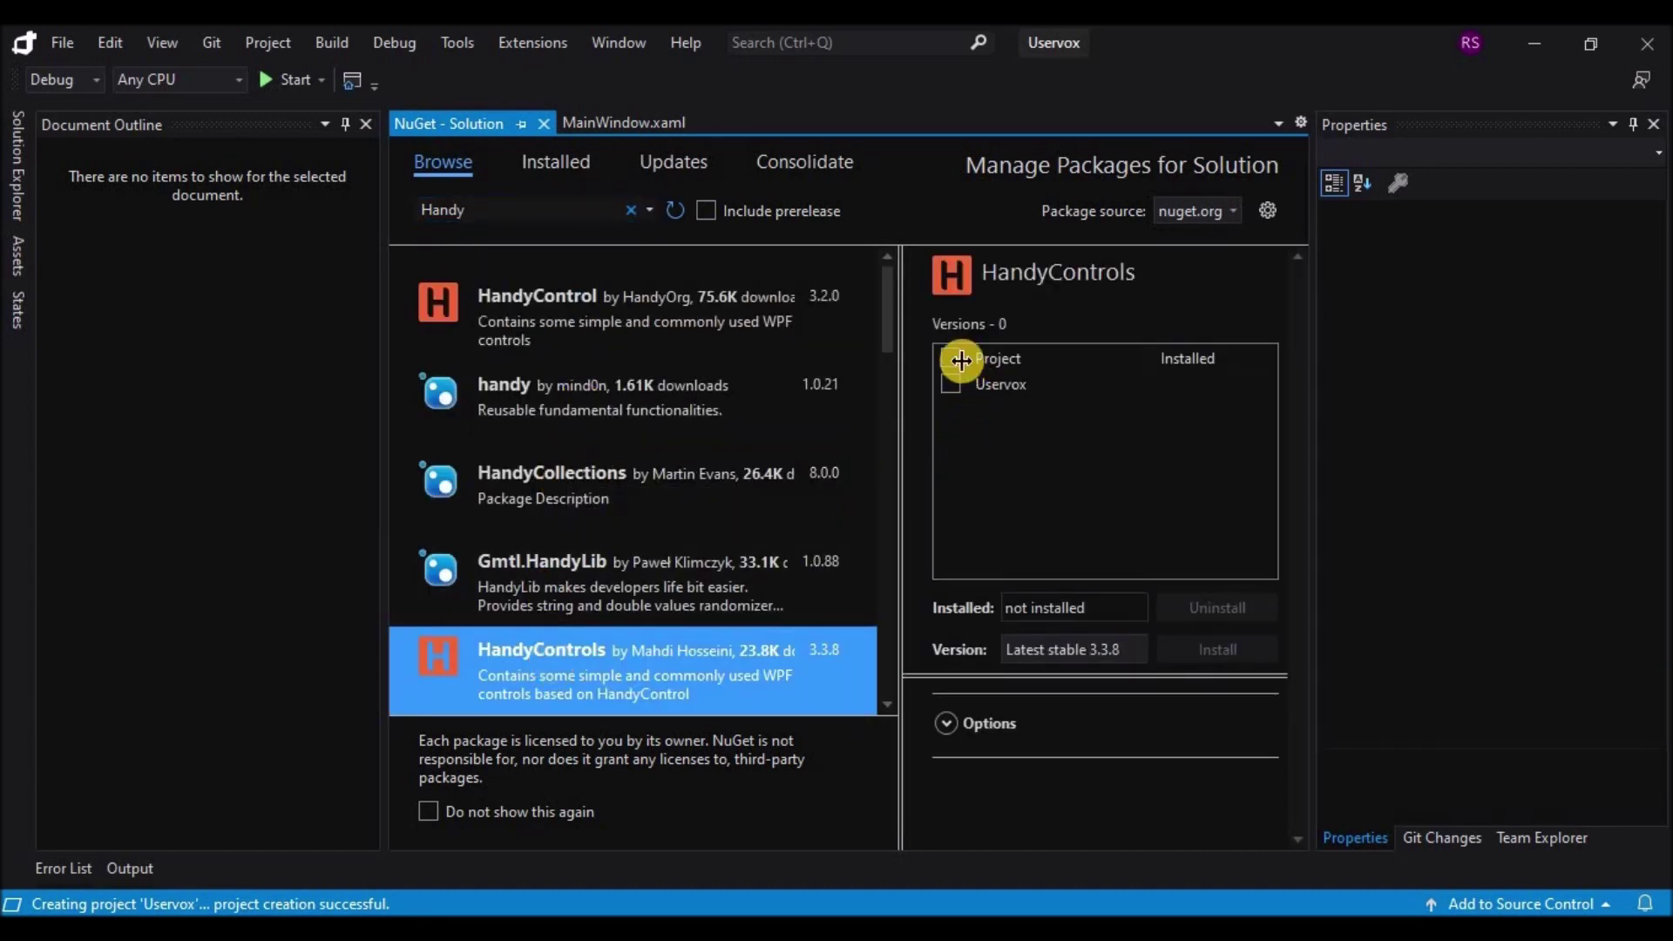
left_click(1203, 650)
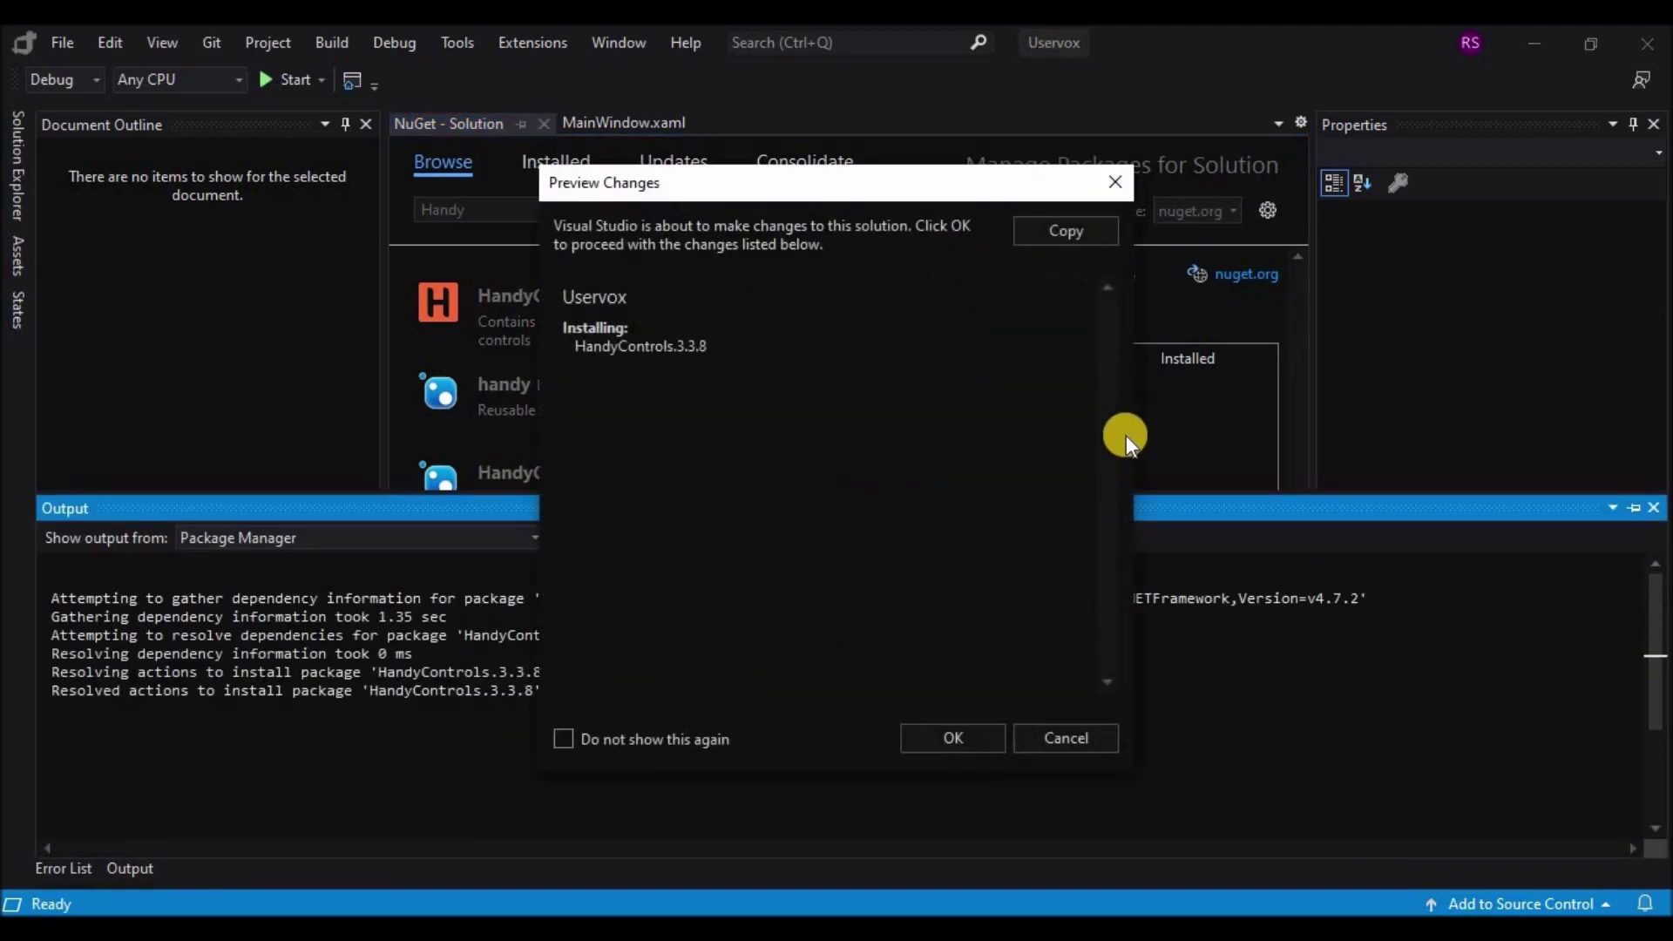
left_click(955, 755)
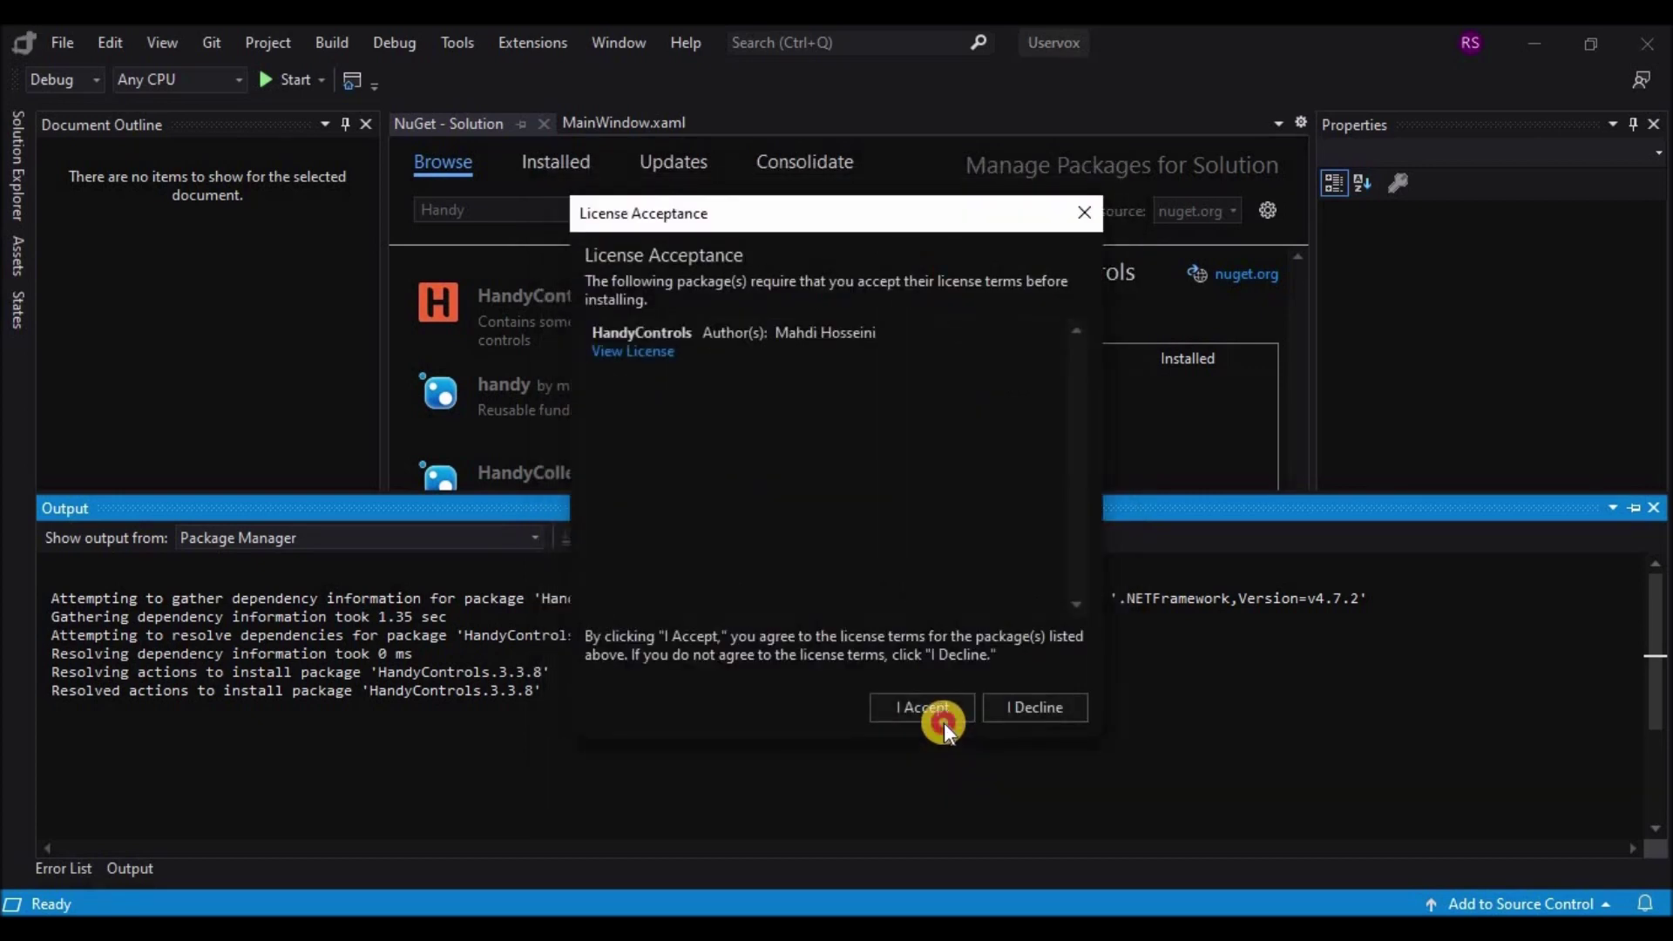
left_click(943, 711)
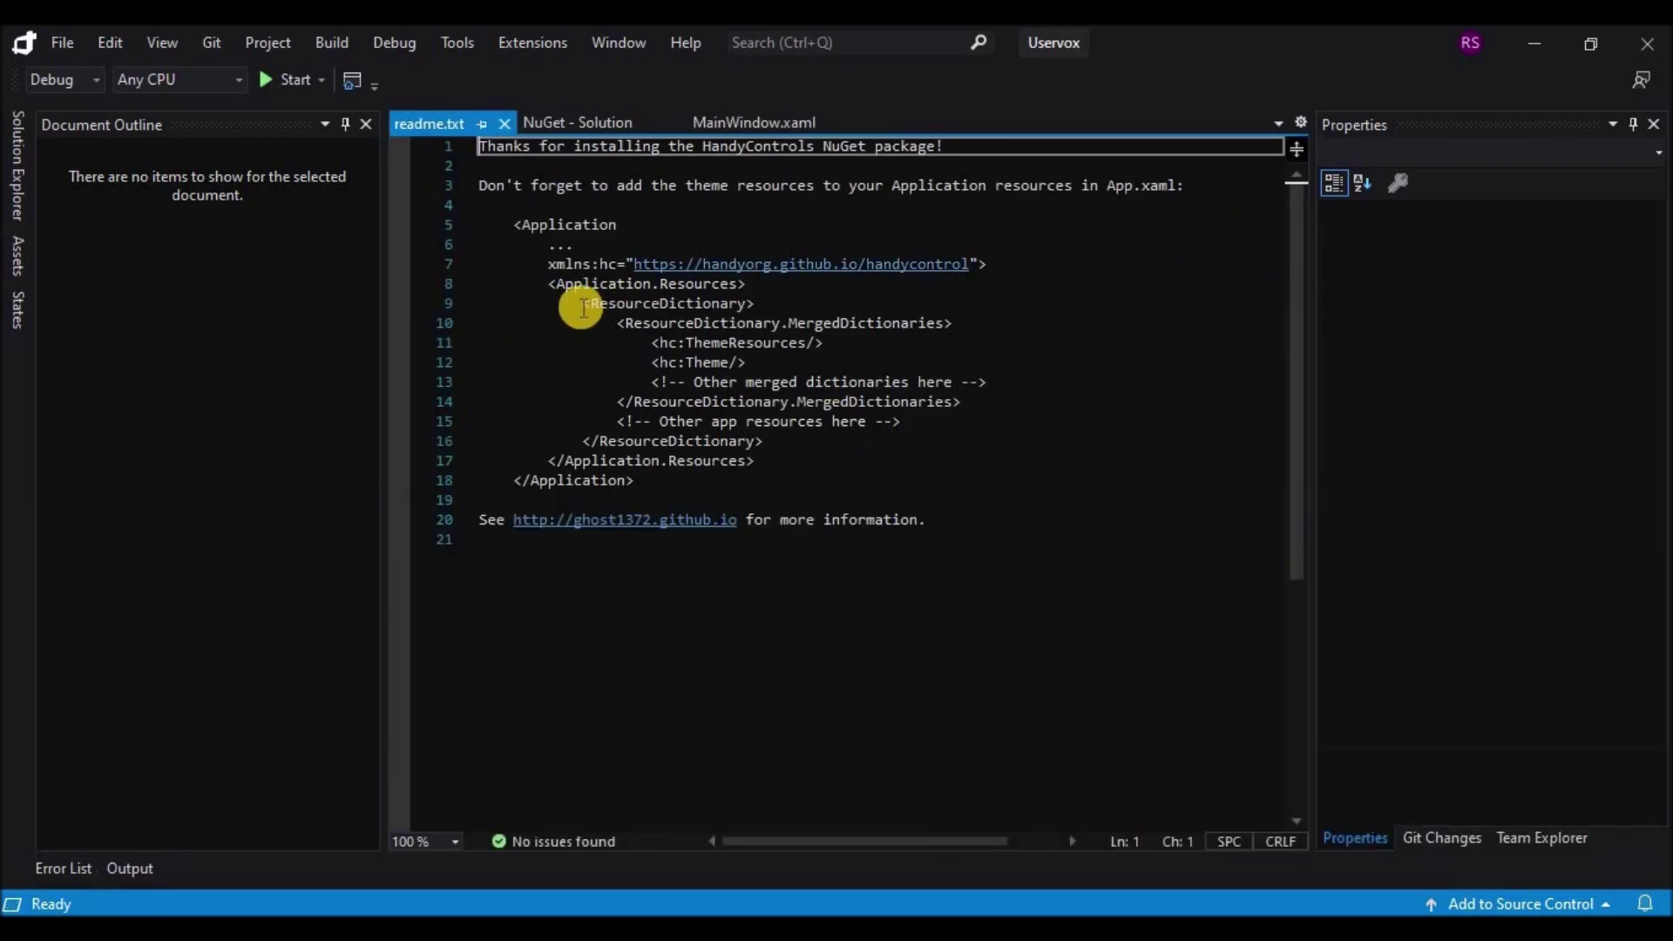
Step: Paste the readme's HandyControl snippet over the Application.Resources block in App.xaml
left_click_drag(549, 264, 760, 459)
key("ctrl+c")
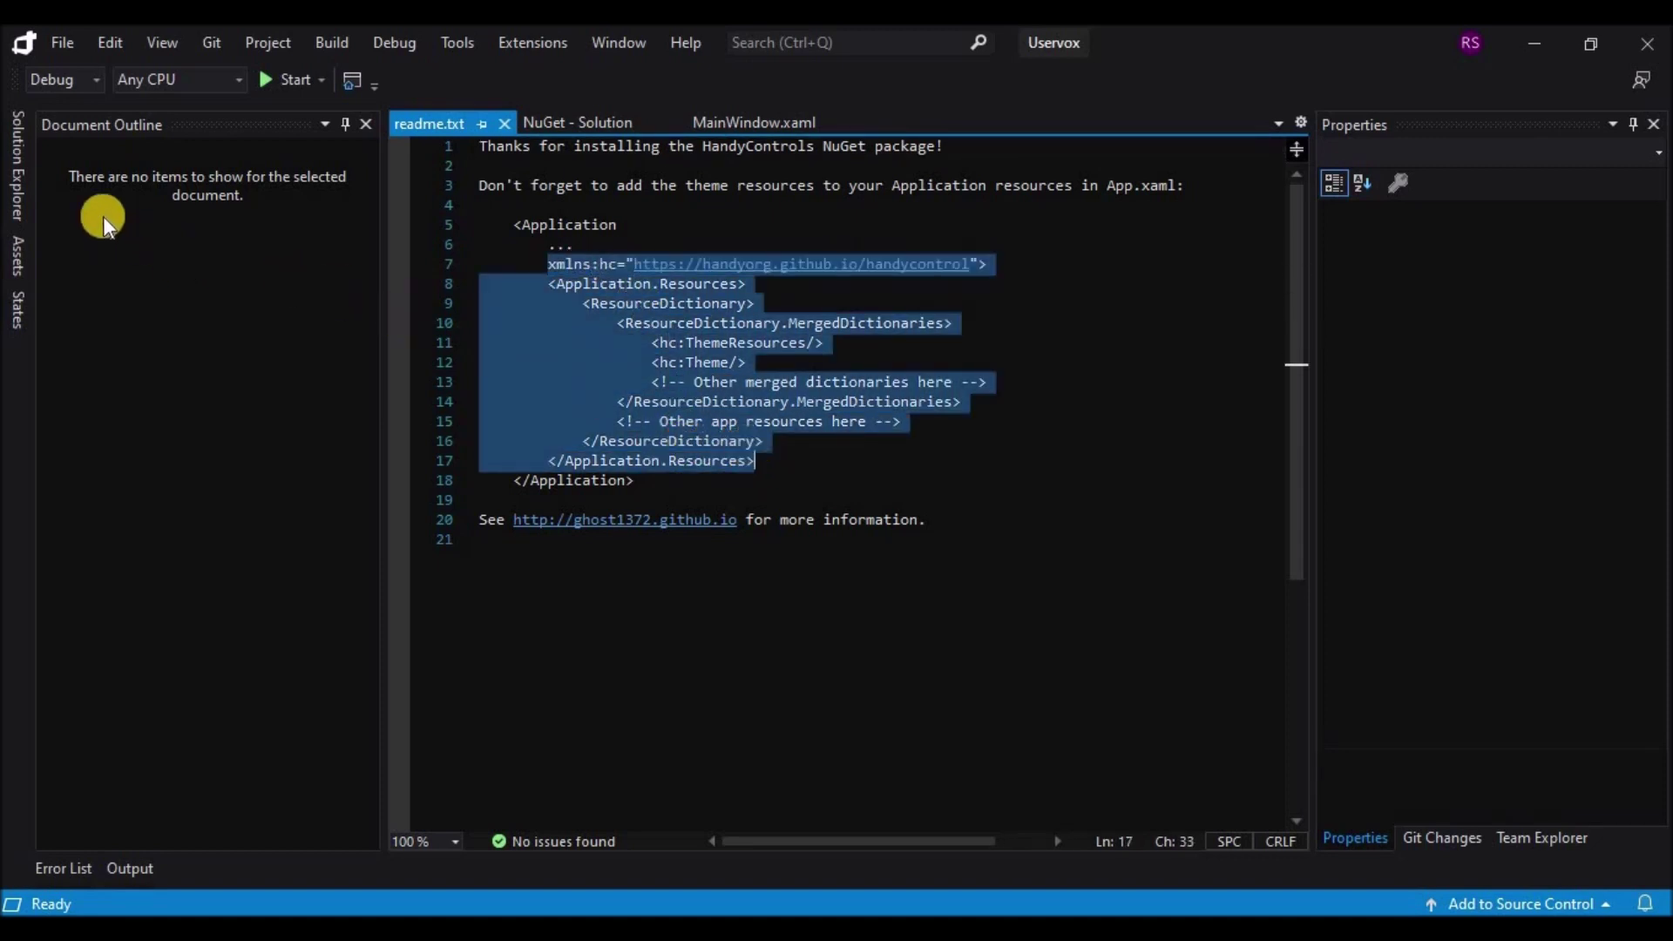
left_click(15, 191)
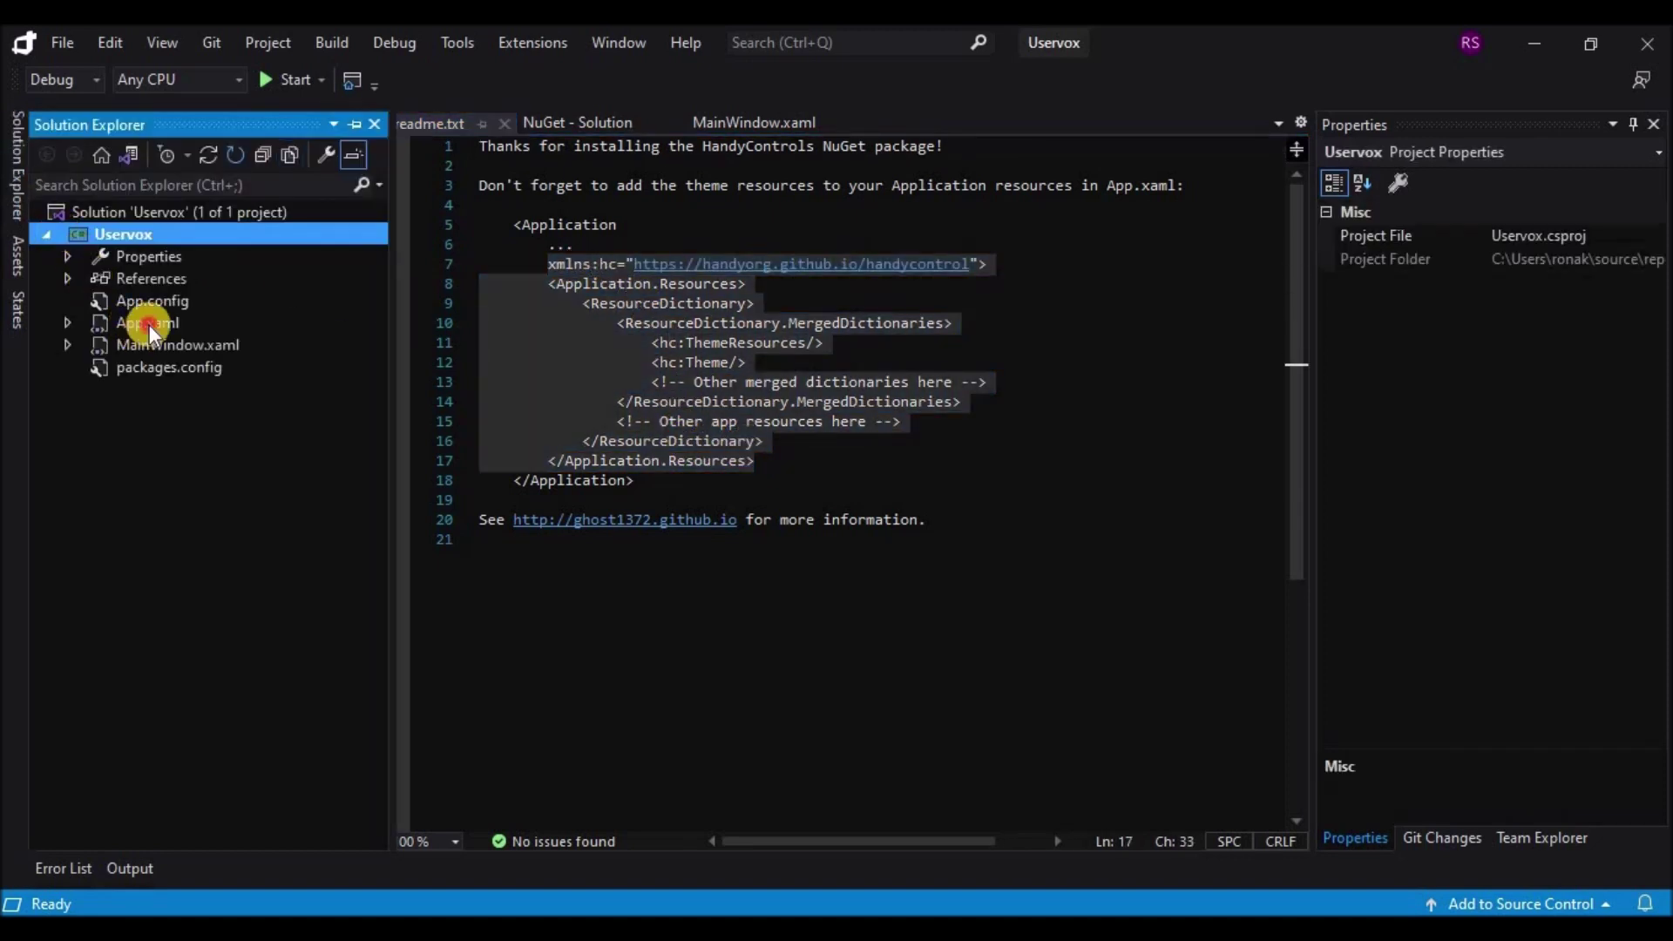
left_click(150, 323)
double_click(150, 322)
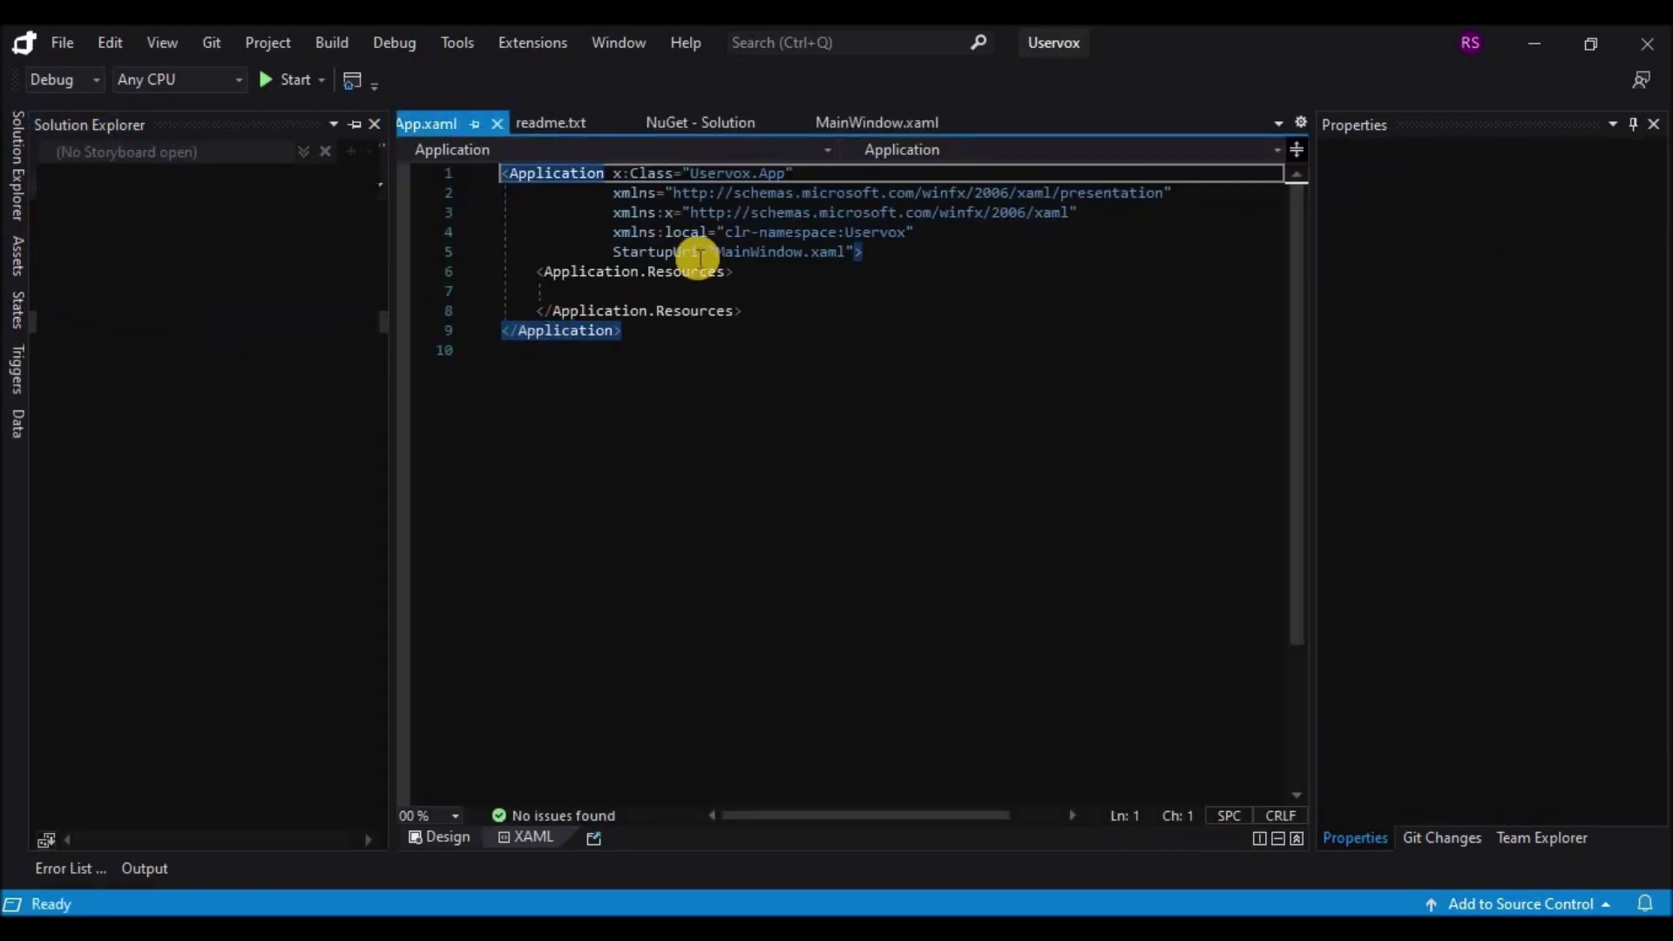
left_click(859, 250)
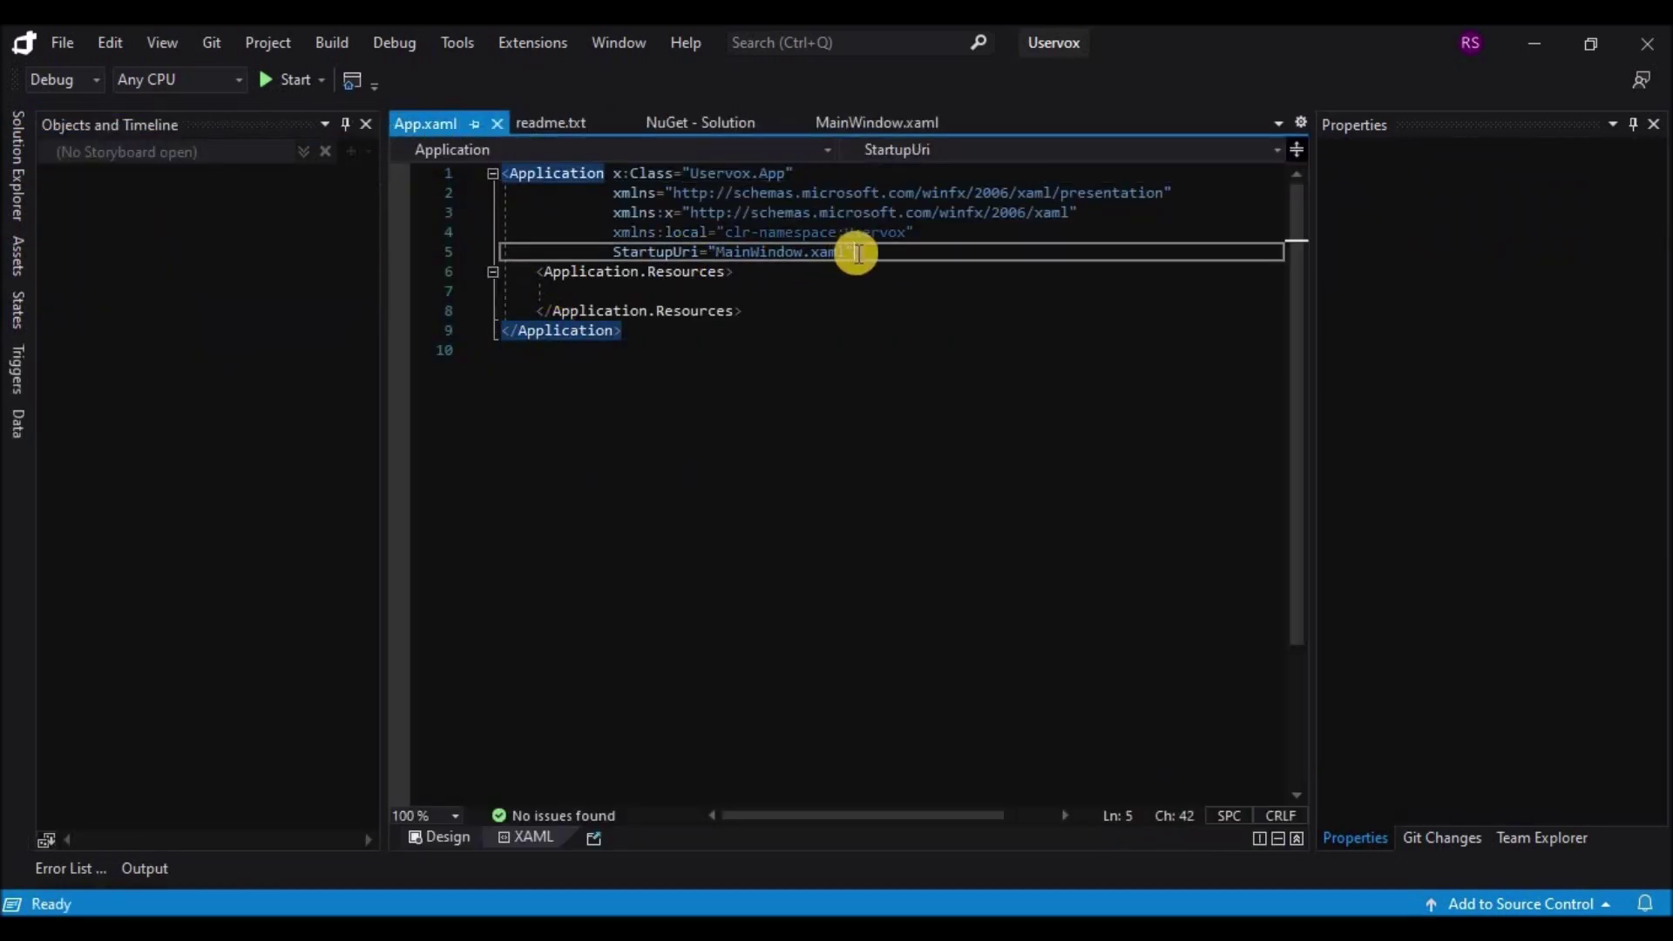
left_click_drag(861, 258, 851, 312)
key("ctrl+v")
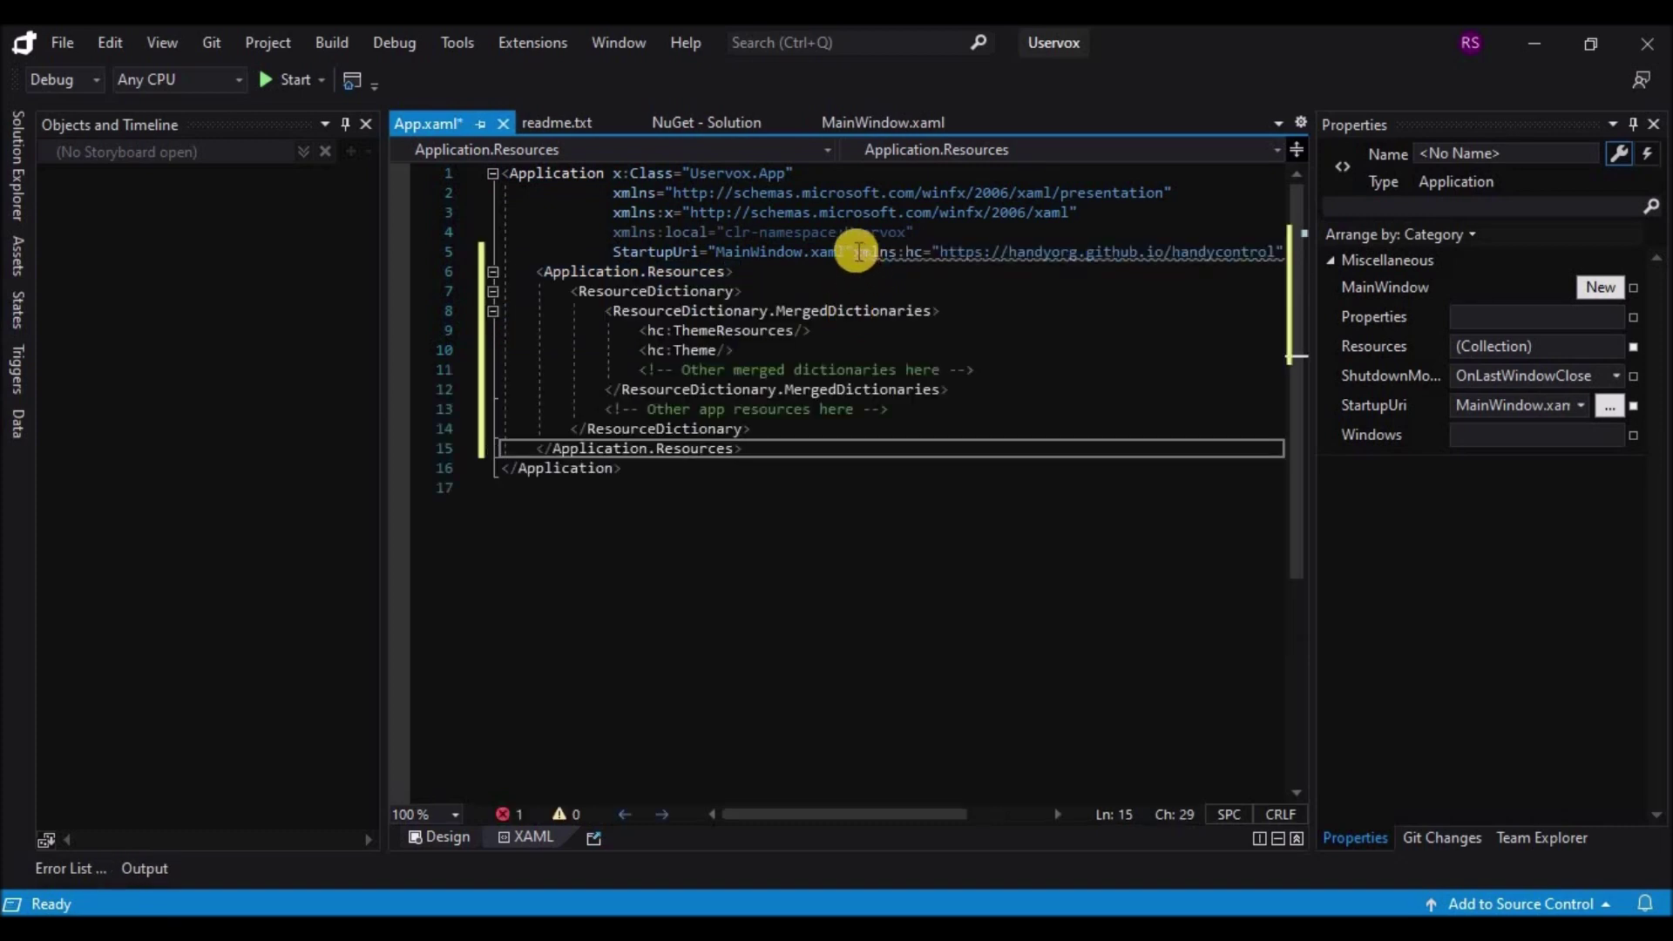
Step: Put xmlns:hc on its own line, save App.xaml, and close the App.xaml, readme and NuGet tabs
left_click(852, 252)
key("Return")
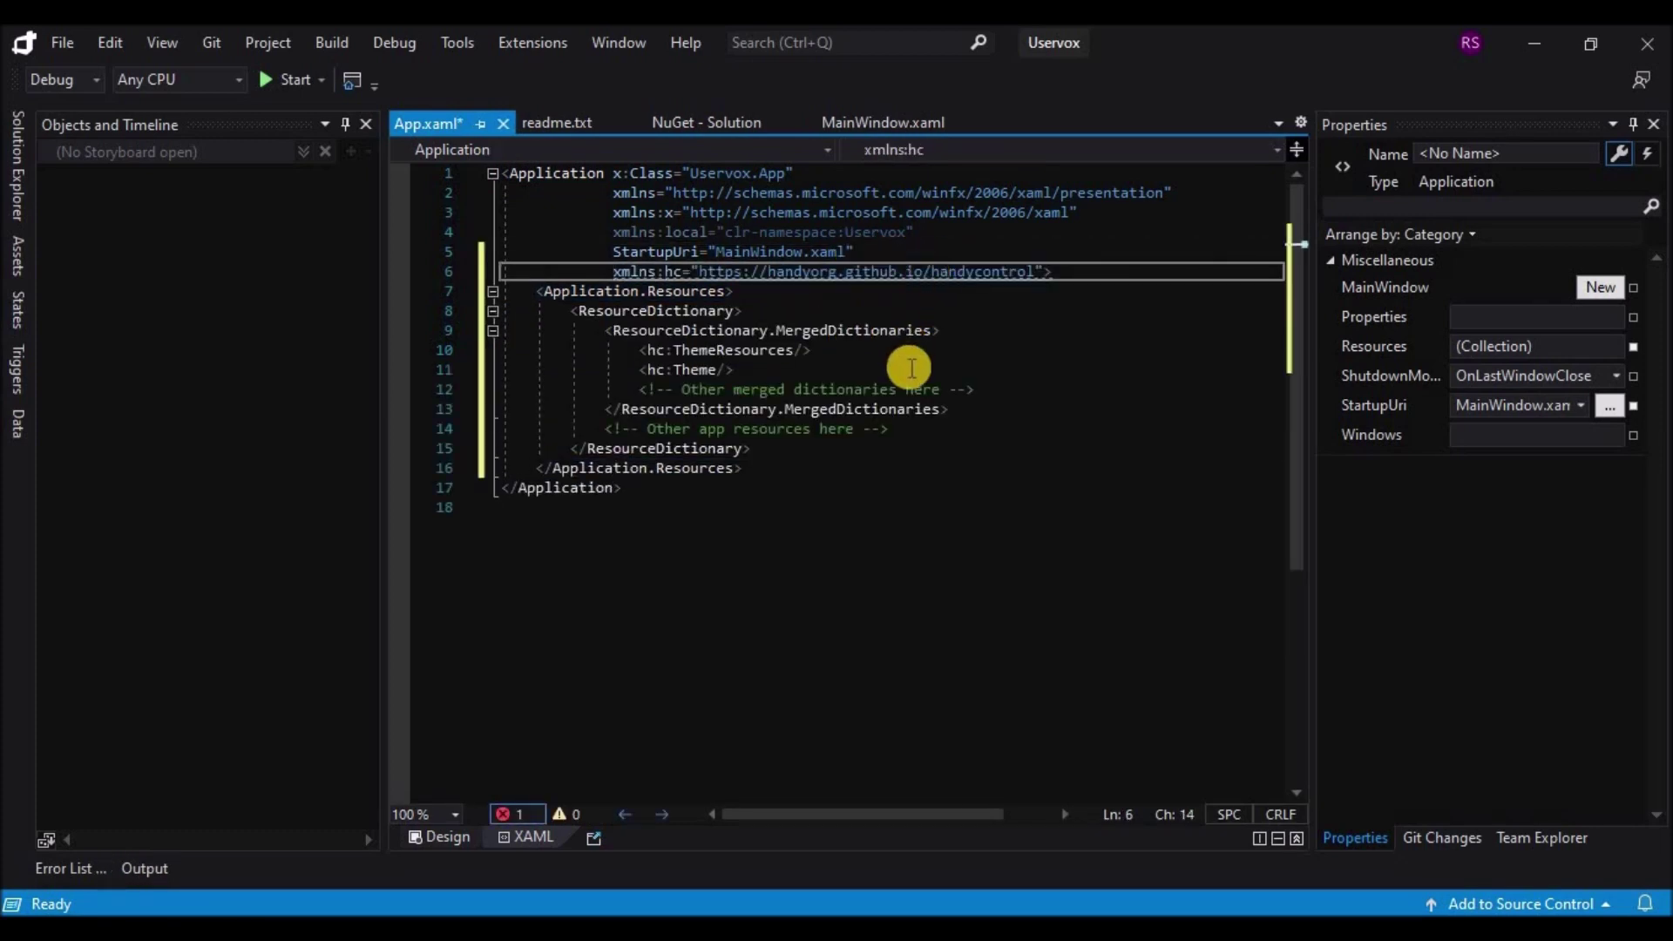
mouse_move(610, 271)
left_mouse_down()
mouse_move(1054, 271)
mouse_move(613, 271)
left_mouse_up()
key("ctrl+c")
left_click(1038, 264)
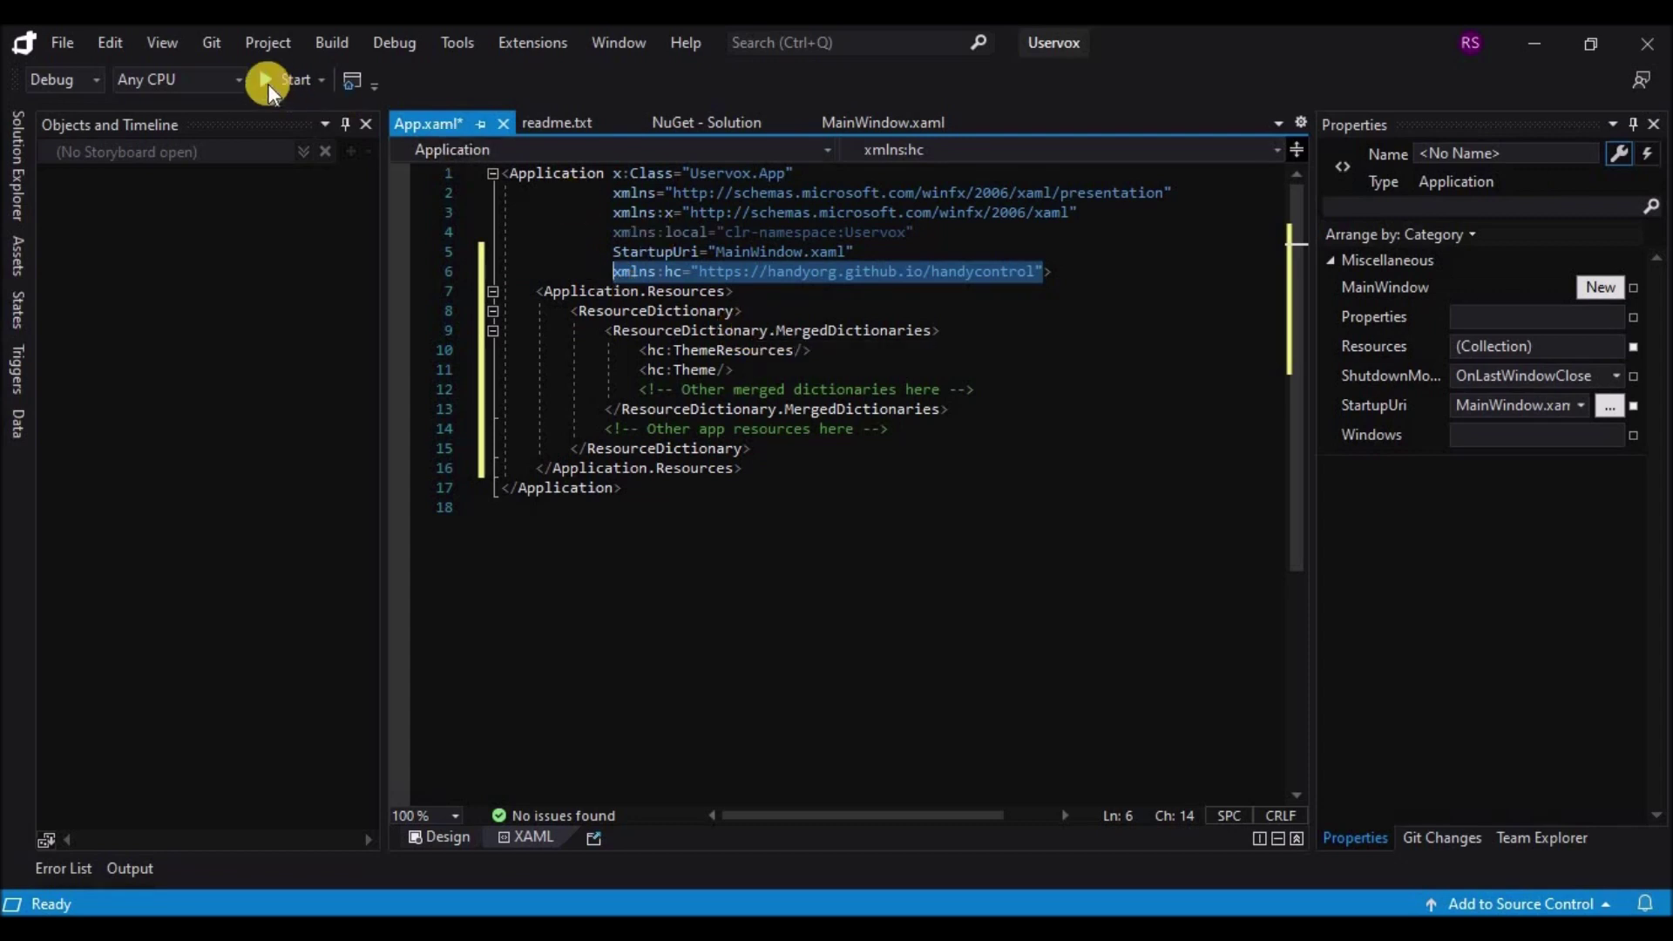
key("ctrl+s")
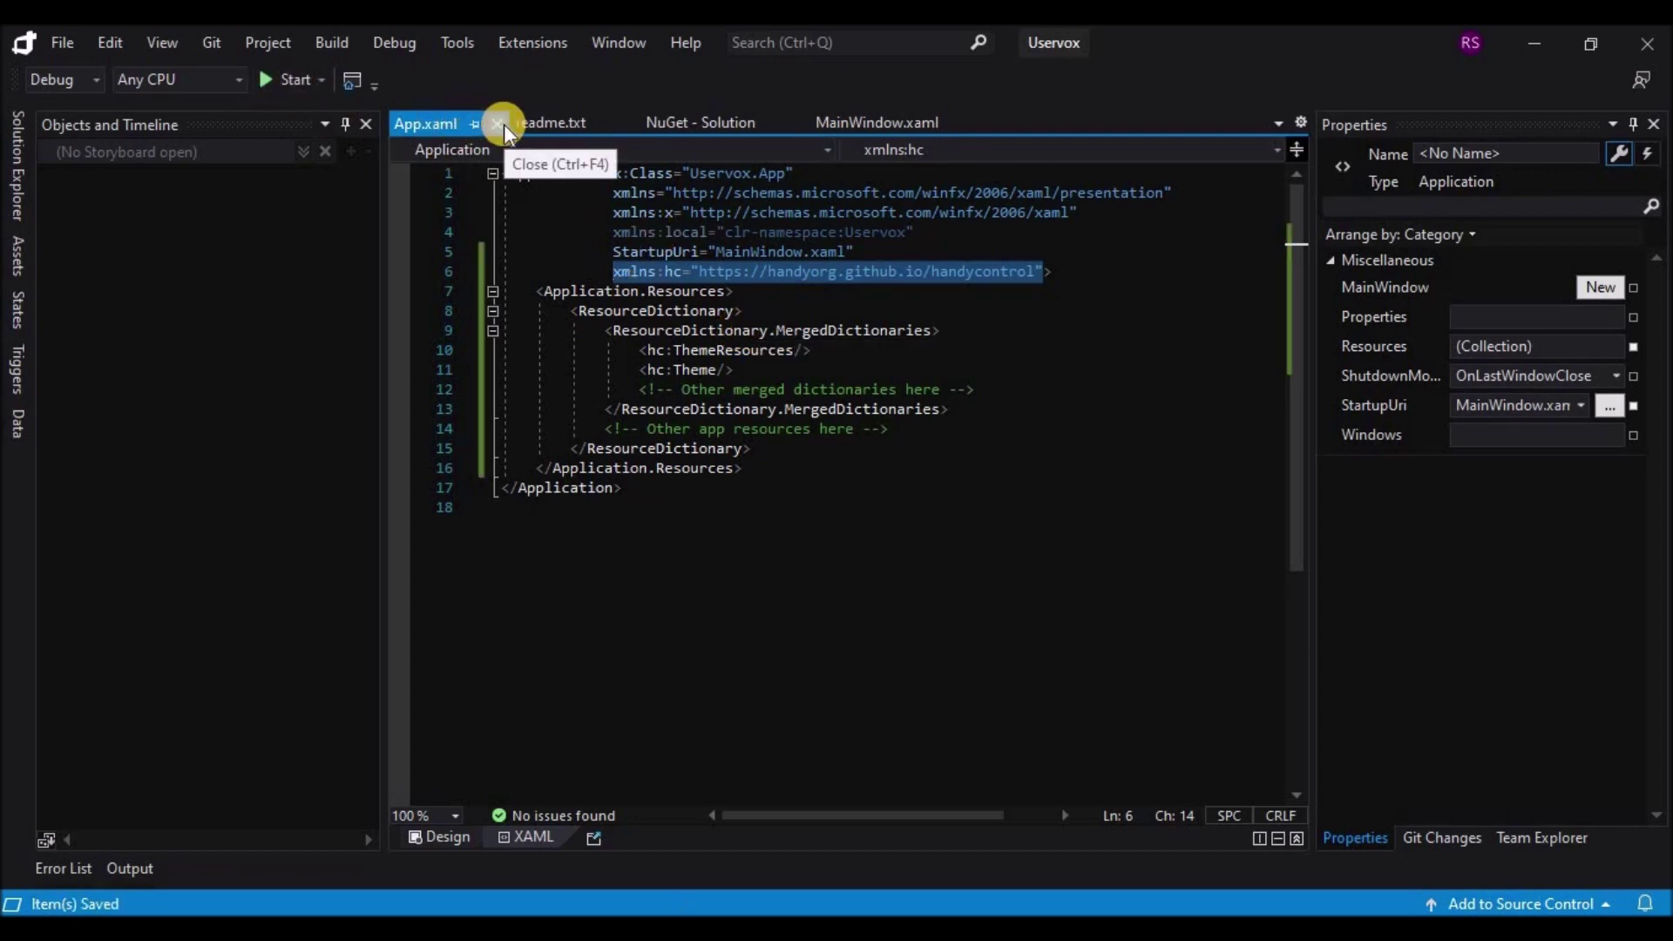
left_click(503, 122)
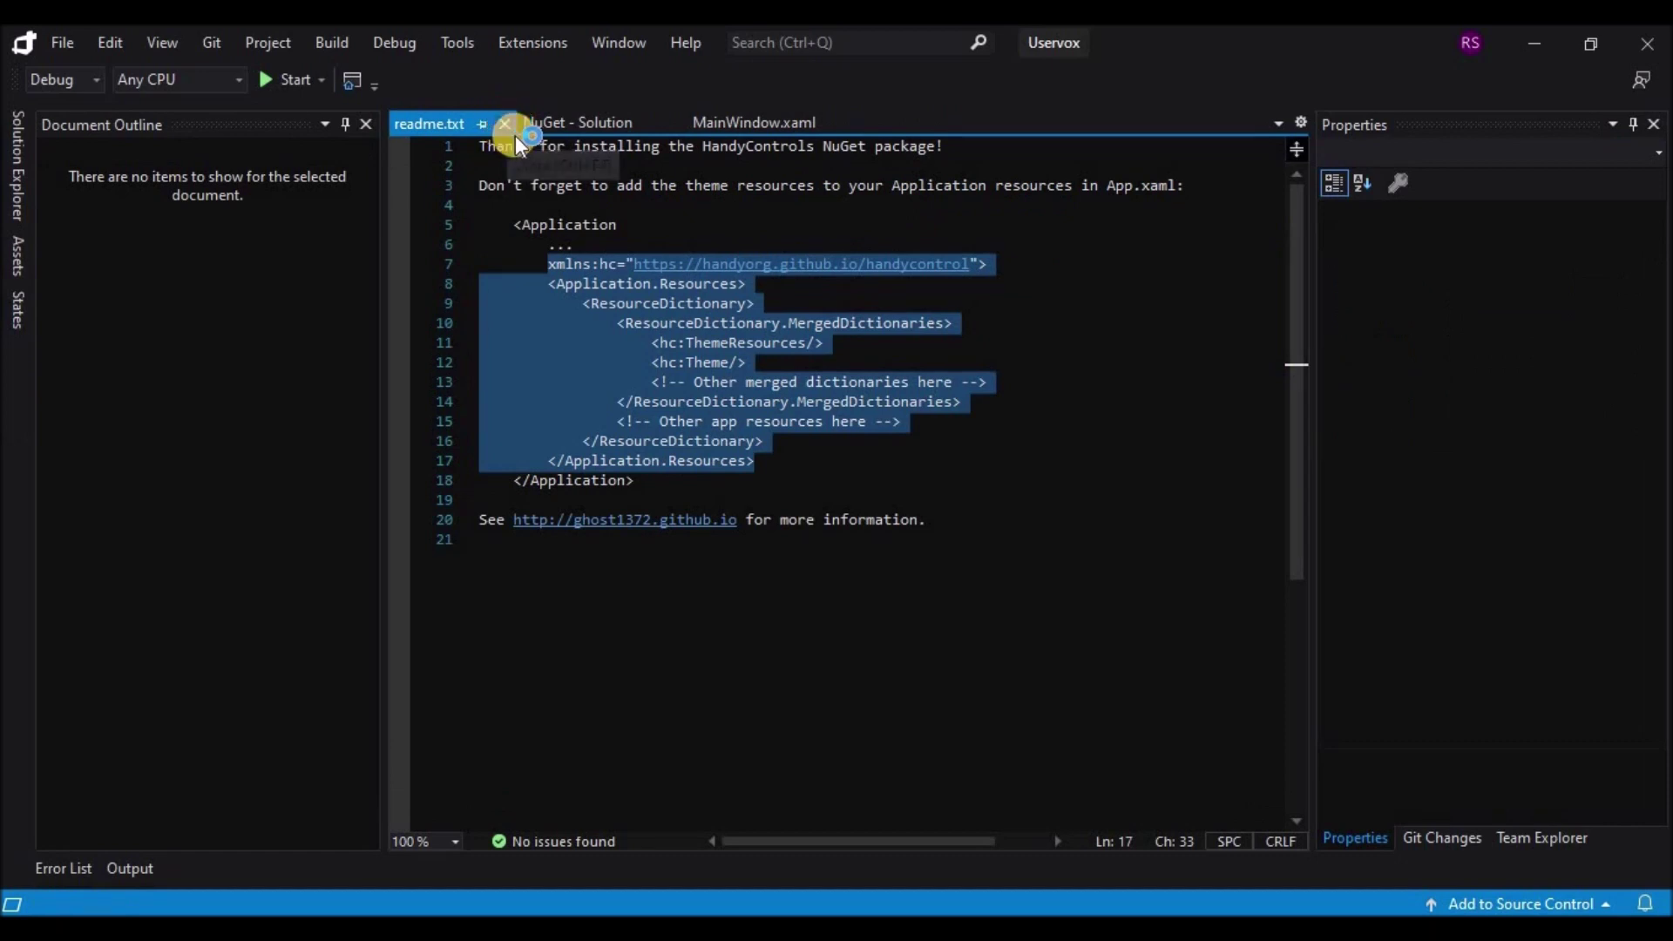
left_click(505, 123)
left_click(550, 123)
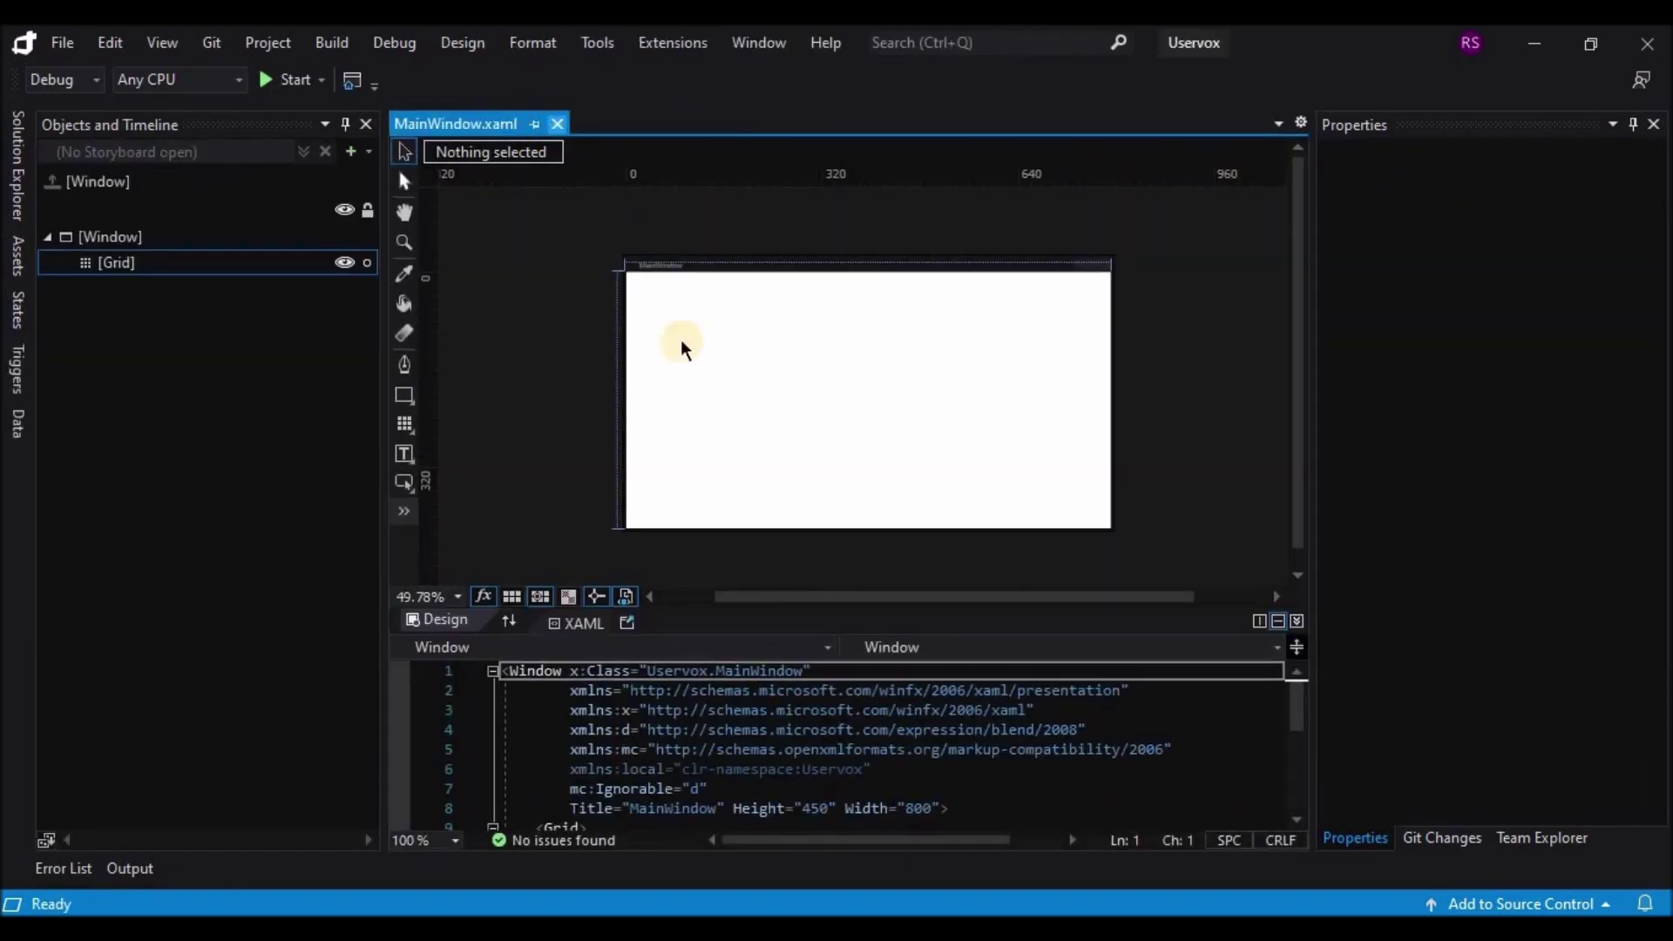
Step: Add the xmlns:hc HandyControl namespace line to MainWindow.xaml and save
left_click(897, 772)
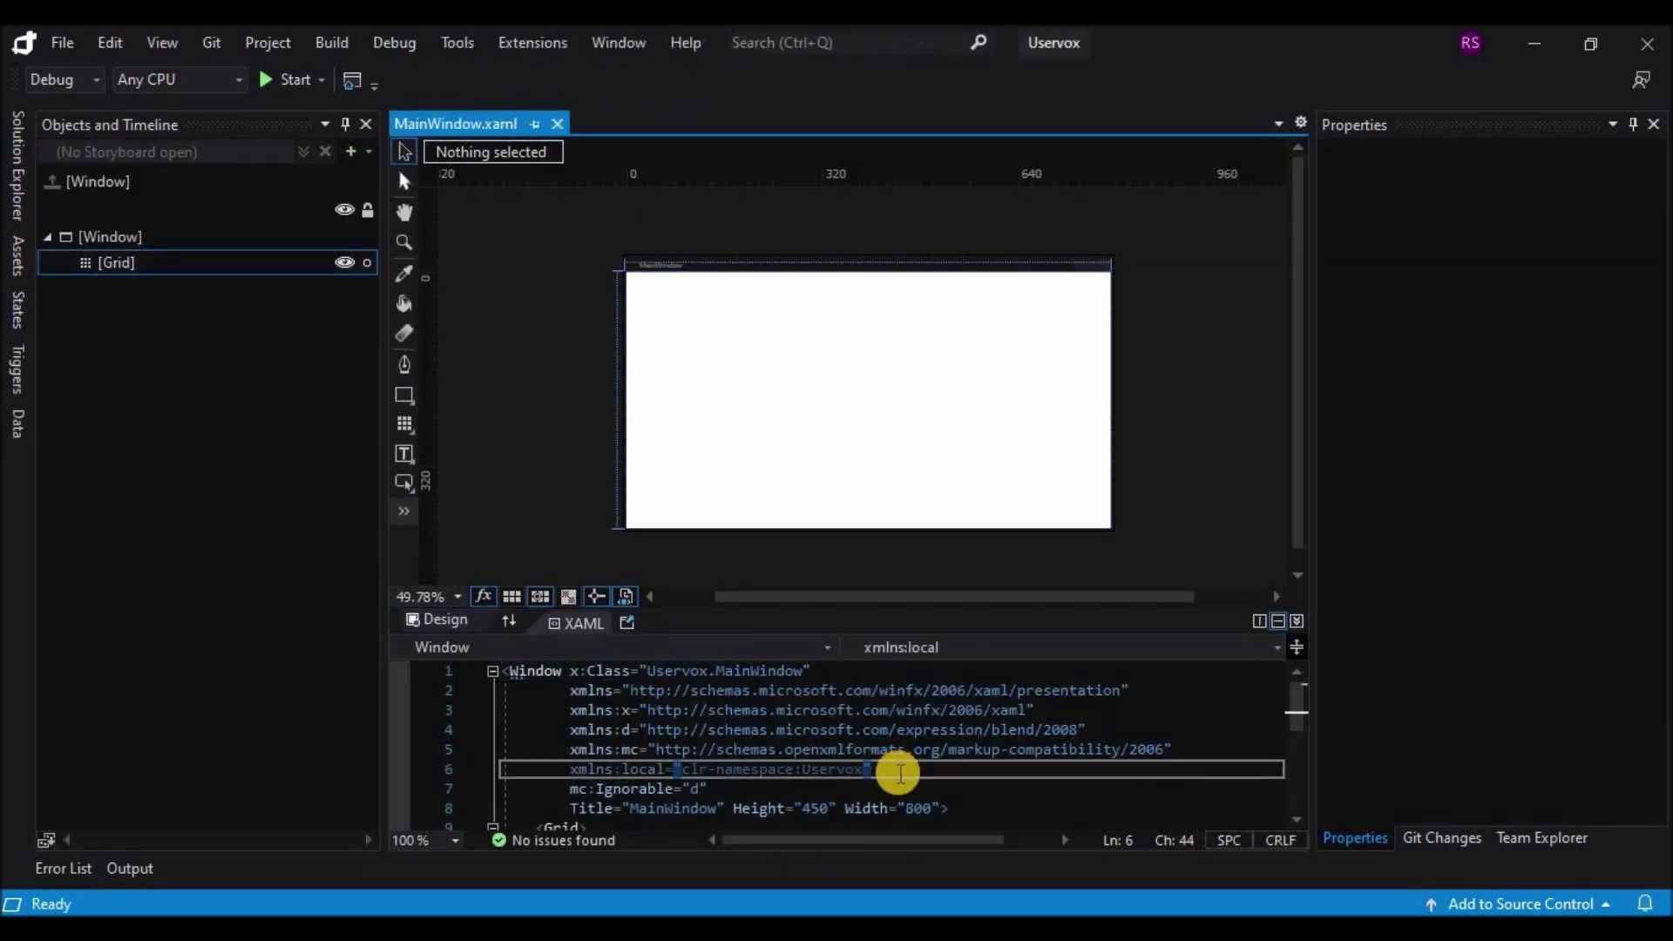
key("Return")
key("ctrl+v")
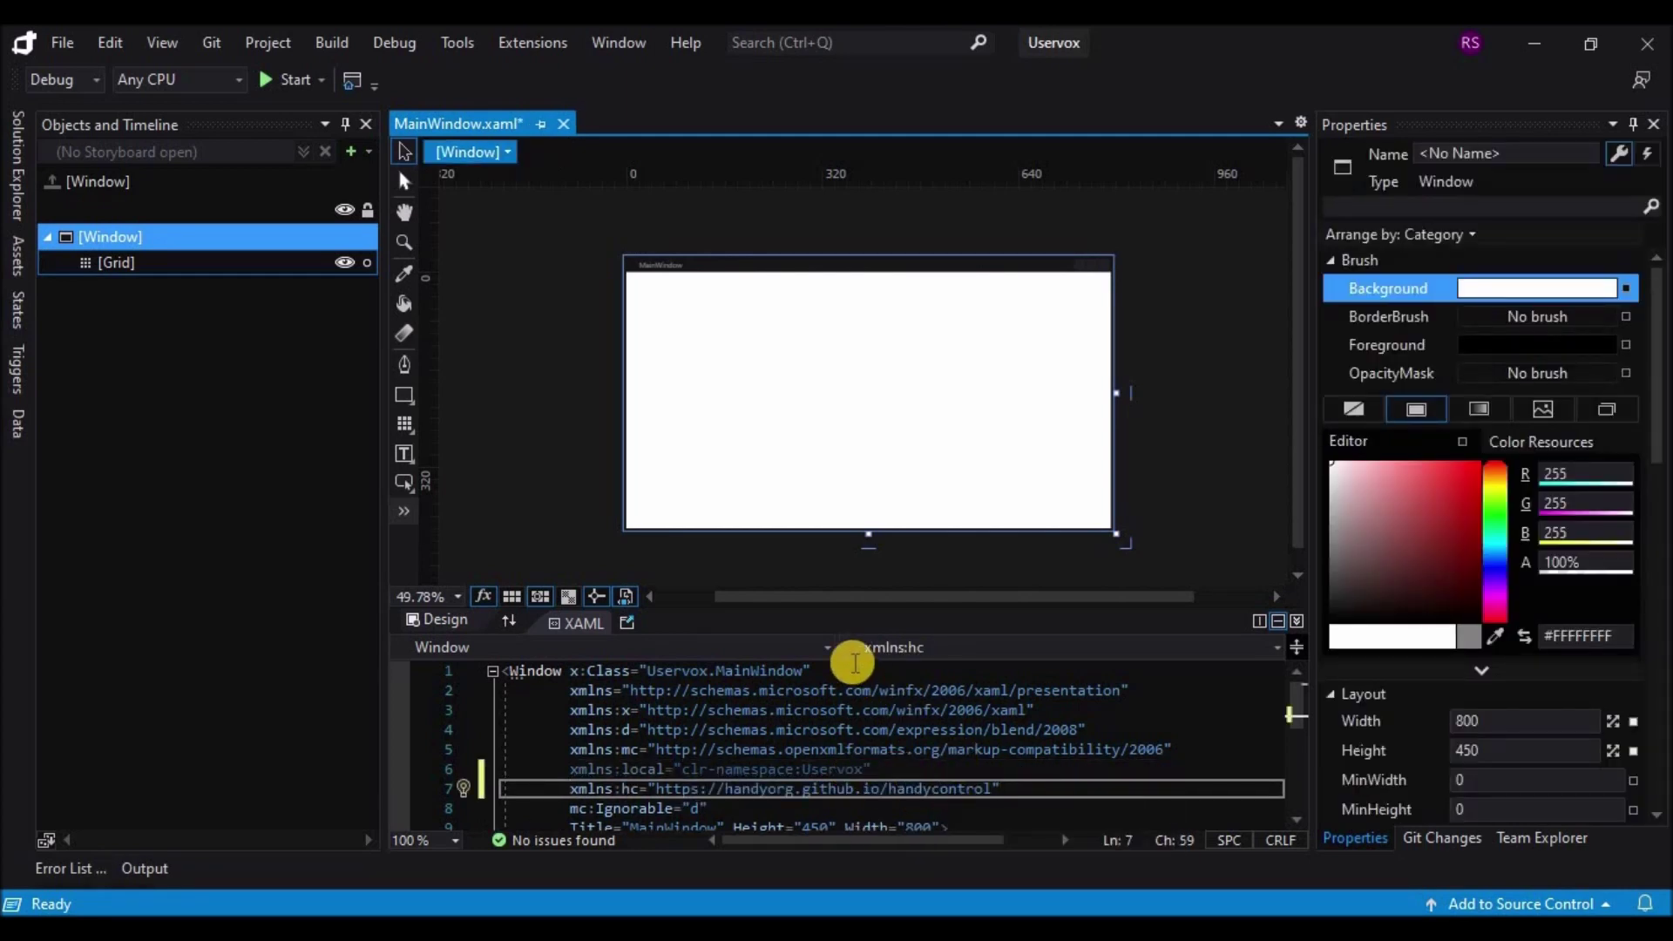
key("ctrl+s")
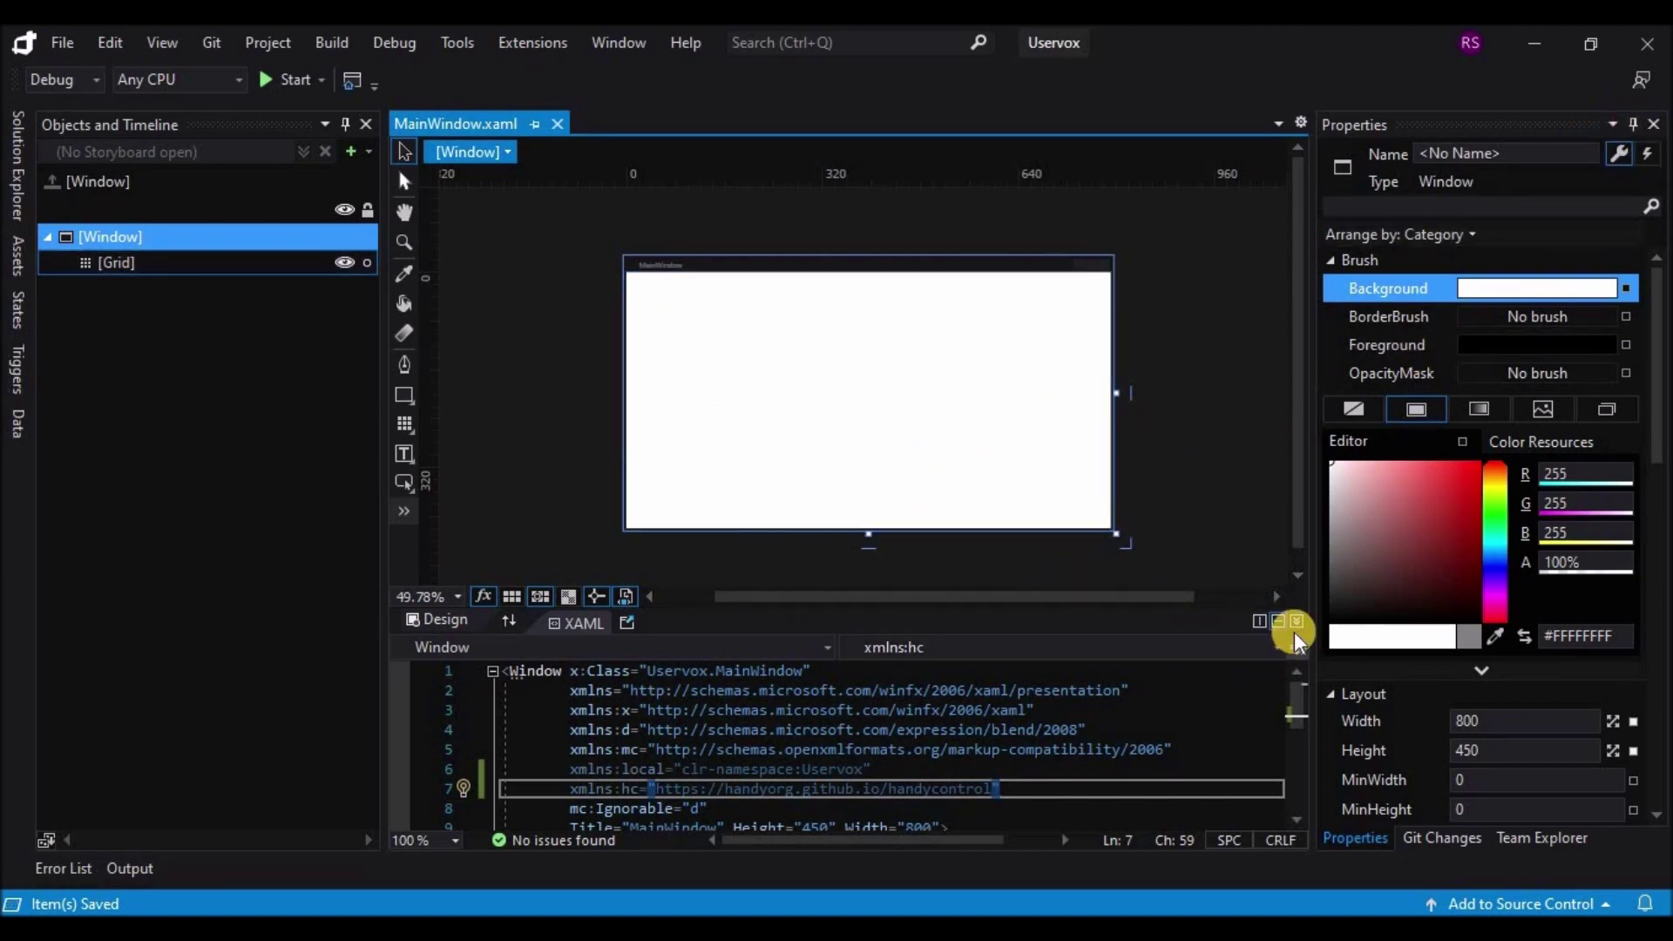
Step: Turn on AllowsTransparency and set WindowStartupLocation to CenterScreen for MainWindow, then save
left_click(1297, 622)
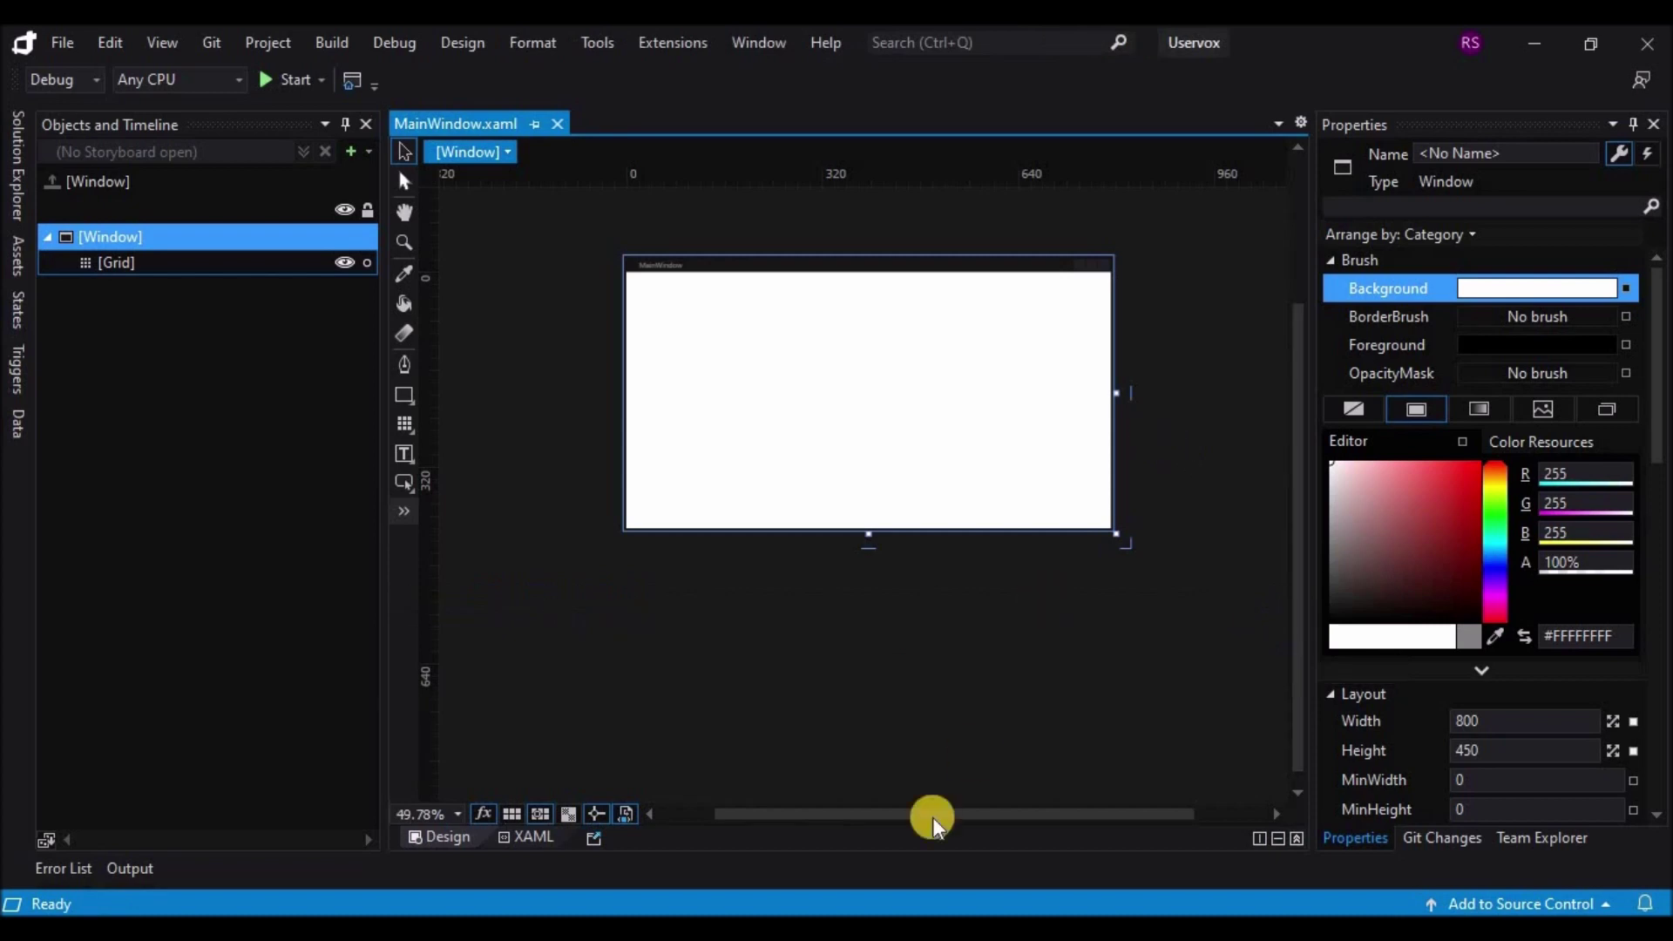
mouse_move(900, 818)
left_mouse_down()
mouse_move(921, 820)
mouse_move(891, 819)
left_mouse_up()
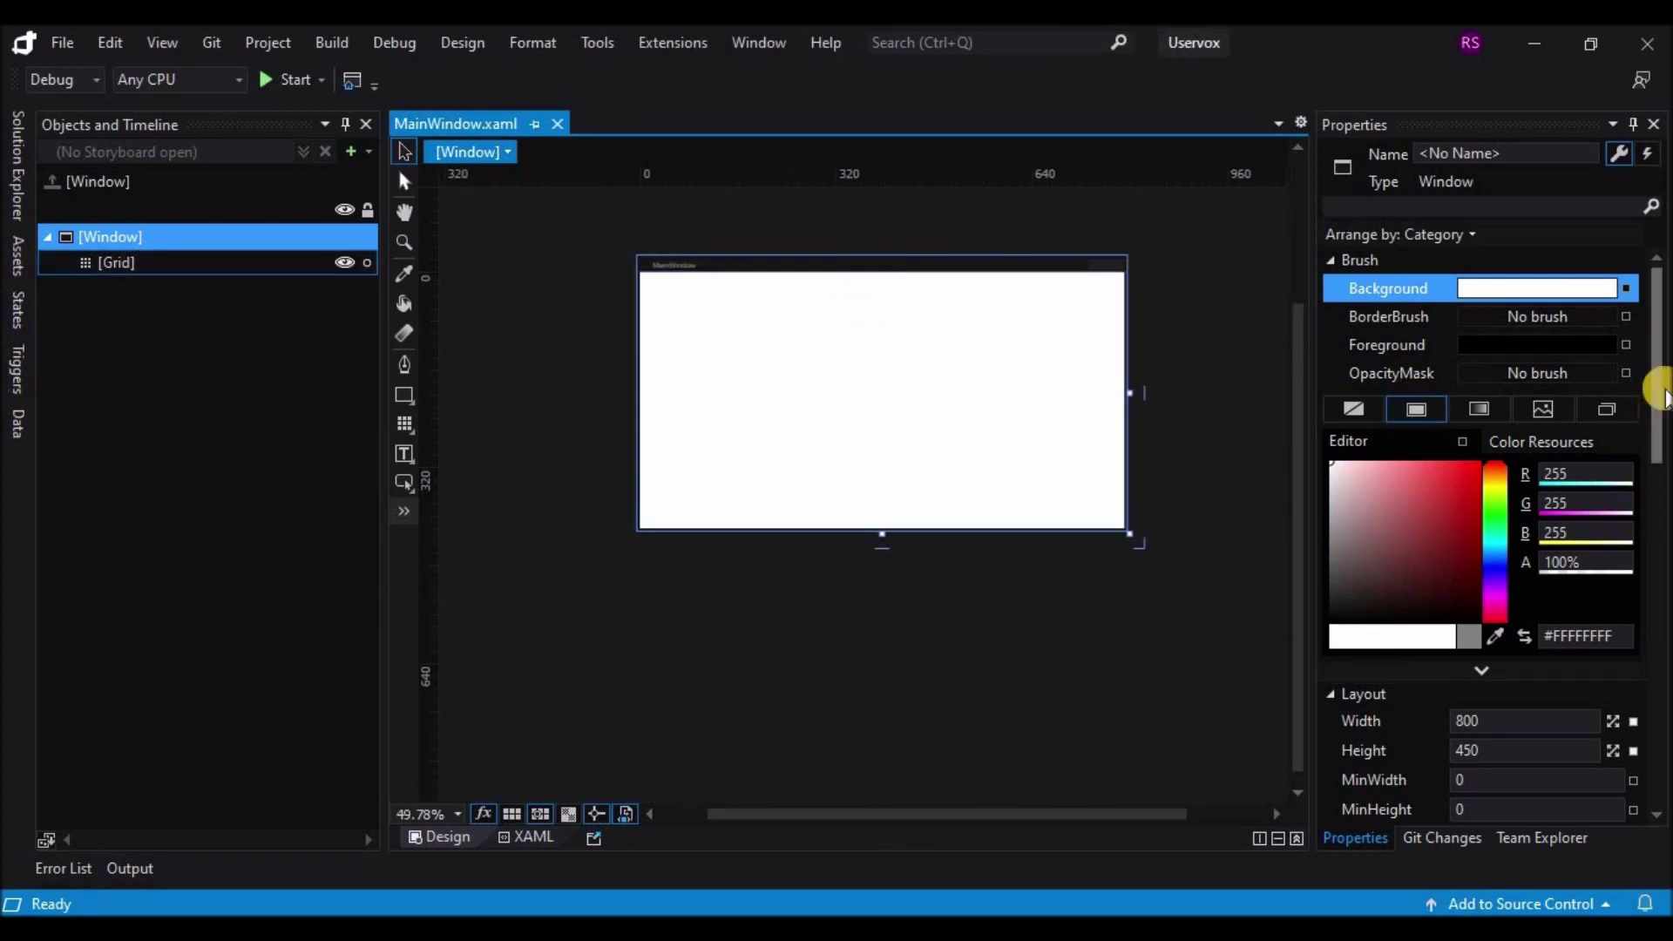
left_click_drag(1655, 456, 1663, 634)
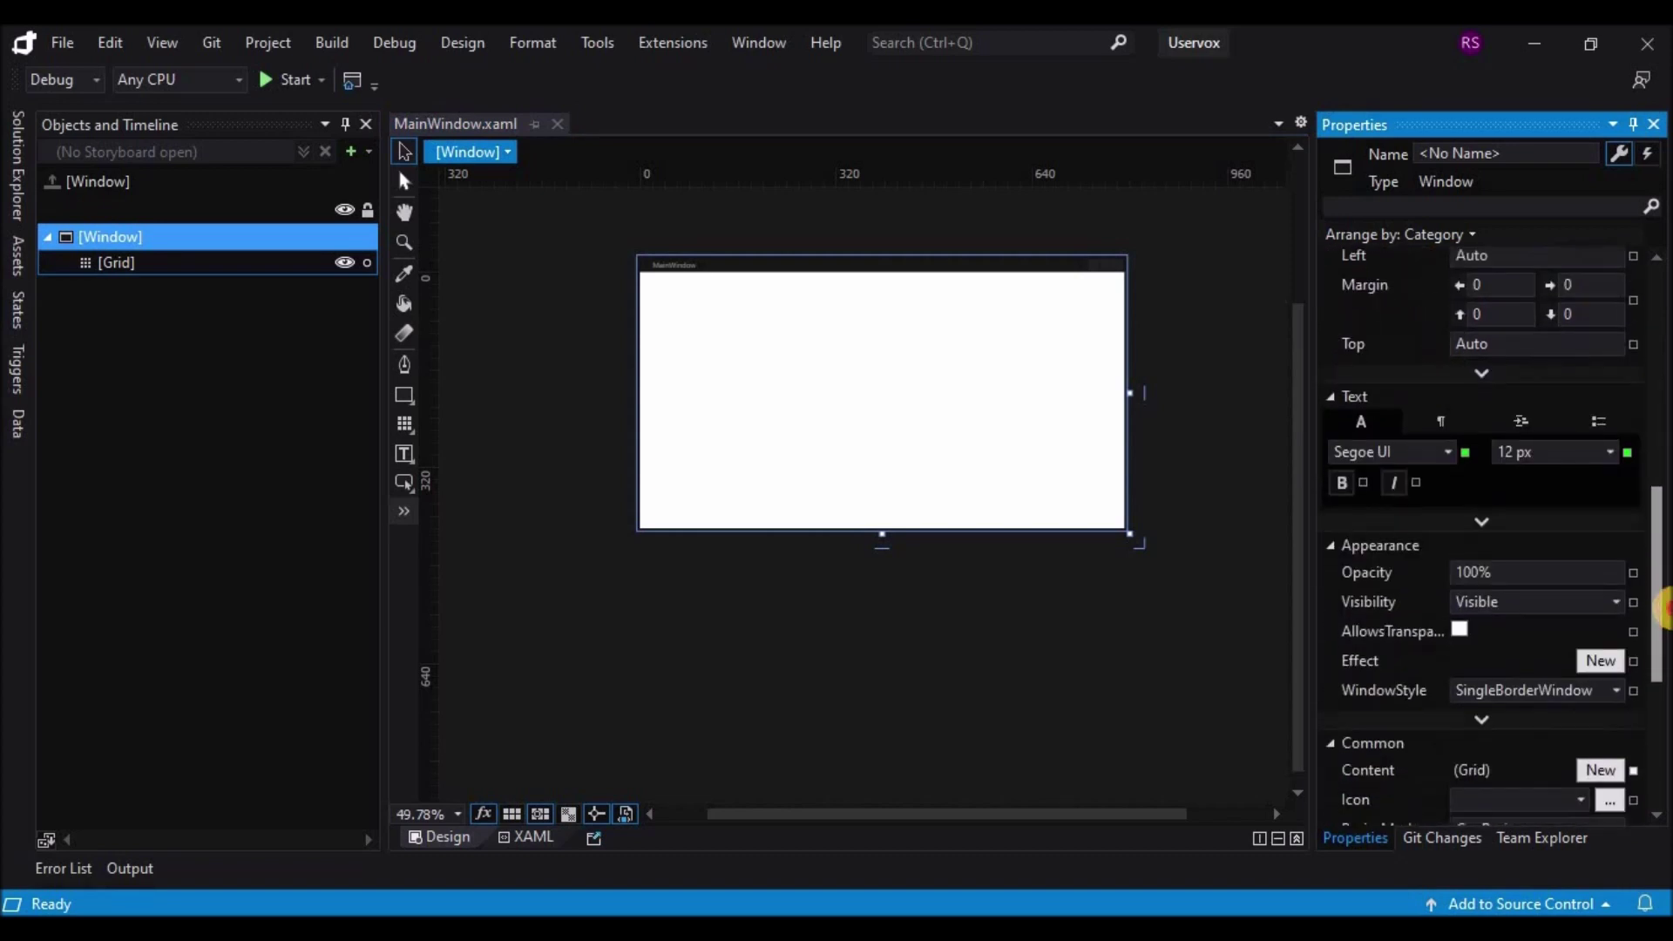
left_click(1460, 627)
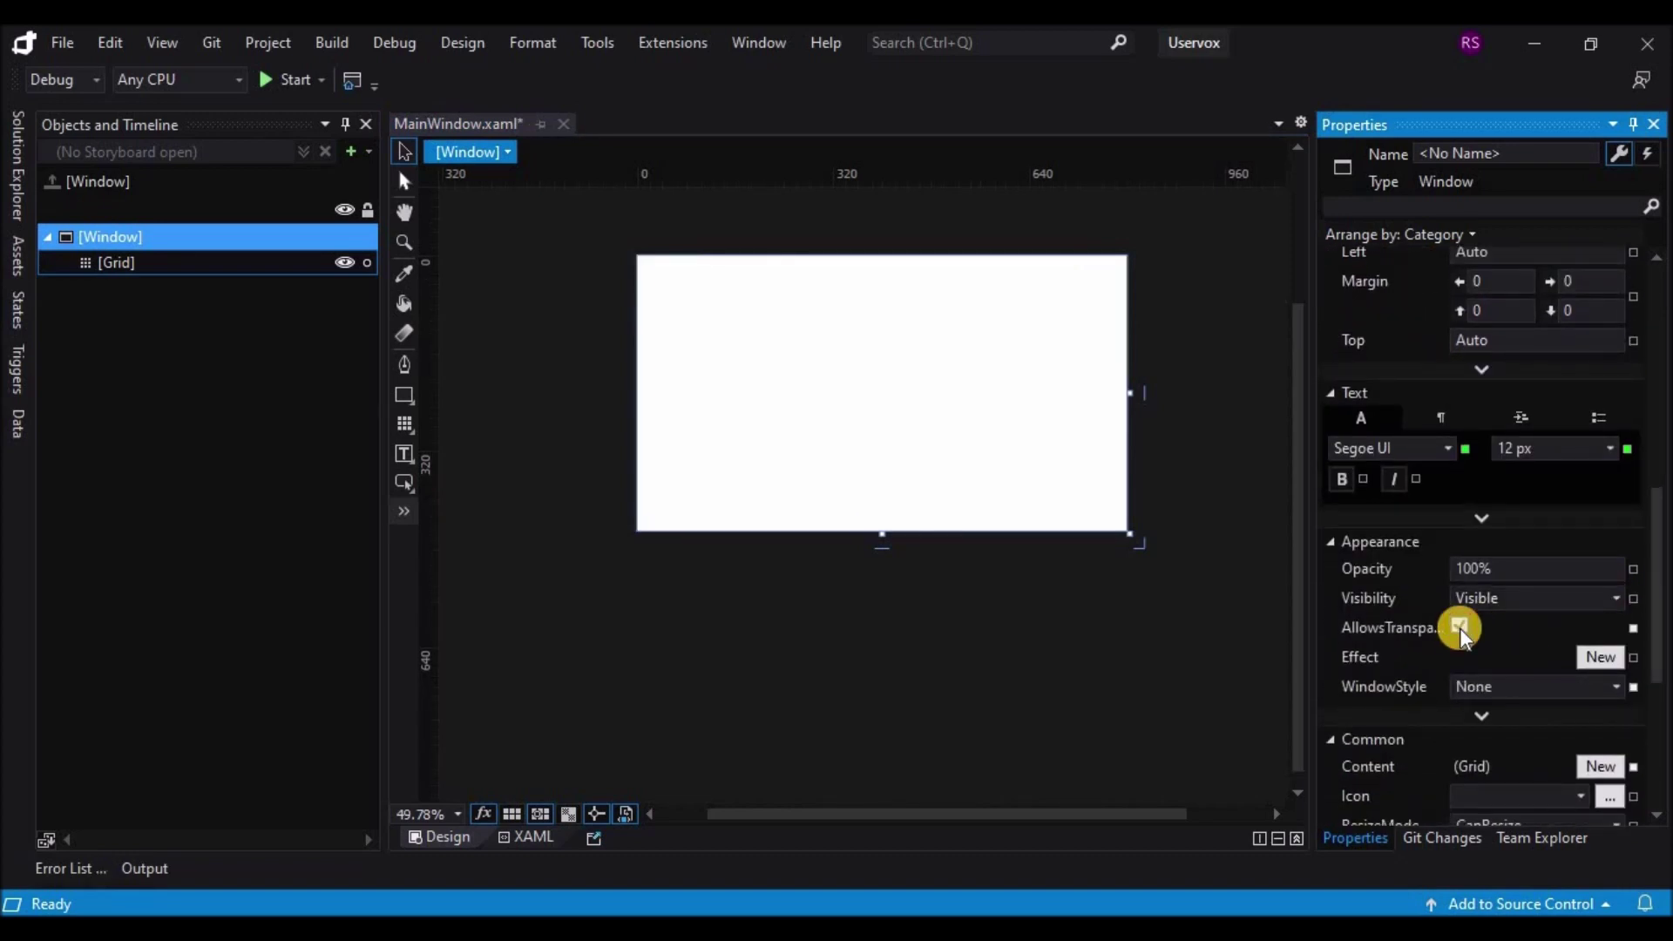
left_click_drag(1654, 657, 1651, 720)
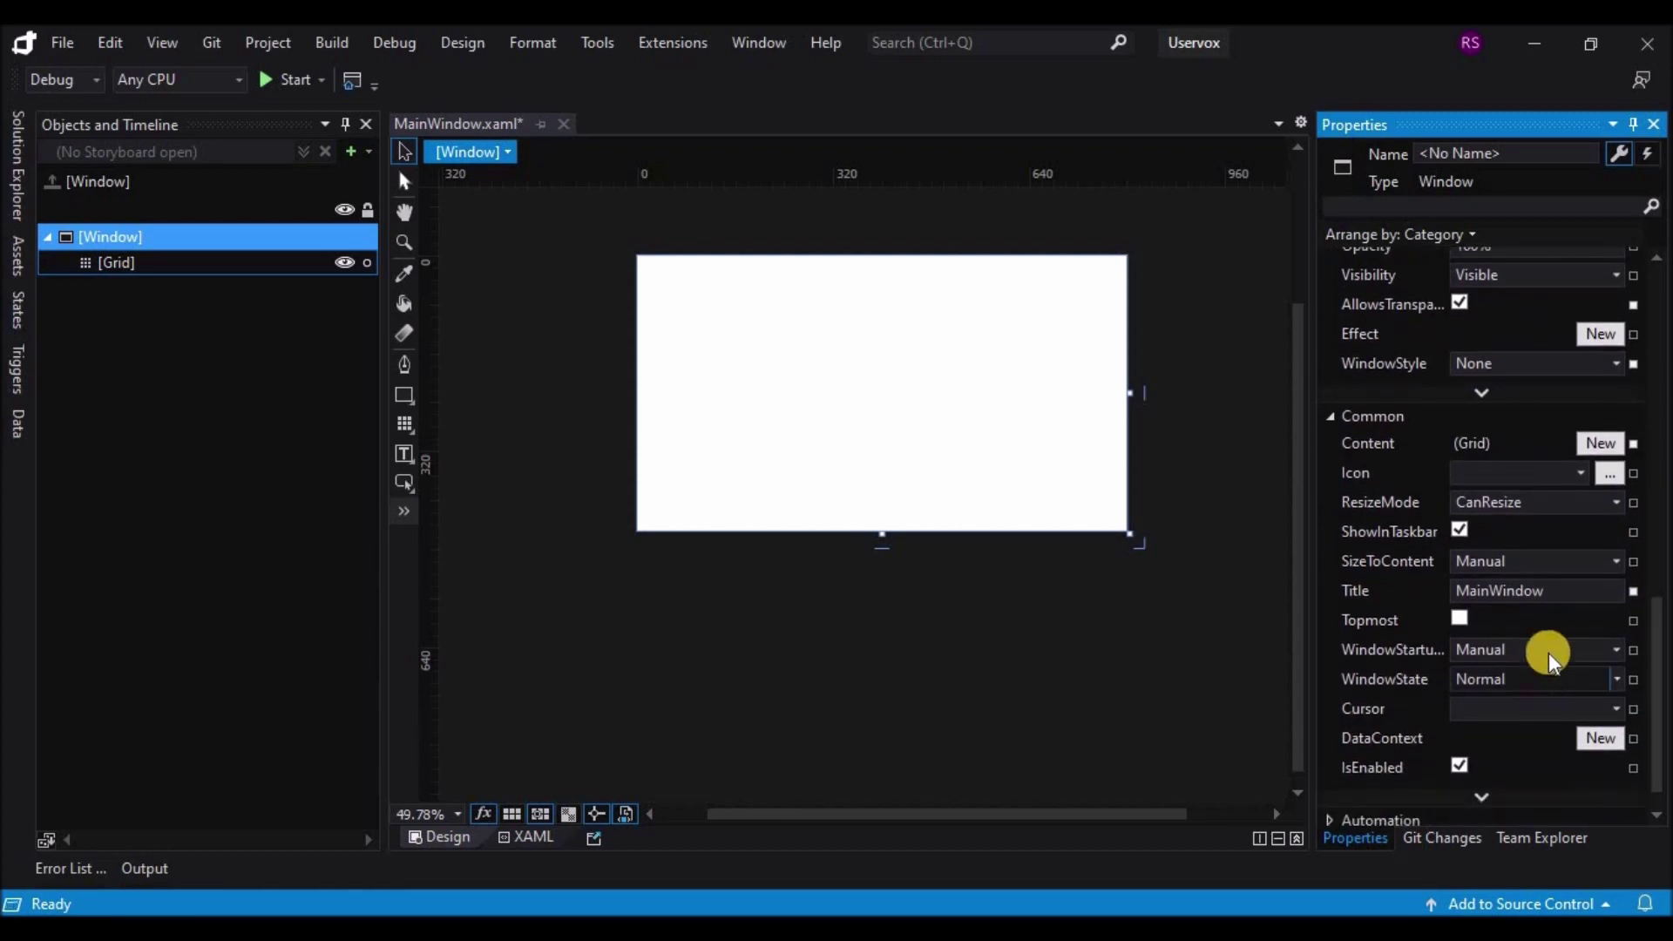
left_click(1551, 652)
left_click(1531, 700)
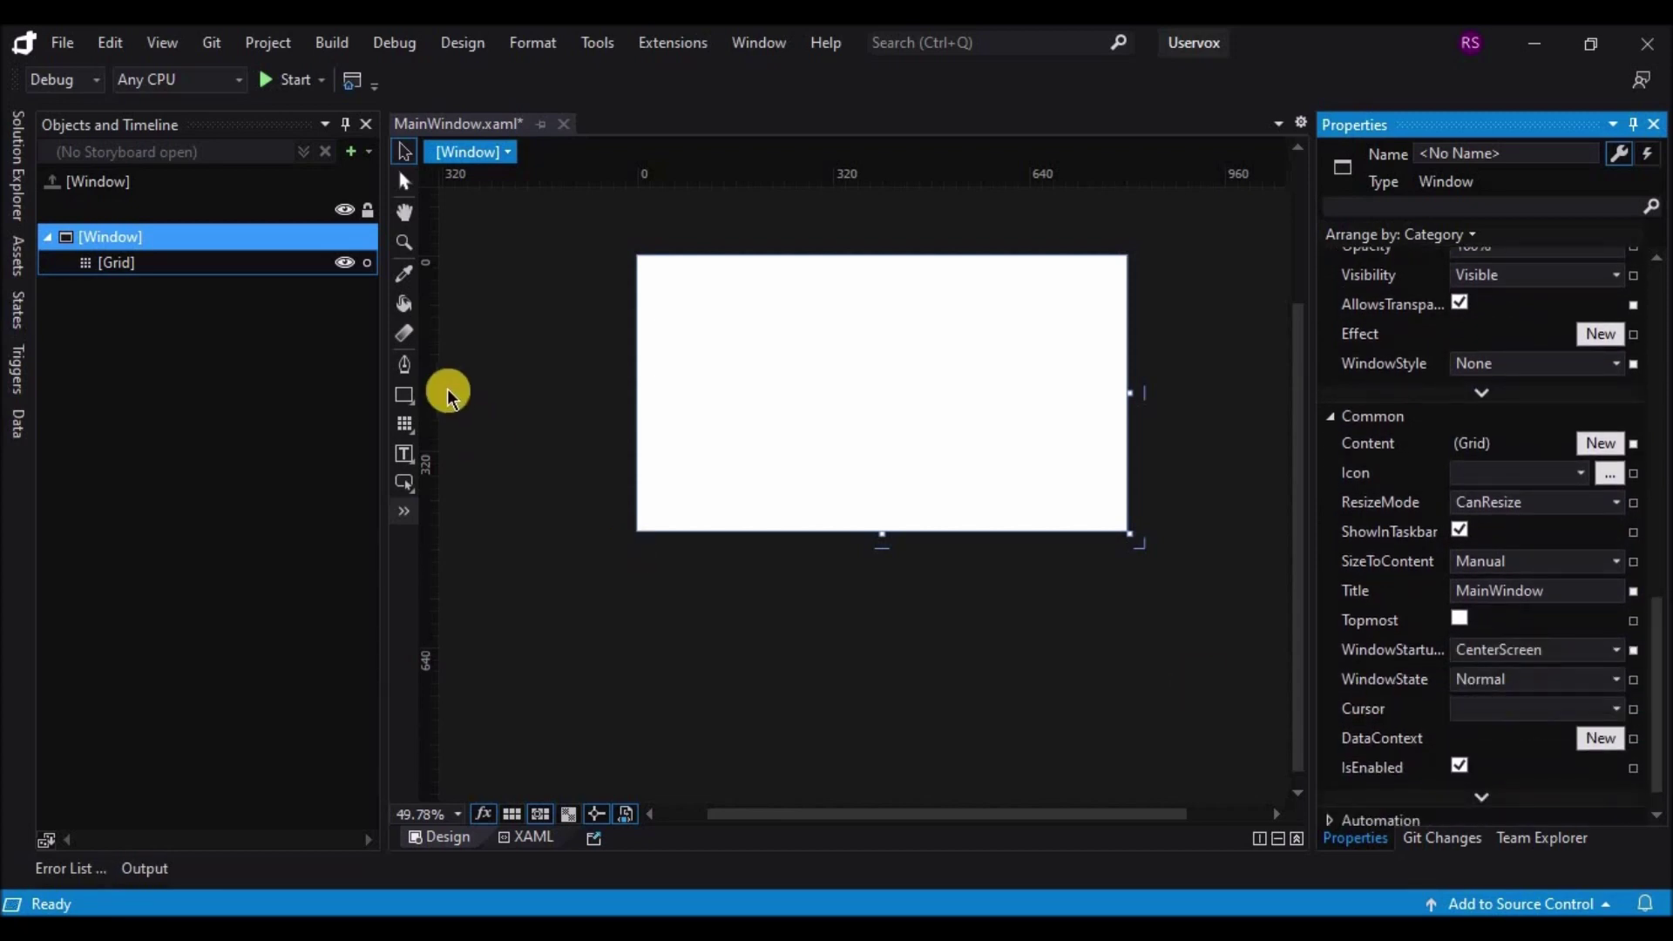
key("ctrl+s")
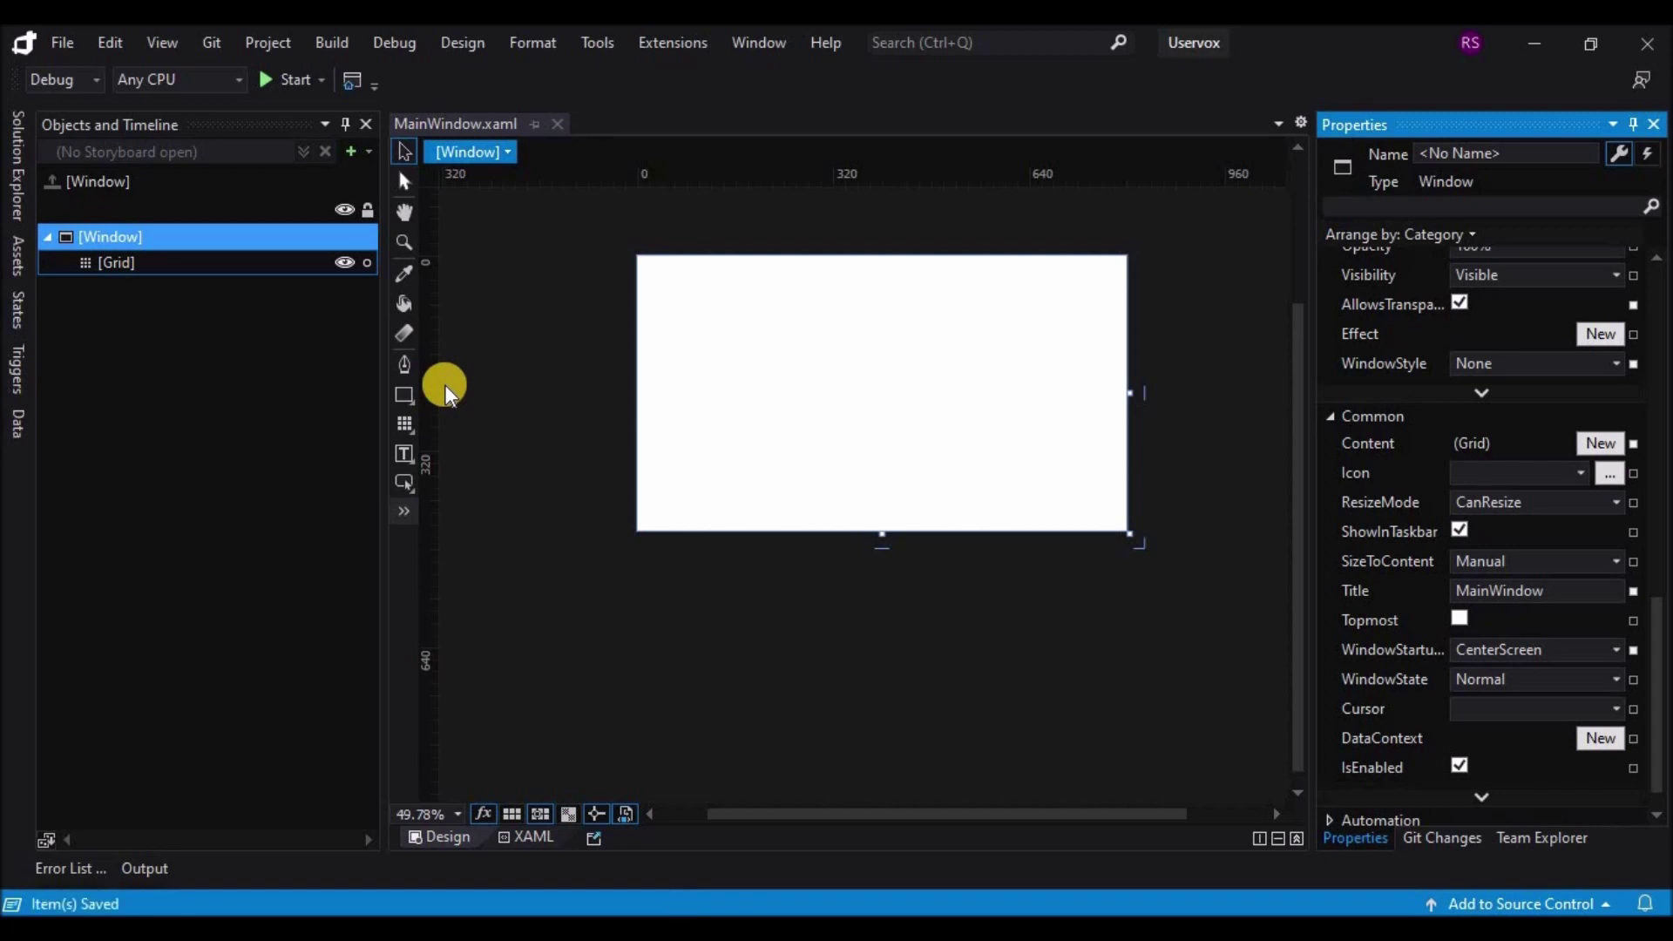
left_click(534, 381)
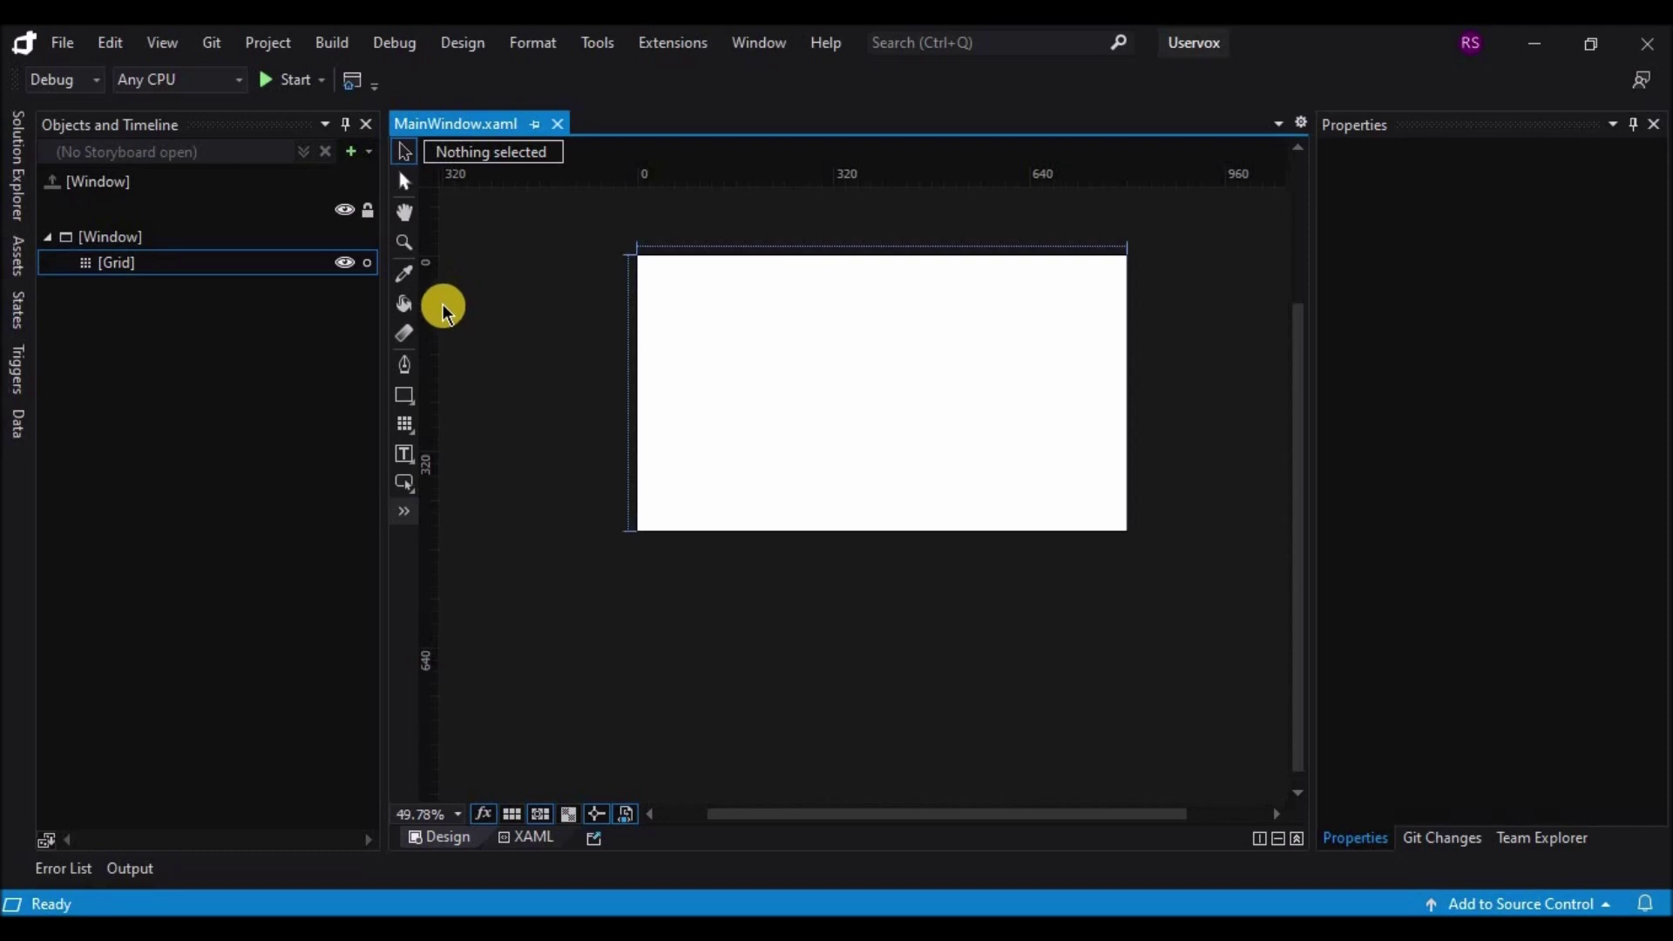
Step: Draw an Image control from Assets on the window's right side, stretched to the top edge
left_click(406, 513)
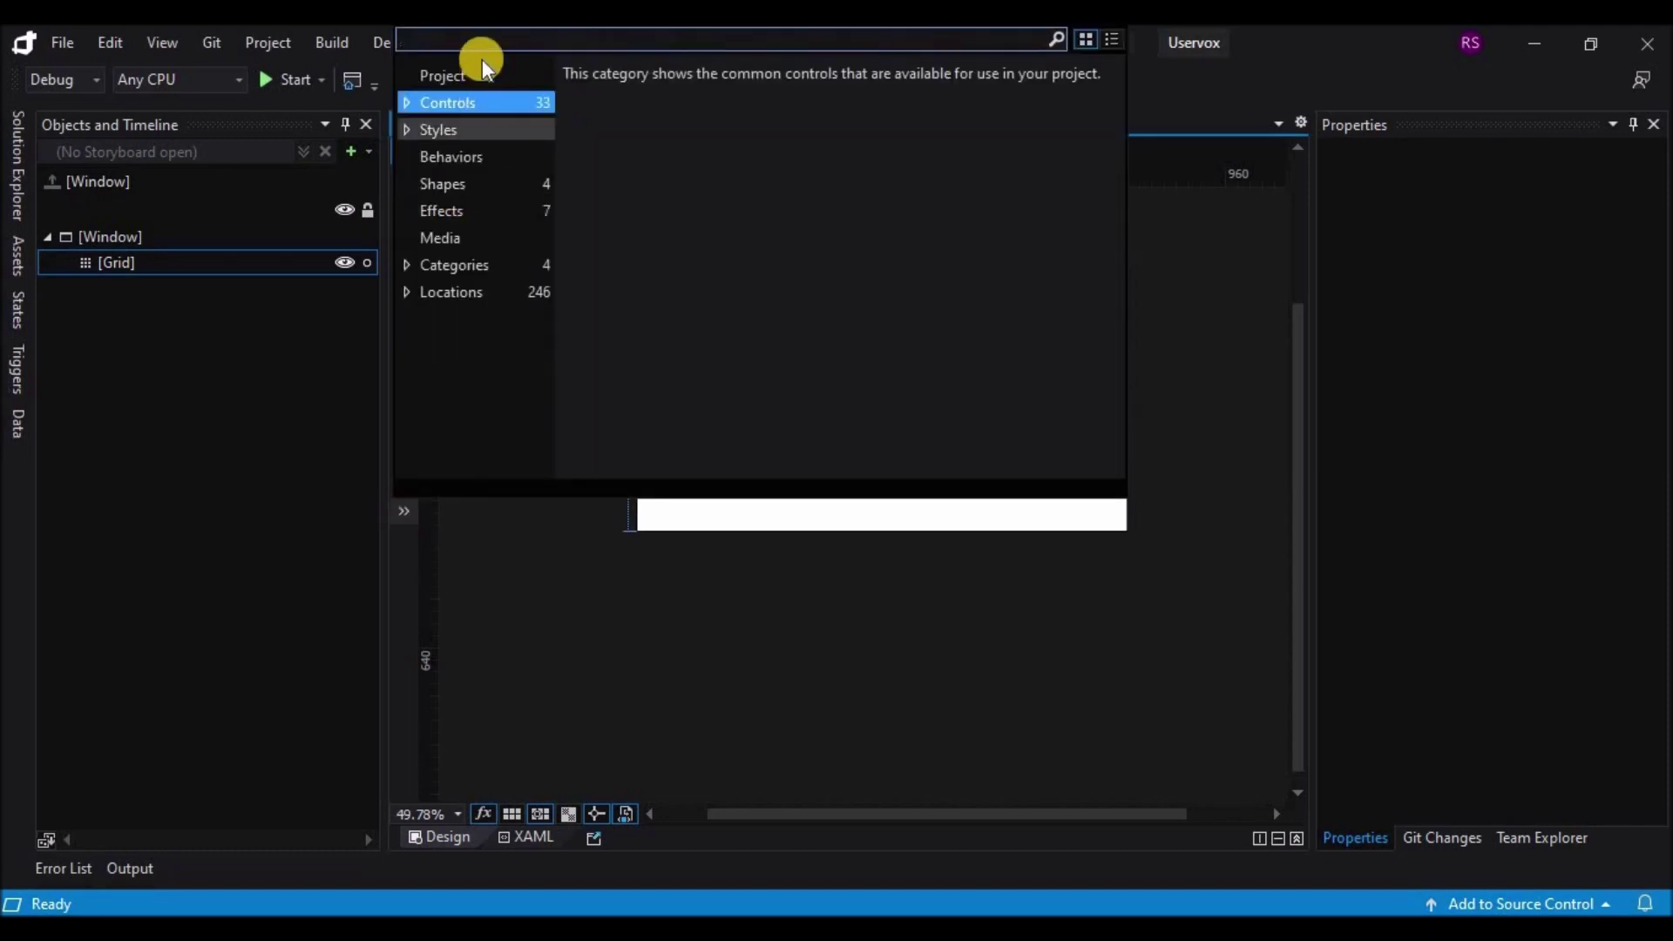
type("image")
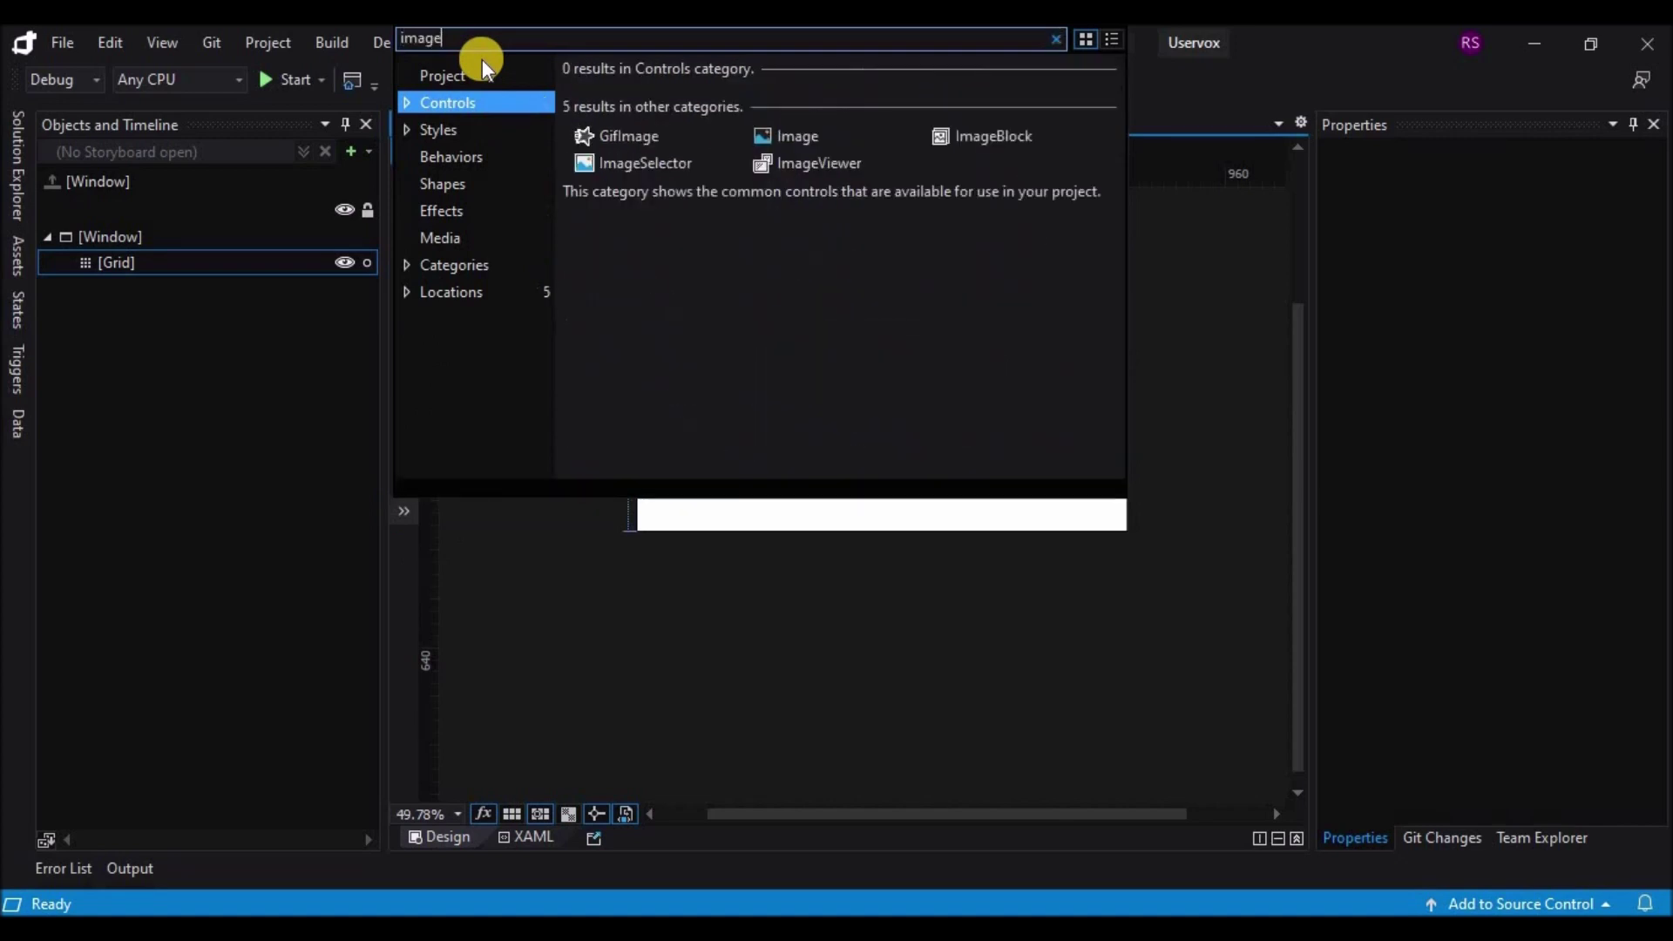
left_click(799, 135)
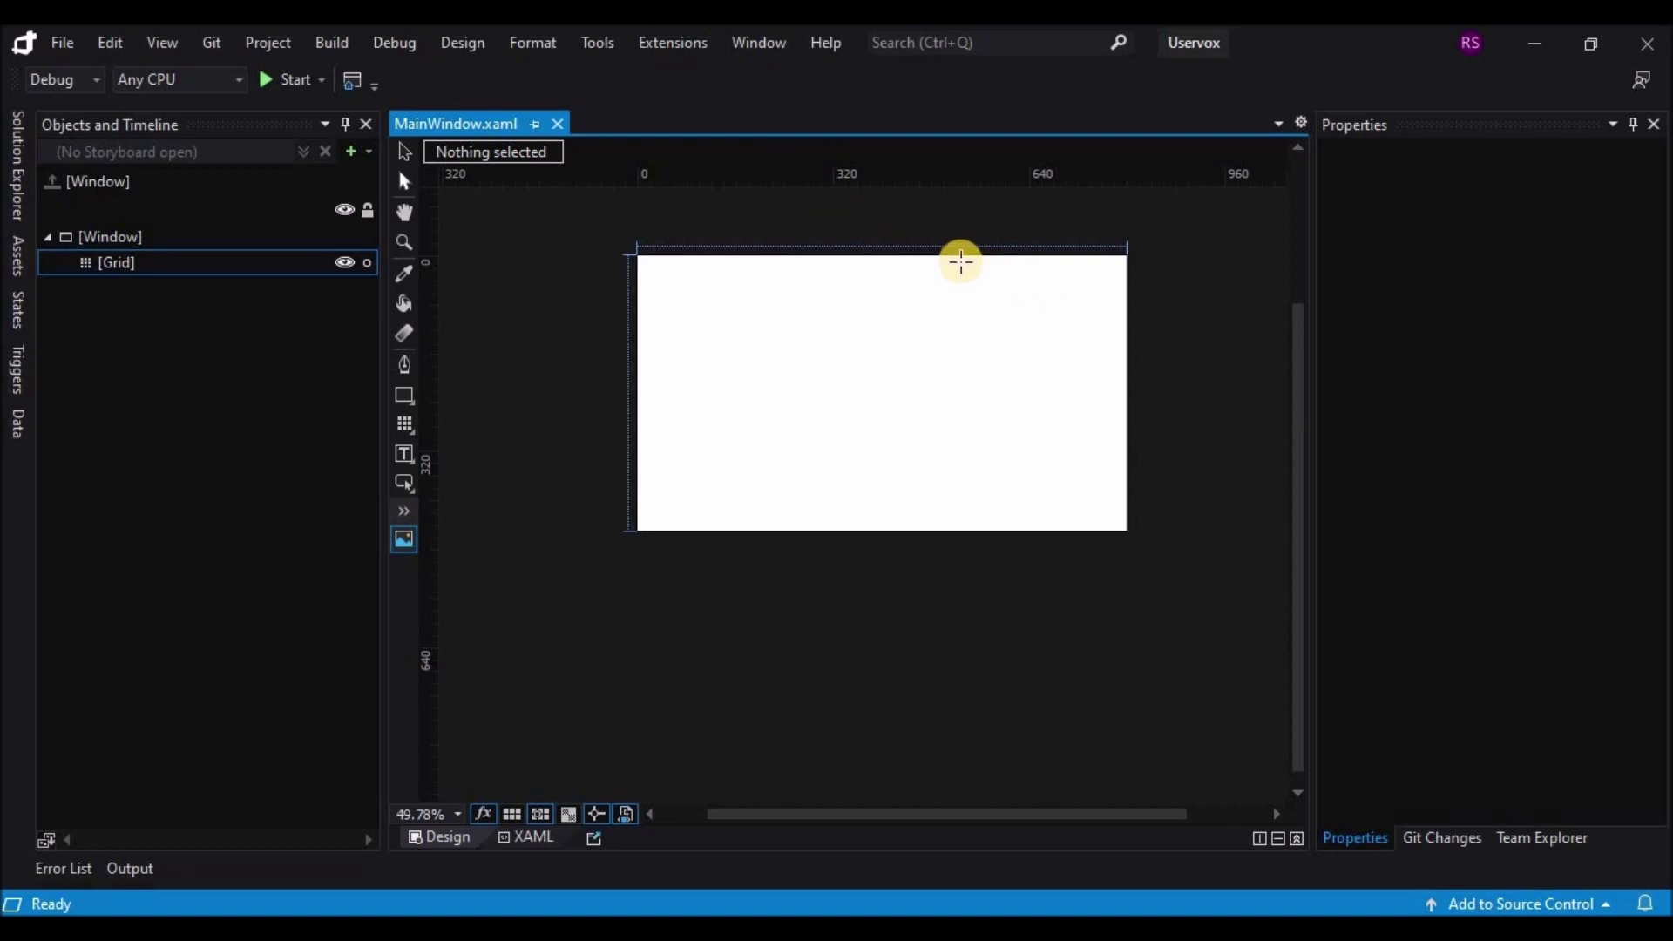
left_click_drag(959, 269, 1057, 543)
left_click_drag(1008, 260, 1009, 232)
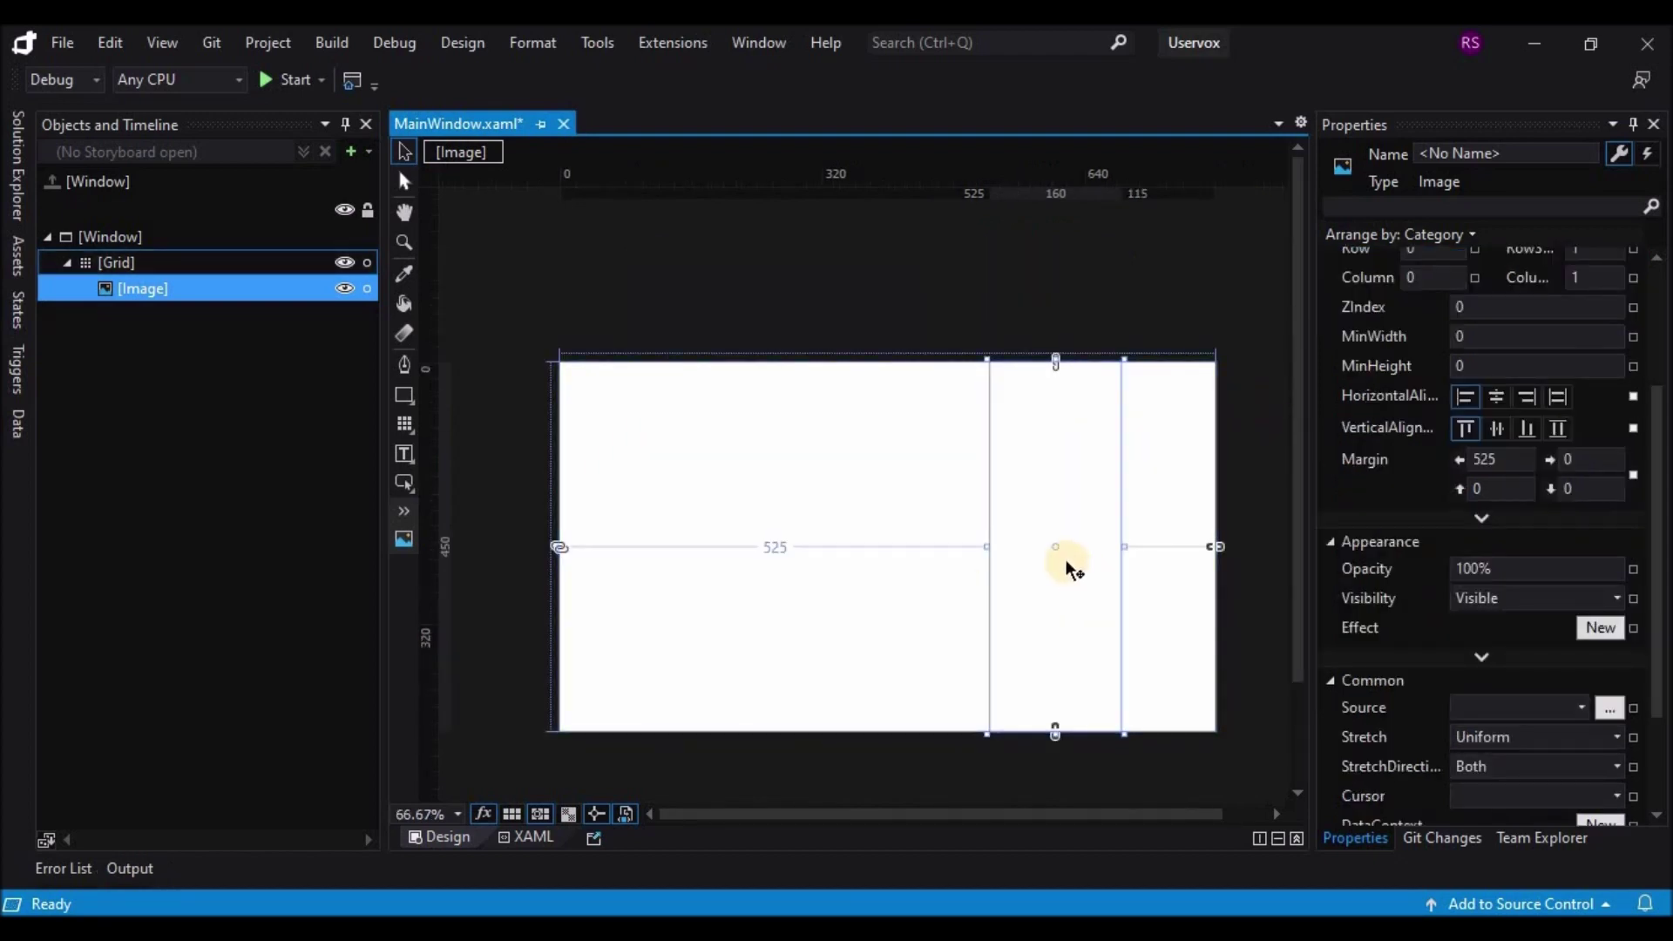
Step: Set the image Source to login_in.png and resize it to sit right of a 430 left margin
left_click(1610, 707)
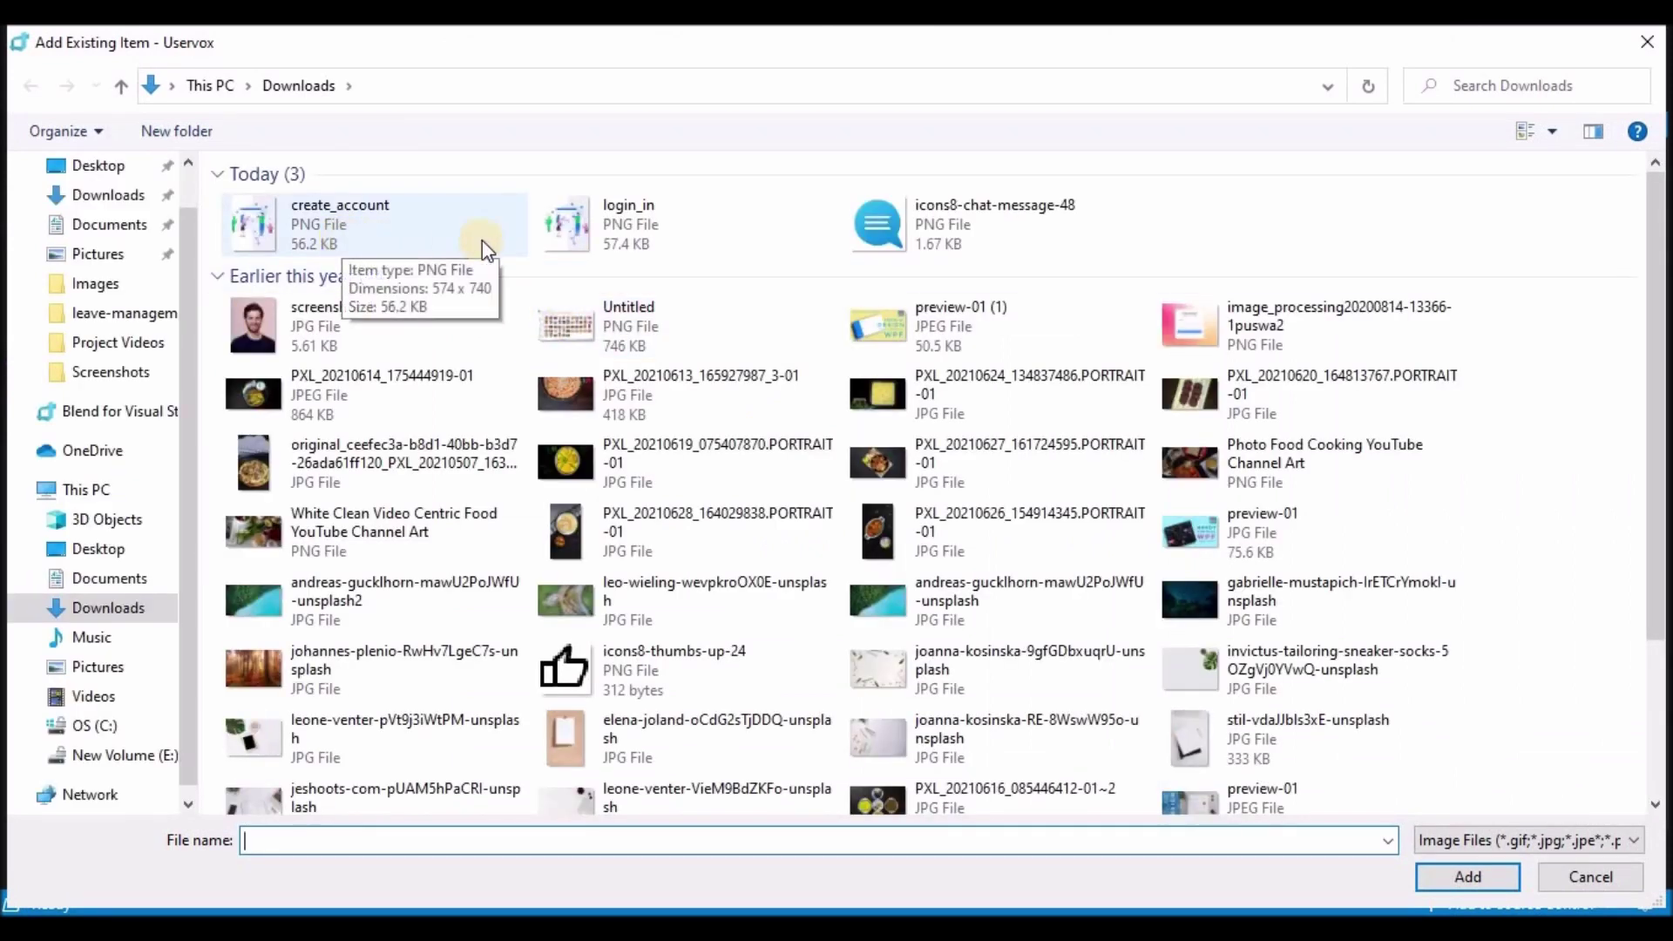
double_click(558, 247)
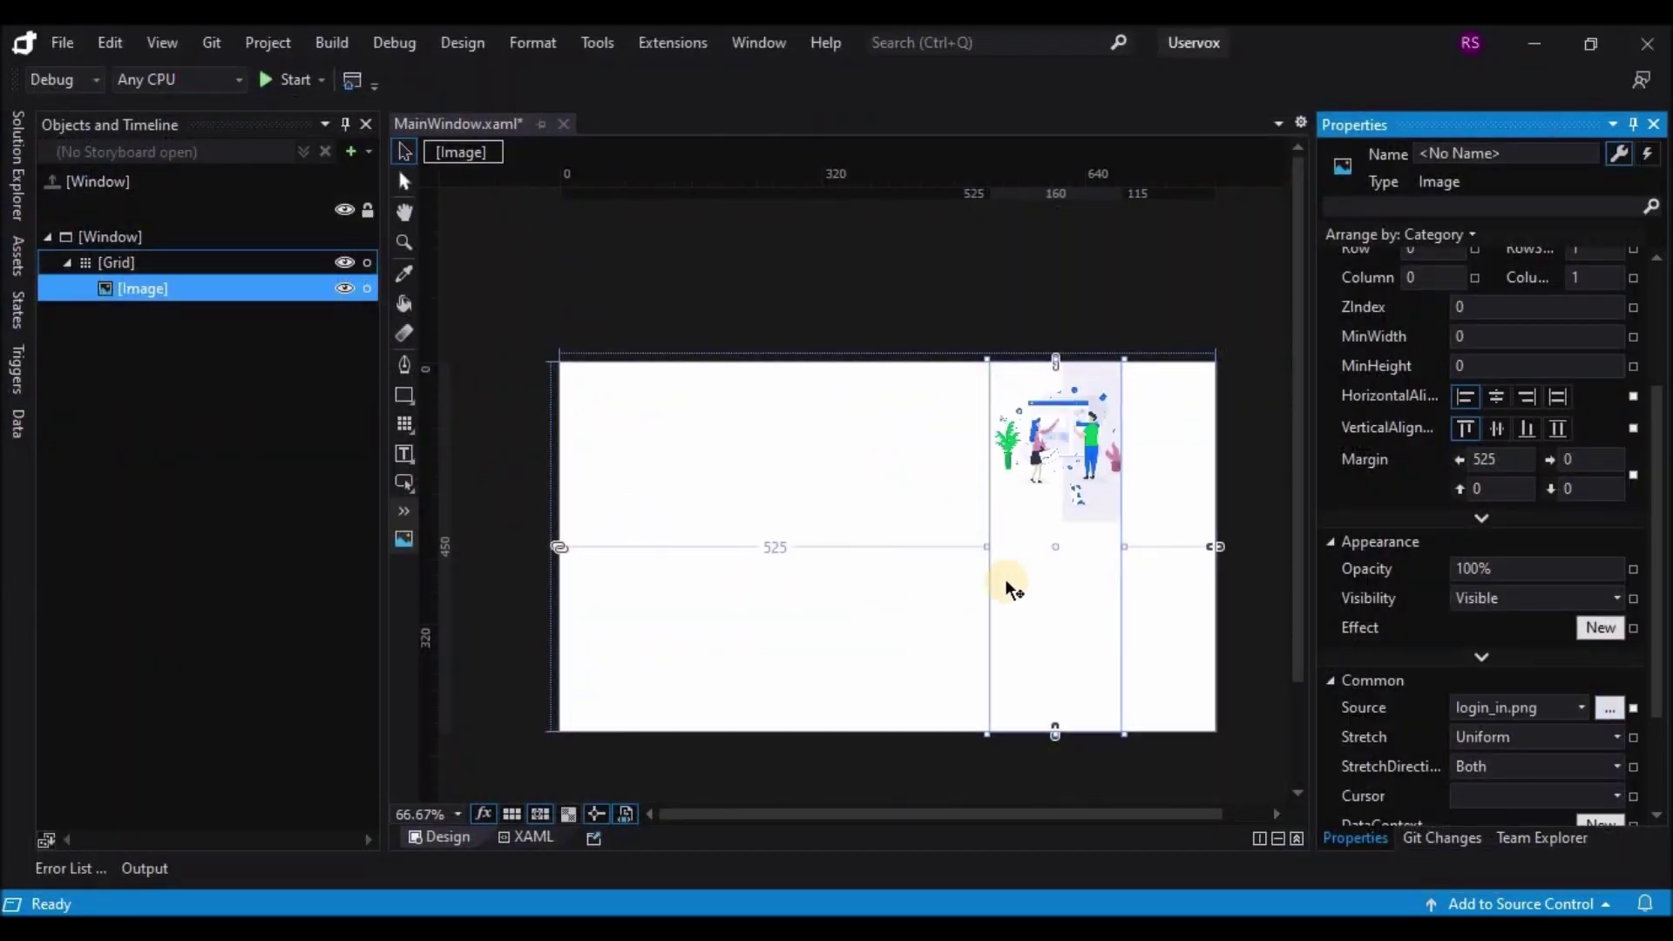
left_click_drag(987, 544, 819, 567)
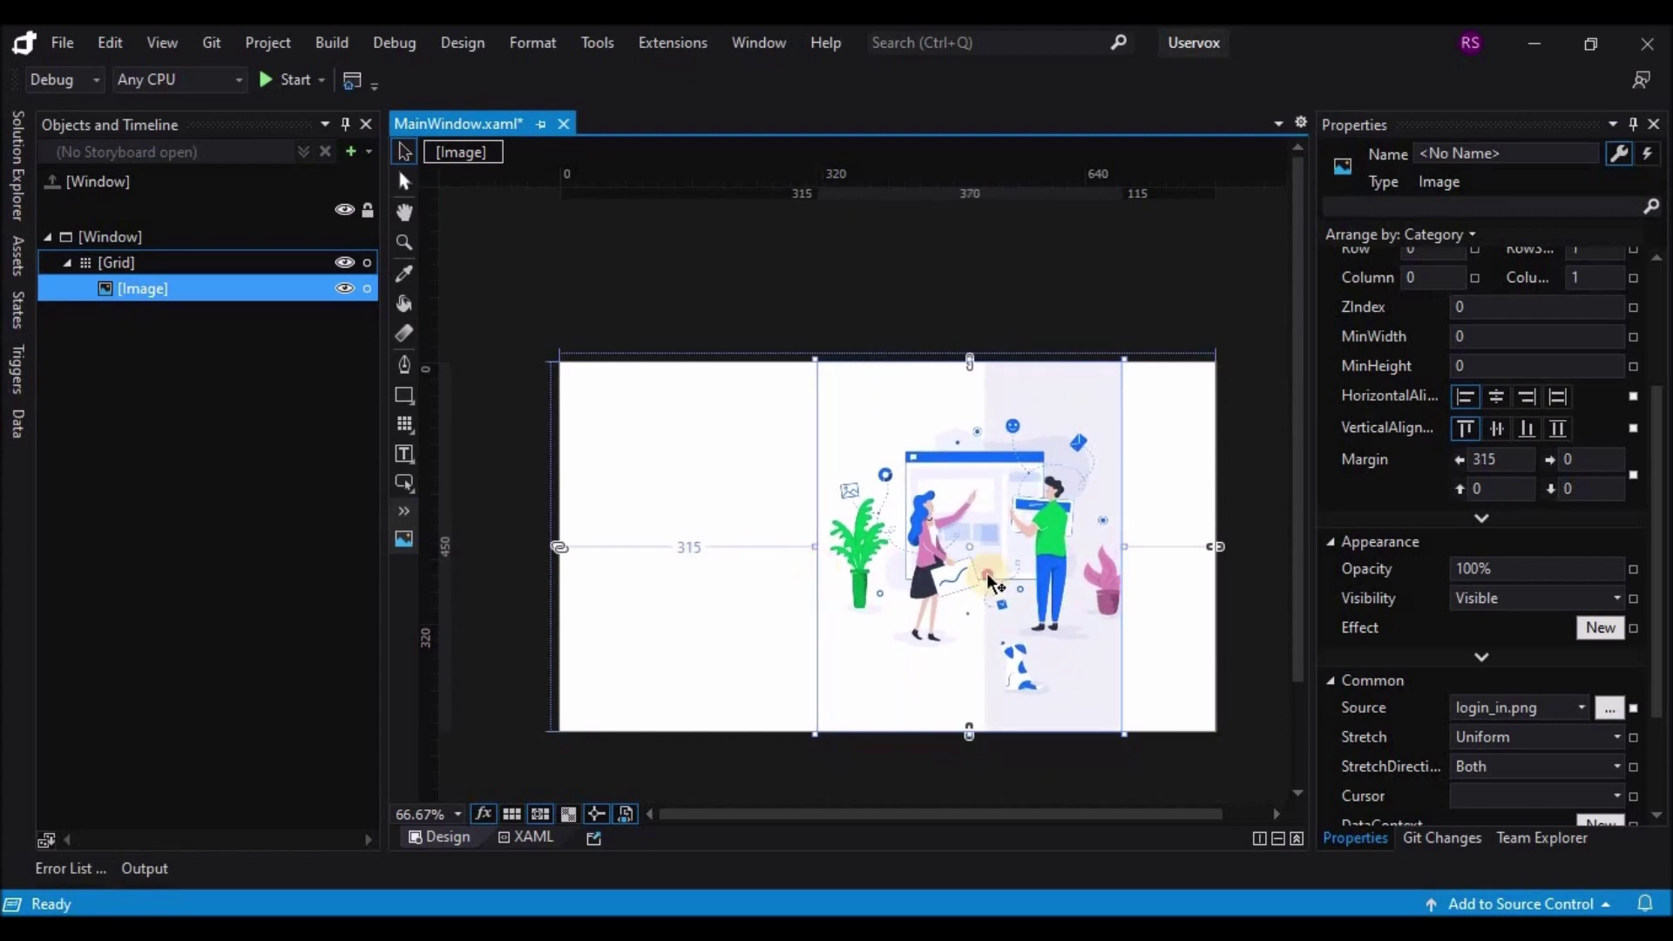
left_click_drag(987, 575, 1083, 584)
left_click(1039, 277)
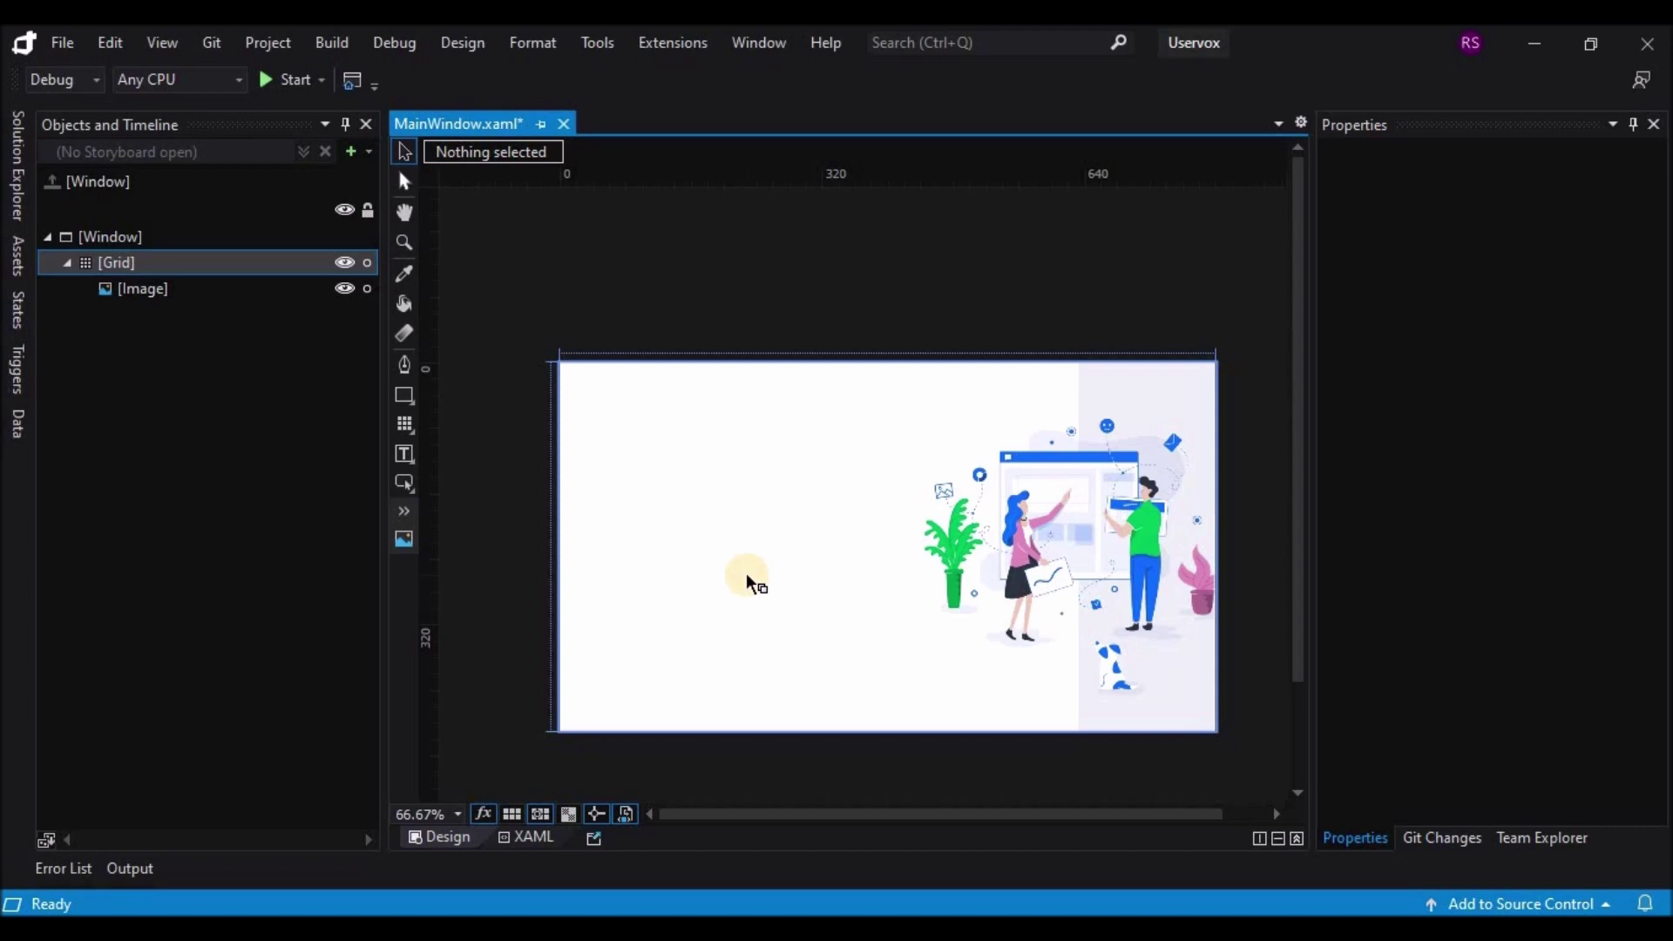
Step: Draw a TextBlock near the top left reading 'Welcome to'
left_click(403, 454)
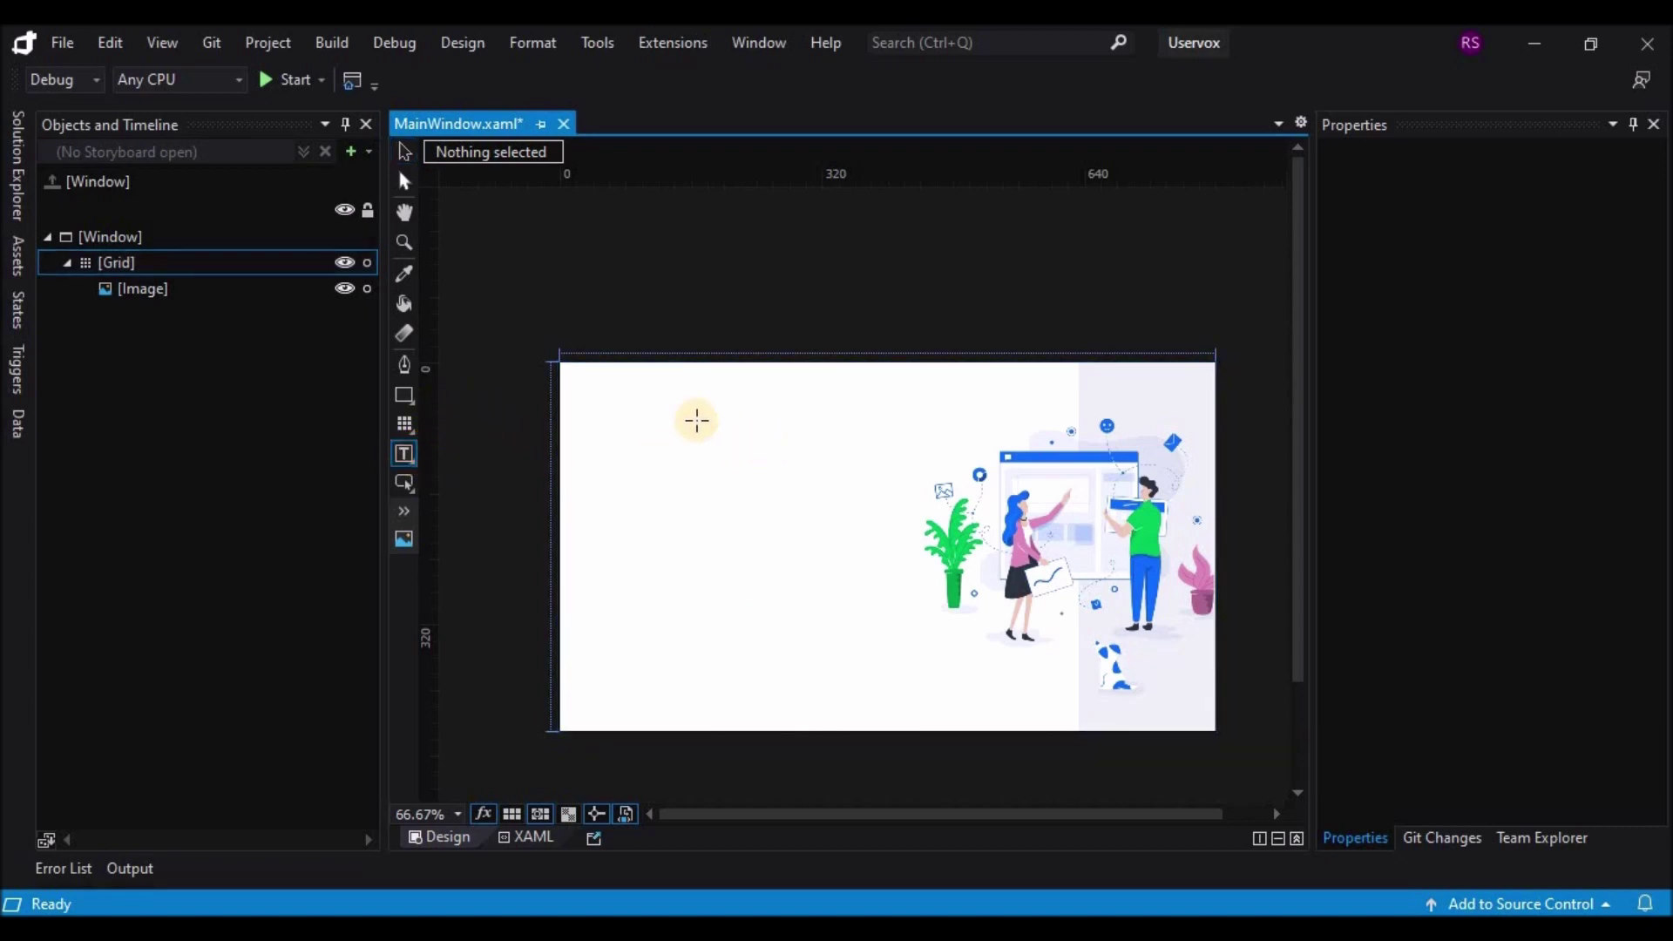
left_click_drag(674, 404, 938, 432)
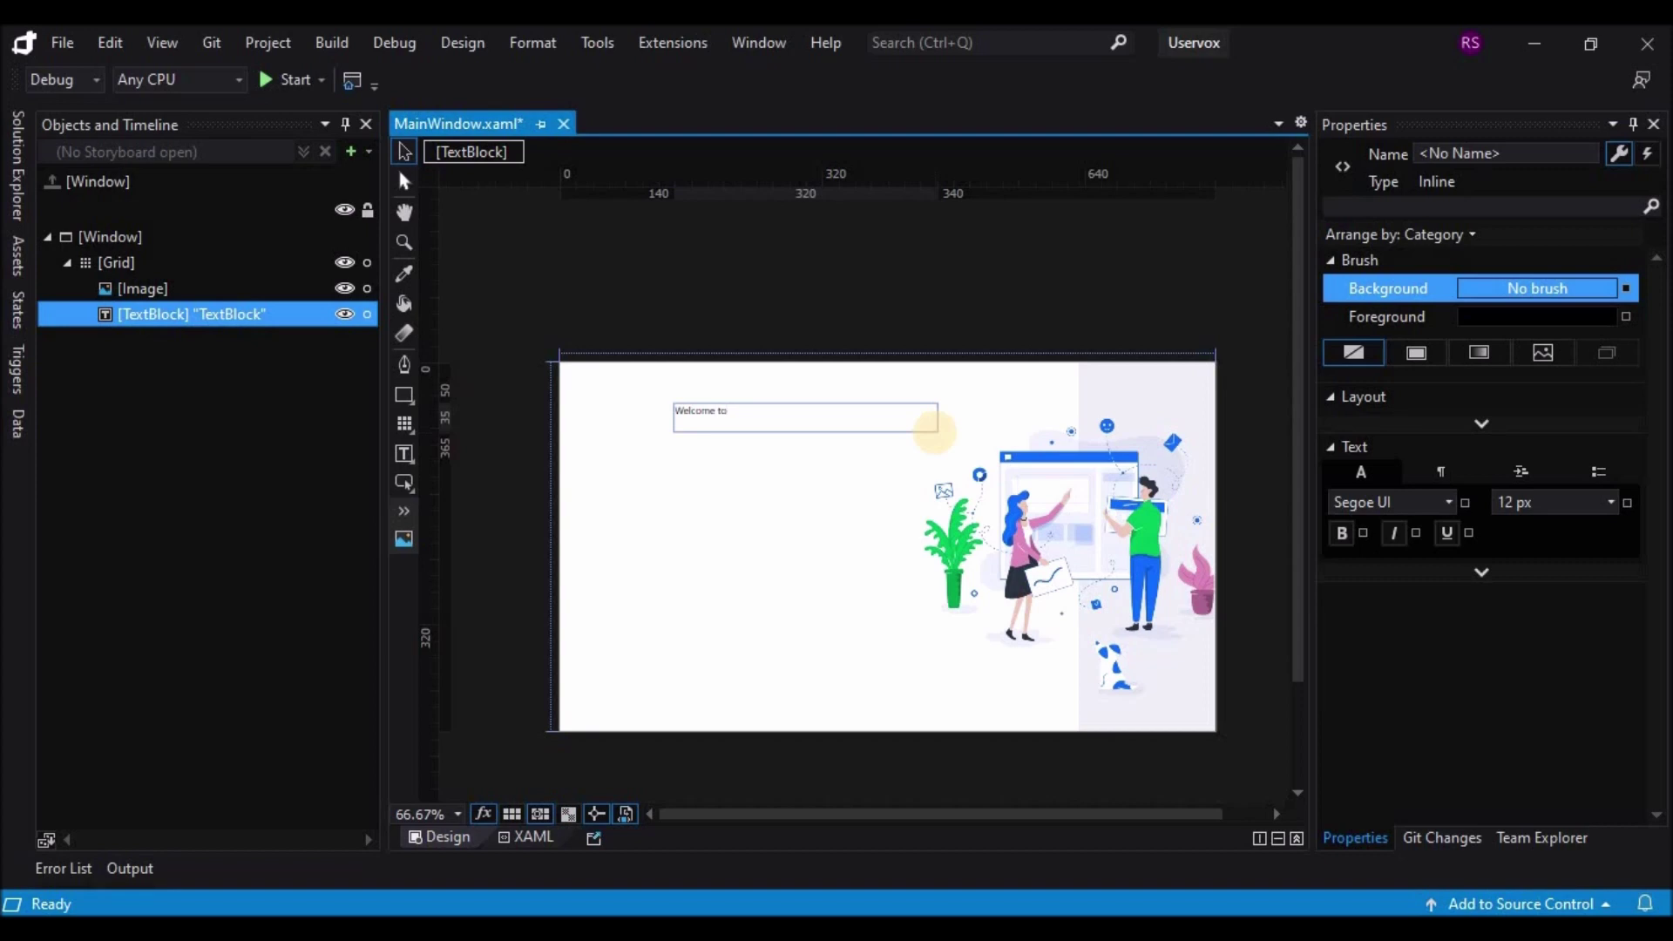
left_click(759, 503)
Step: Make 'Welcome to' bold at 20 px, narrow its box, and draw a small image below it
left_click(723, 418)
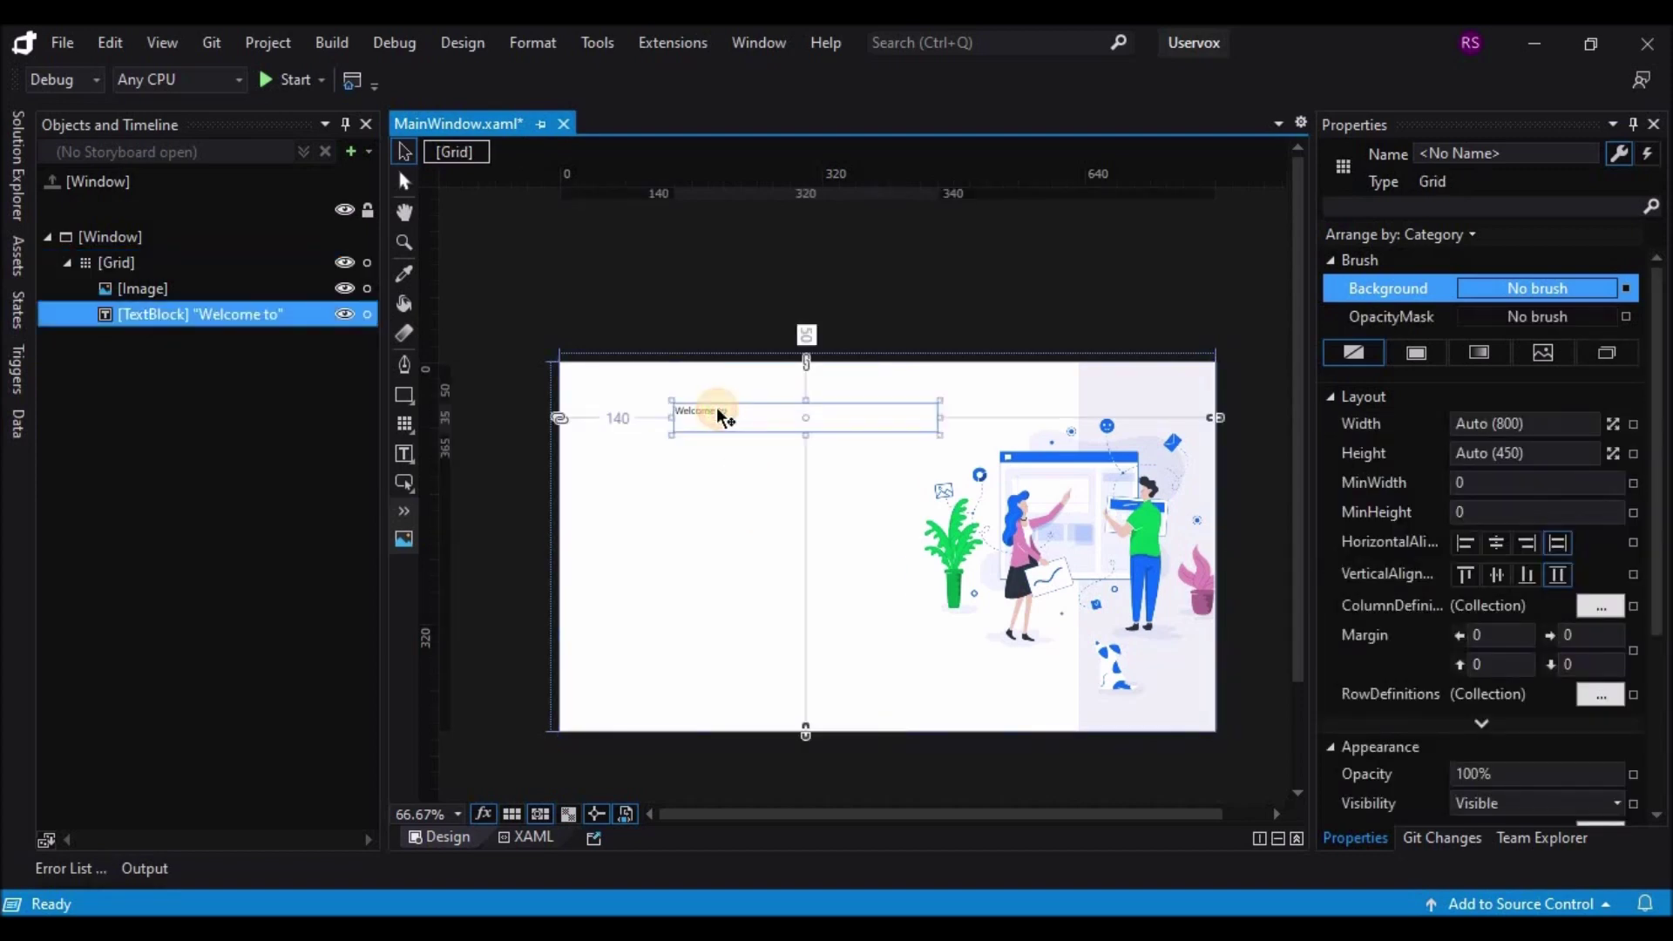
scroll(1598, 589, "down", 3)
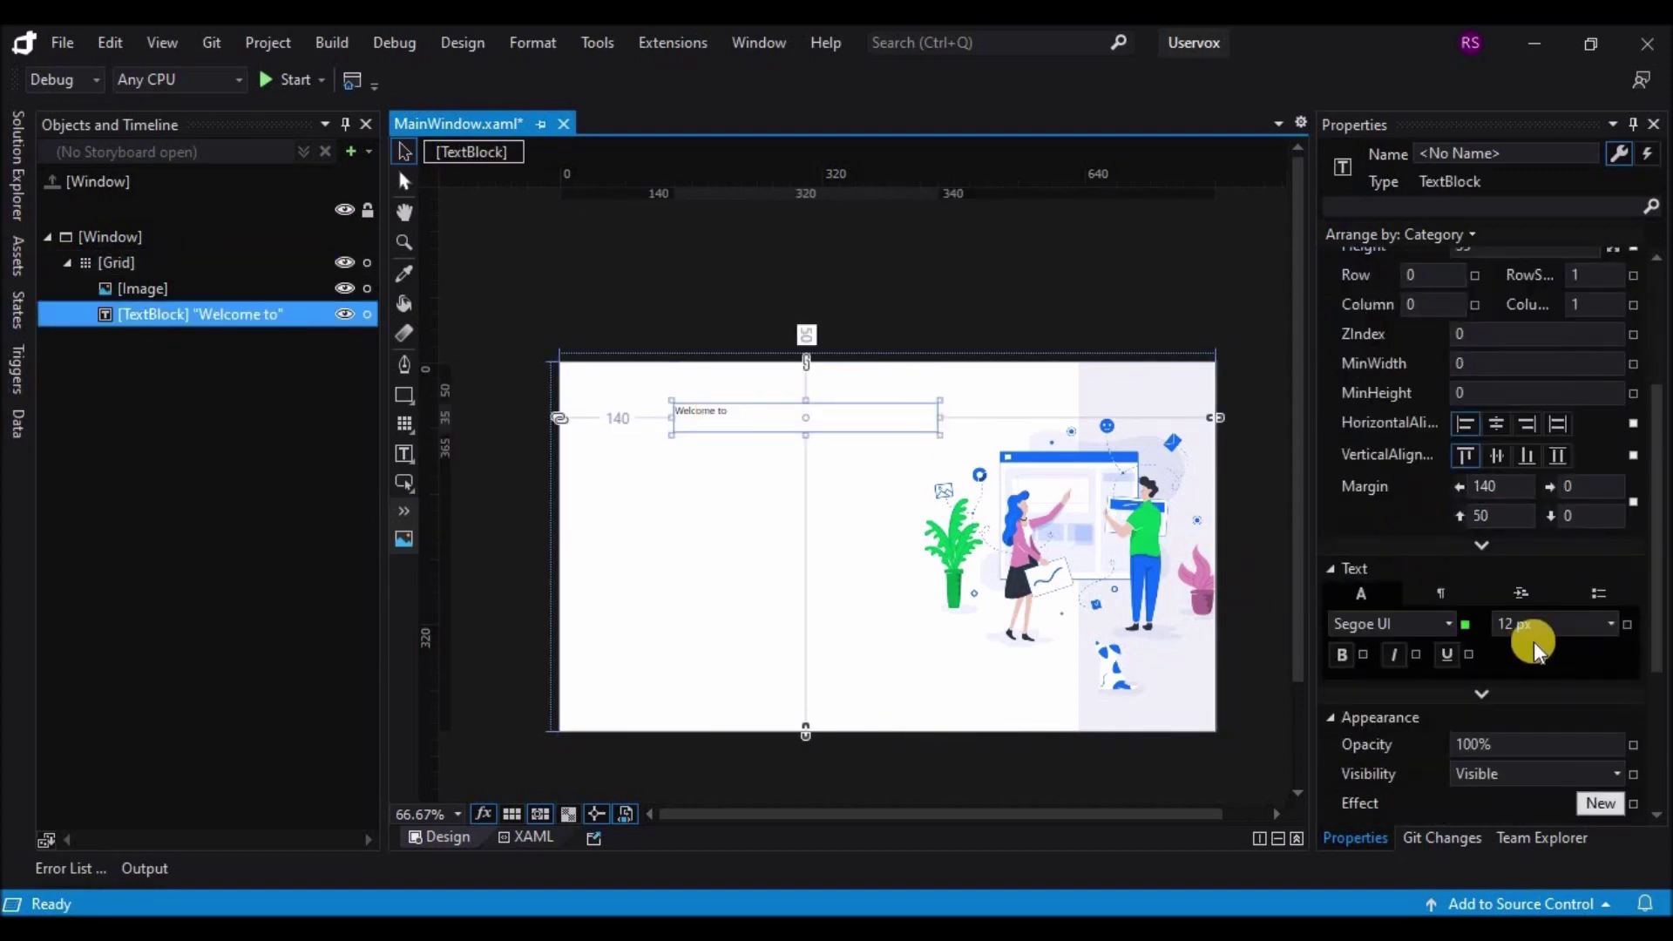
left_click(1615, 626)
left_click(1524, 790)
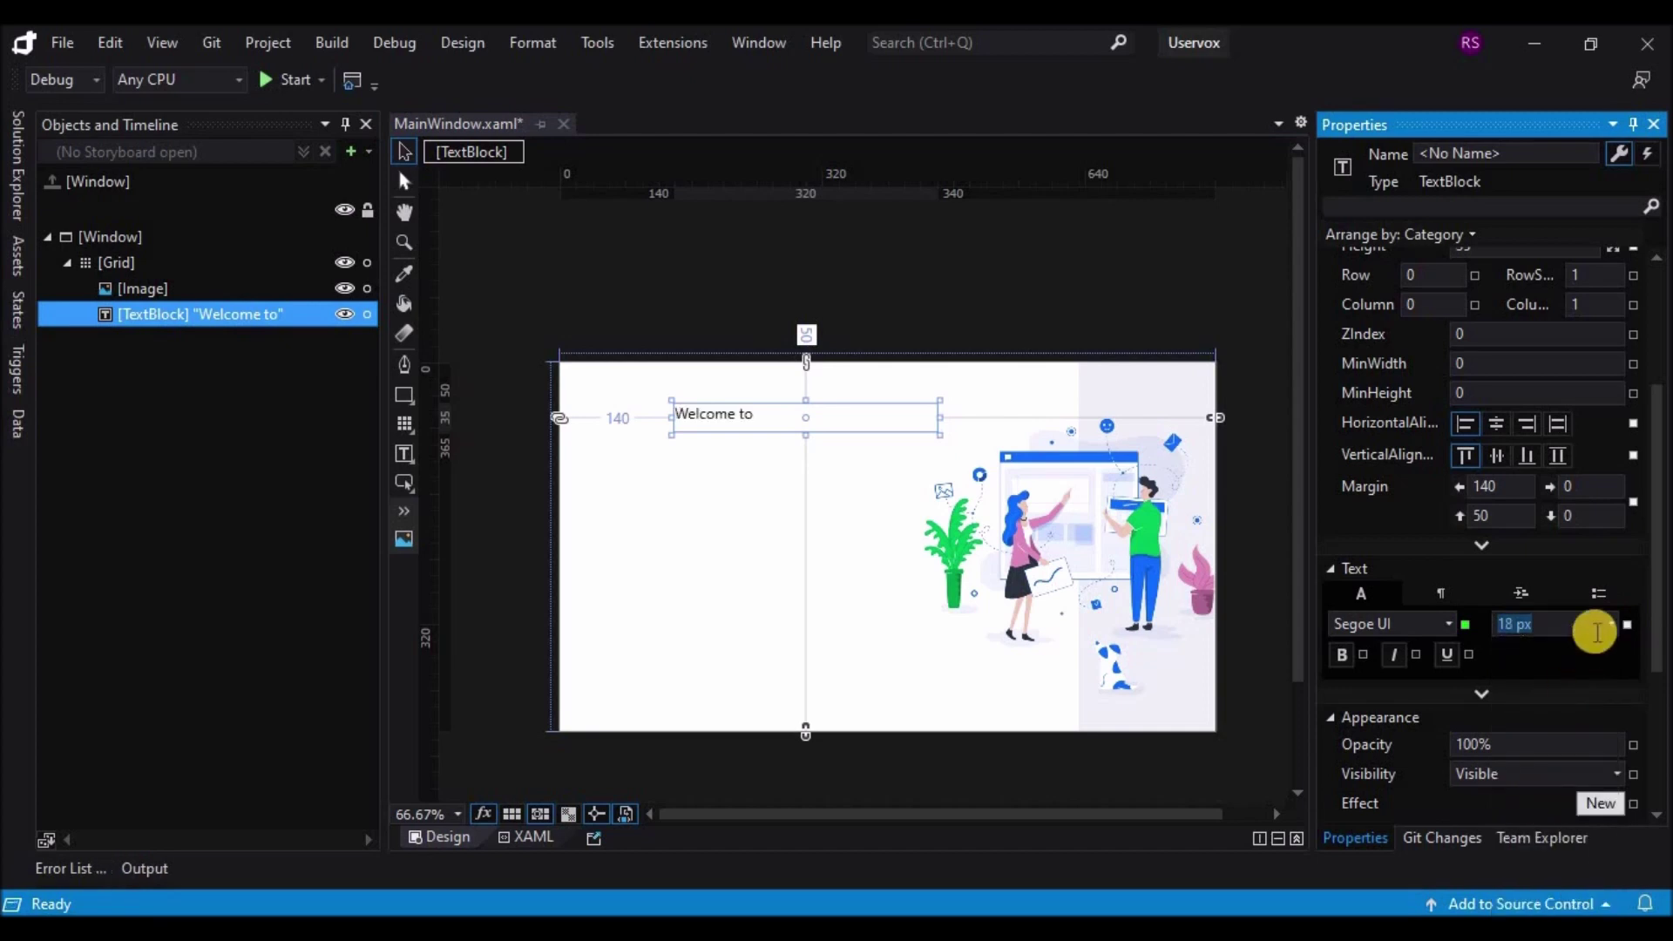
left_click(1610, 624)
left_click(1528, 814)
left_click(1341, 654)
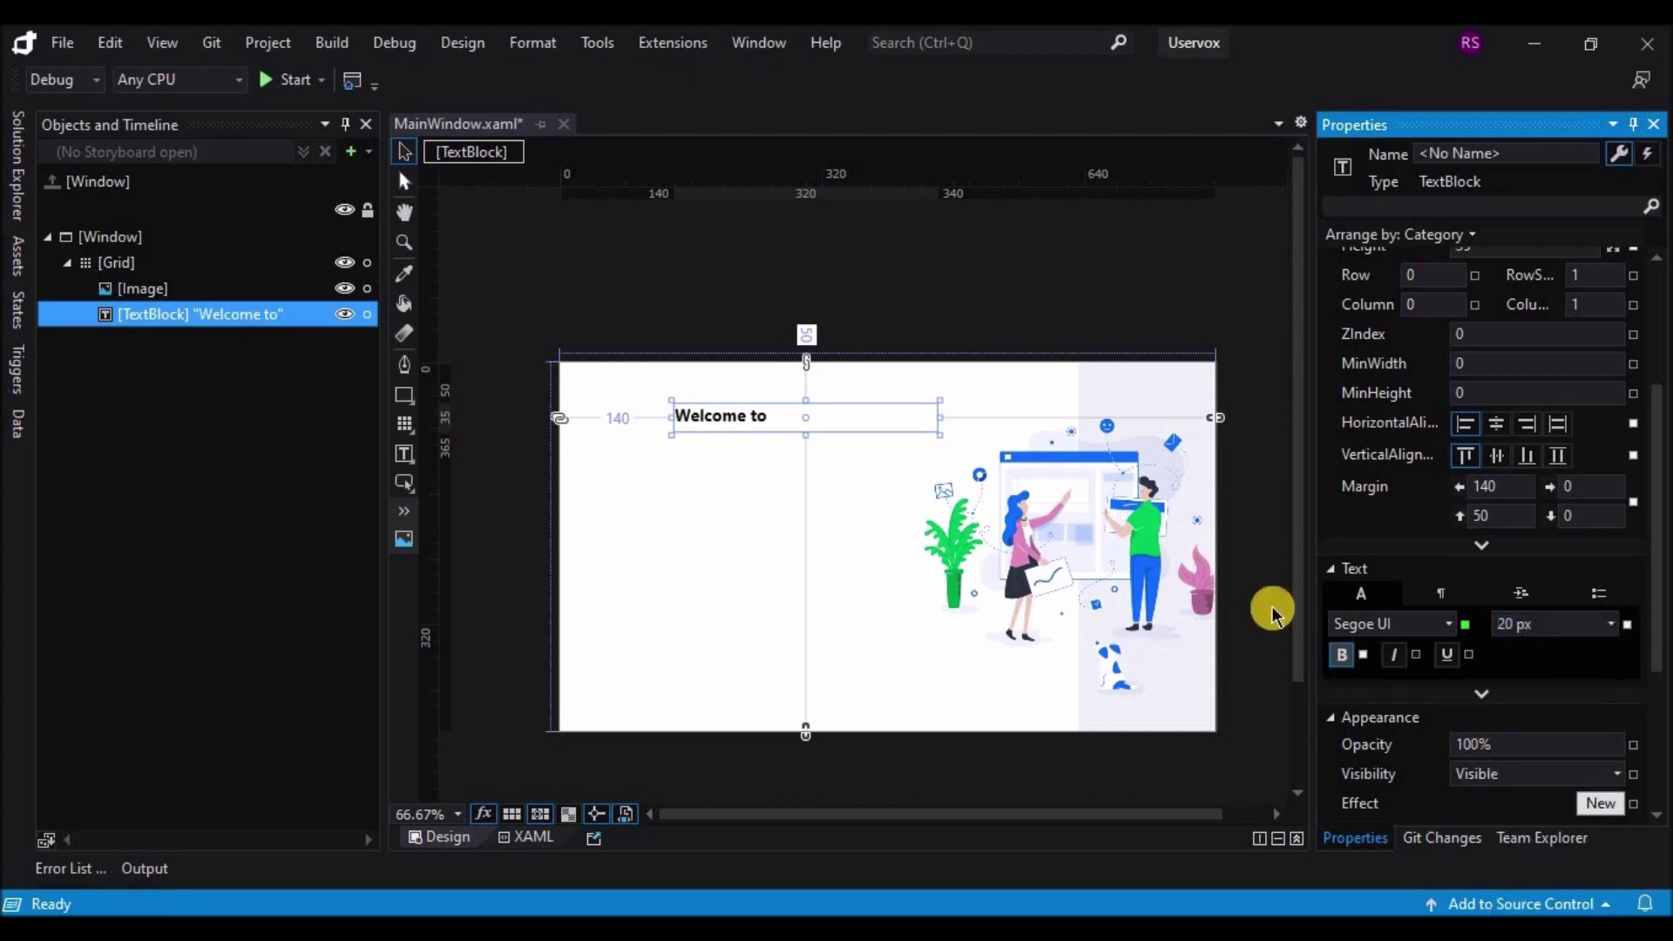
left_click_drag(940, 417, 779, 439)
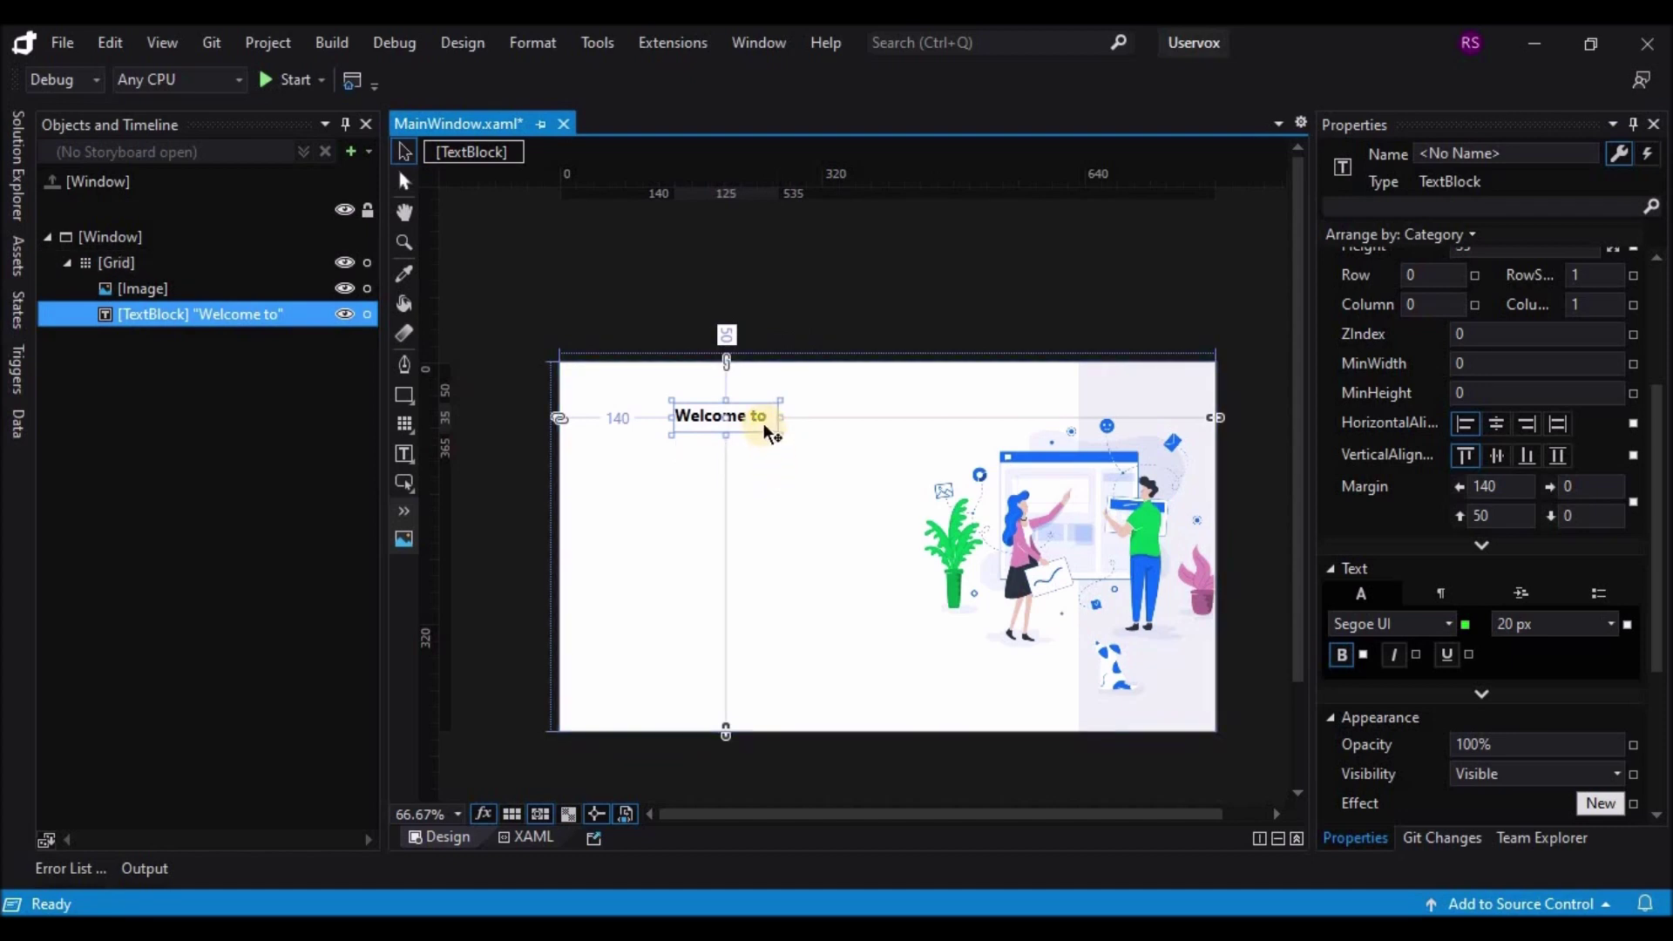
left_click(404, 538)
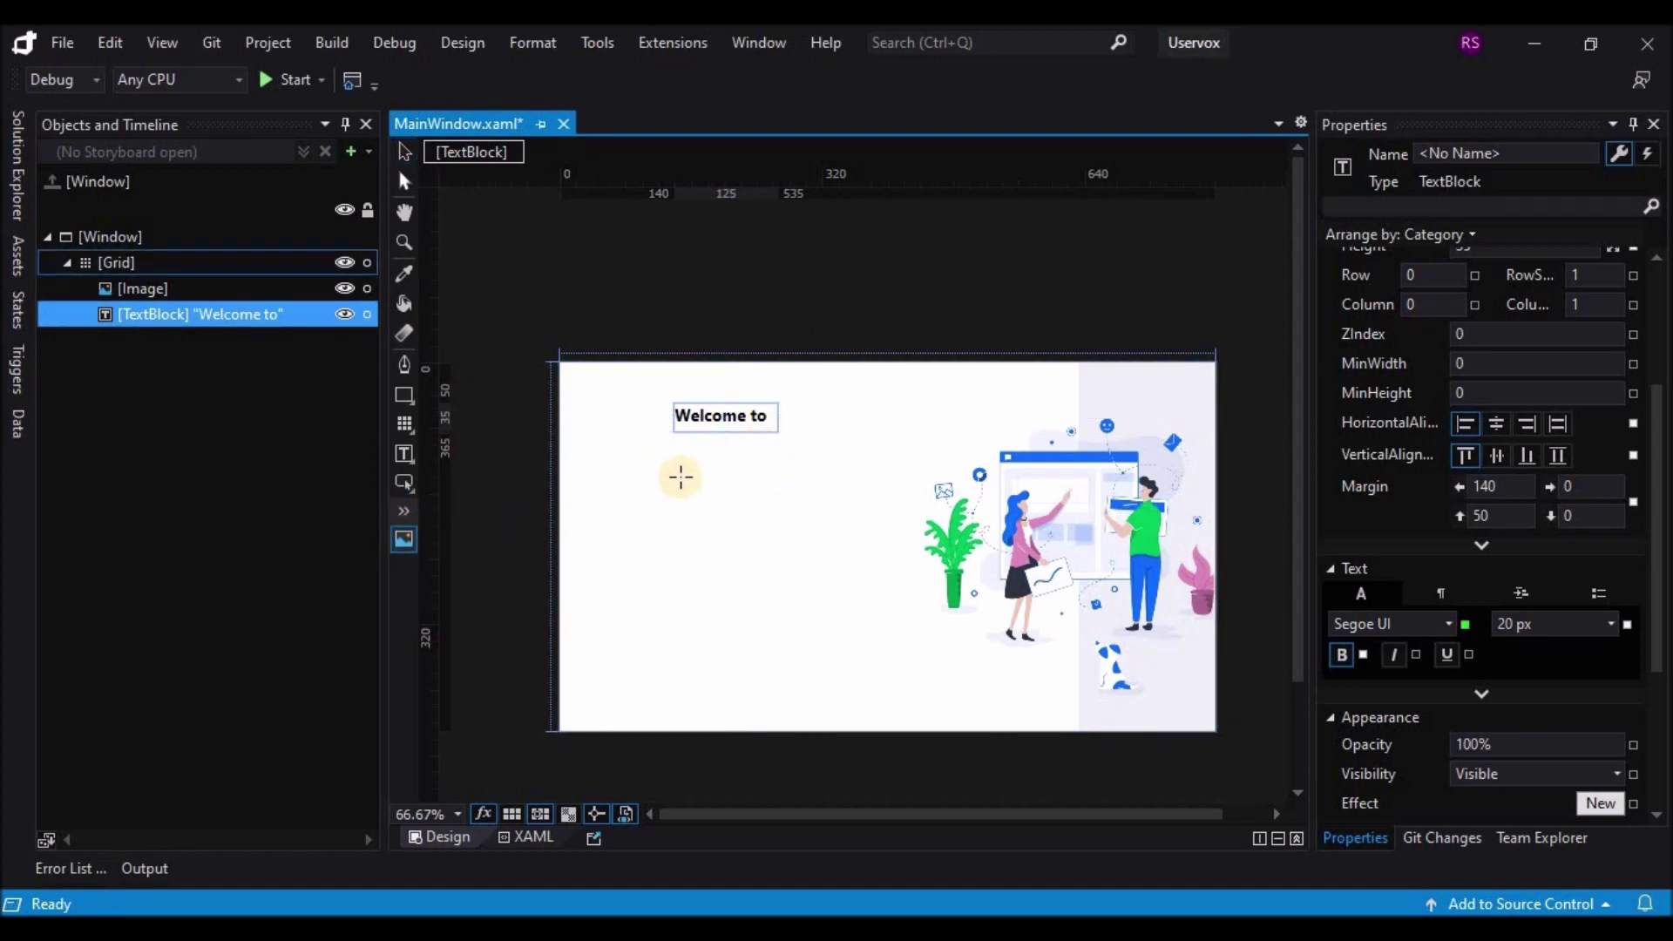
left_click_drag(681, 477, 730, 520)
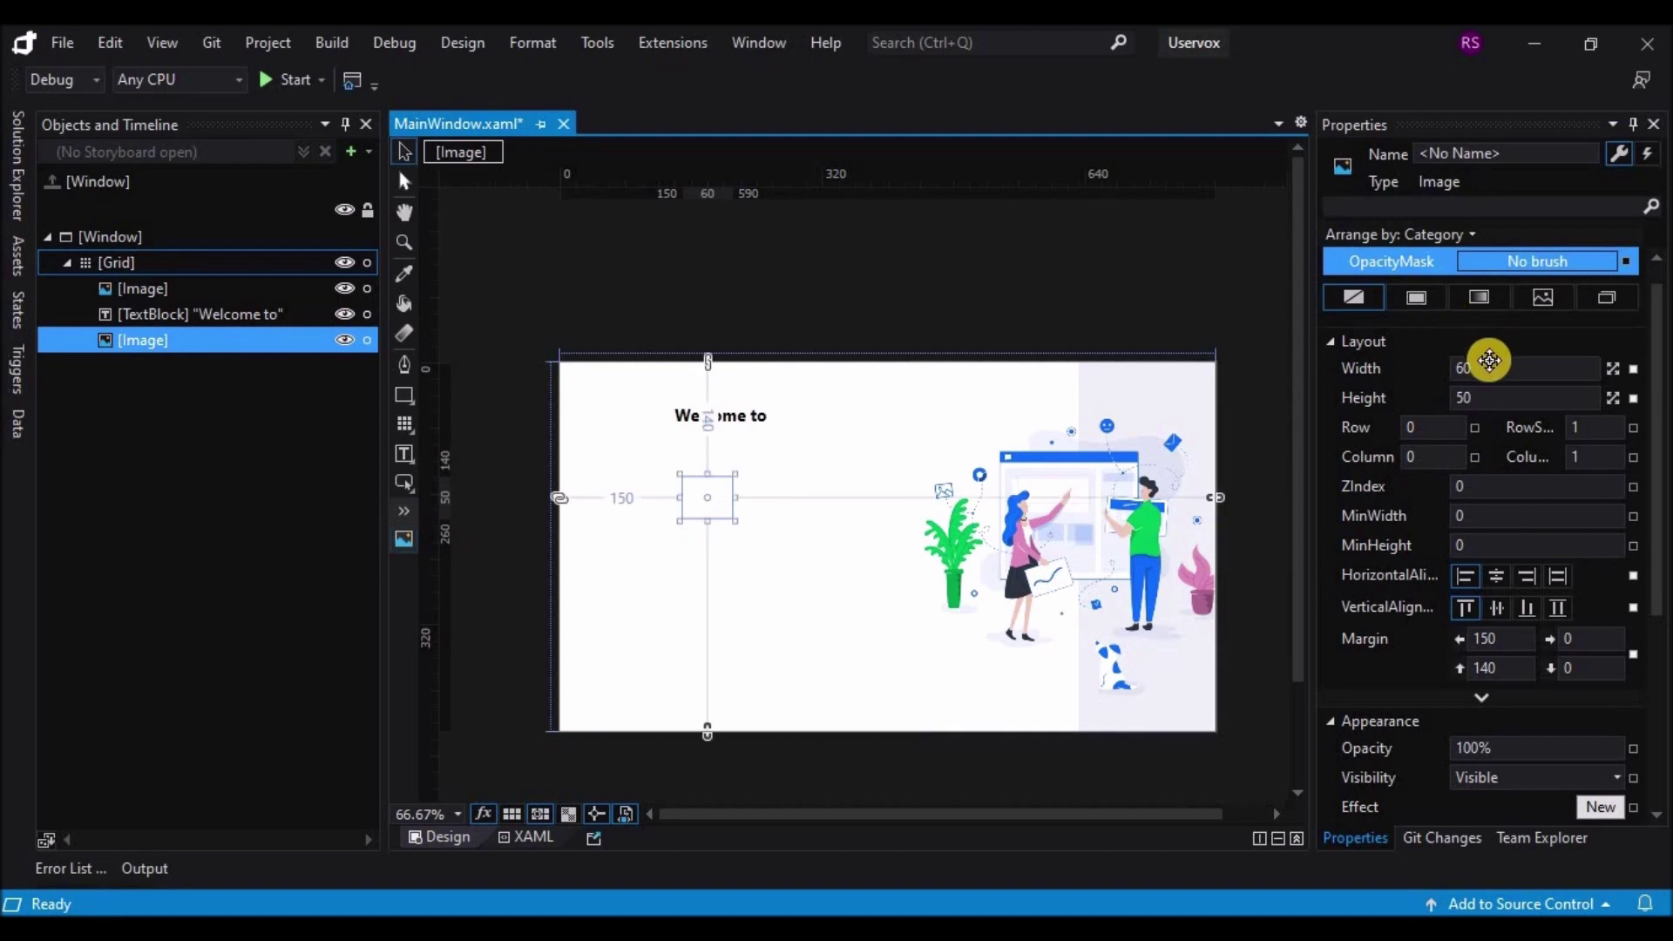
Step: Size the new image to width 30 and height 28
left_click(1485, 369)
key("Tab")
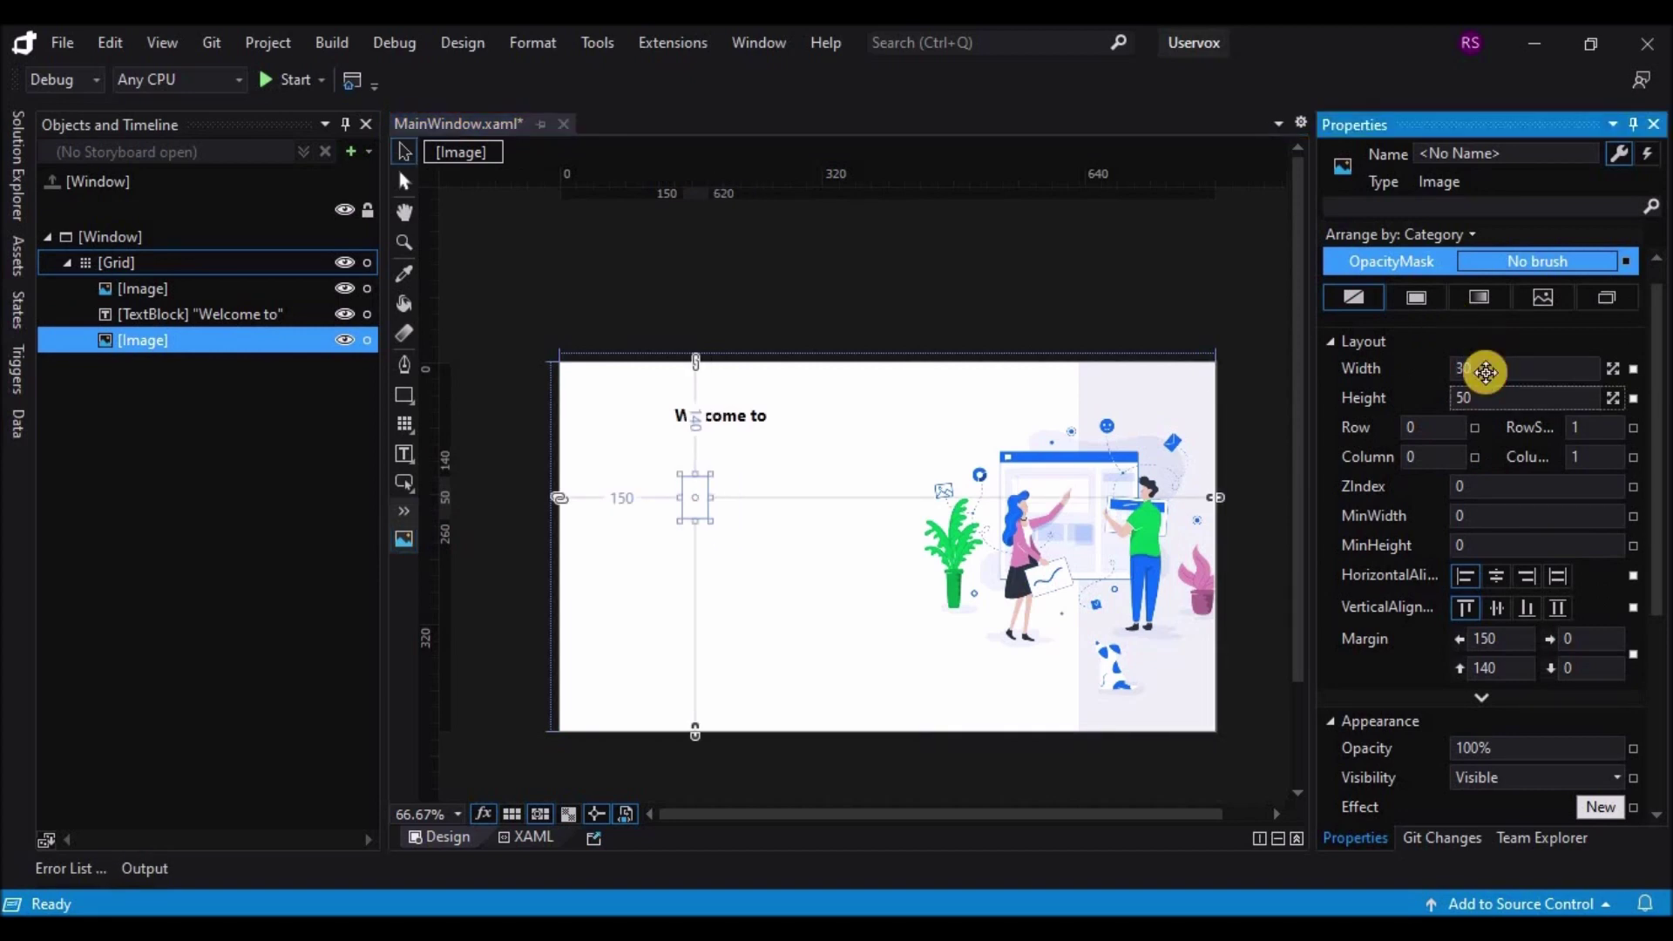
type("30")
key("Return")
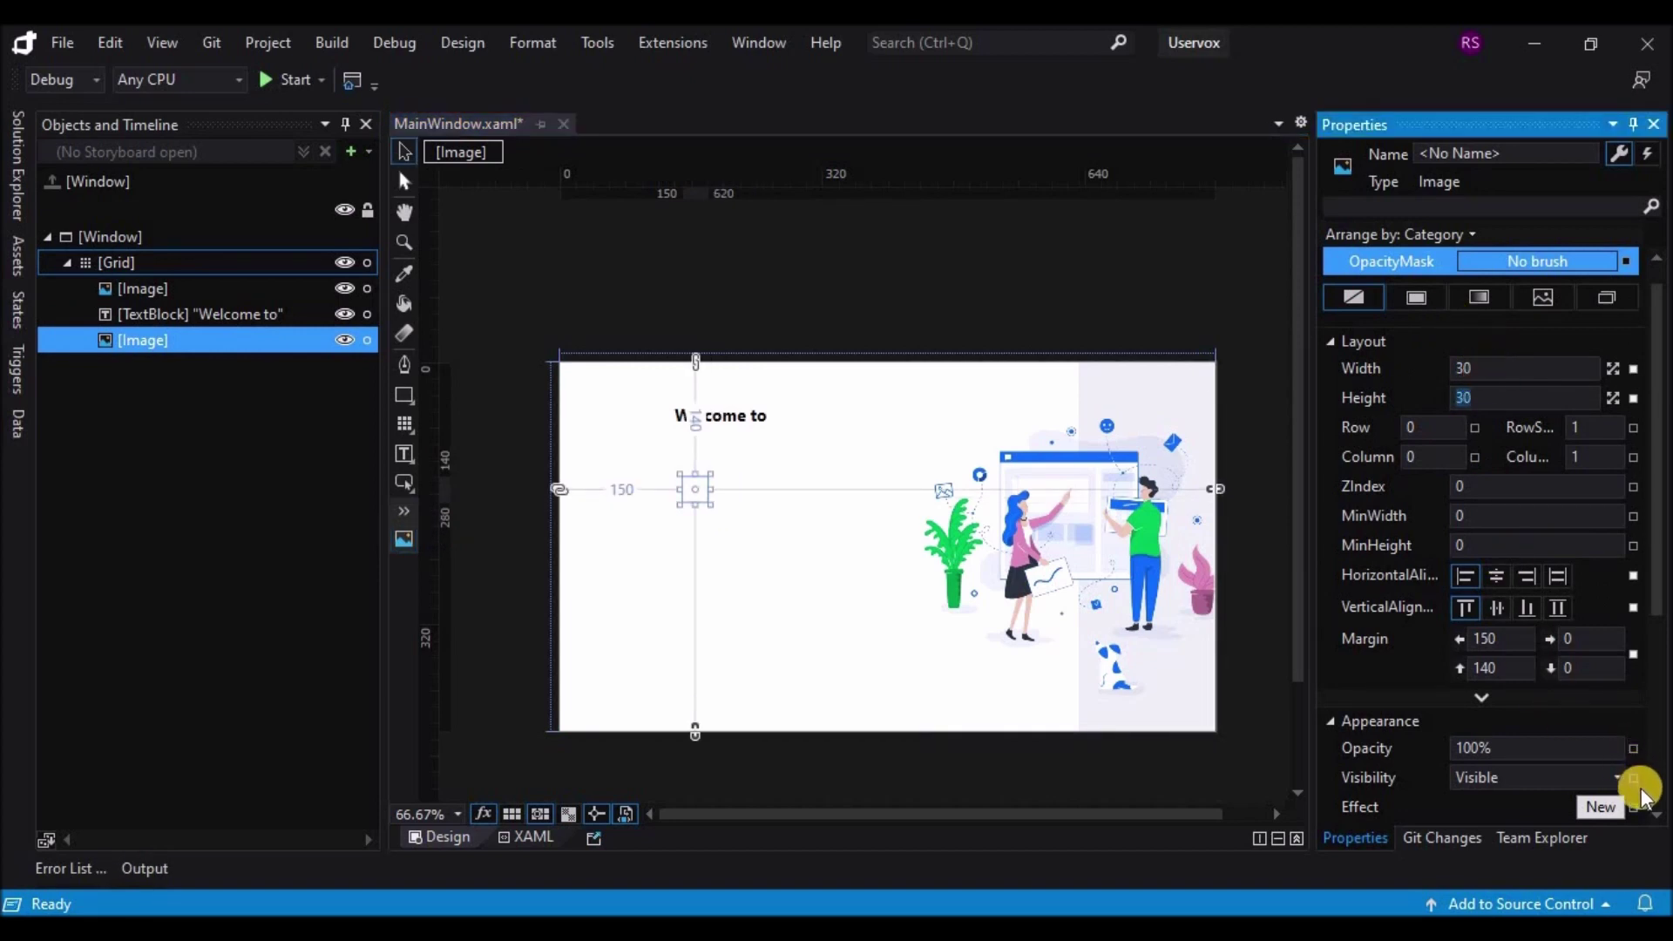
key("Down")
key("Down")
left_click(1656, 815)
Step: Set the image to icons8-chat-message-48 at 40×40 and move it right of 'Welcome to'
scroll(1656, 819, "down", 3)
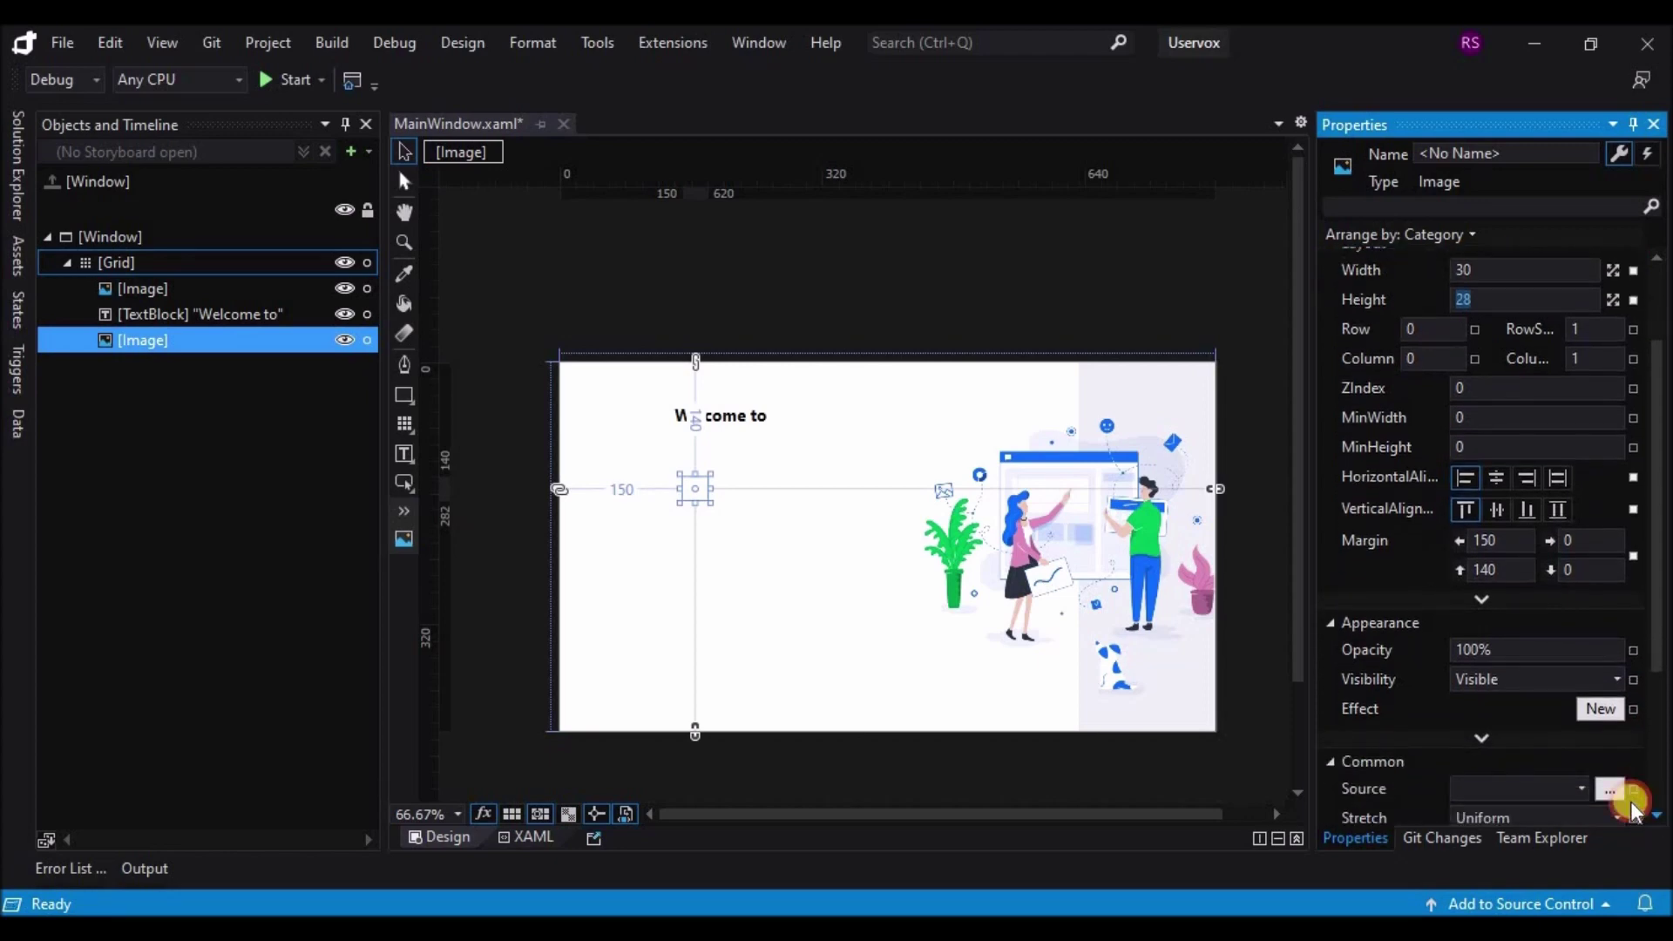
left_click(1614, 793)
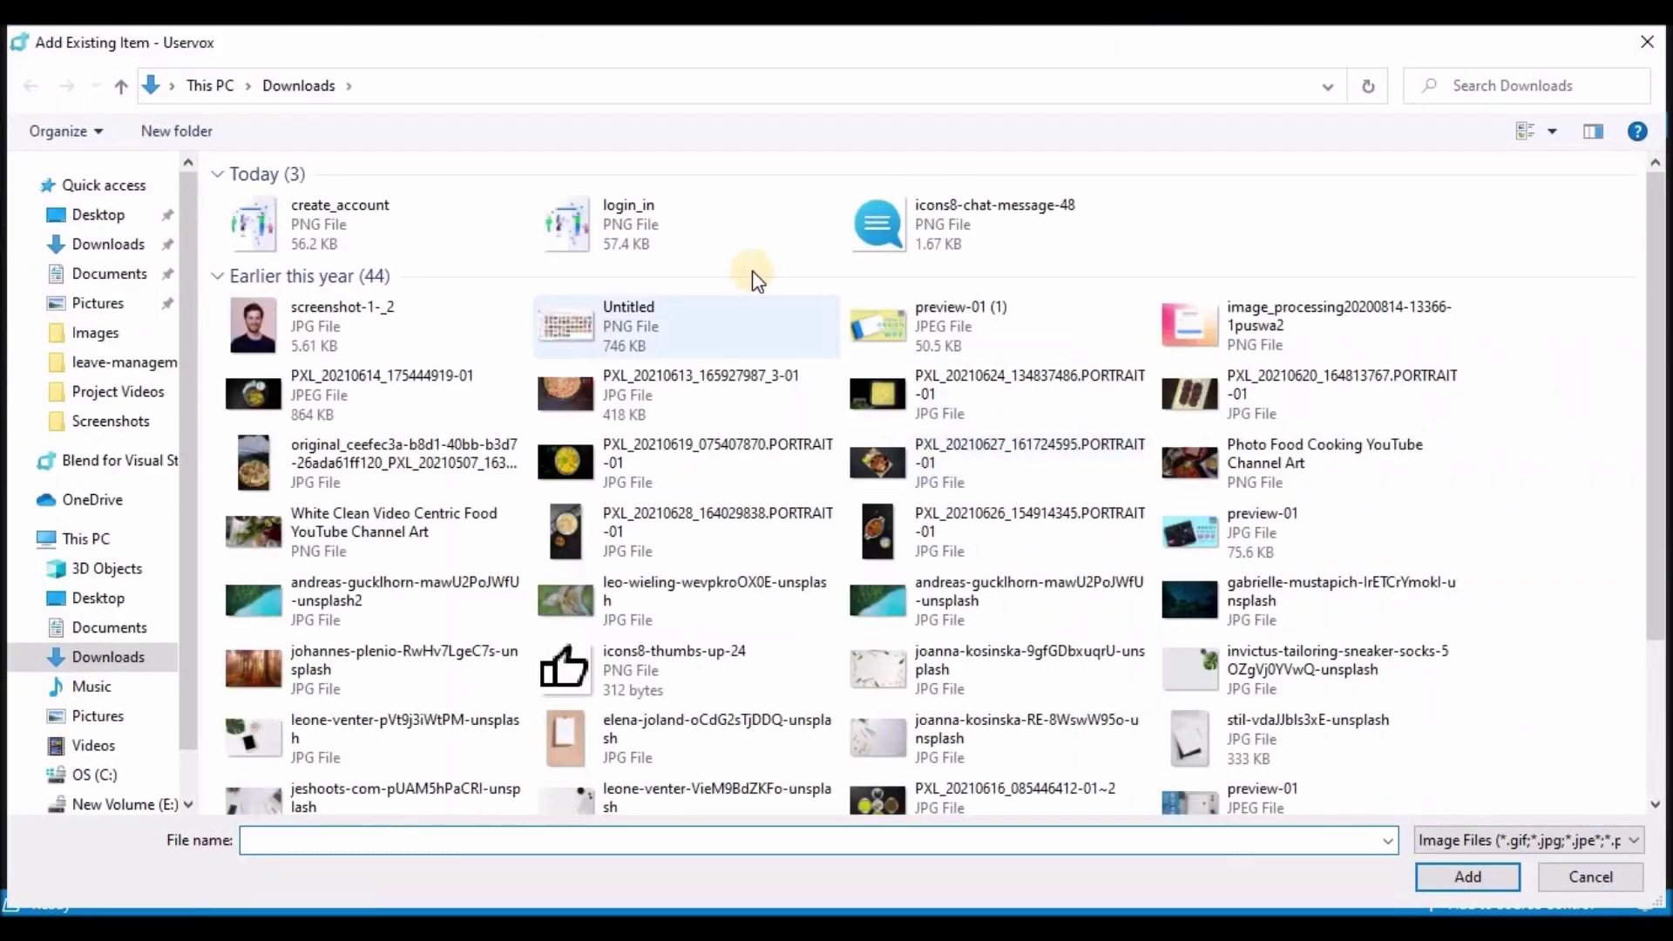
double_click(880, 225)
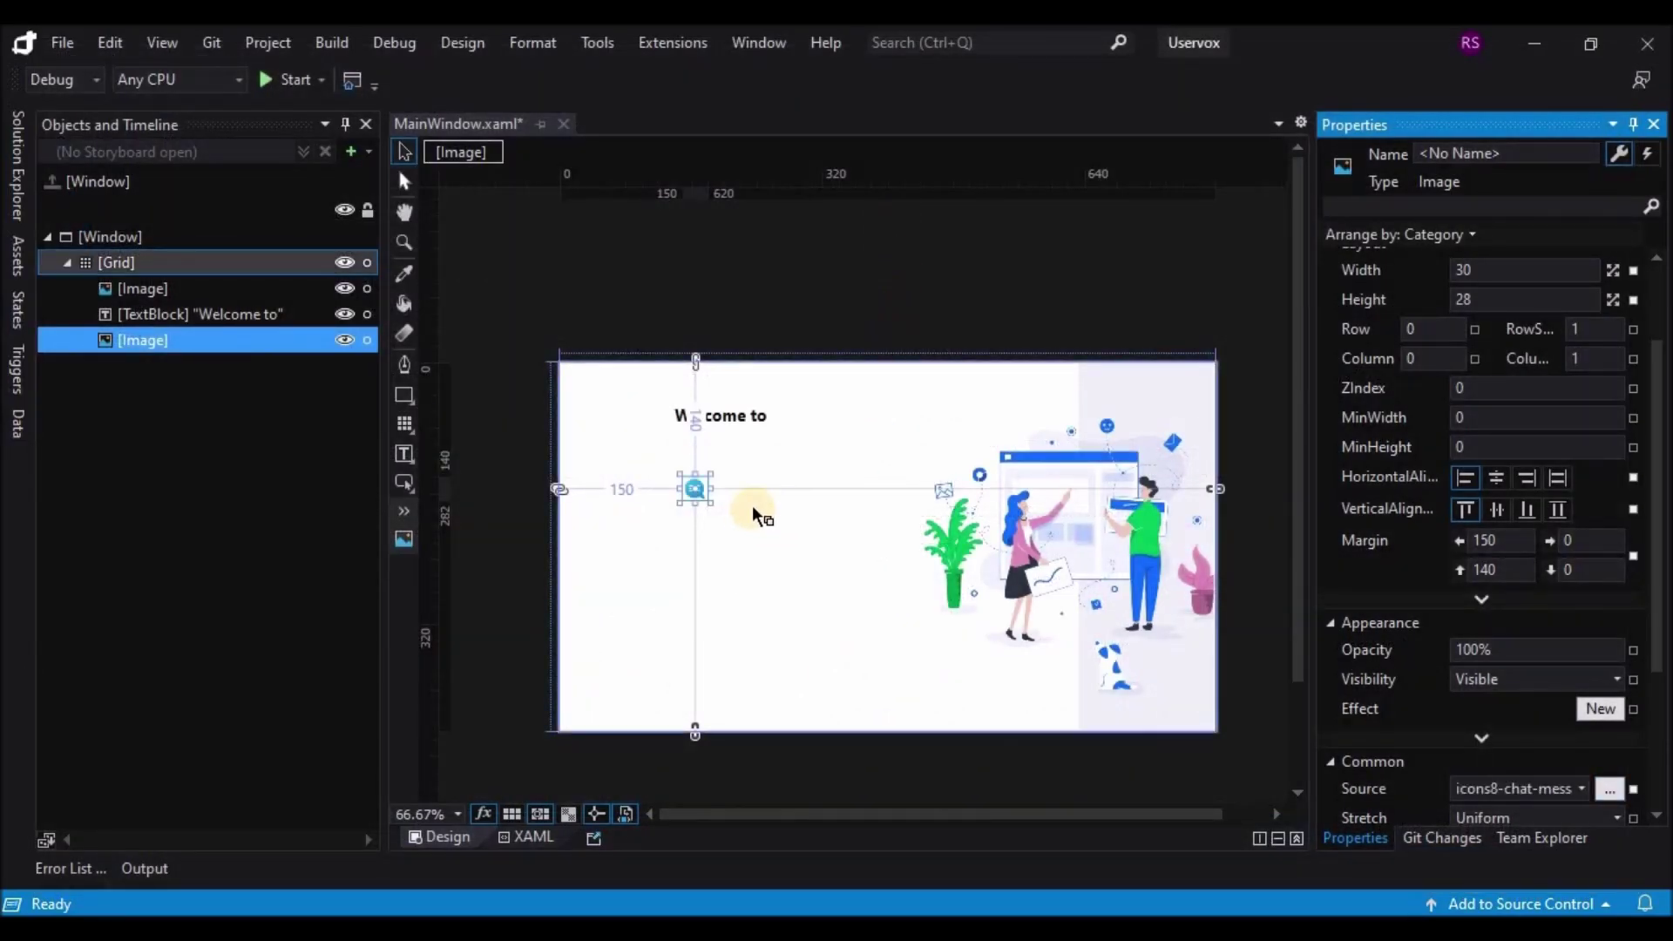
left_click(1490, 266)
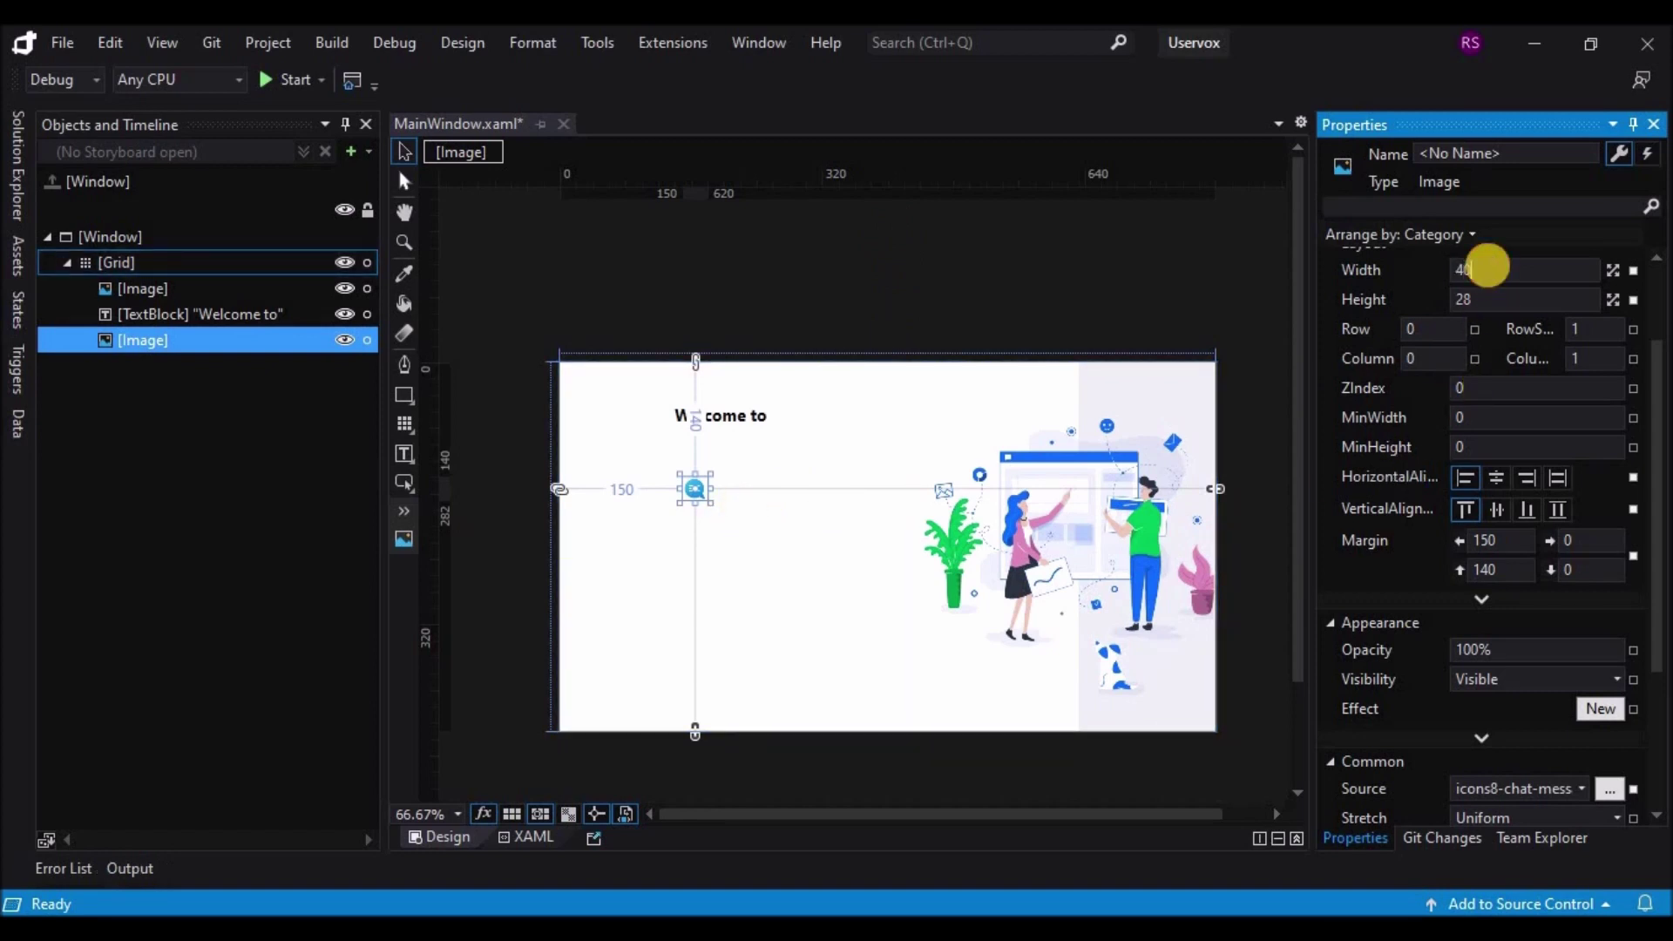
key("Tab")
key("Return")
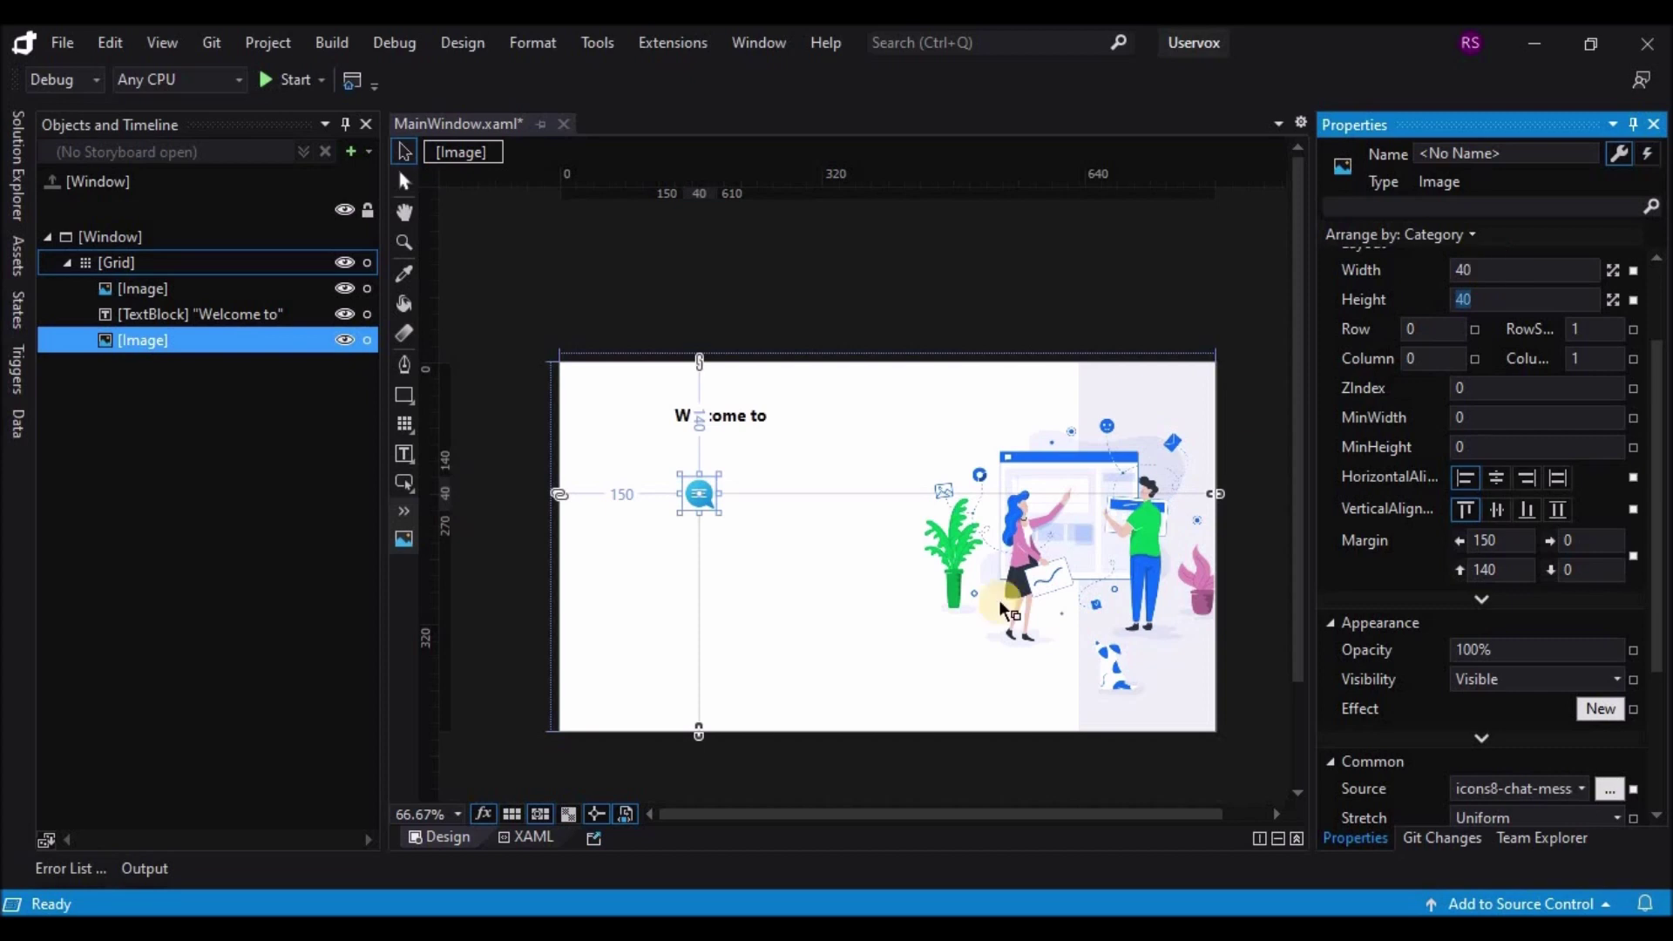
left_click(791, 542)
left_click(710, 499)
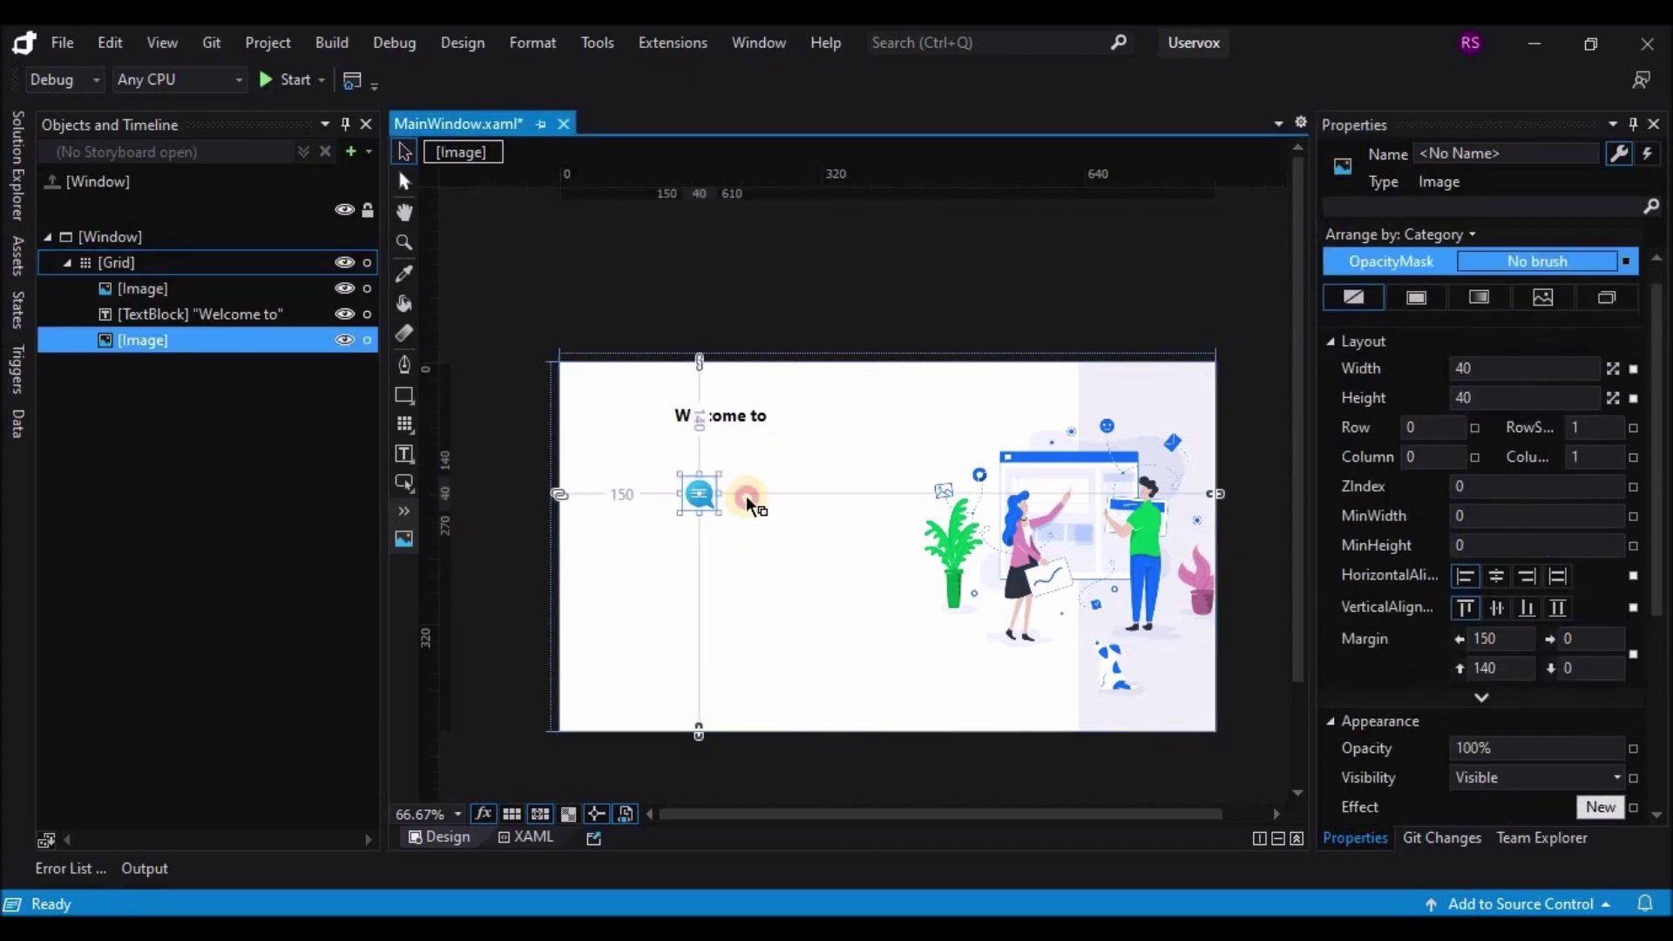
left_click_drag(751, 465, 765, 420)
Step: Make the 'Welcome to' box 40 tall, its font 22 px, and shift it slightly left
left_click(731, 436)
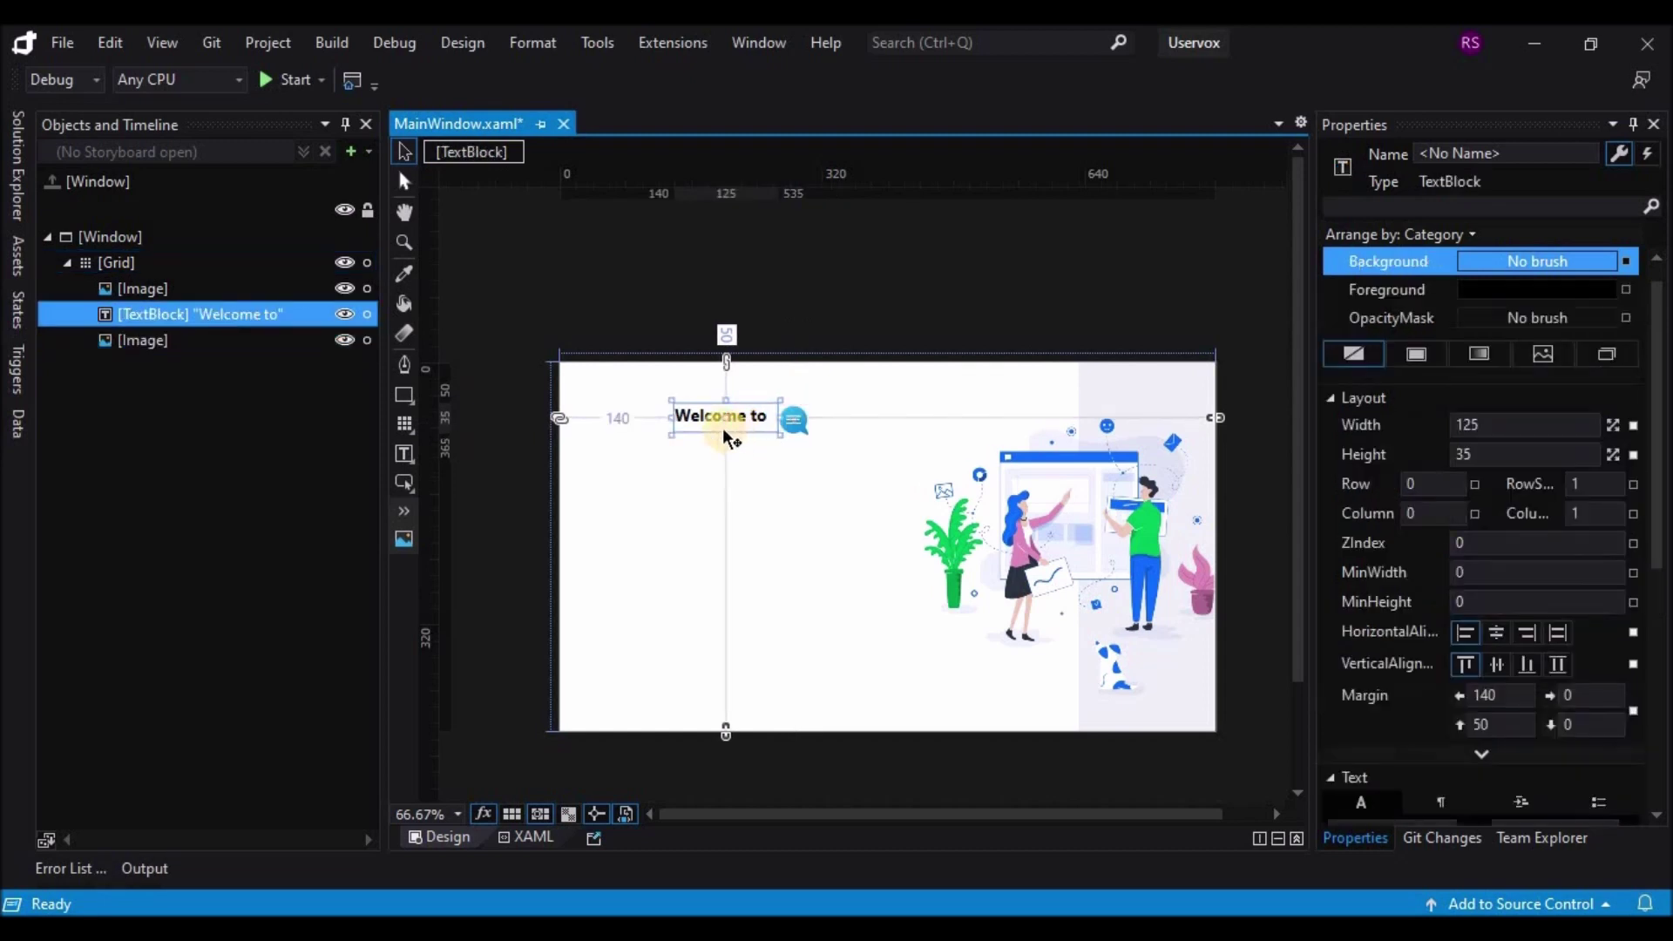
left_click_drag(726, 437, 725, 443)
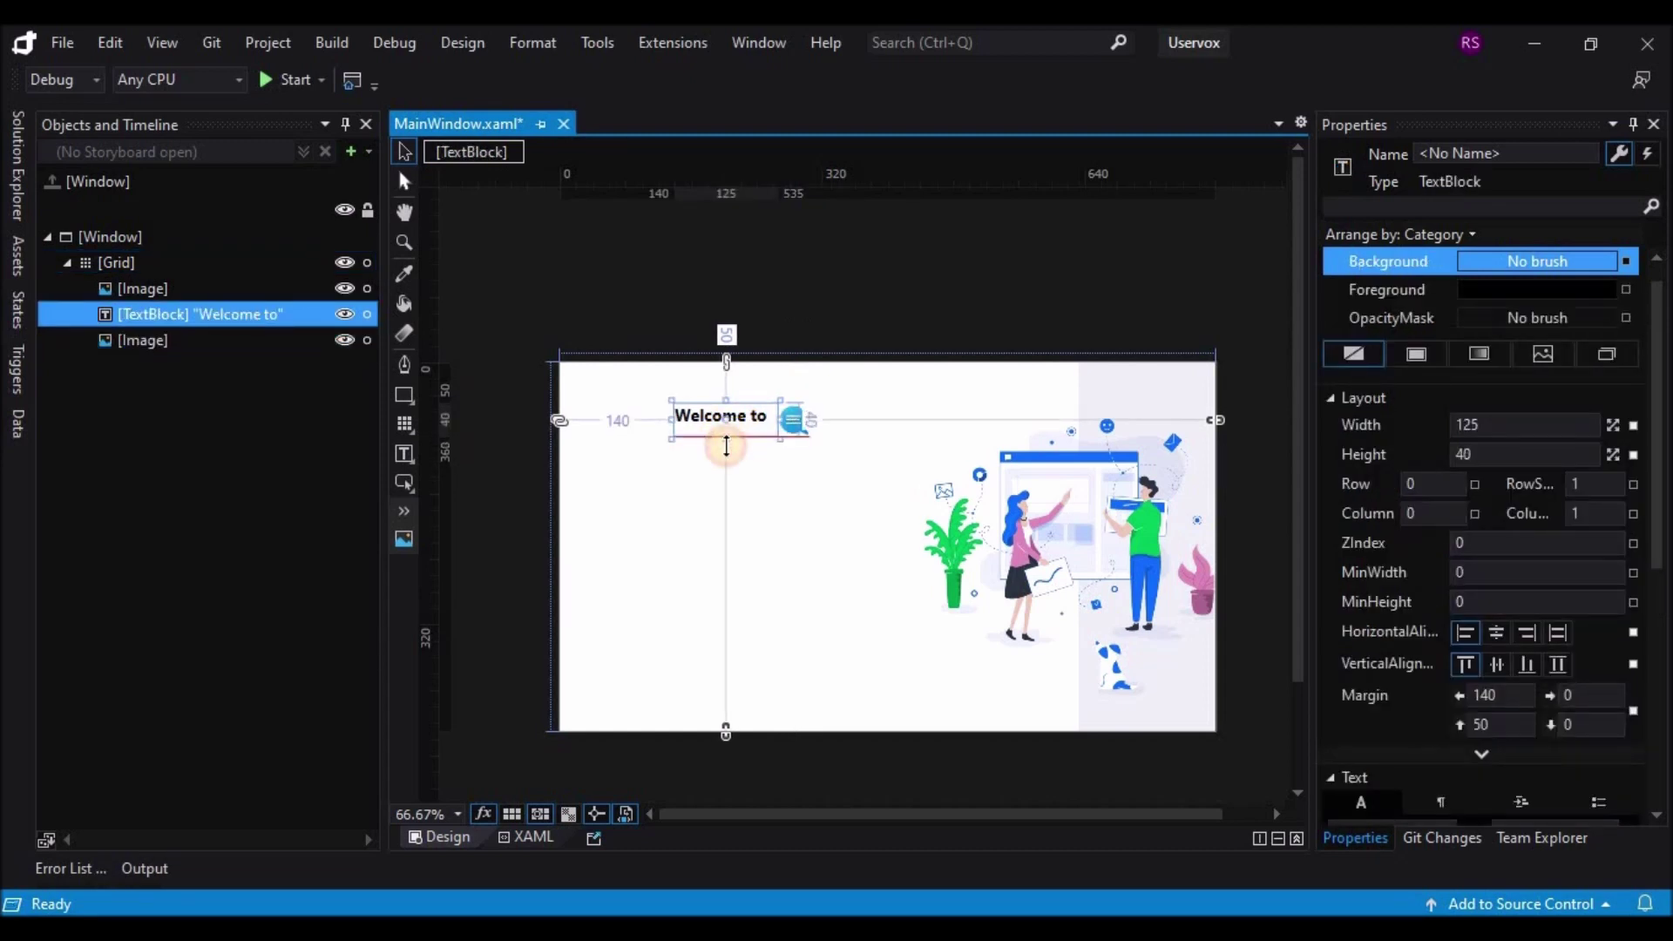
double_click(740, 430)
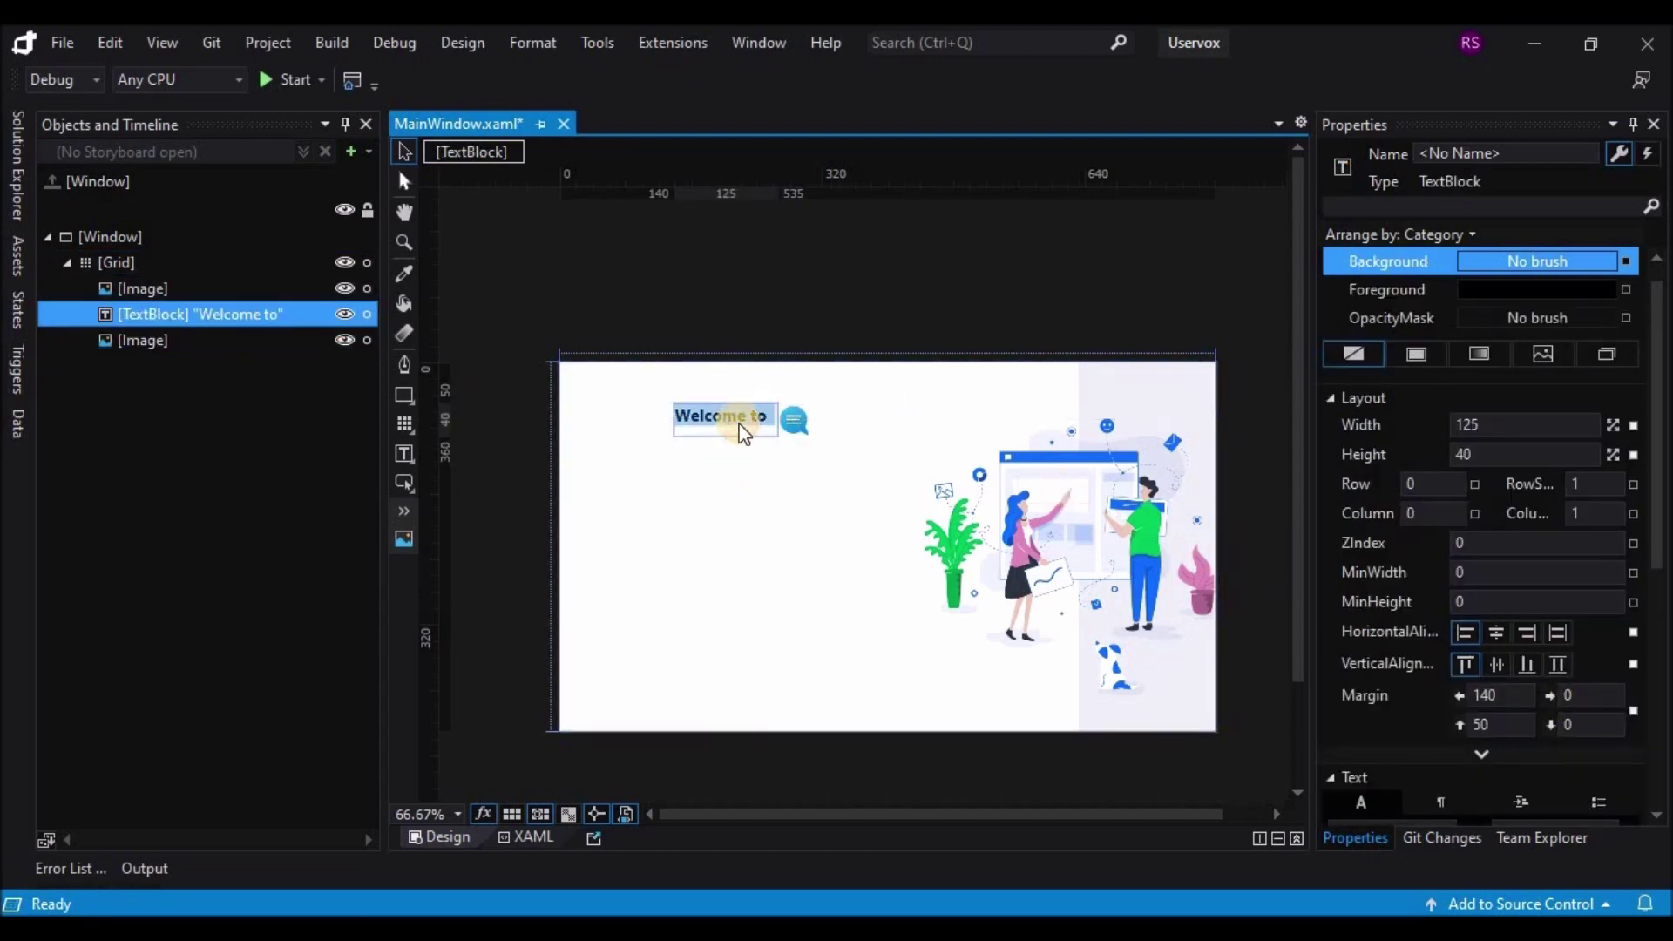
left_click(1610, 503)
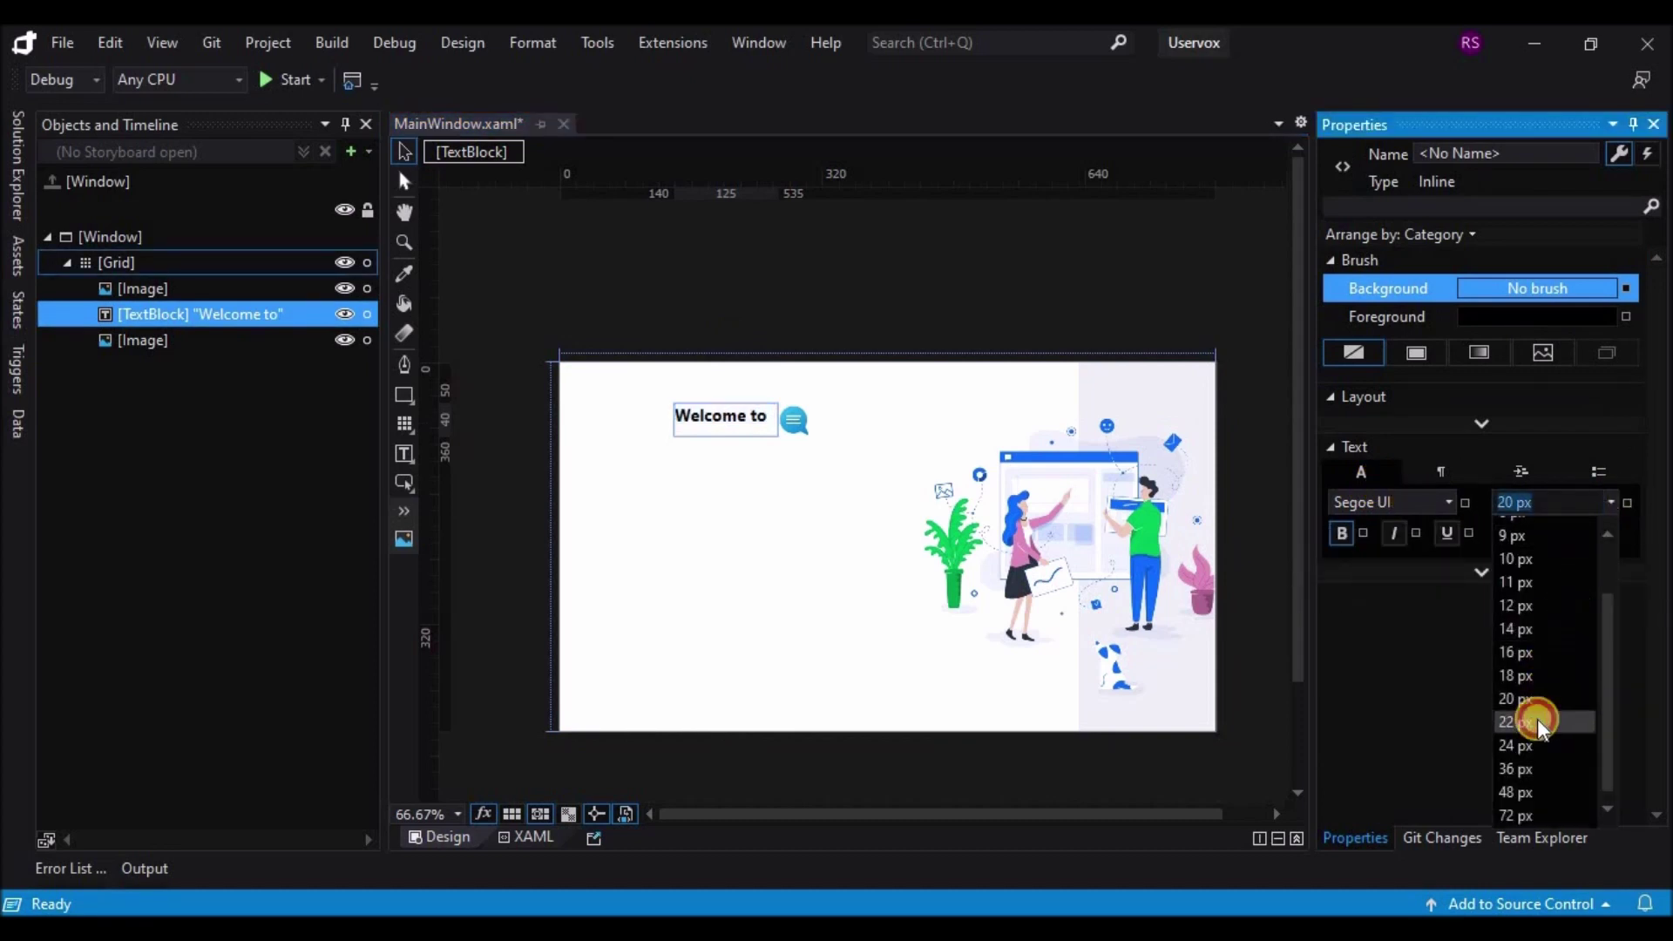
left_click(1521, 722)
left_click(720, 407)
key("Escape")
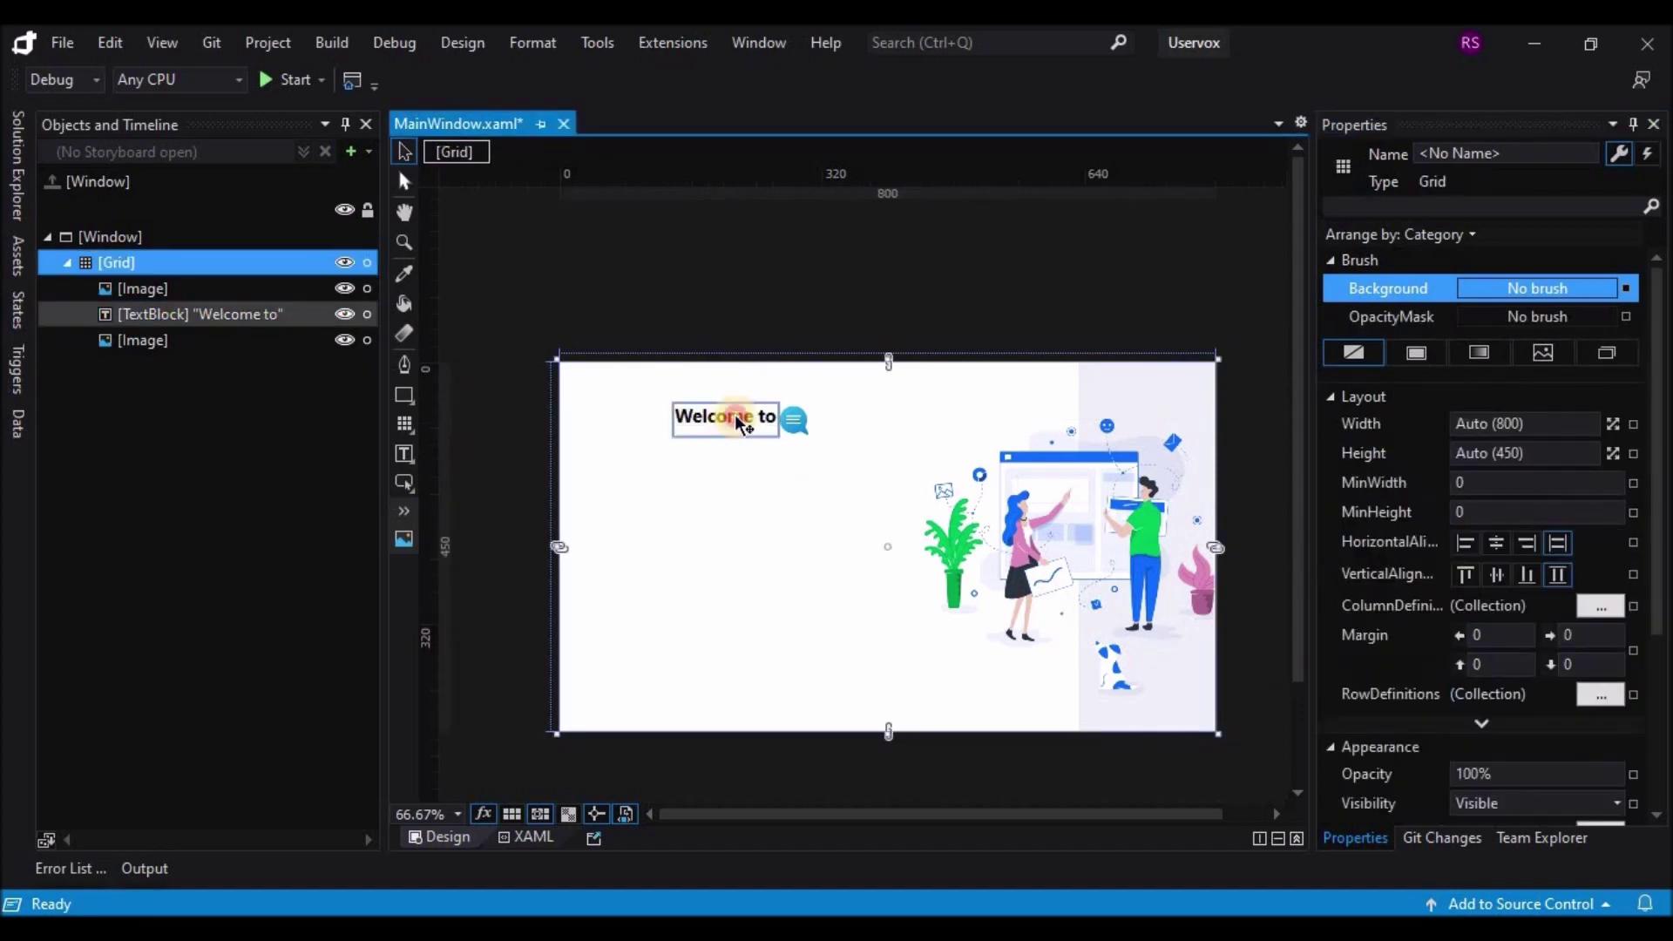
left_click(745, 420)
left_click_drag(745, 422, 742, 427)
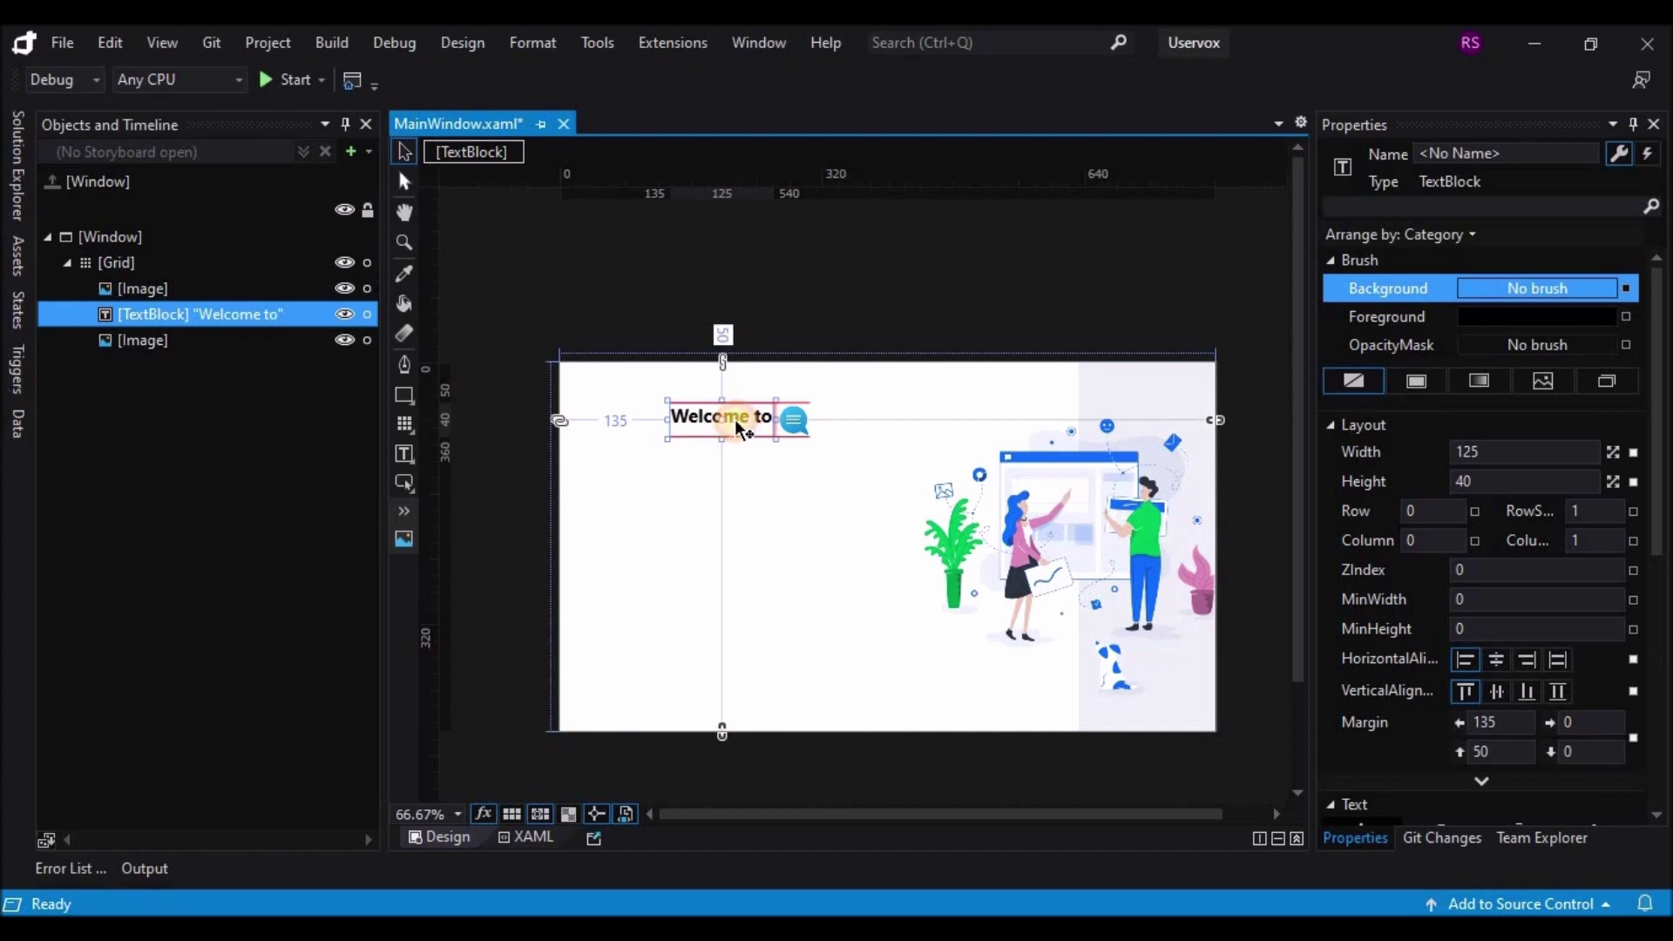
Step: Give the 'Welcome to' heading a top padding of 5
scroll(1509, 657, "down", 2)
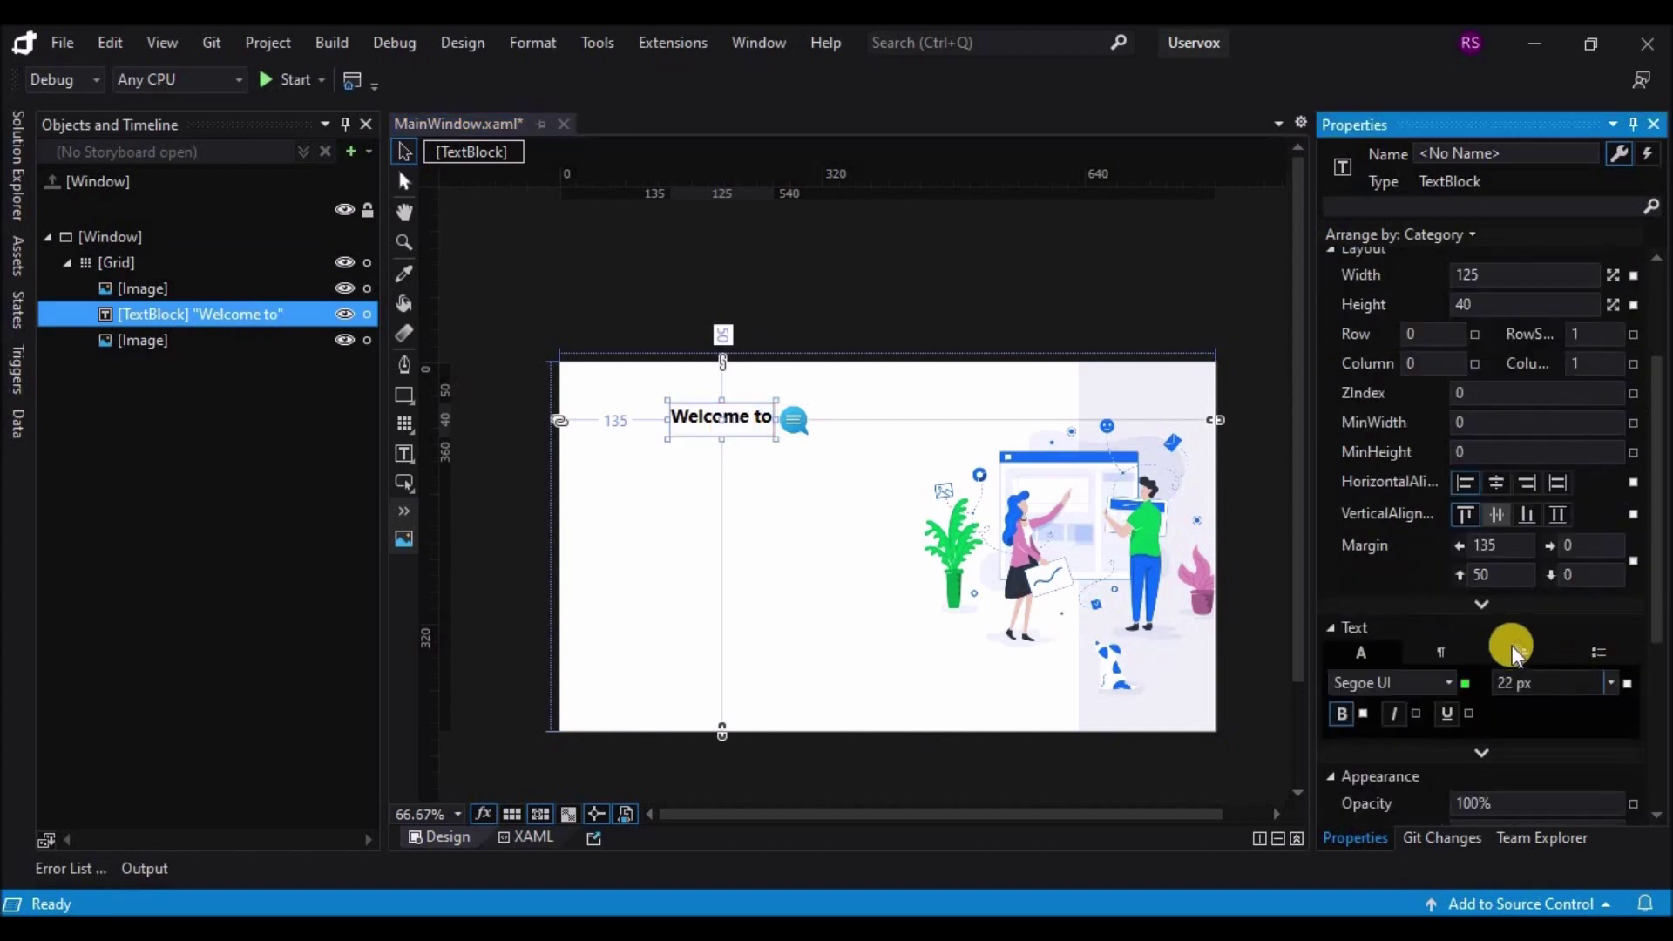
left_click(1479, 596)
scroll(1521, 671, "down", 1)
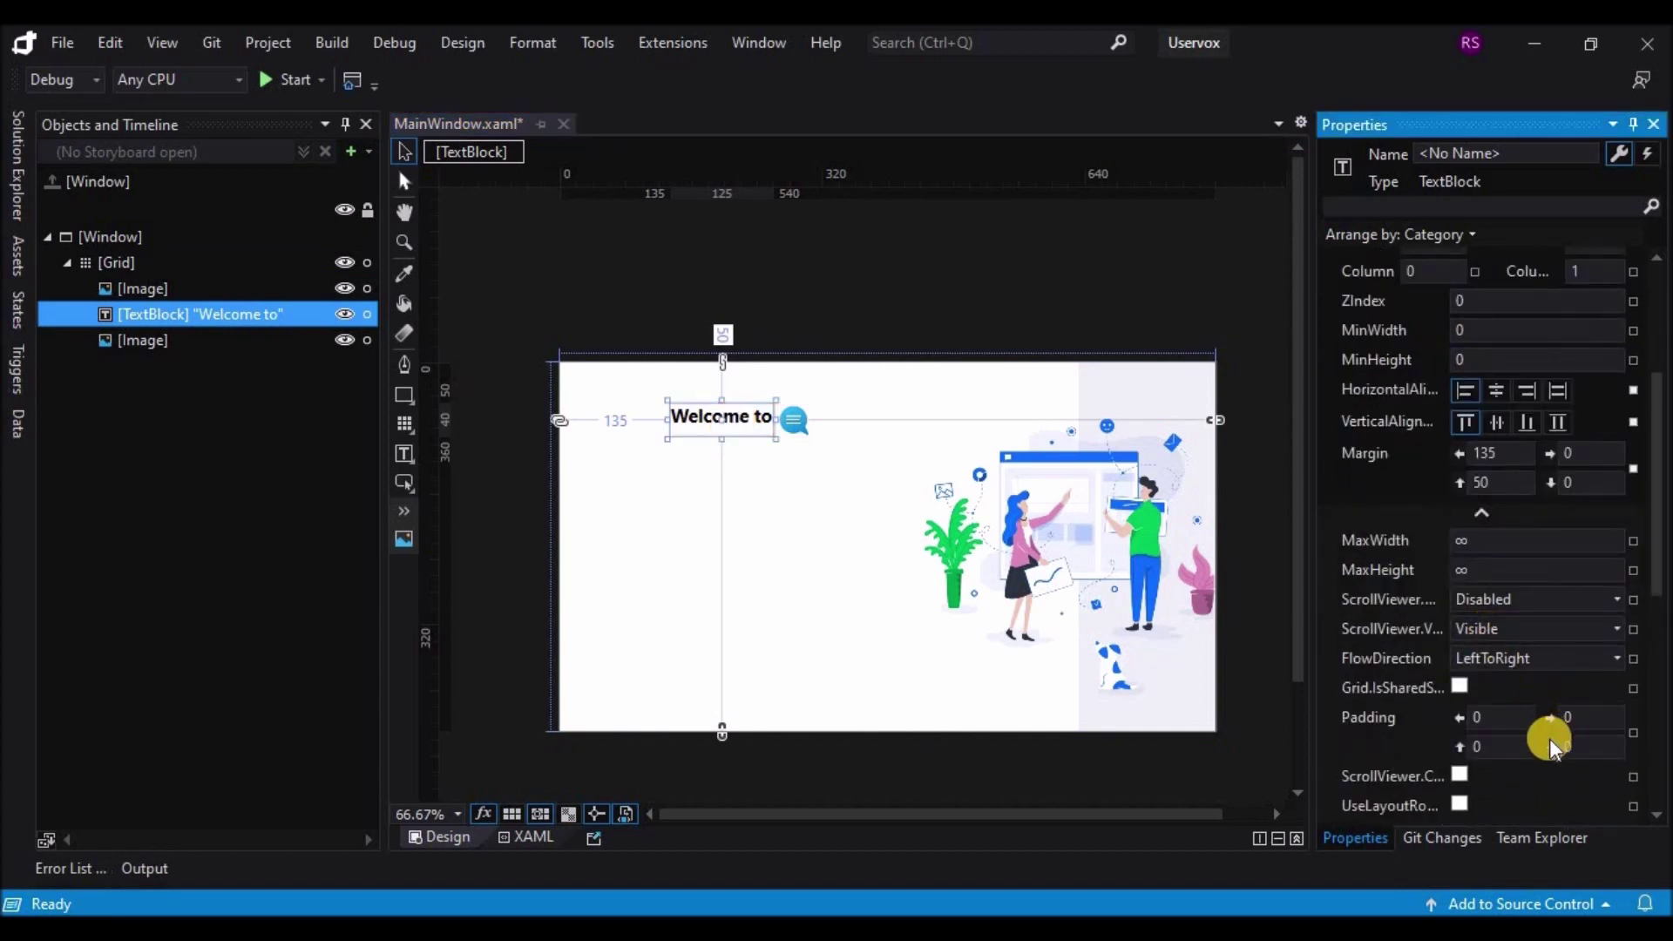
scroll(1555, 736, "down", 2)
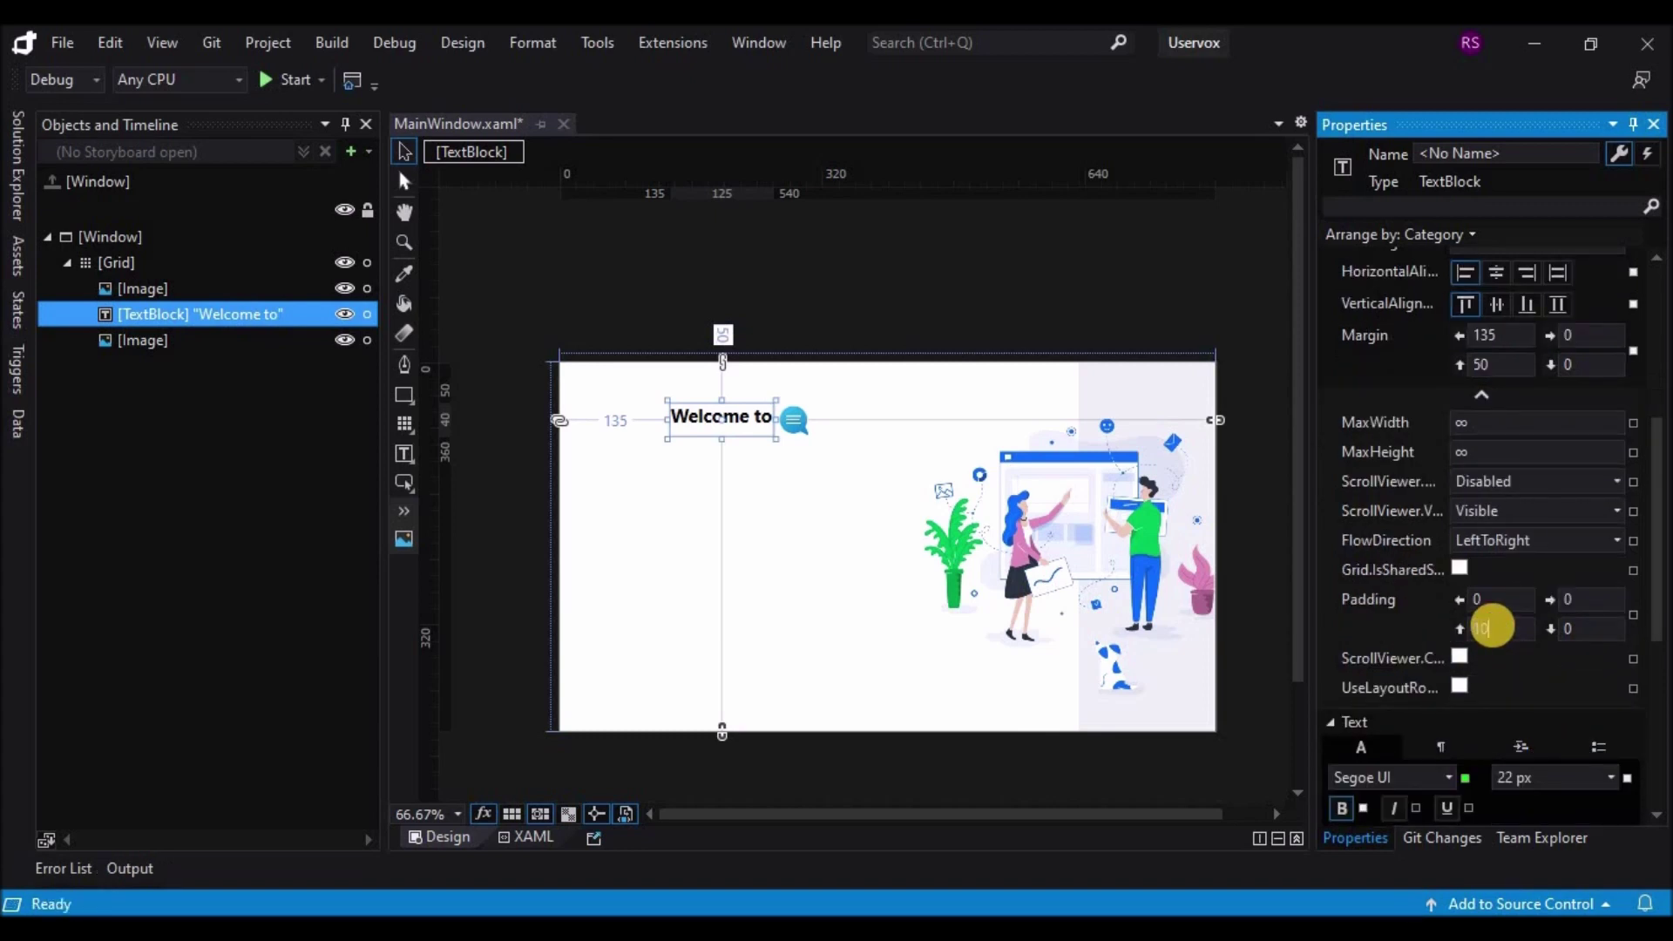
key("Return")
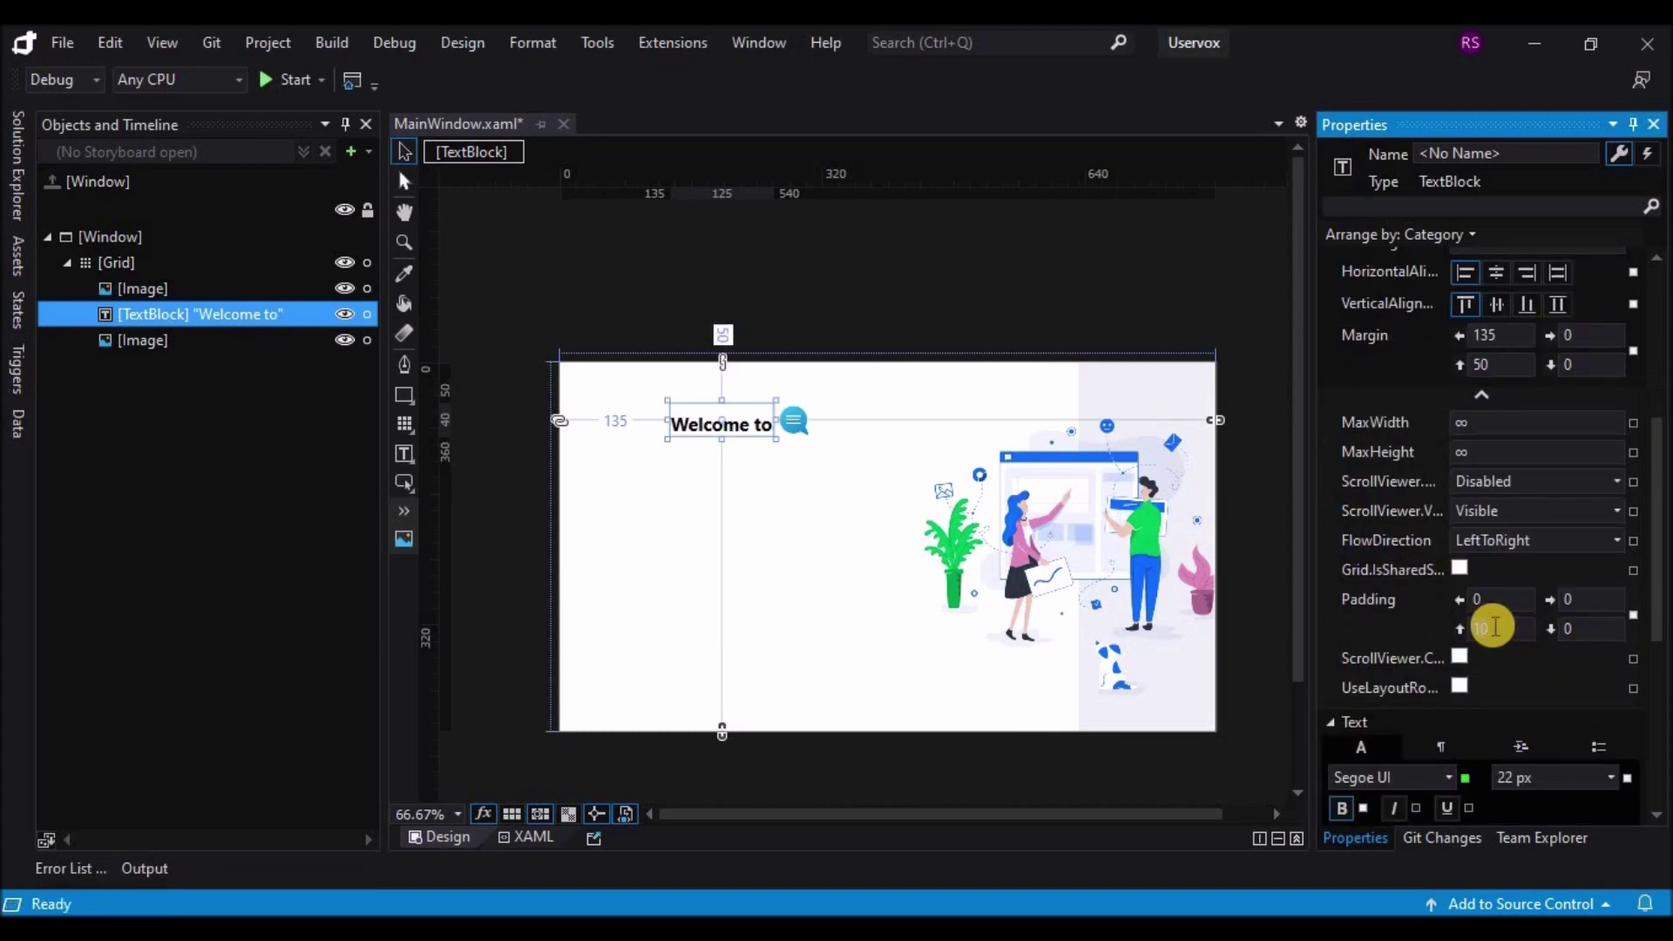
type("5")
key("Return")
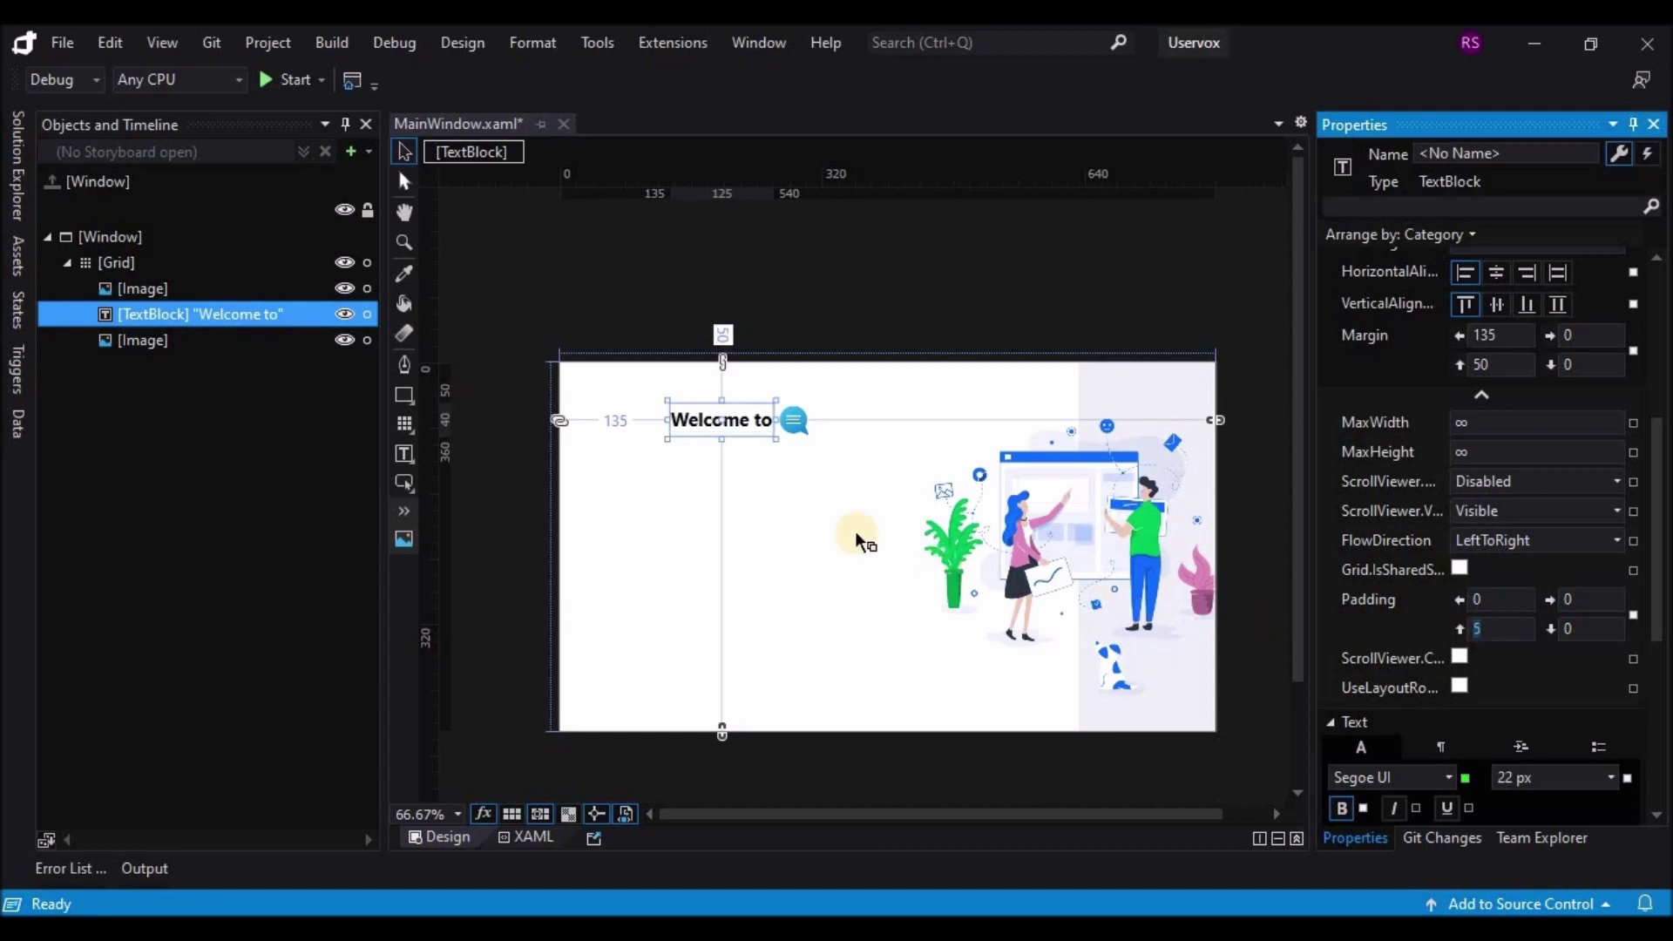
left_click(818, 495)
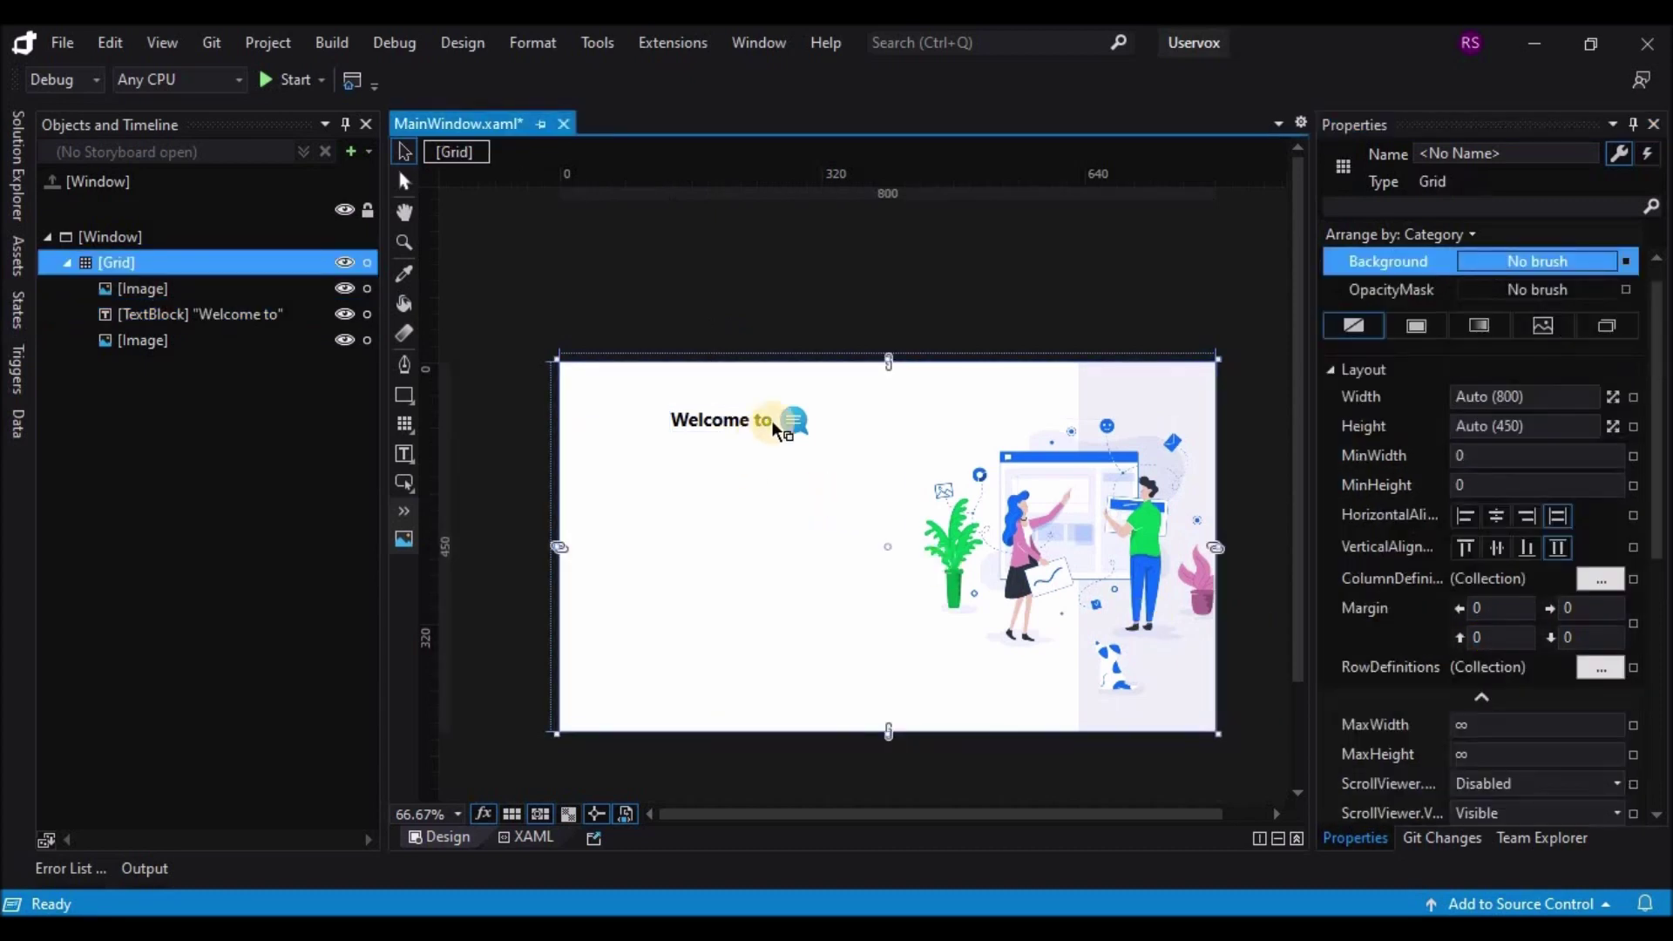
left_click(731, 436)
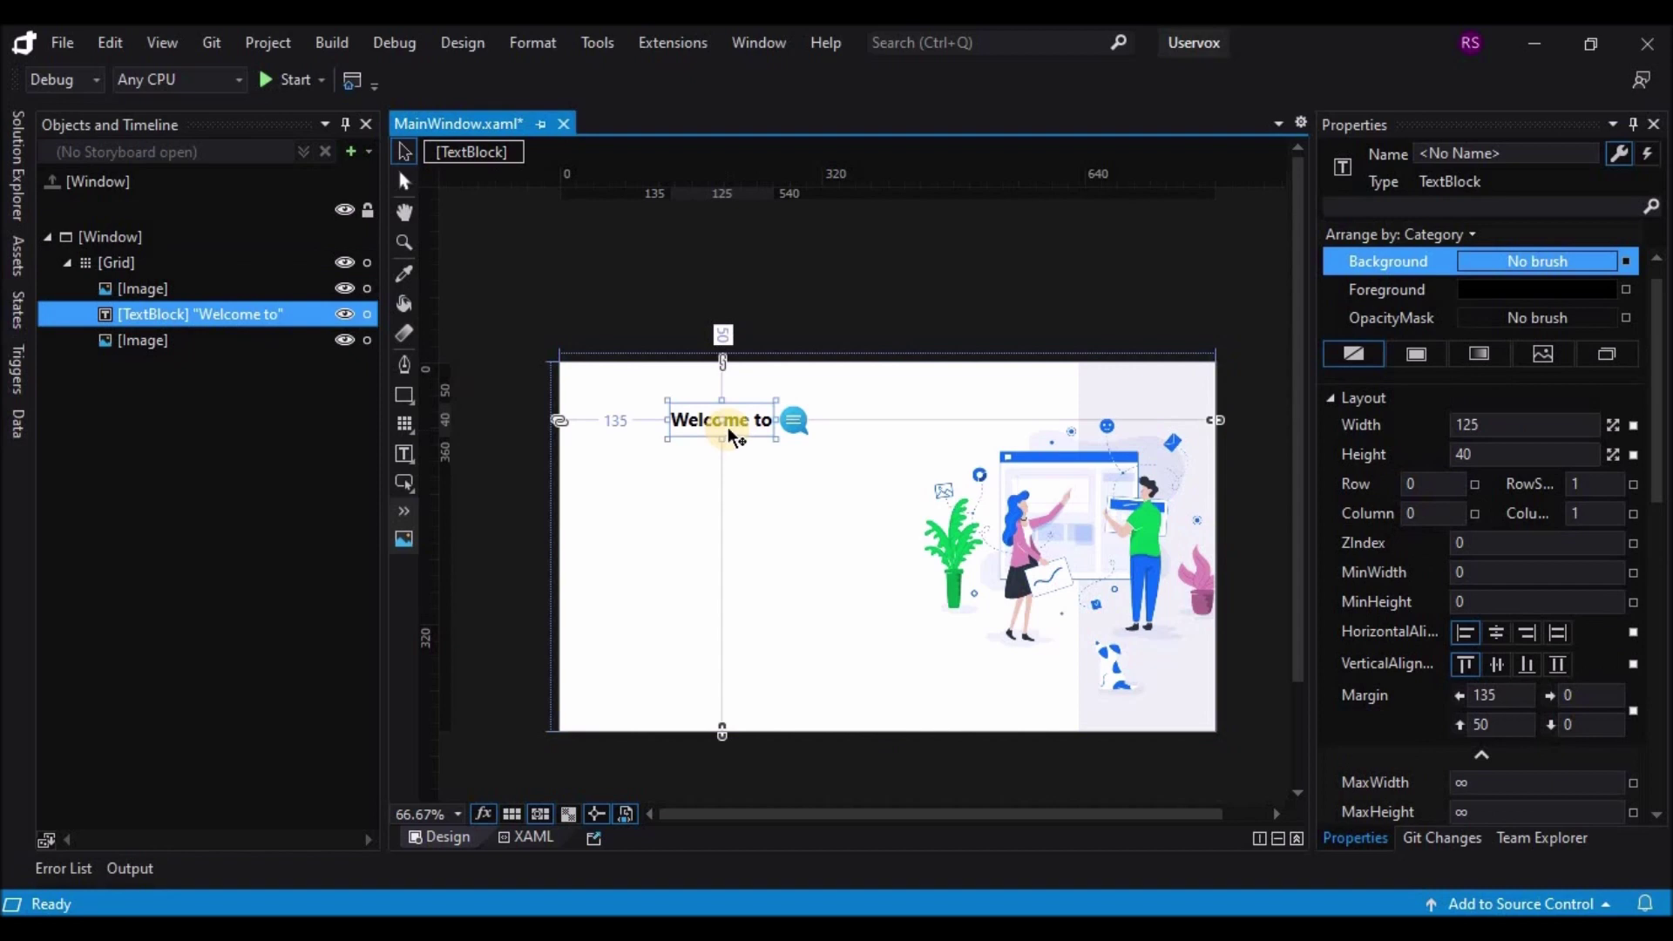
Step: Duplicate the 'Welcome to' heading beside the chat icon and change its text to 'Uservox'
left_click_drag(730, 435, 887, 428)
double_click(889, 425)
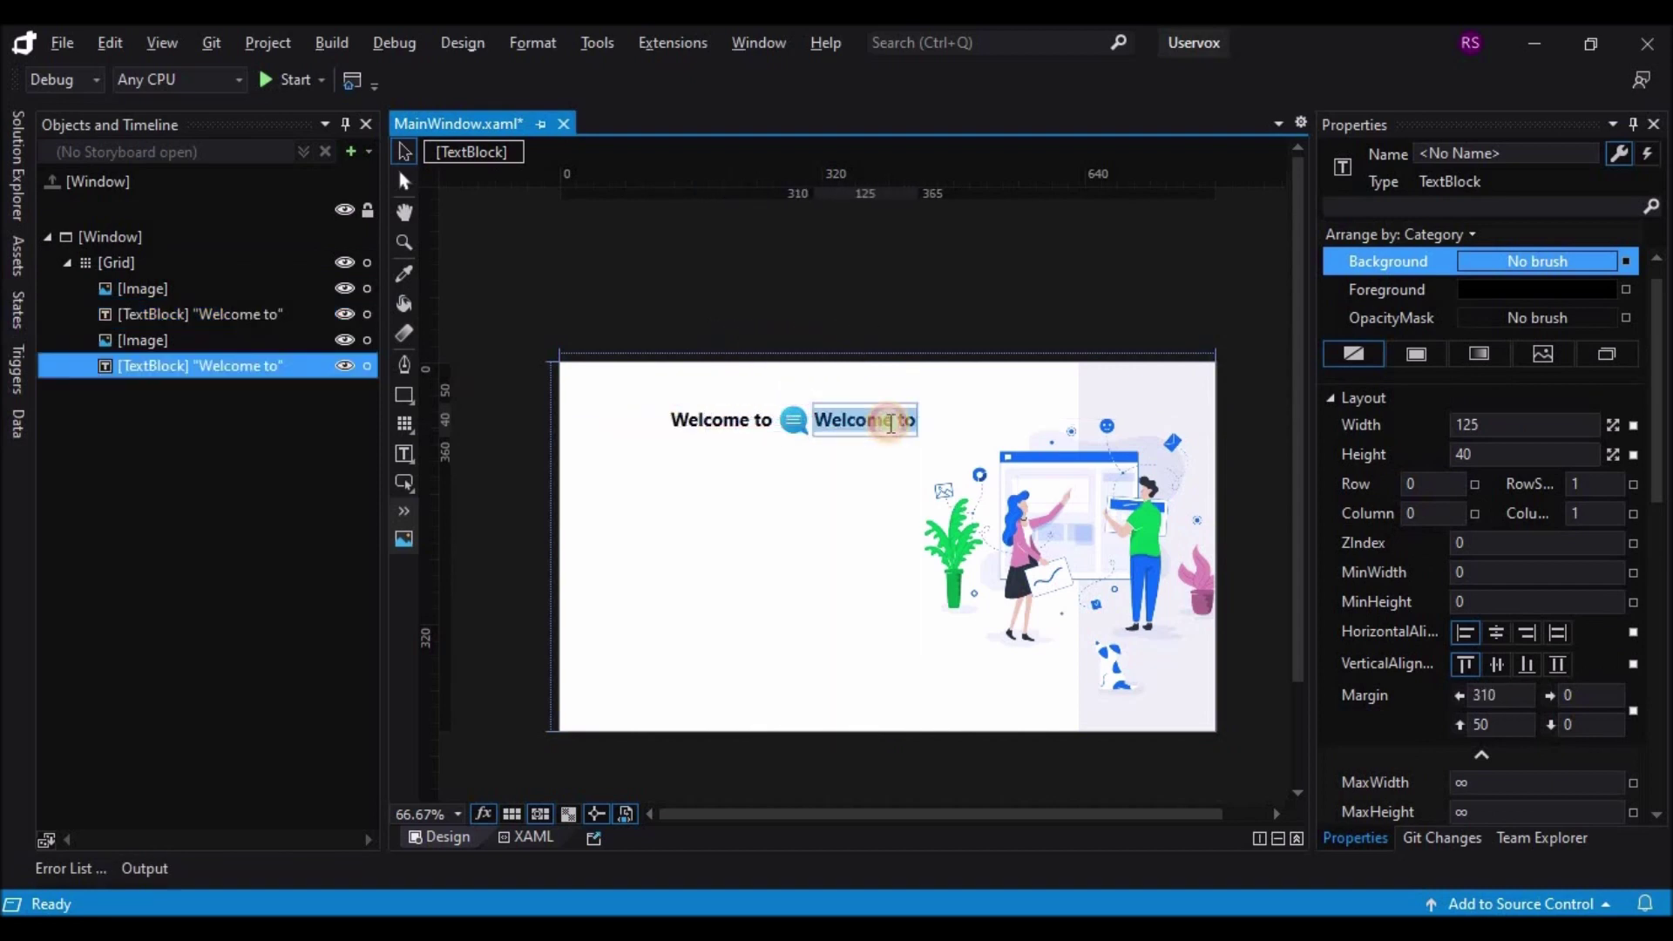
type("Uservox")
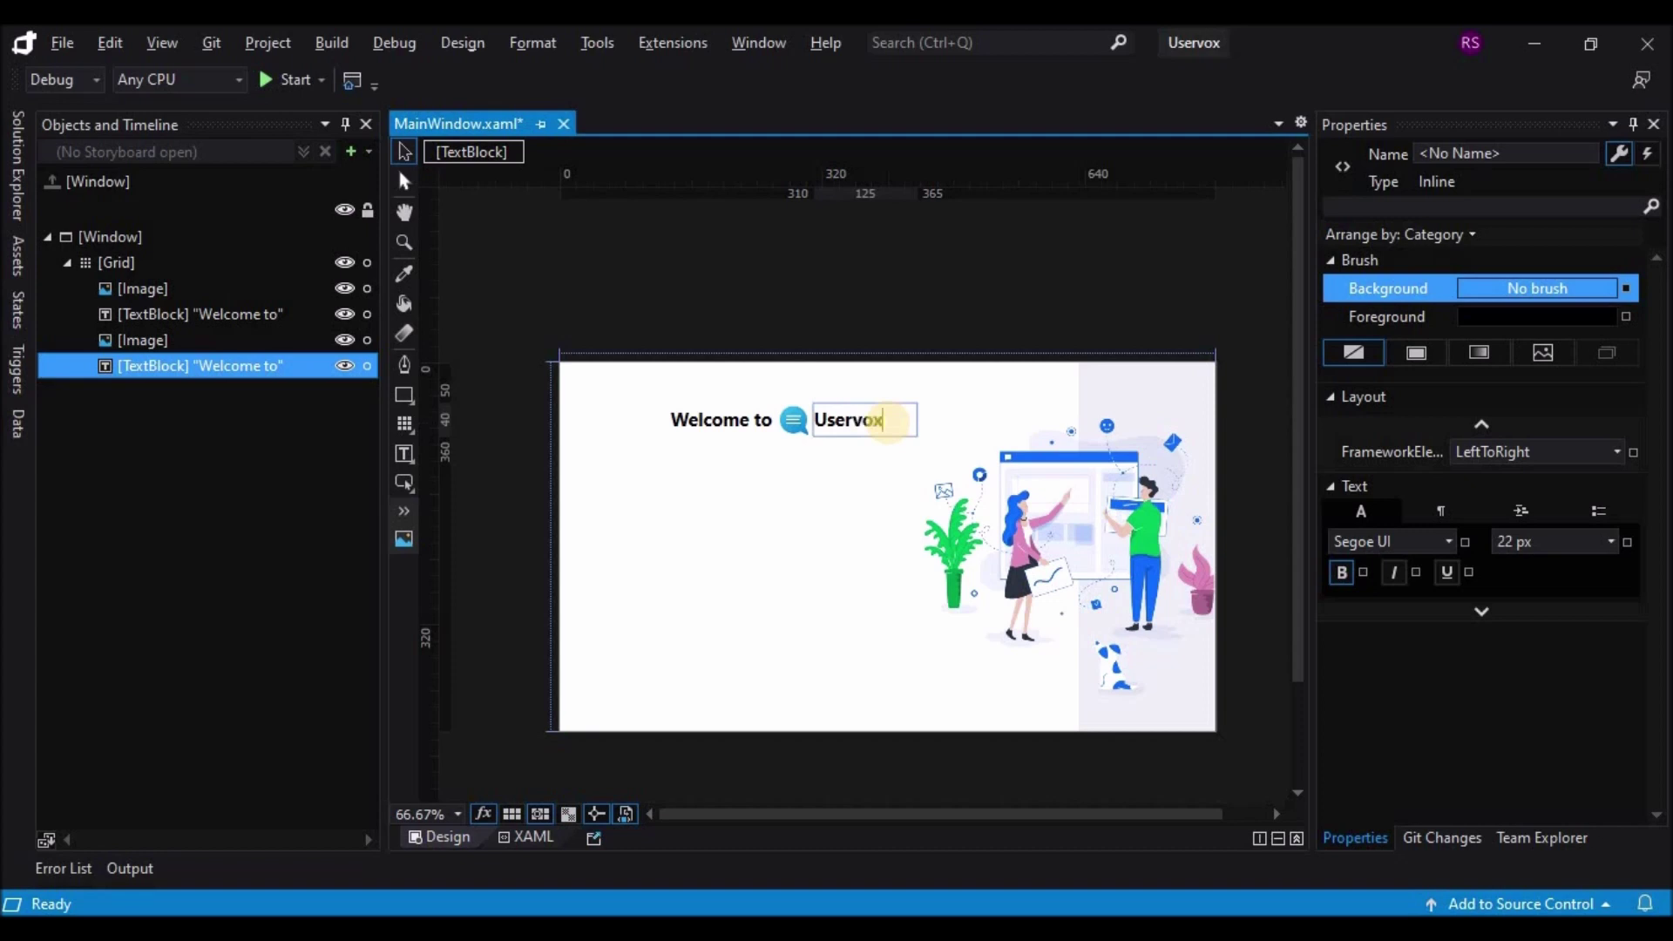
left_click(806, 549)
Step: Colour the 'vox' letters of Uservox bright blue (#FF0E41F1)
left_click(845, 424)
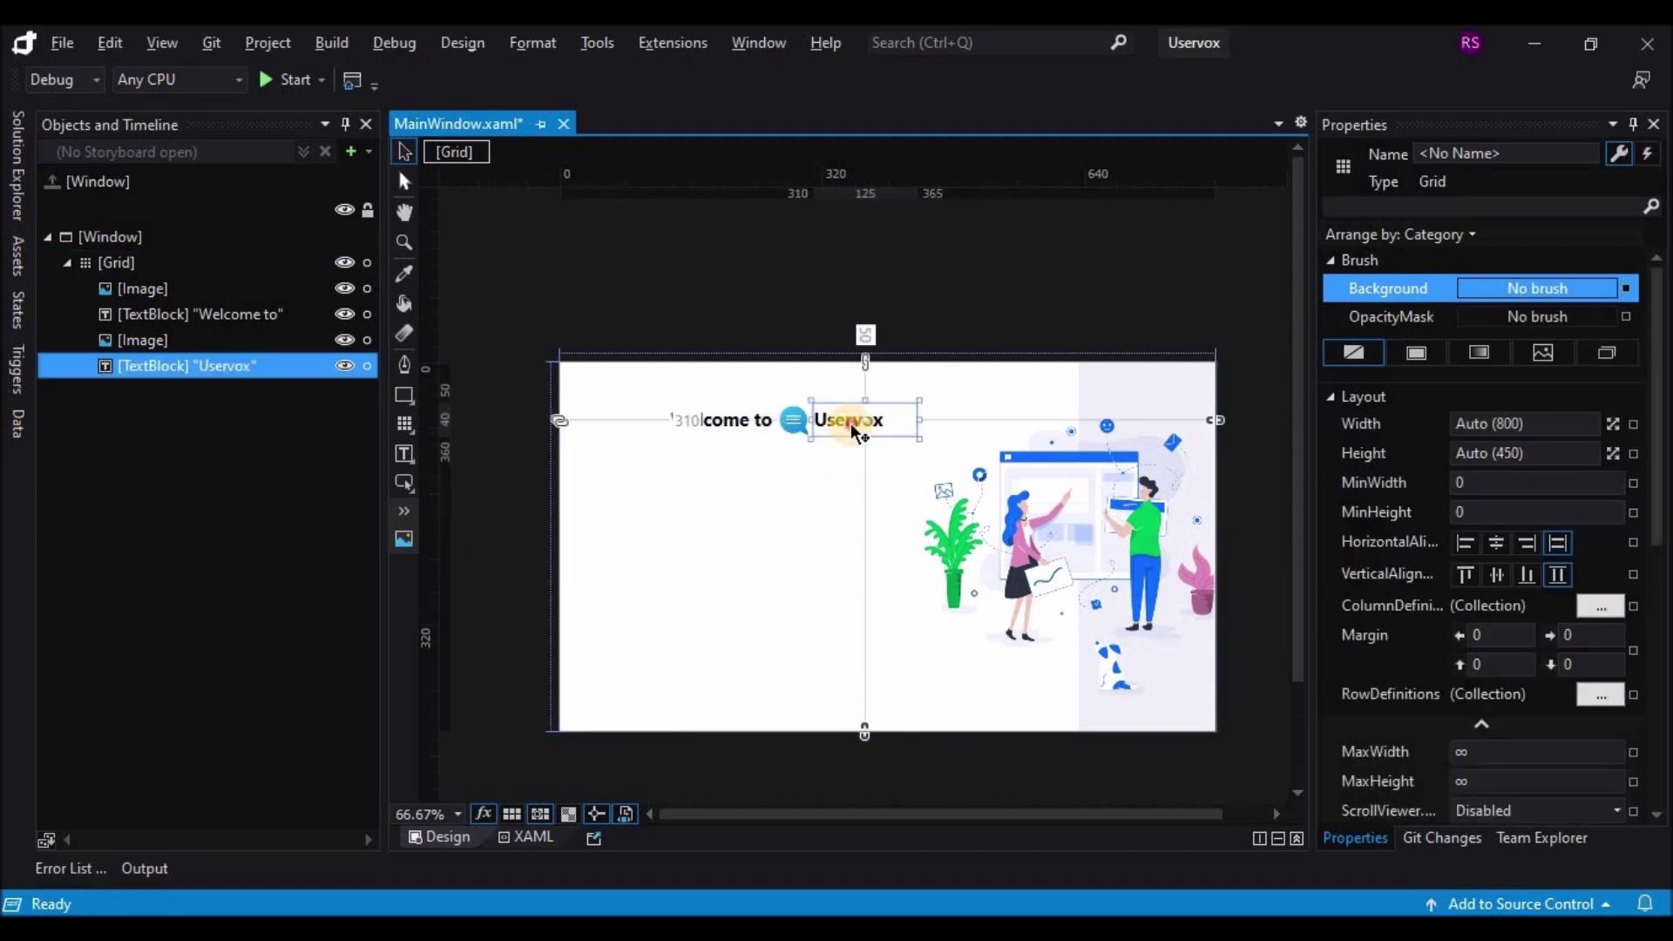
double_click(853, 425)
left_click_drag(850, 422, 900, 422)
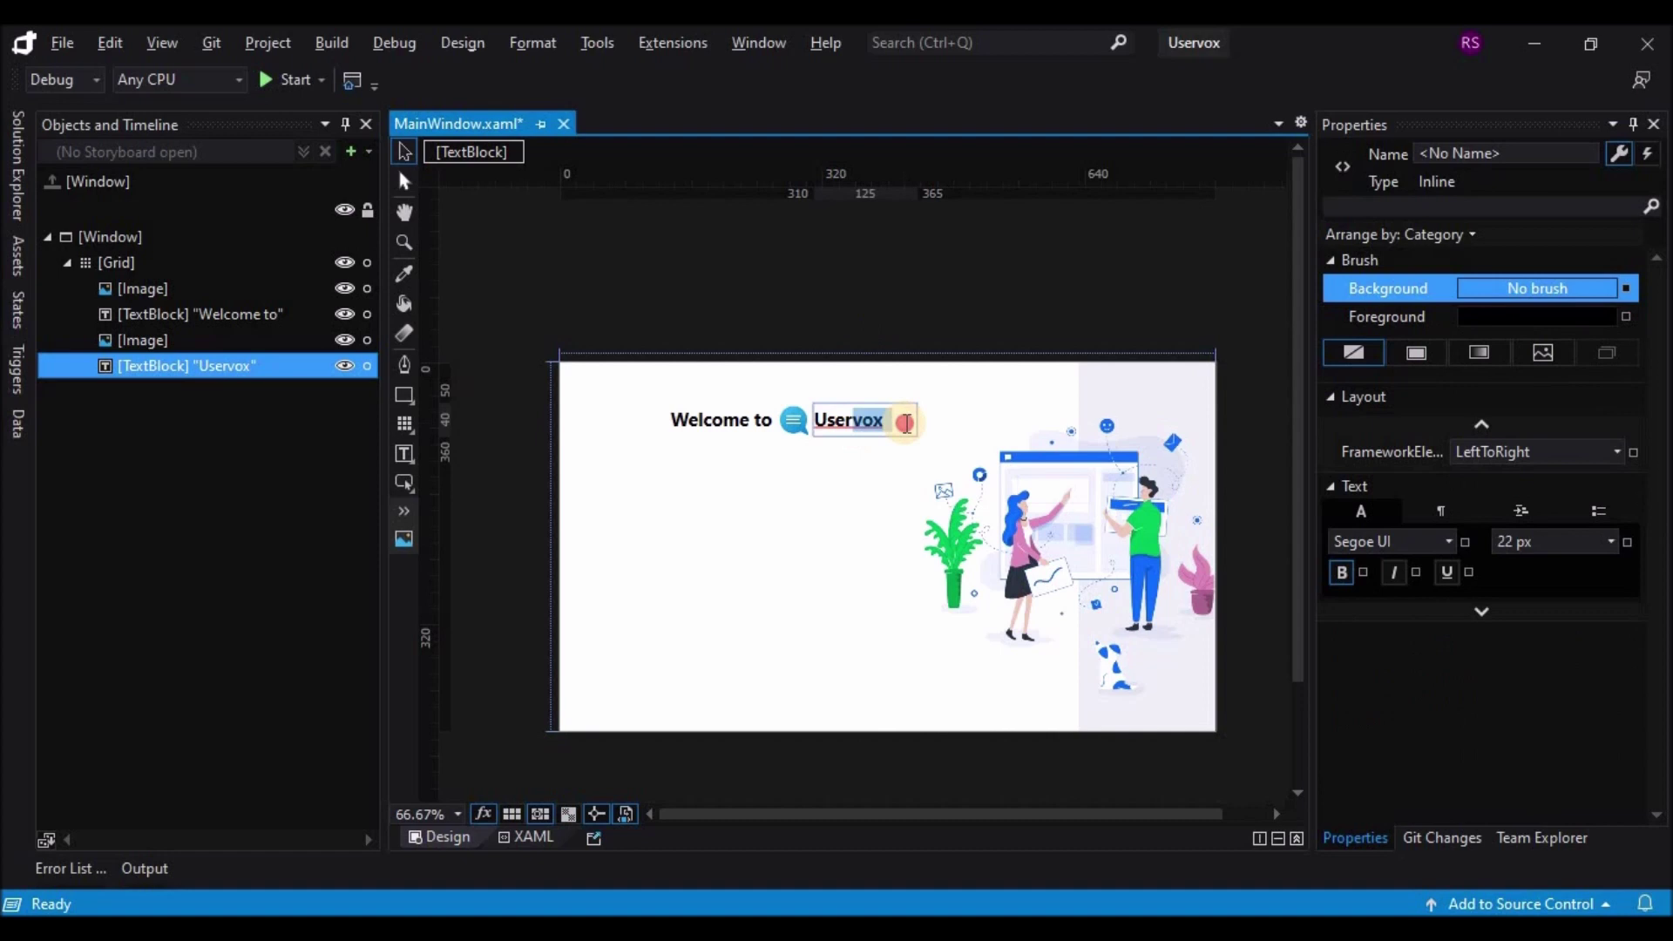
left_click(1401, 316)
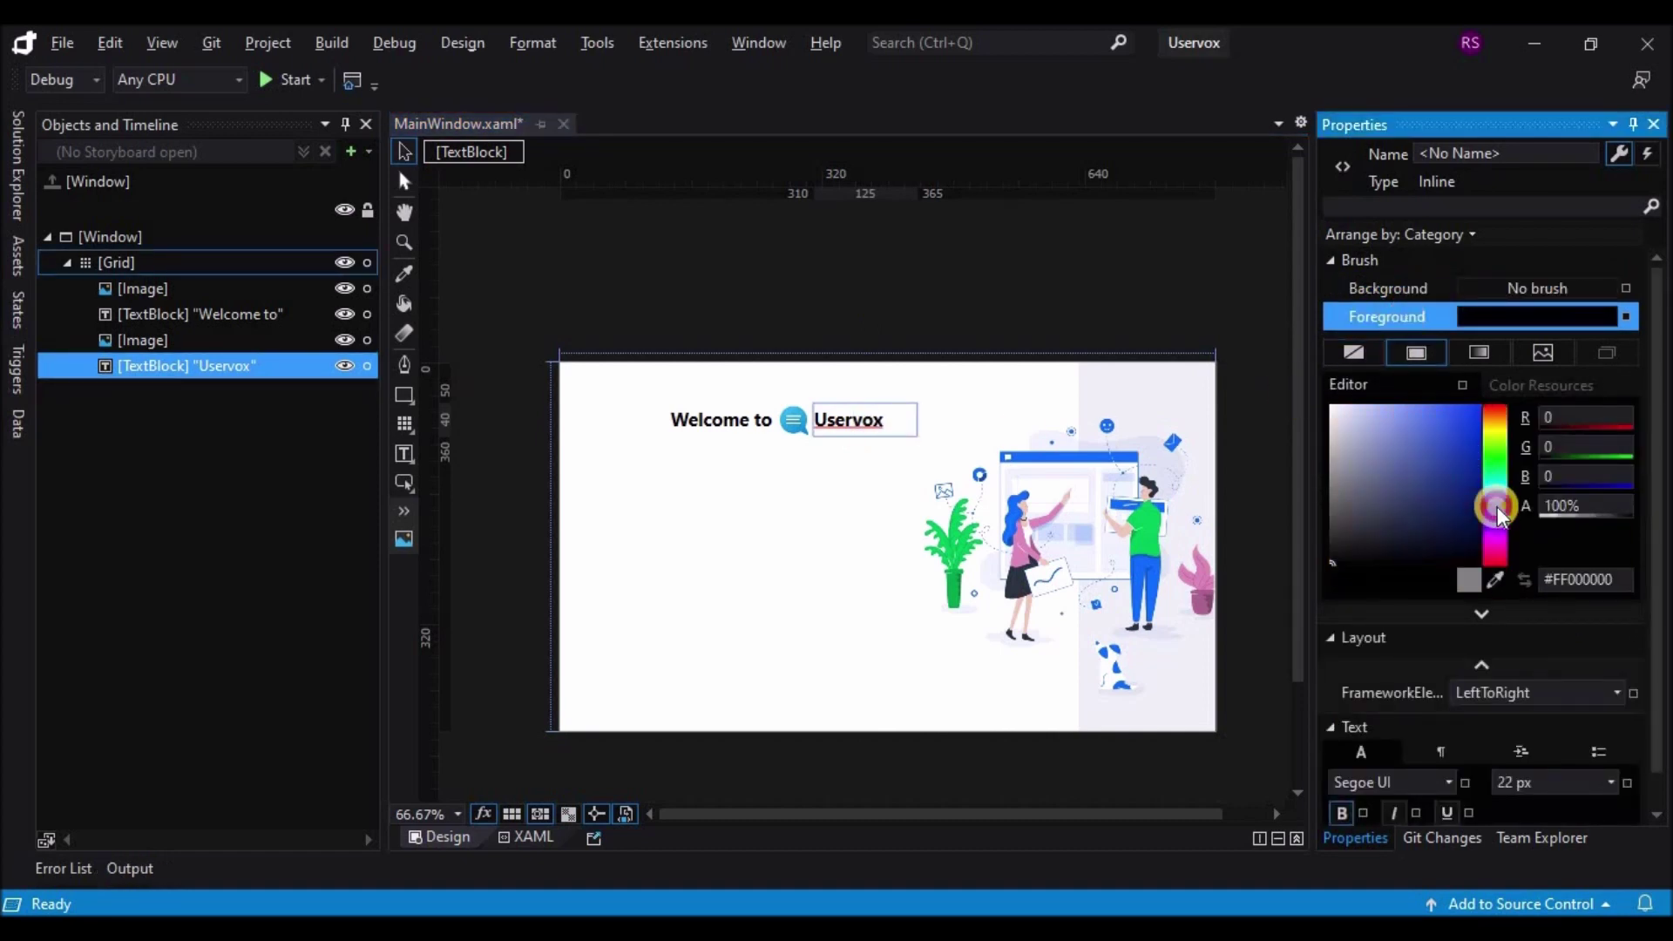
left_click(1472, 464)
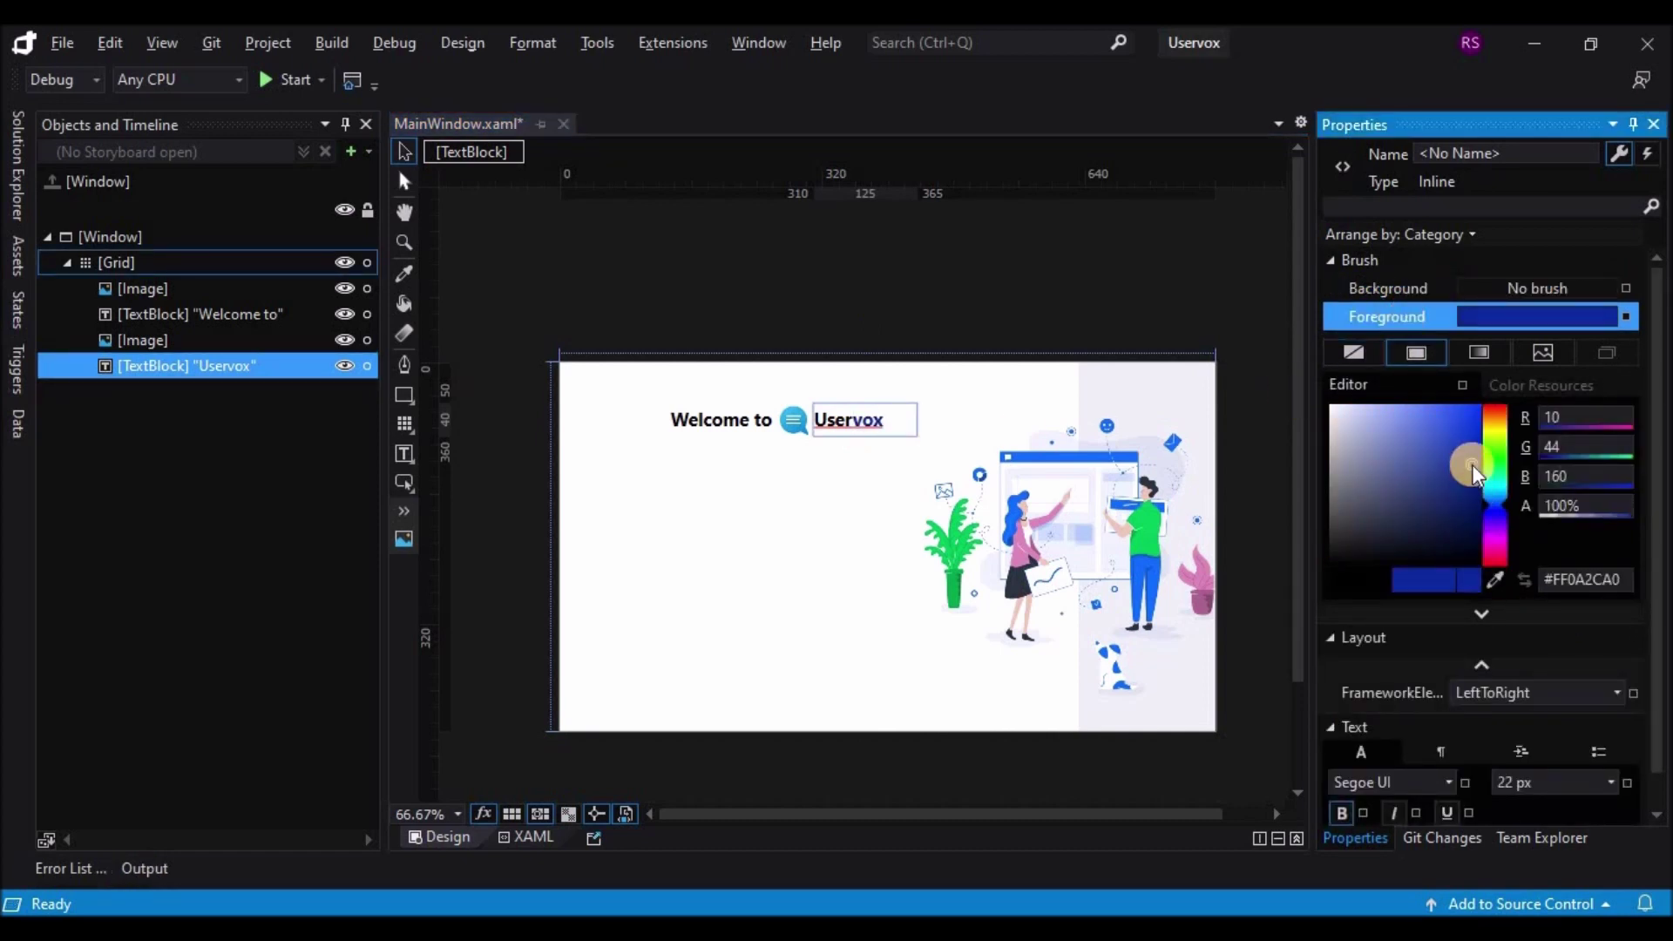
left_click(1473, 413)
left_click(816, 490)
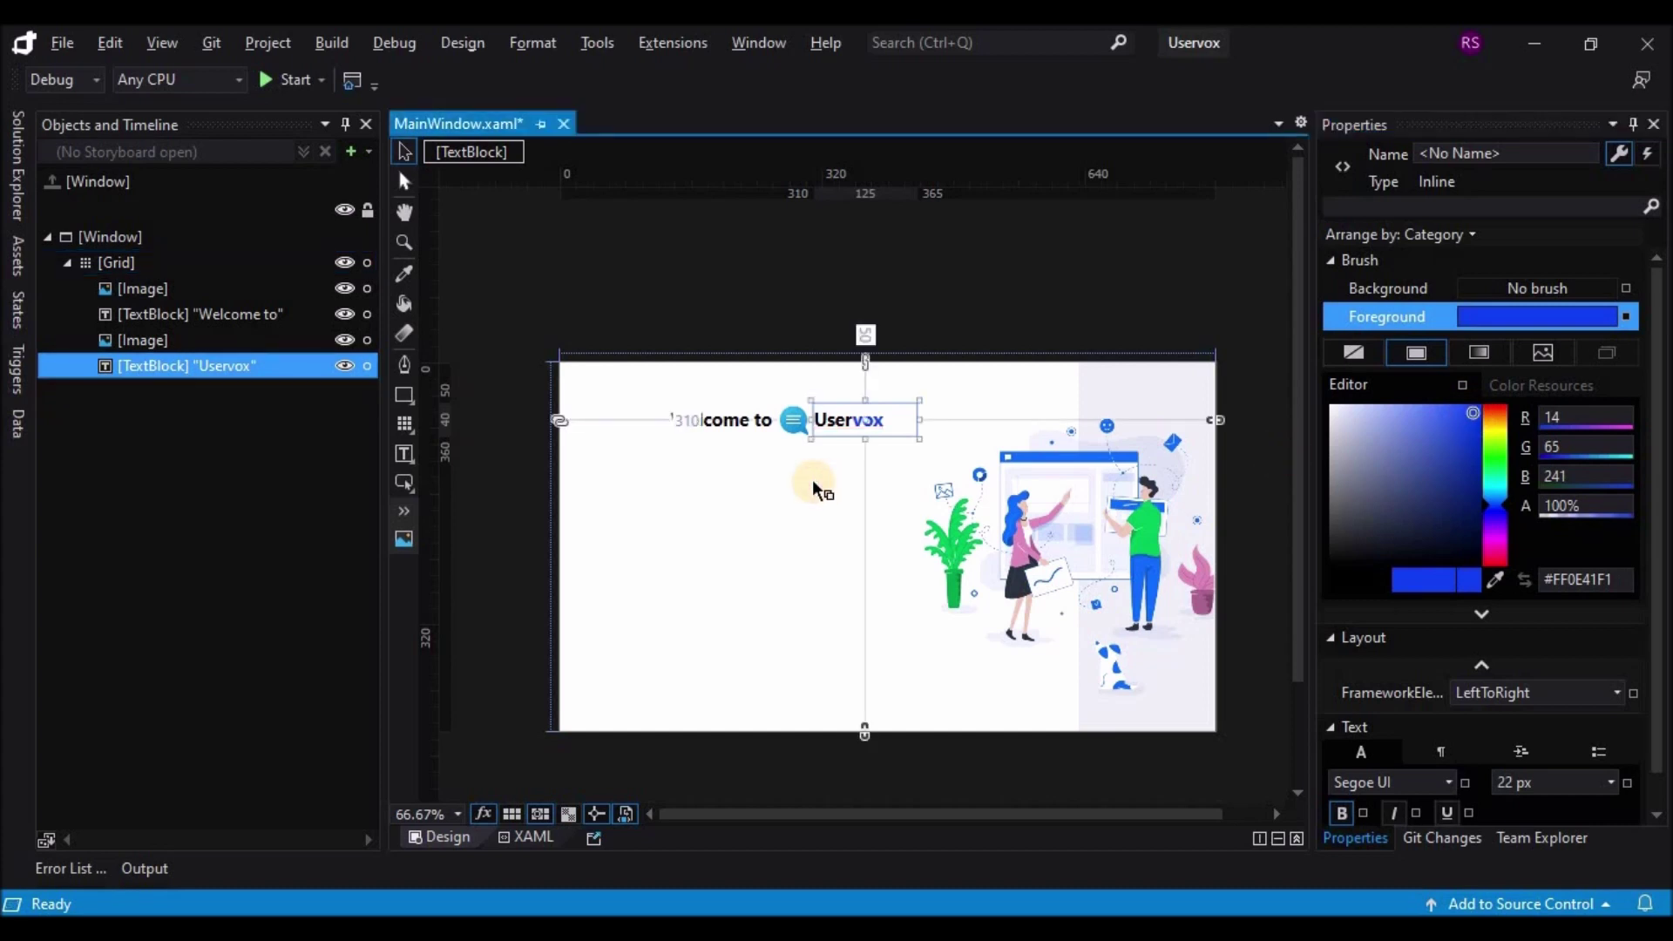
Step: Nudge the Uservox text slightly right to margin 317.5 and reposition the chat icon
left_click(816, 420)
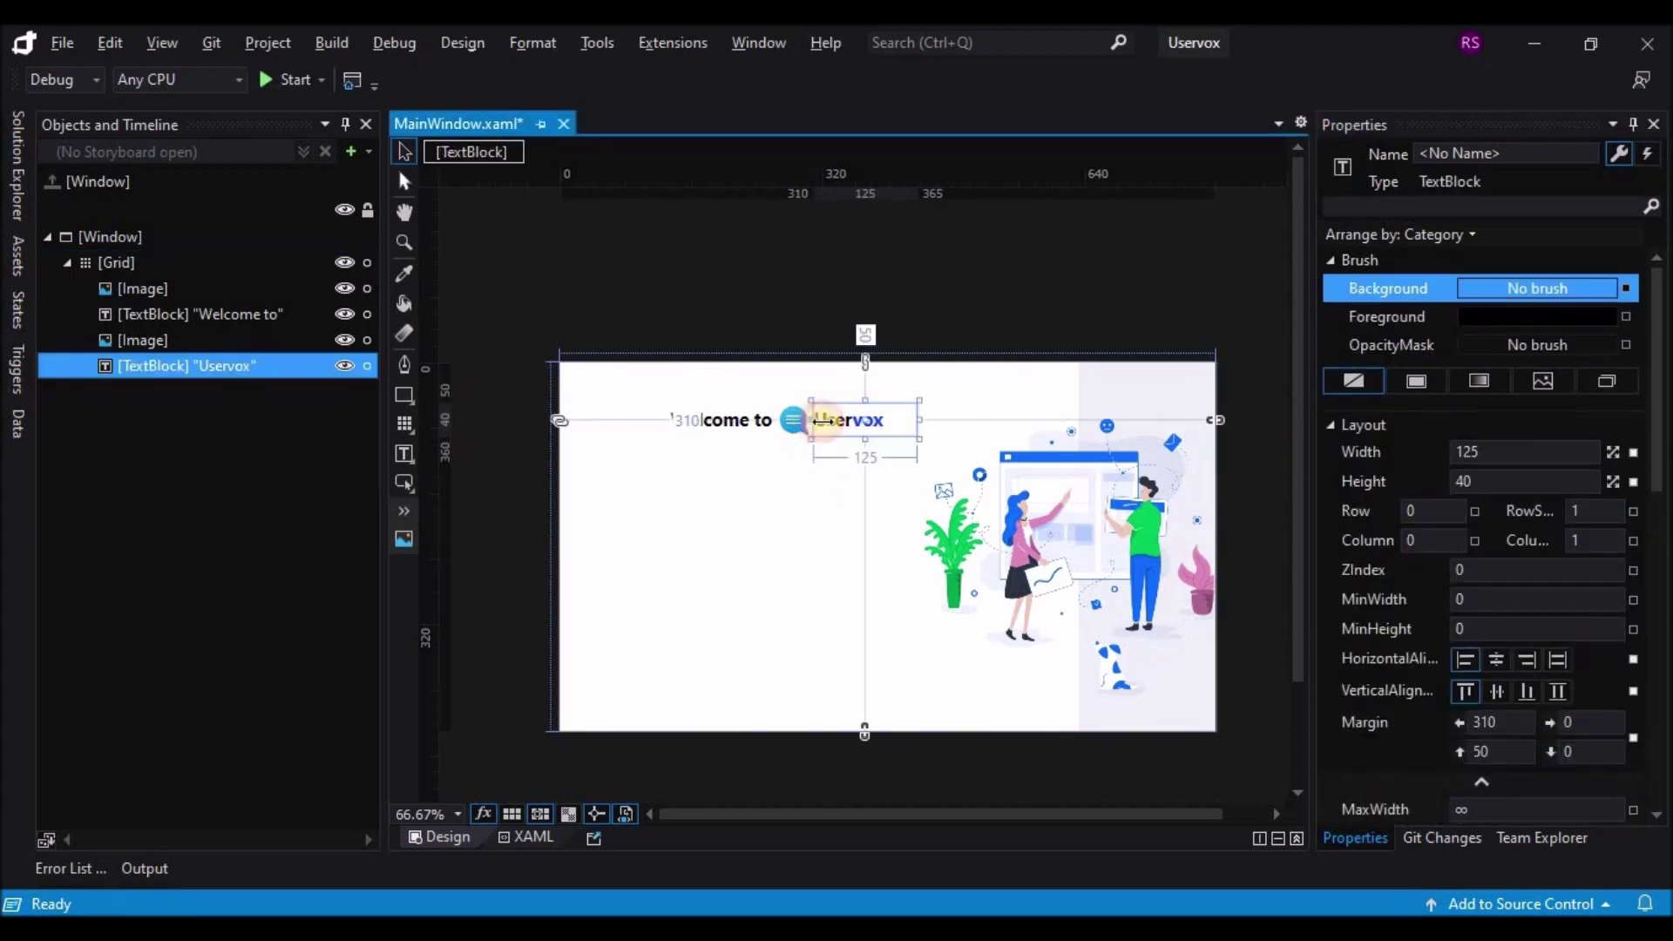
left_click(812, 484)
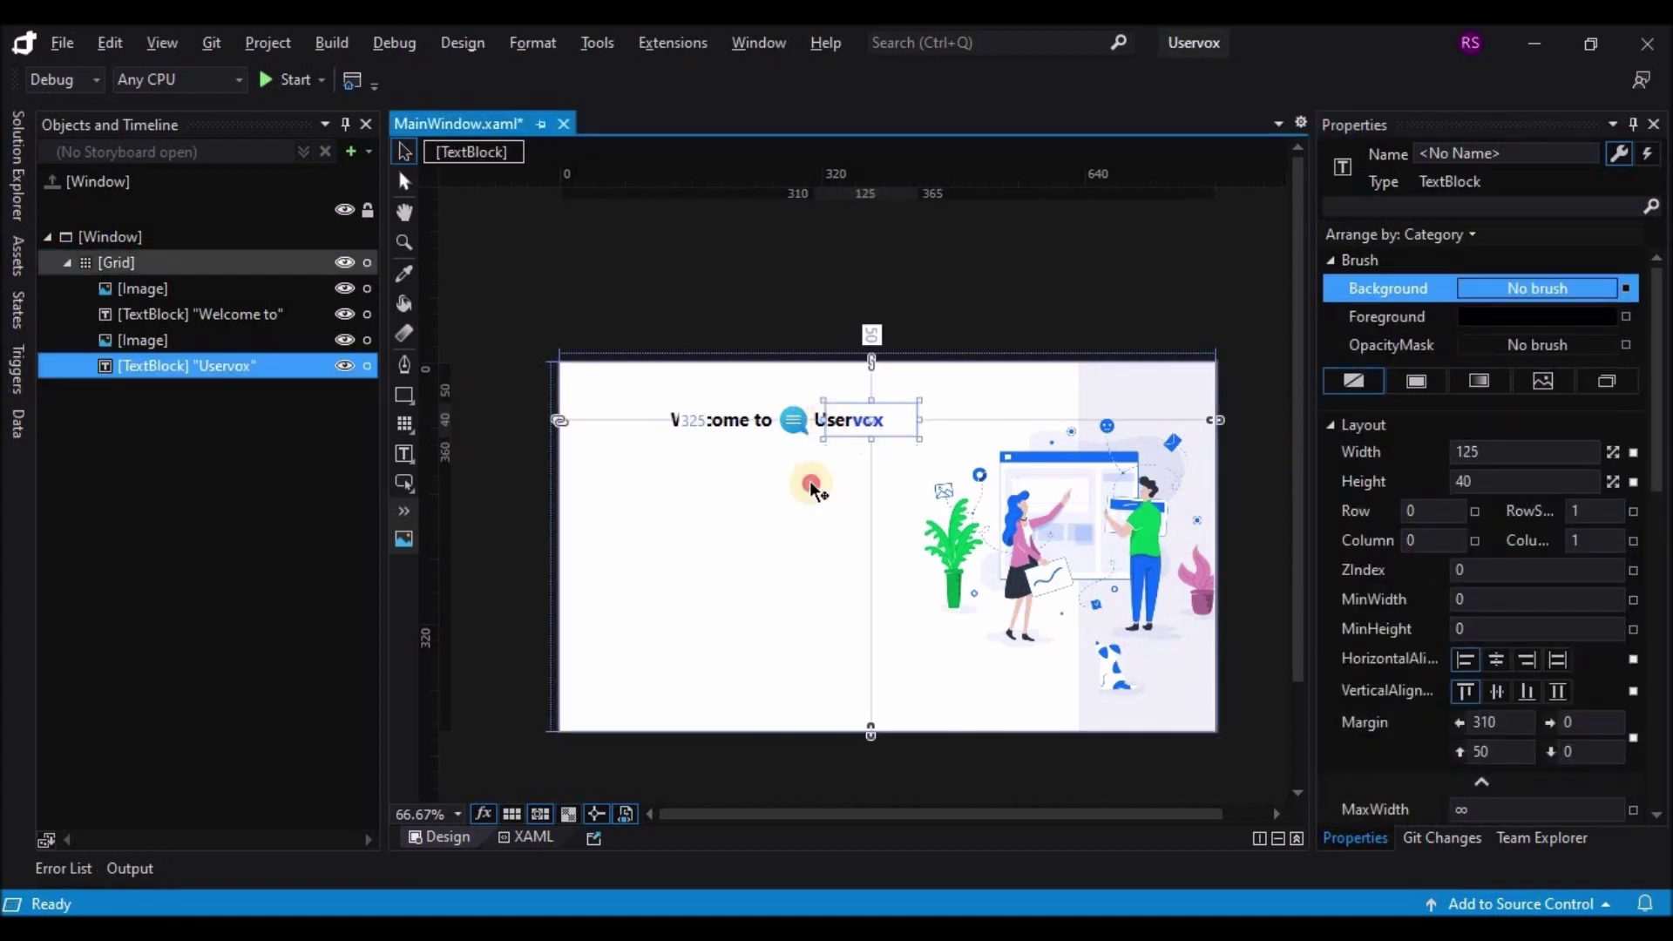
left_click(852, 427)
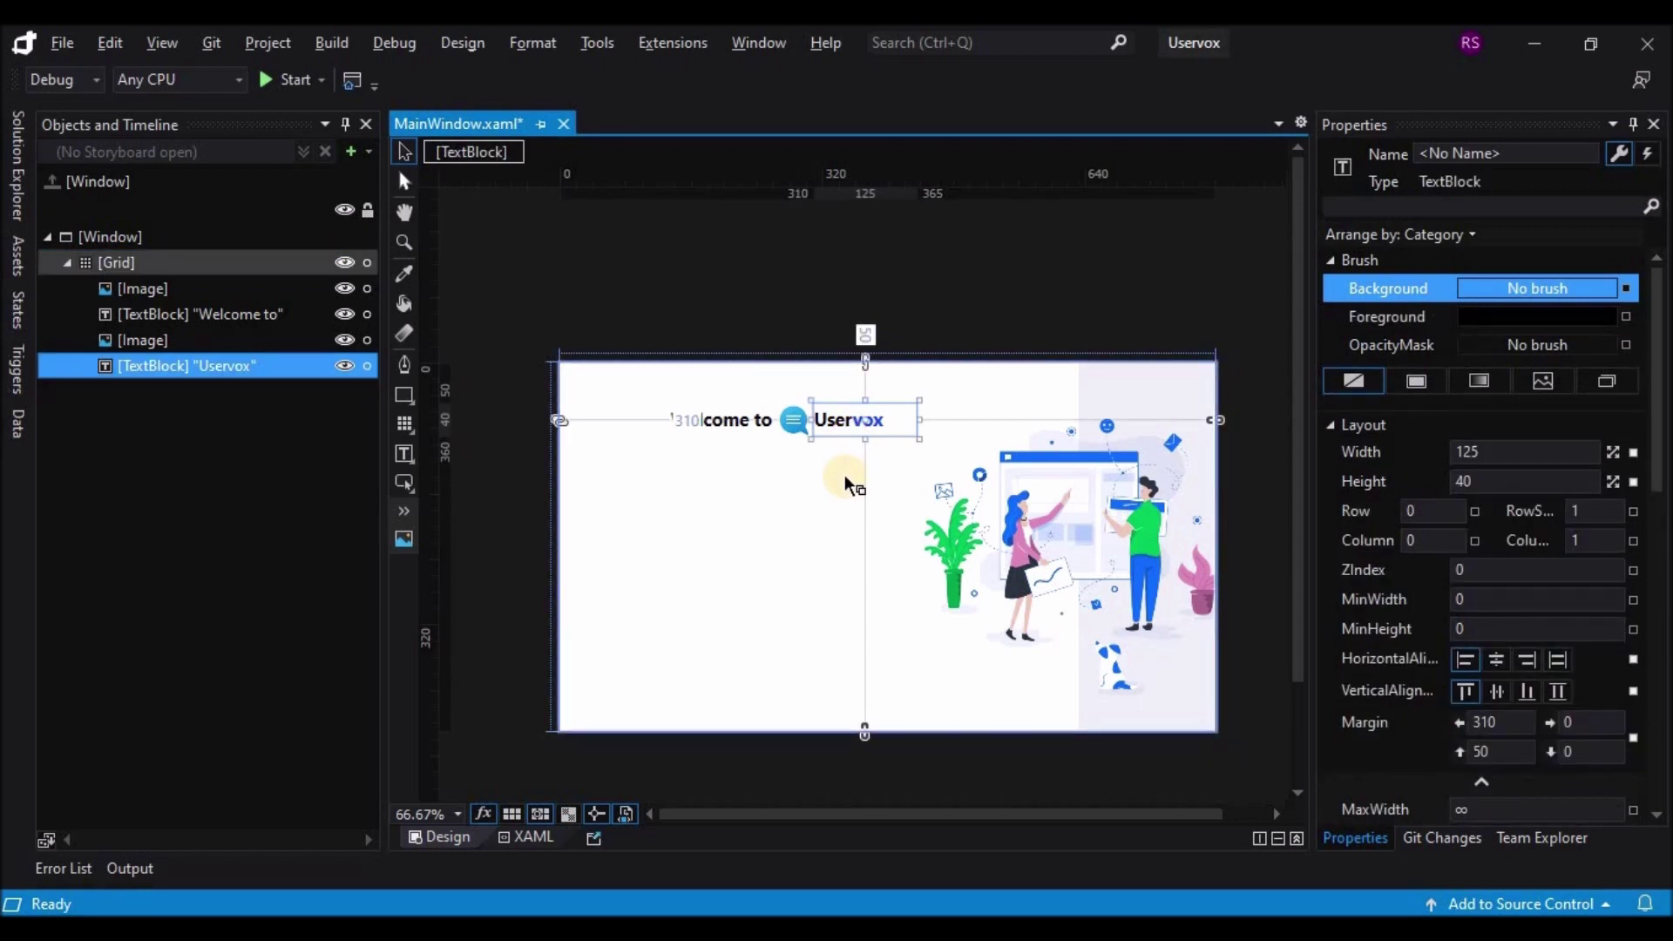
left_click_drag(849, 484, 855, 485)
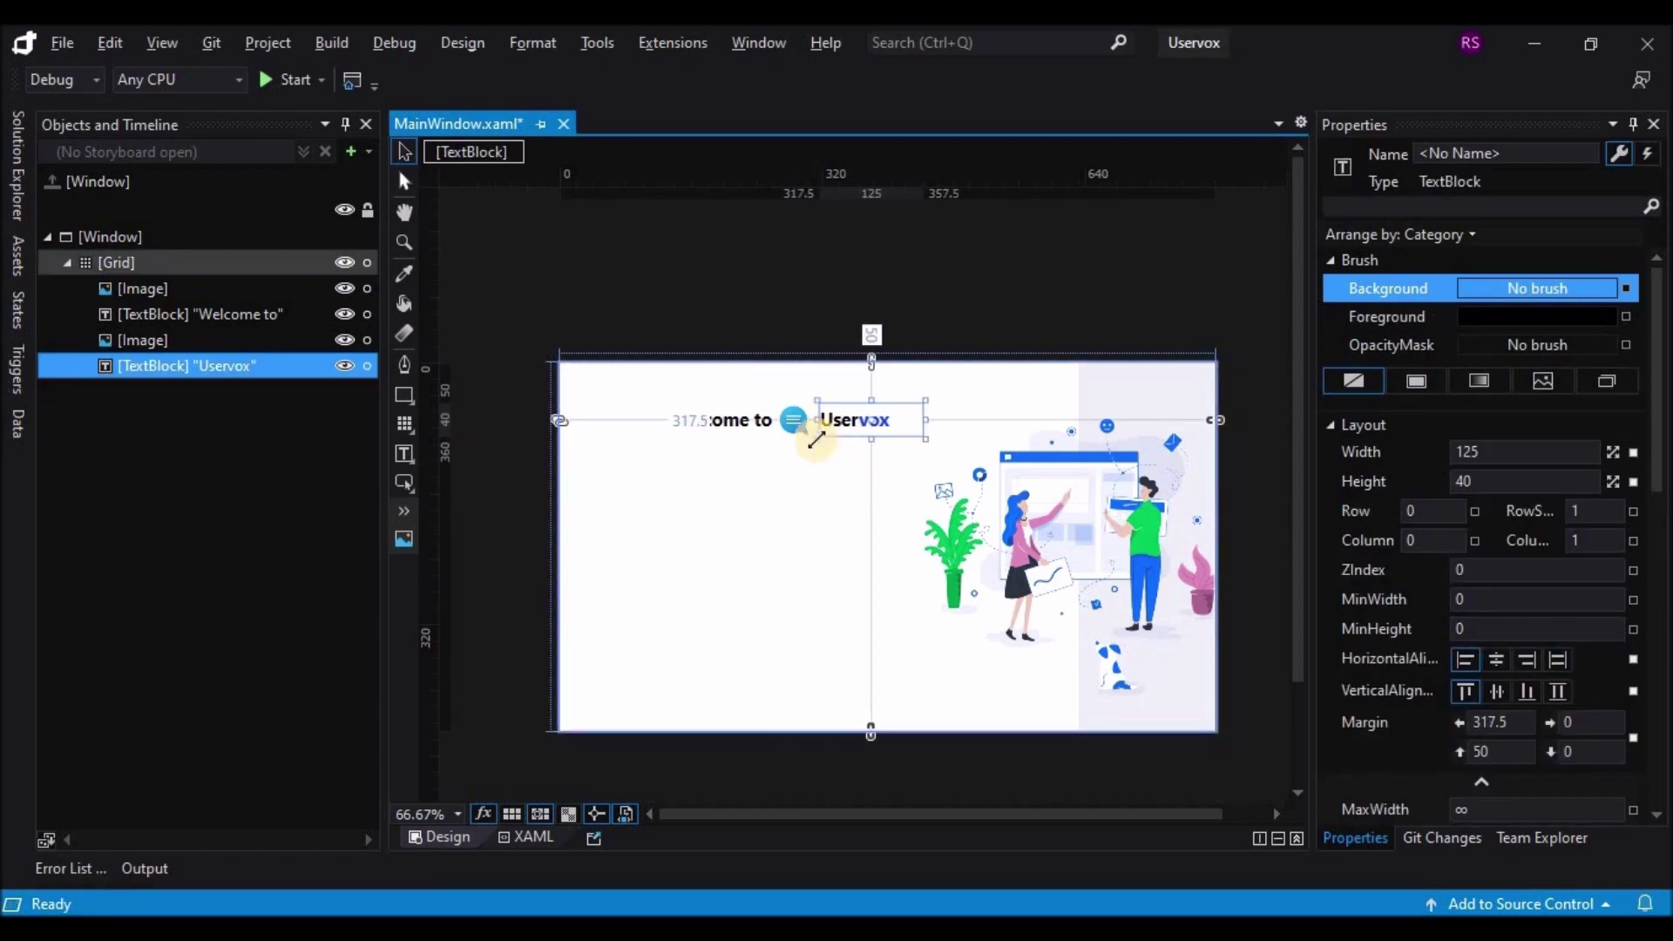
left_click(795, 432)
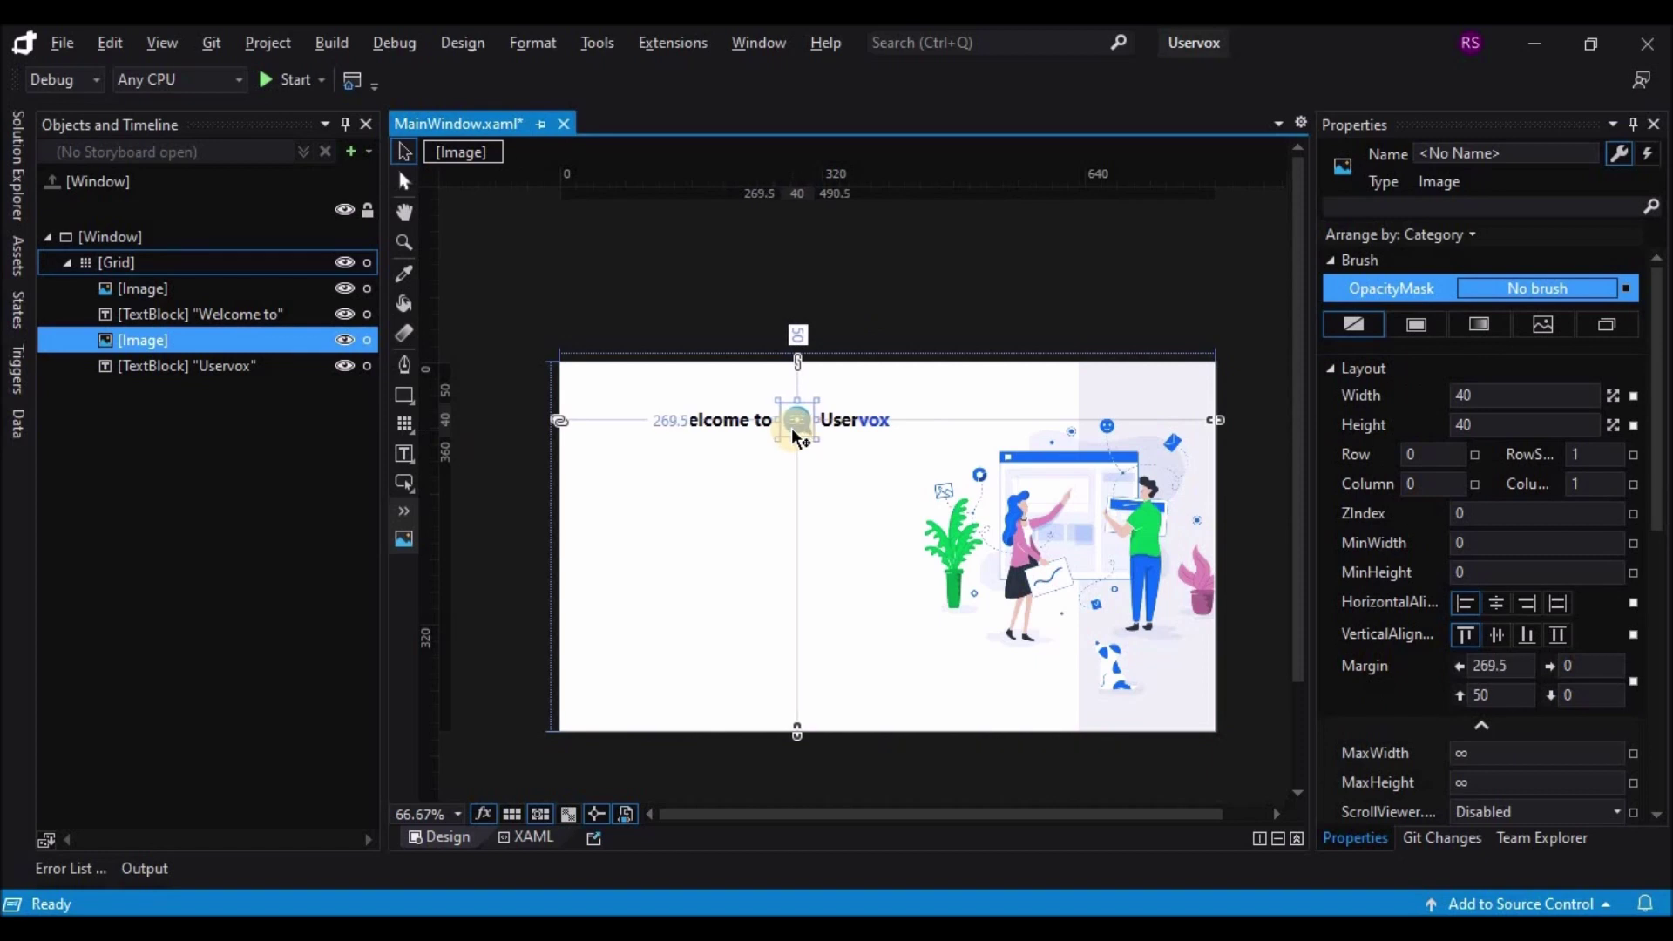
left_click(728, 517)
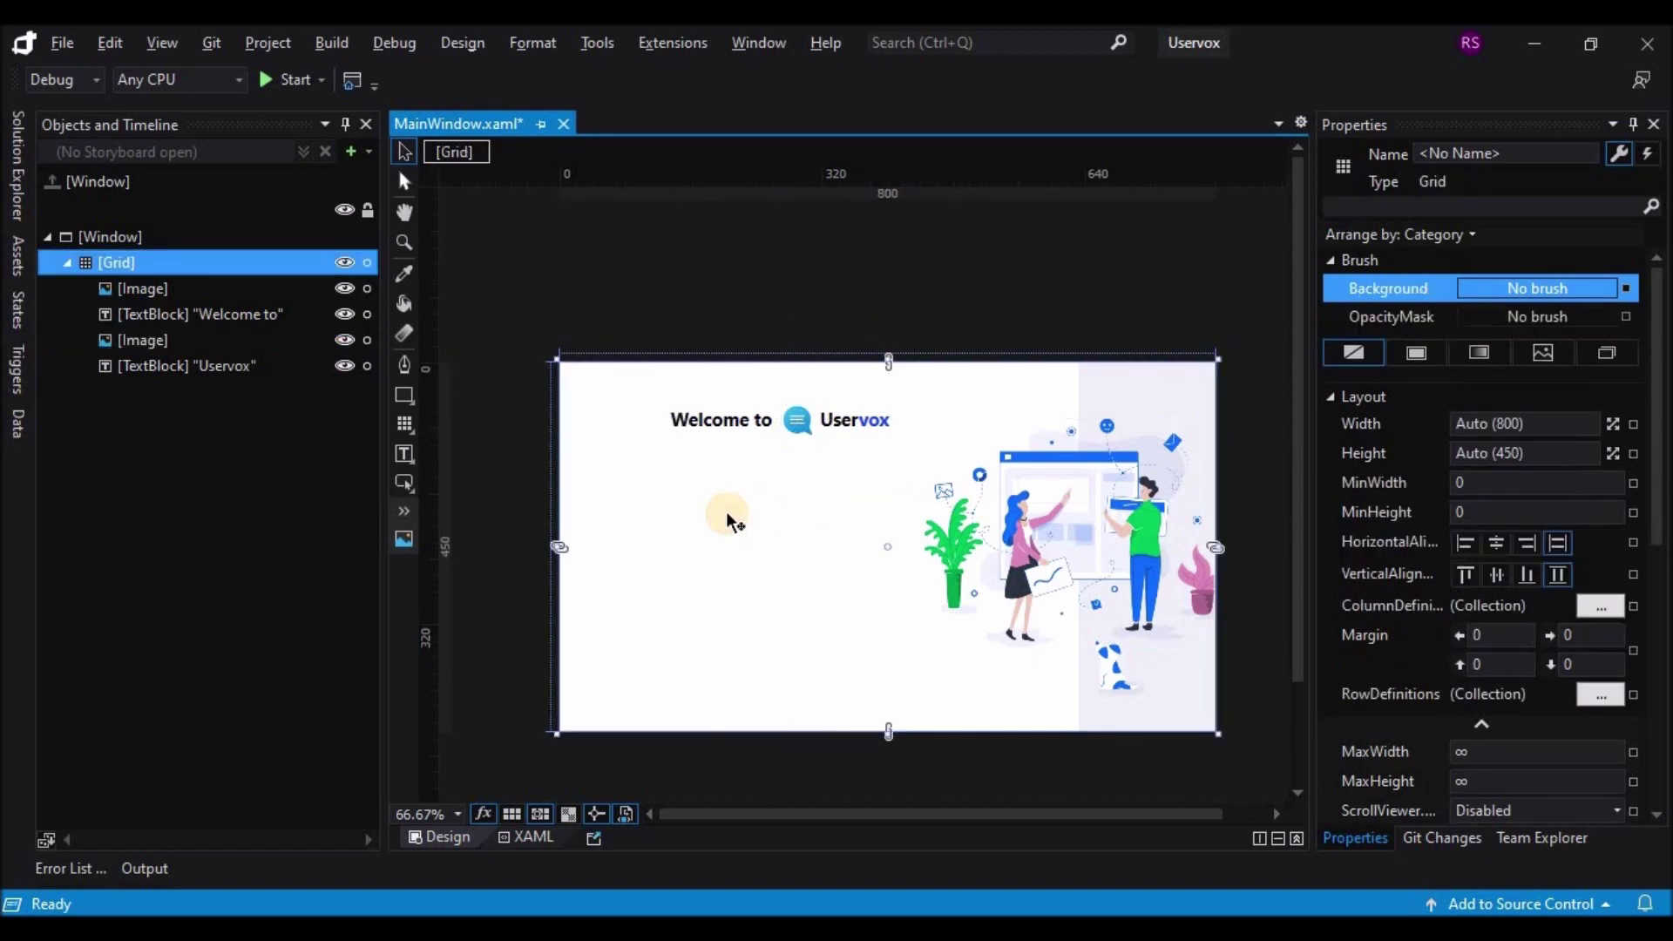
Step: Duplicate the 'Welcome to' heading just below it, widen the copy to 265 and set 10 px
left_click(741, 422)
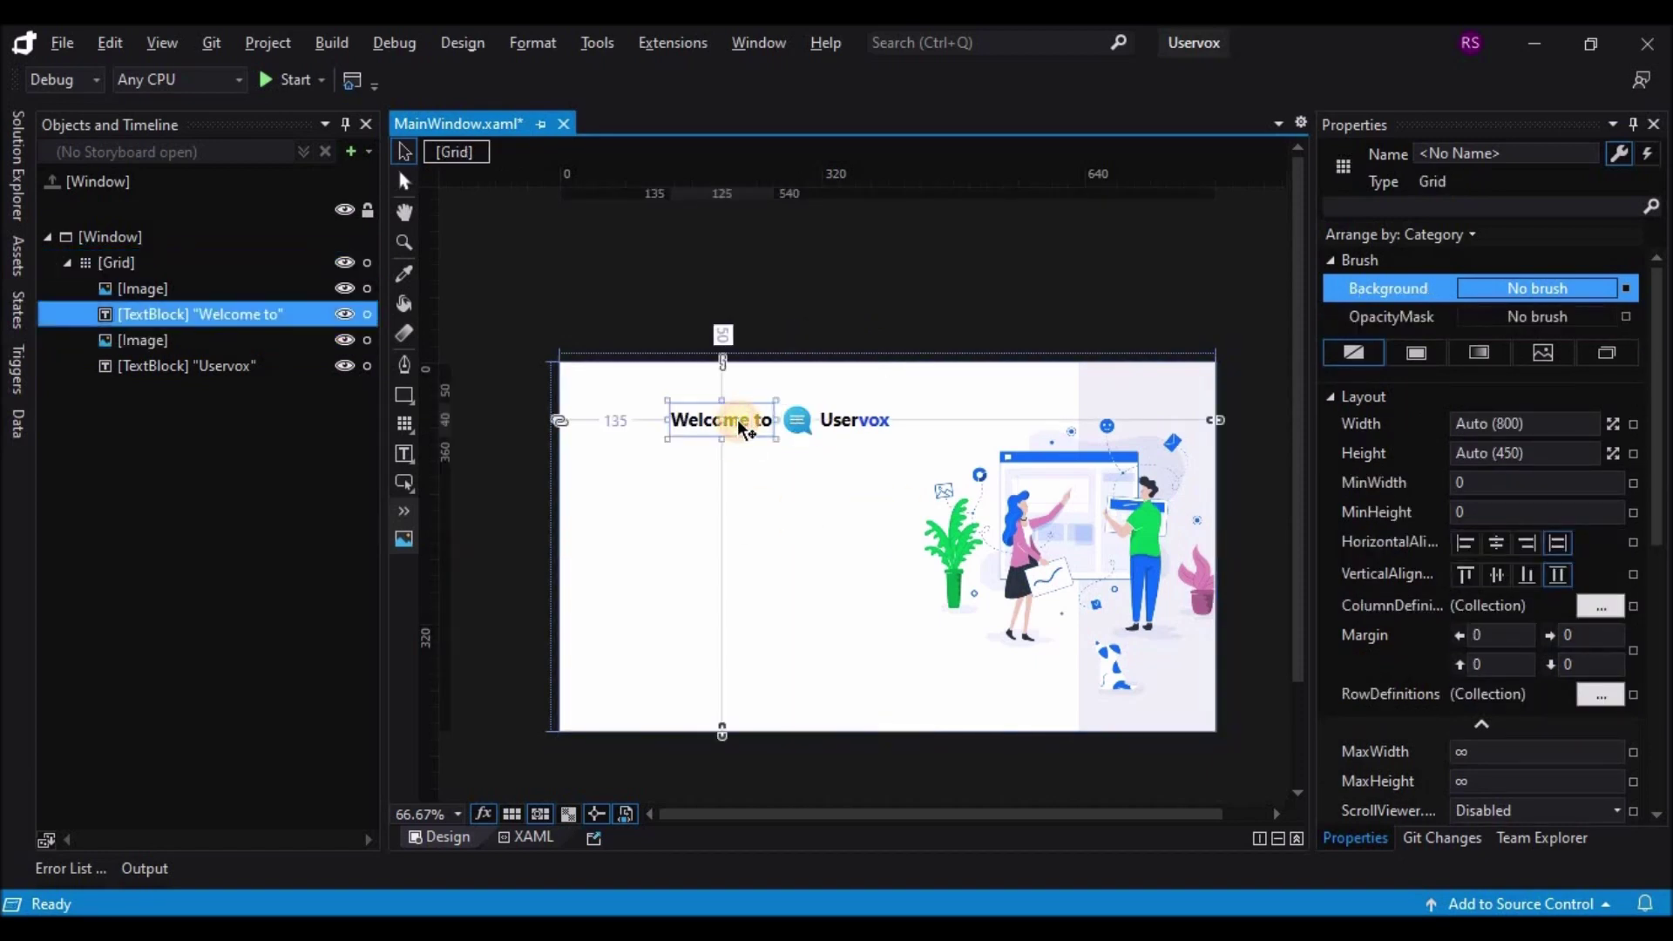
left_click_drag(745, 433, 745, 470)
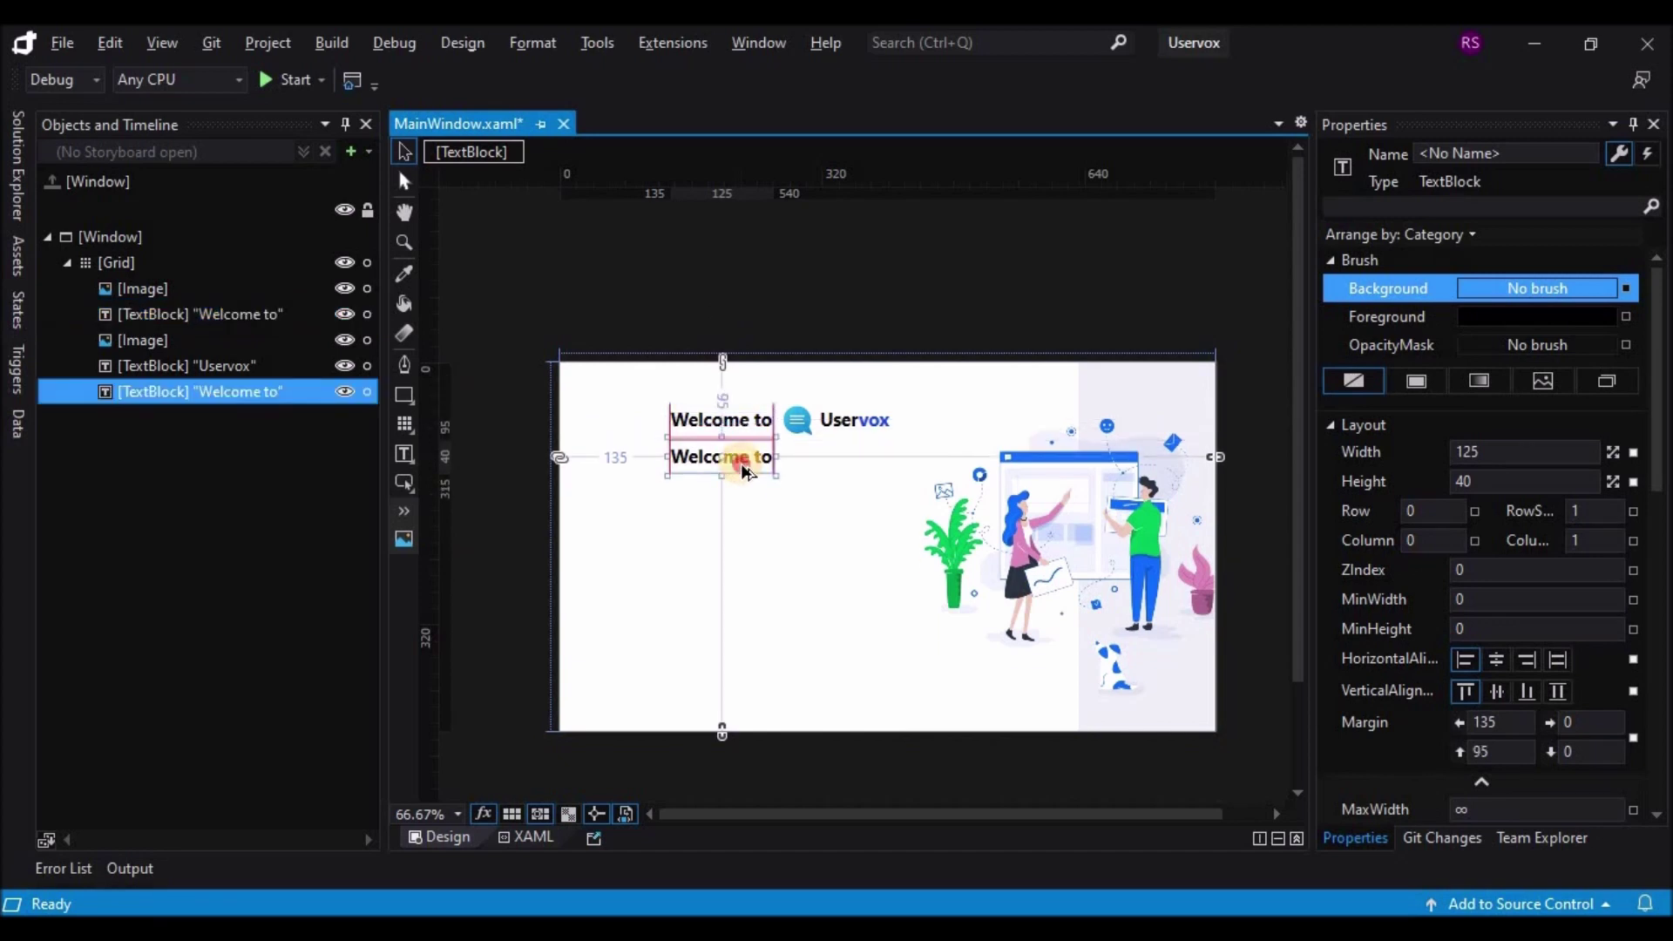
left_click_drag(878, 456, 892, 457)
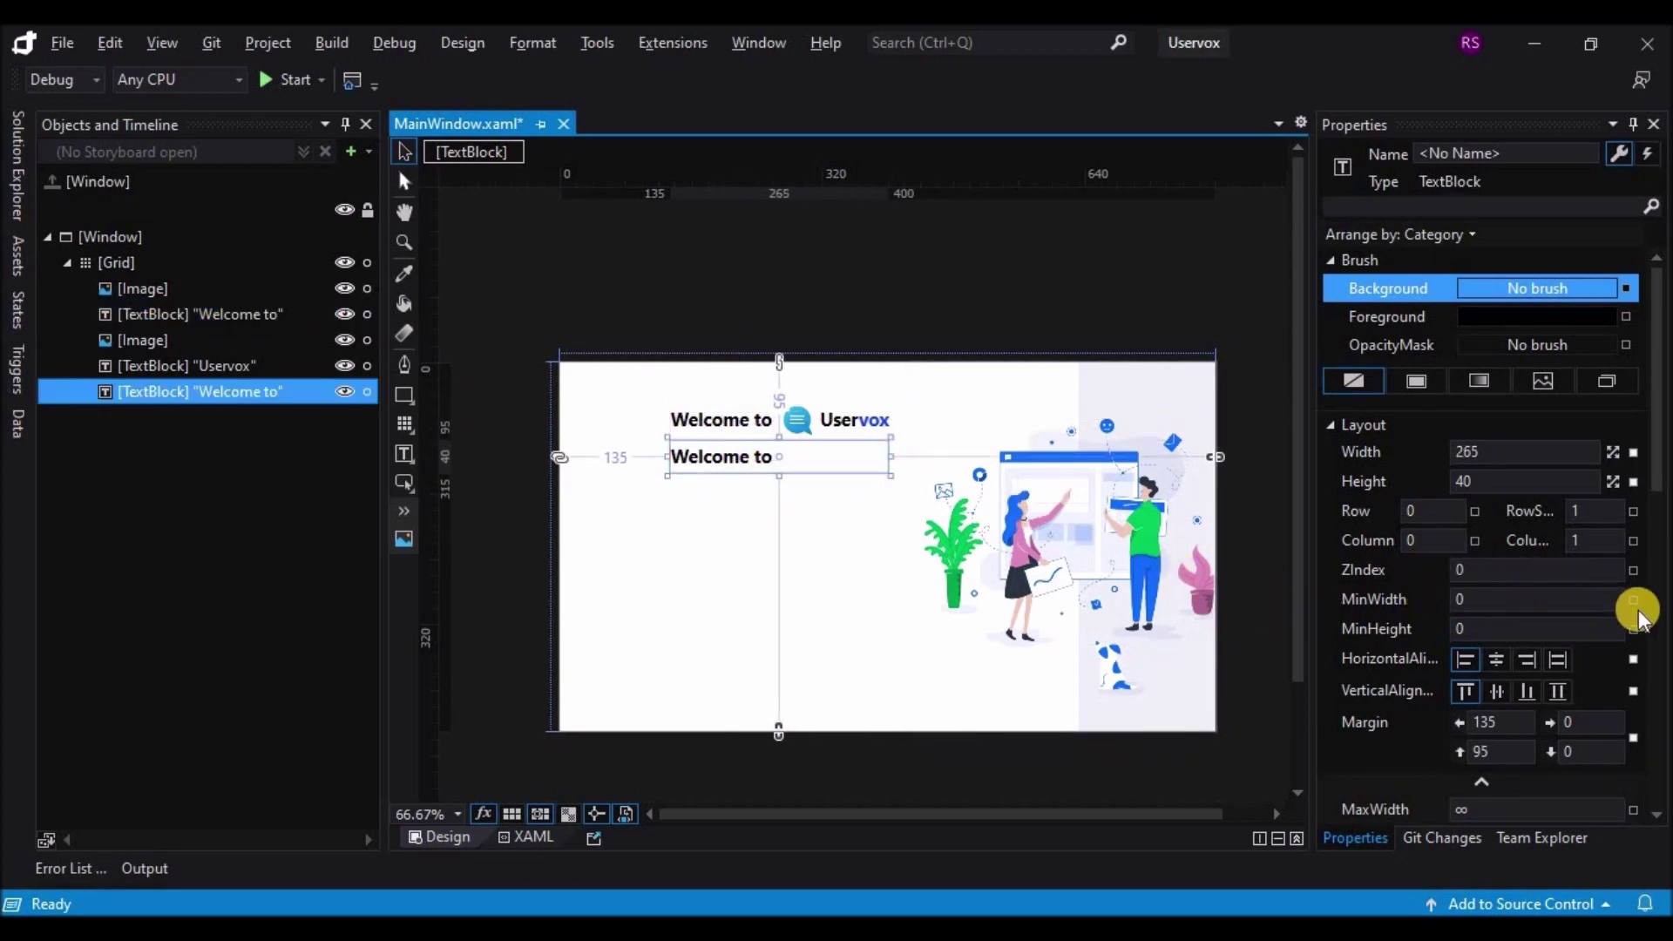
scroll(1612, 602, "down", 5)
scroll(1612, 610, "down", 3)
left_click(1567, 579)
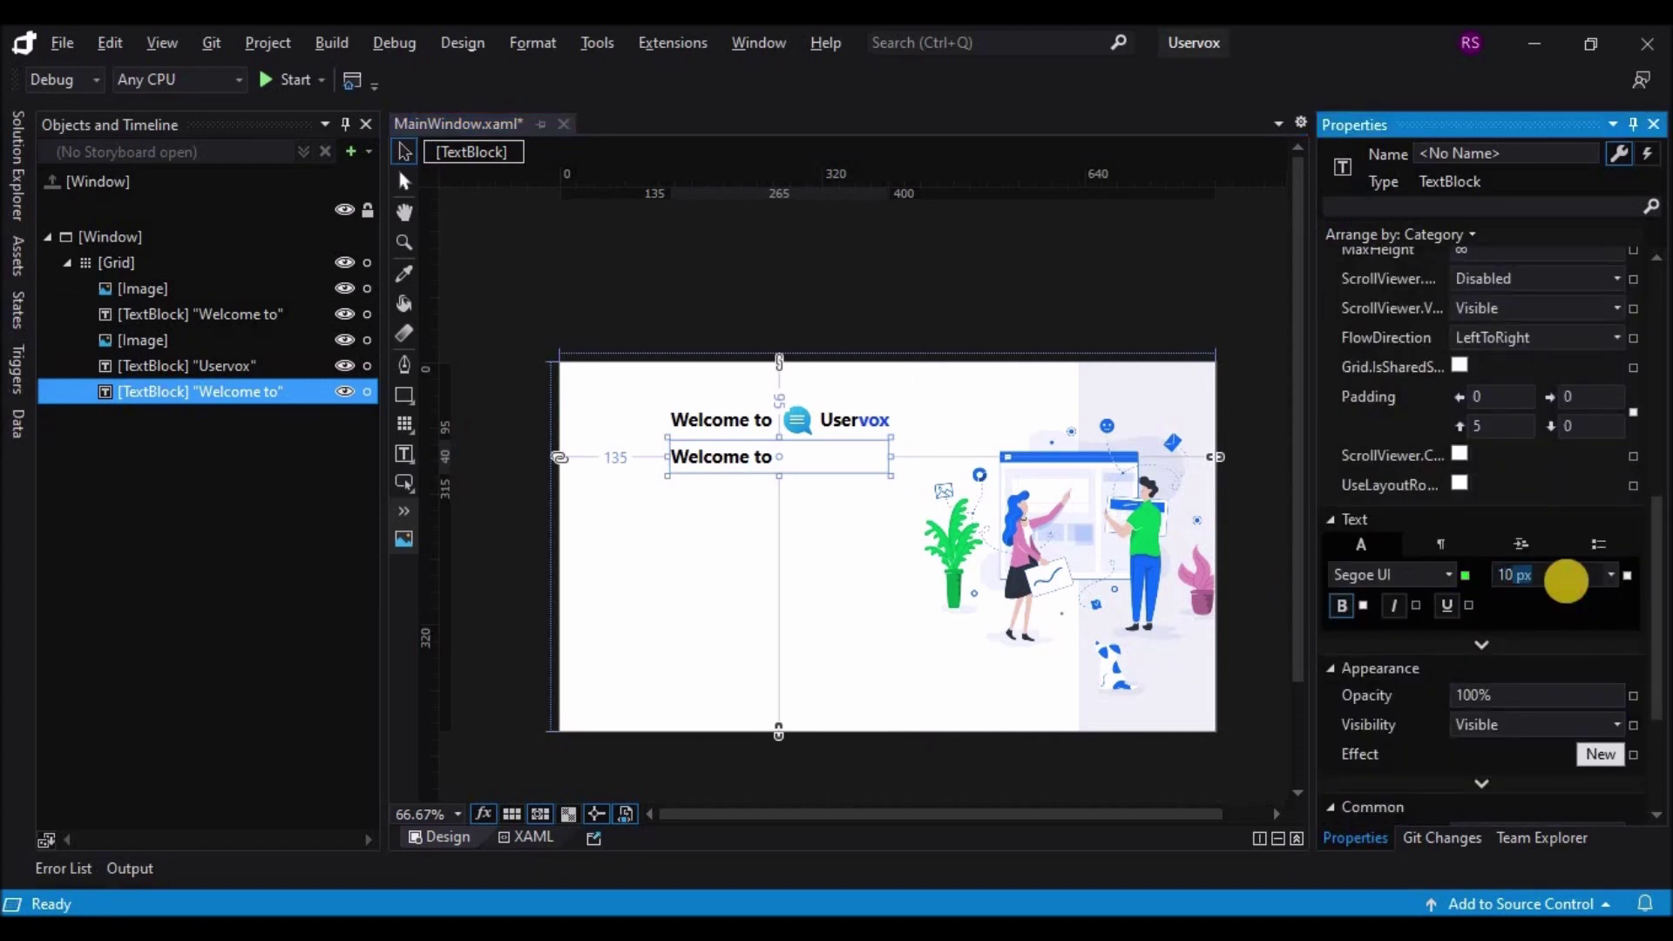
key("Return")
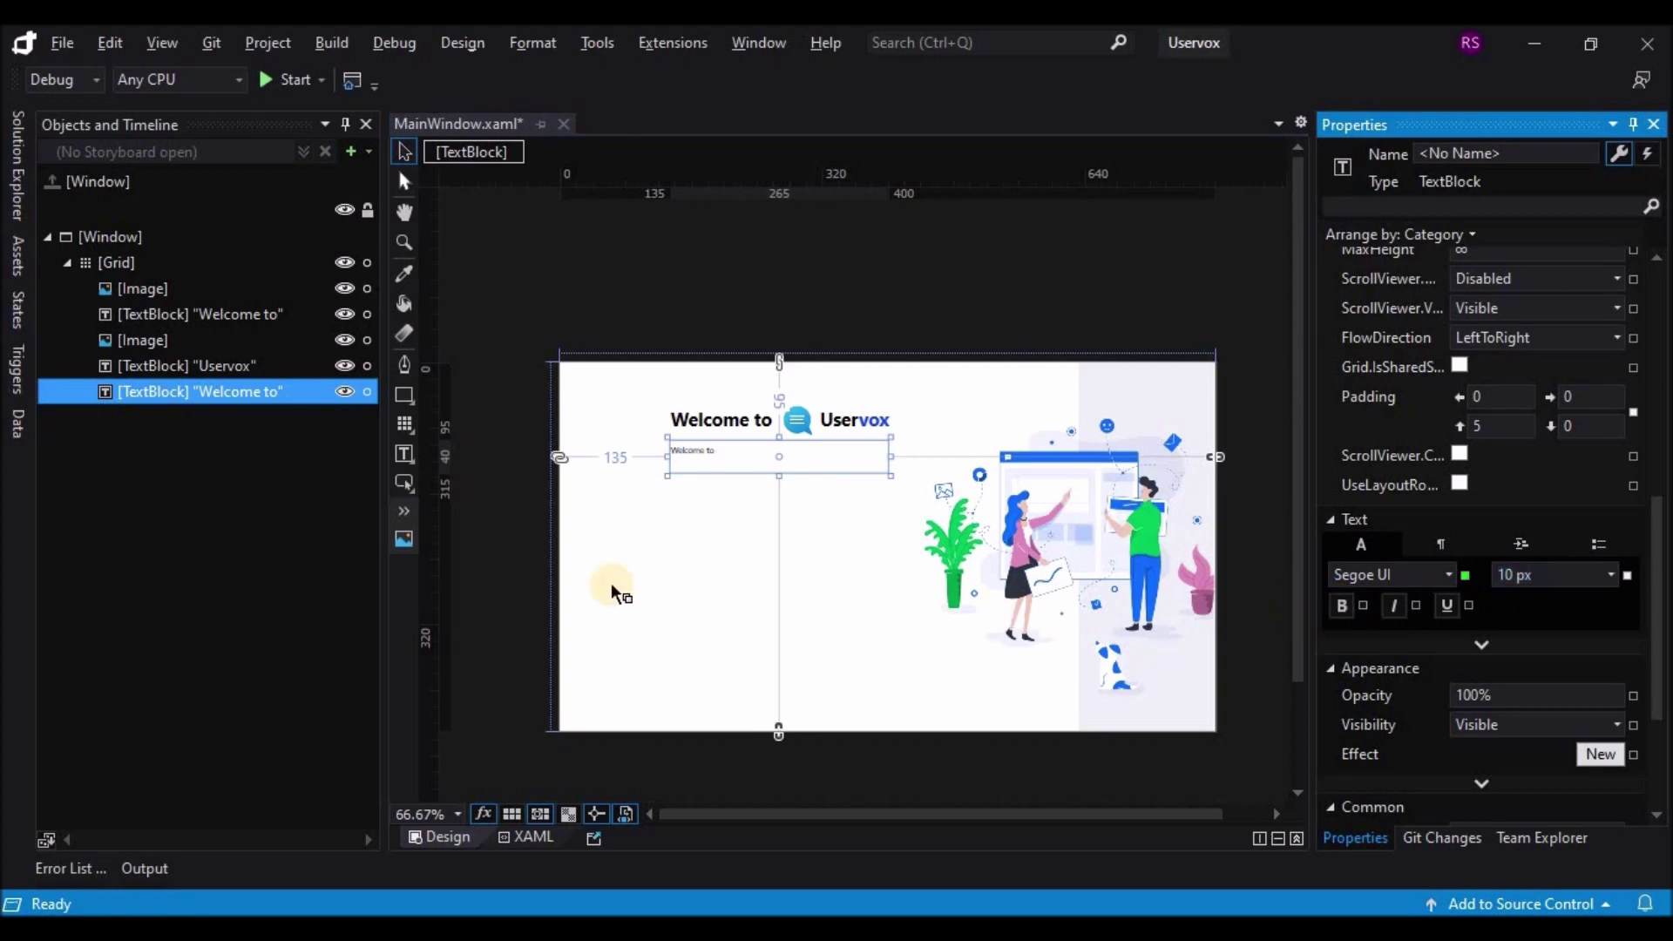
scroll(713, 583, "up", 1)
Step: Retype the copy as 'Continue to create impressive forms, receiving useful data' and centre it
left_click(715, 385)
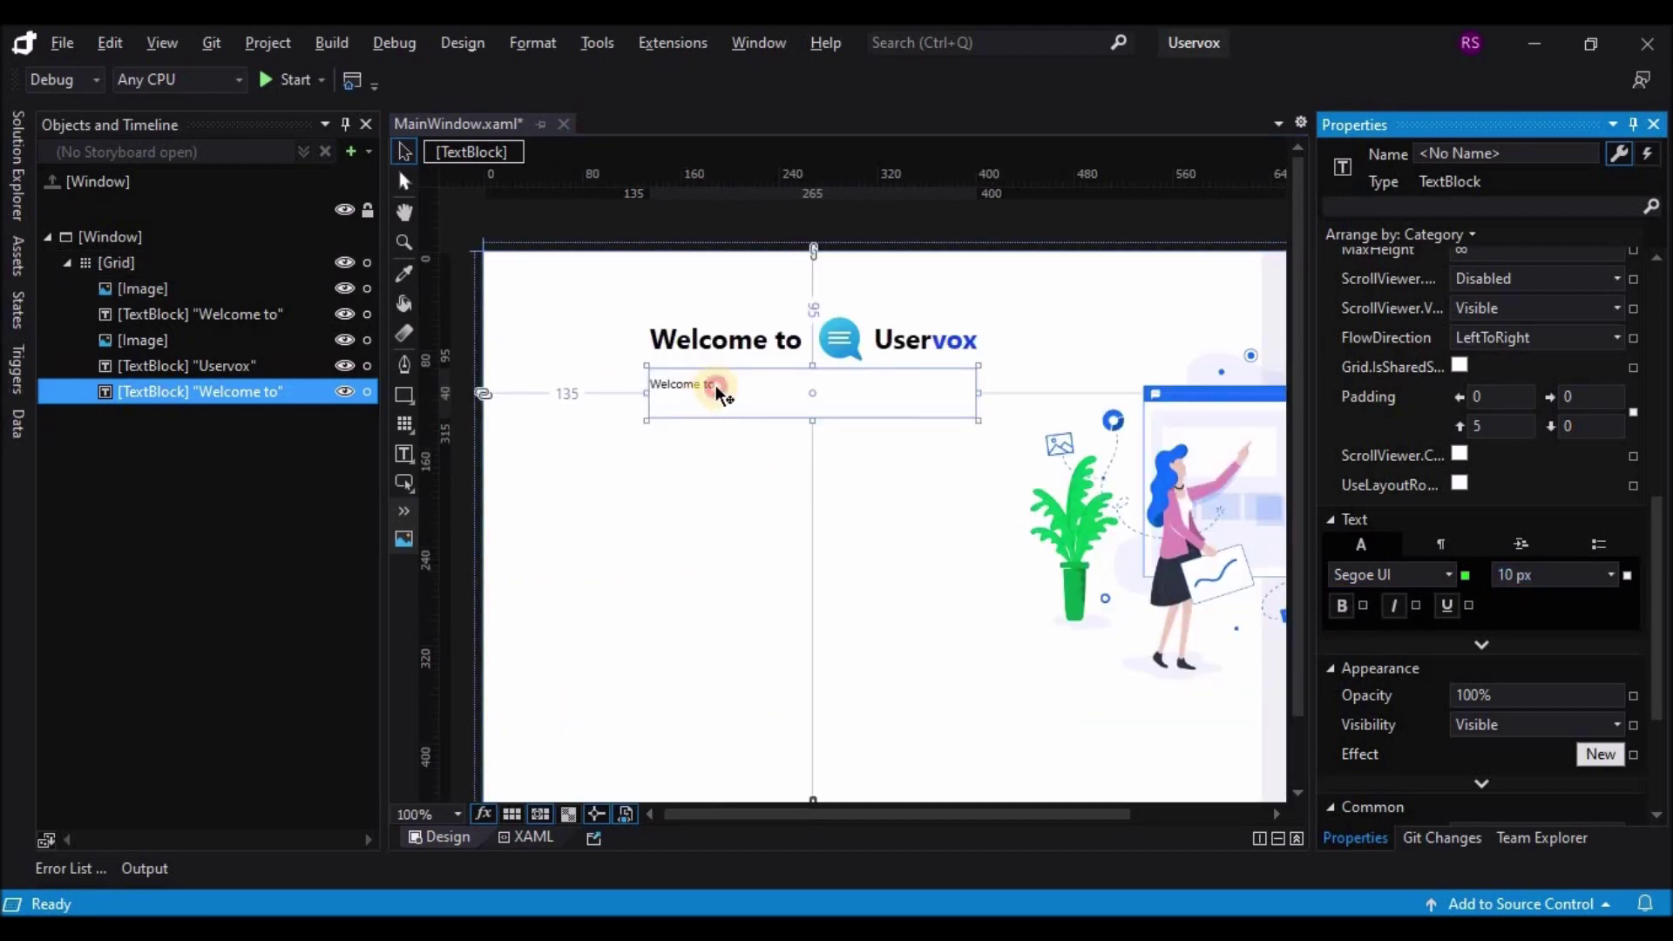
double_click(716, 386)
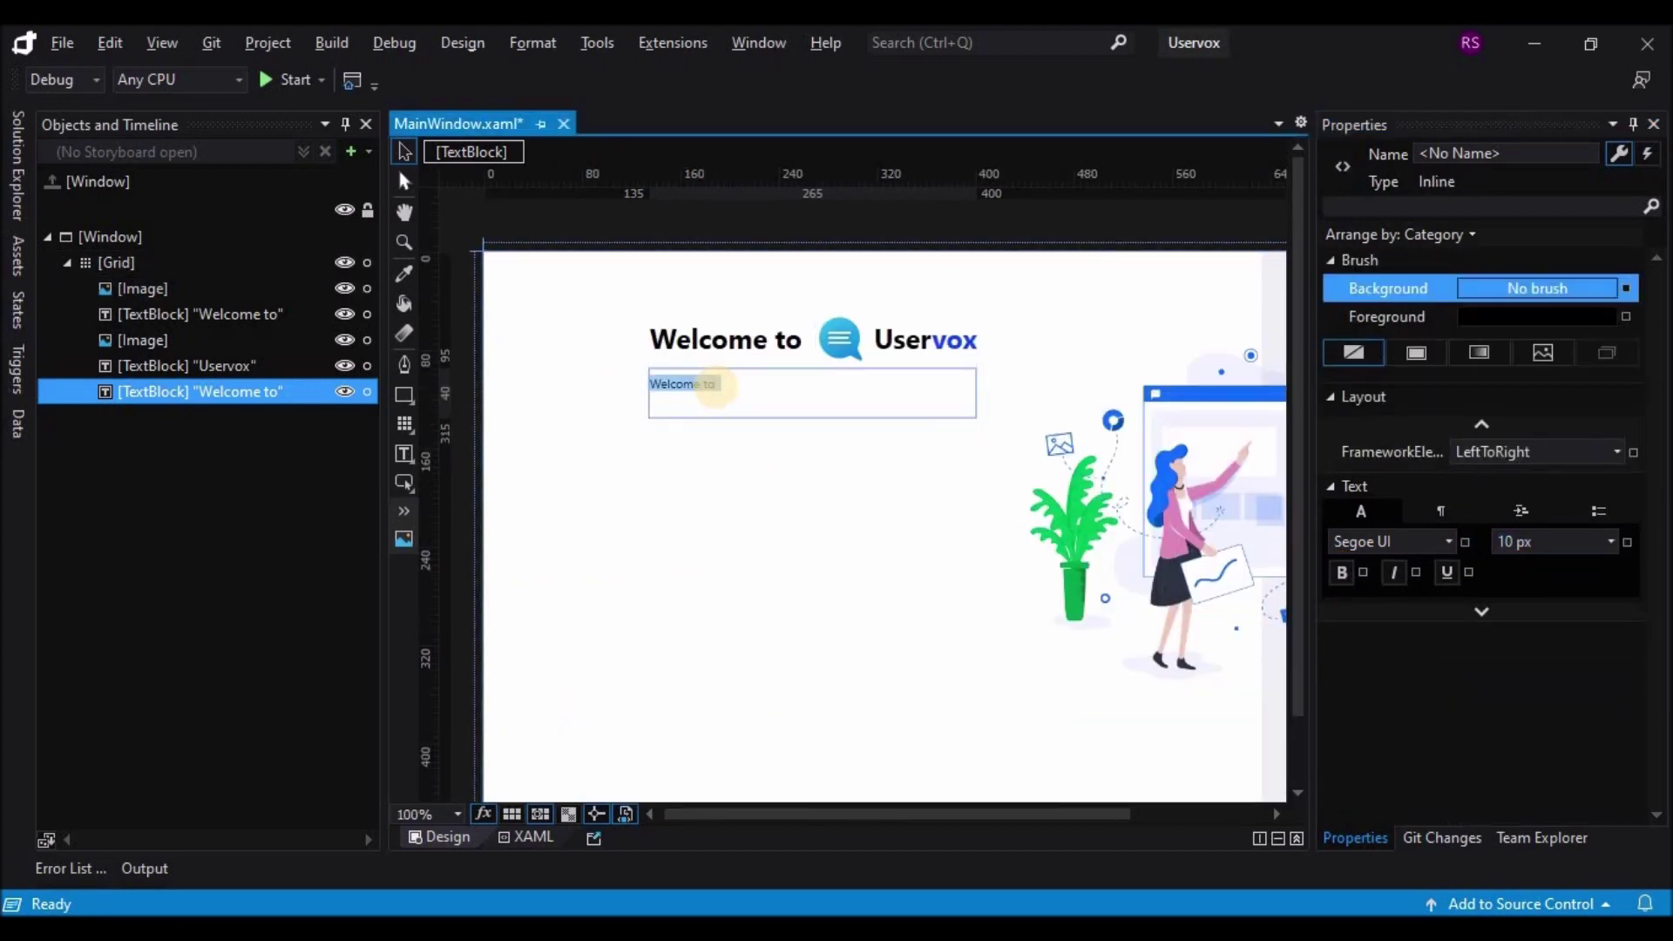
type("Continu")
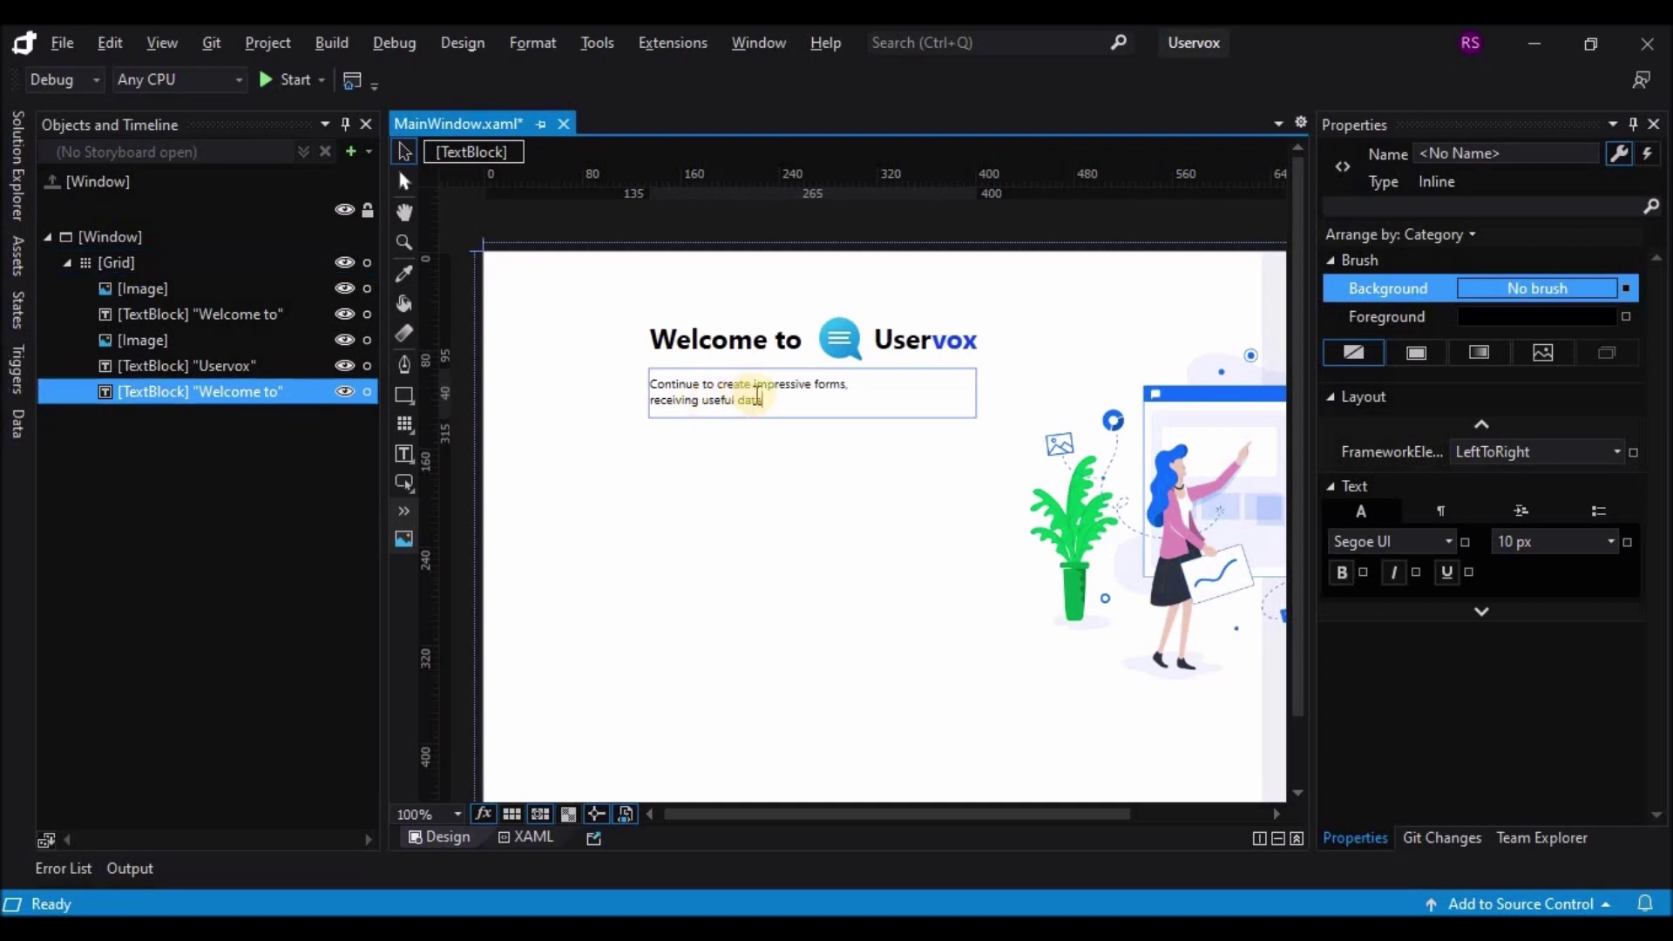
left_click_drag(636, 384, 1287, 399)
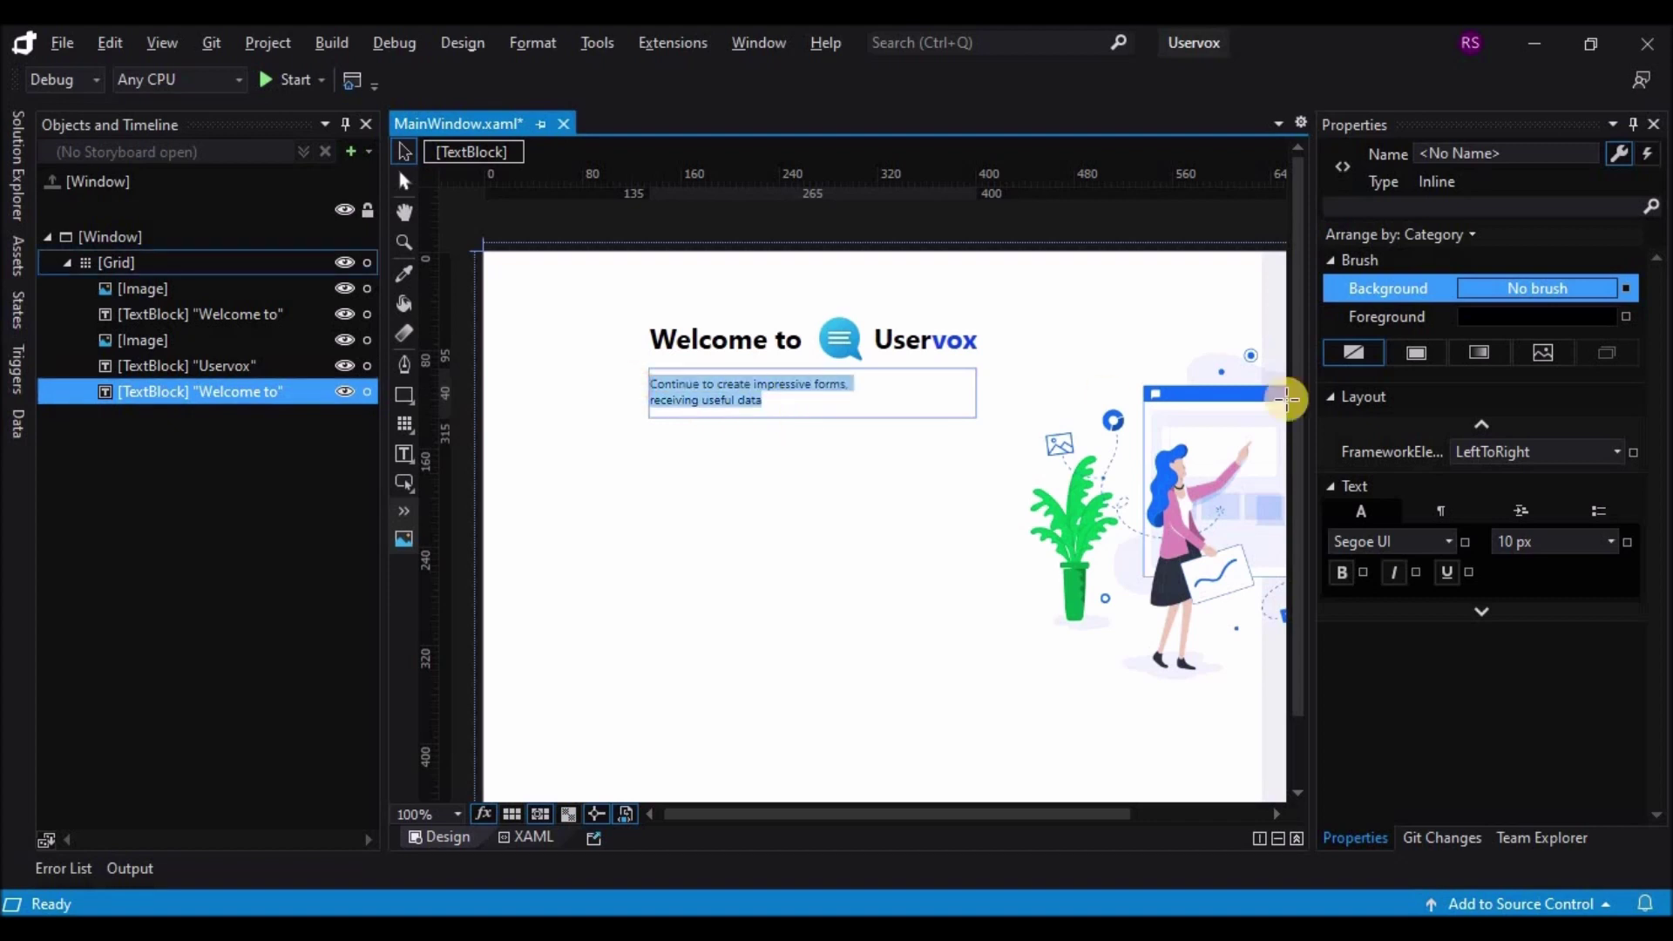
left_click(1438, 511)
left_click(1564, 572)
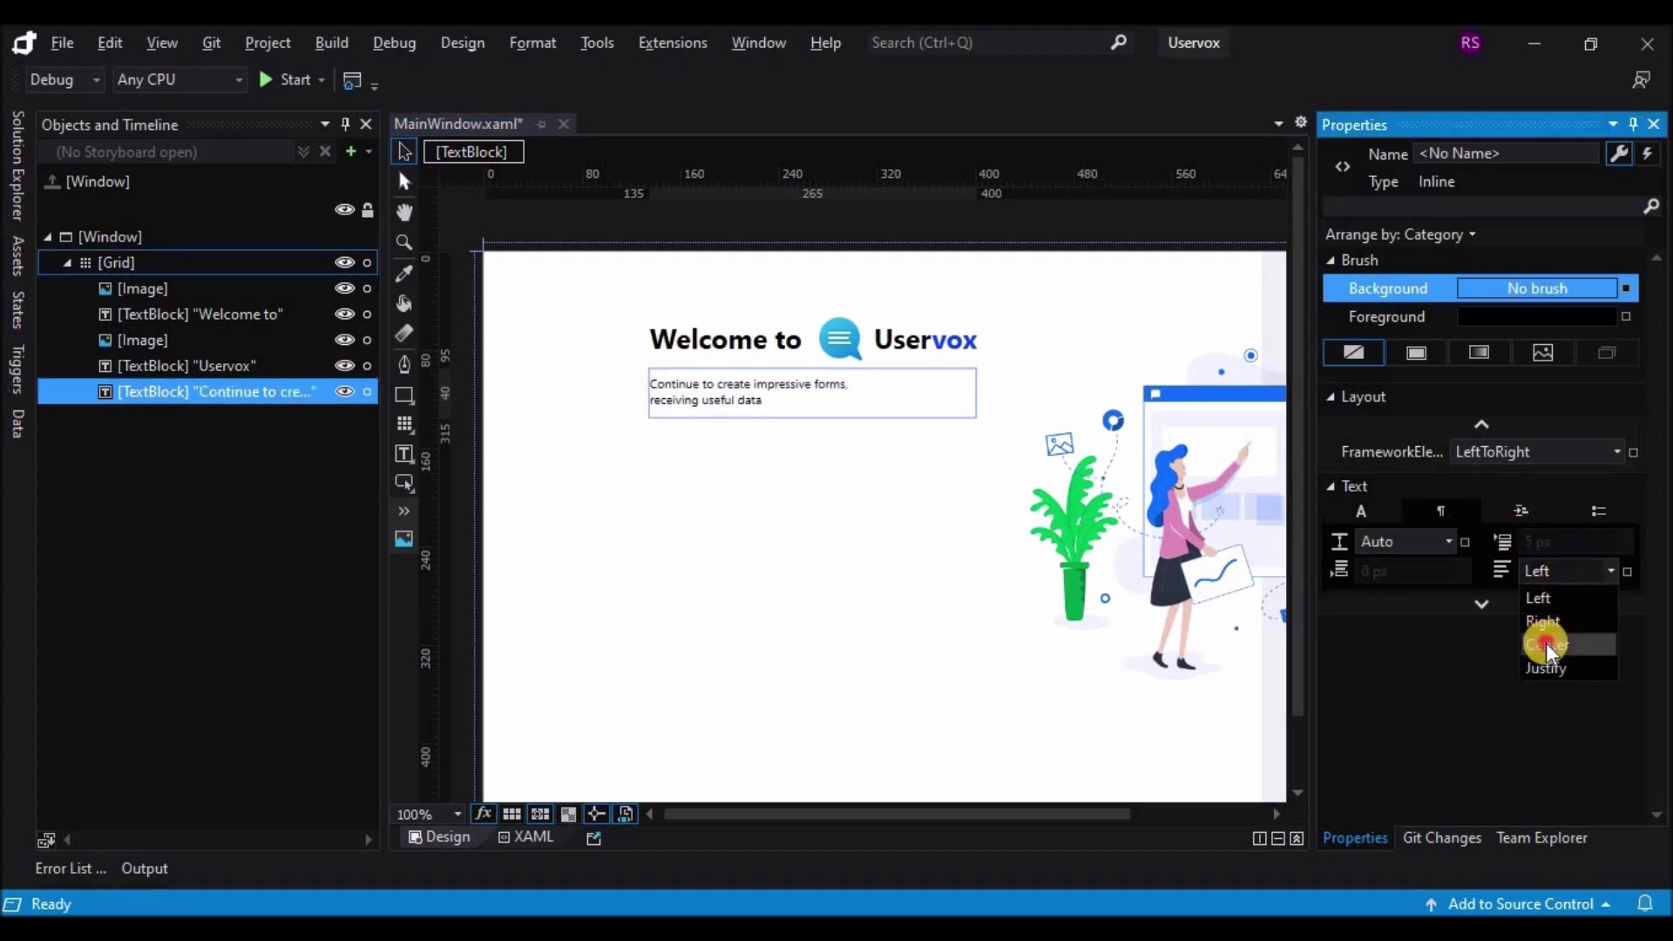
left_click(1546, 642)
Step: Set the subtitle's font size to 12 px
left_click(1363, 509)
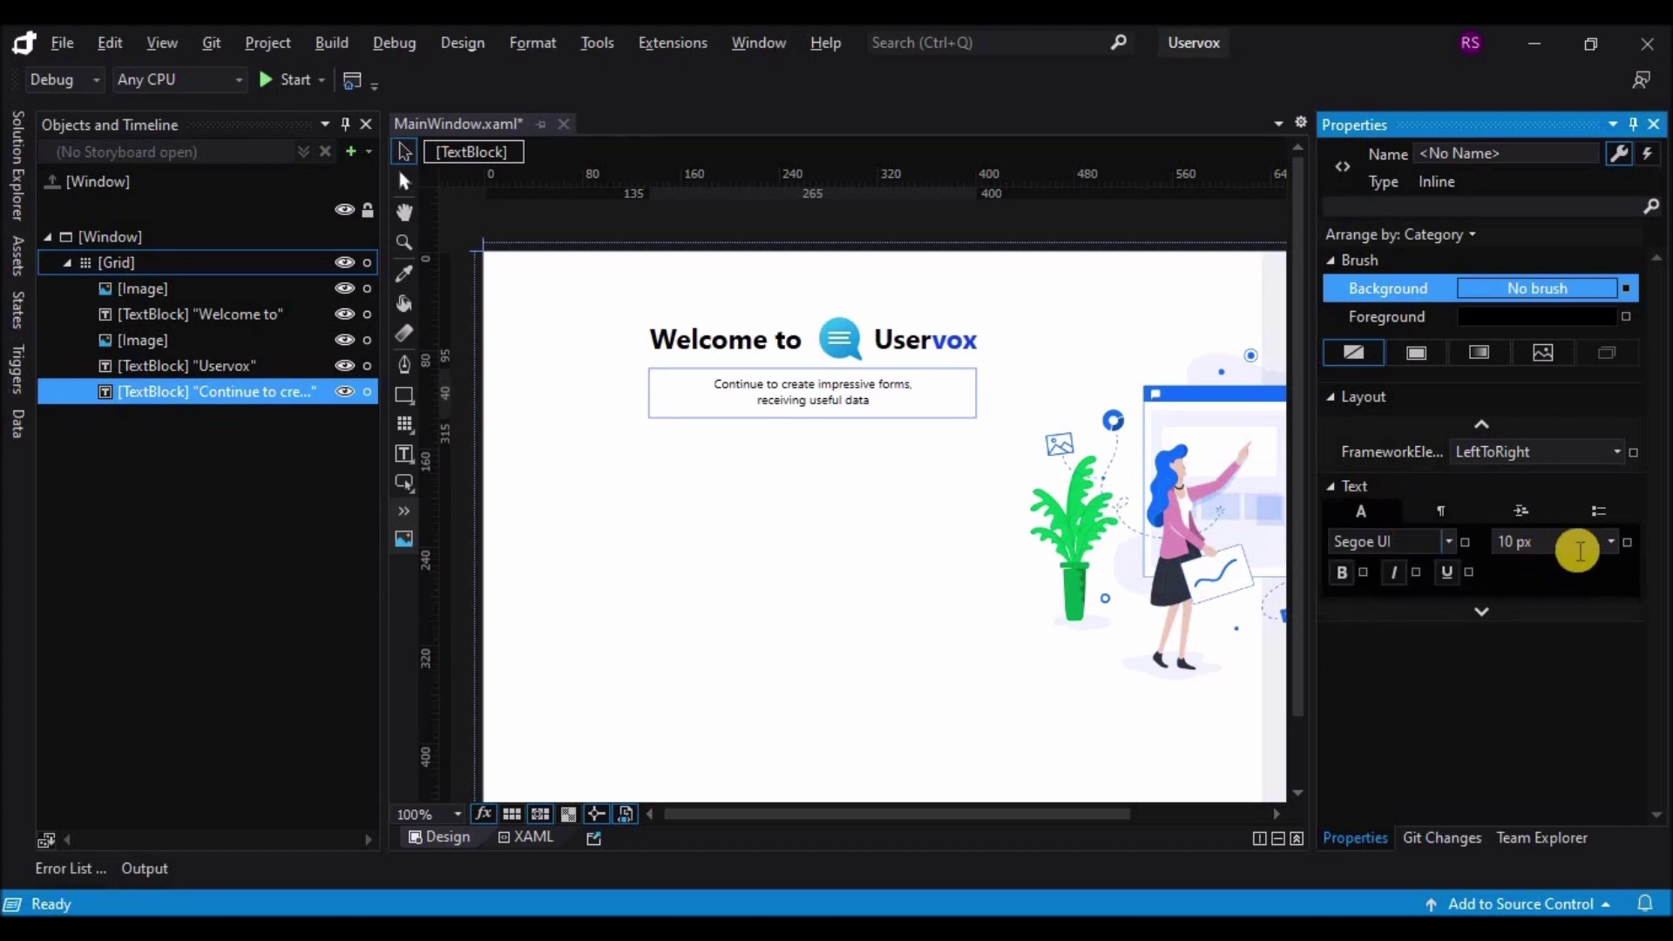
left_click(1588, 542)
left_click(1607, 546)
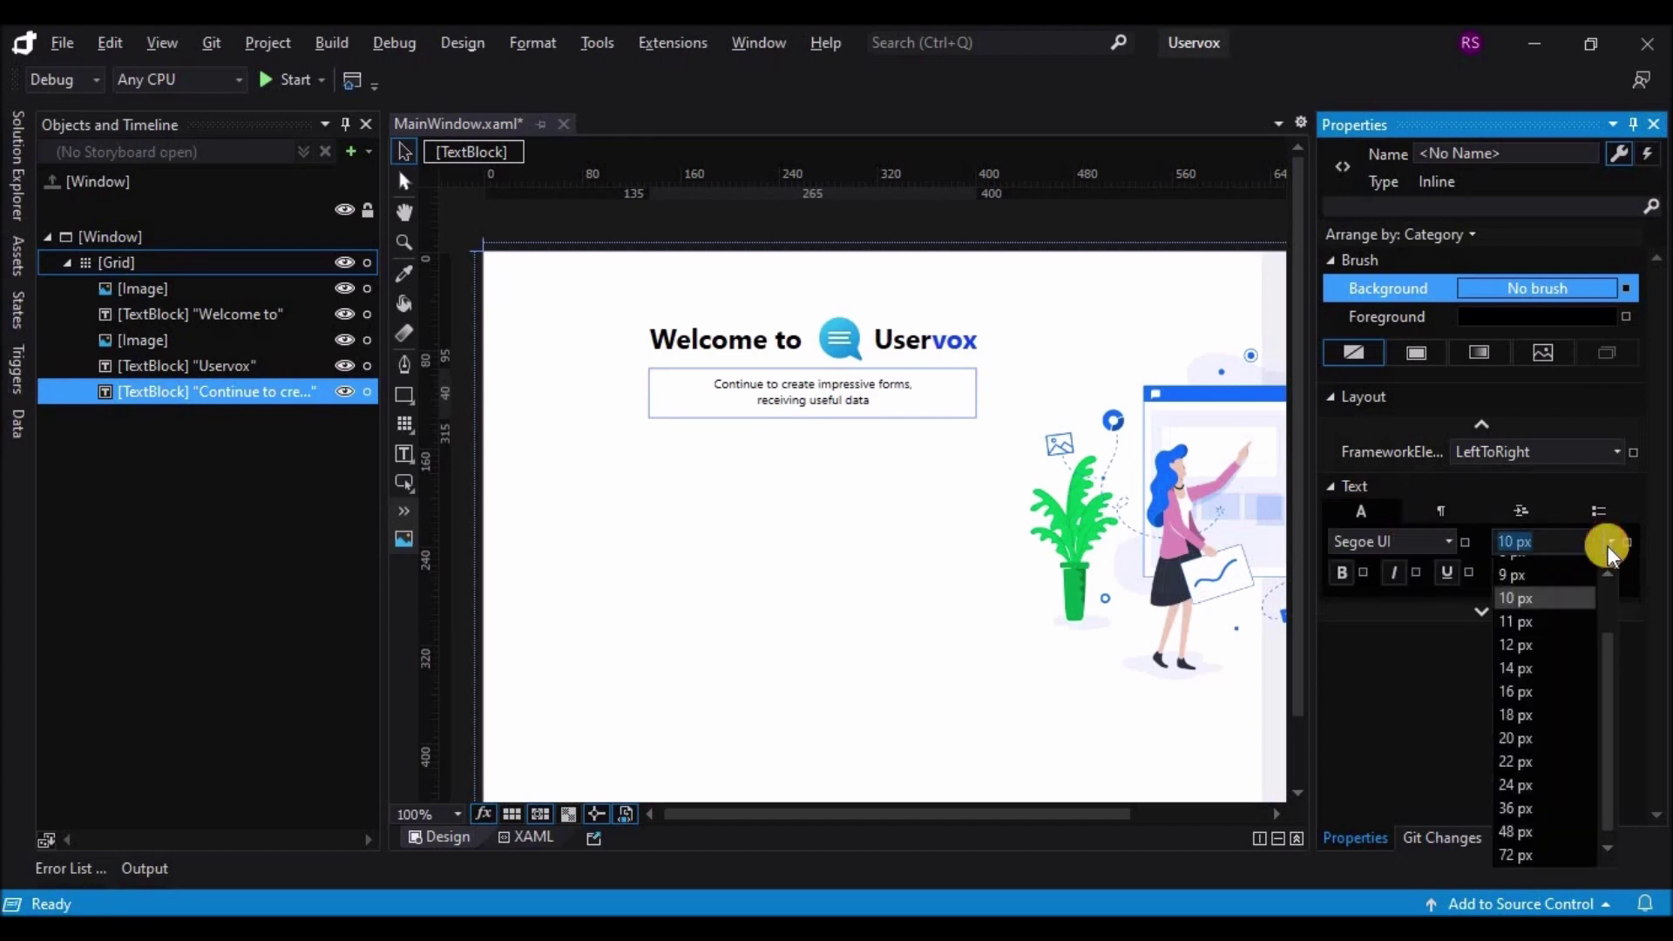
left_click(1544, 641)
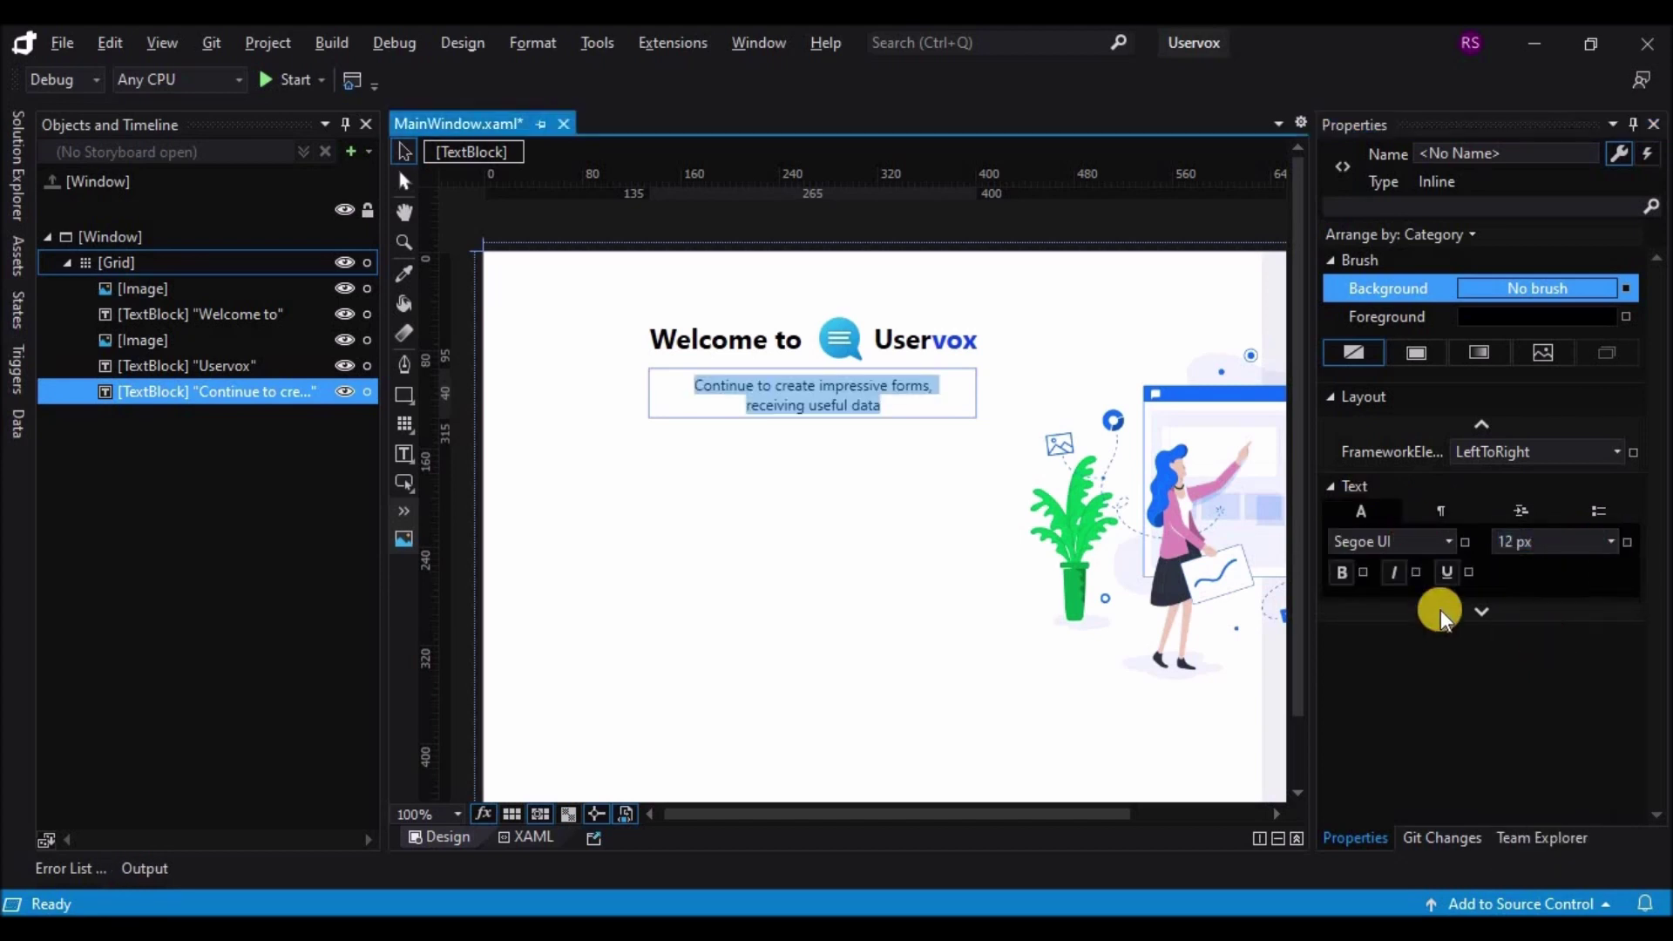
left_click(863, 441)
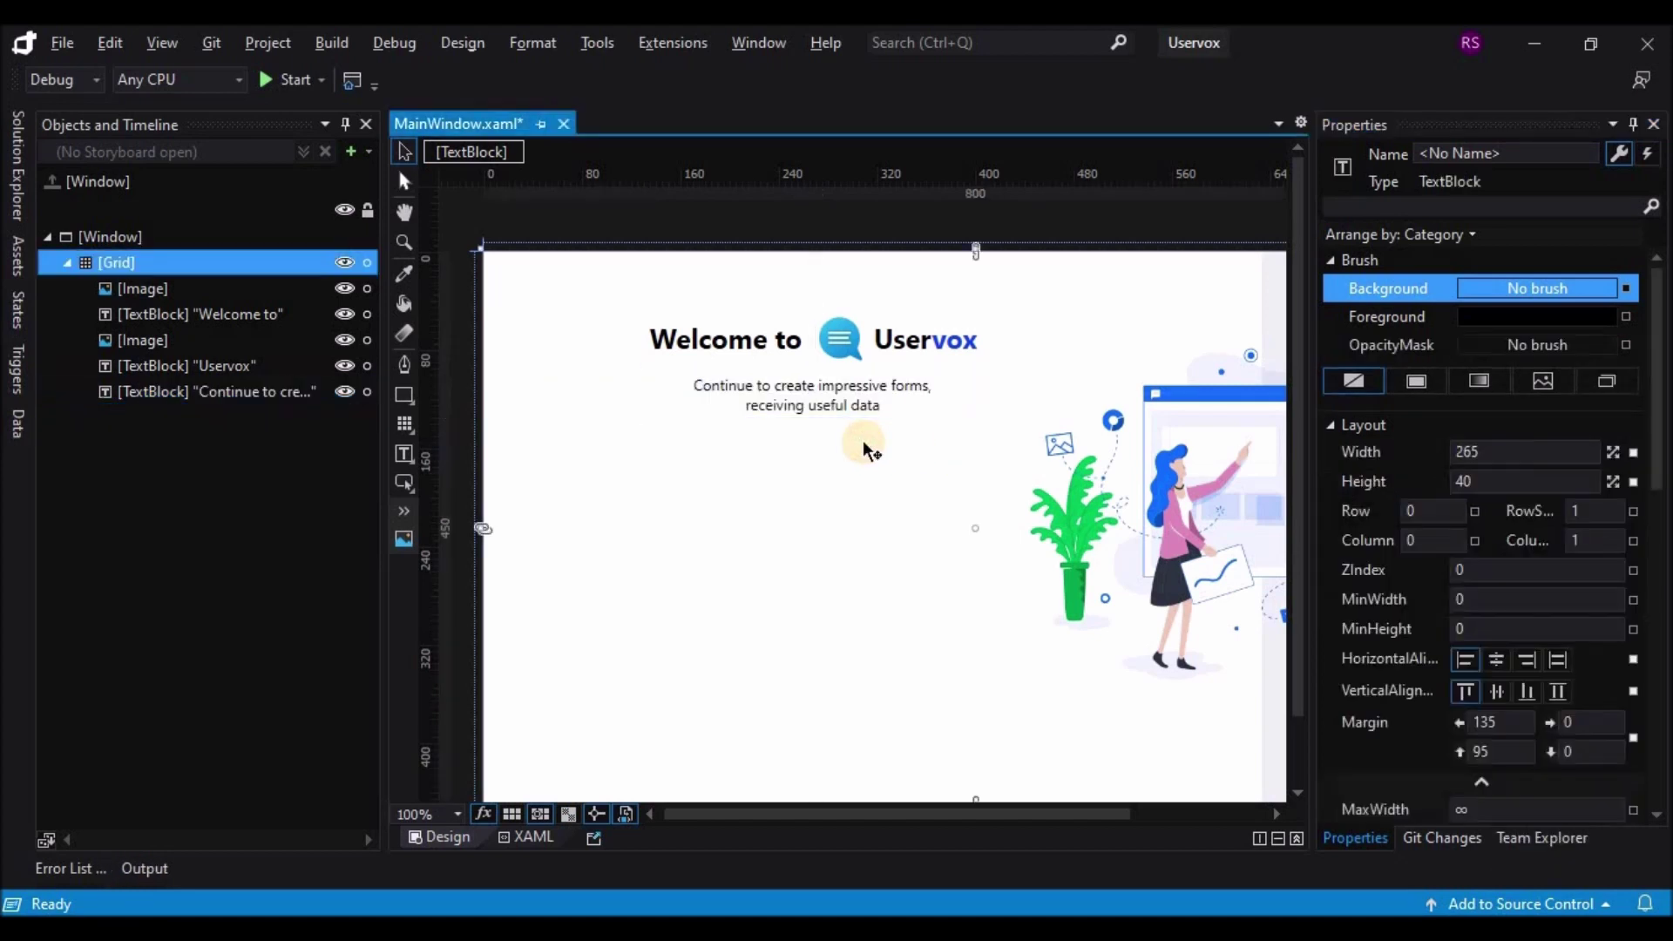
left_click(819, 408)
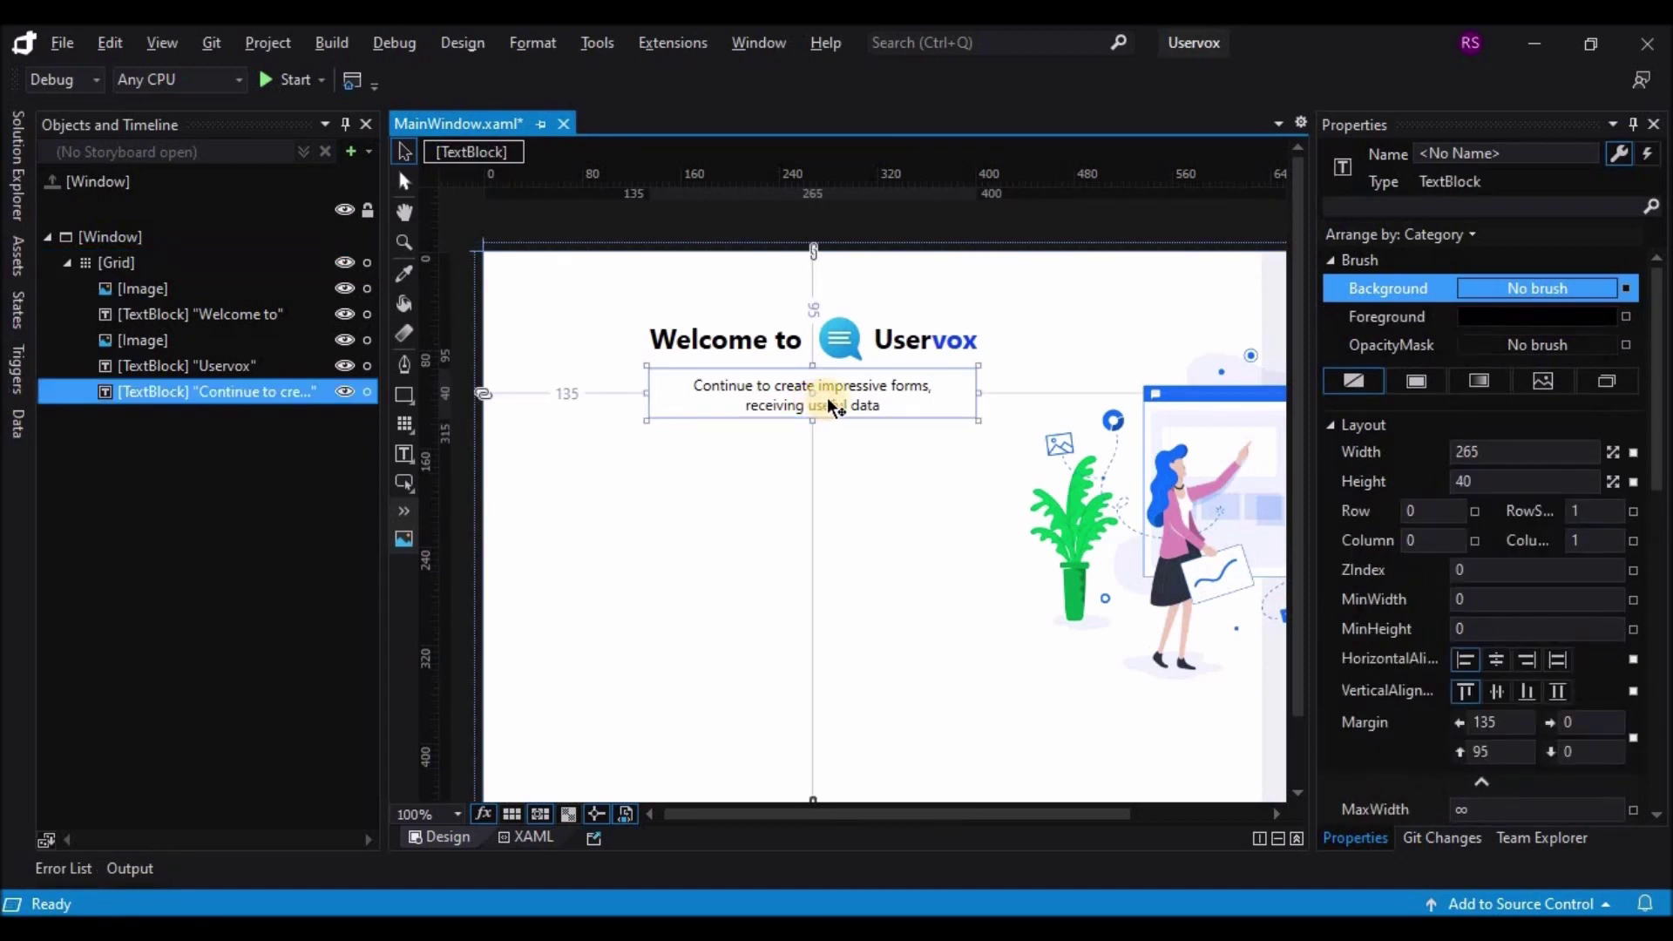
Step: Duplicate the subtitle further down, retype it as 'Login In', make it bold and resize it
left_click_drag(833, 399, 840, 468)
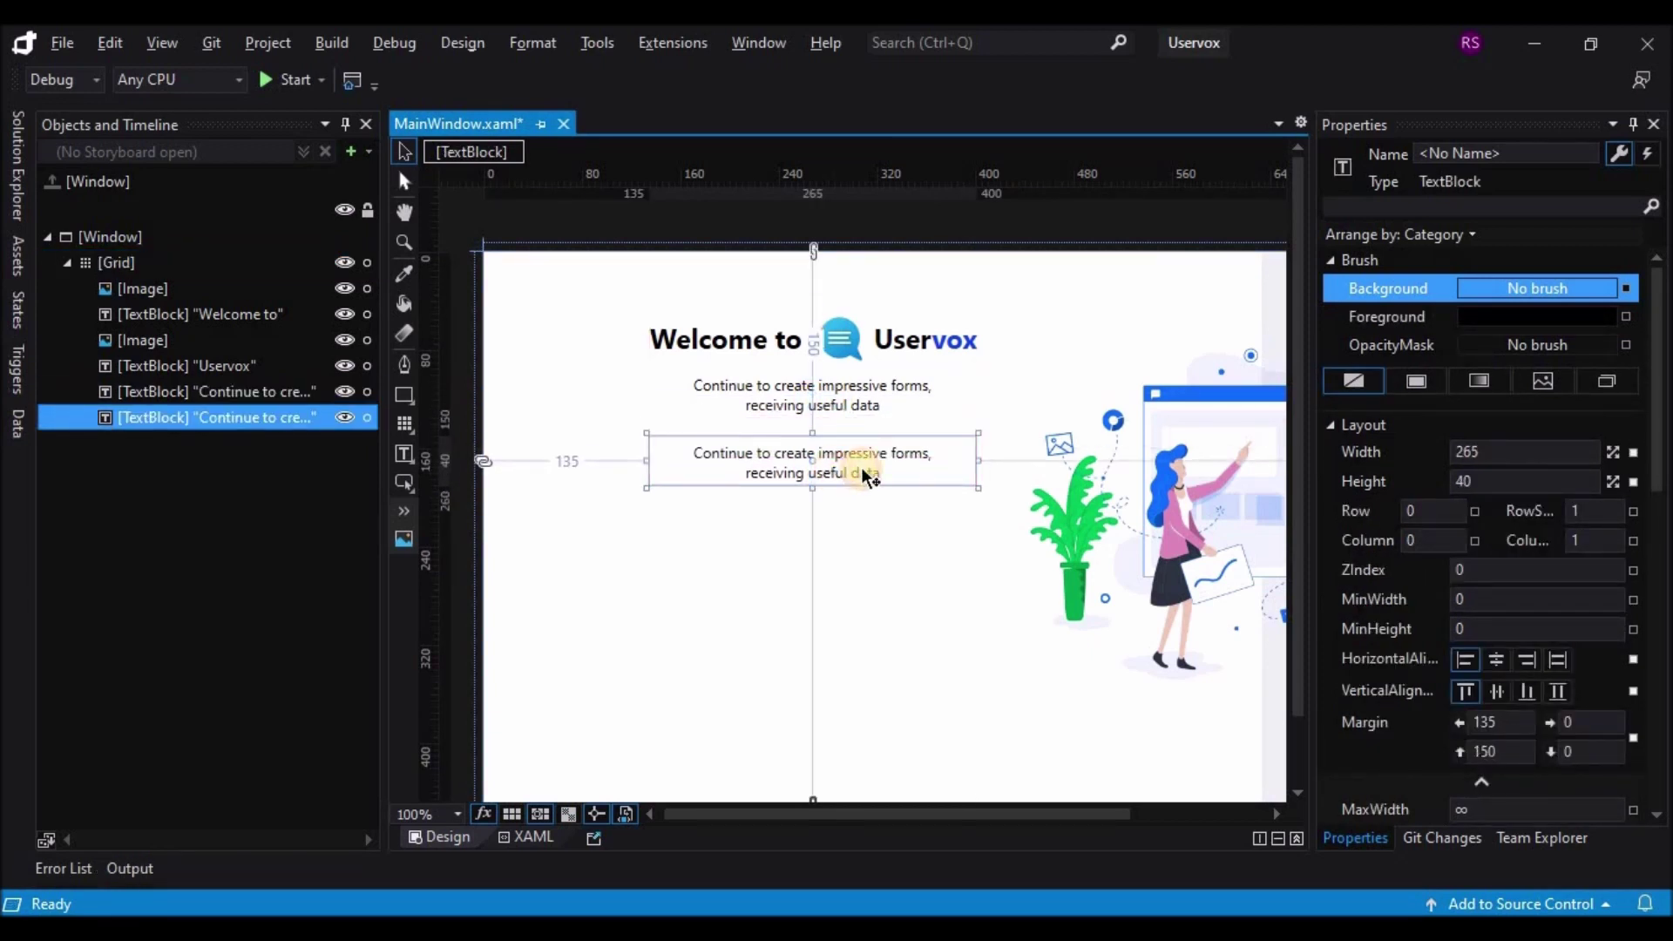
double_click(864, 475)
type("LO")
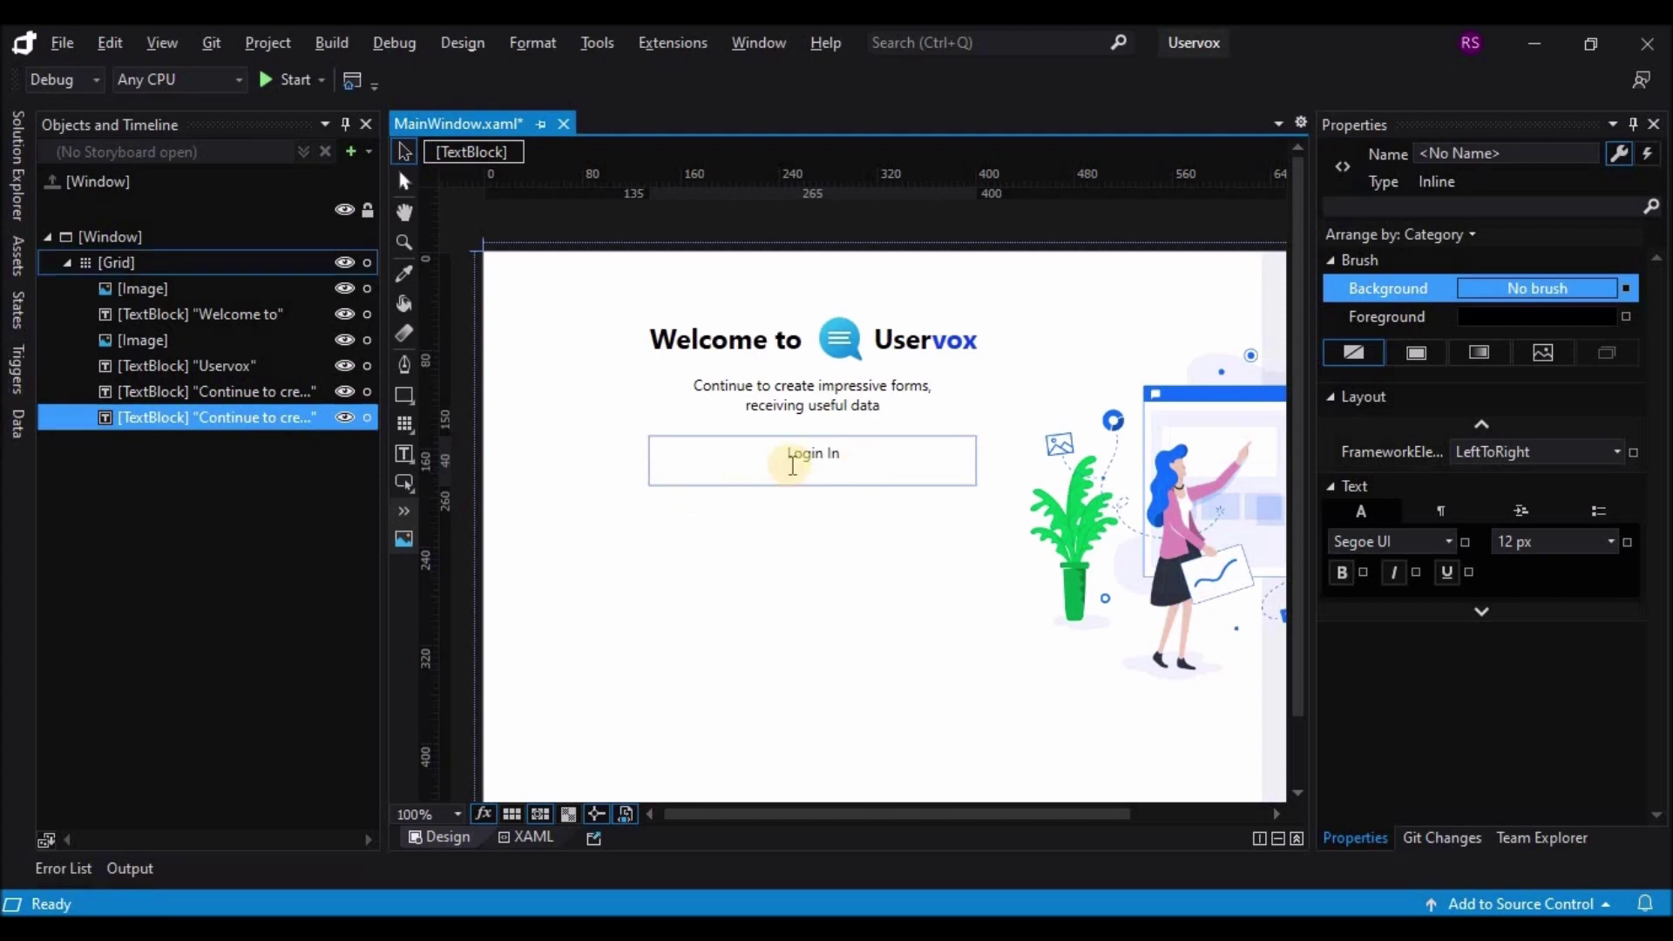
left_click_drag(838, 452, 788, 451)
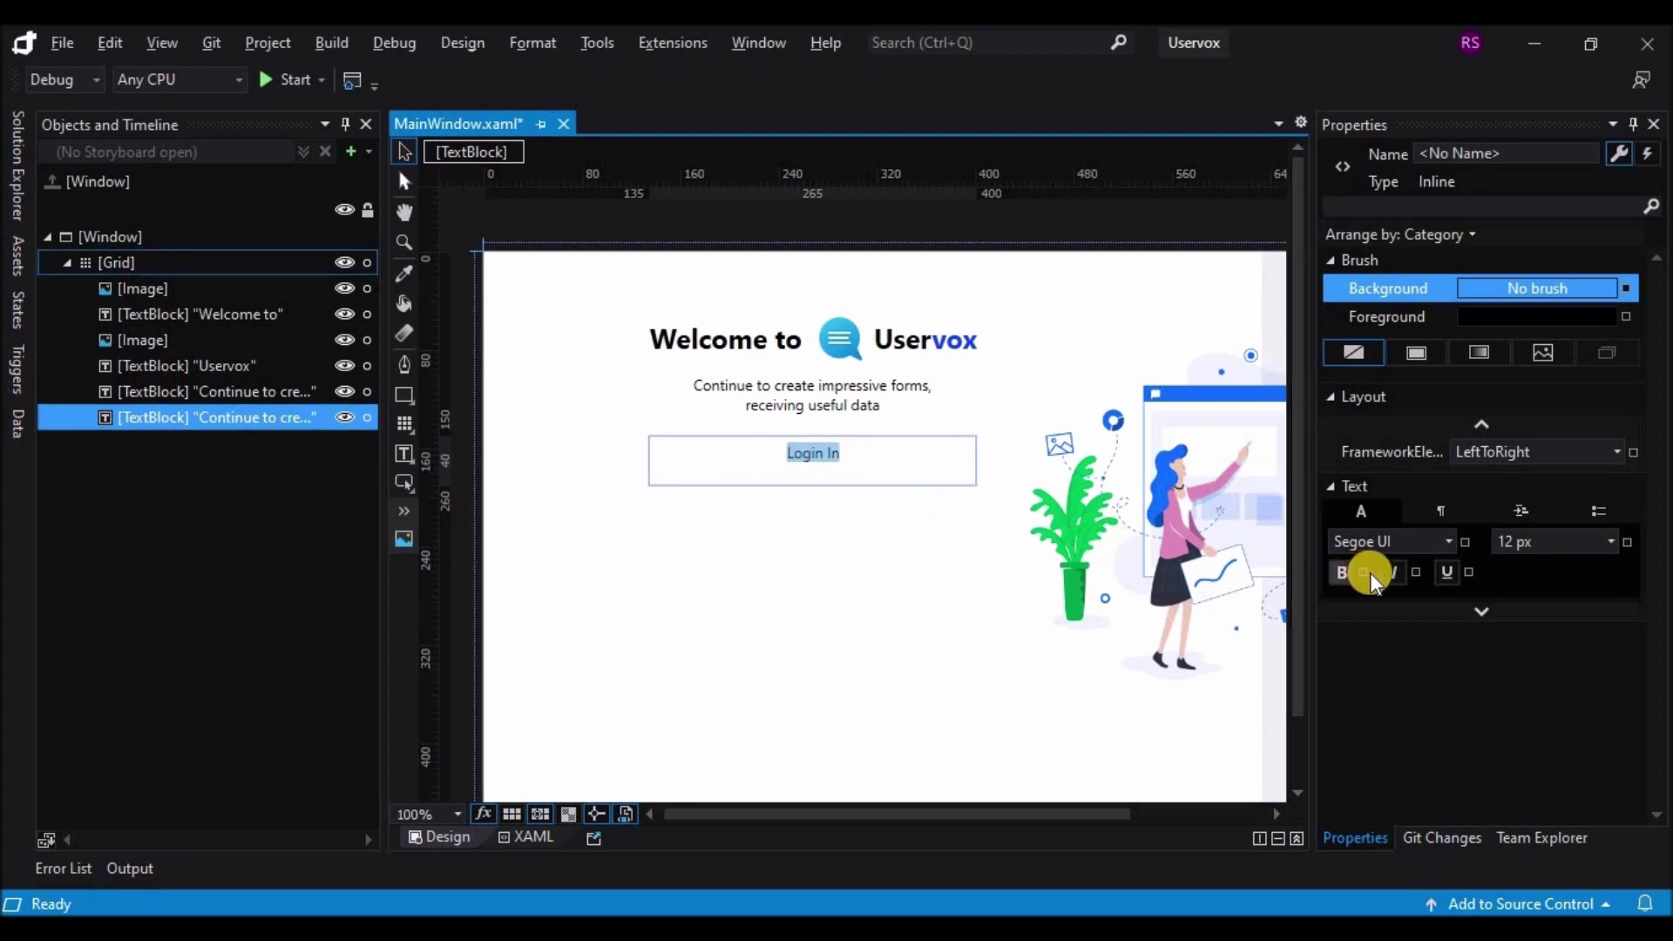
left_click(1339, 573)
left_click(1611, 542)
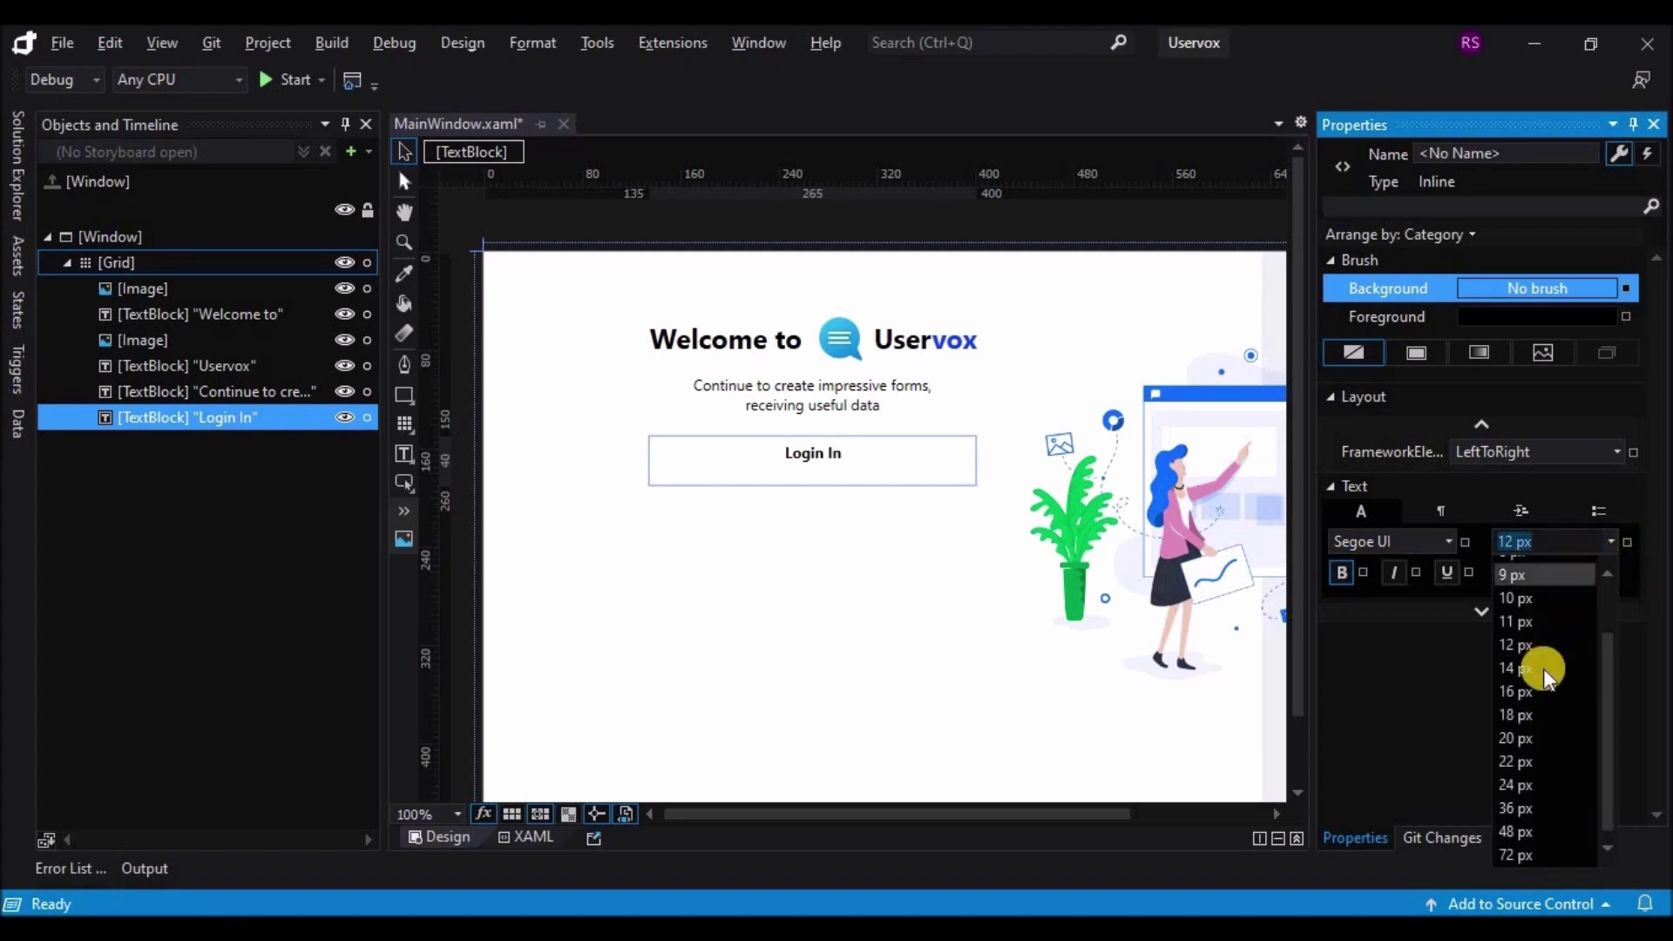
left_click(1545, 669)
left_click(842, 577)
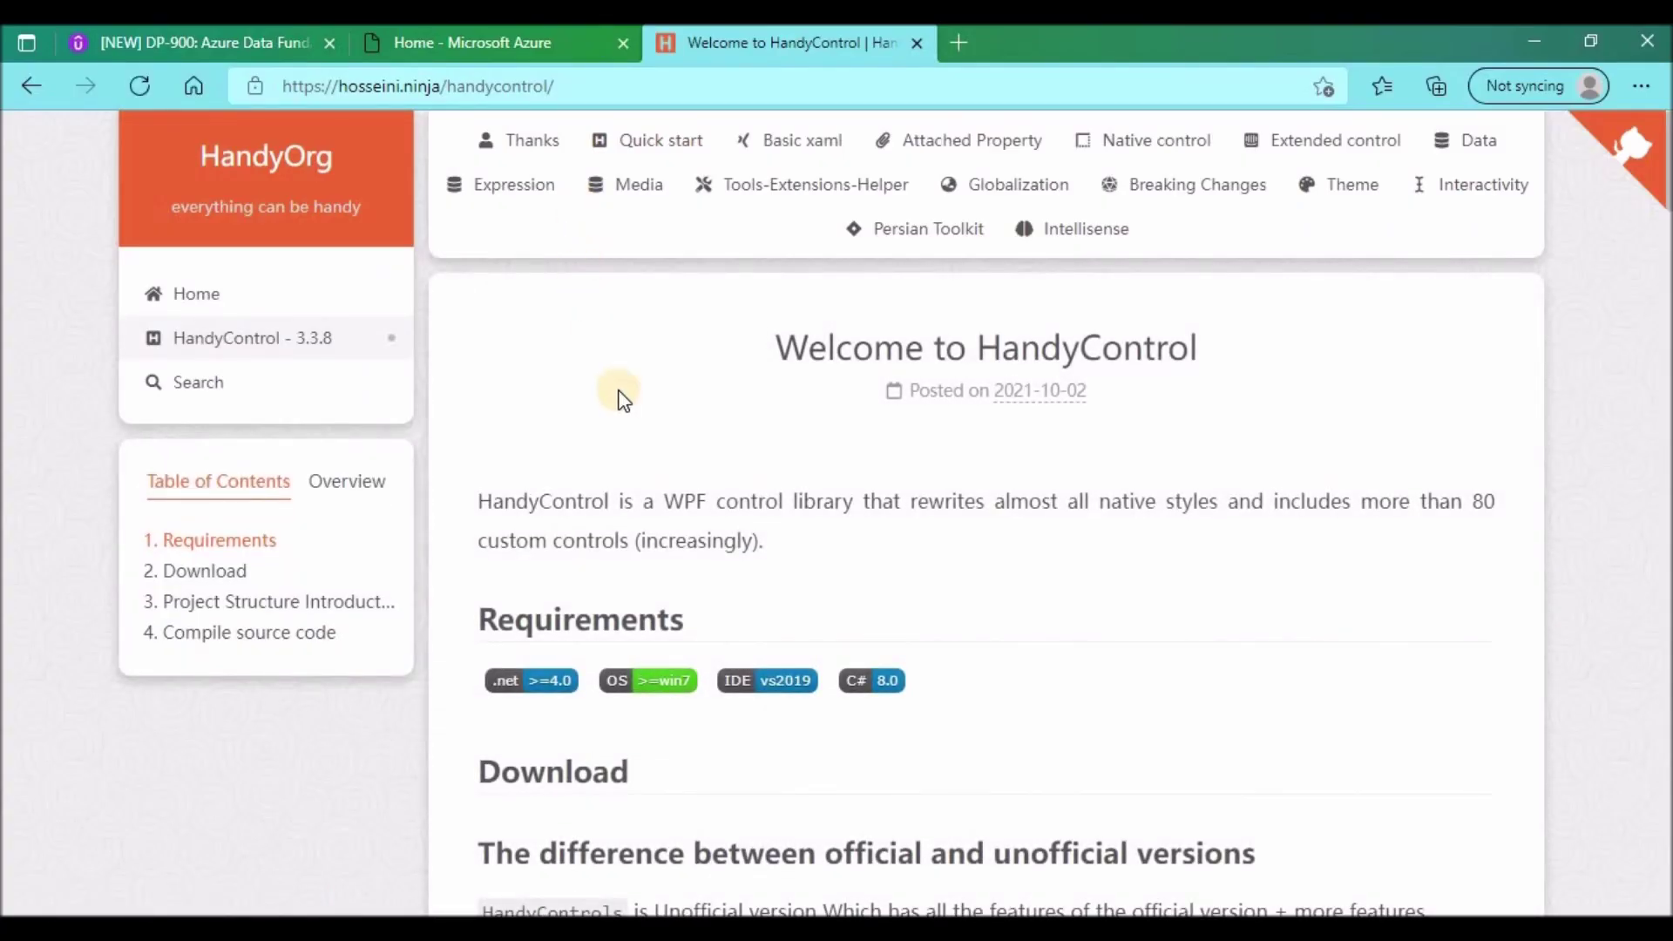
Step: Open HandyControl's TextBox docs under Extended Control and copy the title-and-placeholder code example
left_click(1298, 145)
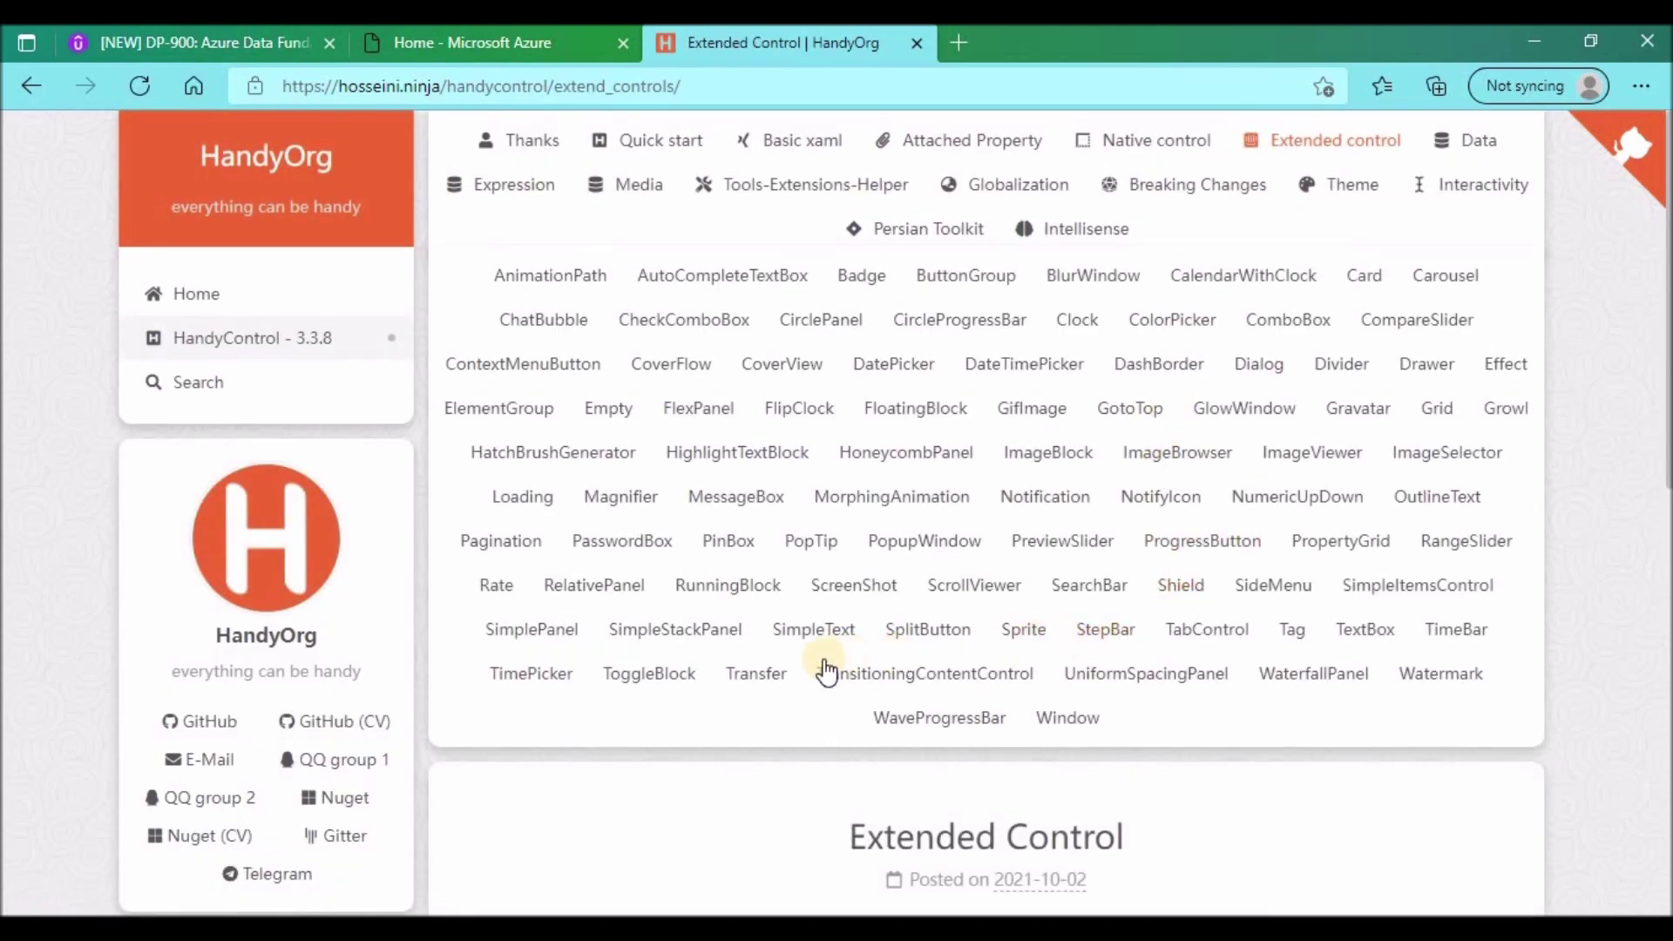
left_click(1352, 640)
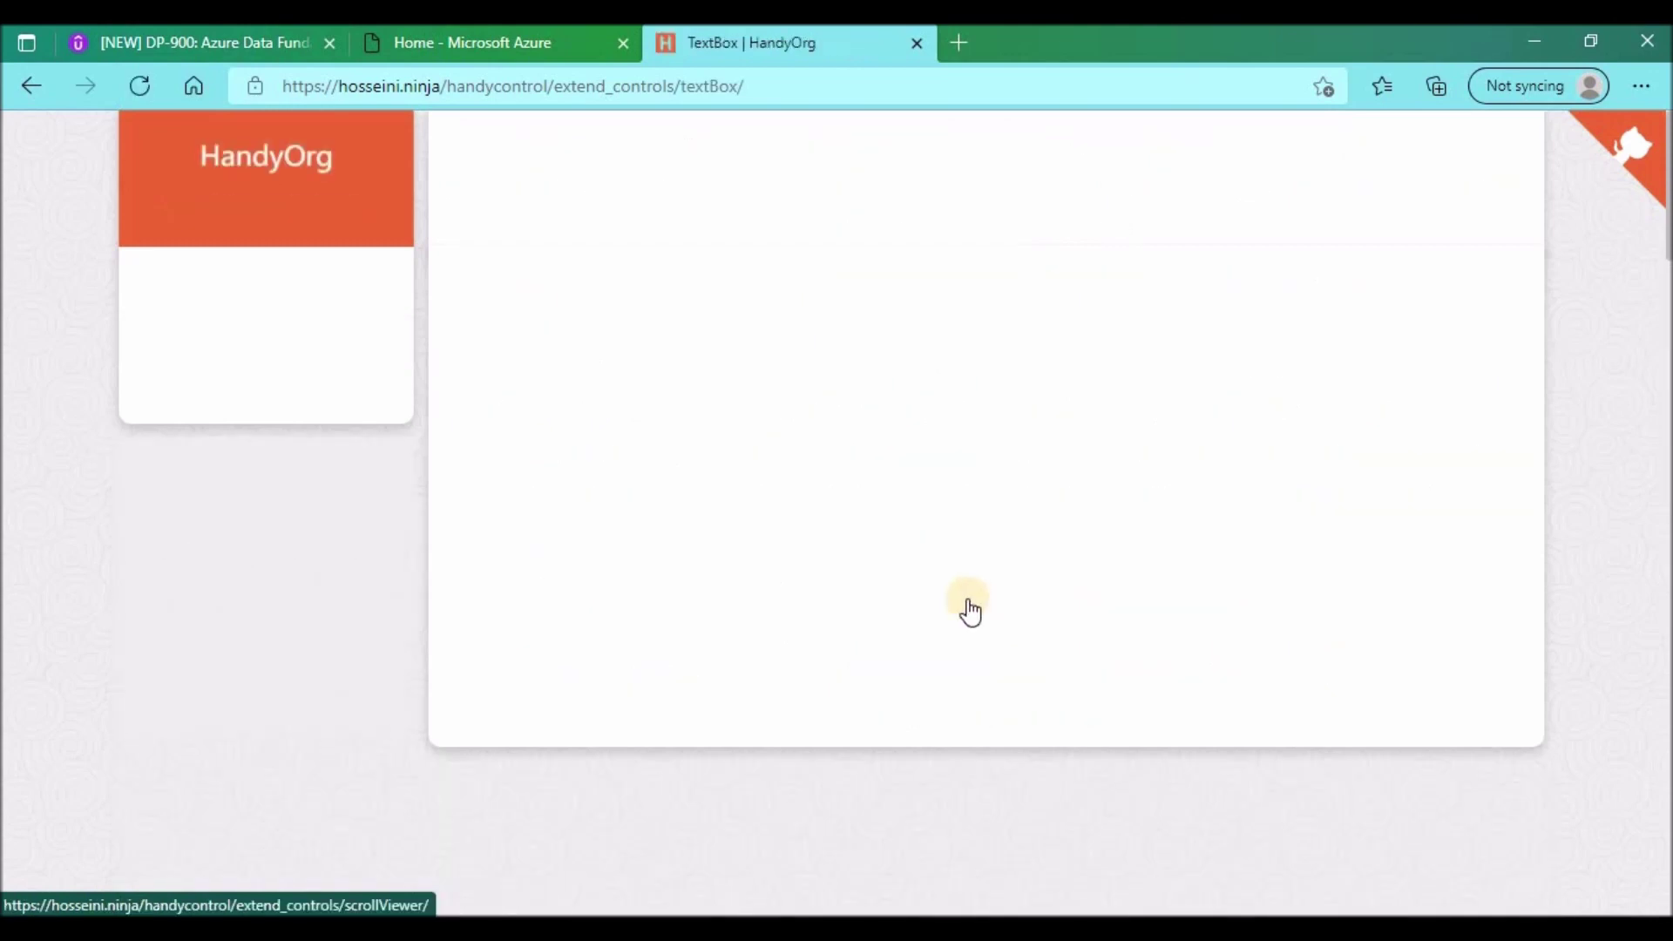
scroll(983, 613, "down", 10)
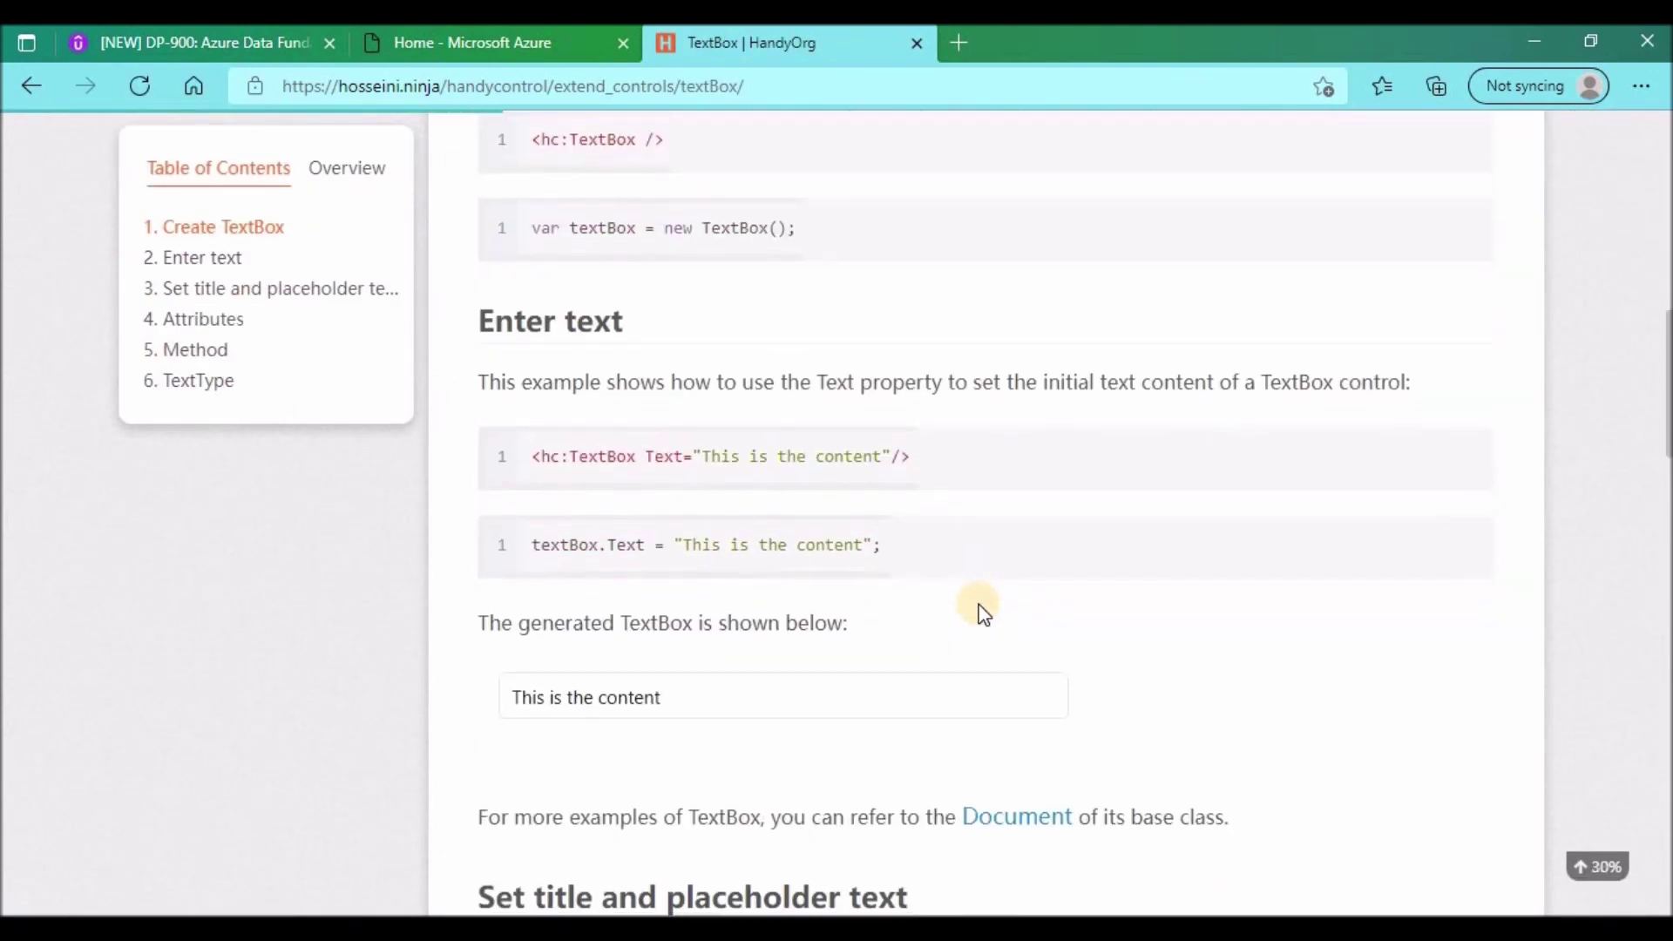
left_click_drag(538, 458, 927, 459)
scroll(941, 656, "down", 8)
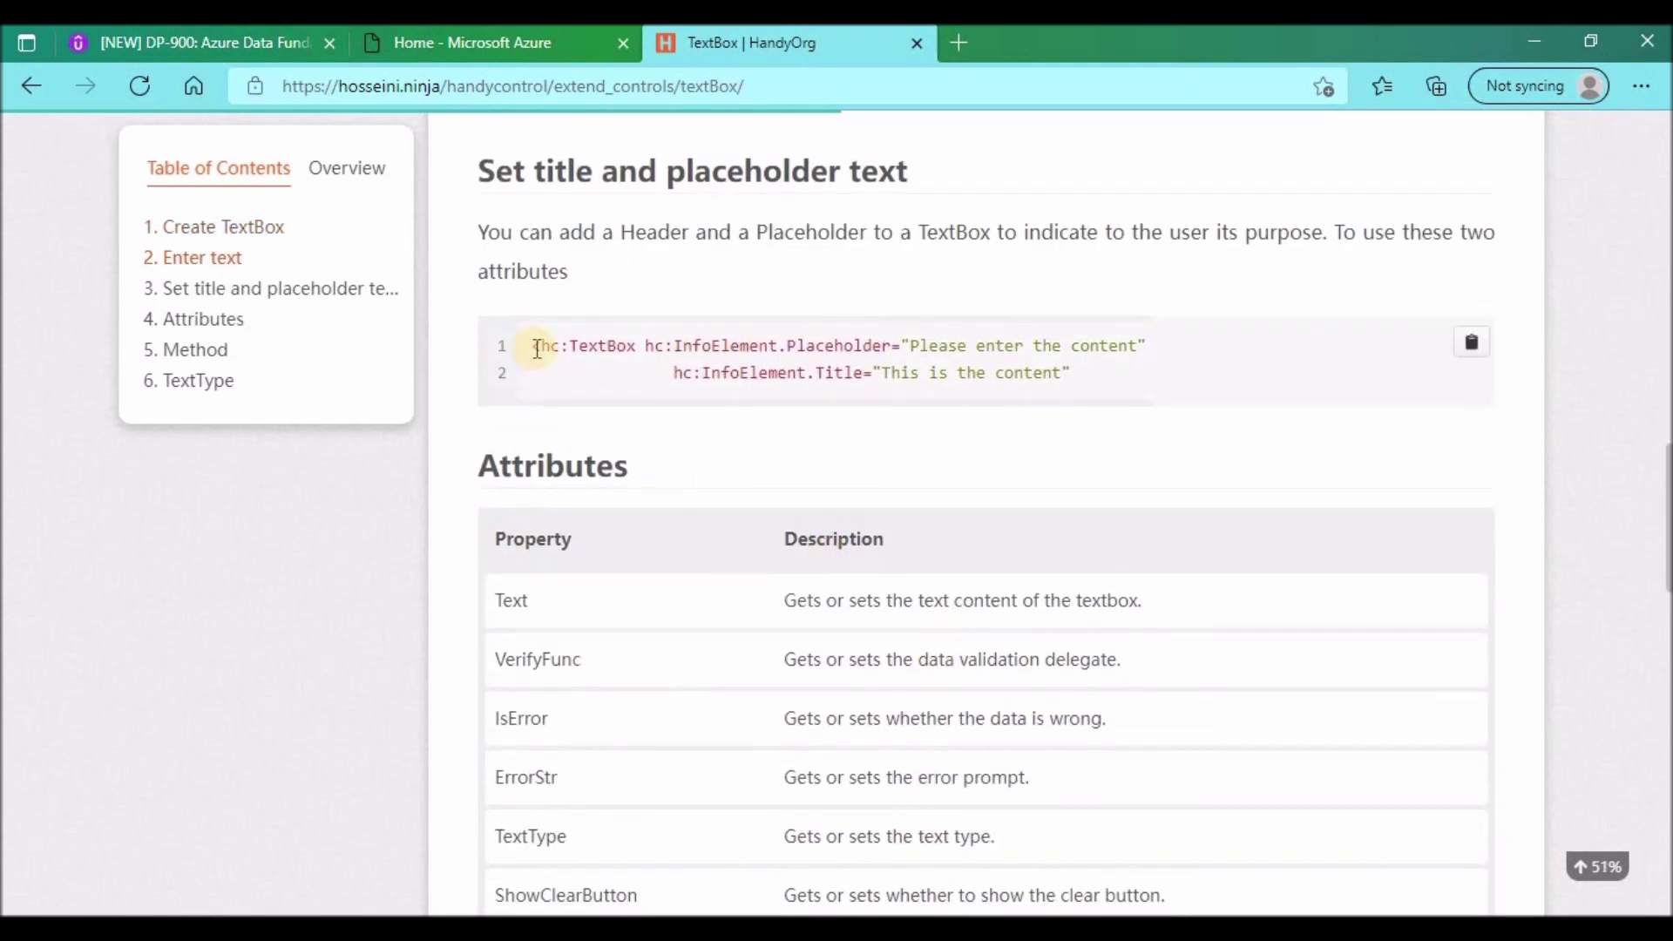
left_click_drag(535, 346, 1105, 376)
key("ctrl+c")
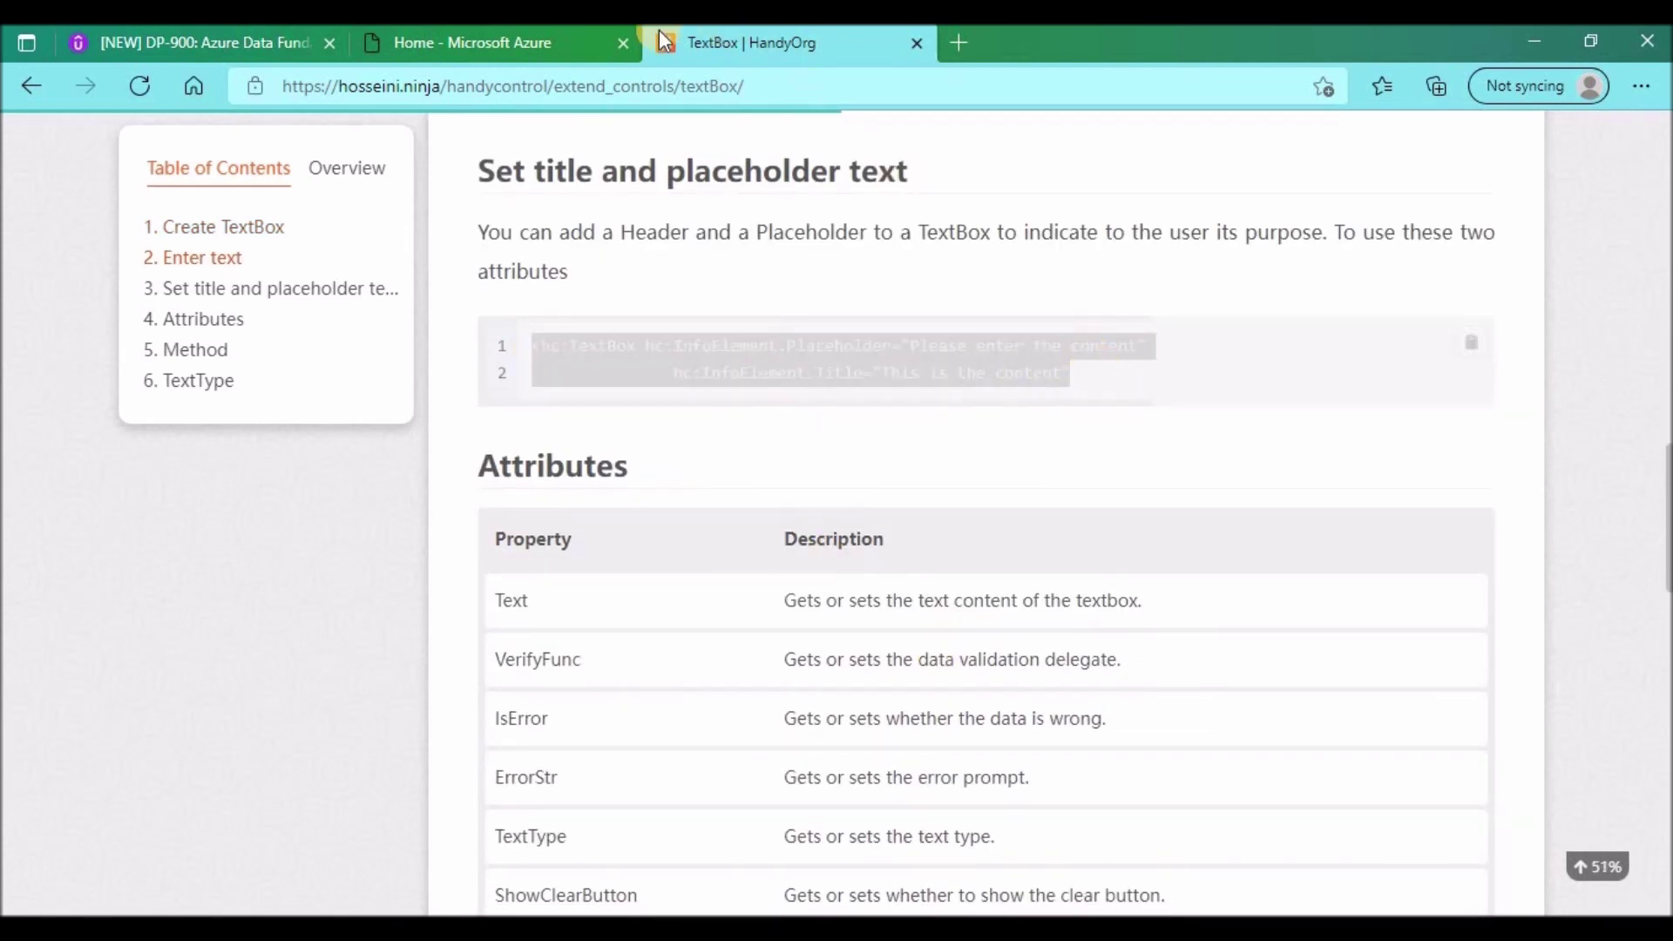
key("alt+Tab")
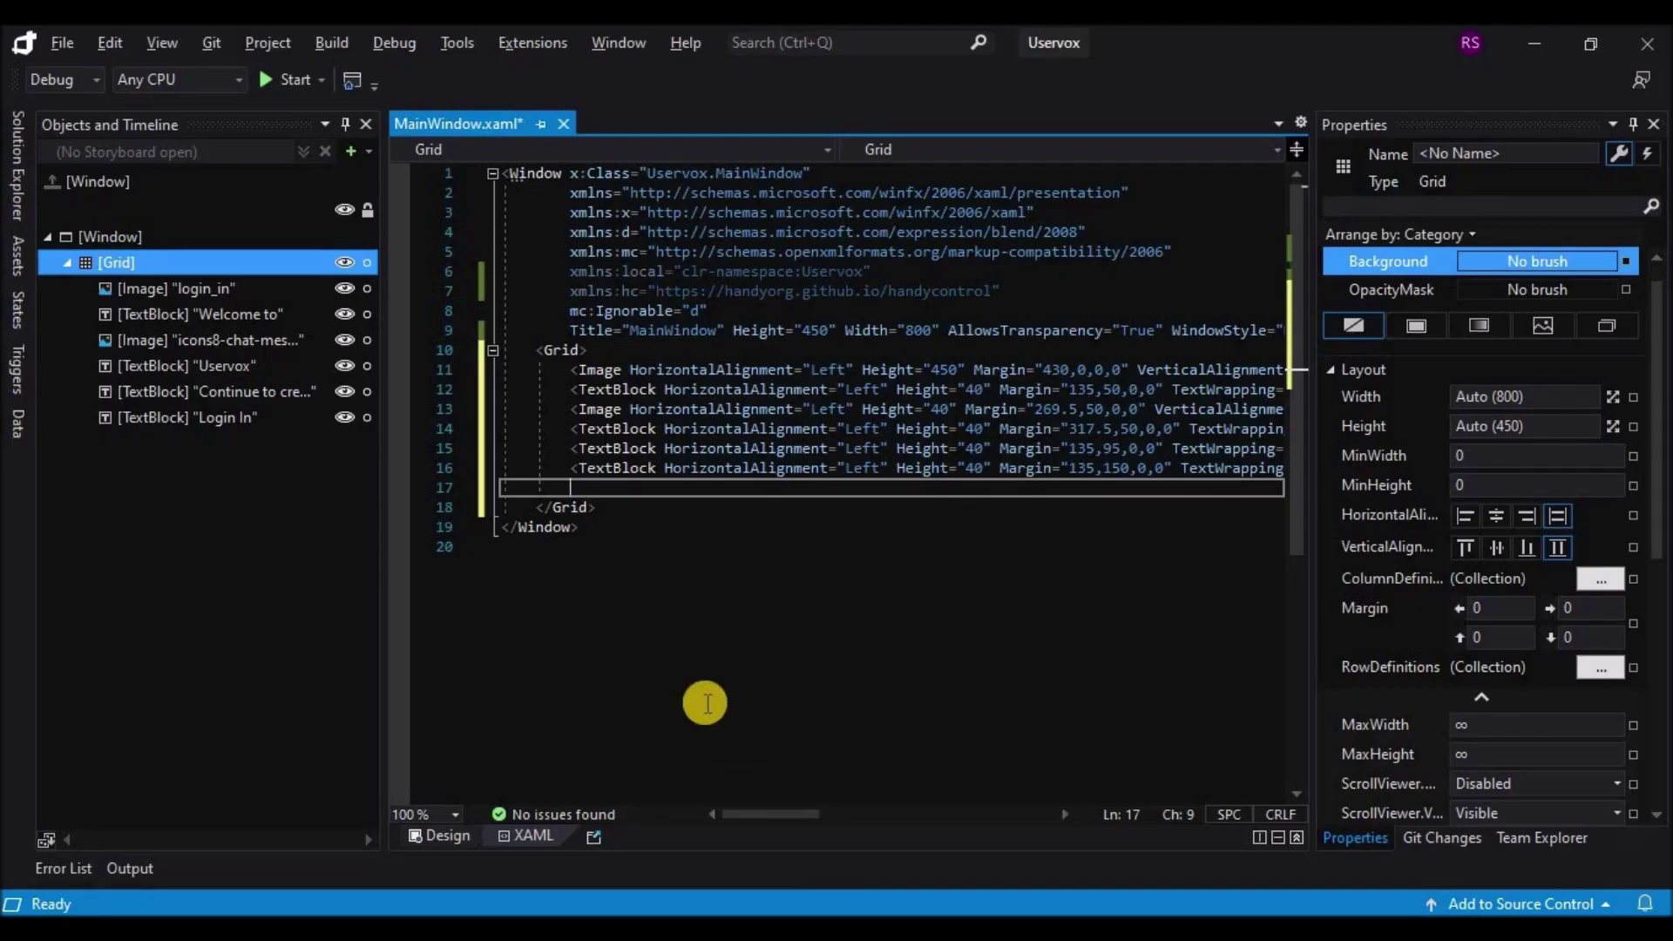
Step: Paste the hc:TextBox code into the XAML layout grid and close its tag
key("ctrl+v")
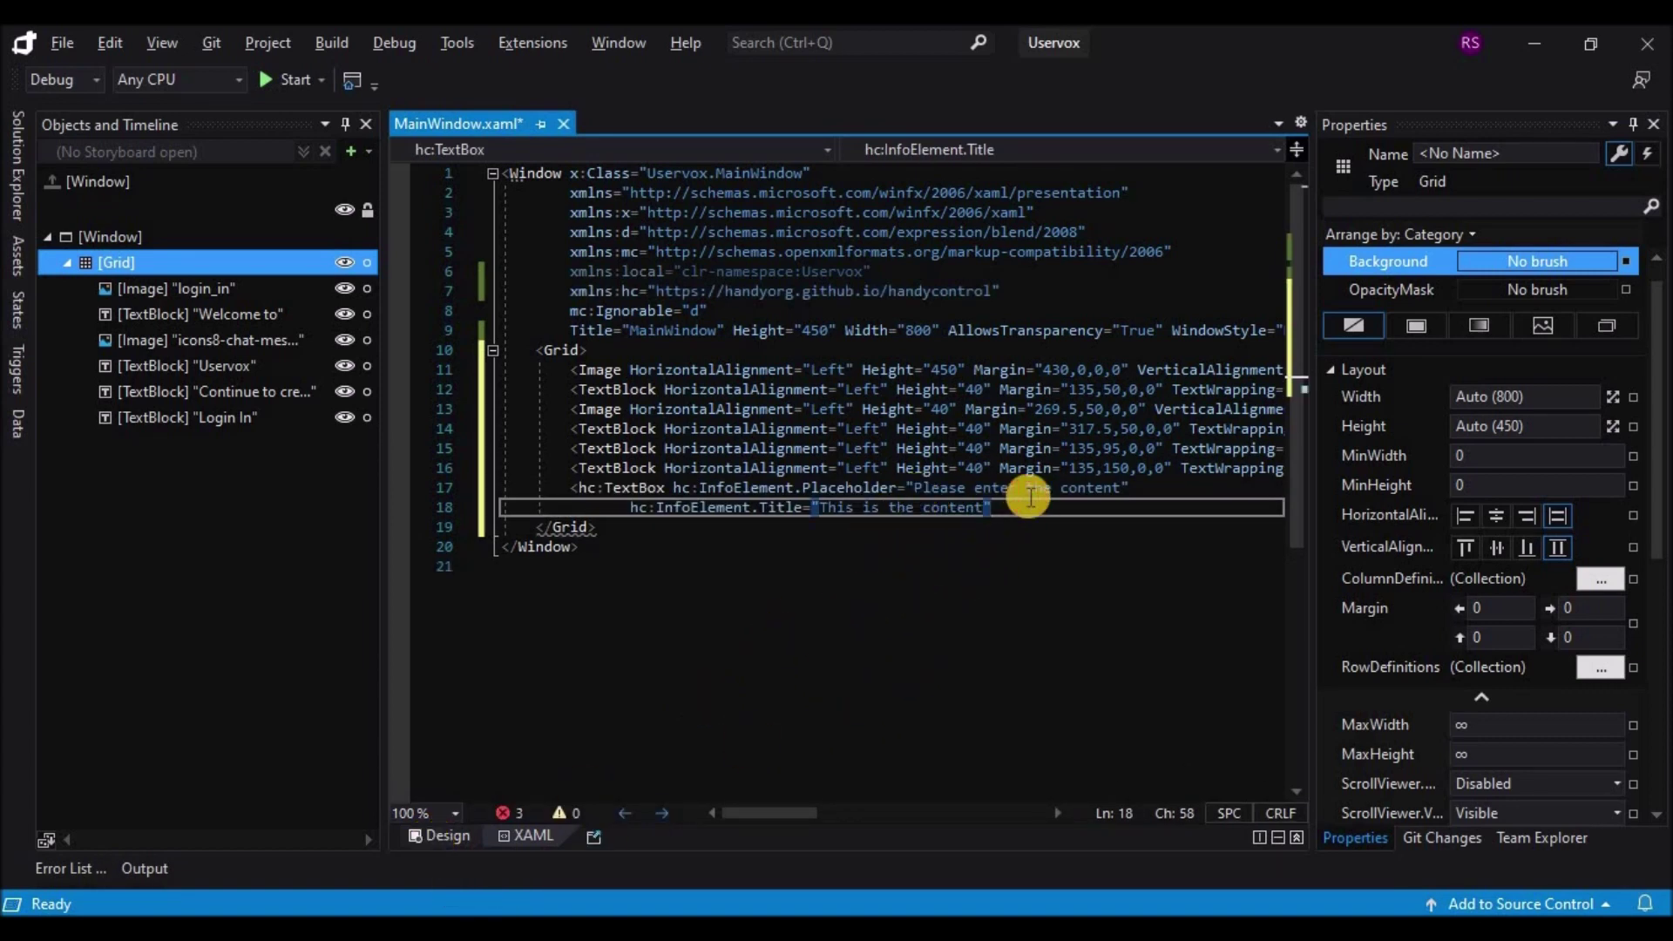
type("></hc:TextBox>")
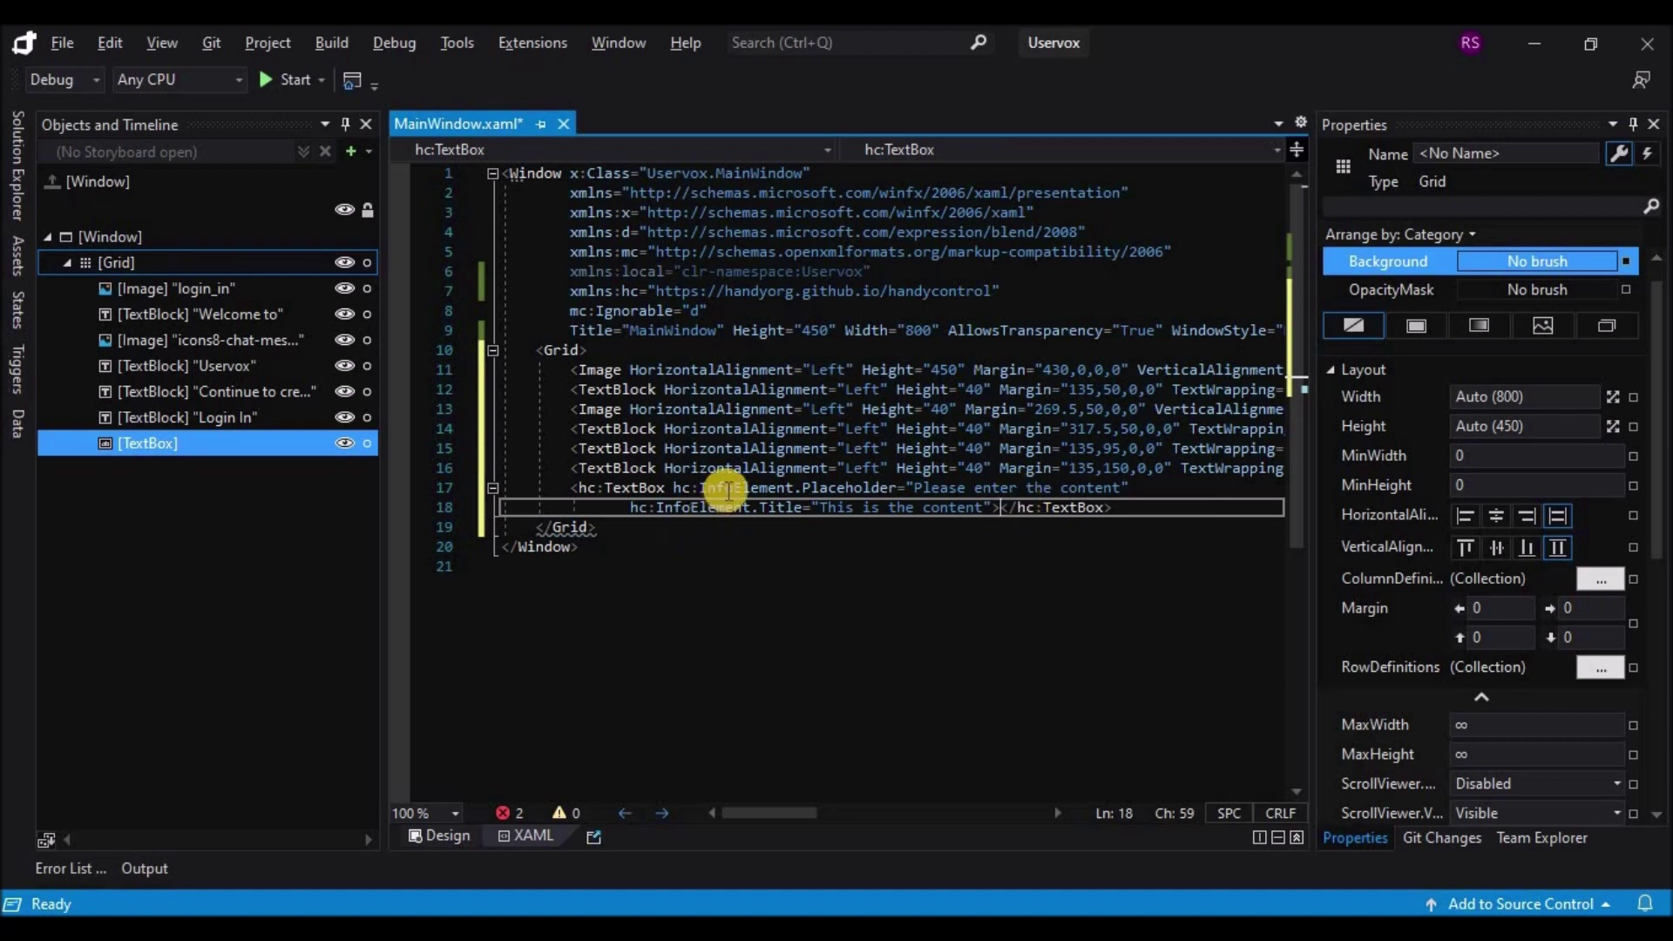
left_click(439, 832)
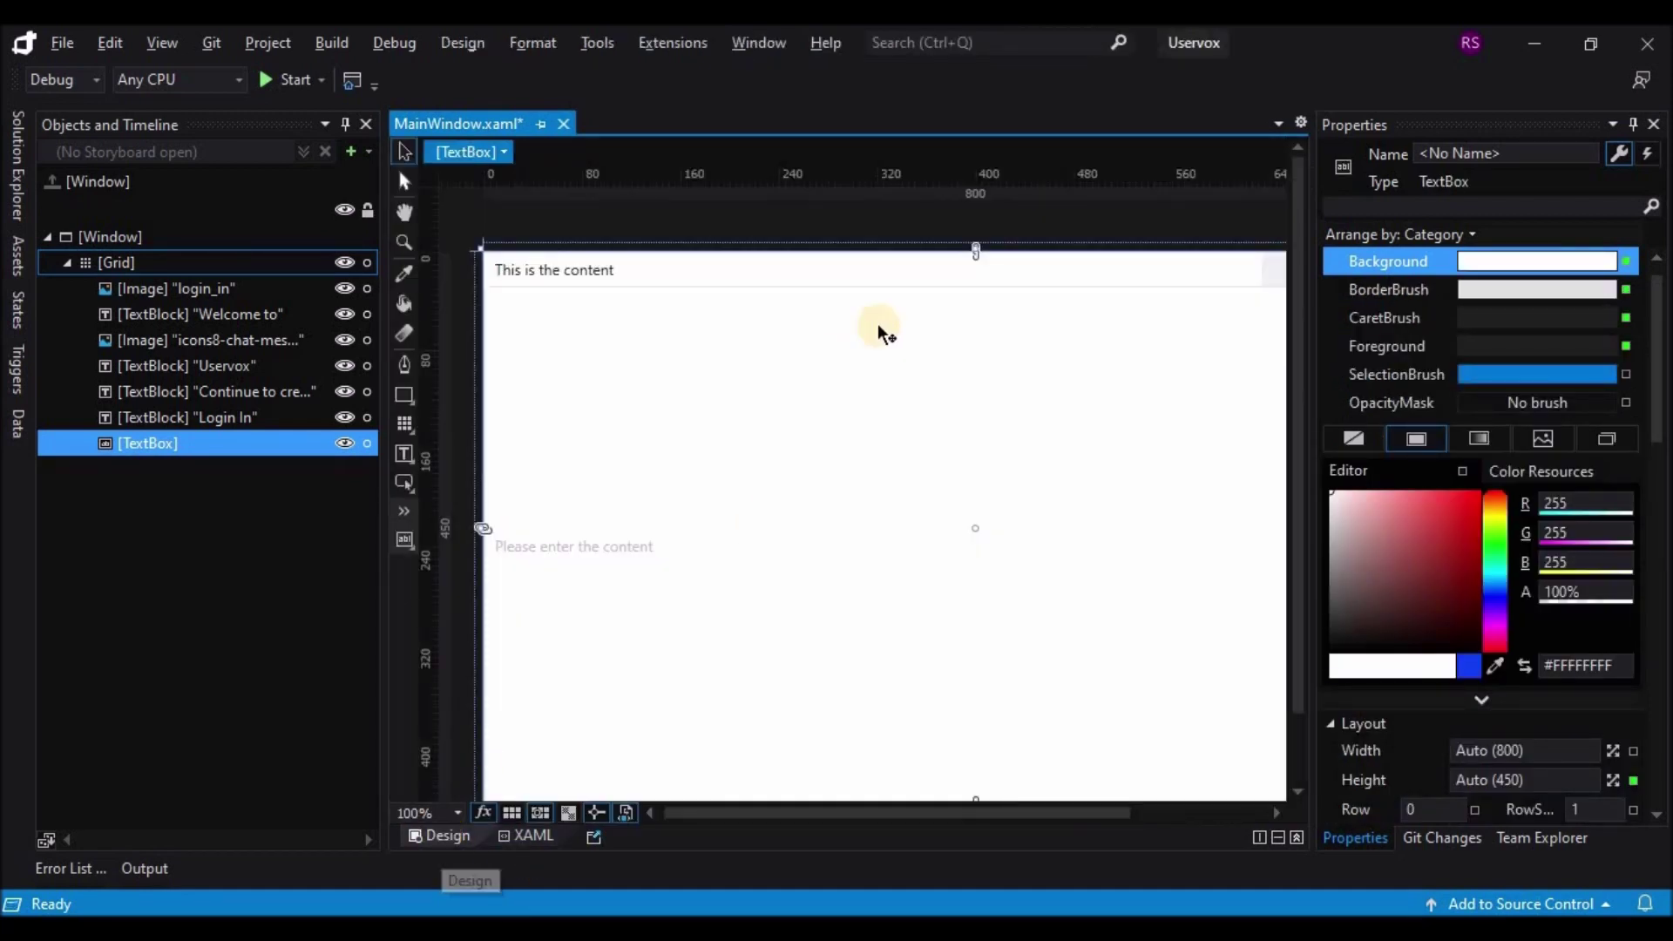
Step: Resize the text box to 265 wide and 70 high at left margin 135 beneath 'Login In'
left_click_drag(976, 251, 978, 489)
scroll(959, 632, "down", 3)
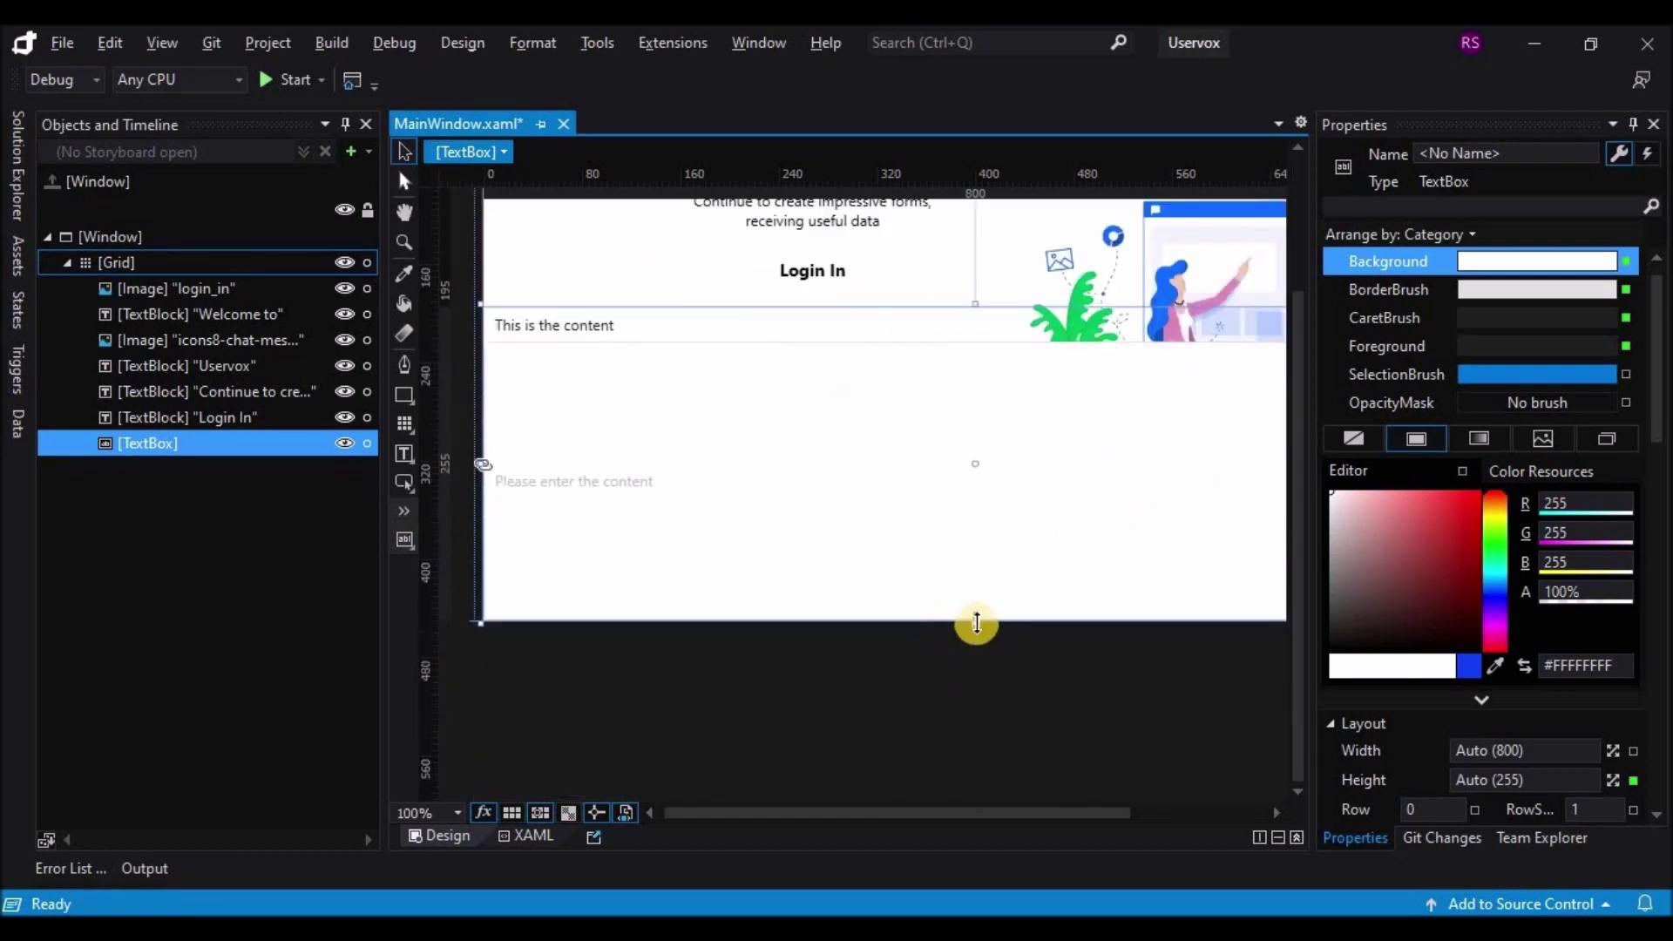
left_click_drag(977, 623, 956, 393)
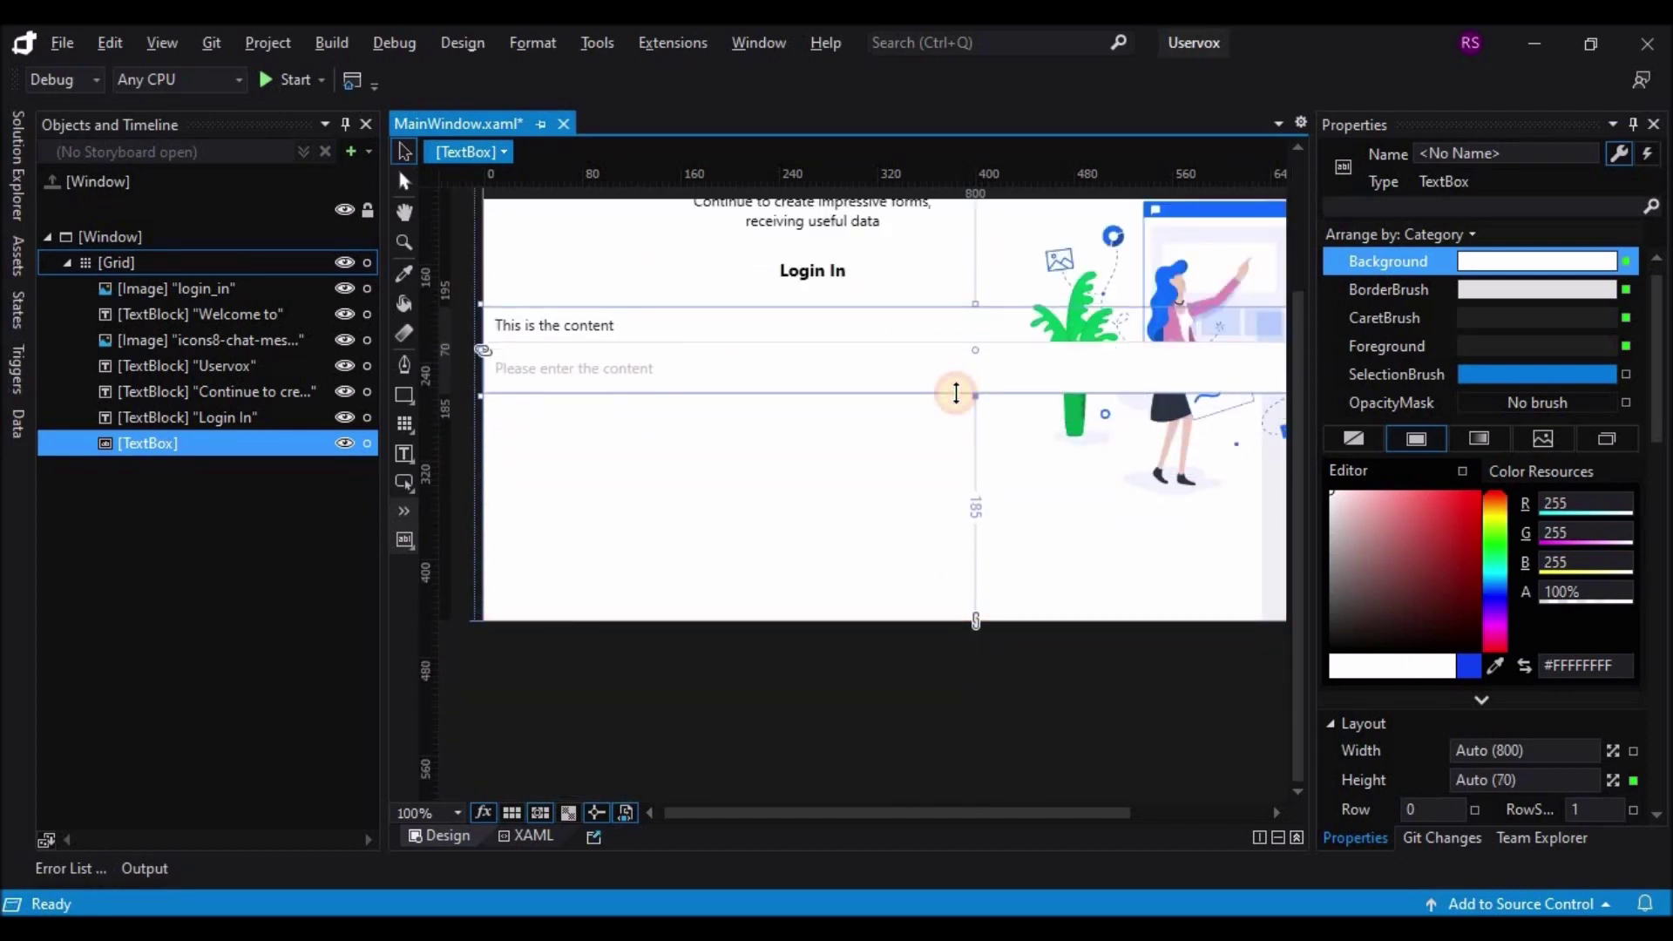
mouse_move(485, 348)
left_mouse_down()
mouse_move(923, 369)
mouse_move(493, 357)
left_mouse_up()
left_click_drag(607, 373, 855, 396)
scroll(904, 534, "up", 3)
left_click_drag(838, 530, 848, 523)
left_click_drag(589, 529, 641, 536)
left_click_drag(992, 523, 985, 523)
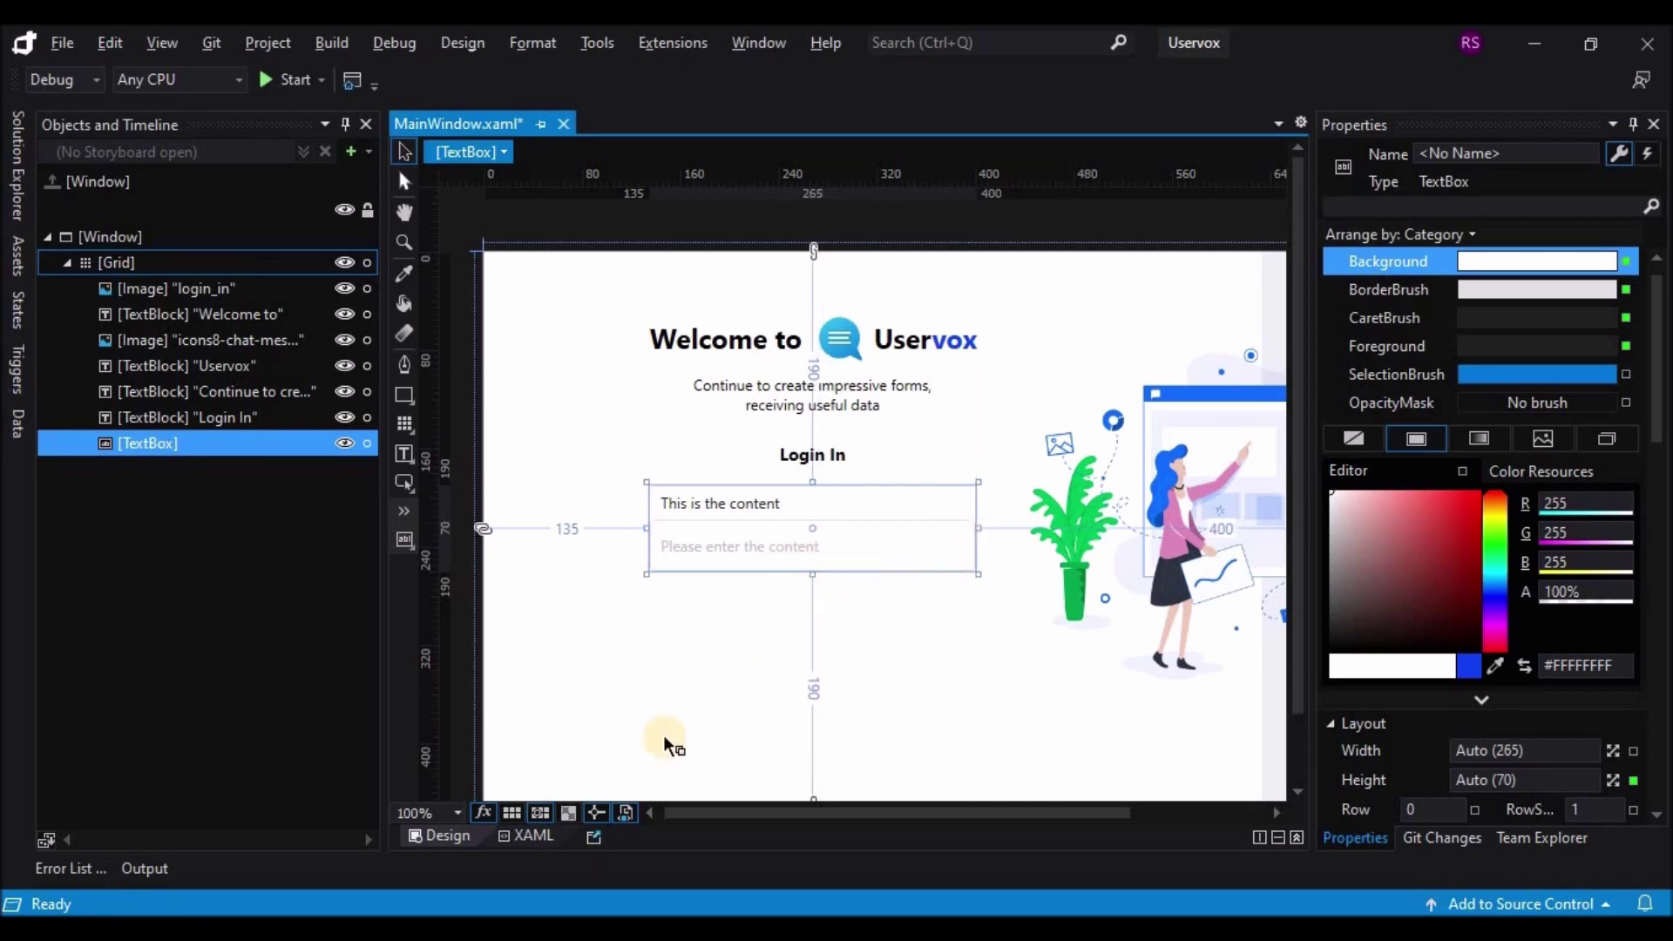
Step: Delete the 'This is the content' title attribute from the TextBox markup
left_click(527, 835)
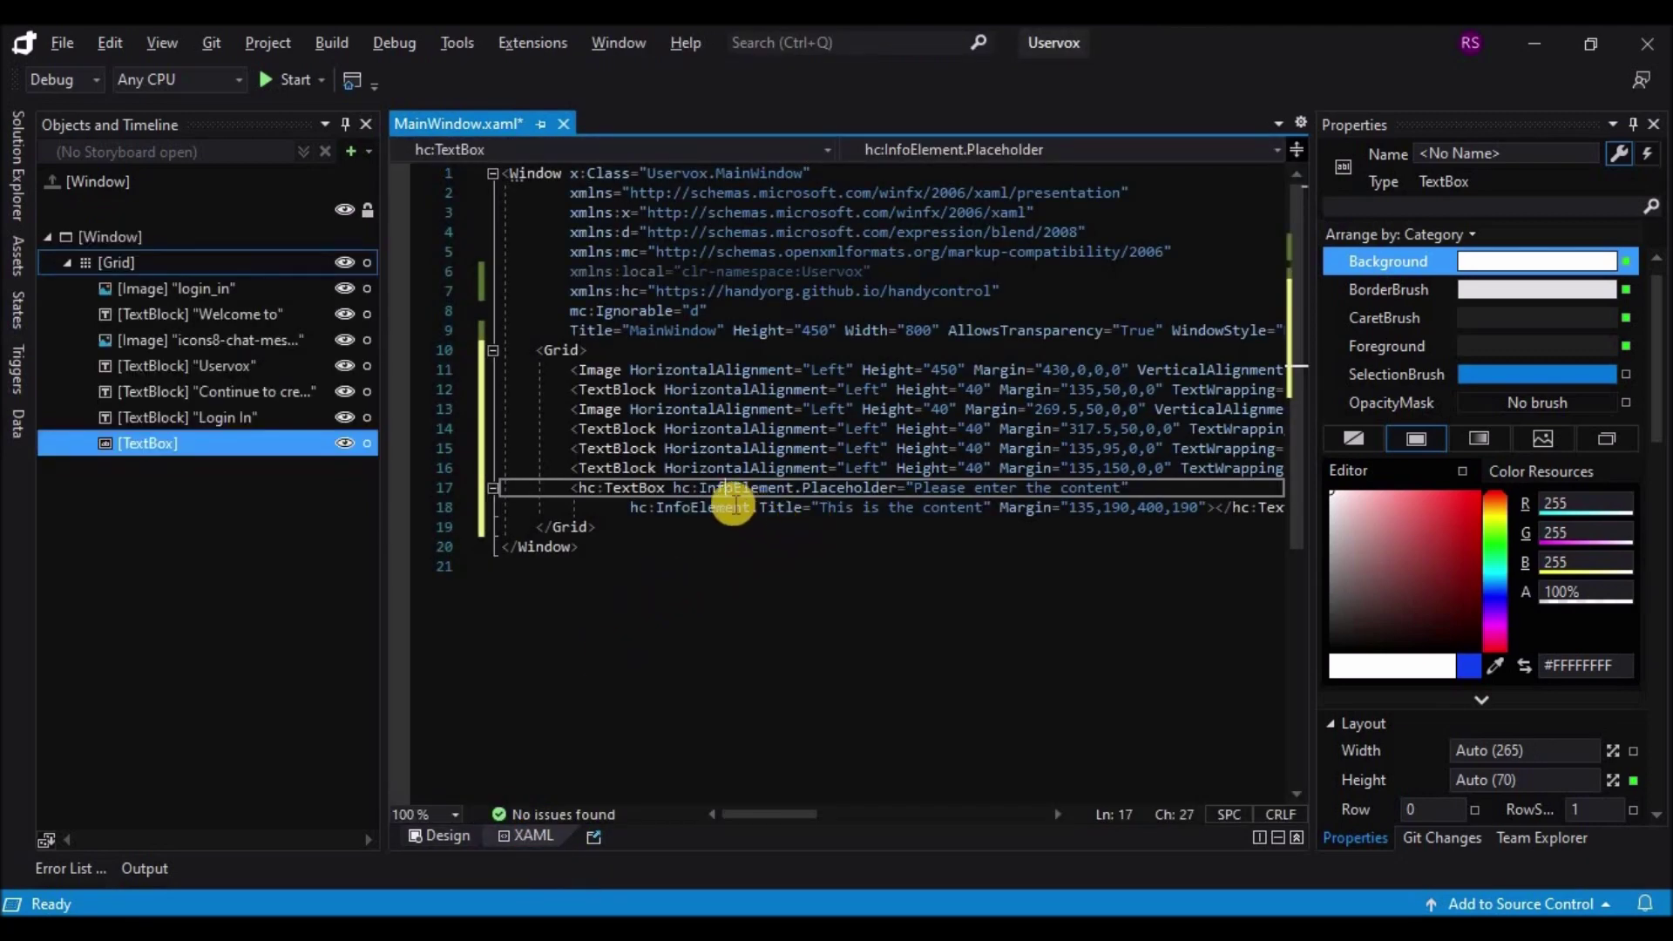
left_click_drag(628, 508, 996, 510)
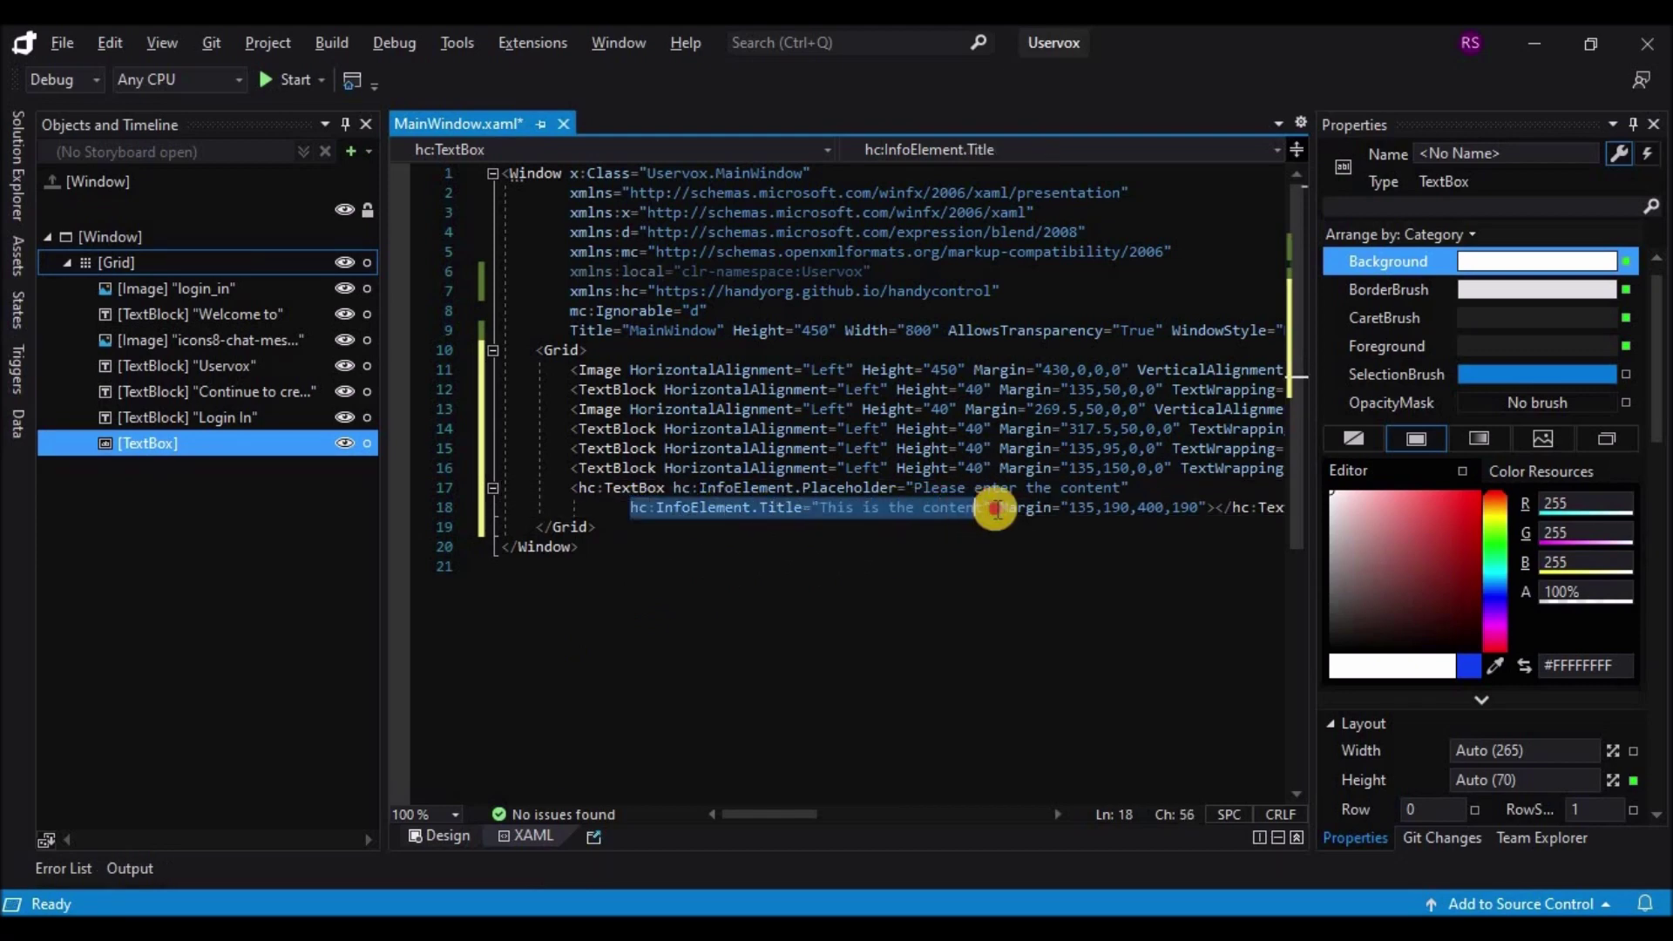
key("Delete")
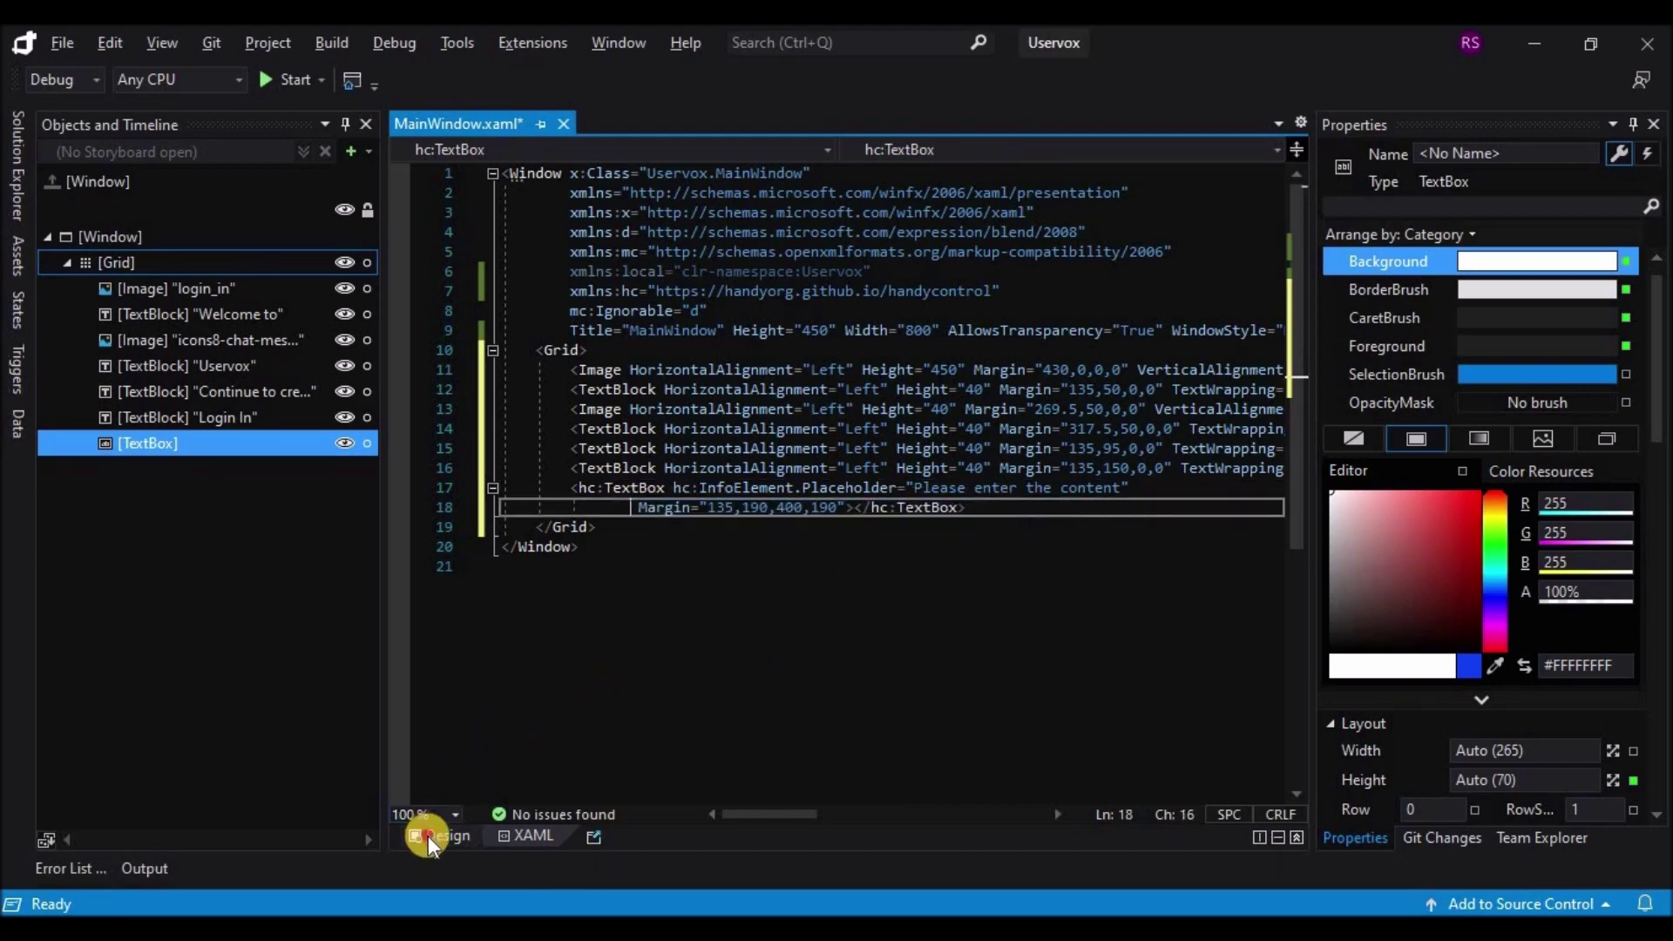
Step: Drag the login text box's bottom edge up to make it shorter
left_click(427, 835)
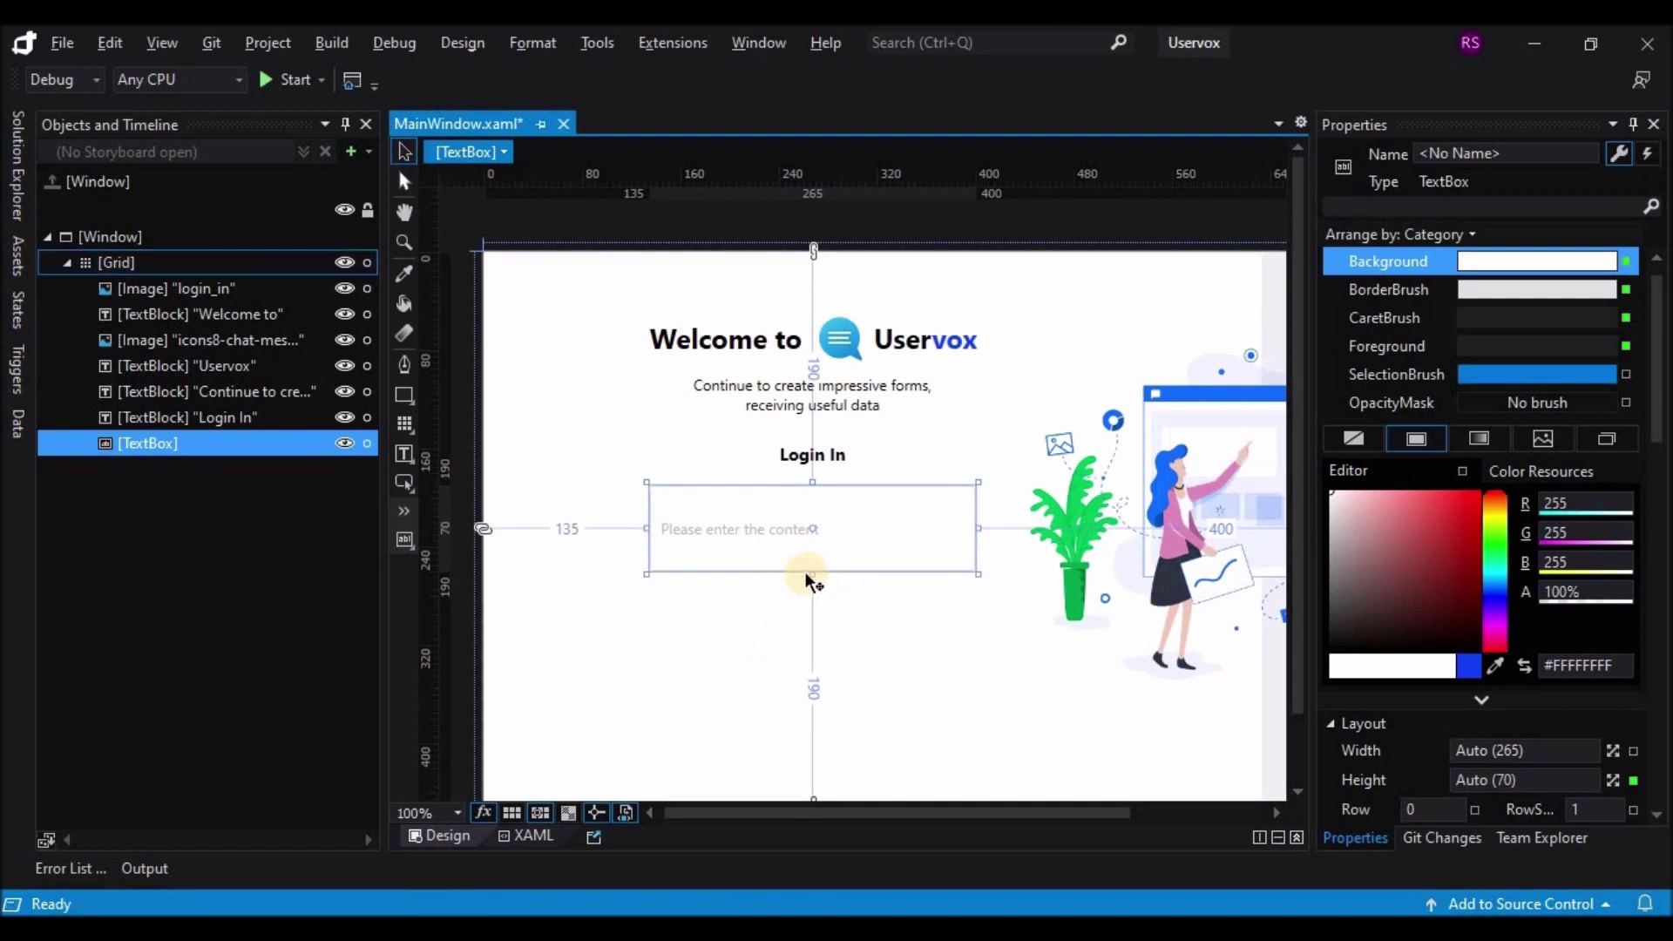
left_click_drag(812, 574, 813, 544)
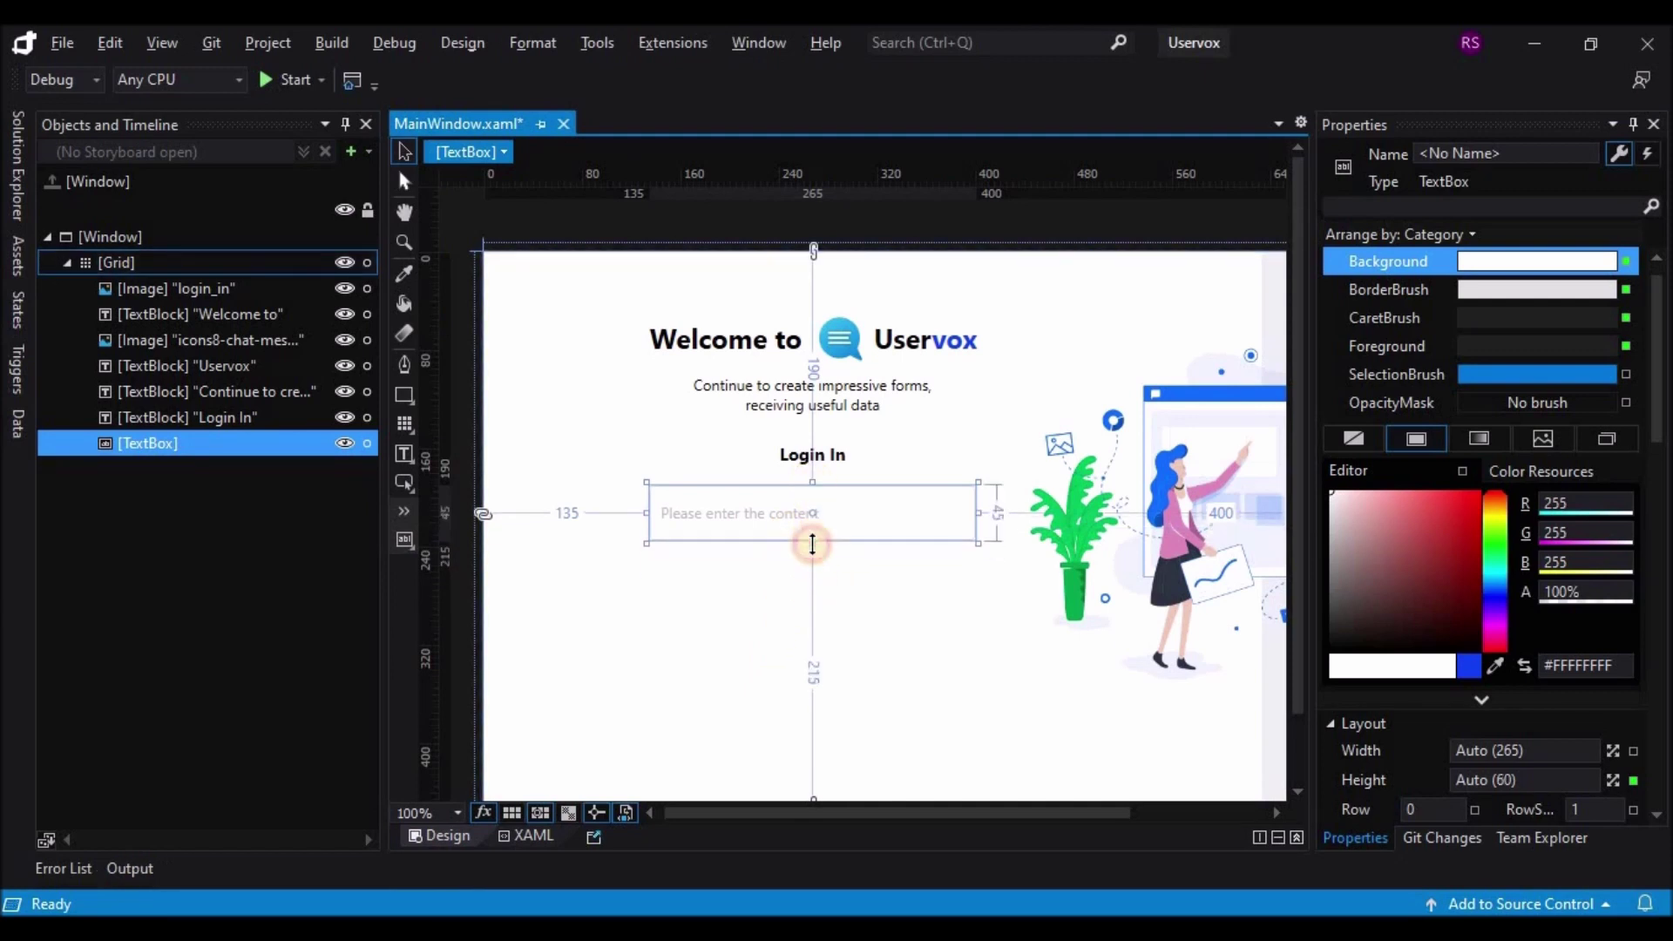
left_click(873, 588)
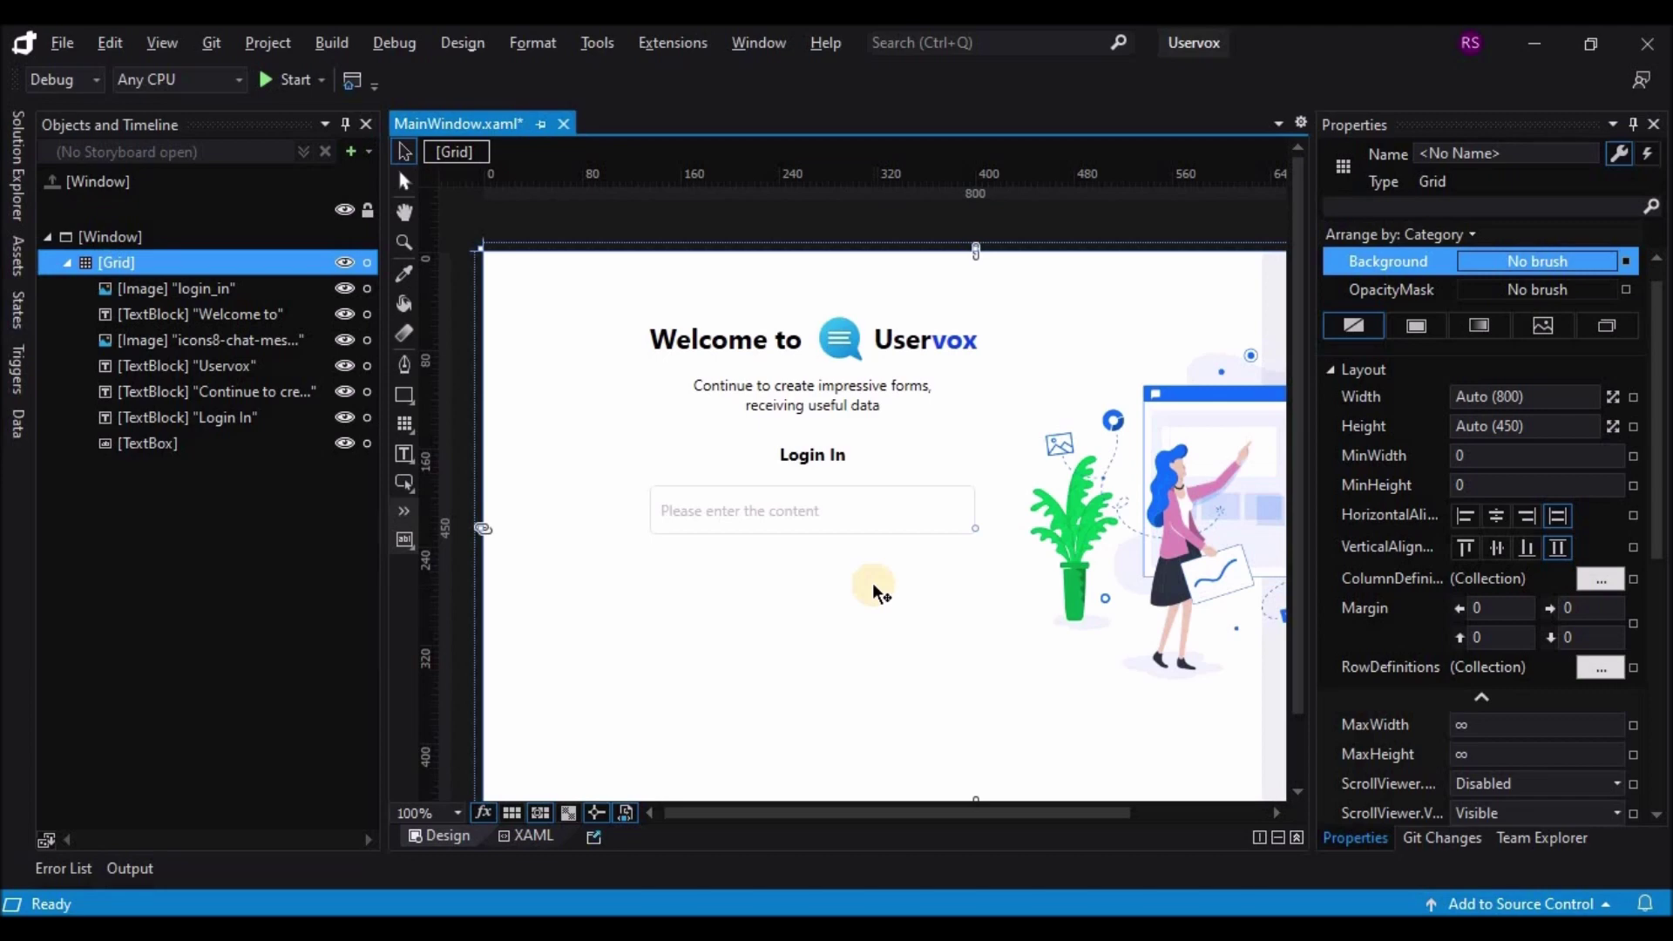
left_click(855, 507)
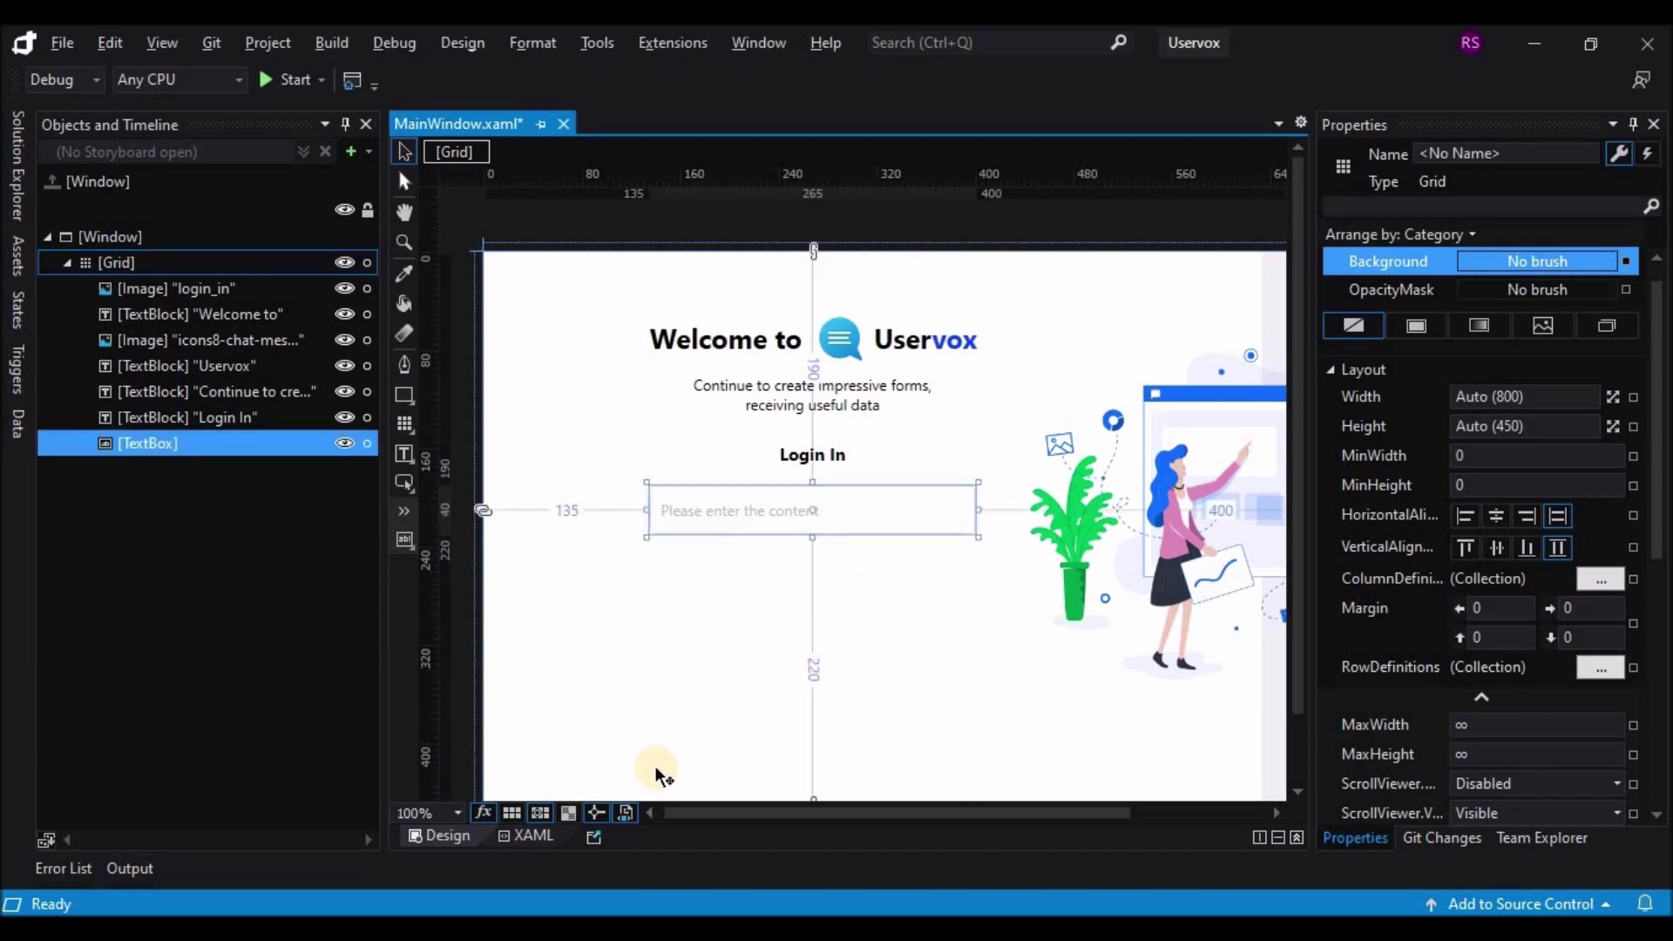
left_click(537, 839)
Step: Change the text box's placeholder to 'Email'
left_click_drag(913, 487, 1122, 487)
type("Em")
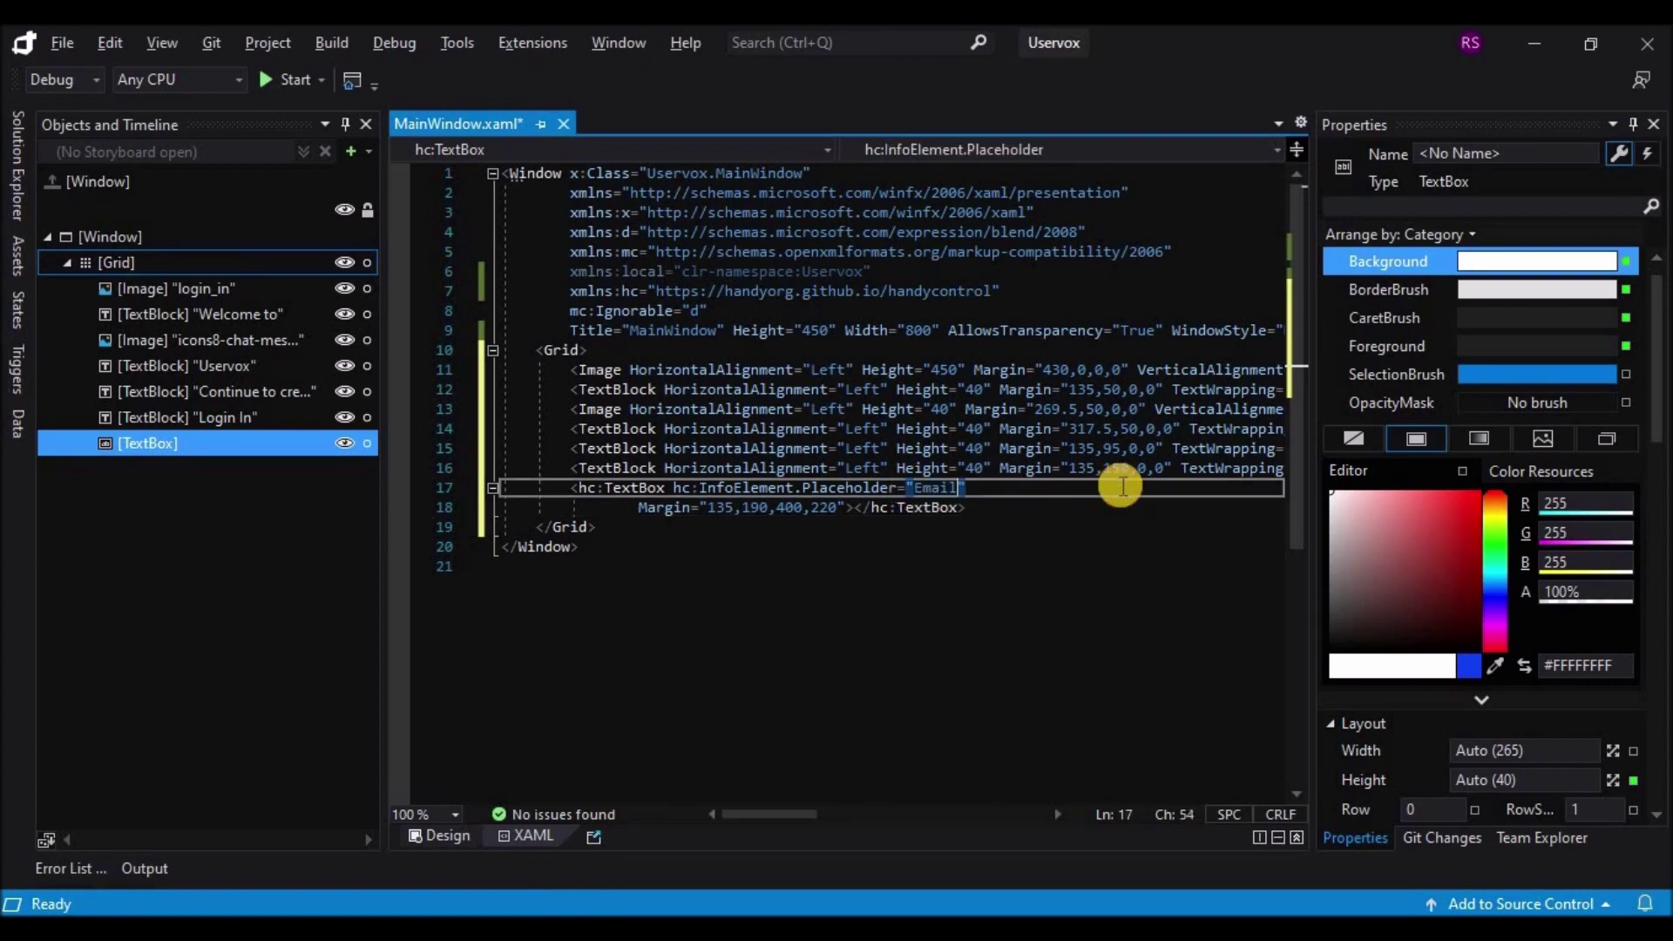
left_click(446, 835)
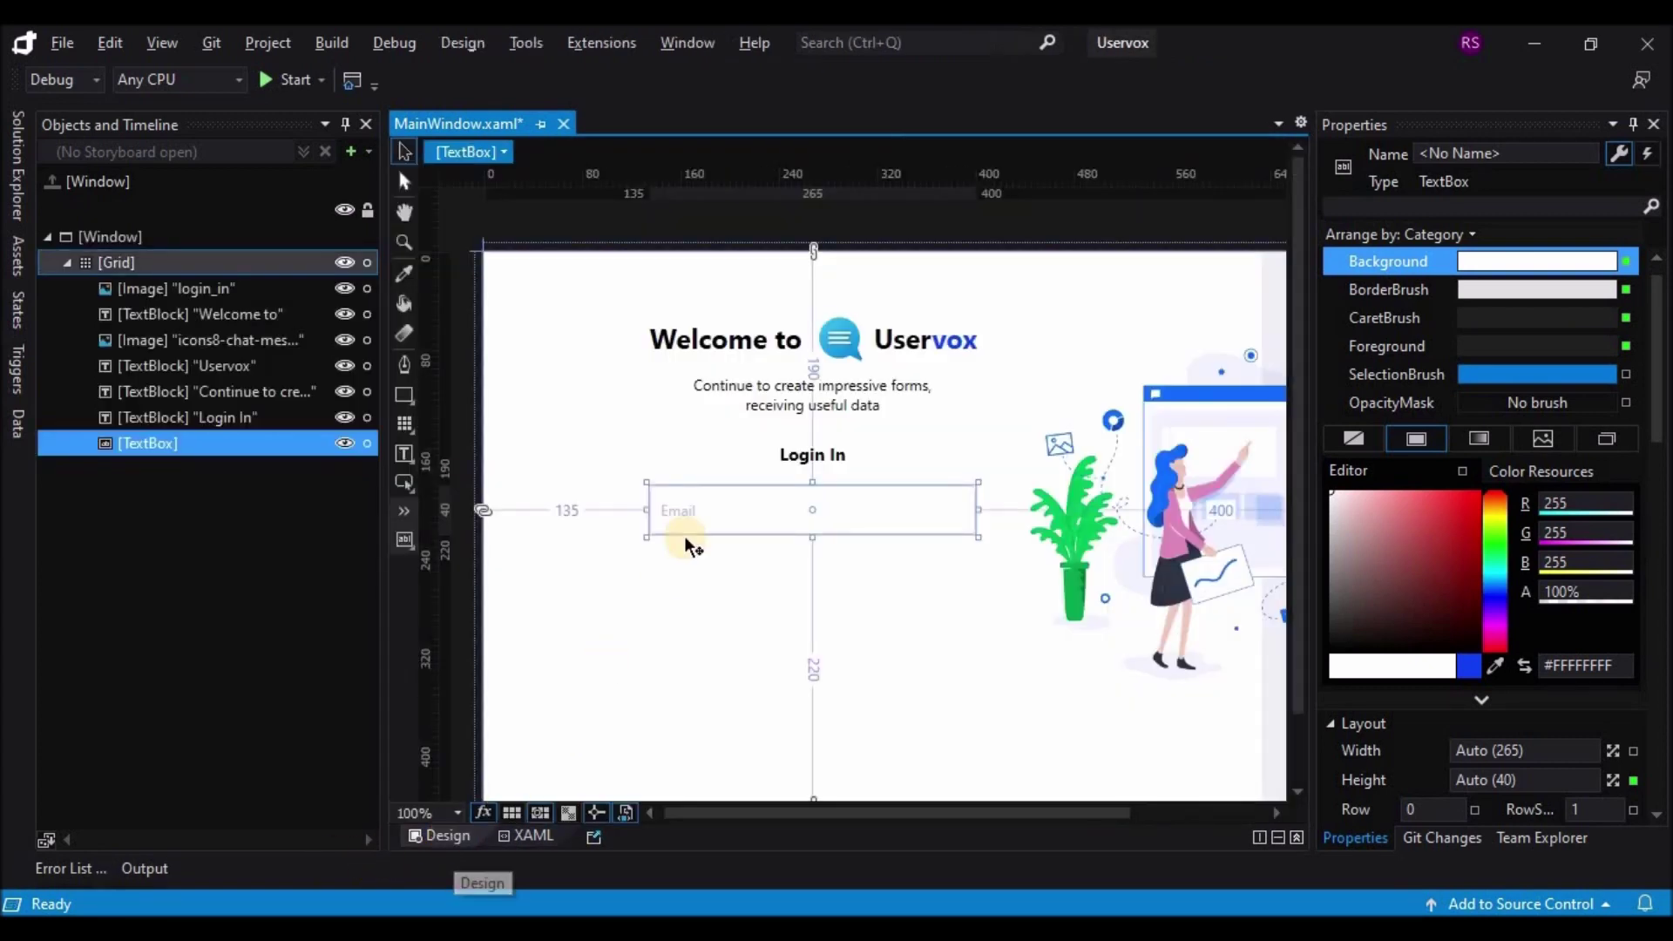
Step: Remove a duplicated Email box from the XAML, then return to the HandyControl docs
left_click_drag(707, 512, 706, 582)
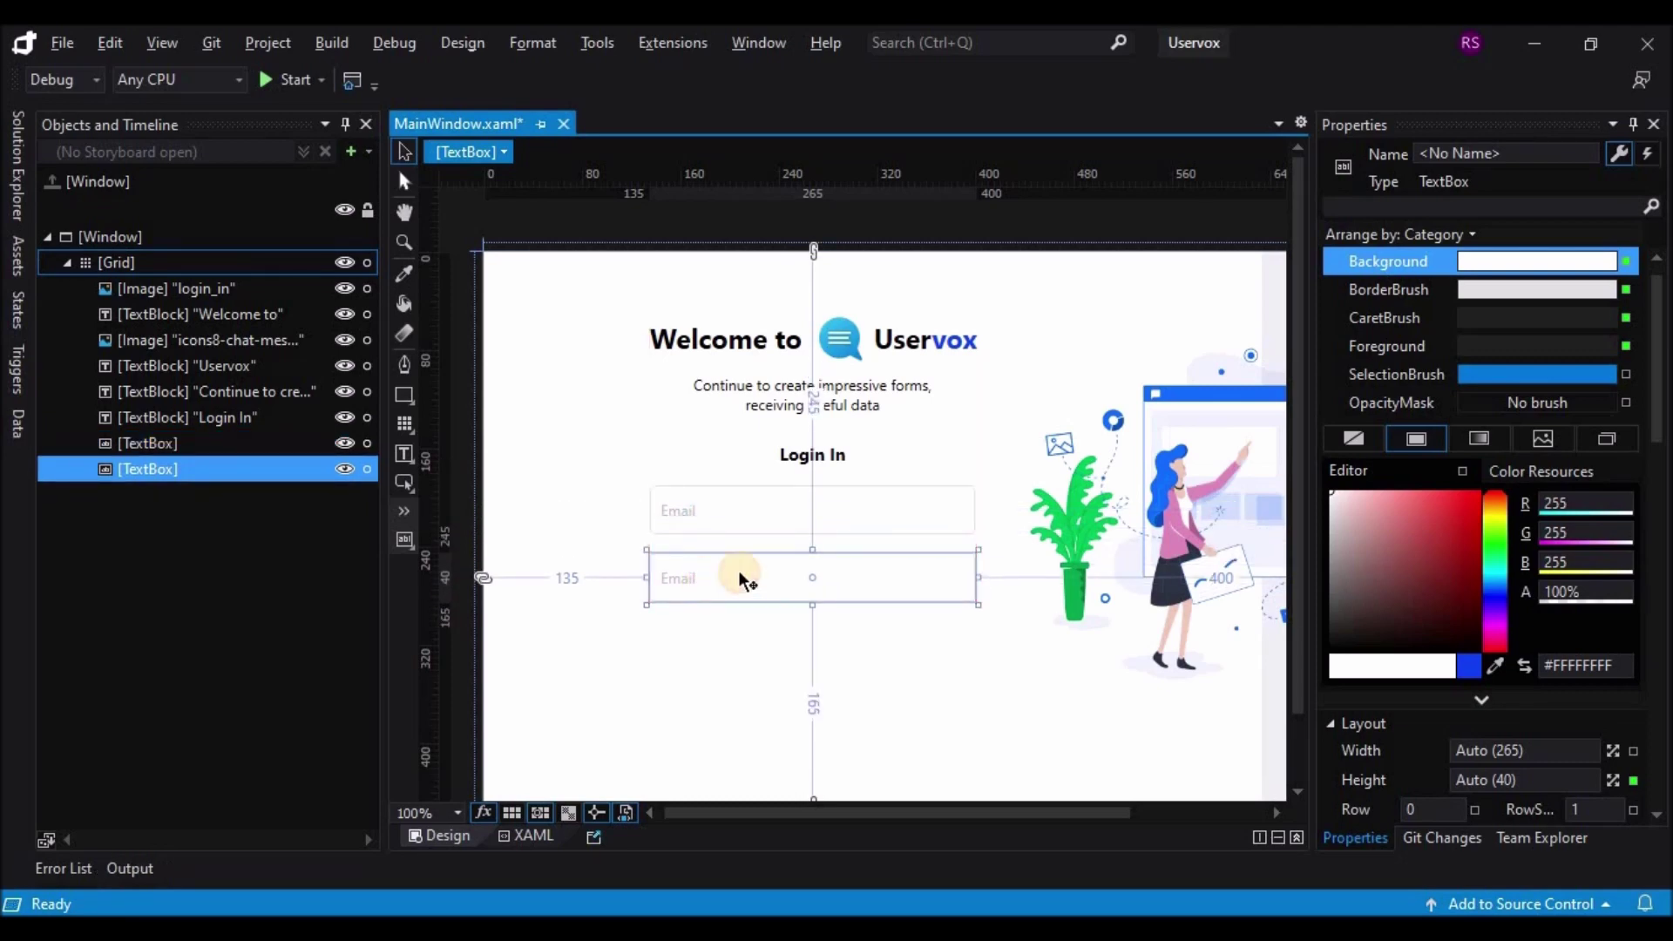
left_click(542, 833)
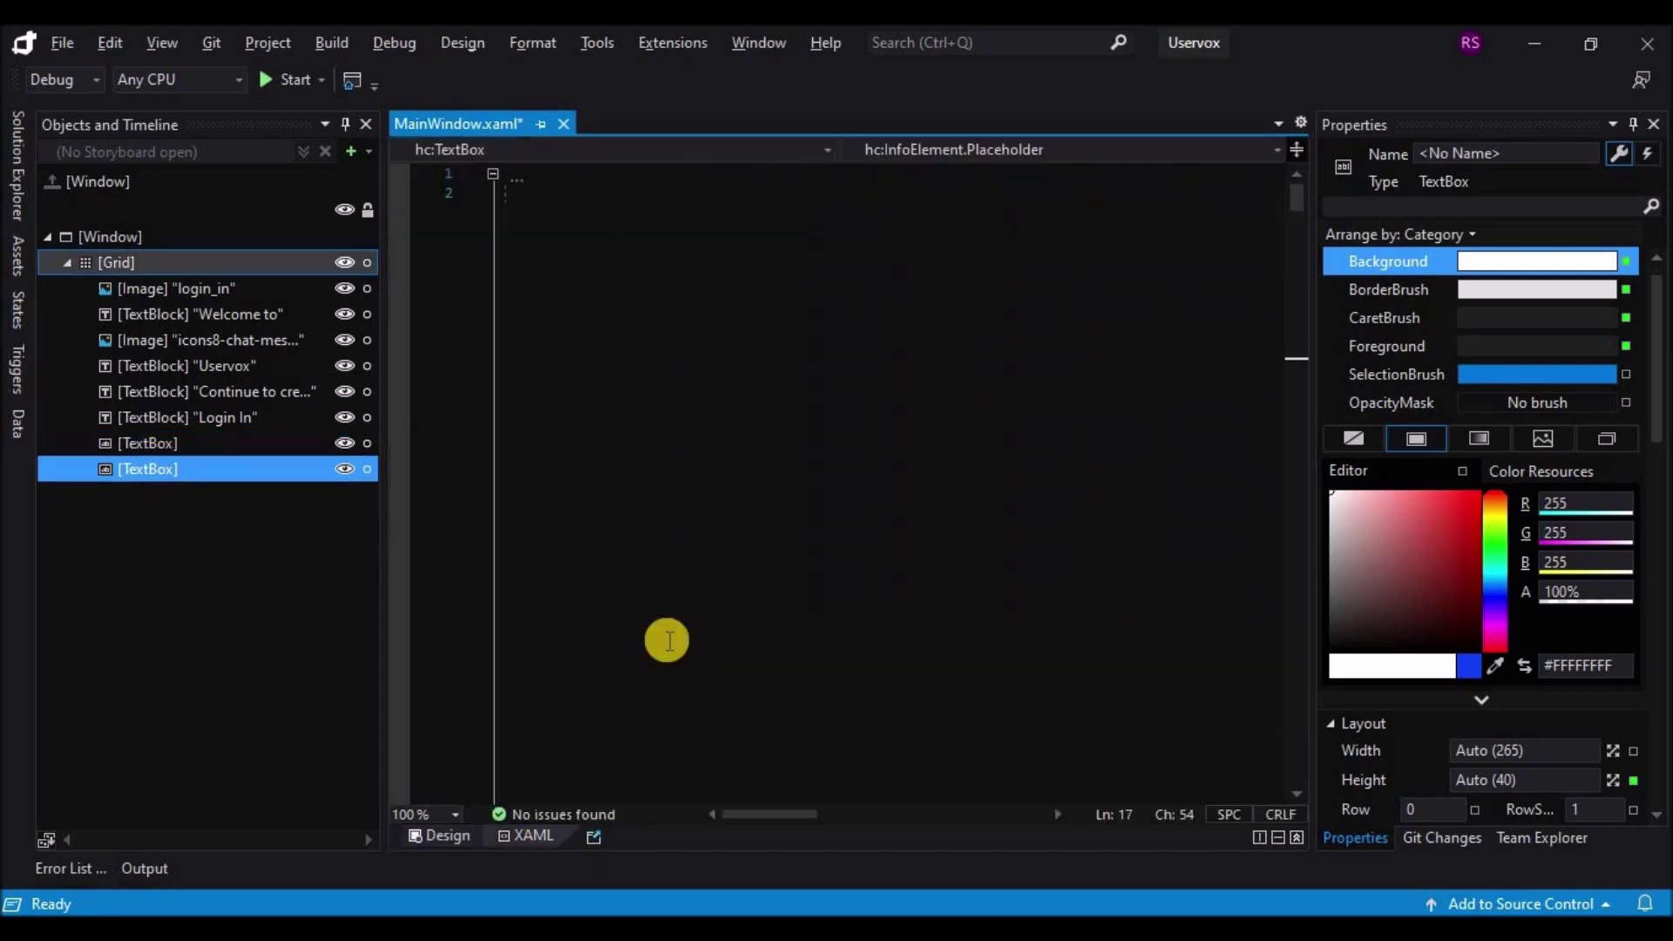
left_click_drag(571, 526, 826, 549)
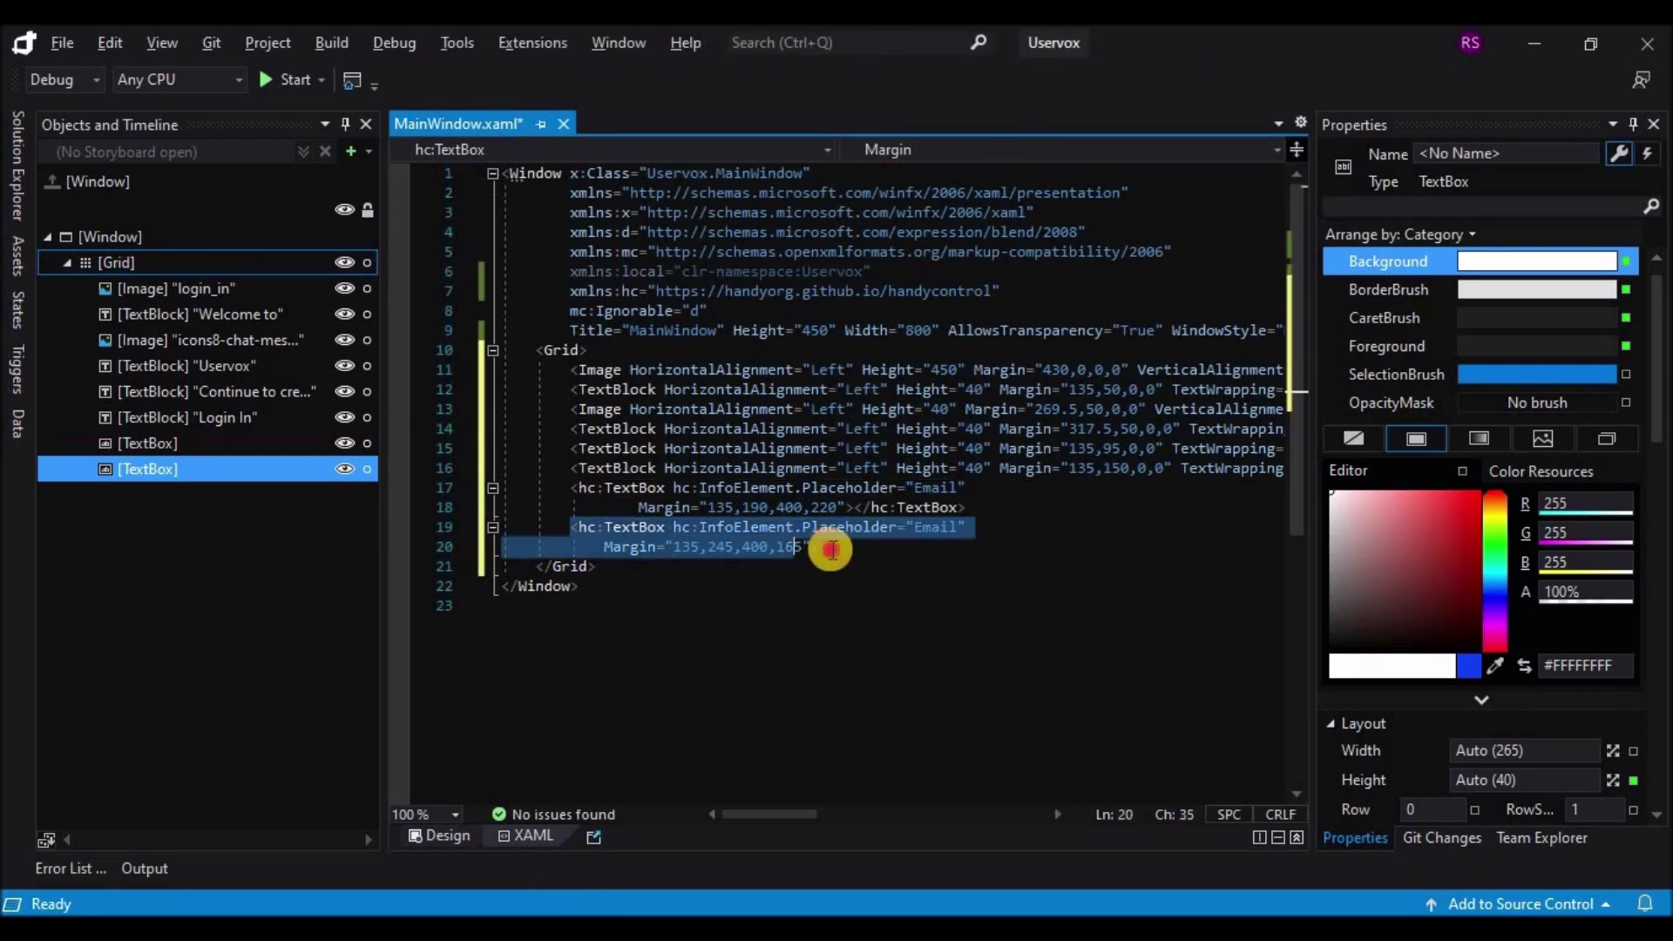
key("Delete")
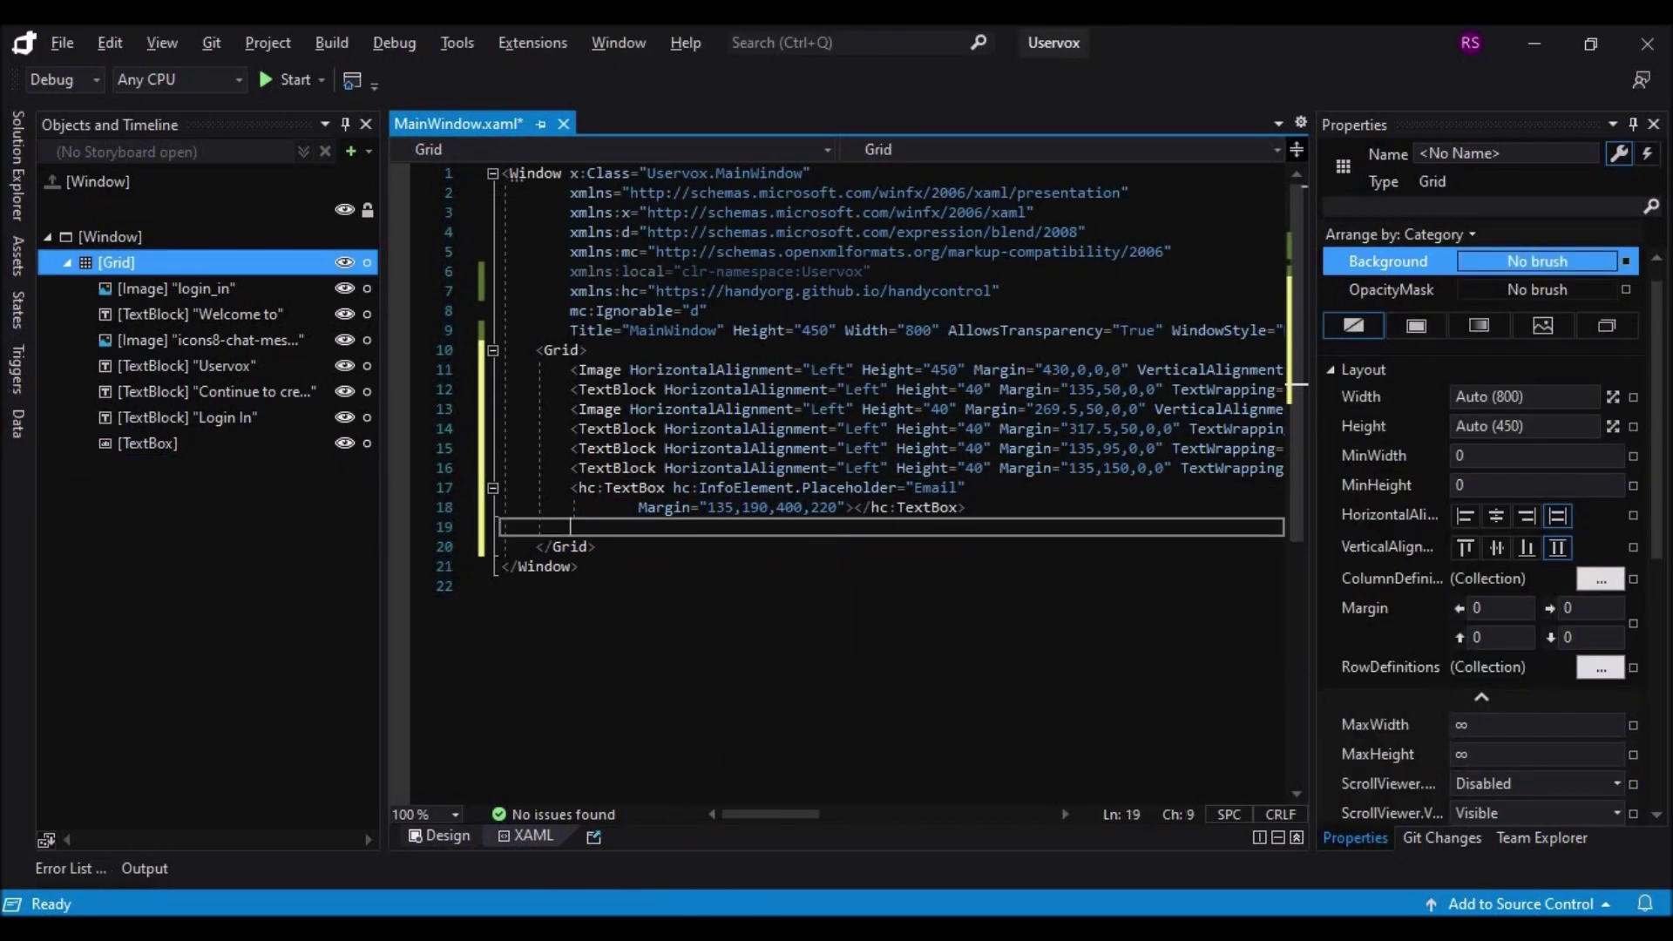
key("alt+Tab")
scroll(858, 378, "up", 15)
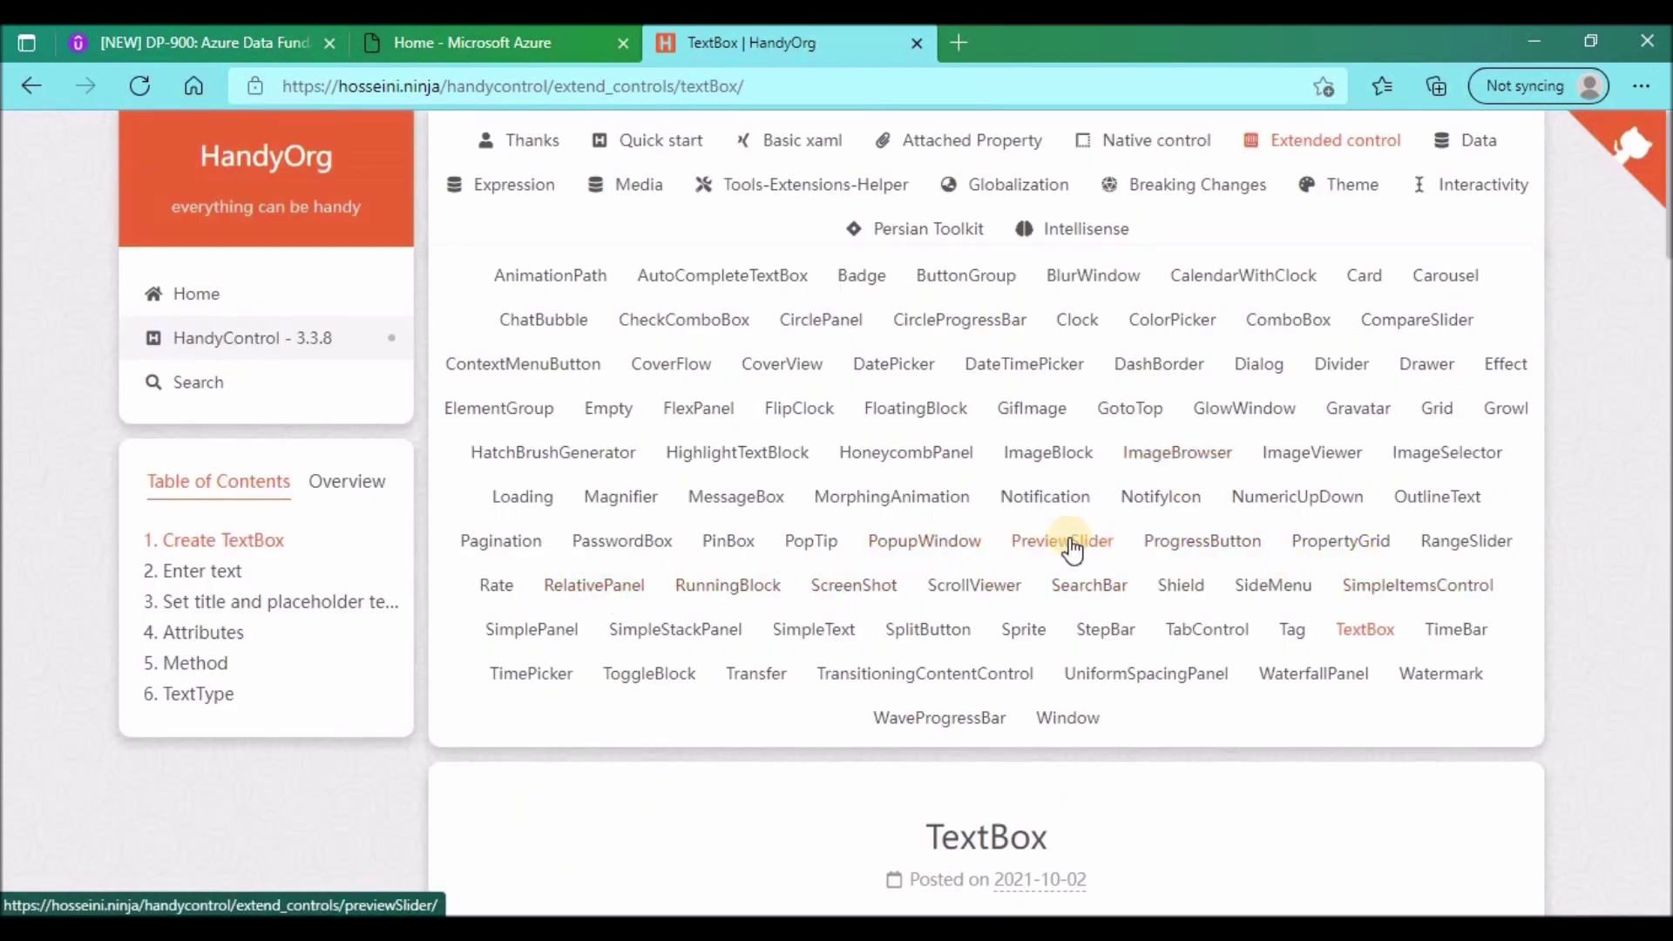
Step: Copy the PasswordBox title-and-placeholder sample and paste it on line 19 below the Email box
left_click(622, 541)
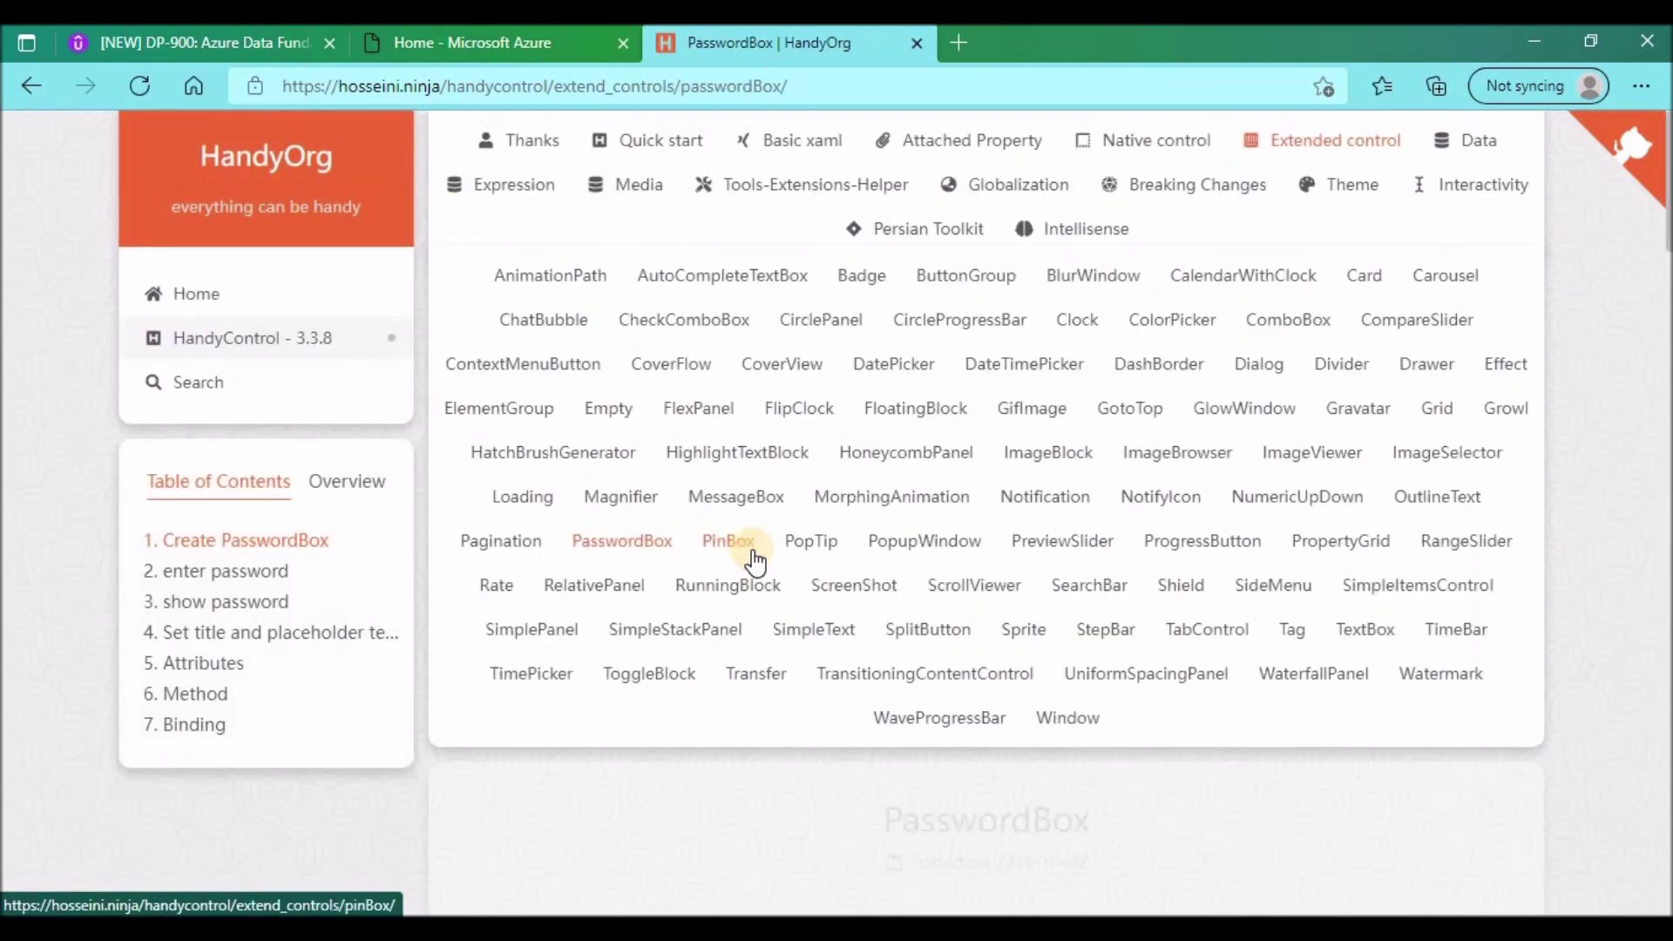
scroll(755, 558, "down", 20)
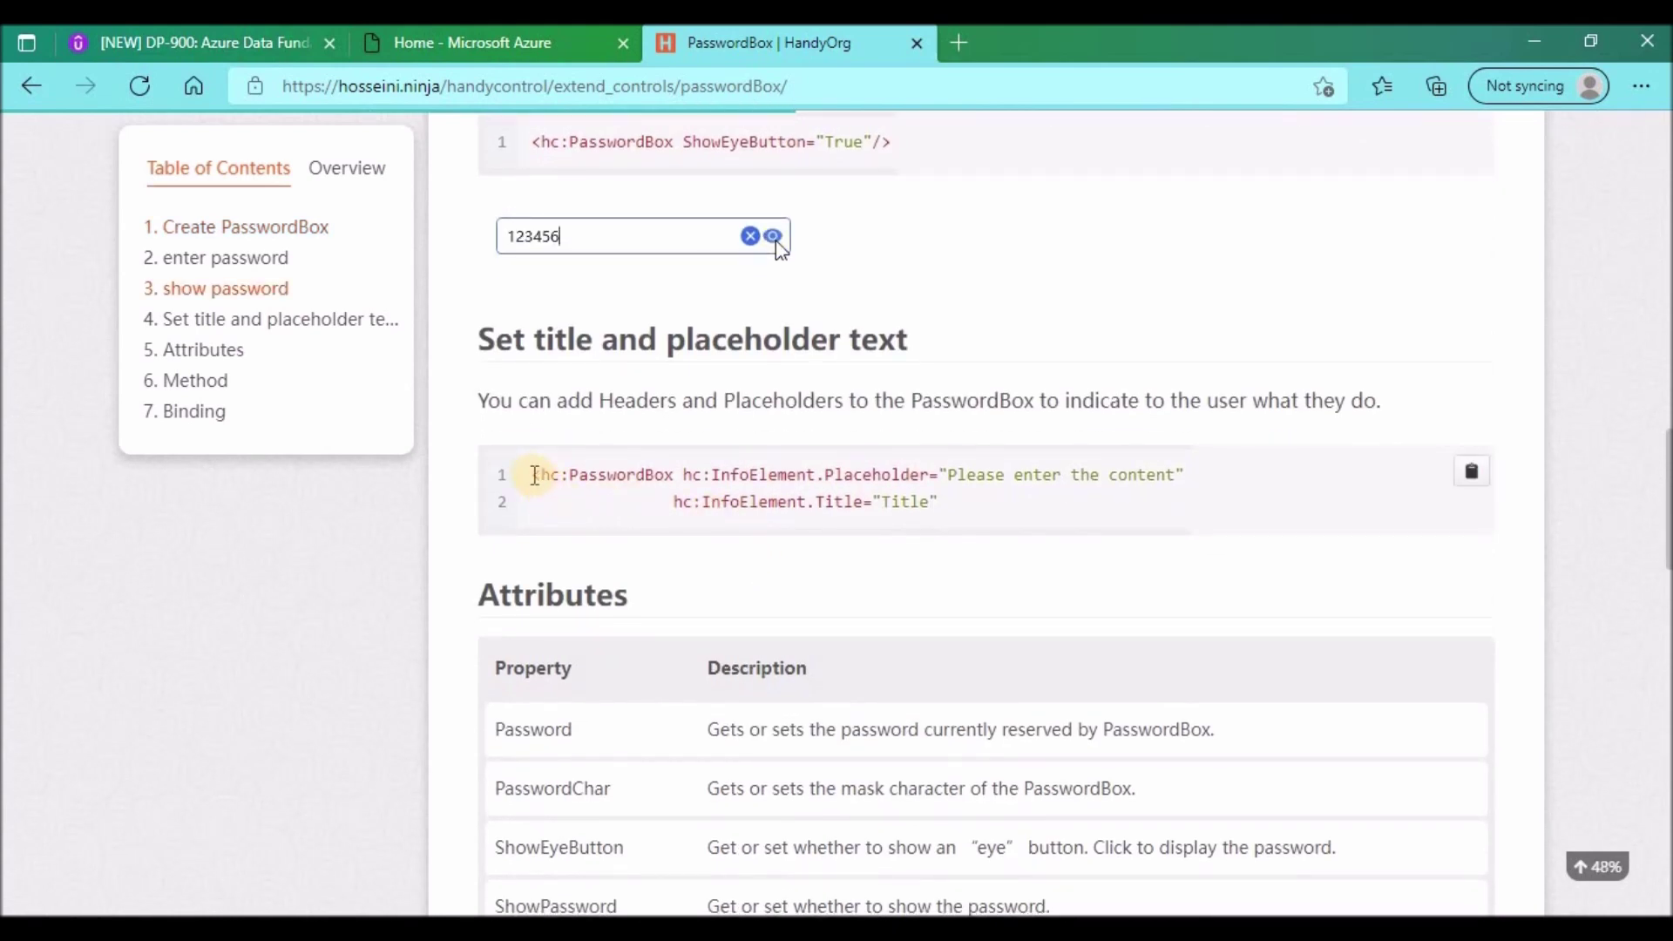
left_click_drag(534, 475, 965, 500)
key("ctrl+c")
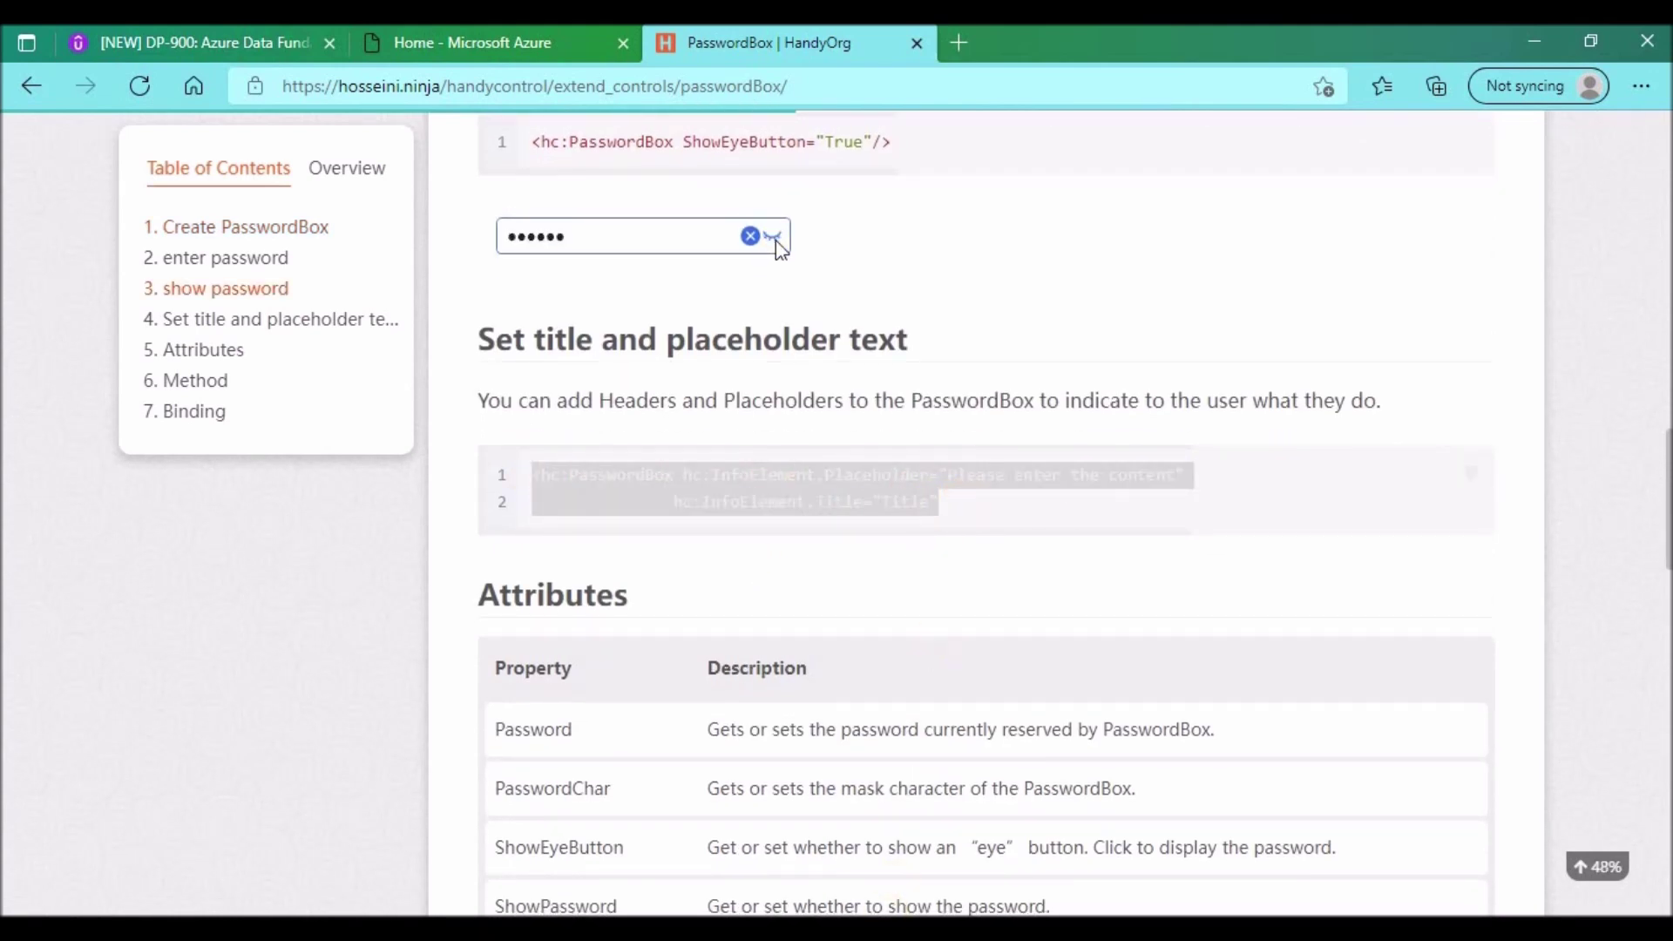
key("alt+Tab")
left_click(726, 667)
key("ctrl+v")
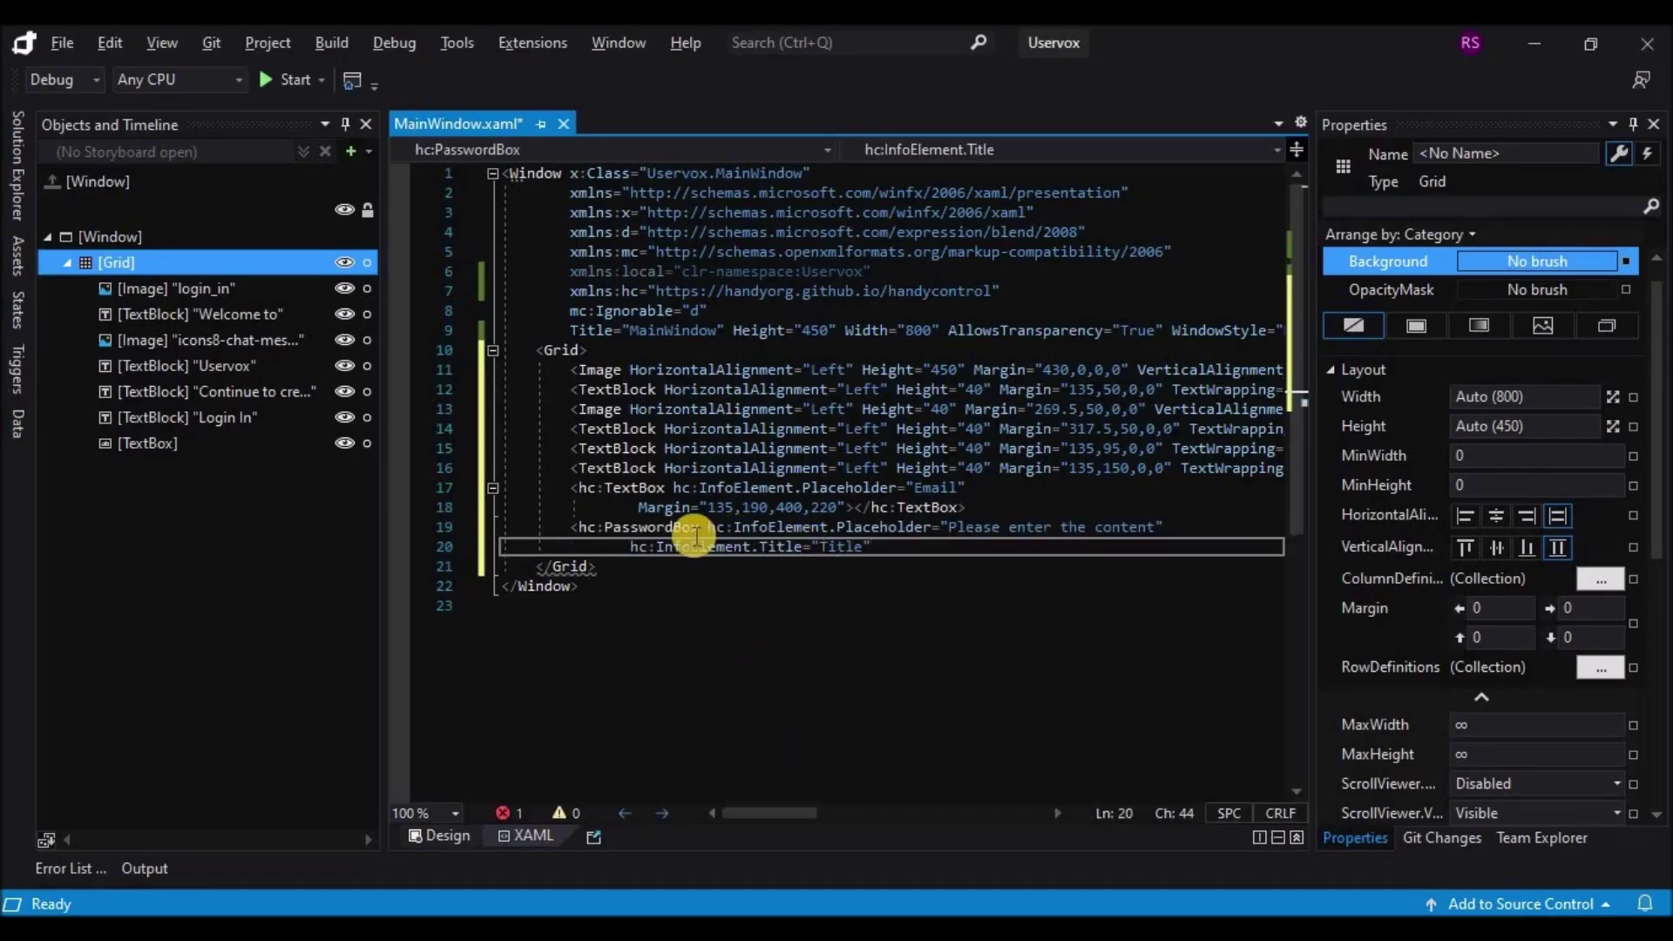
Step: Replace the password box's Title attribute with the Email box's Margin="135,190,400,220"
left_click_drag(635, 508, 846, 507)
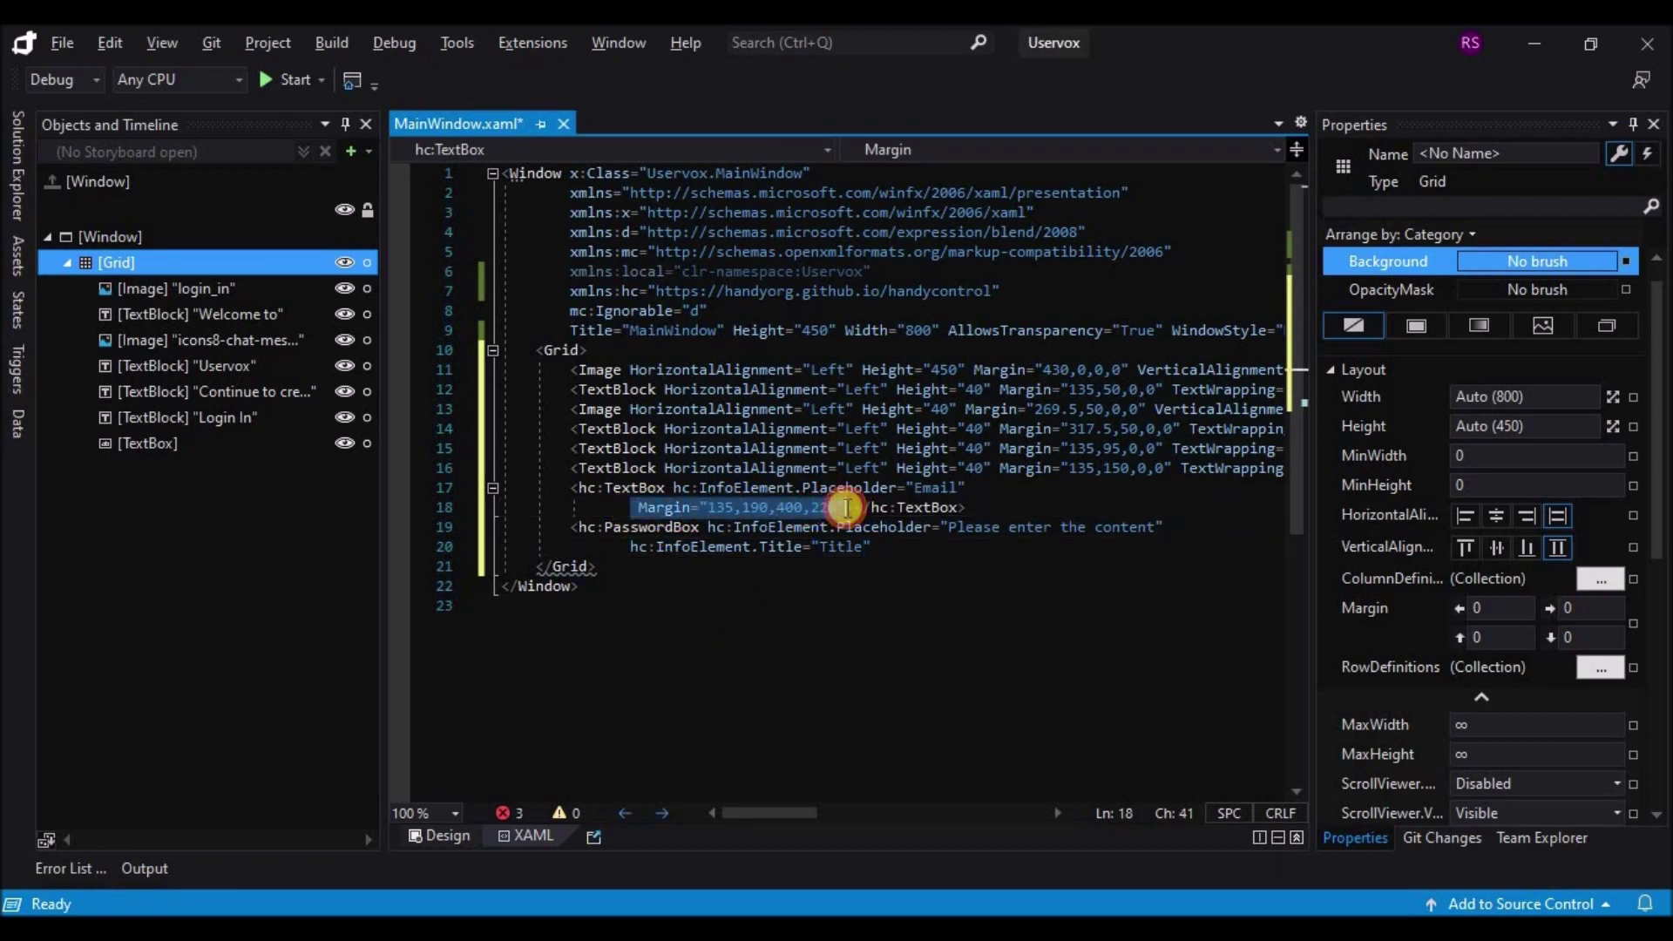
left_click_drag(633, 548, 874, 549)
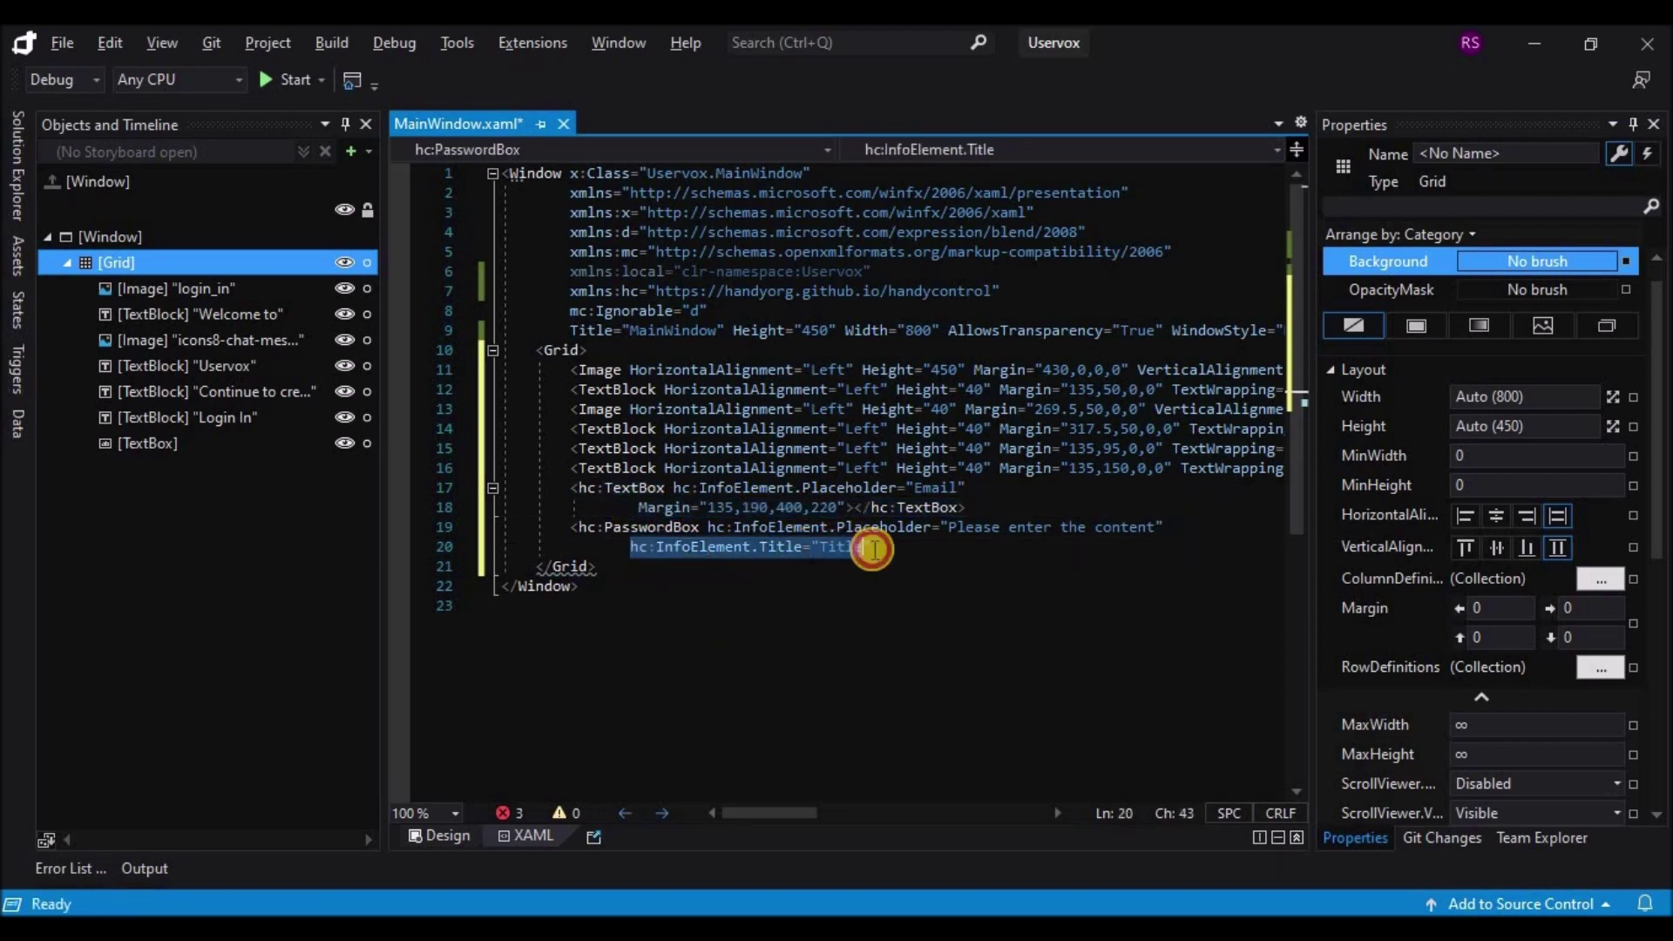
type("Margin=\"135,190,400,220\"")
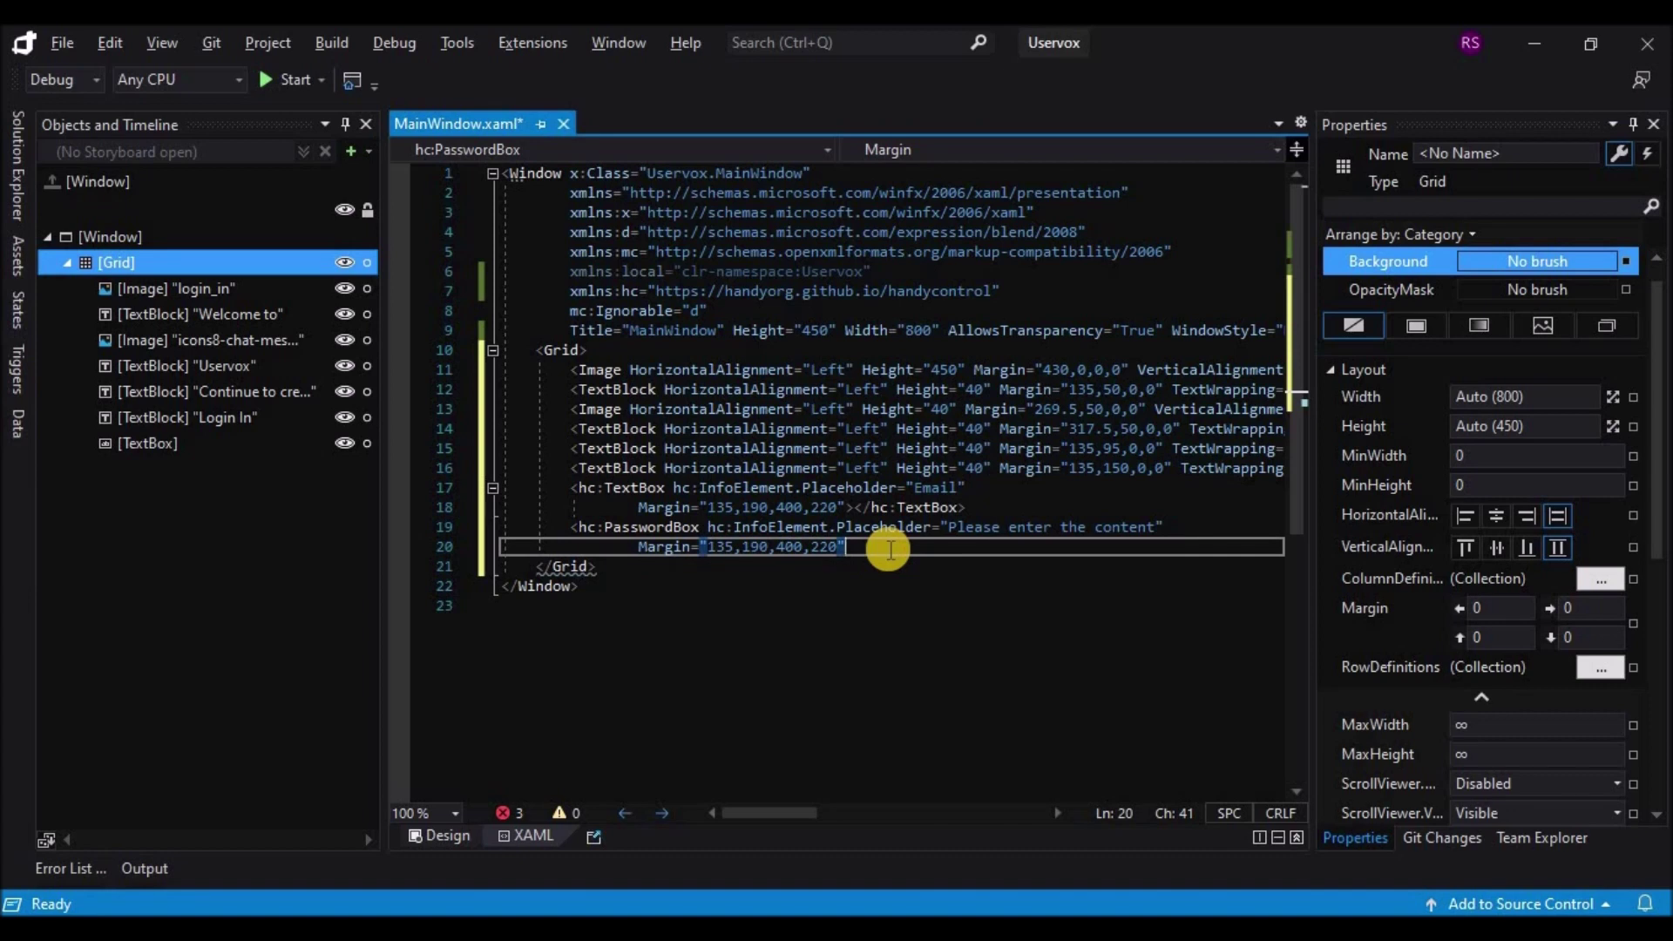
type("></hc:PasswordBox>")
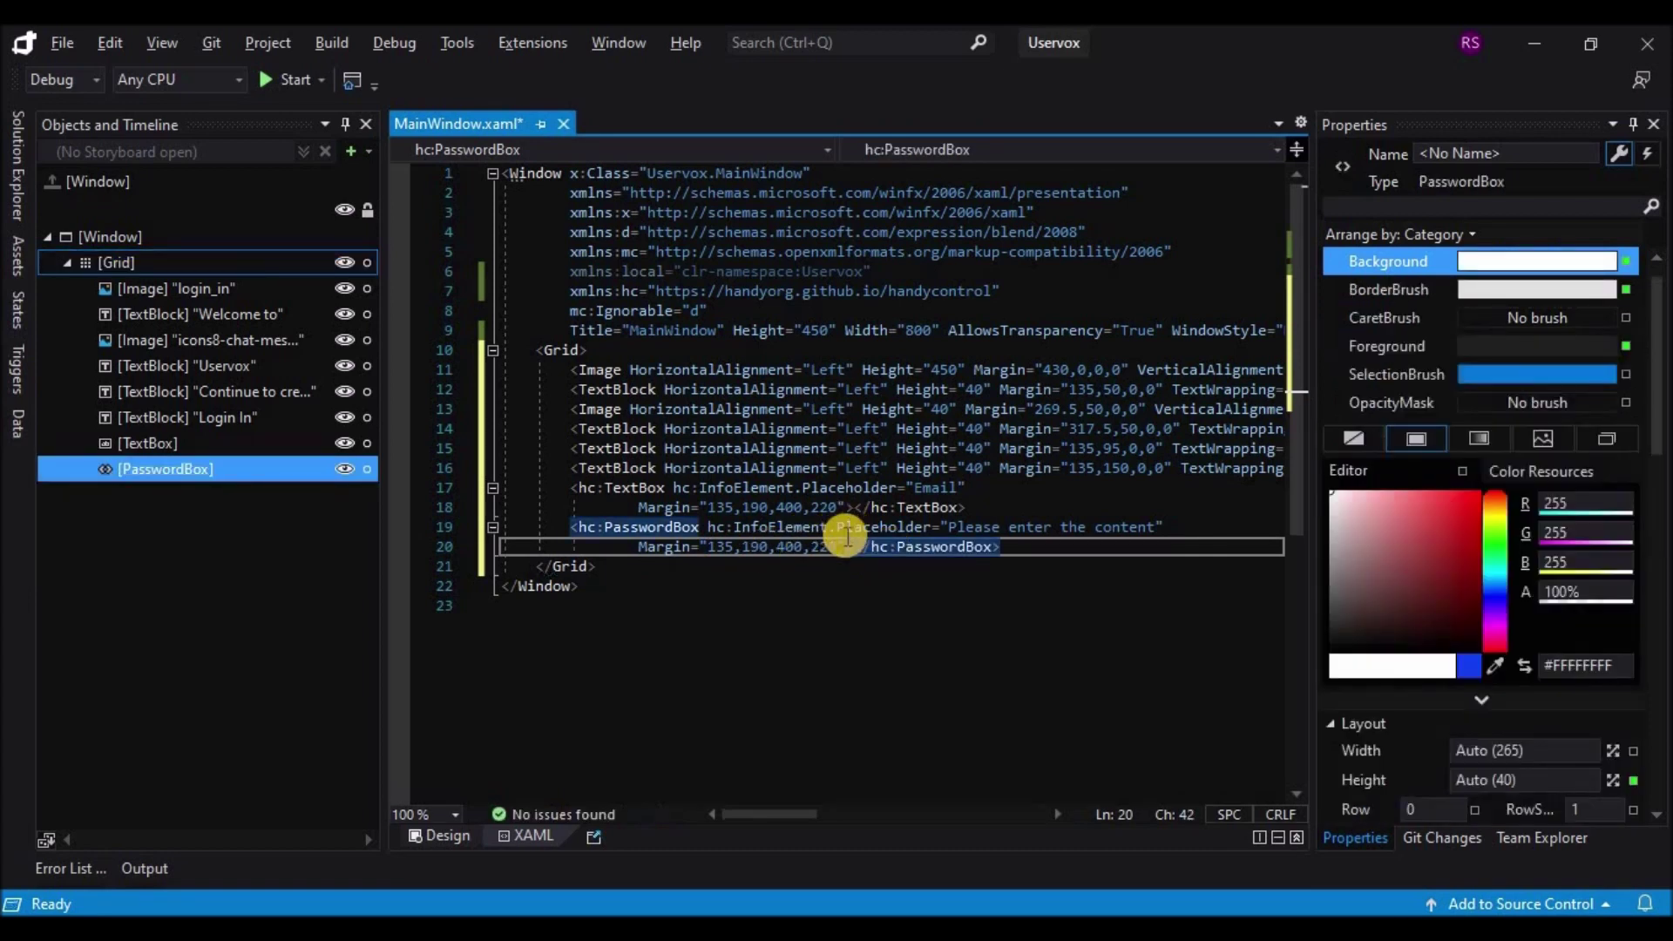
Step: Add ShowClearButton="True" and ShowEyeButton="True" to the PasswordBox
left_click(1179, 528)
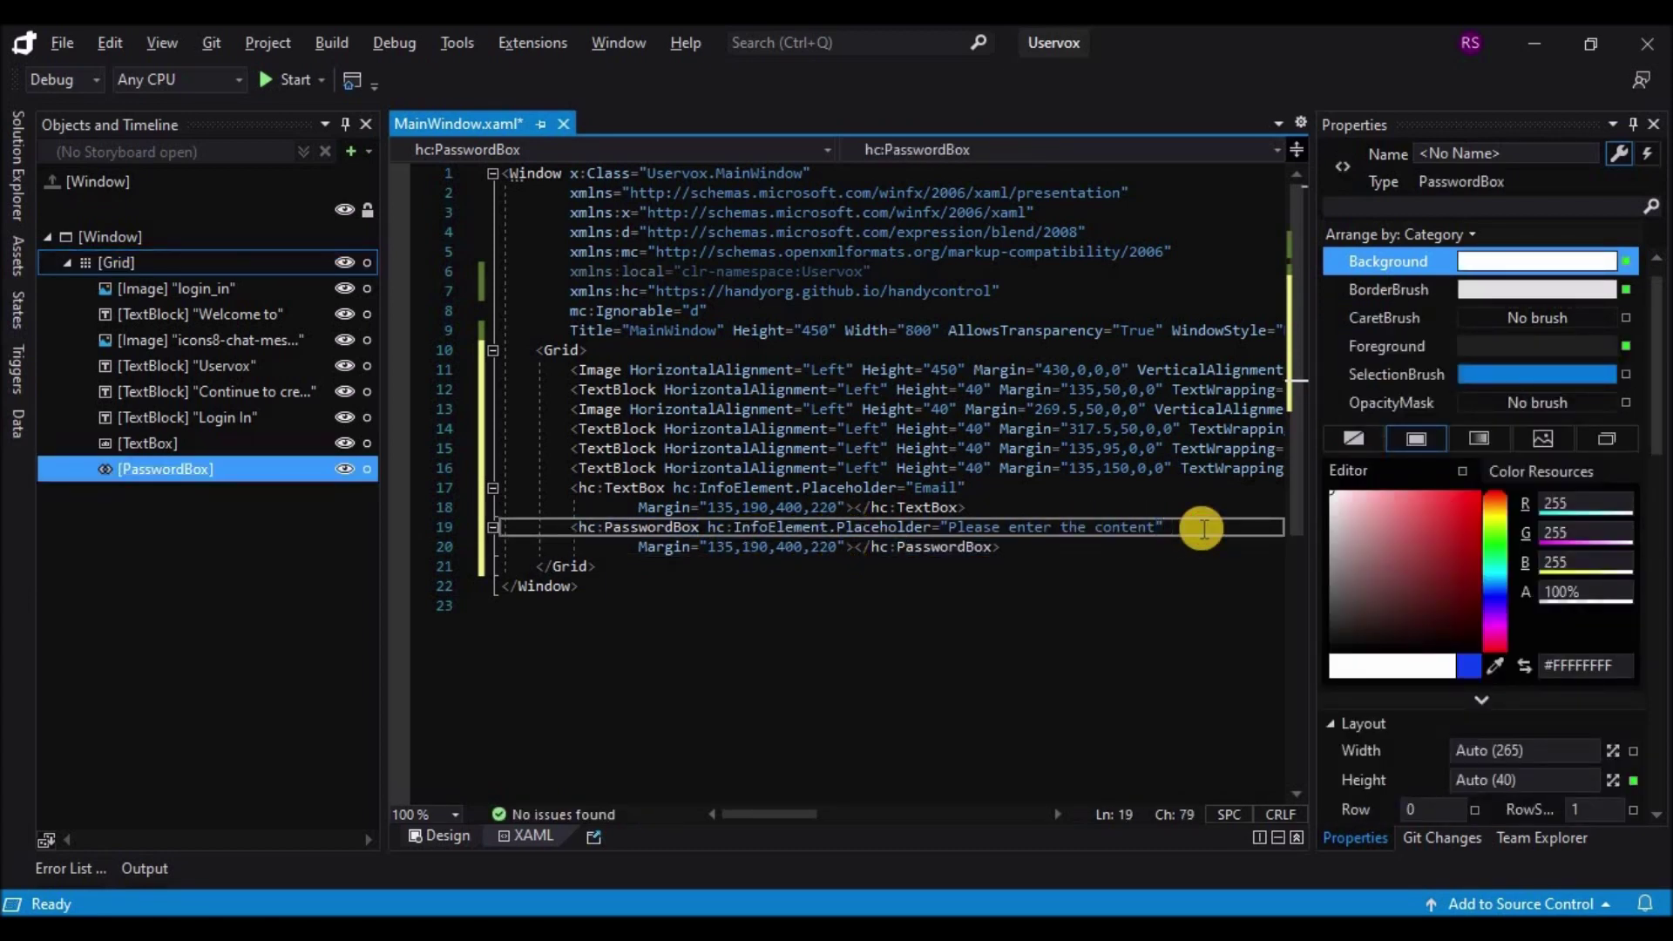
type("Show")
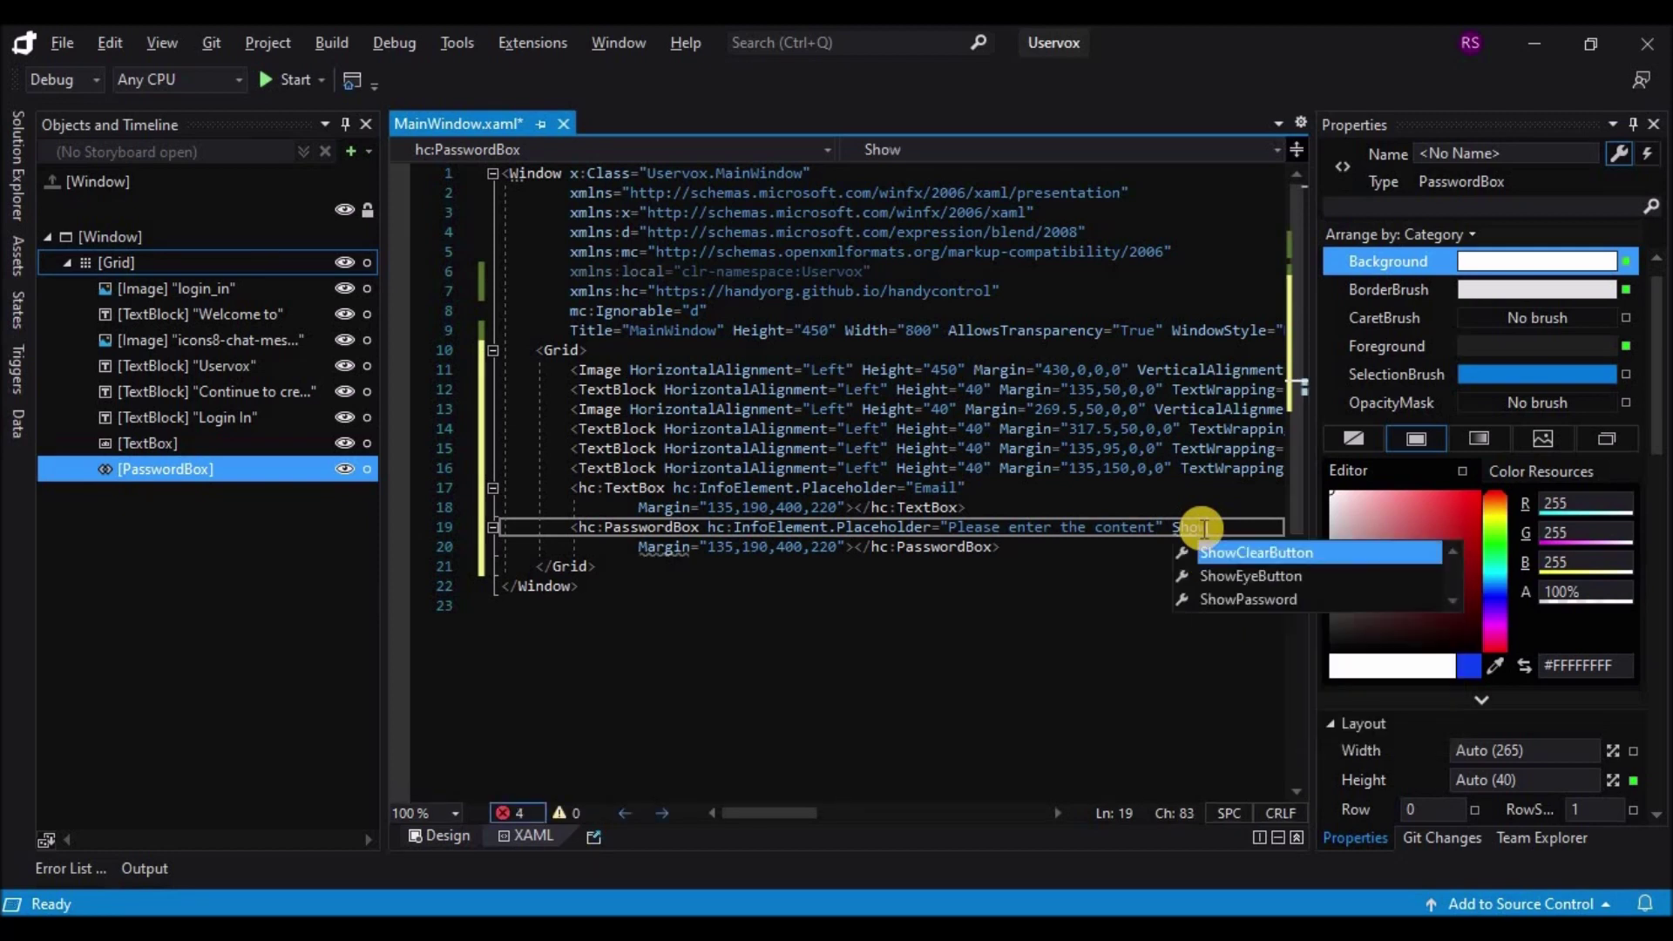
key("Tab")
type("t")
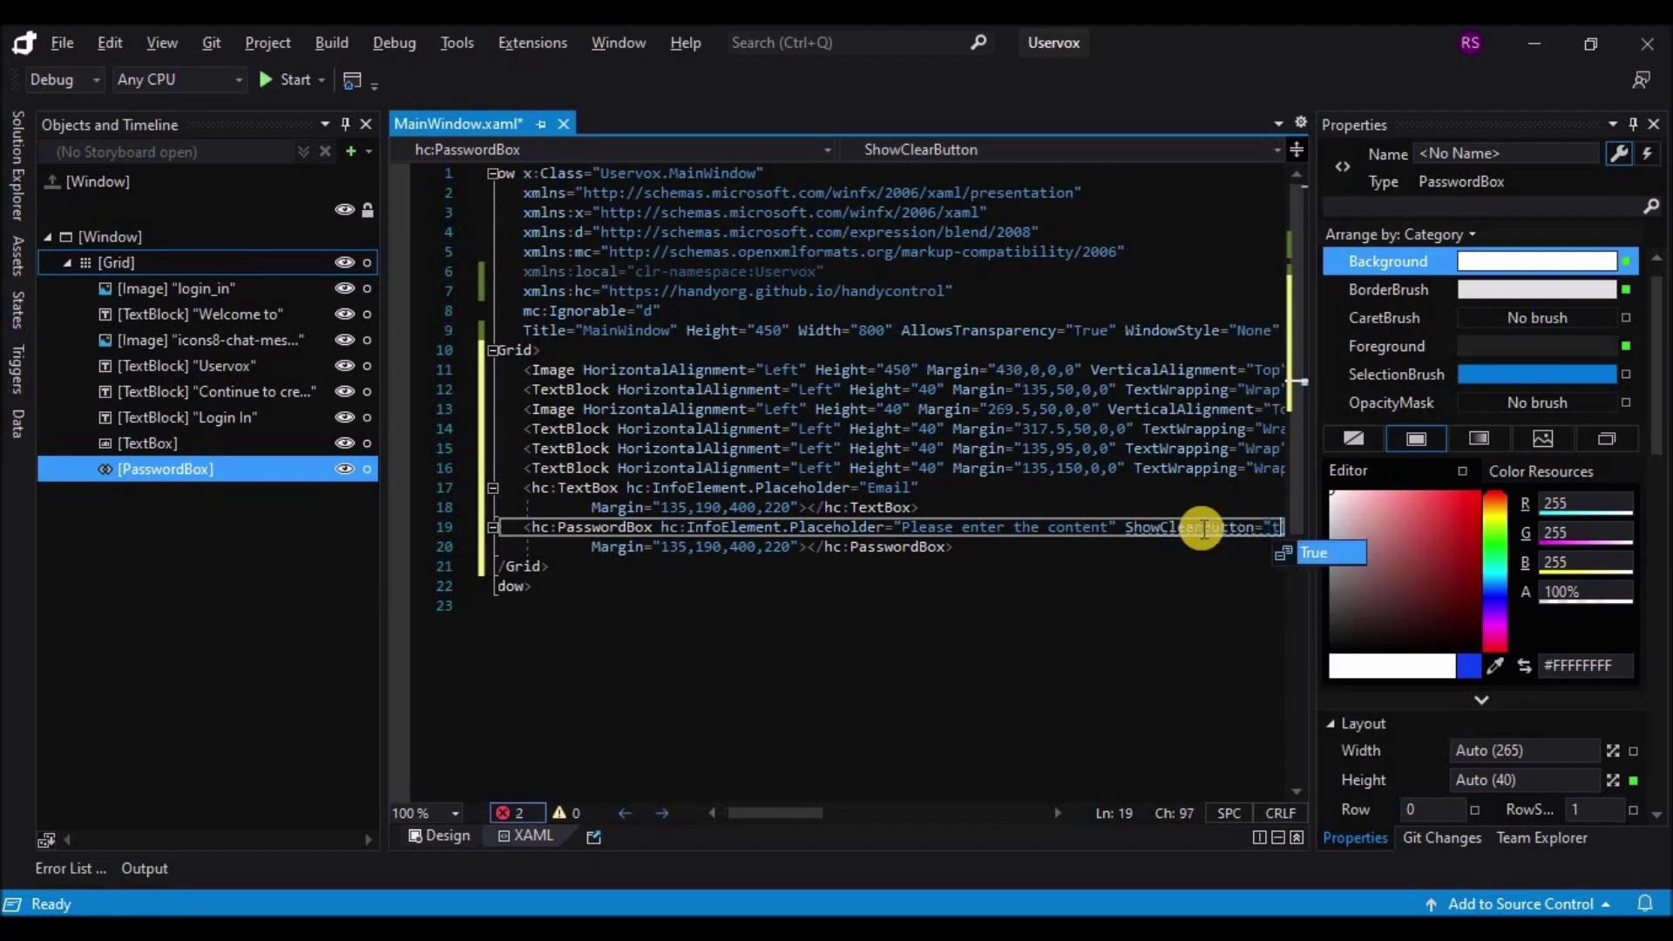
key("Tab")
type("sho")
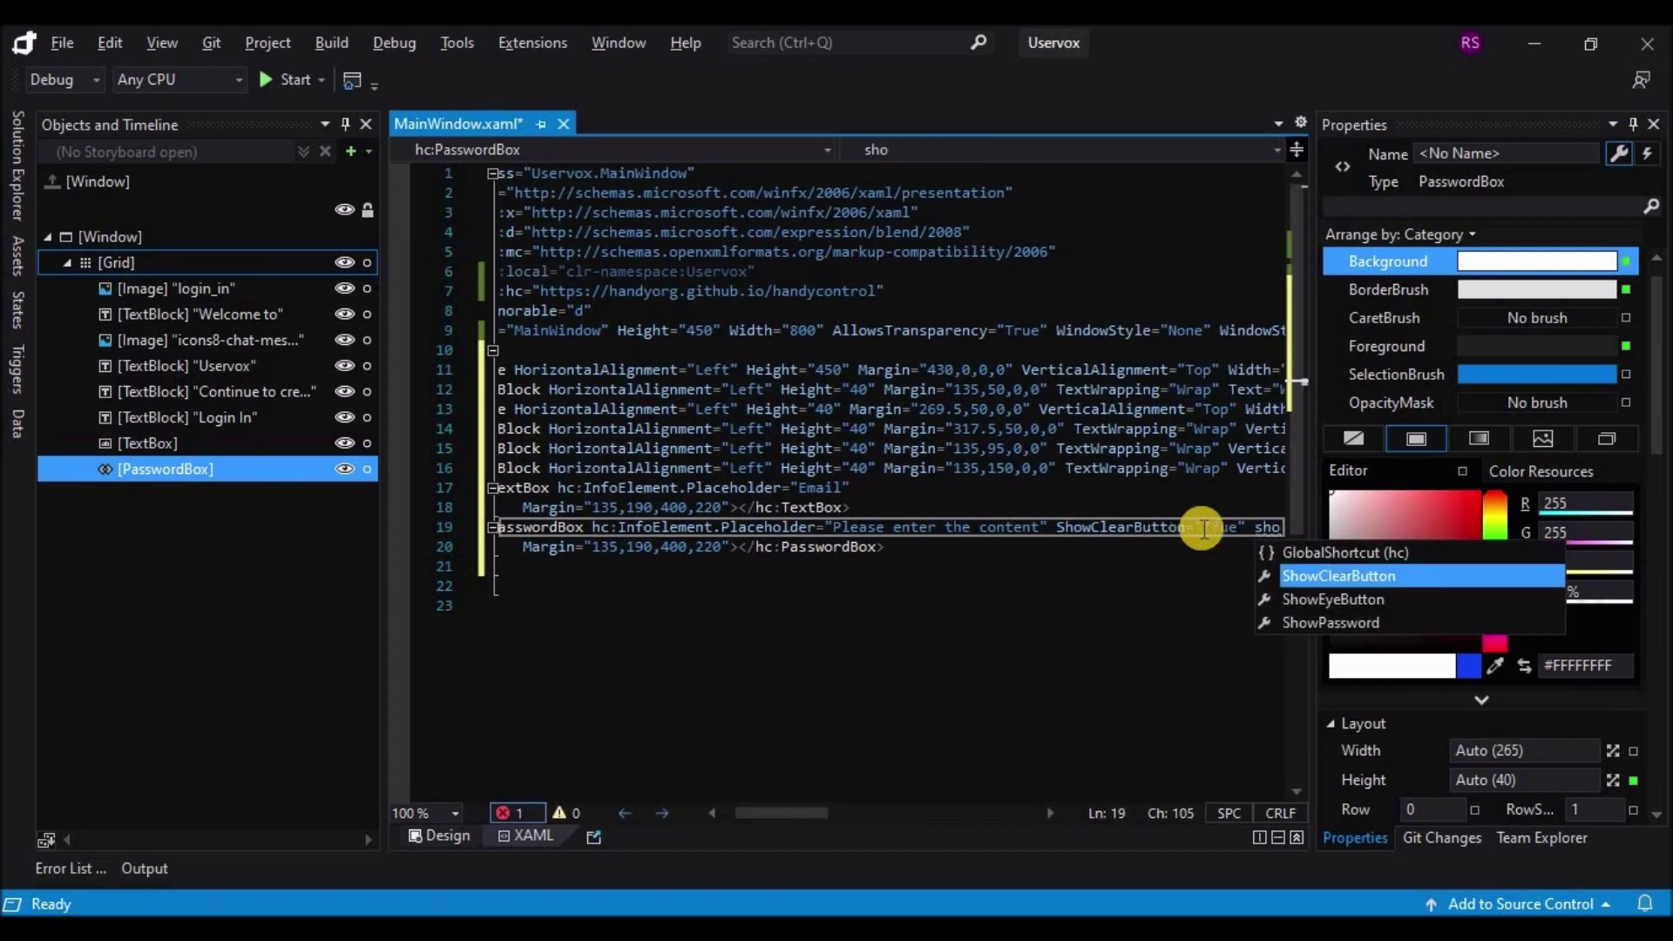
key("Tab")
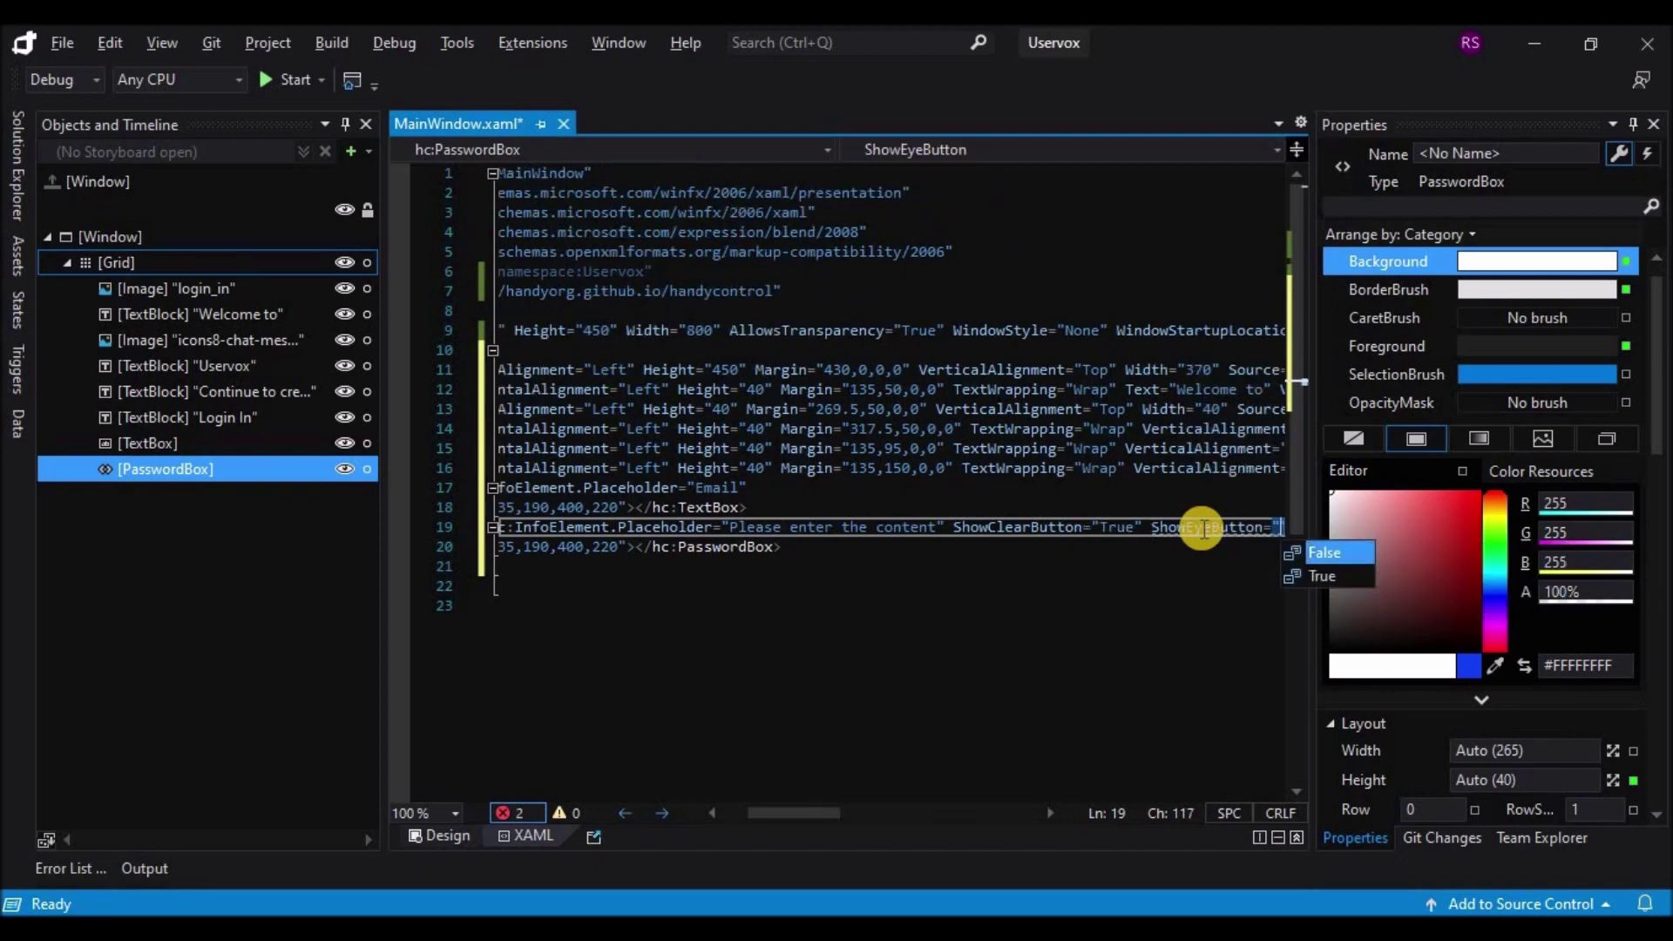
type("t")
key("Tab")
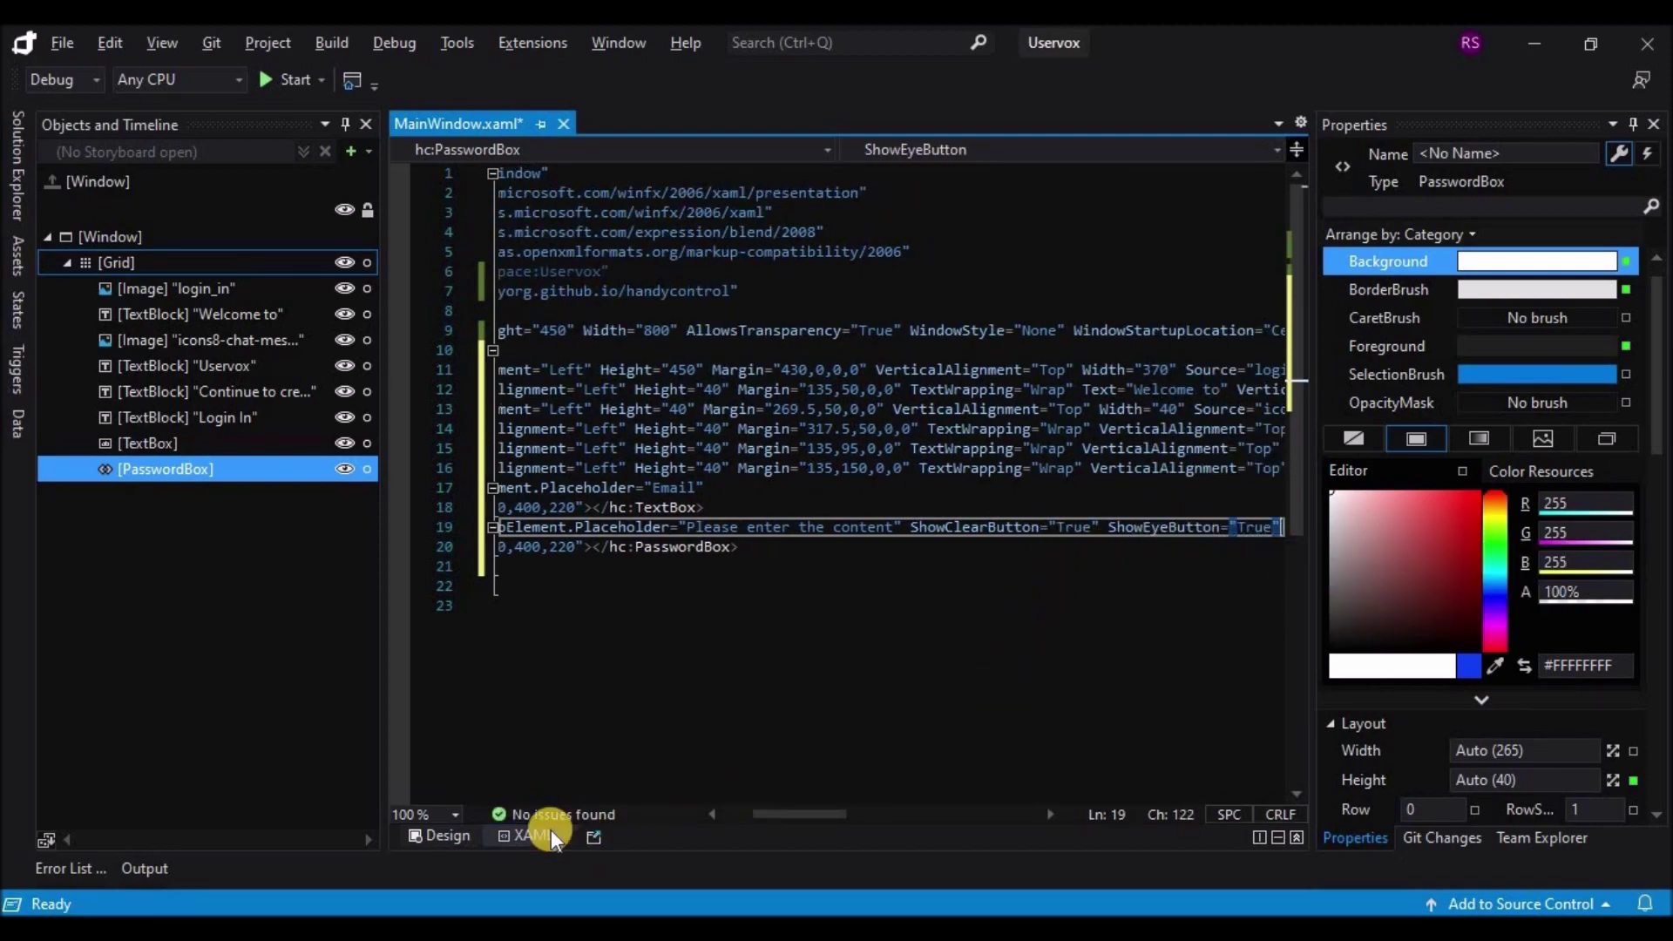
left_click(467, 833)
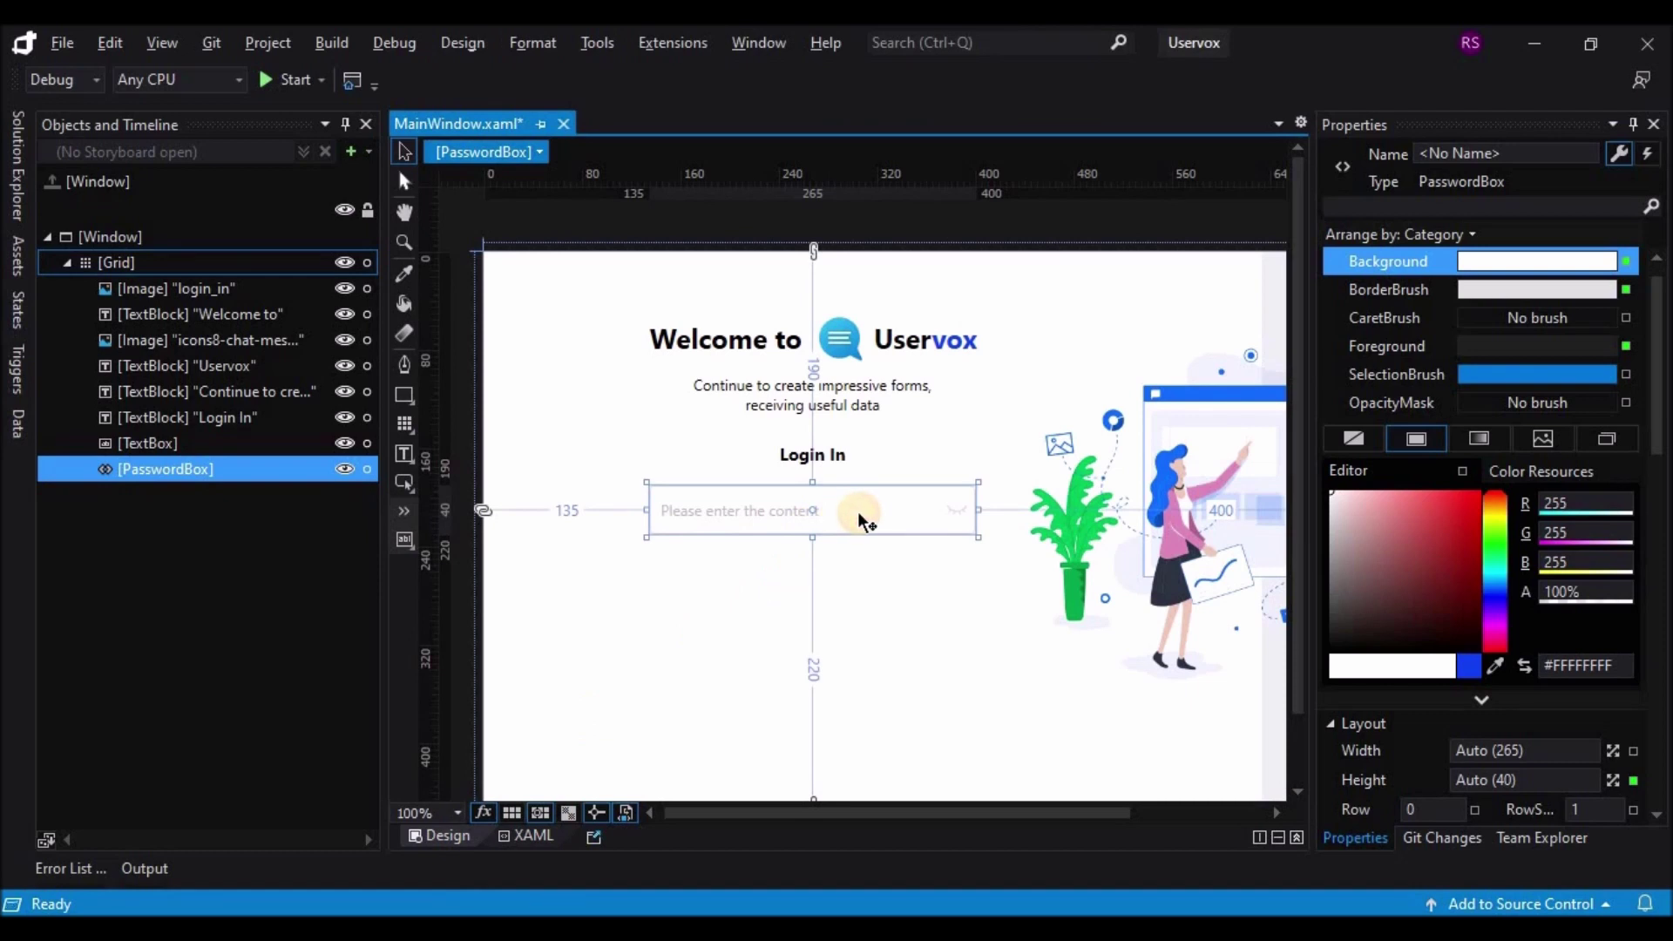
Step: Move the password box below the Email box to top margin 245 and run the app
left_click_drag(857, 511, 854, 580)
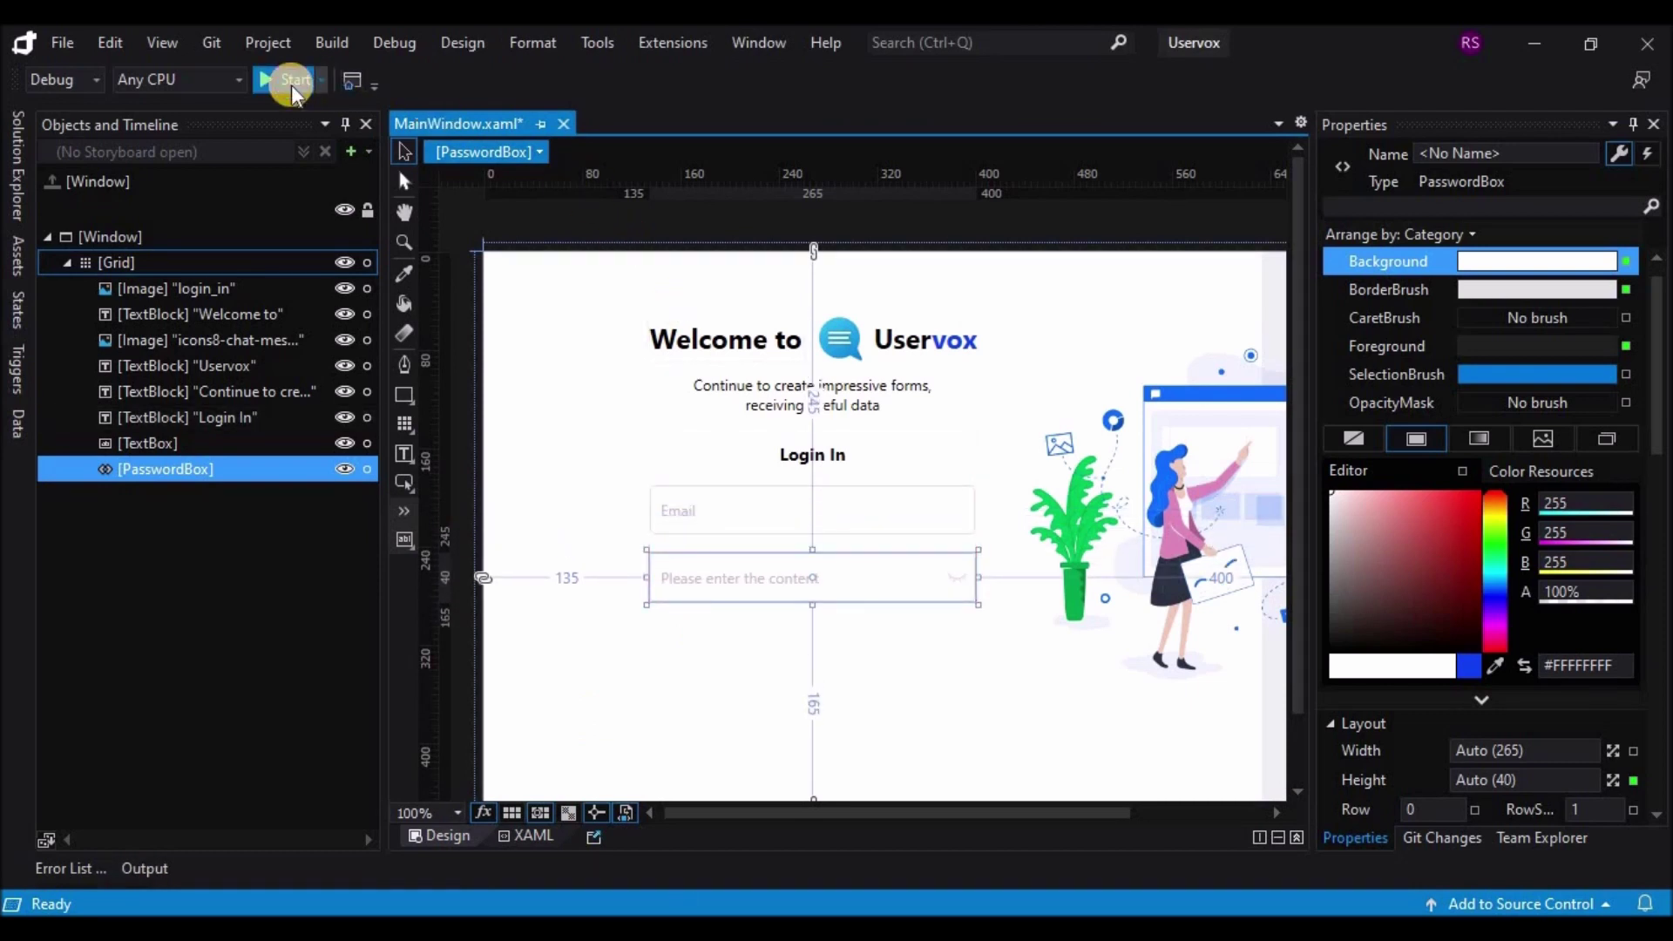
left_click(291, 80)
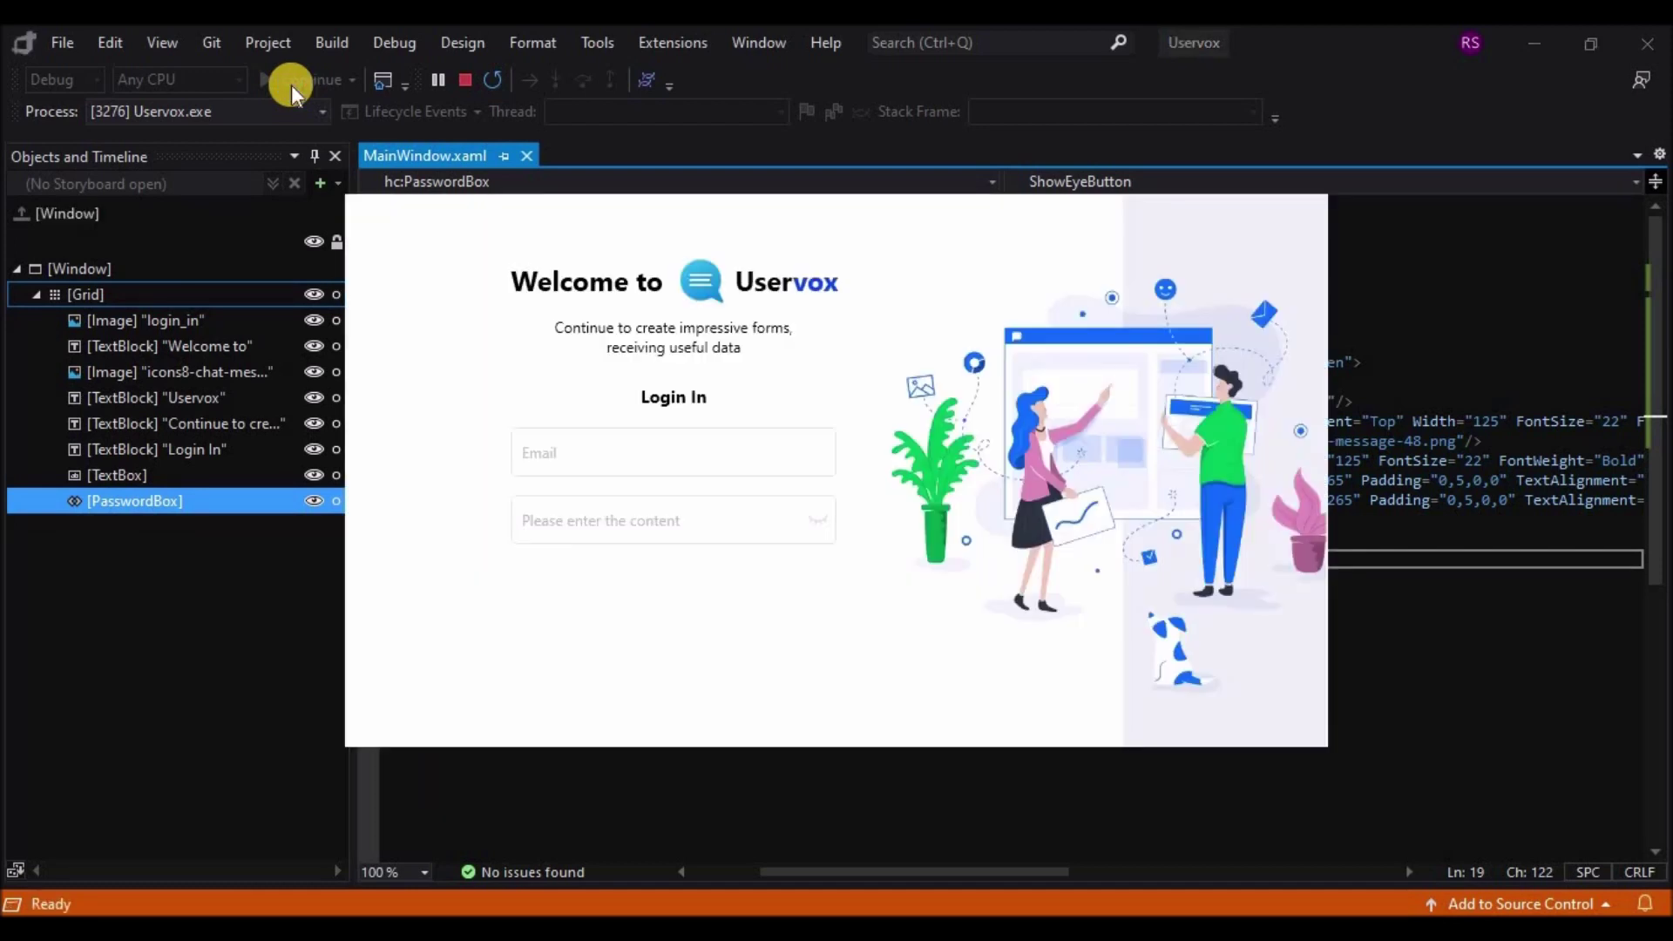
Step: Test the running form: enter a password, clear and retype it, fill Email, then stop debugging
left_click(631, 524)
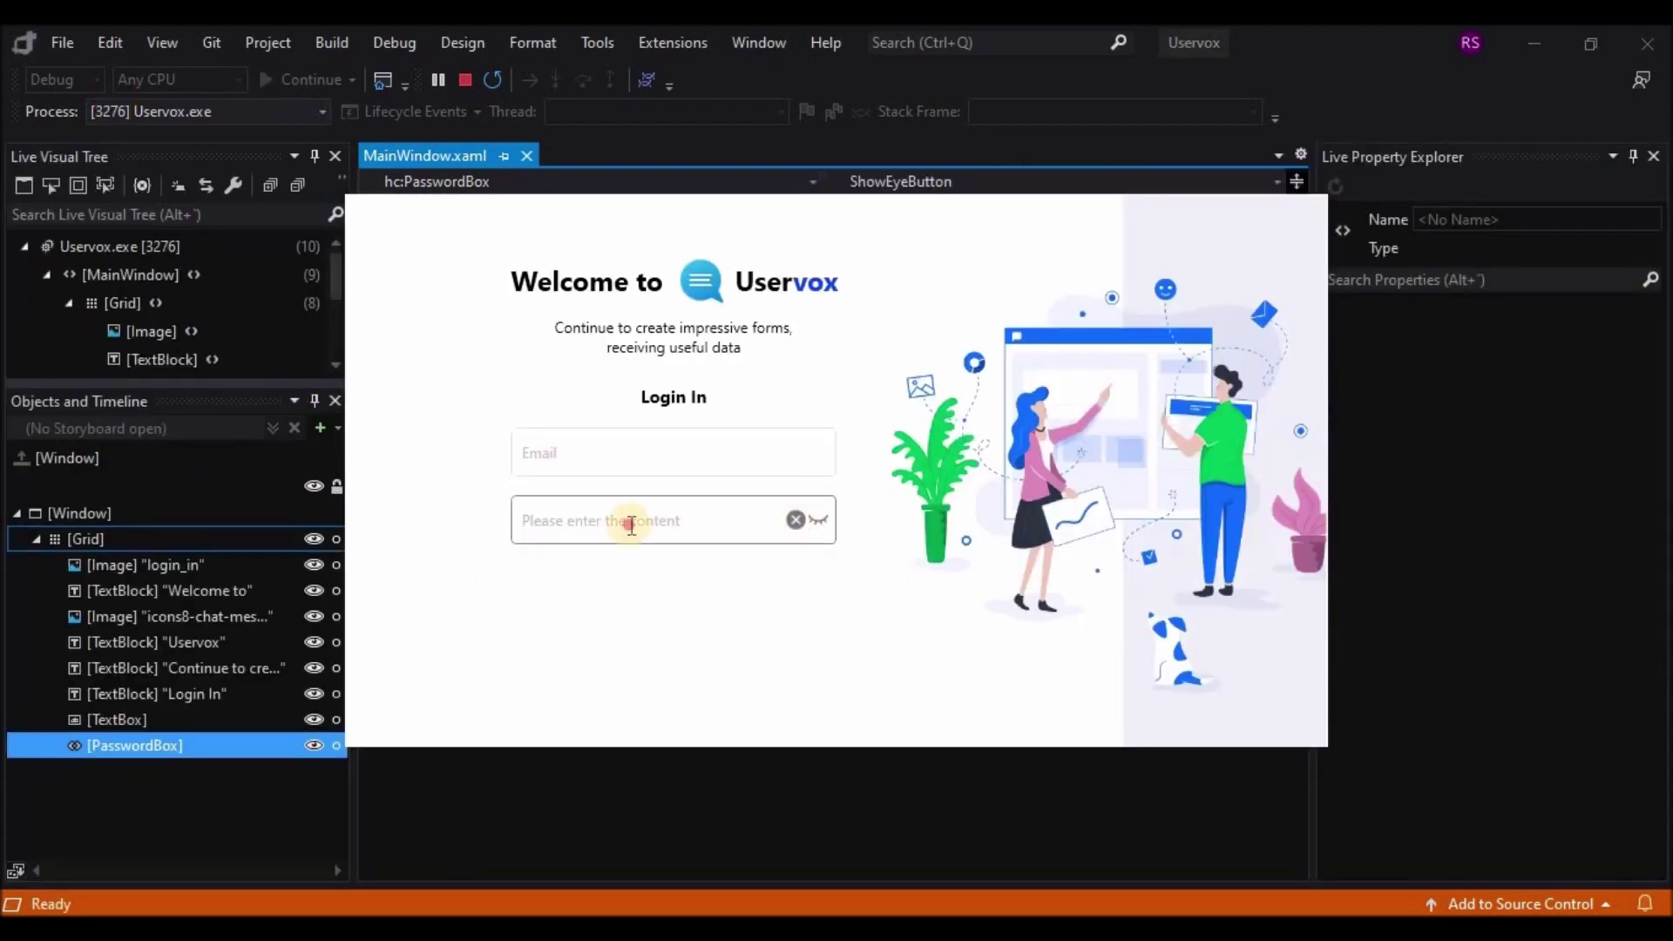
type("123456")
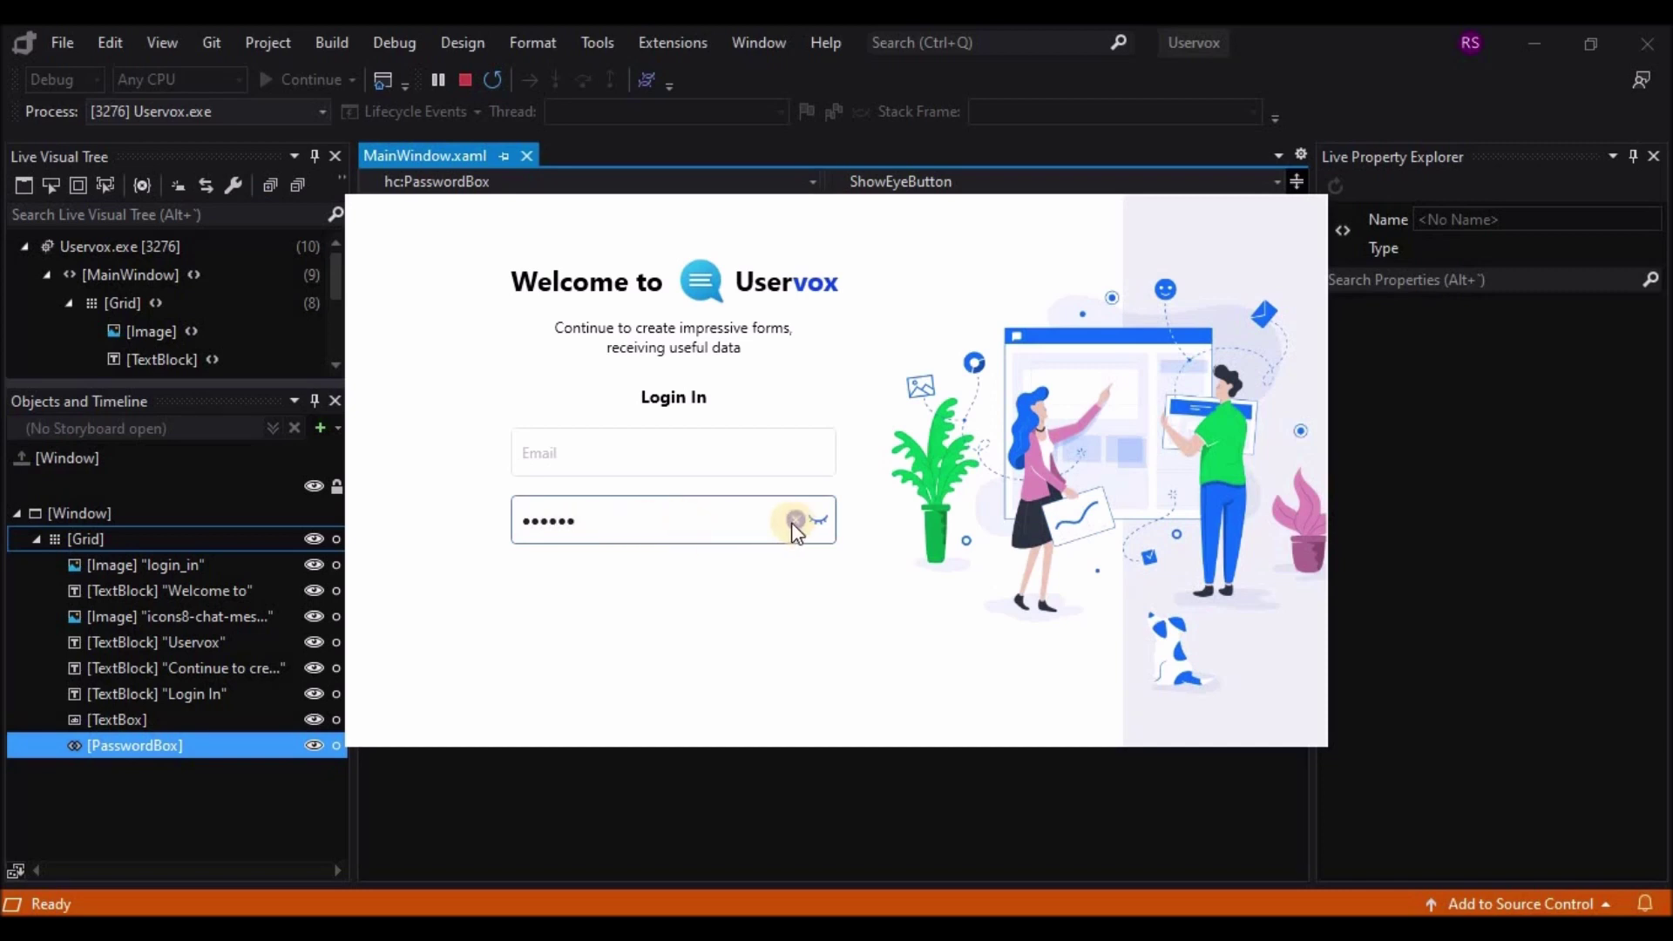
left_click(797, 521)
type("12345")
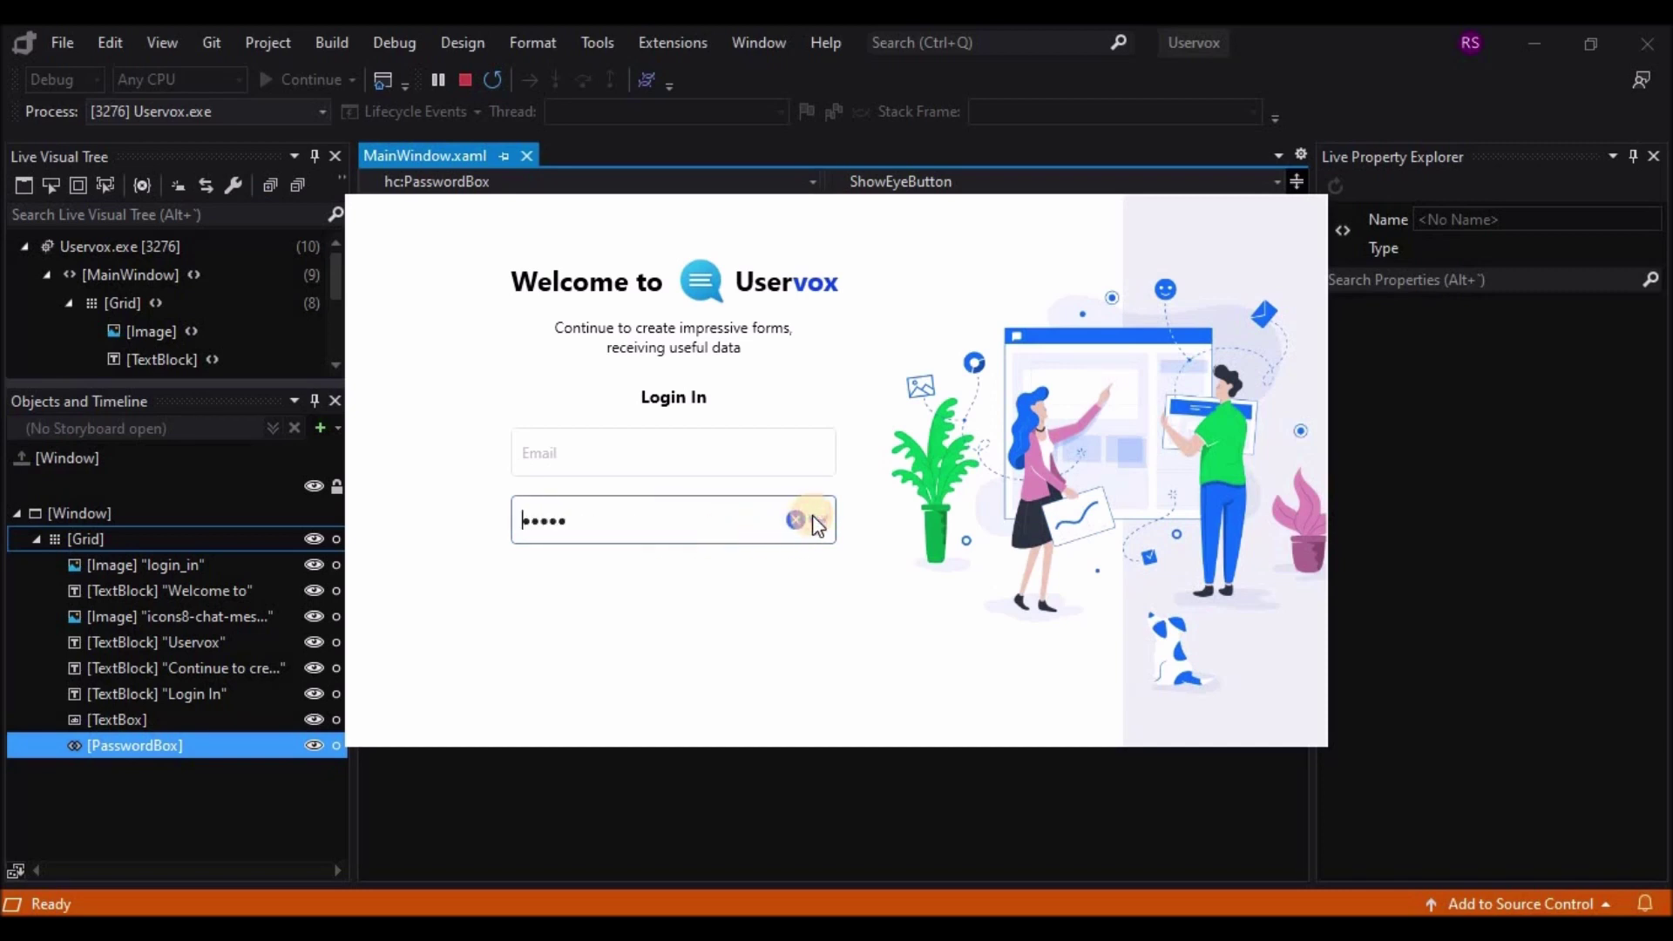
left_click(696, 450)
type("gdttet")
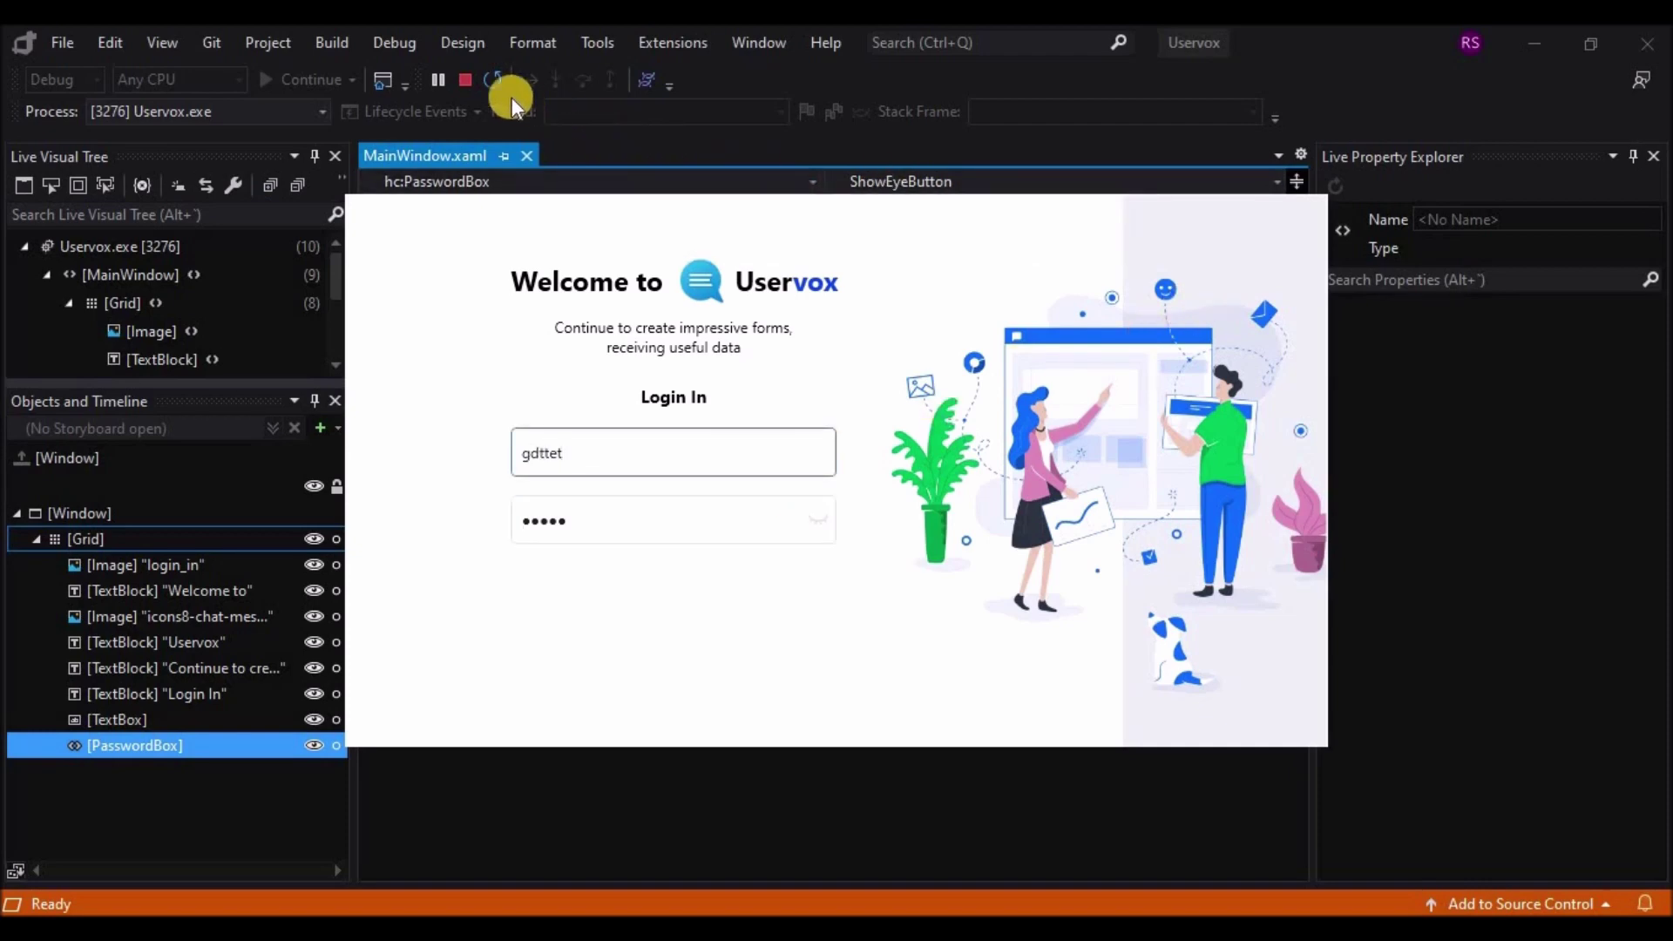
left_click(474, 77)
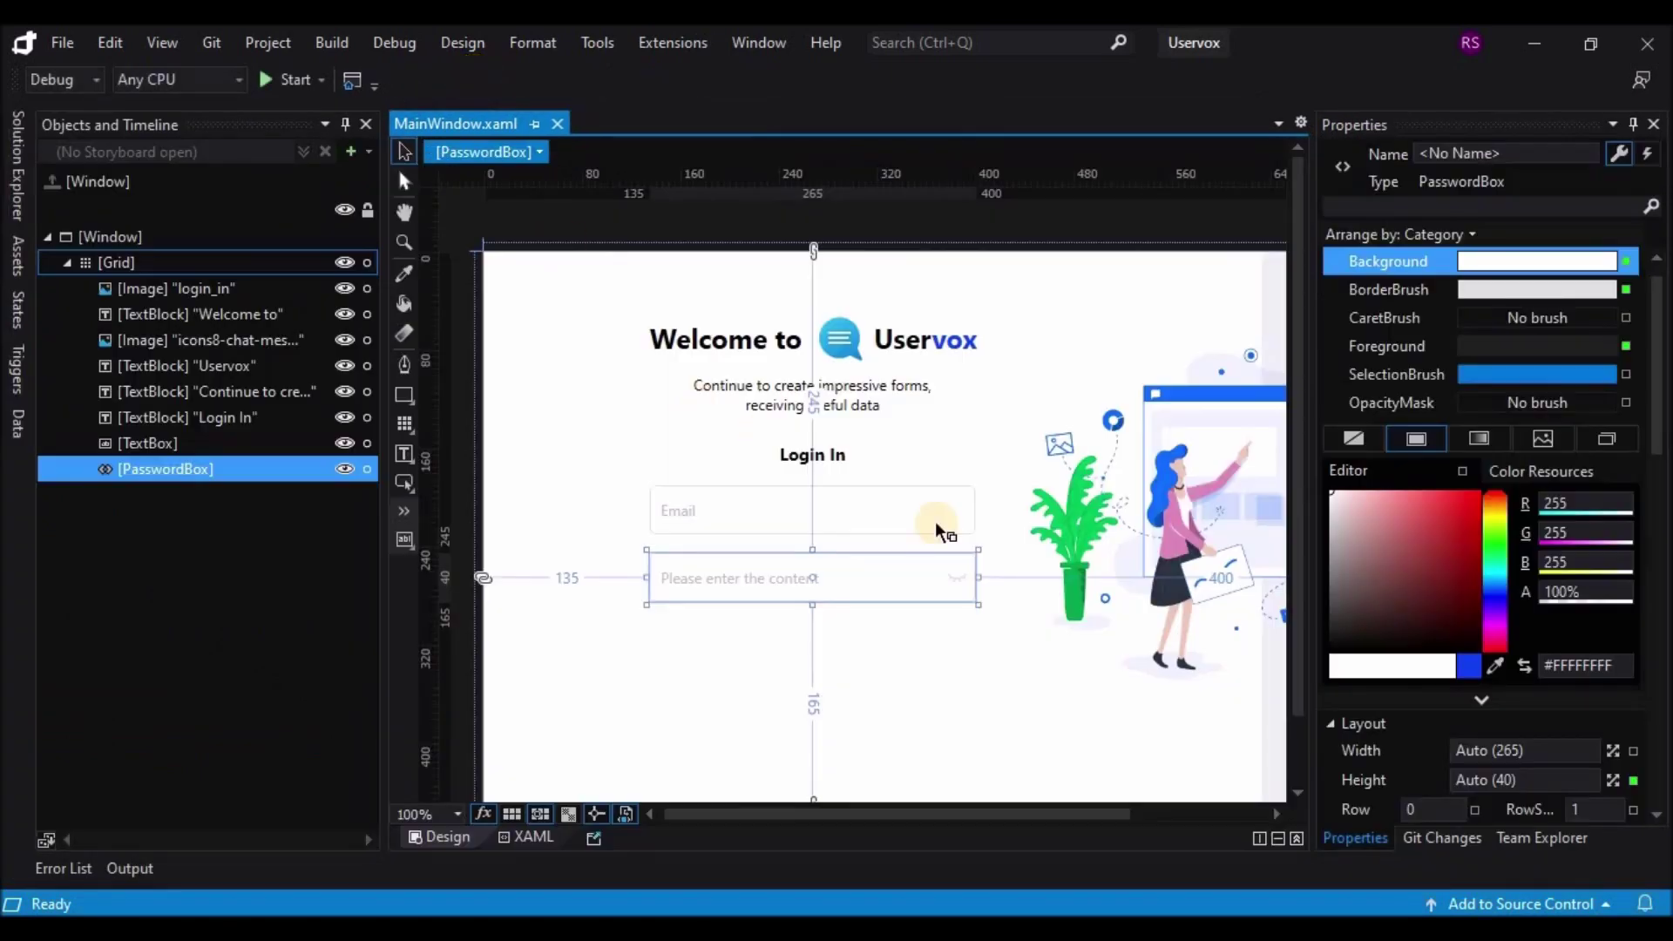
Step: With the main Grid selected, draw a 265 × 40 button under the password box
left_click(970, 696)
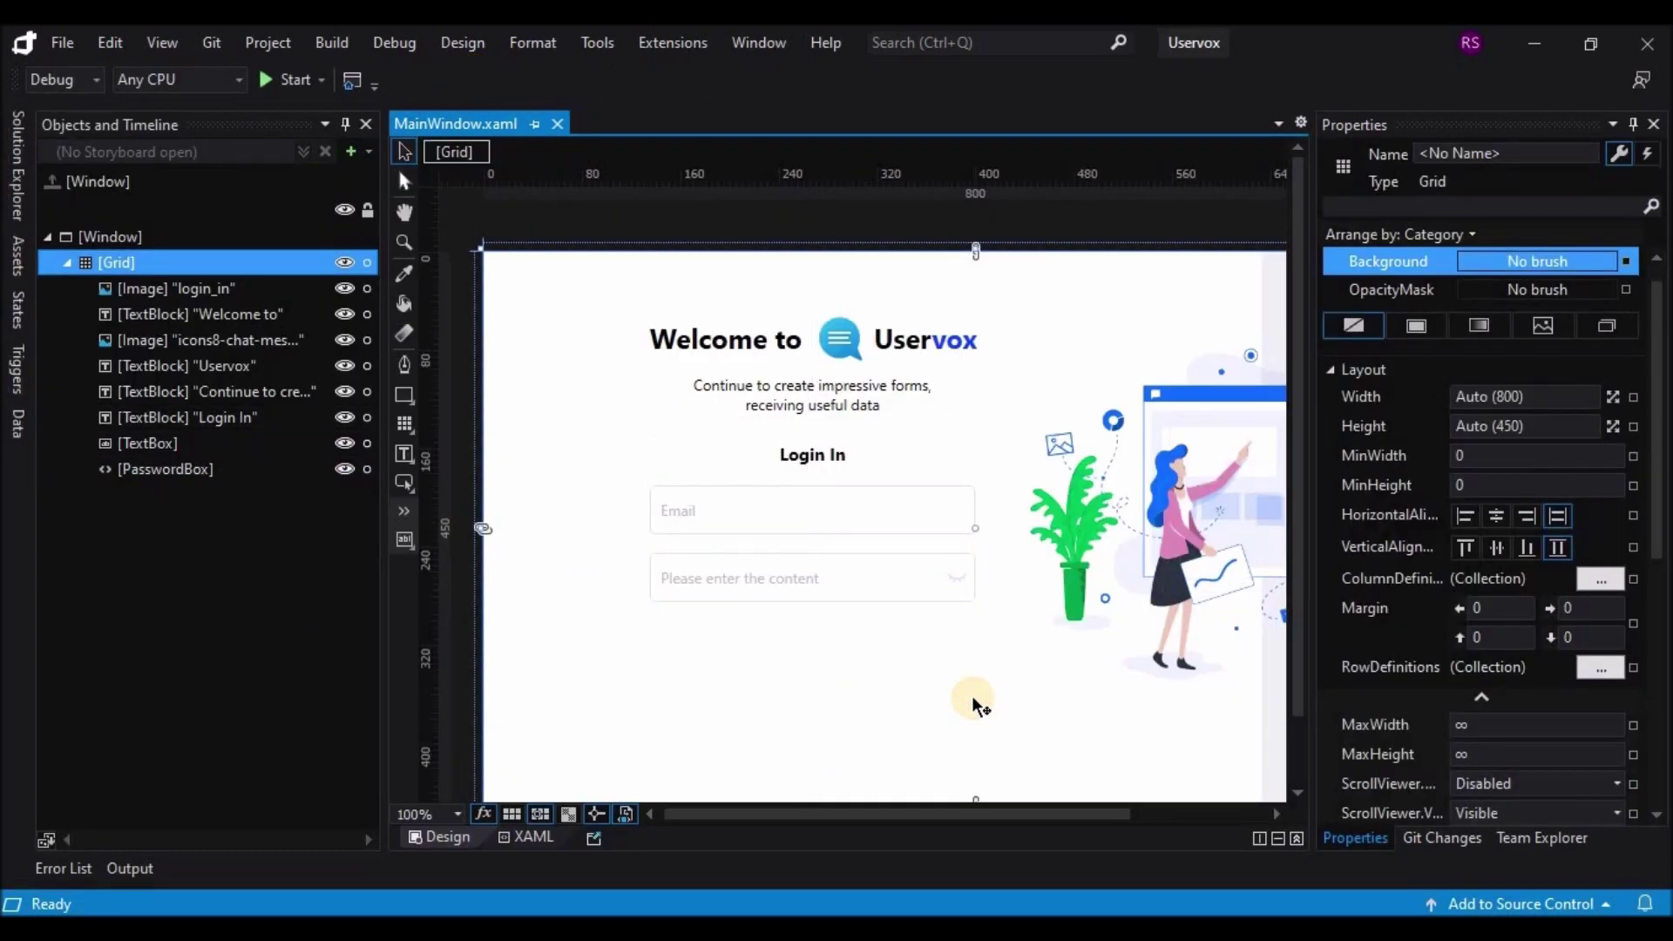
left_click(406, 481)
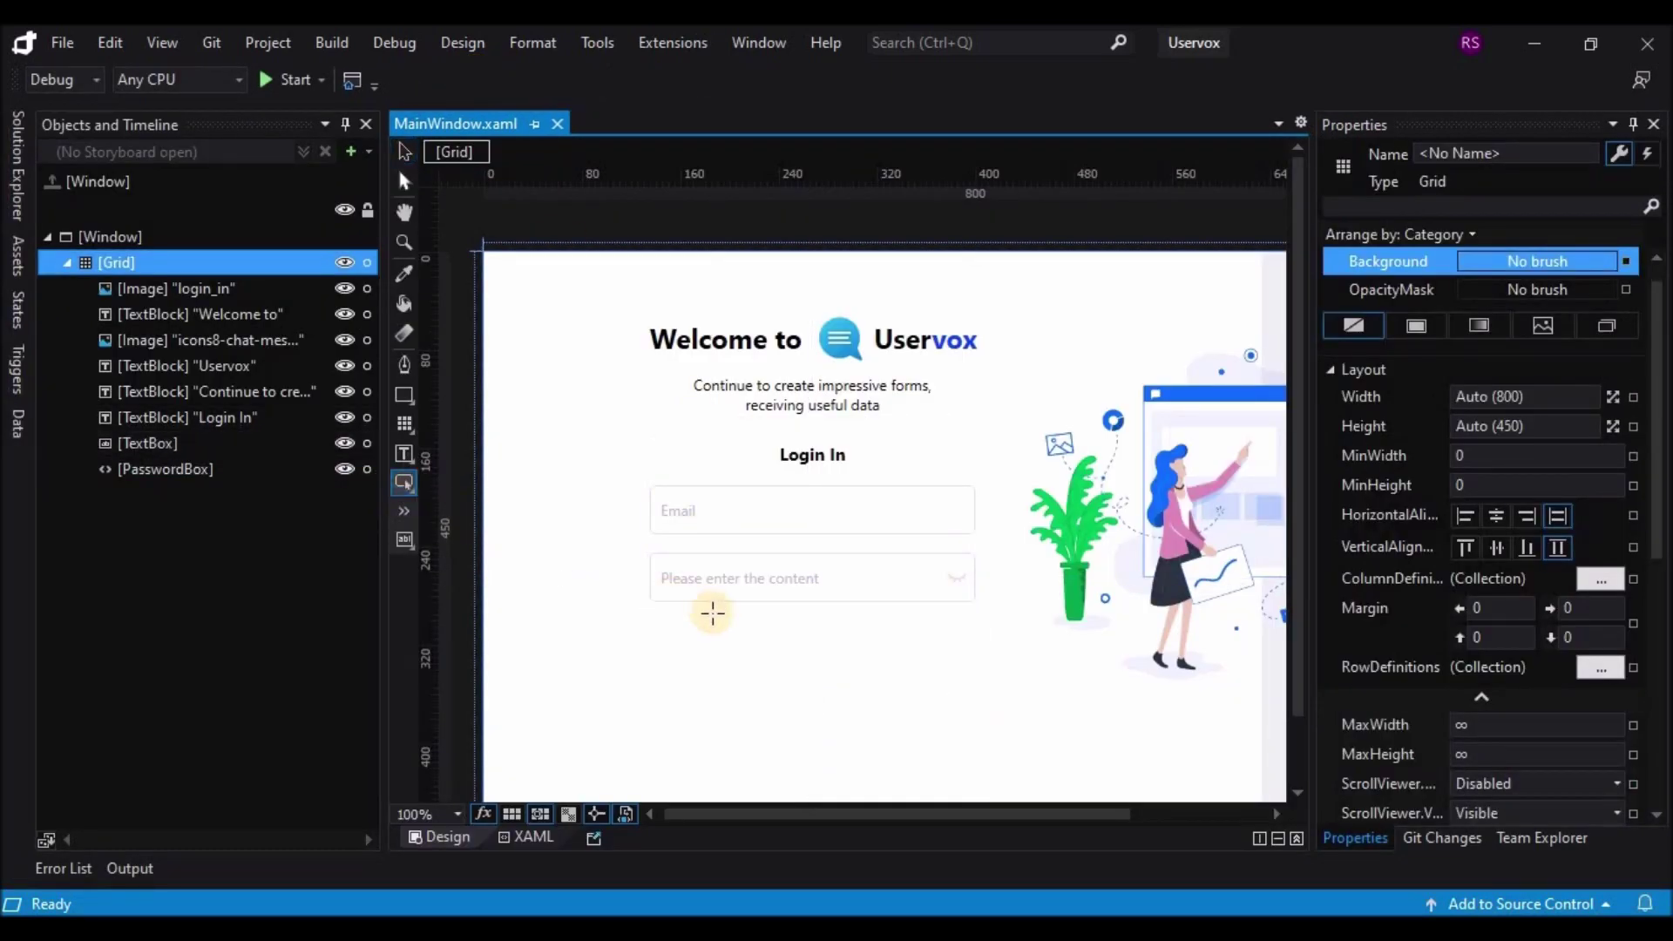
mouse_move(655, 627)
left_mouse_down()
mouse_move(854, 673)
mouse_move(975, 678)
left_mouse_up()
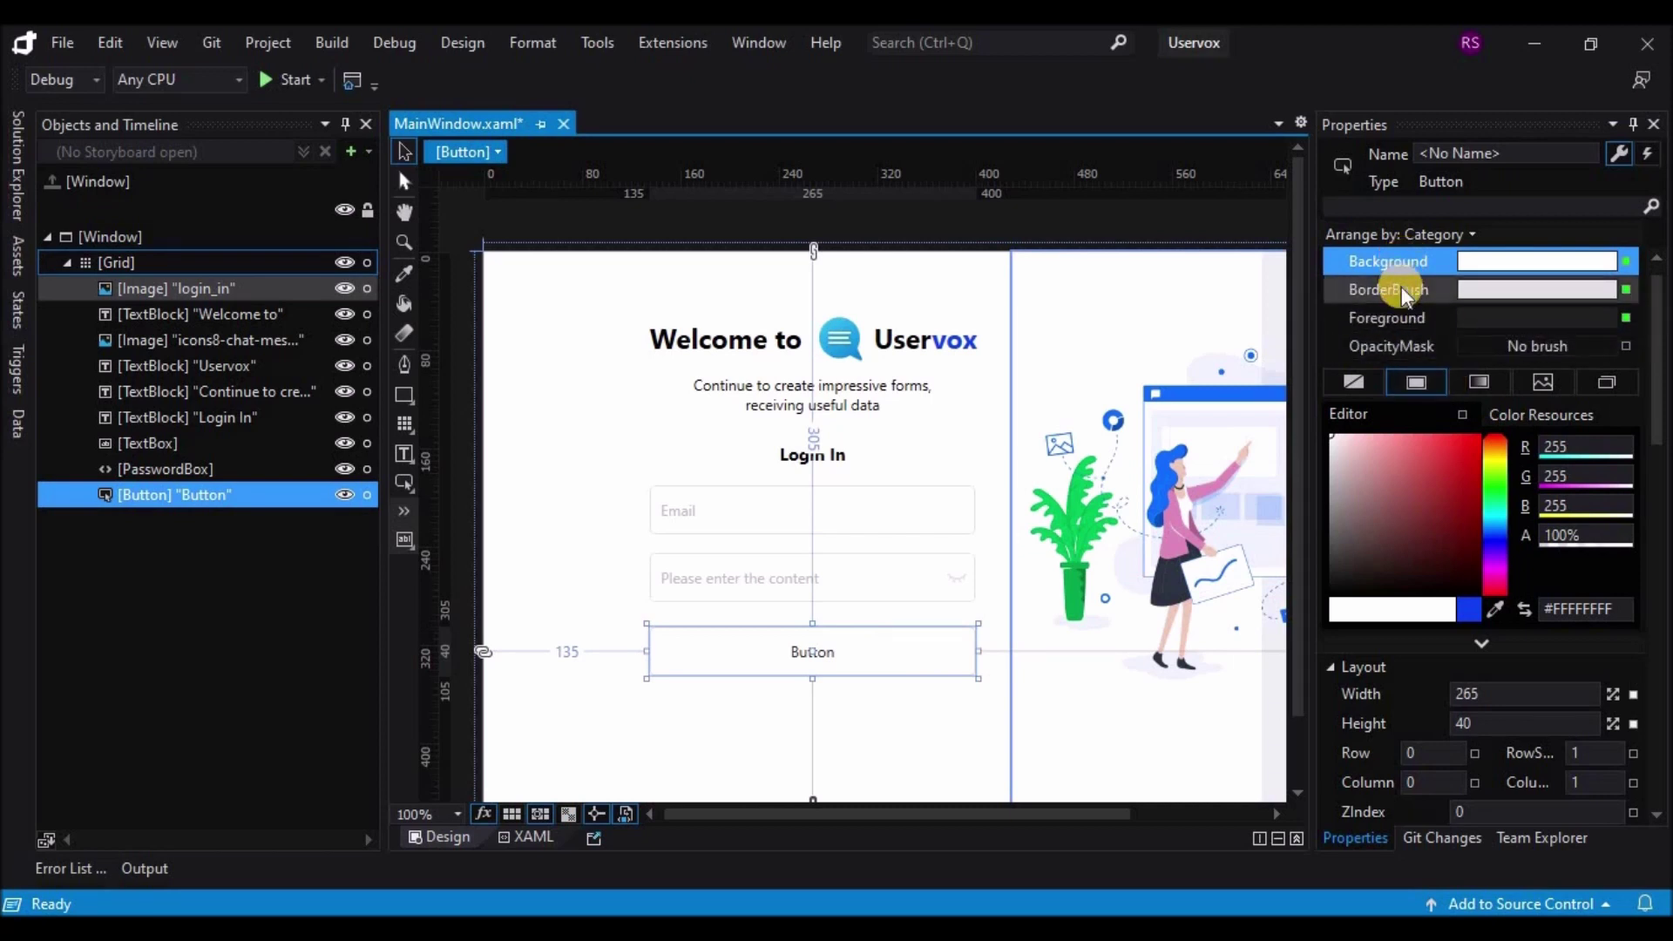
Step: Give the button a blue #FF0E41F1 background and white foreground text
left_click(1475, 609)
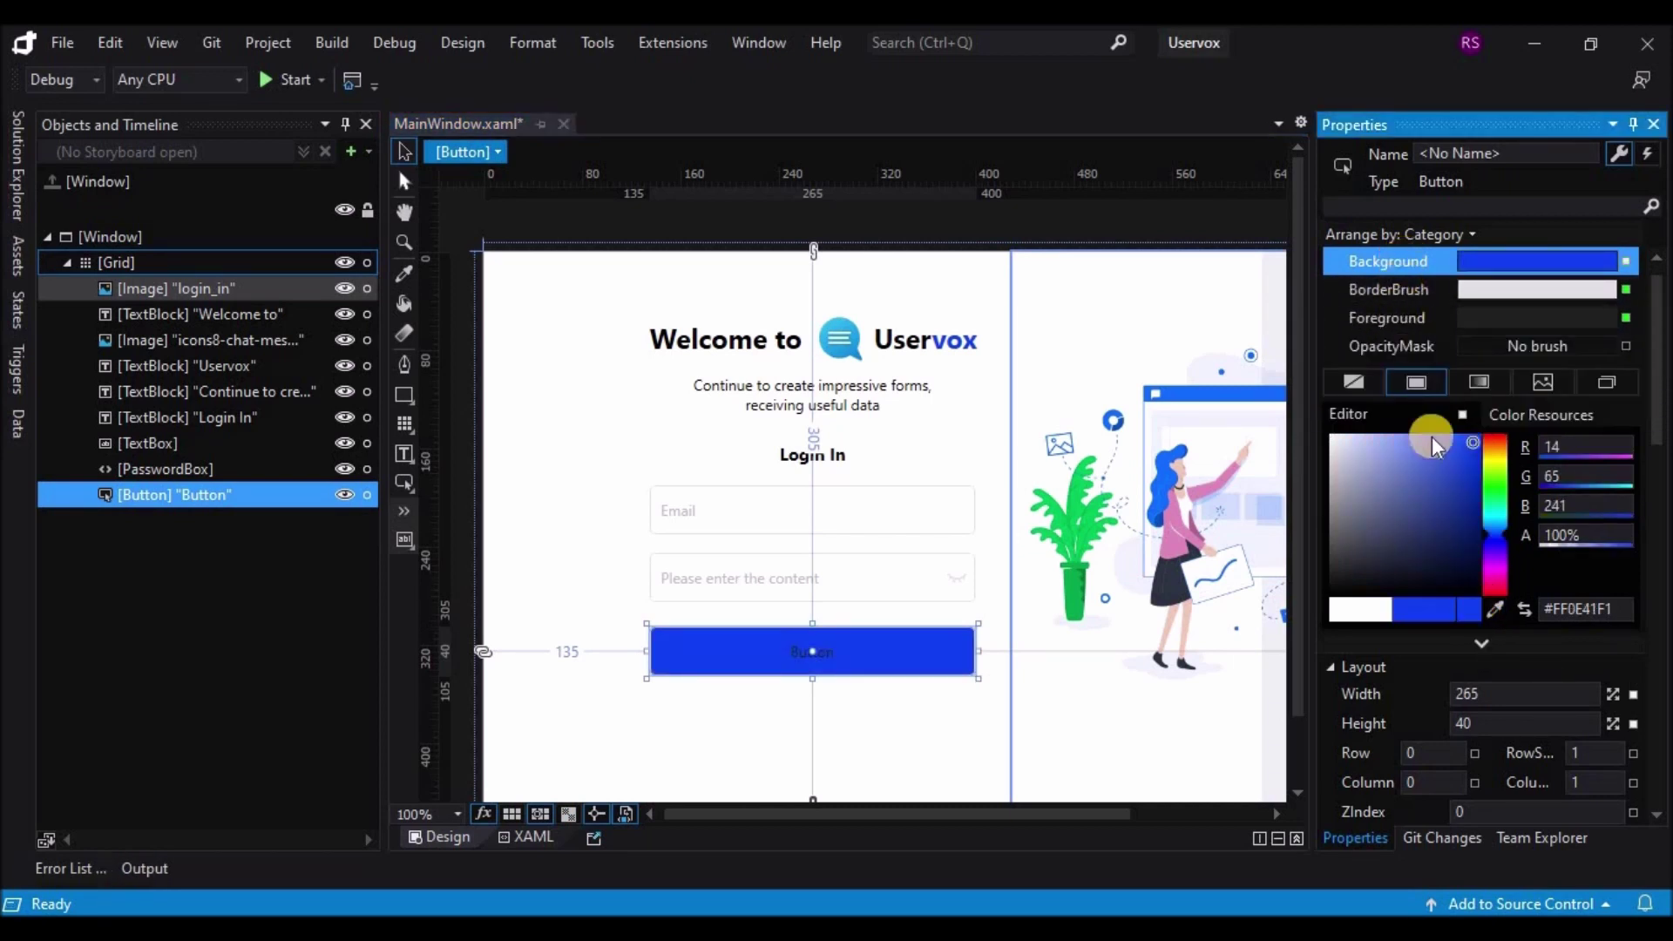
left_click(1408, 317)
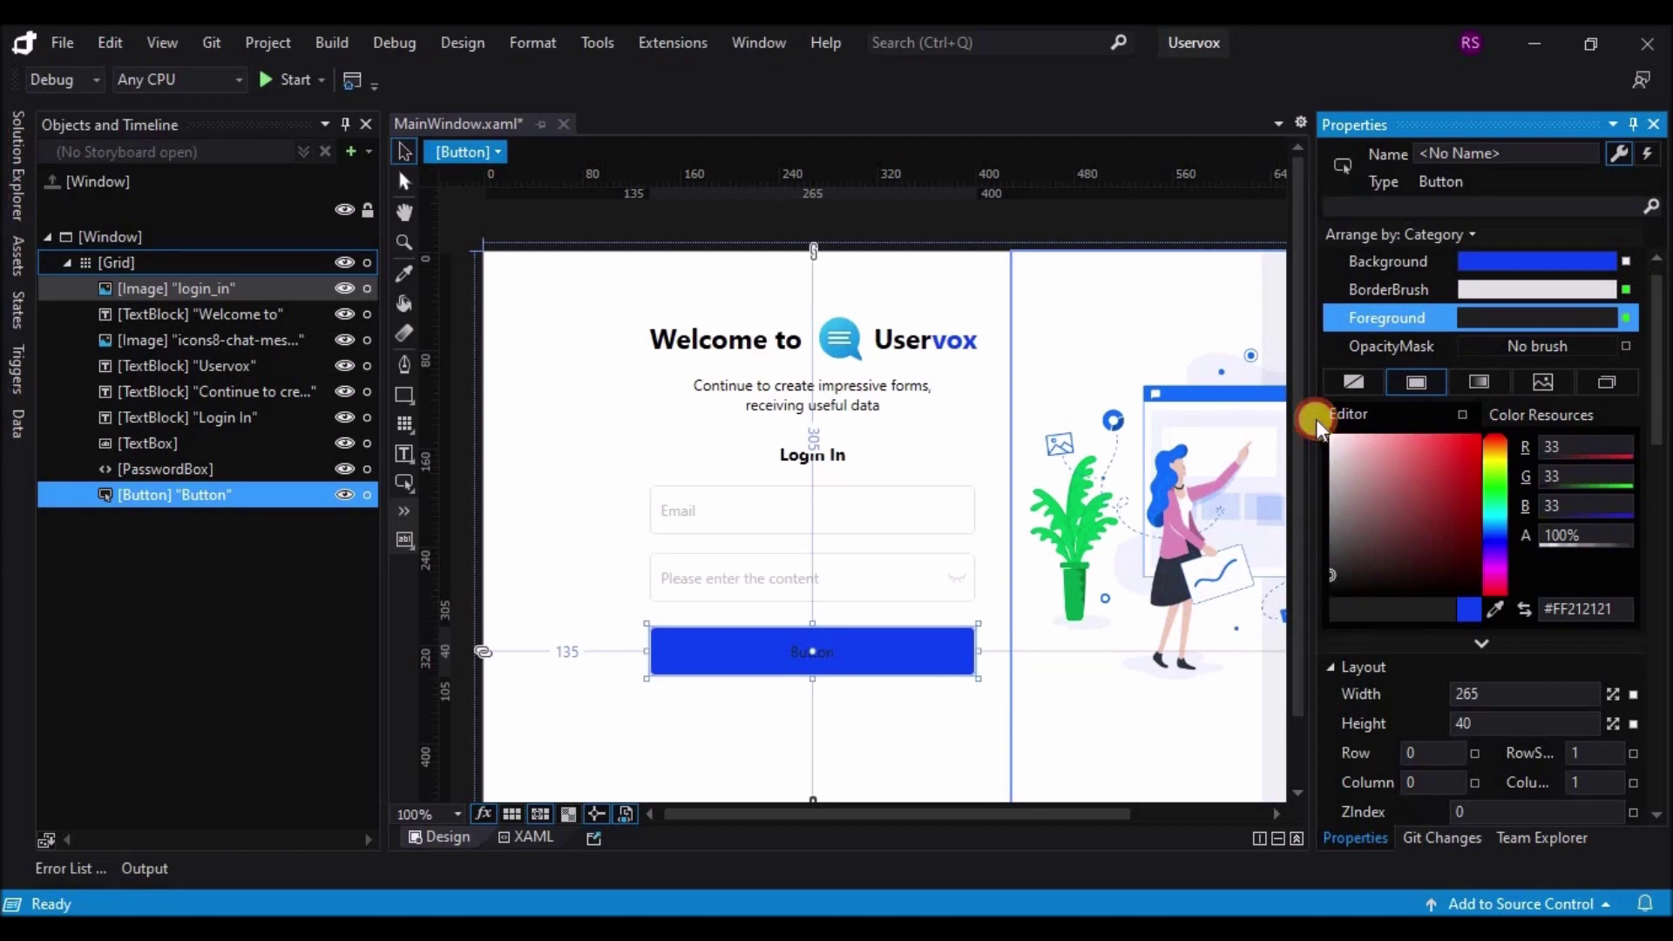
left_click(1264, 411)
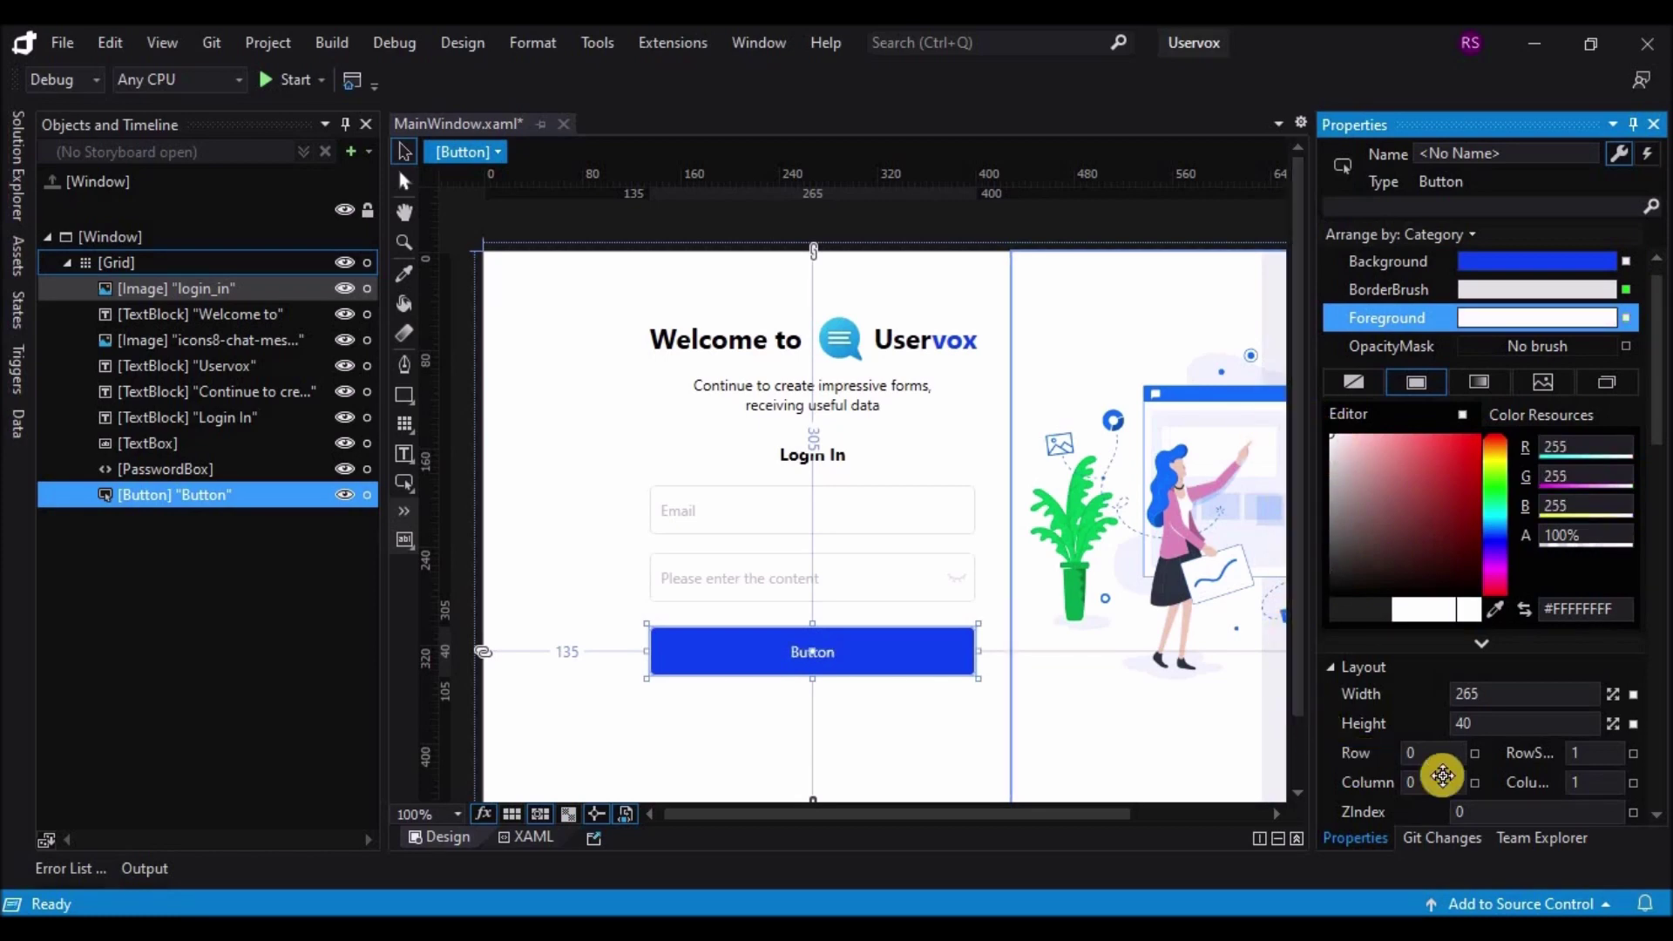
Step: Set the button's Content to 'Log In'
scroll(1554, 697, "down", 10)
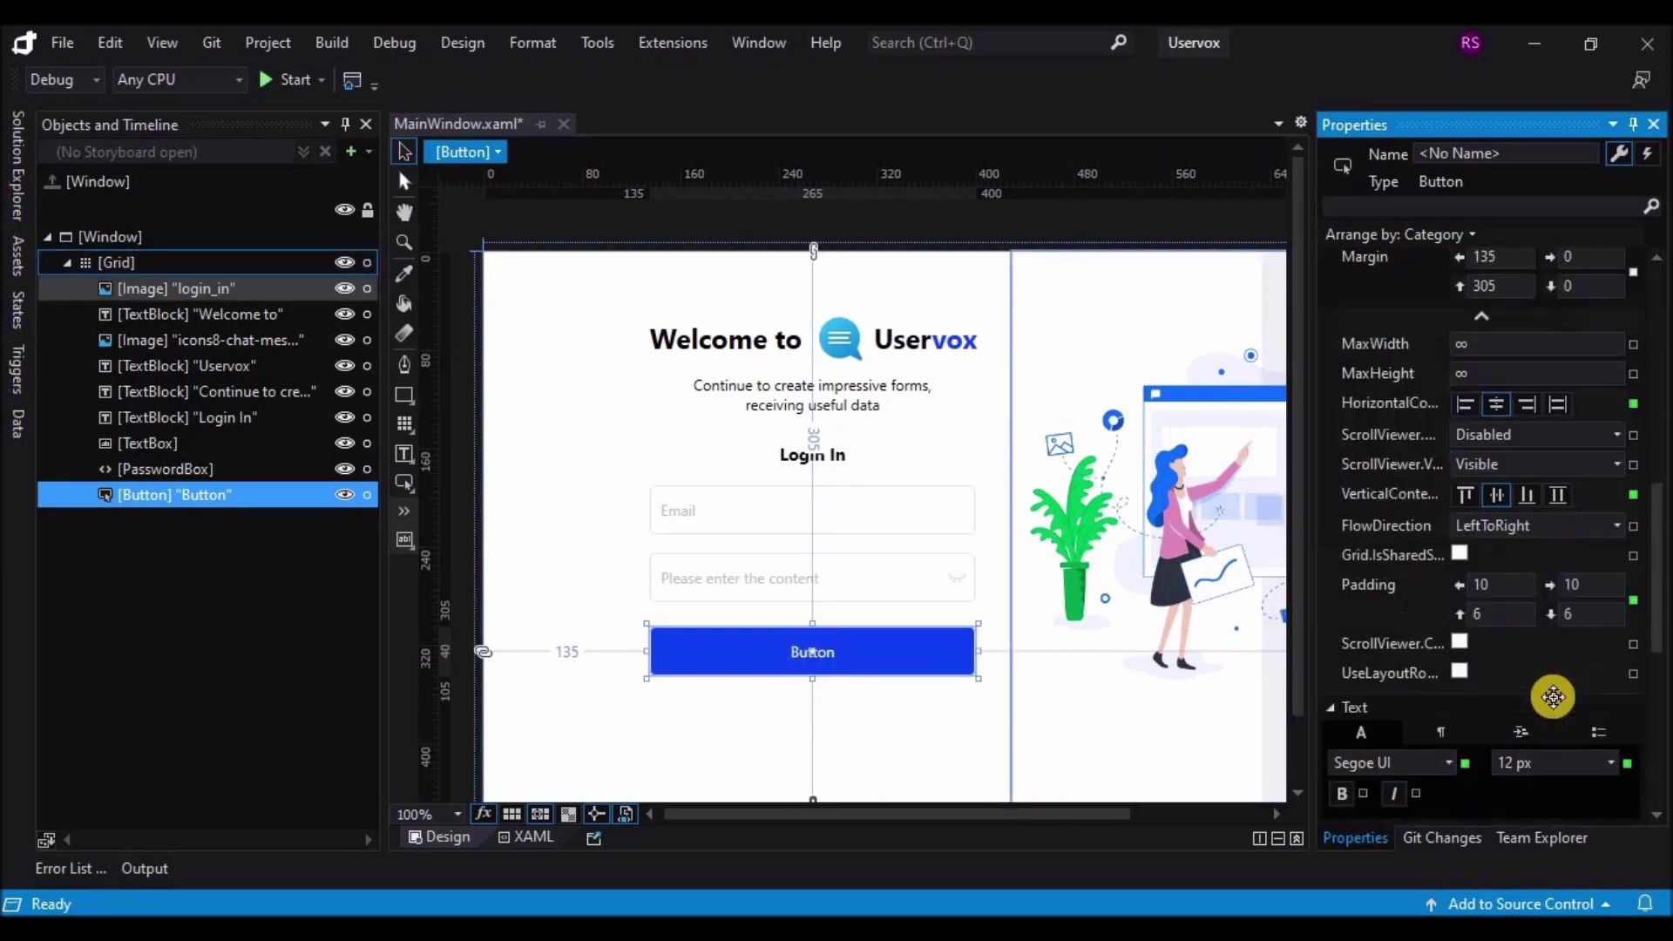
scroll(1543, 711, "down", 8)
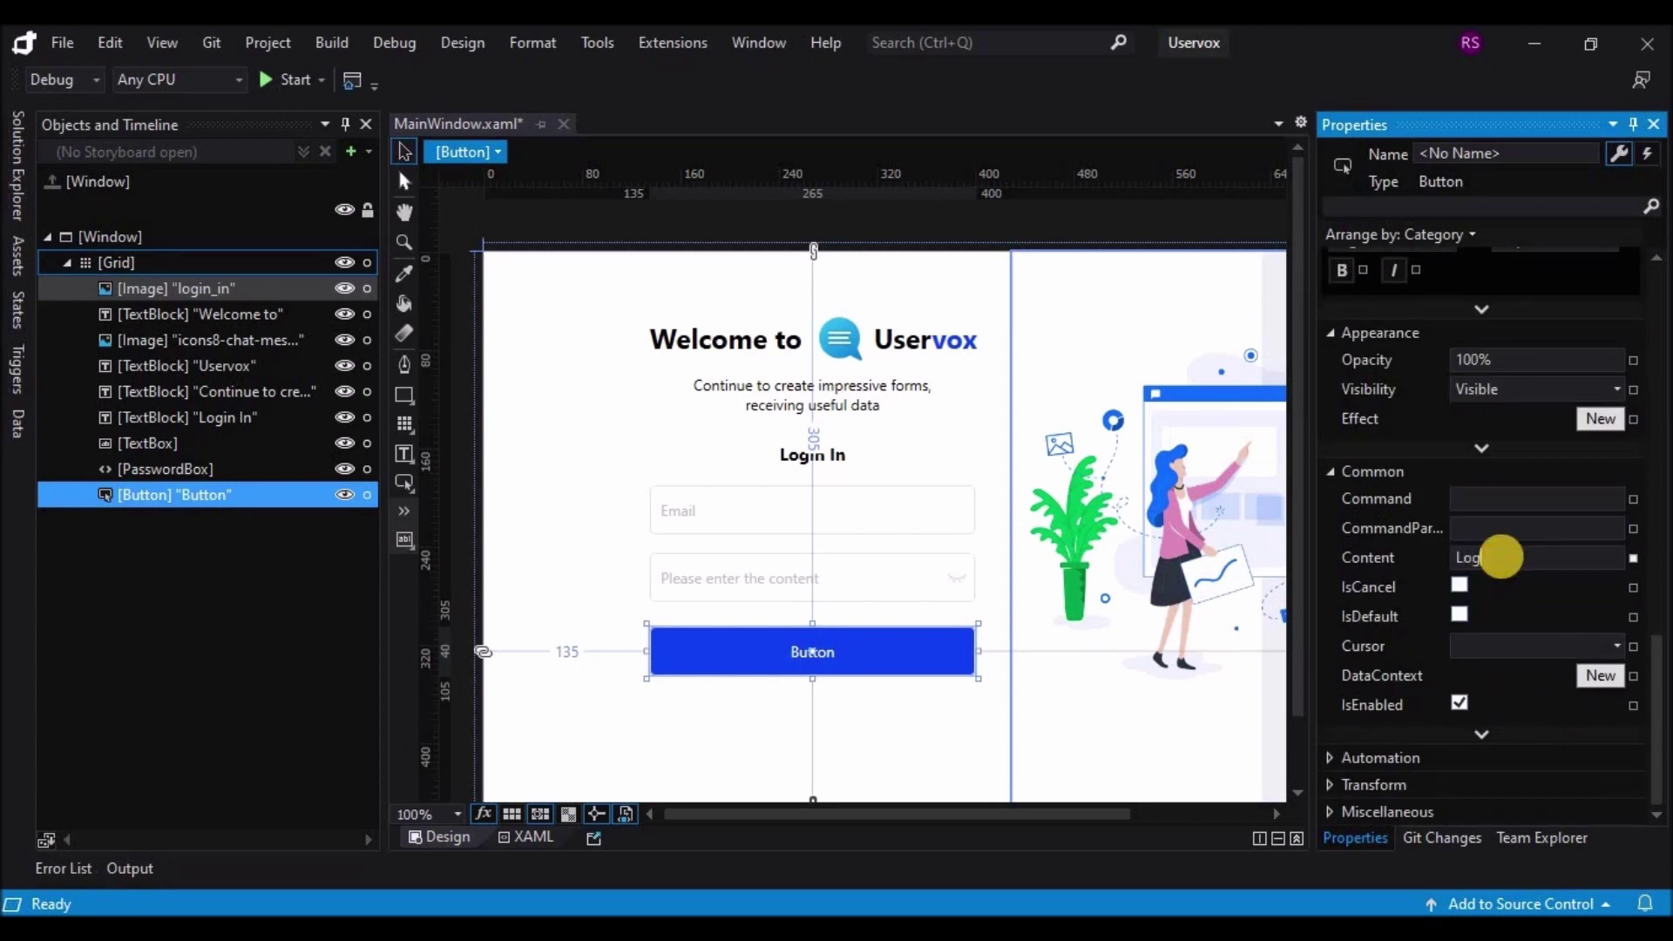
left_click(1501, 556)
type("Log In")
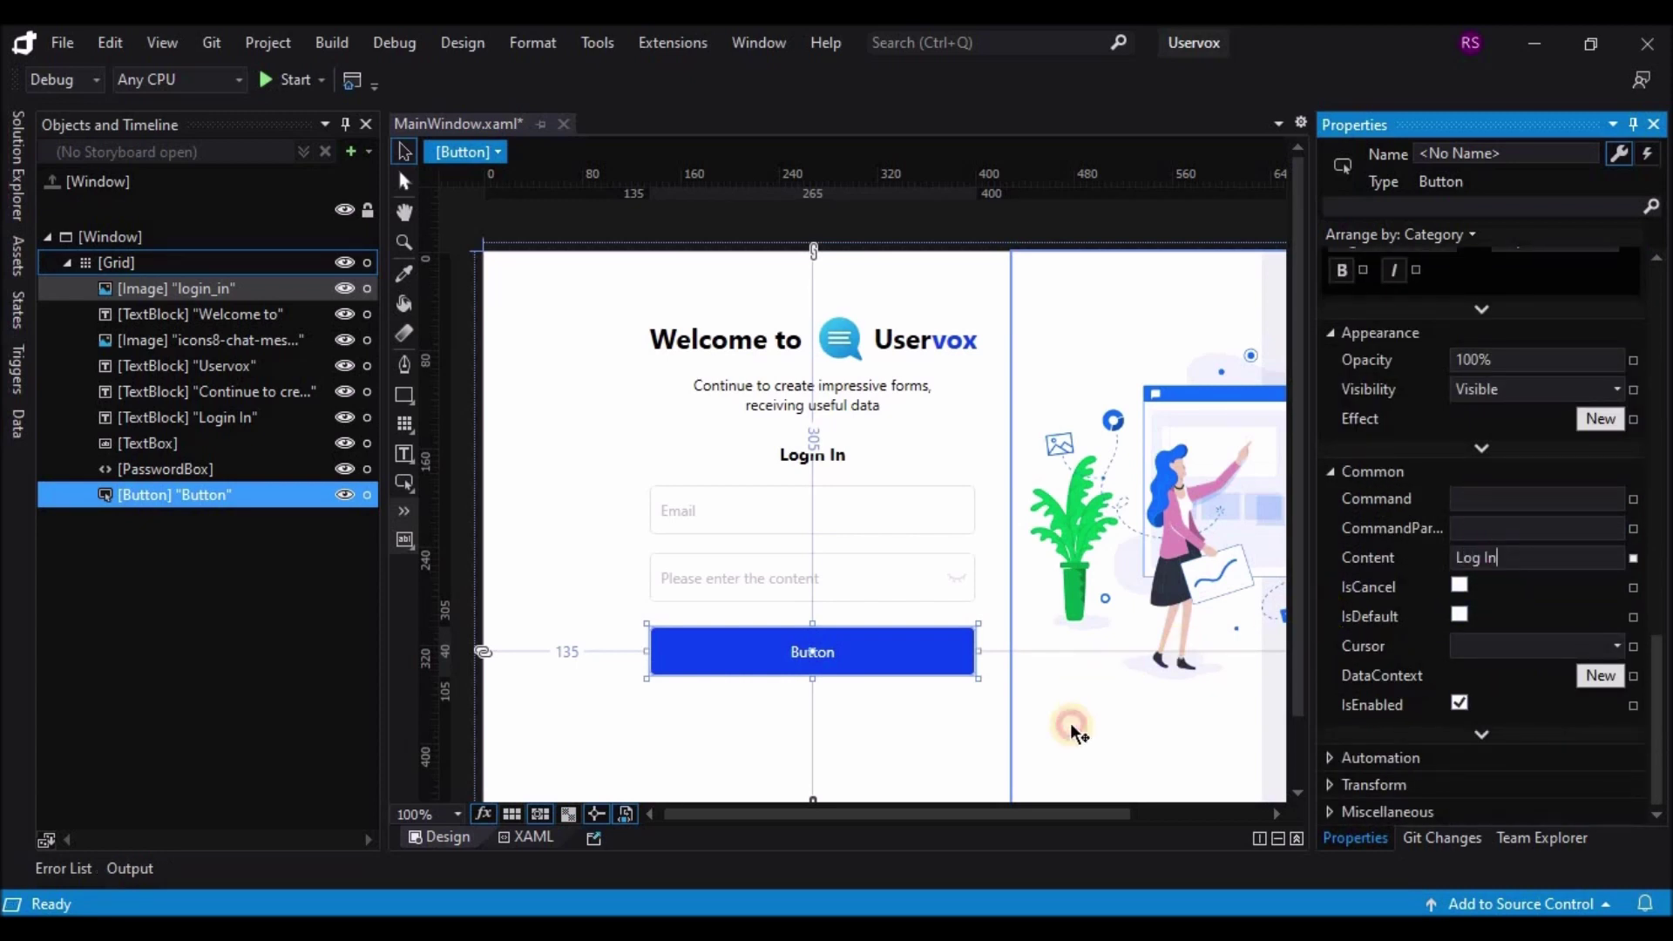
left_click(1070, 724)
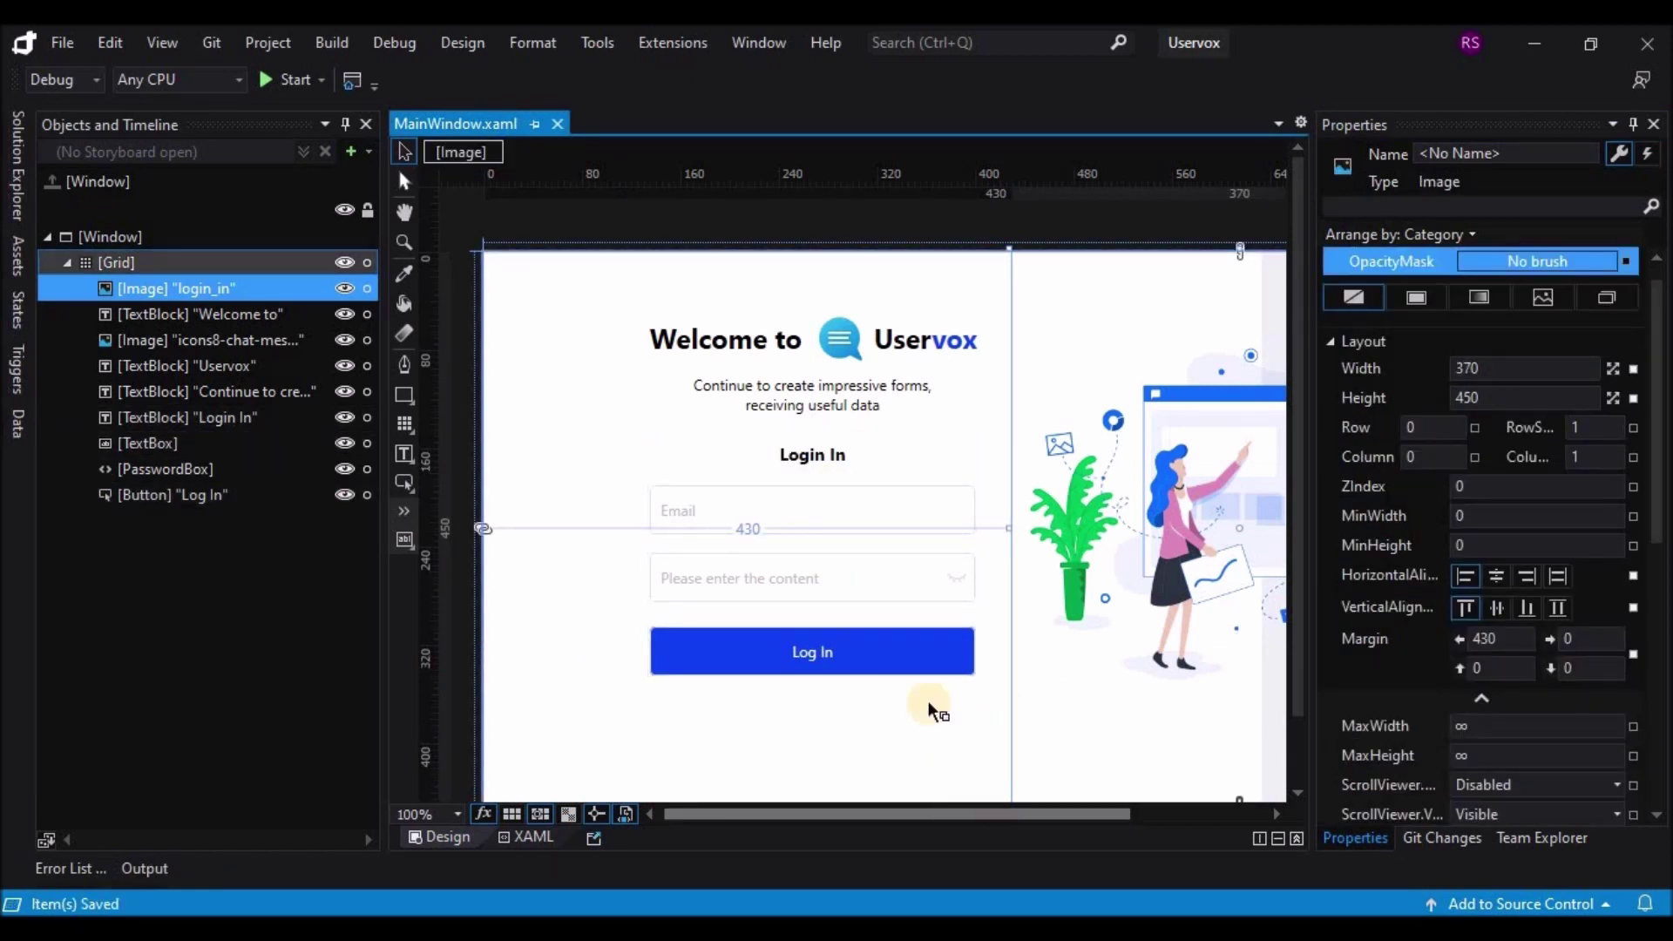
Step: Select the eight login-form elements in Objects and Timeline and group them into a Grid
left_click(207, 312)
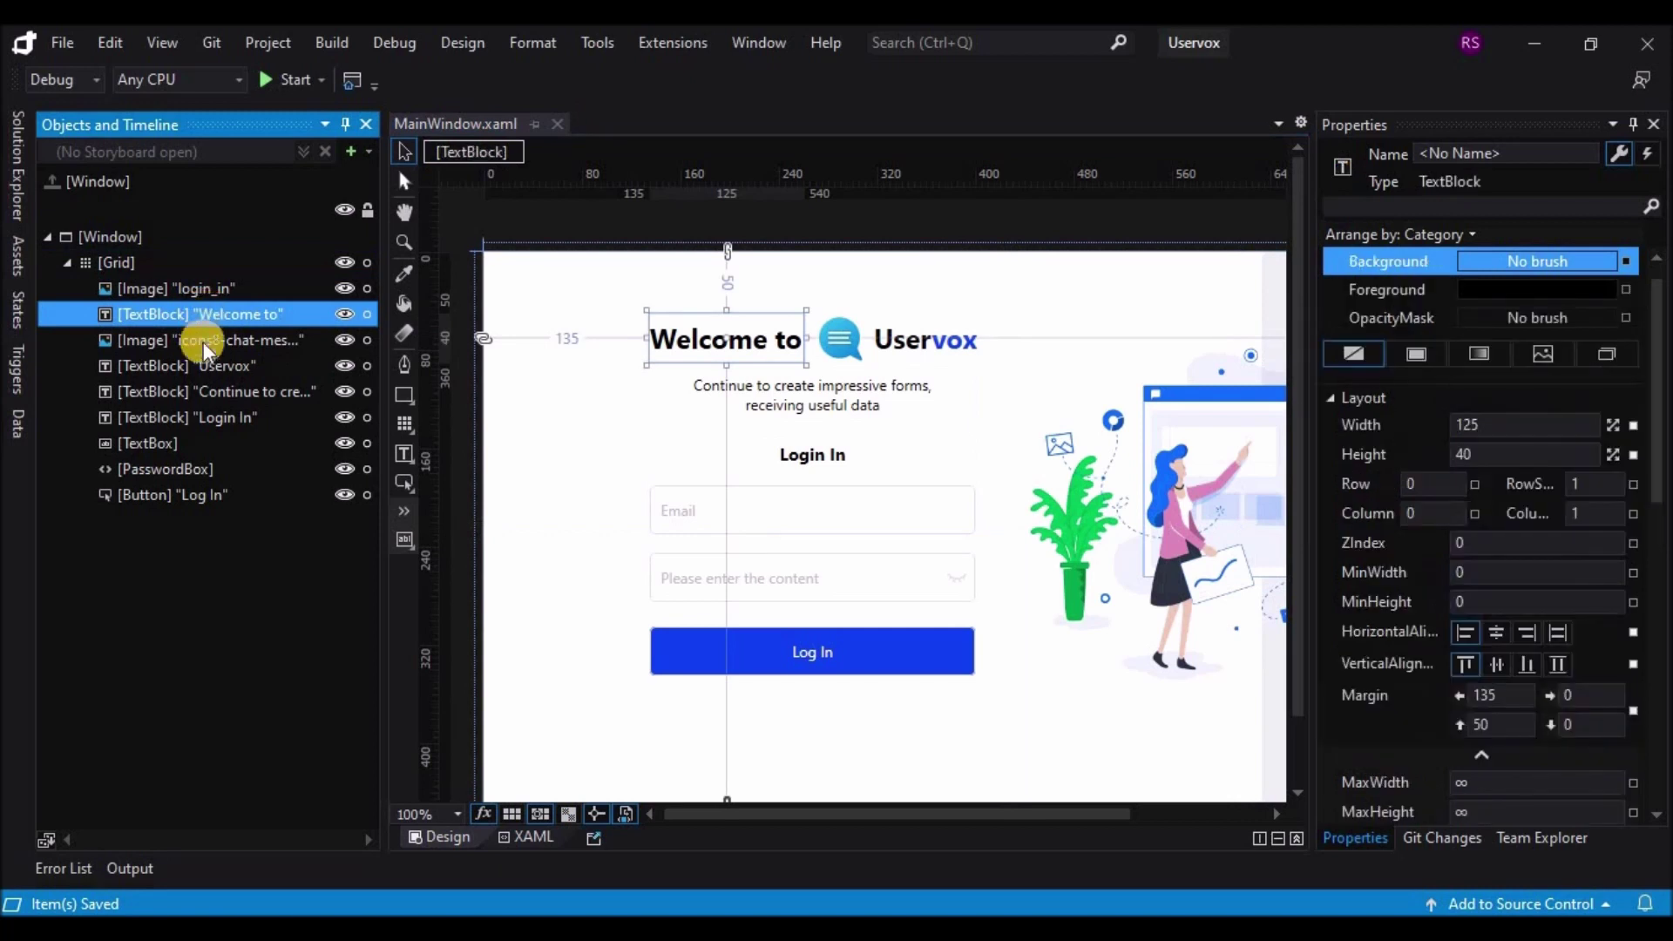
left_click(202, 346, "ctrl")
left_click(202, 367, "ctrl")
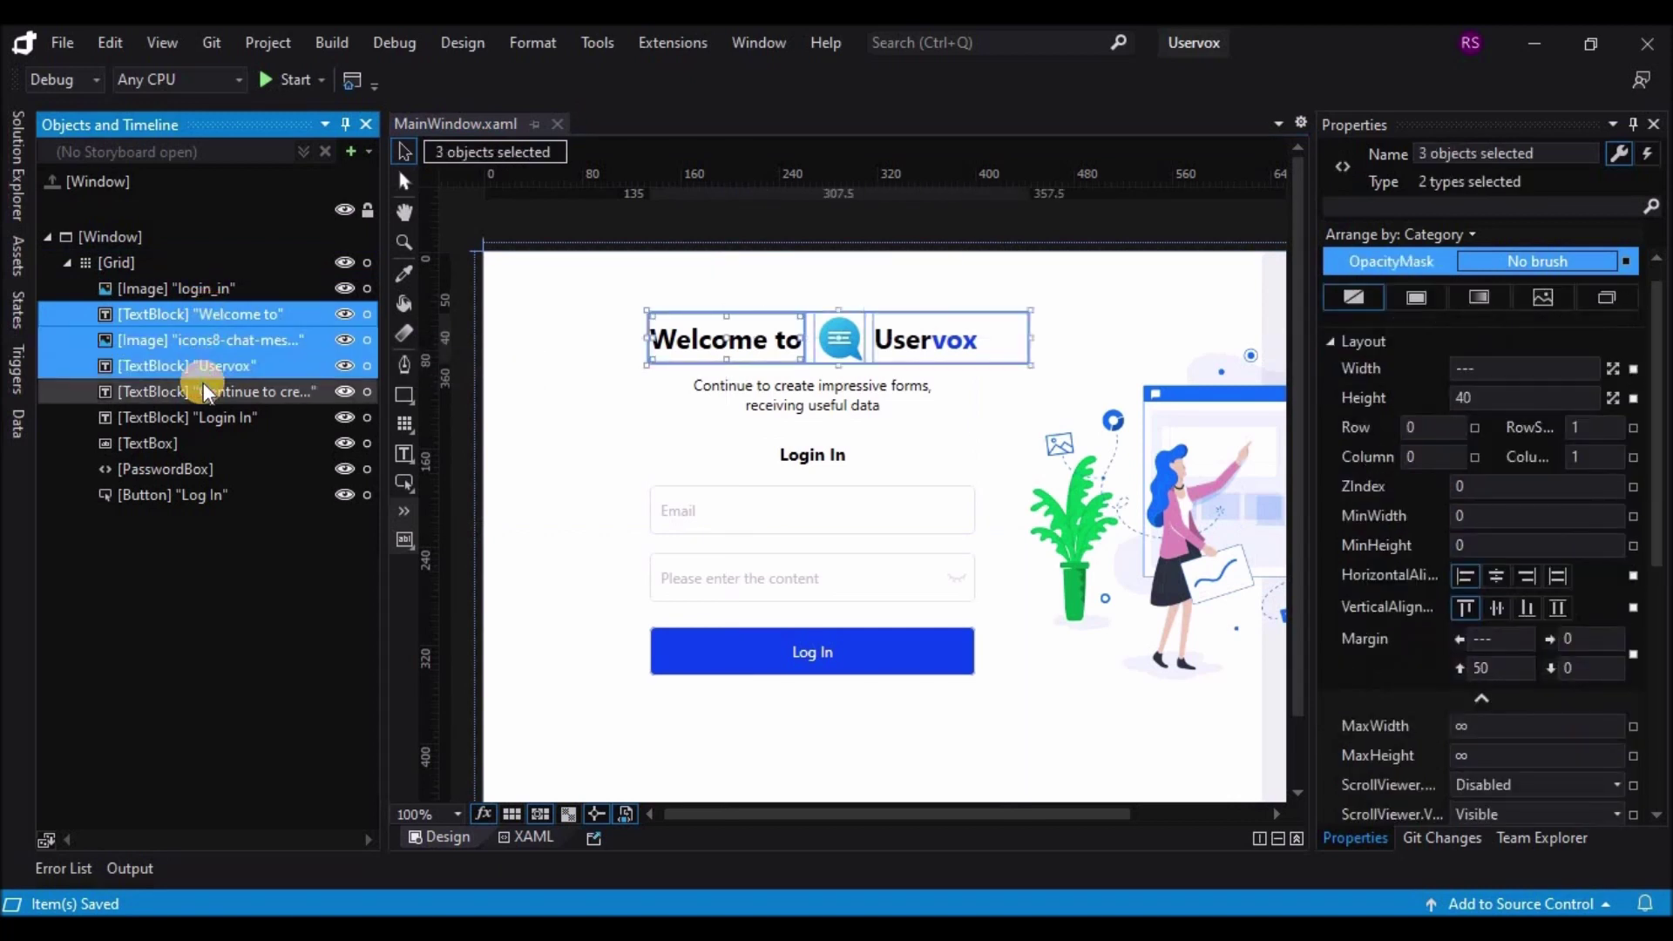
left_click(202, 391, "ctrl")
left_click(196, 417, "ctrl")
left_click(186, 443, "ctrl")
left_click(186, 468, "ctrl")
left_click(186, 493, "ctrl")
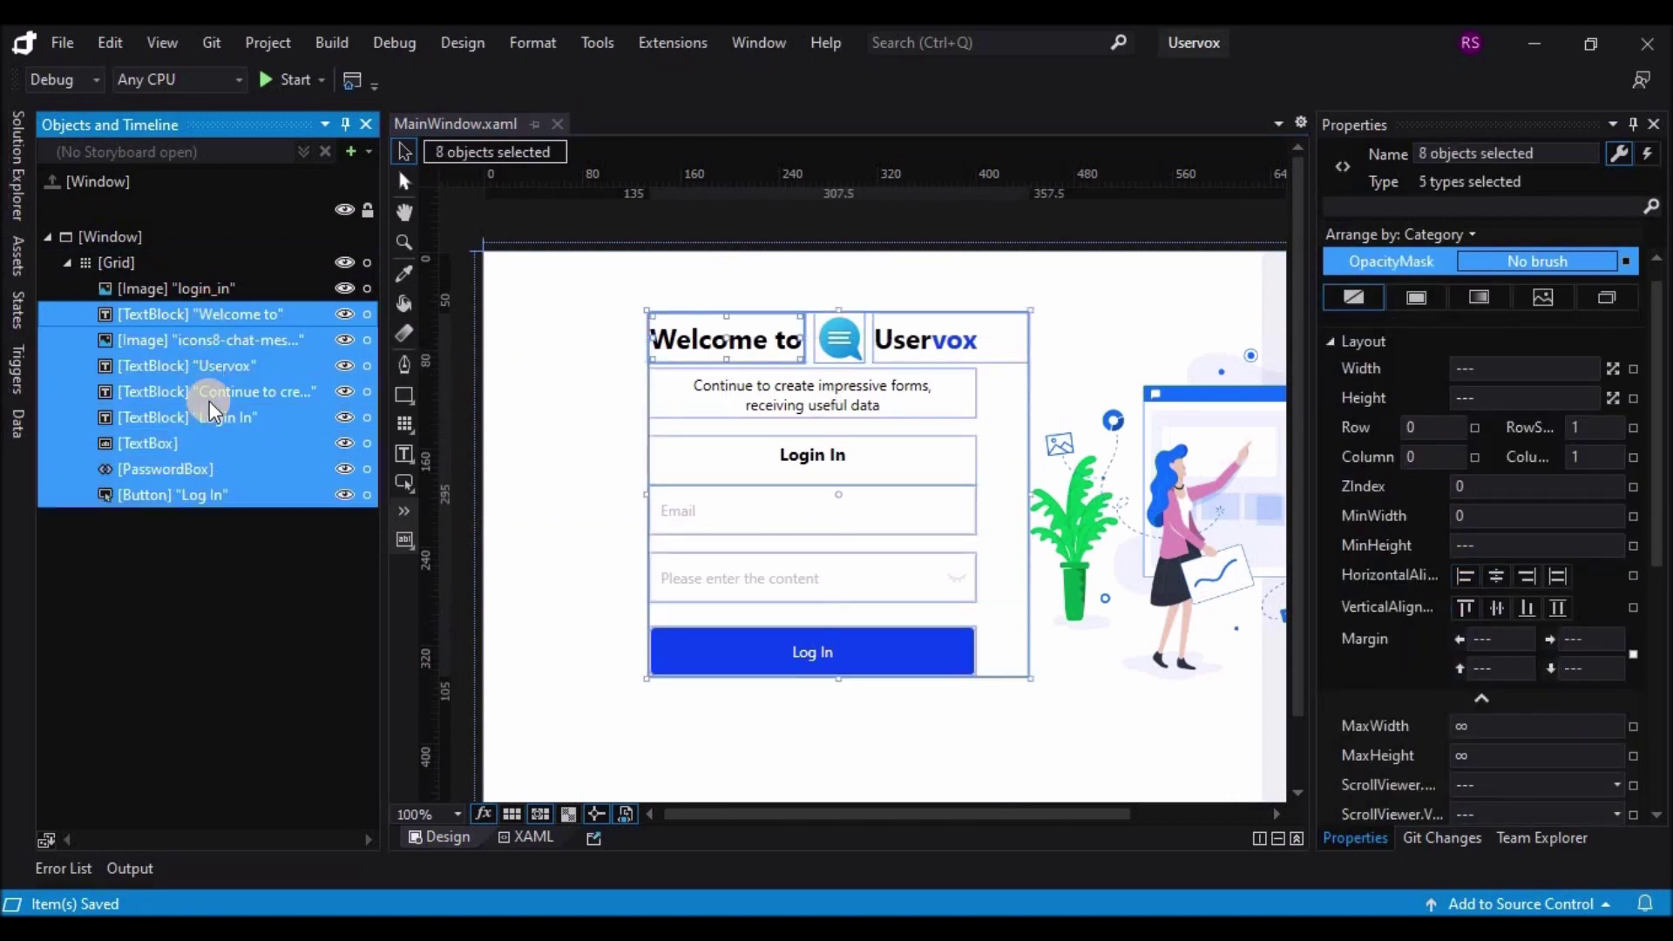
right_click(211, 352)
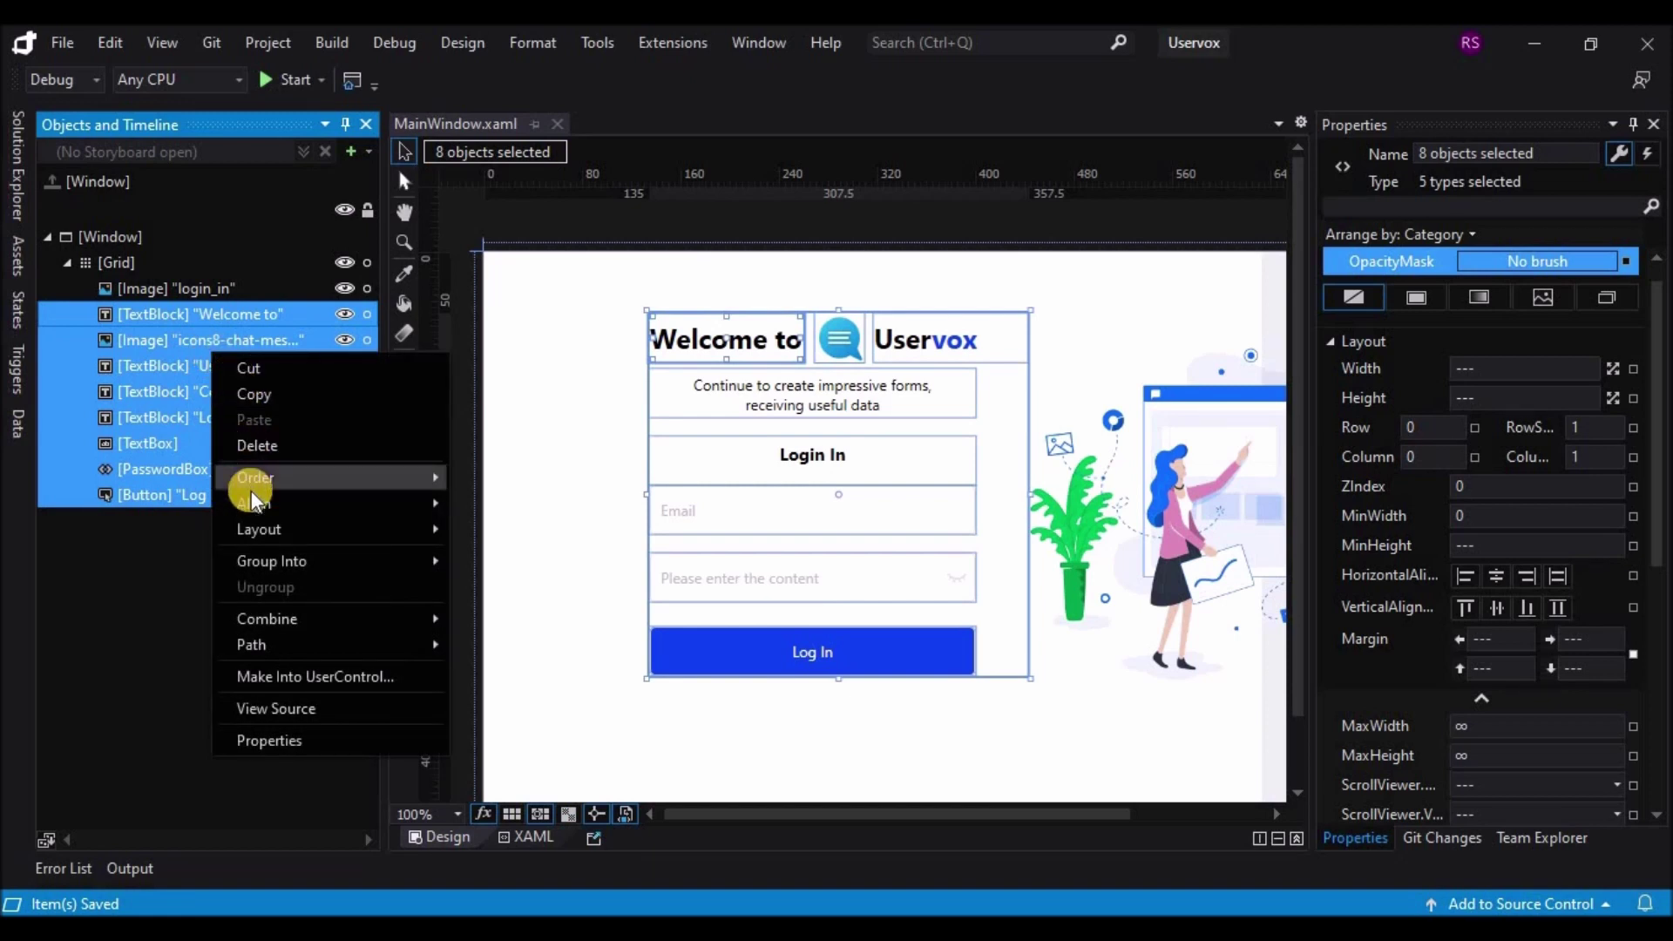
mouse_move(253, 505)
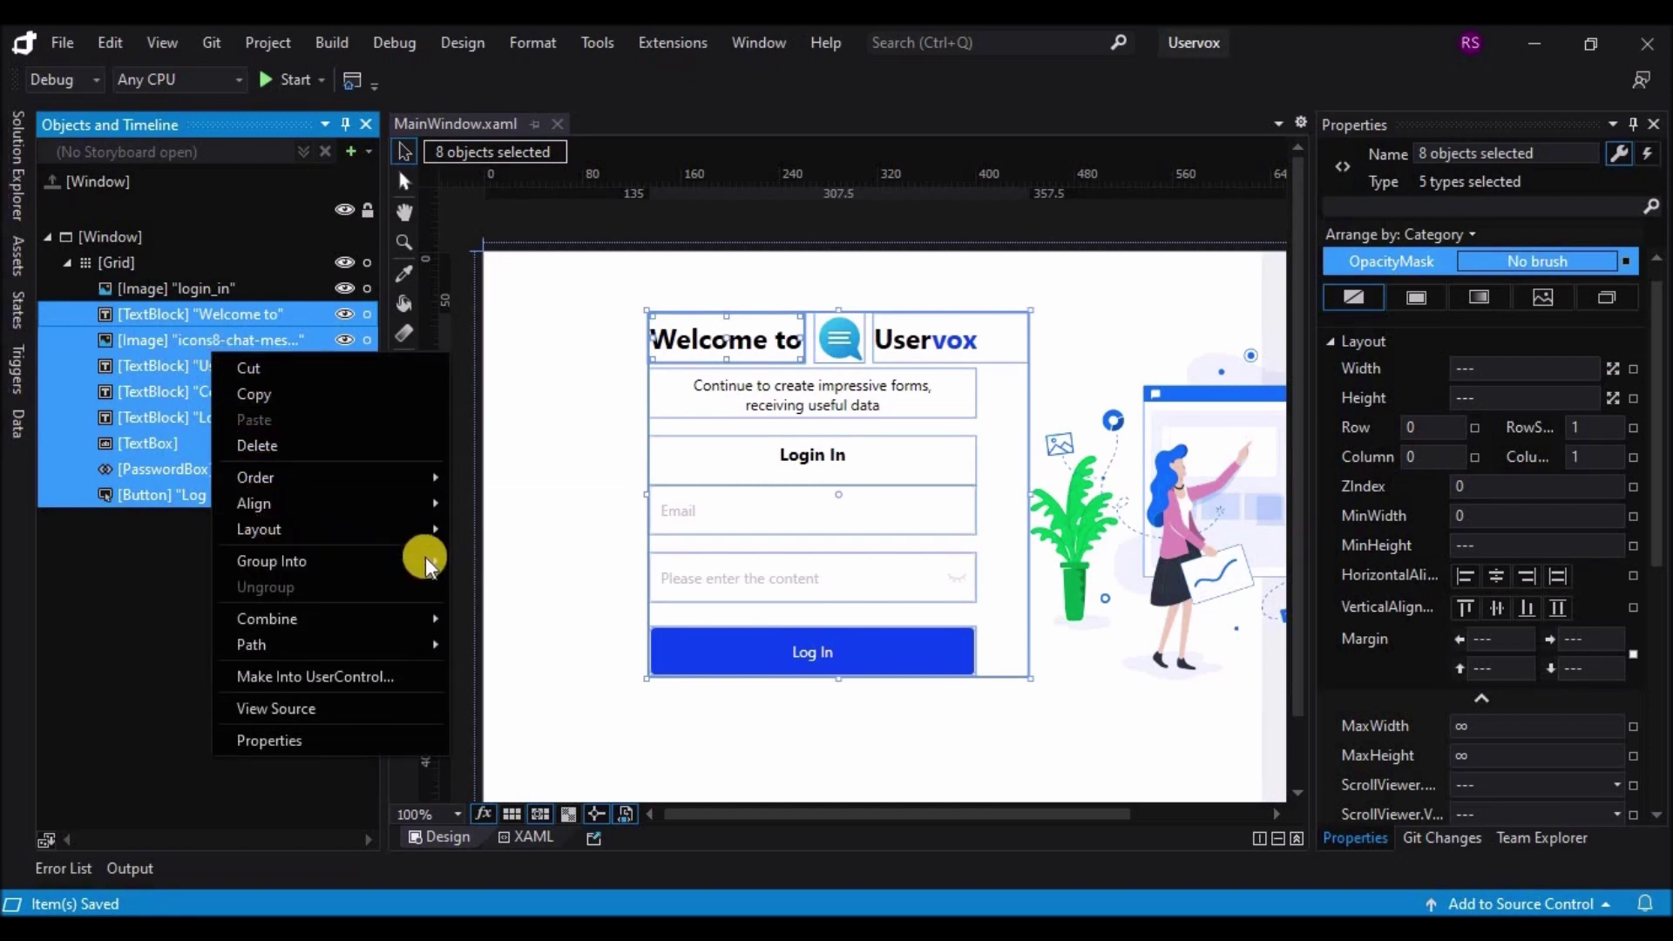
mouse_move(425, 557)
left_click(479, 558)
Step: Rename the new grid 'Login', auto-hide the Properties panel and reselect Login
left_click(133, 315)
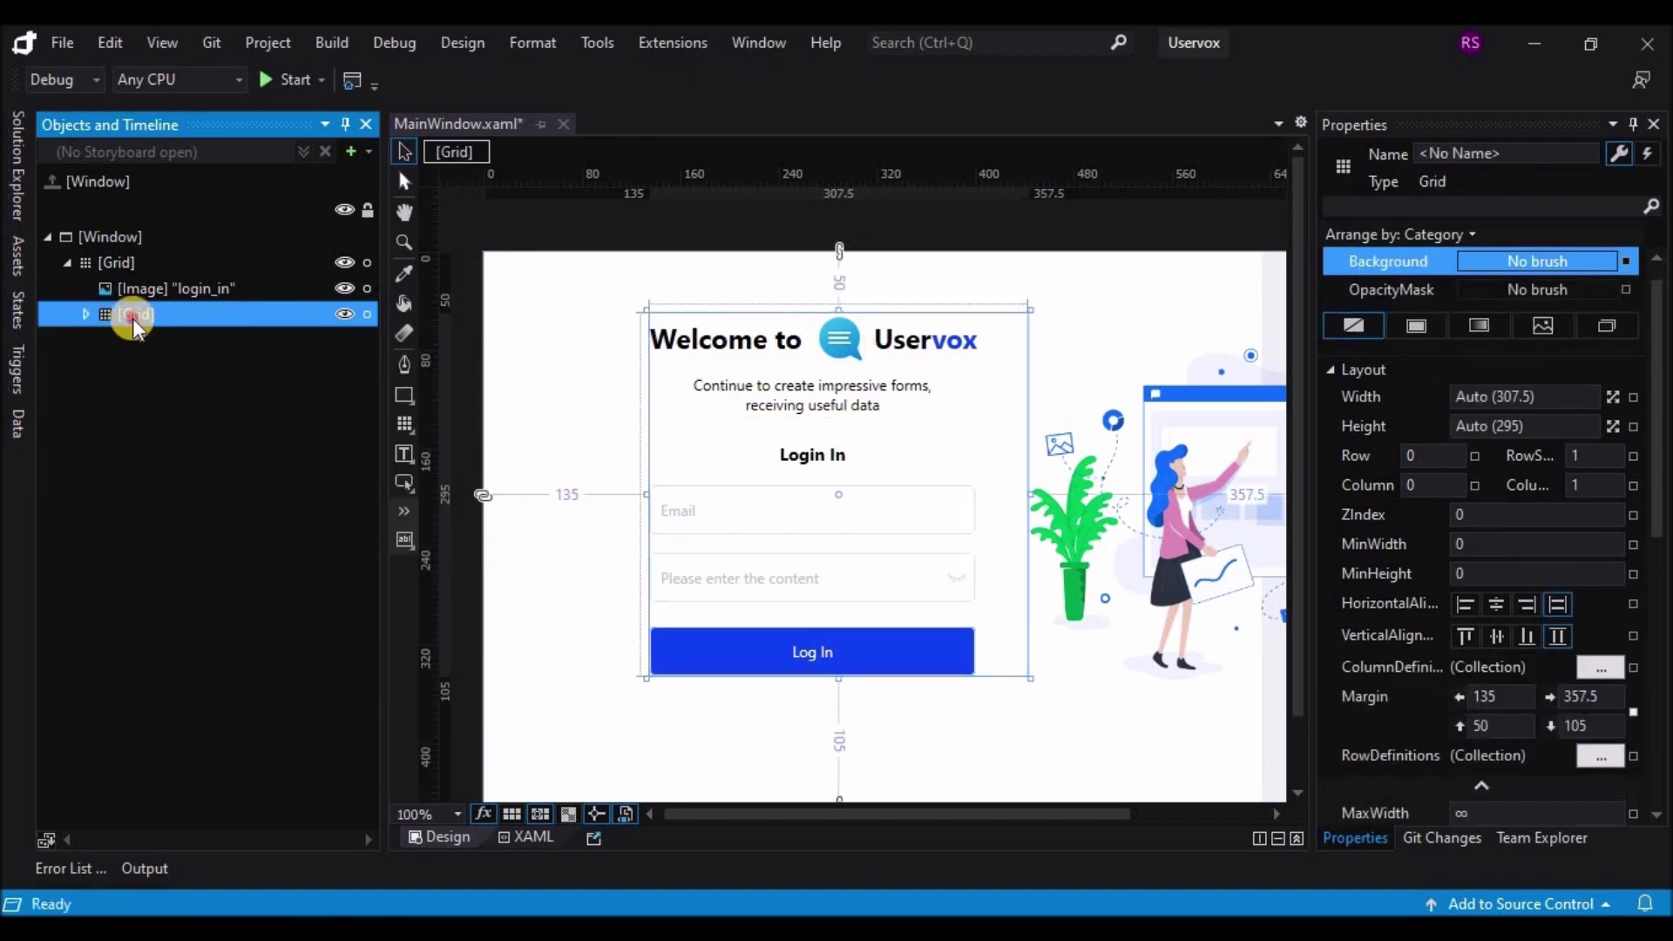
type("Login")
left_click(565, 235)
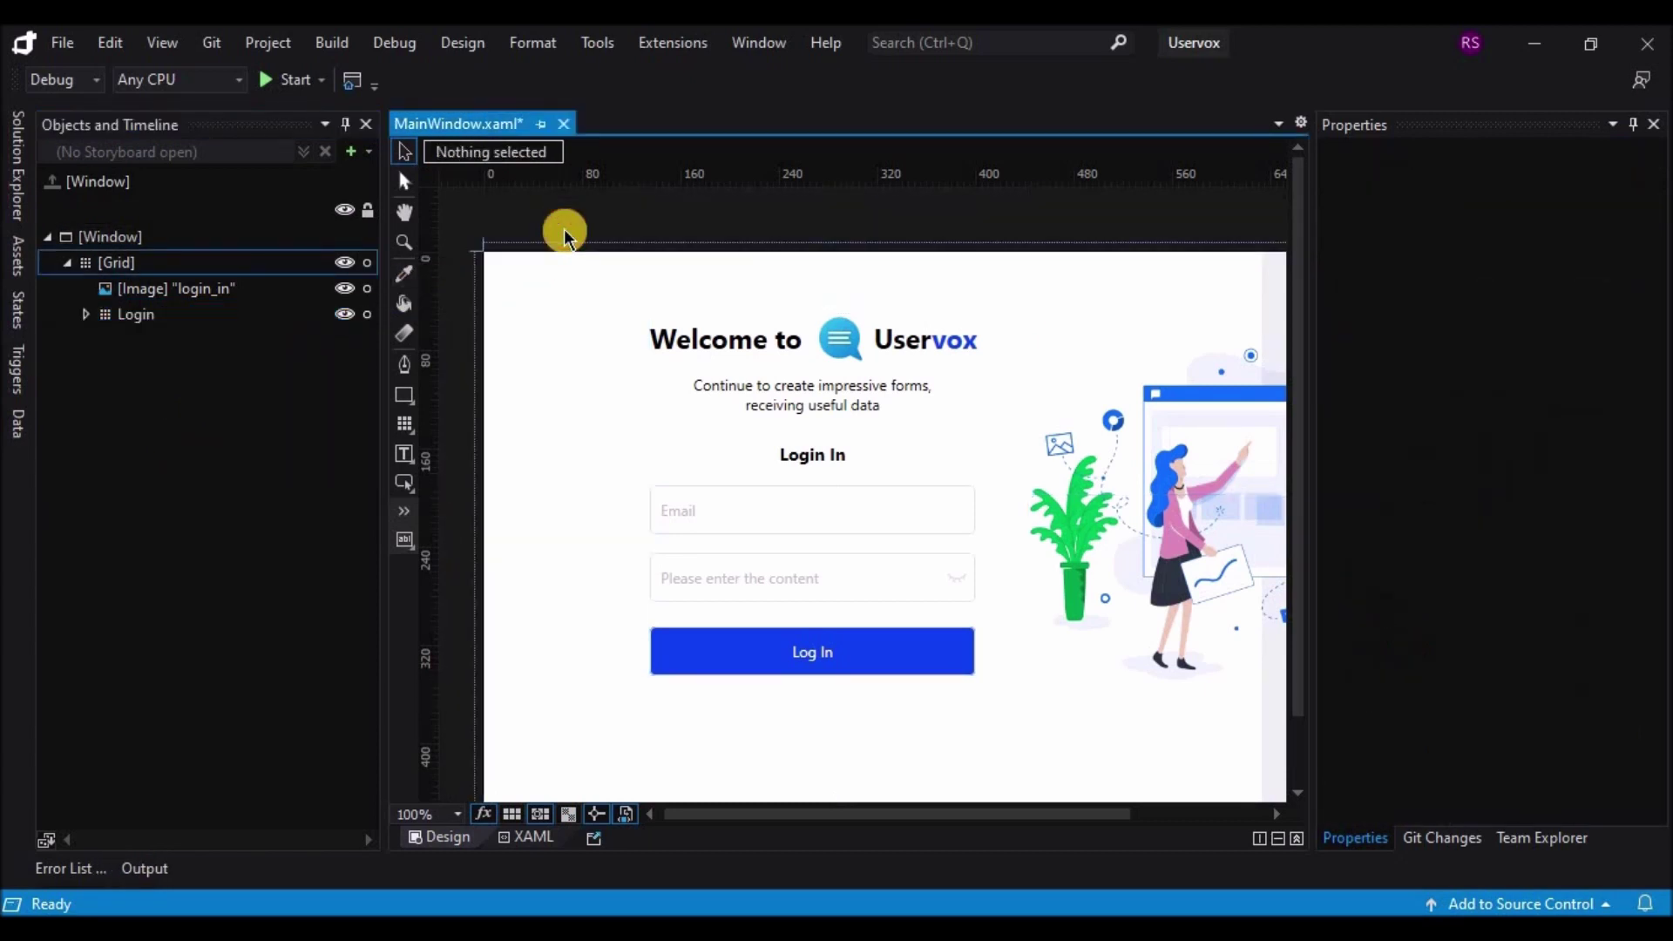
left_click(1634, 124)
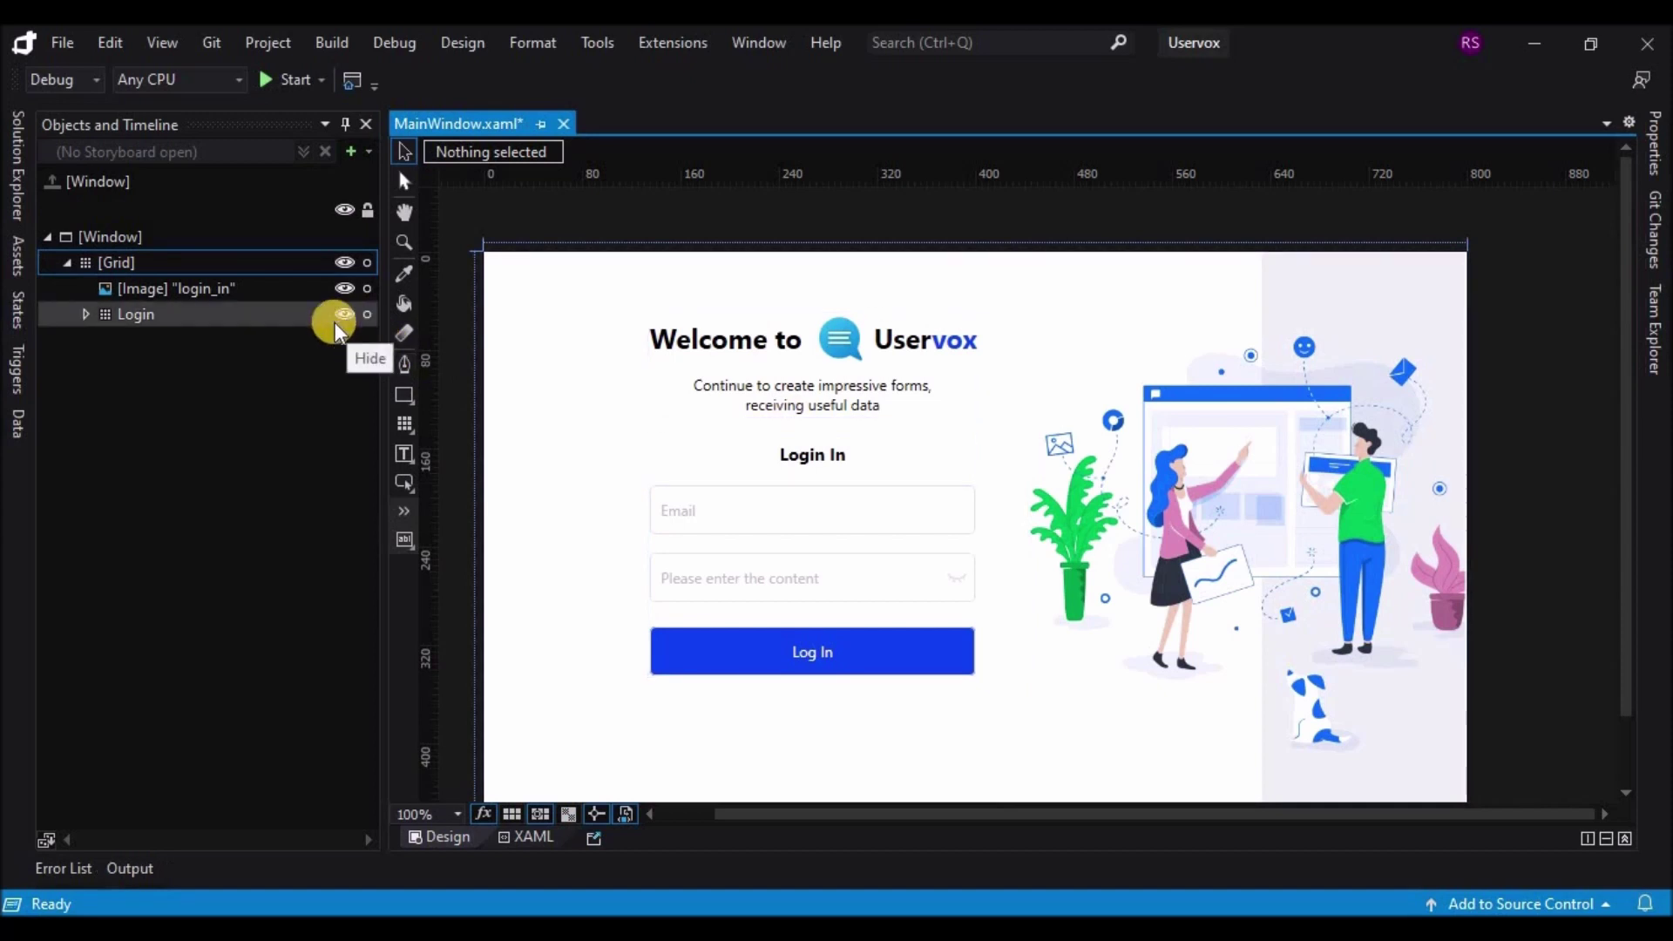
left_click(188, 317)
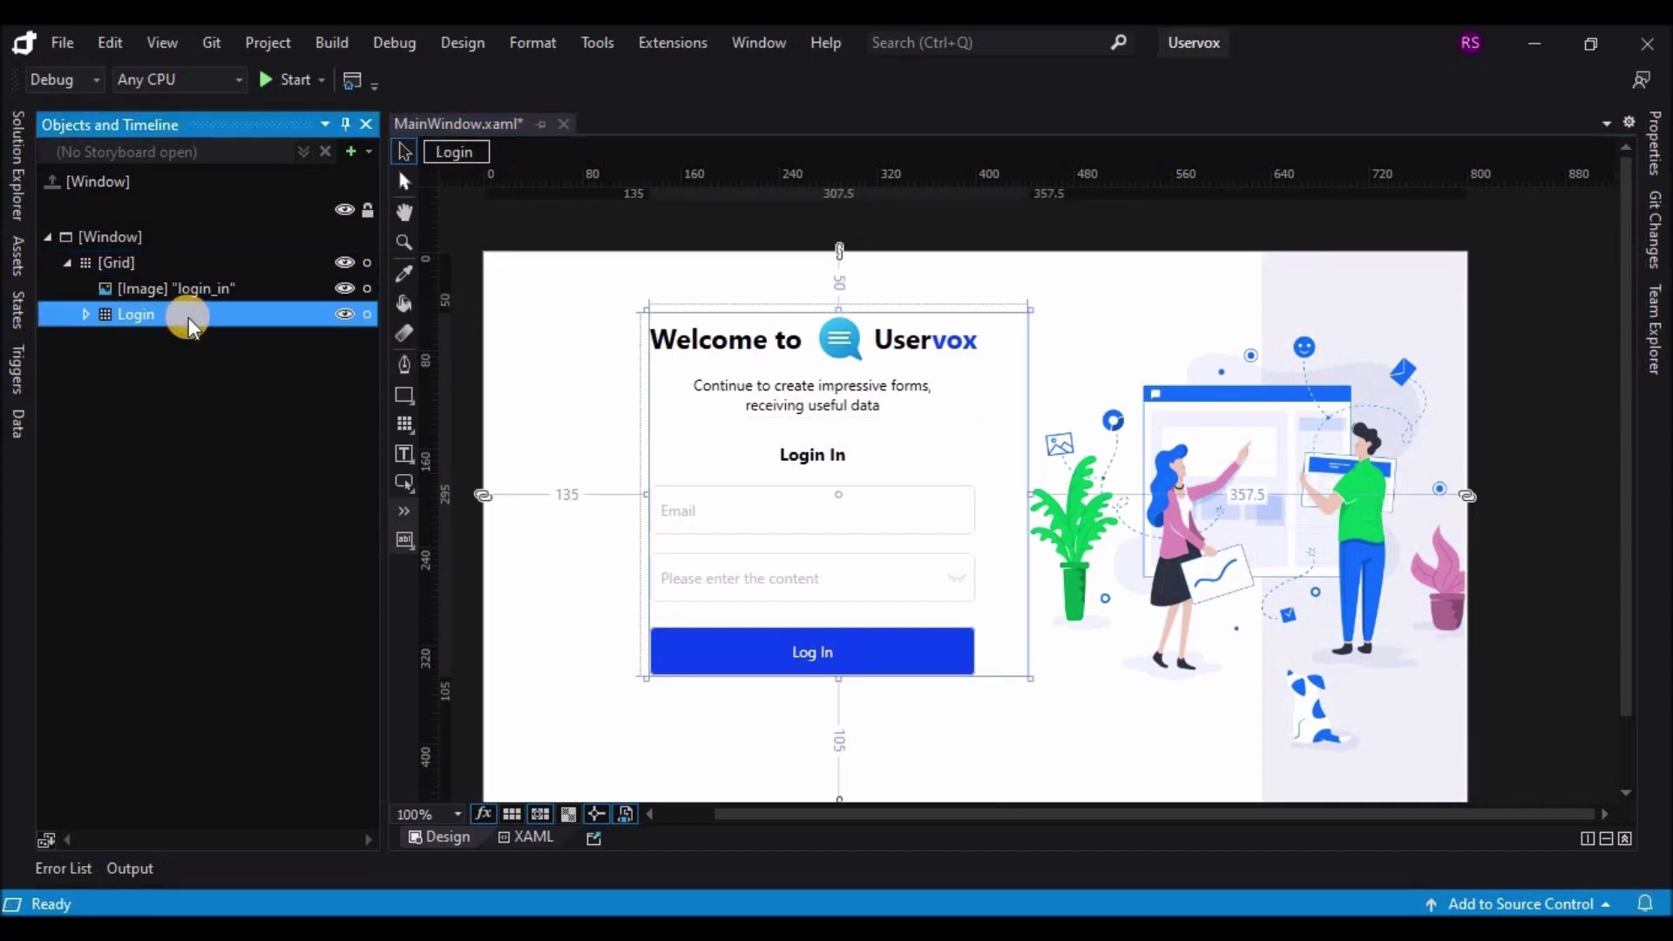
Step: Paste a Login_Copy duplicate of the Login grid and hide the original Login grid
key("ctrl+v")
left_click(343, 313)
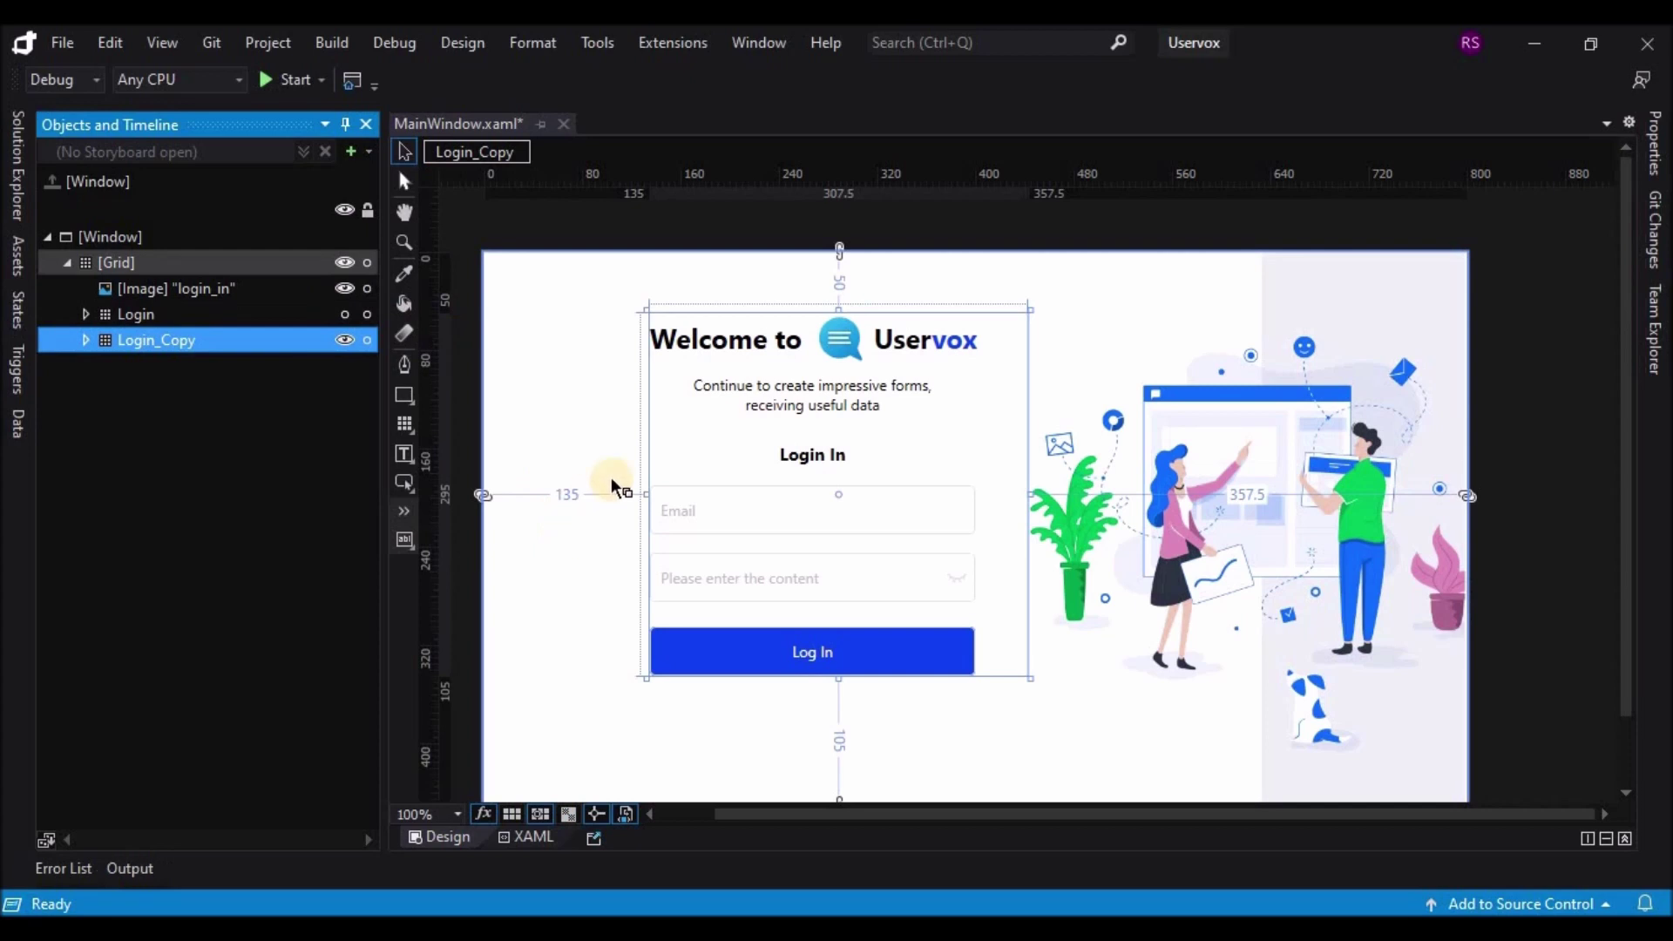
left_click(822, 399)
Step: Change the copy's subtitle to 'Create convenient forms, get feedback and useful data'
double_click(760, 401)
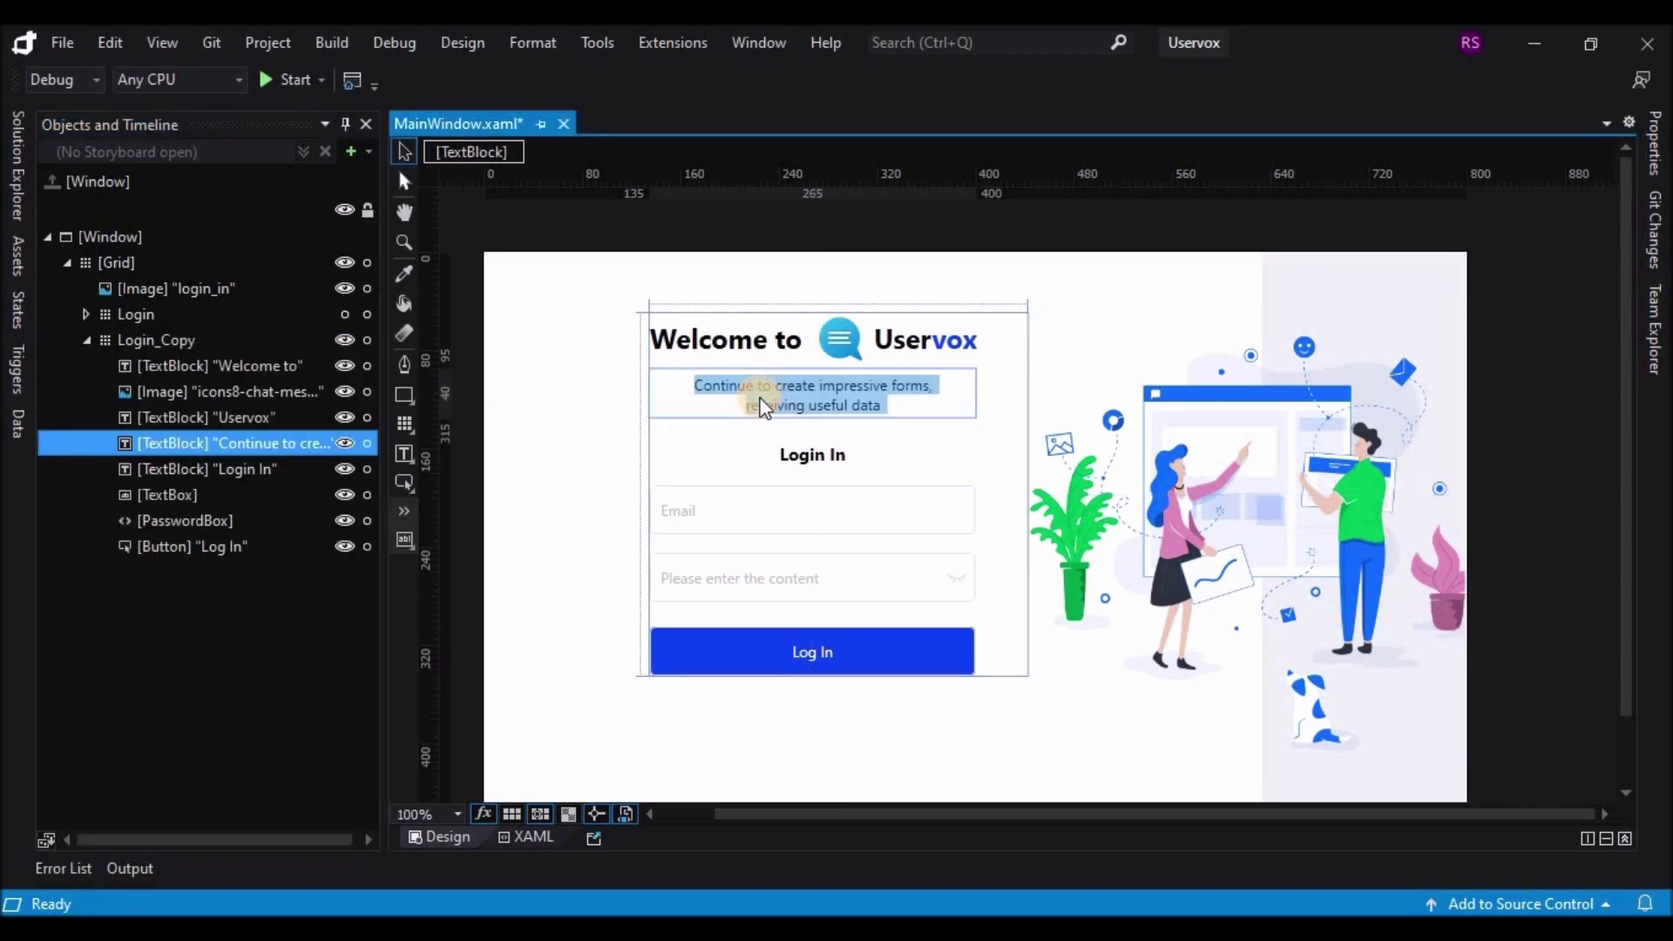
type("Create")
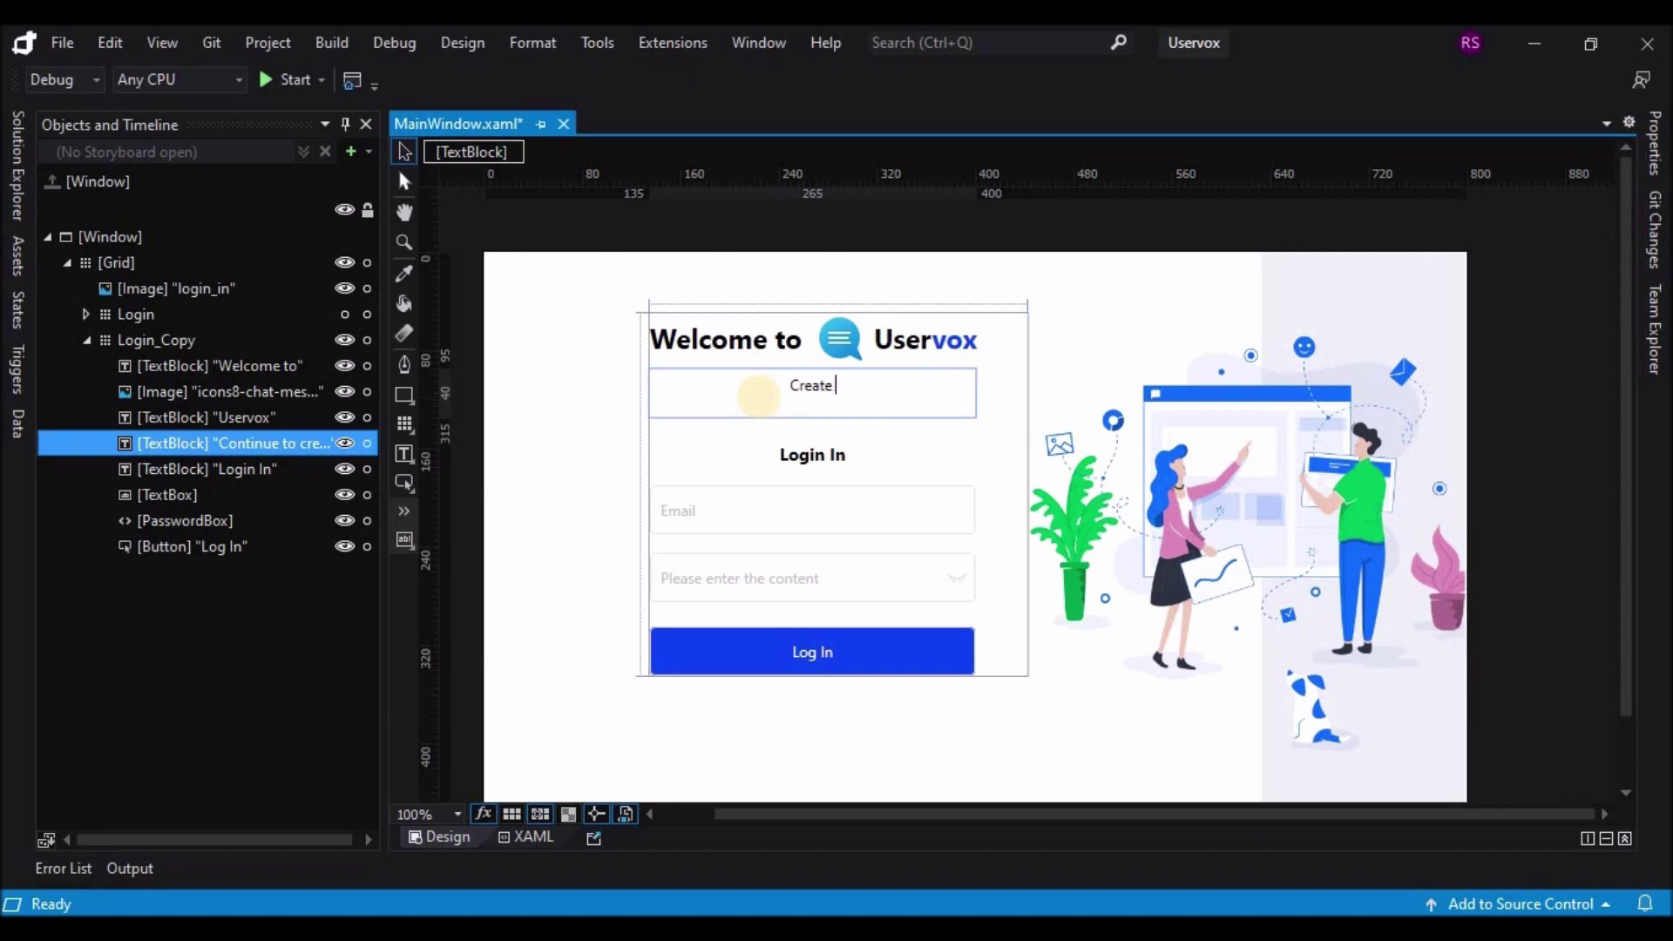
type(" convienient forms")
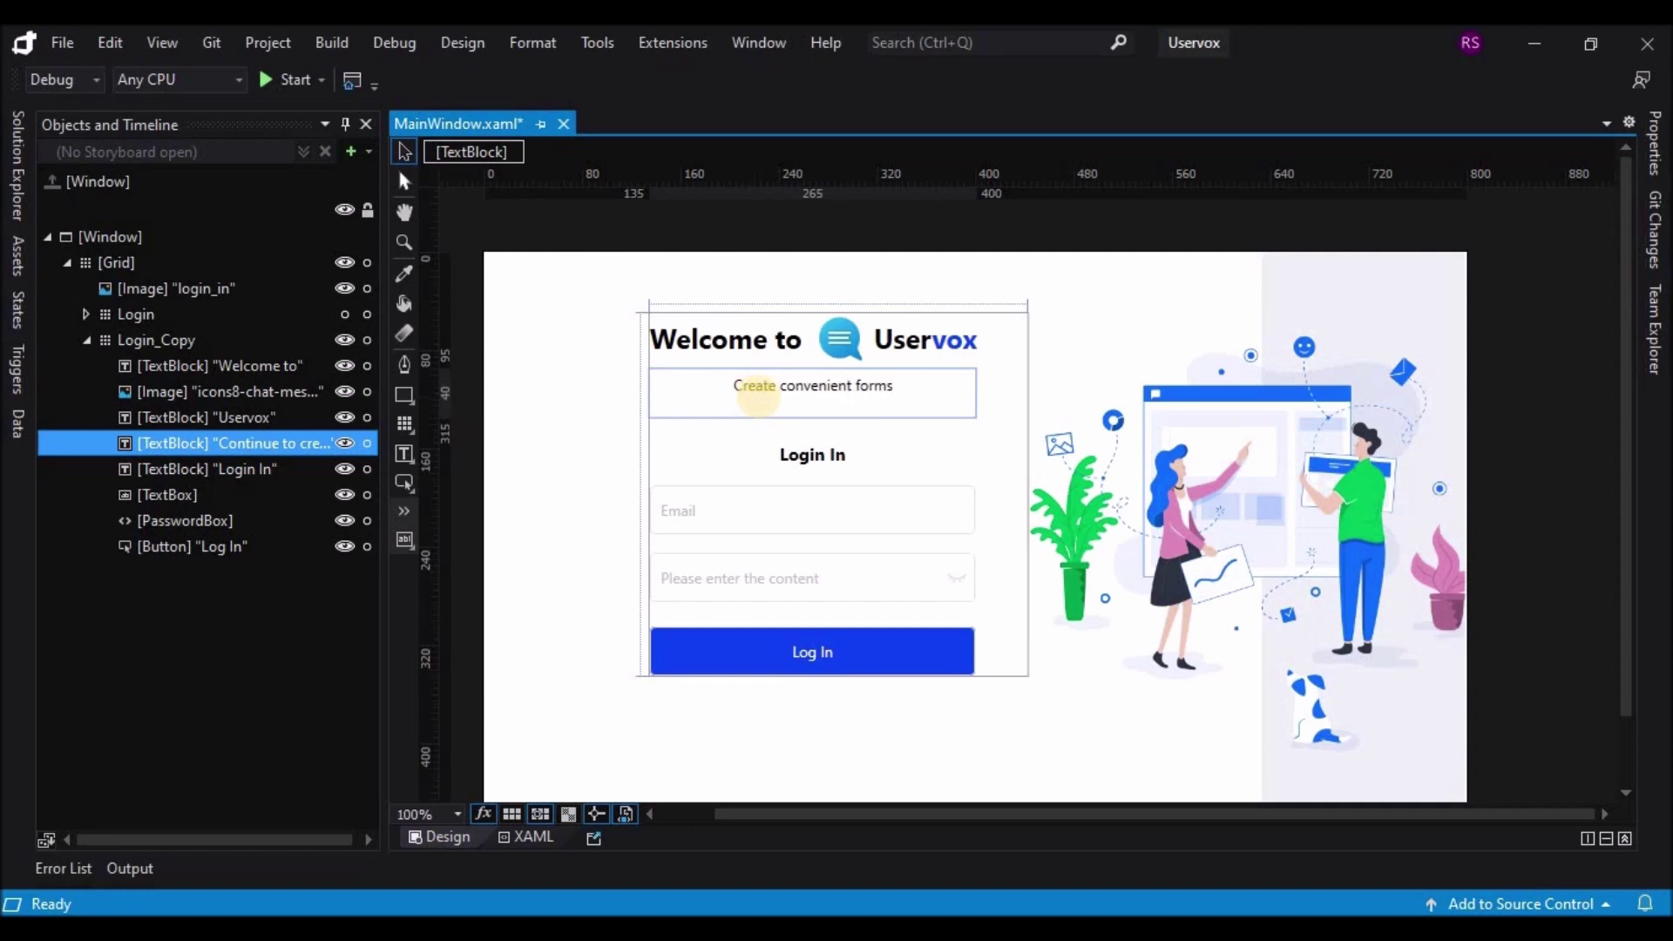
type(", get")
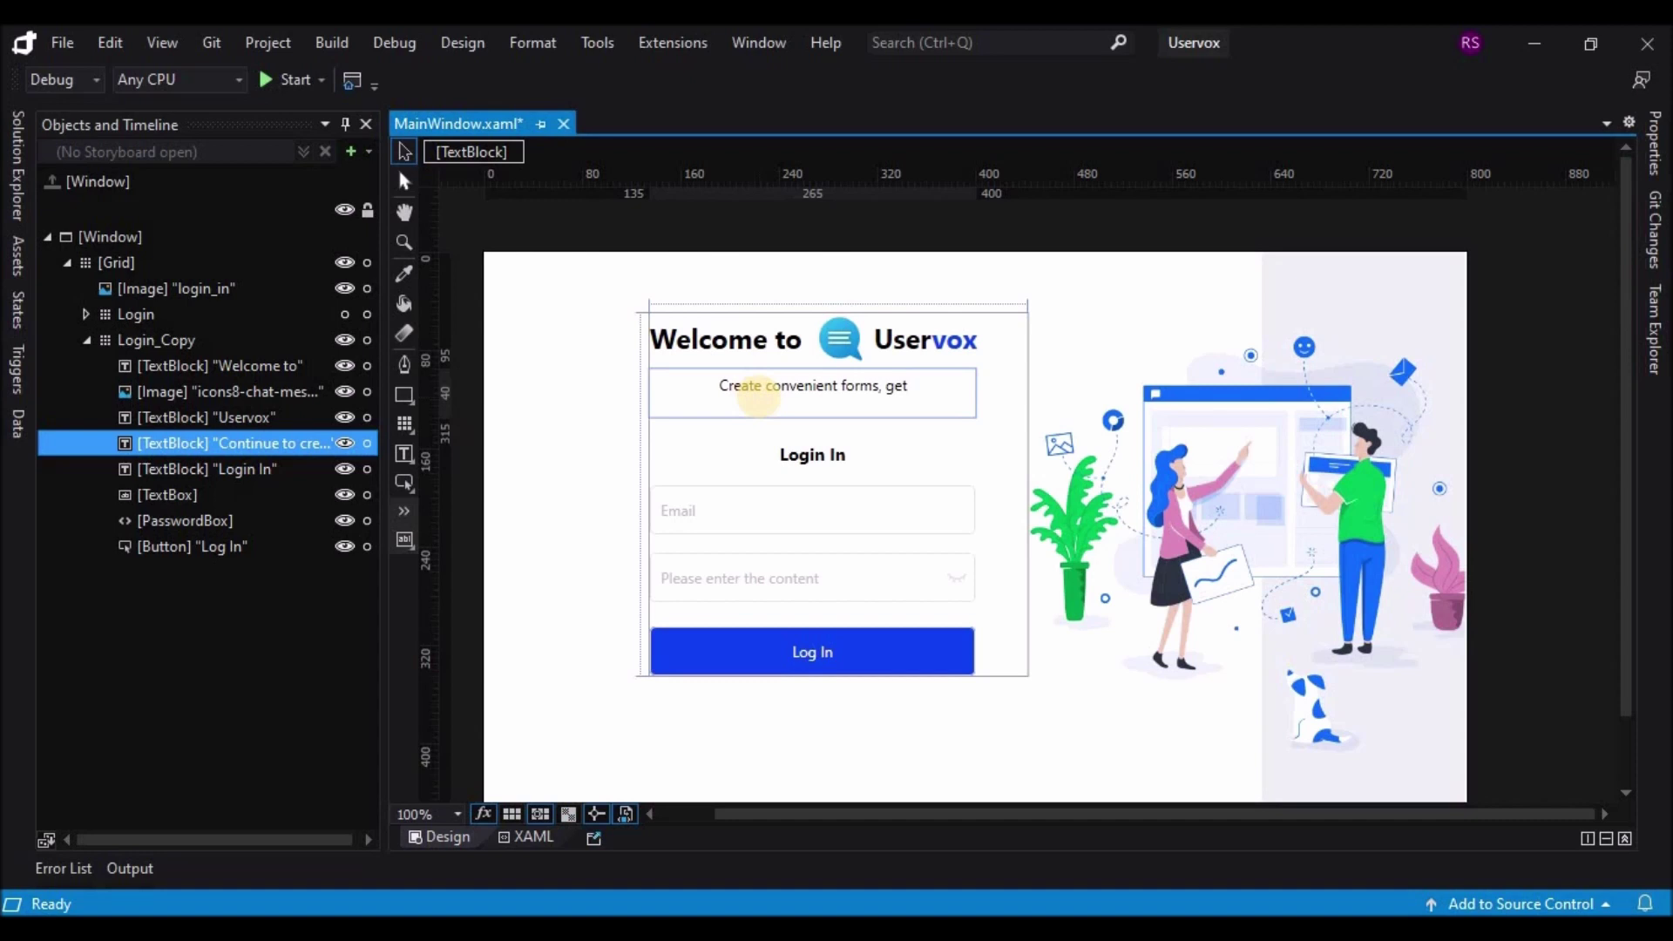
type(" feedbac")
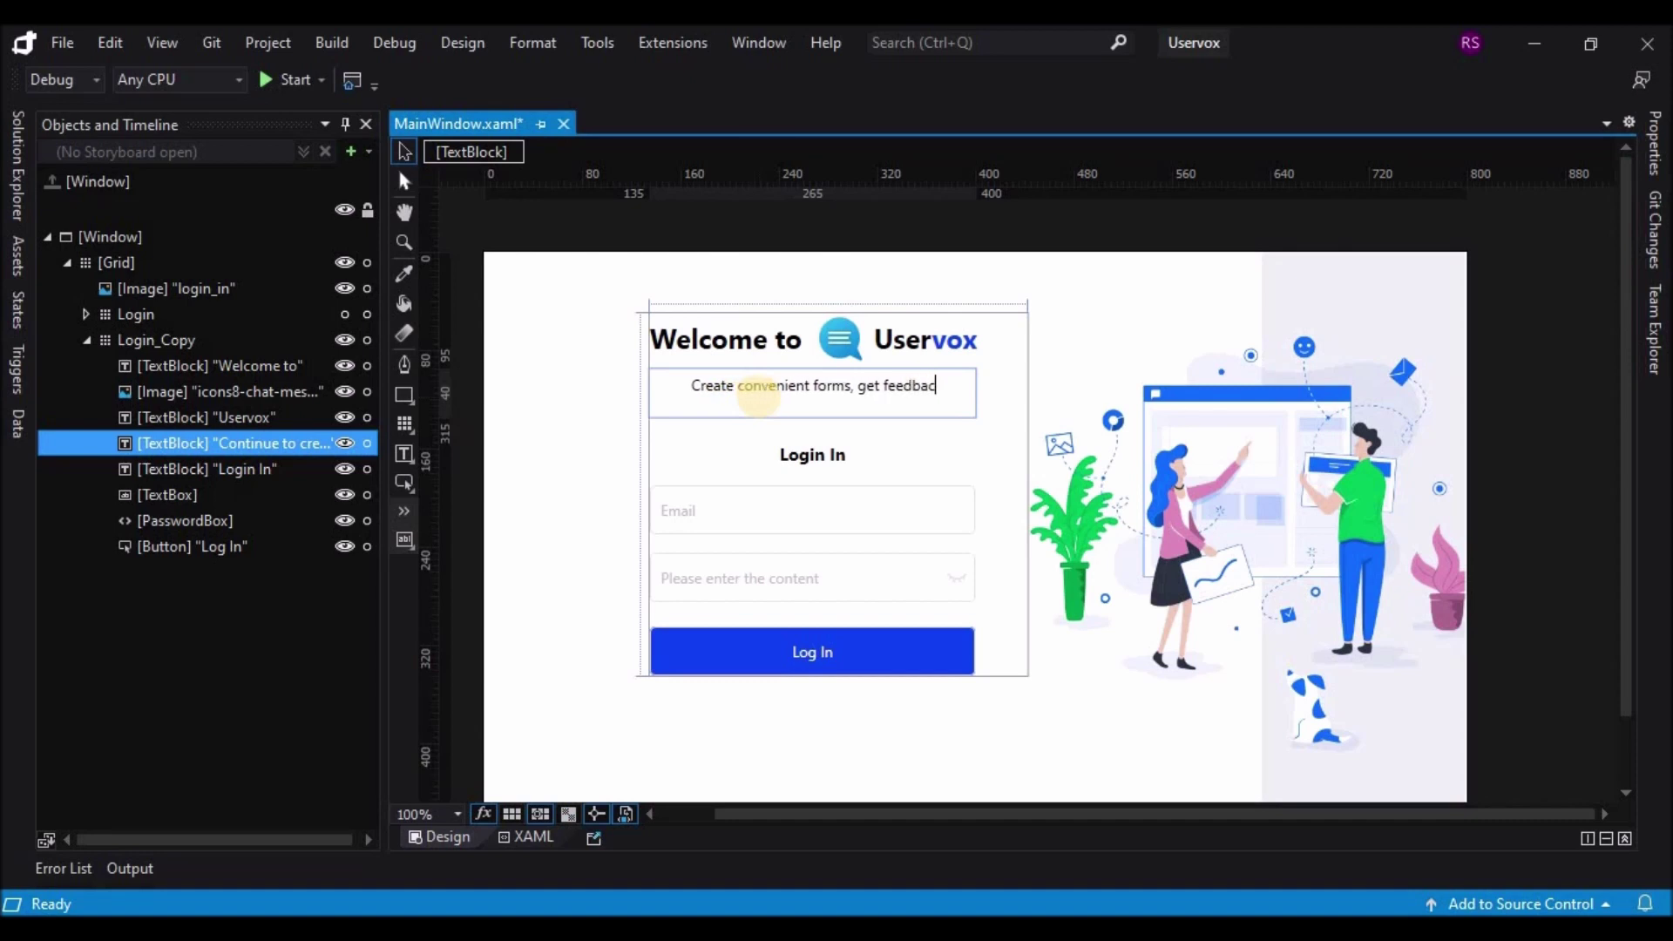
type("k and")
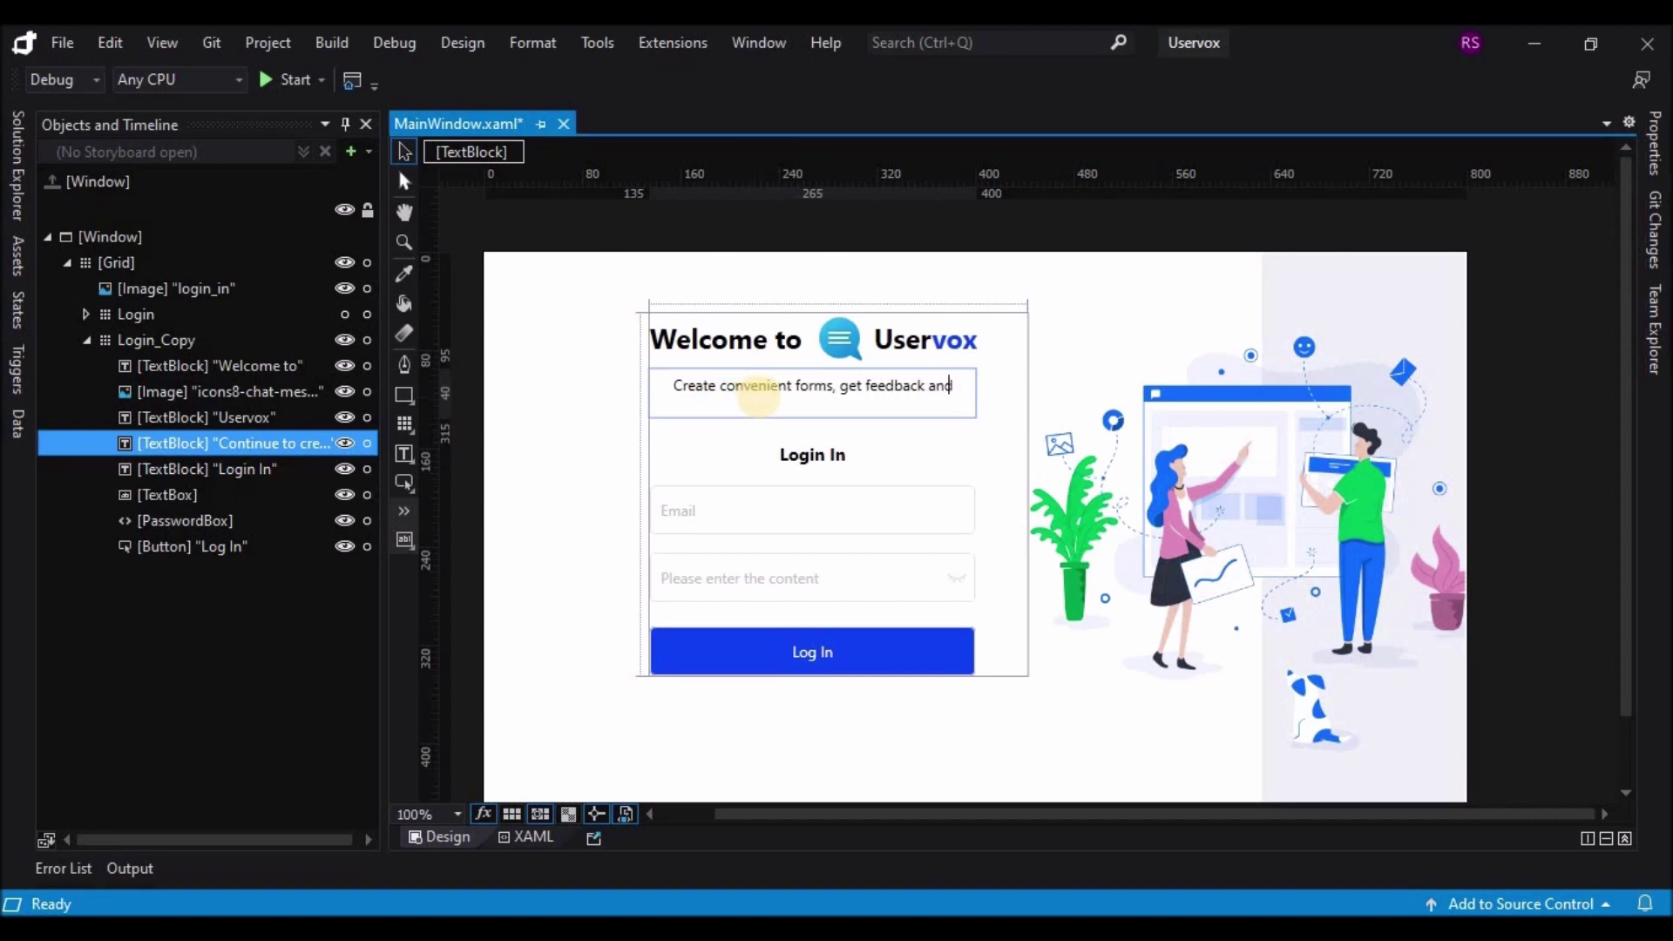
type(" usefu")
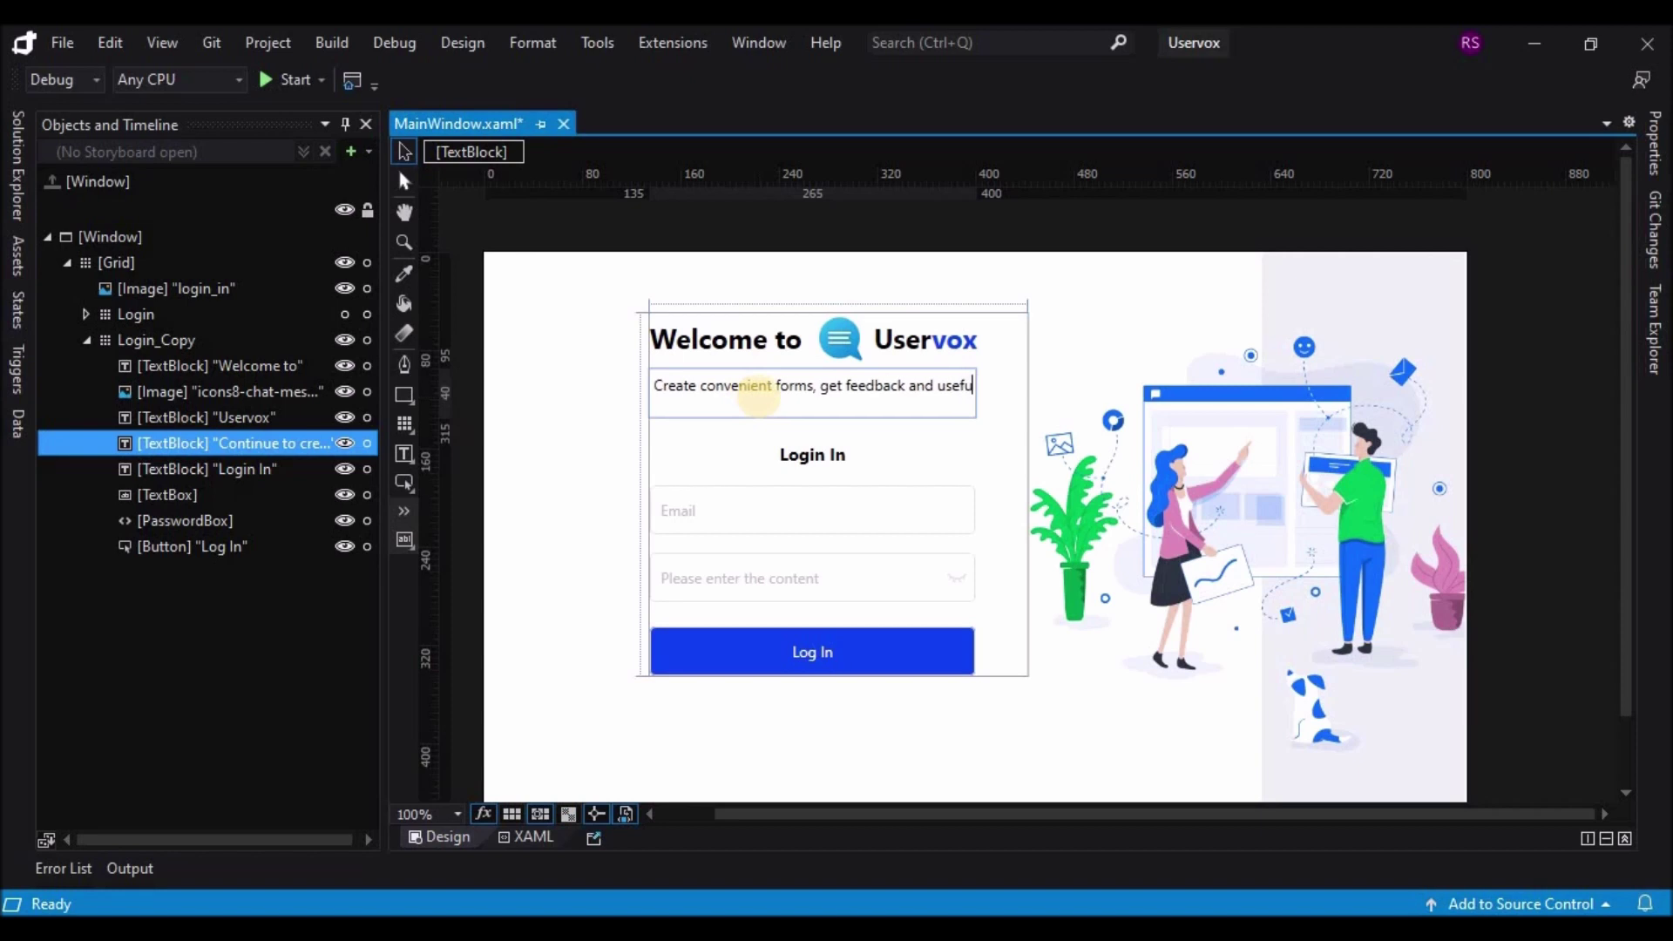
type("l data")
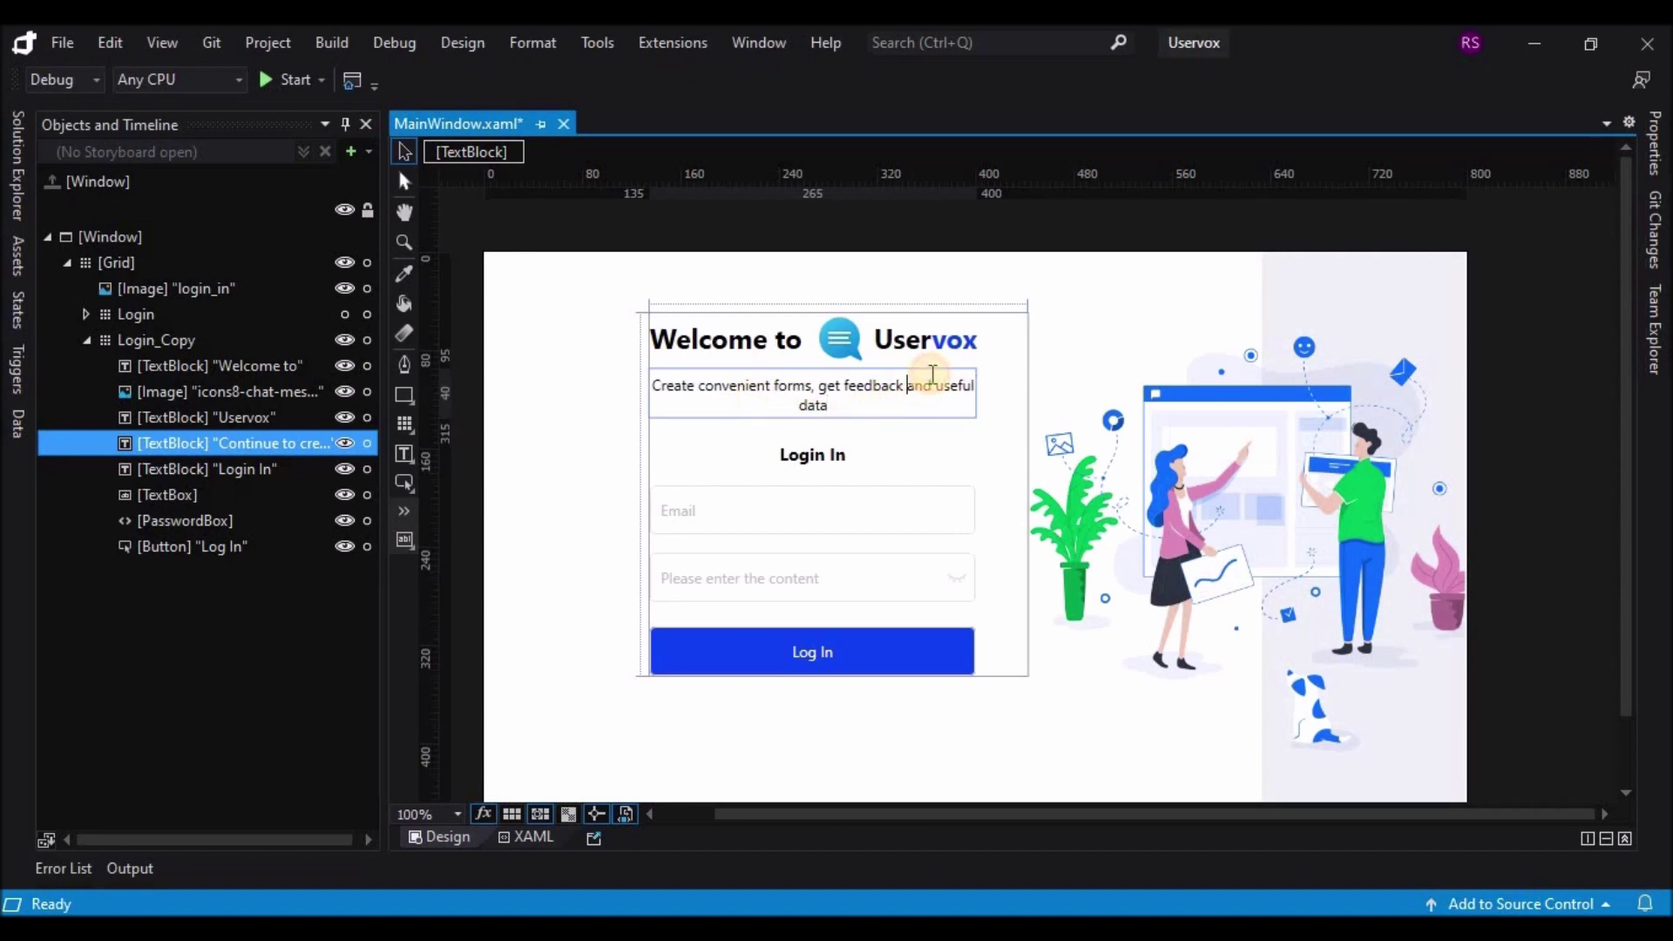
key("Escape")
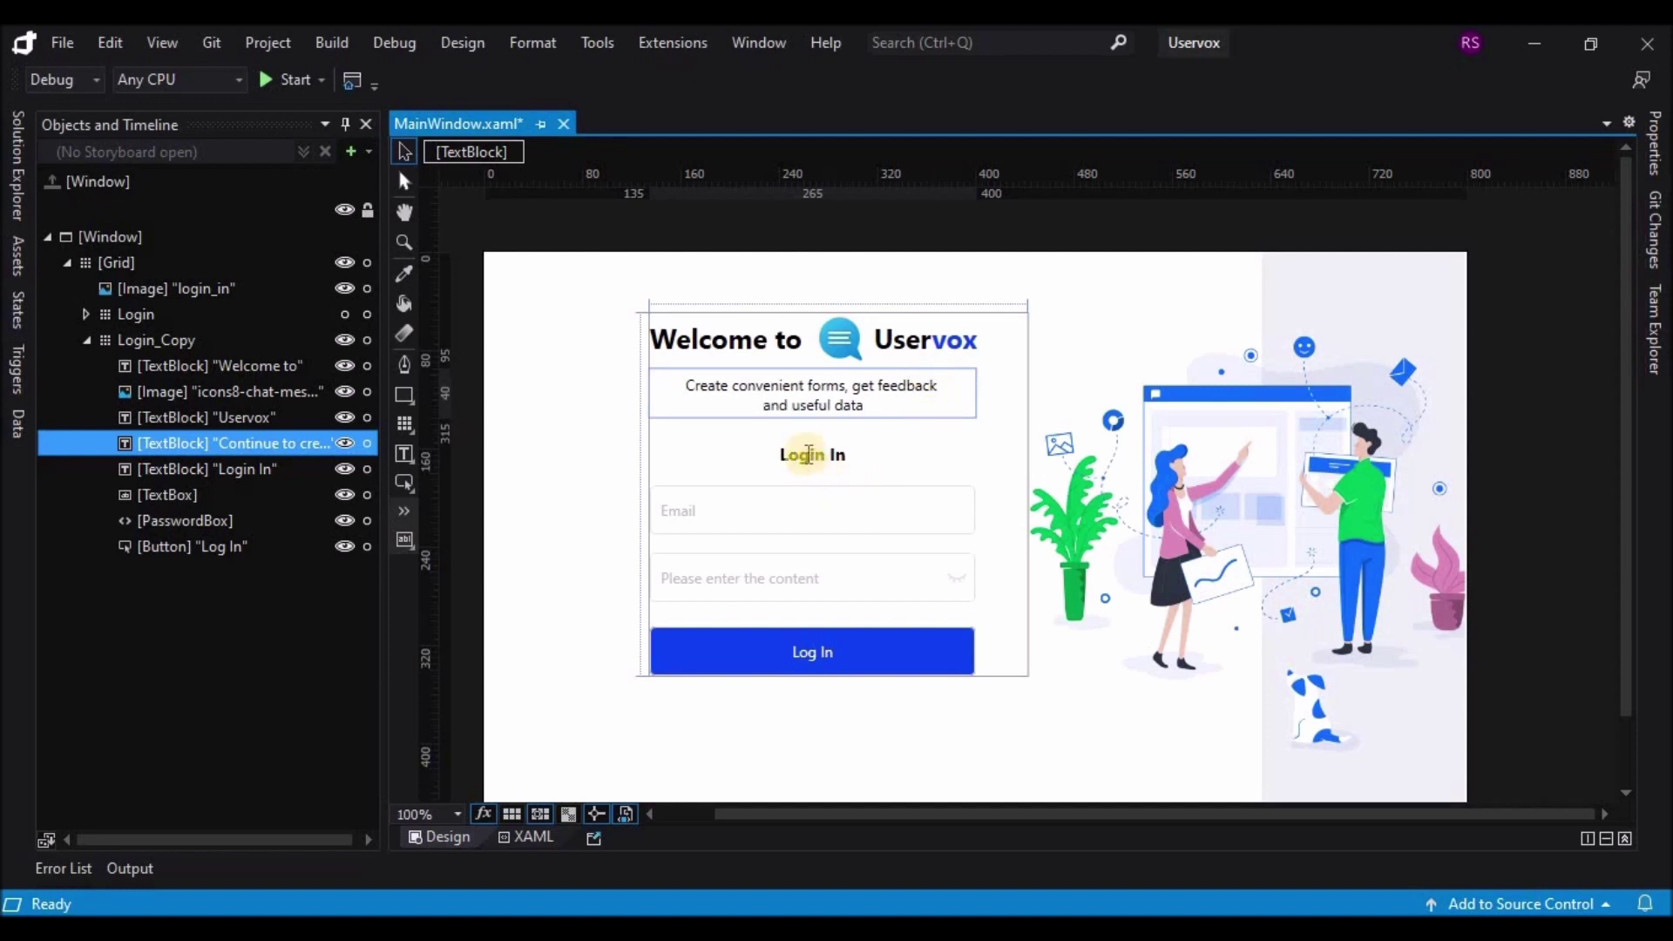
Step: Change the copy's 'Login In' heading to 'Create Account'
left_click(837, 454)
double_click(784, 454)
type("c")
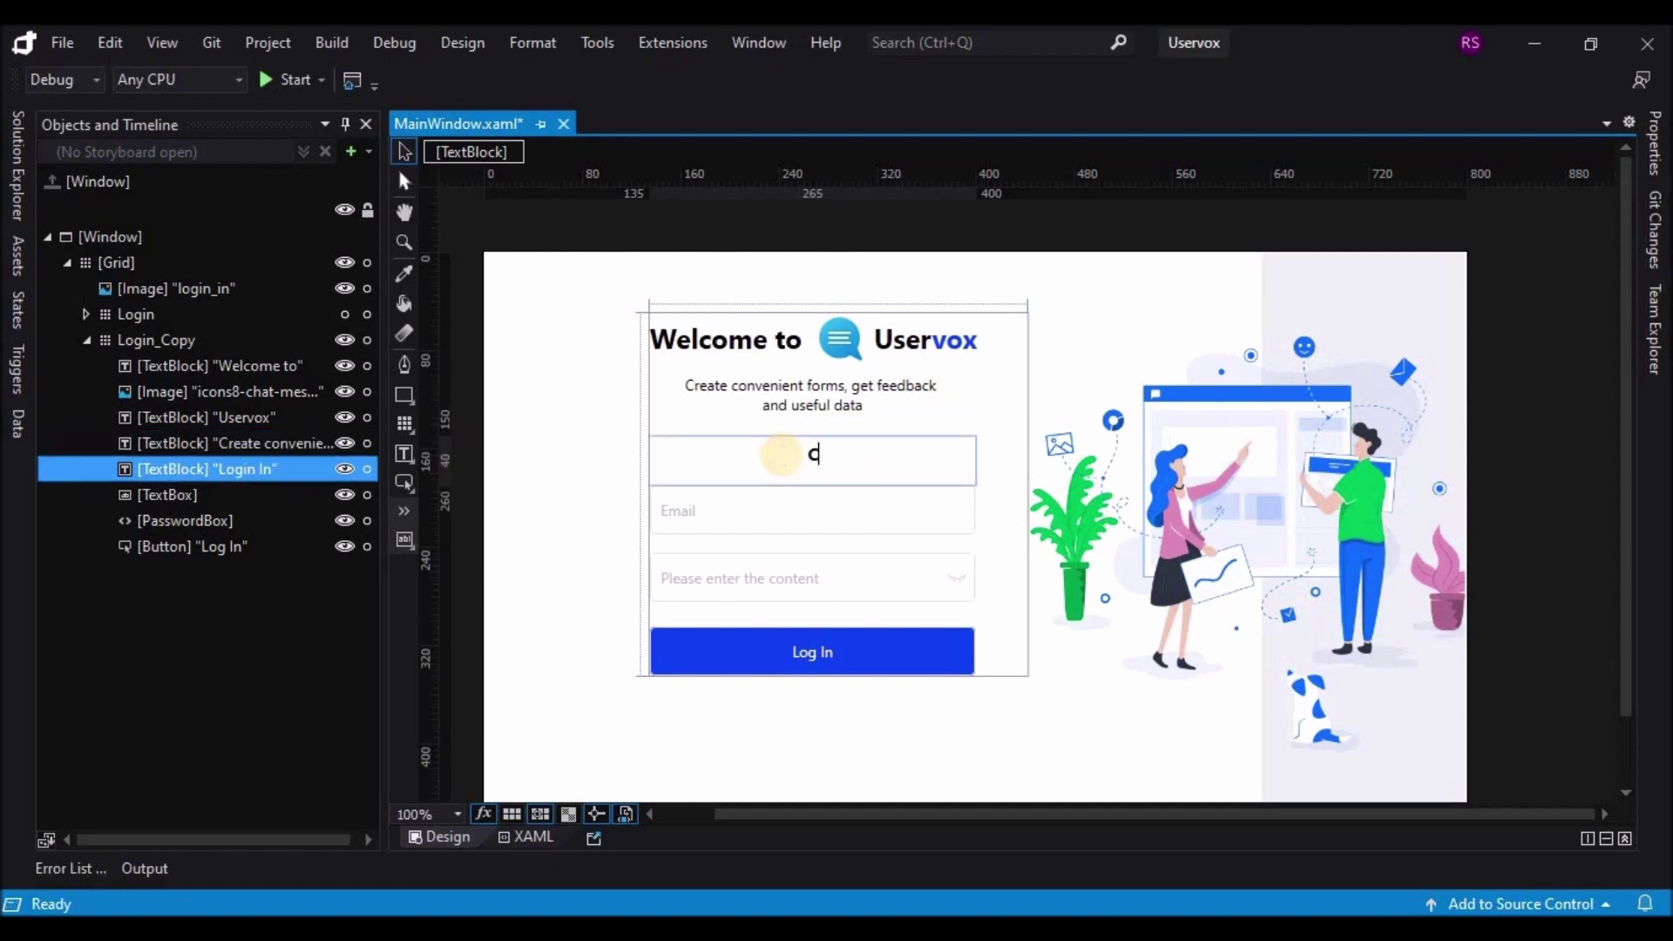
type("reate Account")
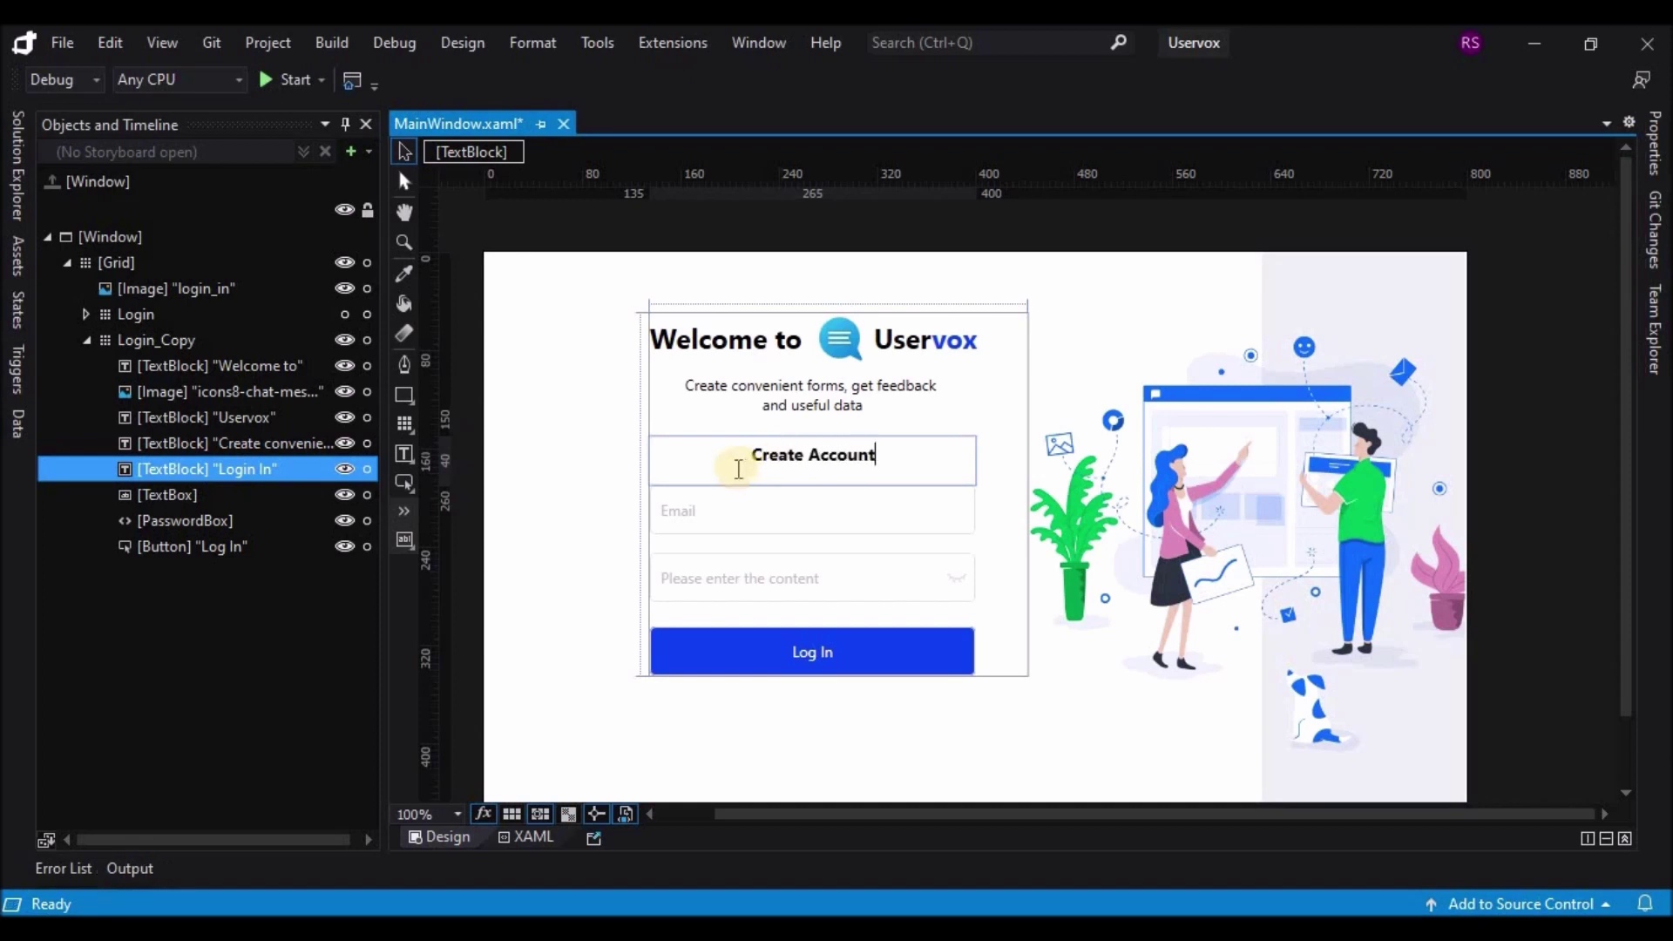
left_click(703, 511)
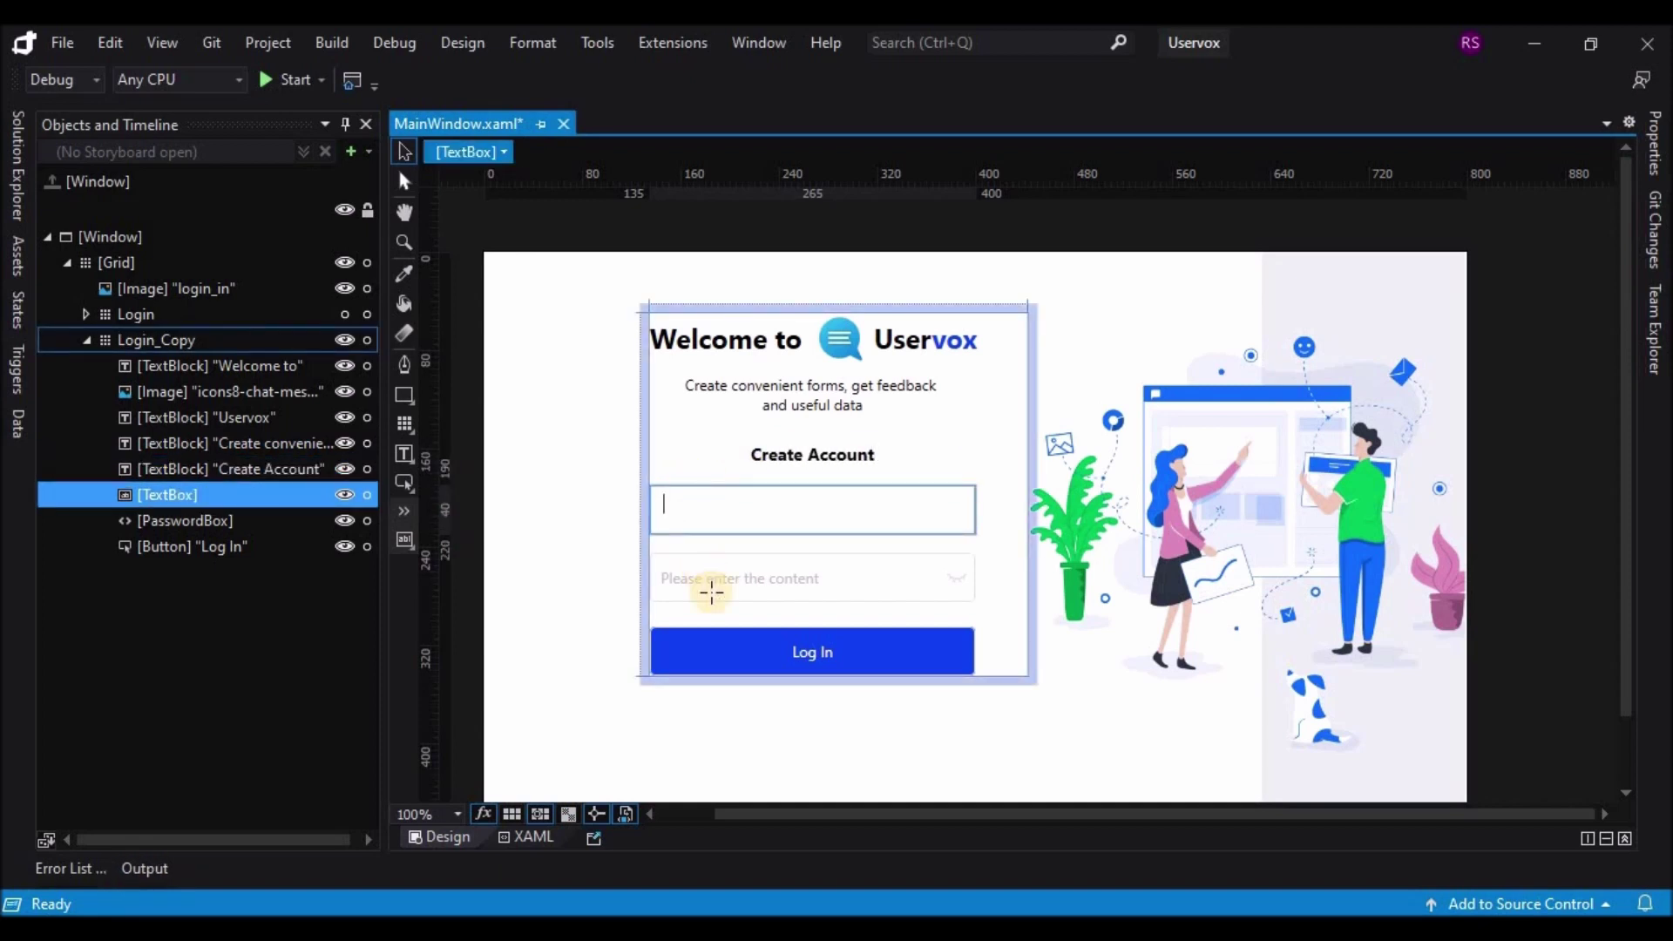
Step: Undo a stray drag of the Log In button, keeping the Create Account heading
left_click(703, 725)
left_click(756, 663)
left_click_drag(756, 662, 756, 673)
key("ctrl+z")
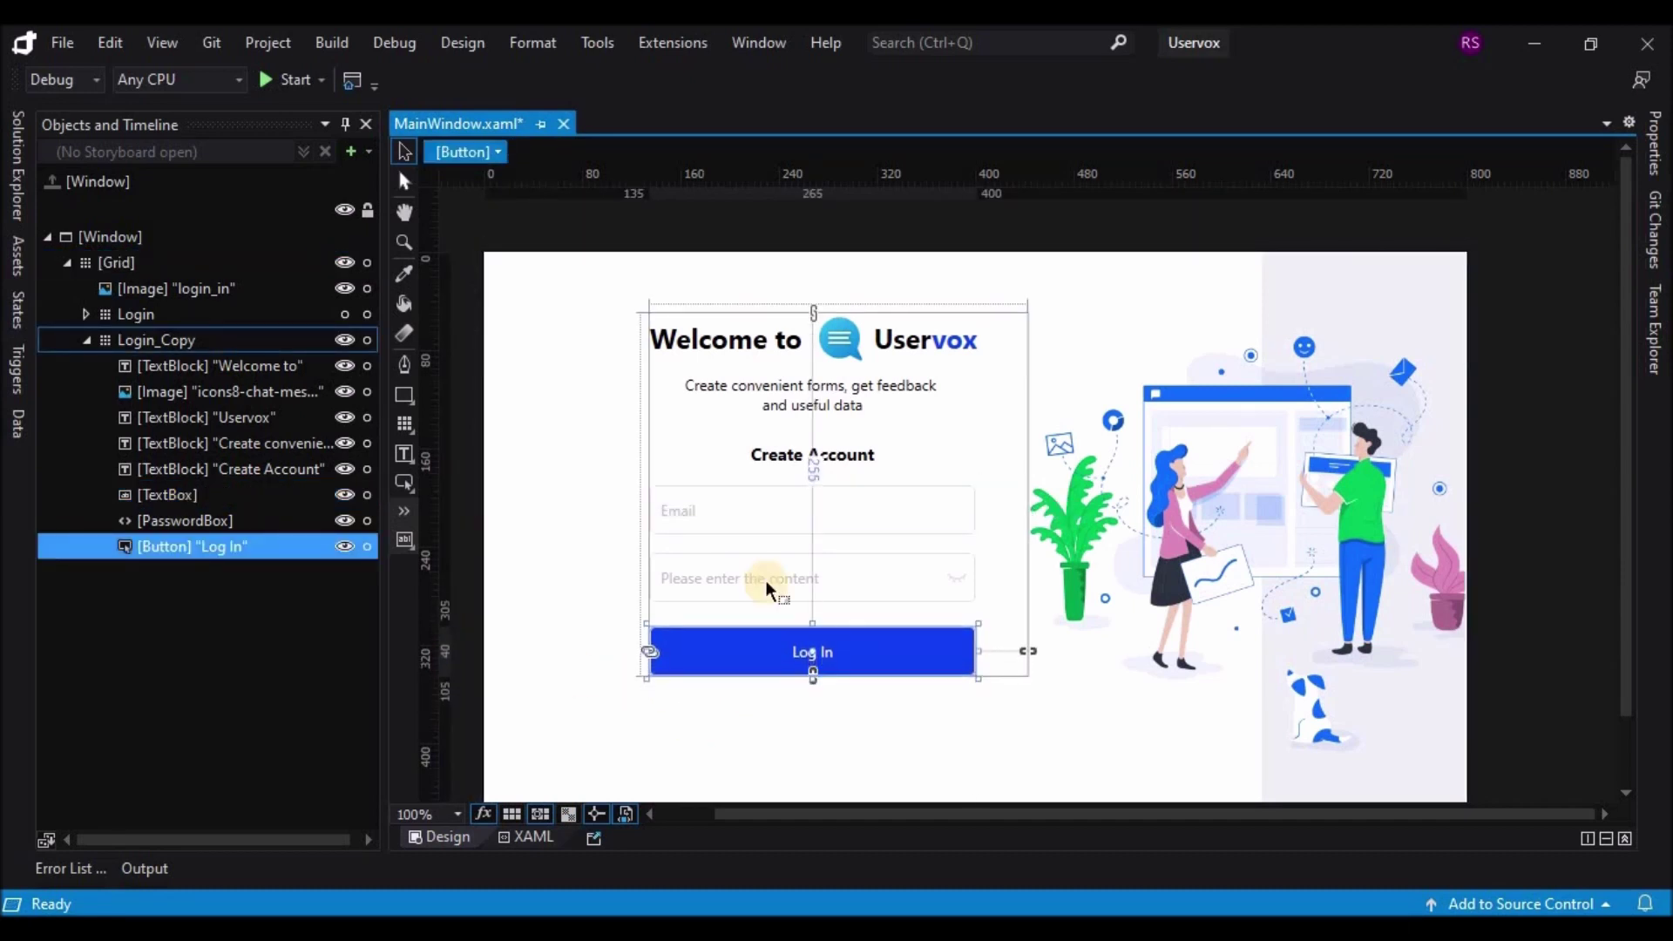
key("ctrl+z")
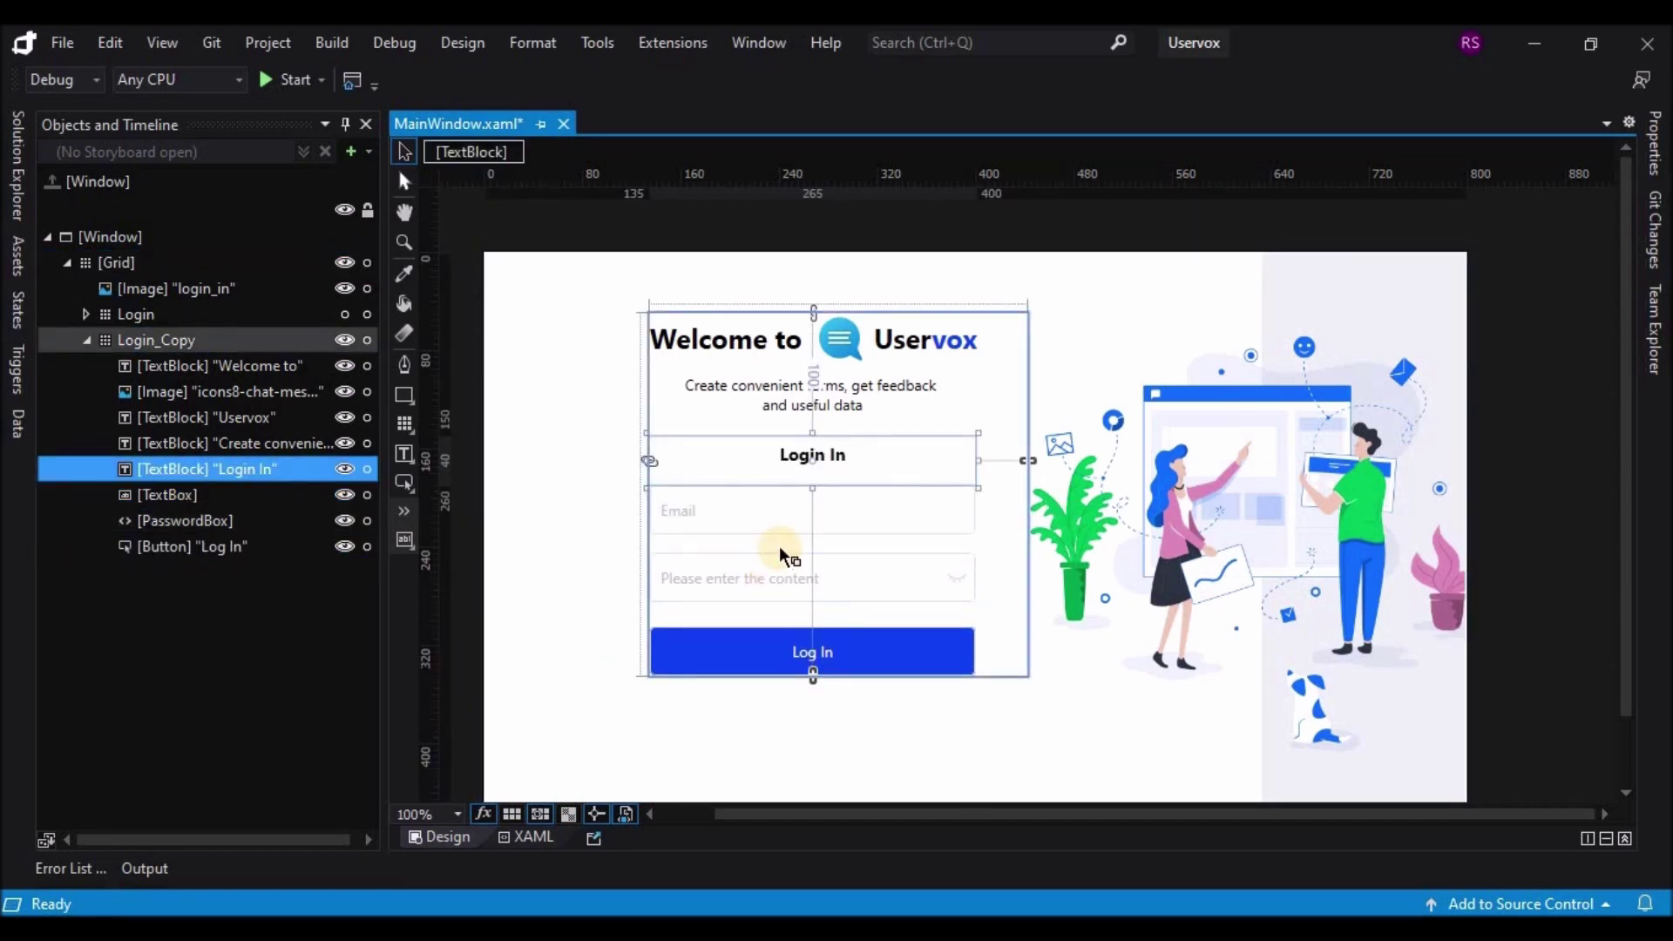
key("ctrl+y")
Step: Nudge the Email, password and Log In controls down two steps
left_click(773, 525)
left_click(774, 575, "ctrl")
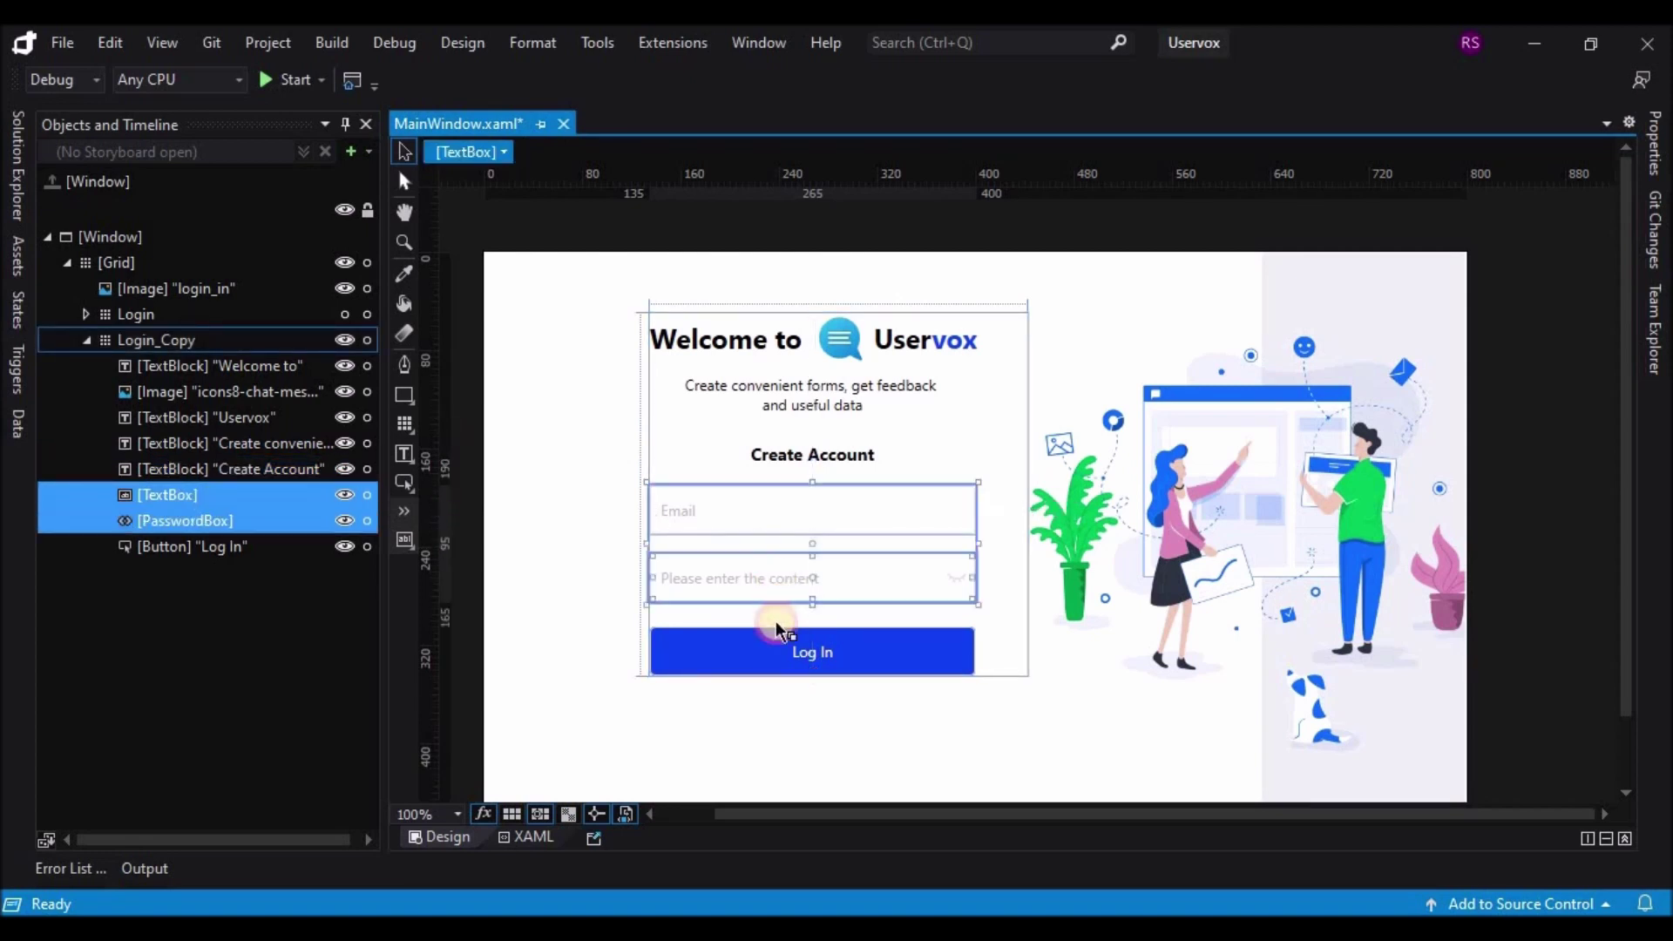
left_click(777, 648, "ctrl")
key("Down")
key("Down")
key("Down")
key("Down")
key("Down")
key("Down")
key("Down")
key("Down")
key("Down")
key("Down")
key("Down")
key("Down")
key("Down")
key("Down")
key("Down")
key("Down")
key("Down")
key("Down")
key("Down")
key("Down")
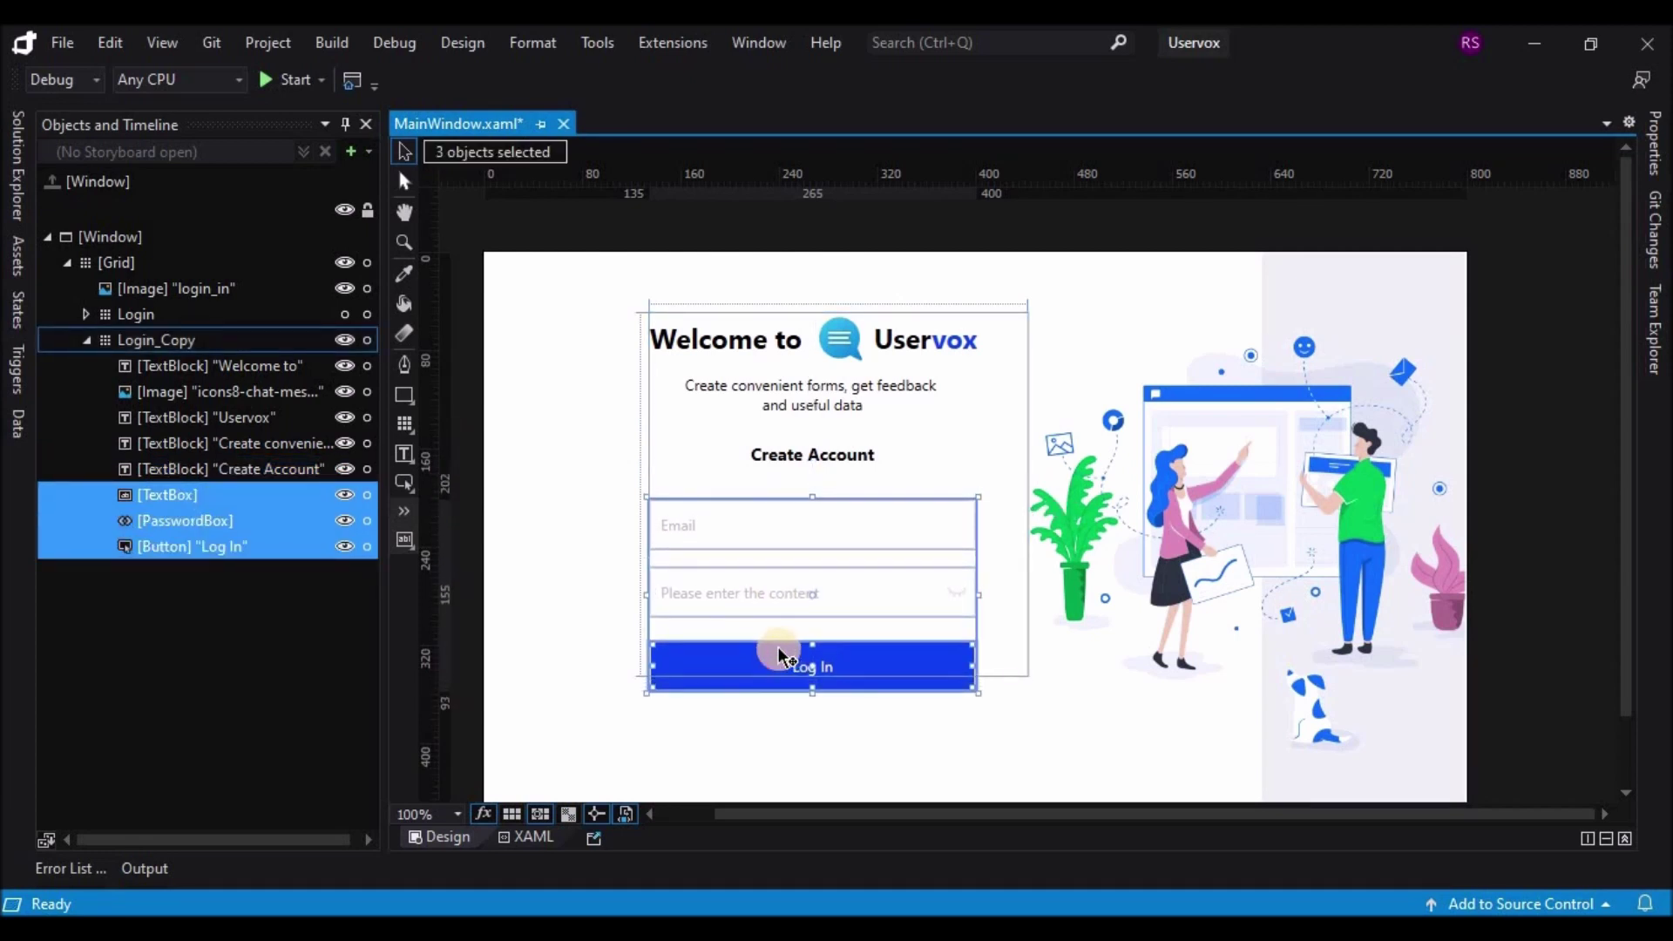
key("Down")
key("Down")
key("Down")
key("Down")
key("Down")
key("Down")
key("Down")
key("Down")
key("Down")
key("Down")
key("Down")
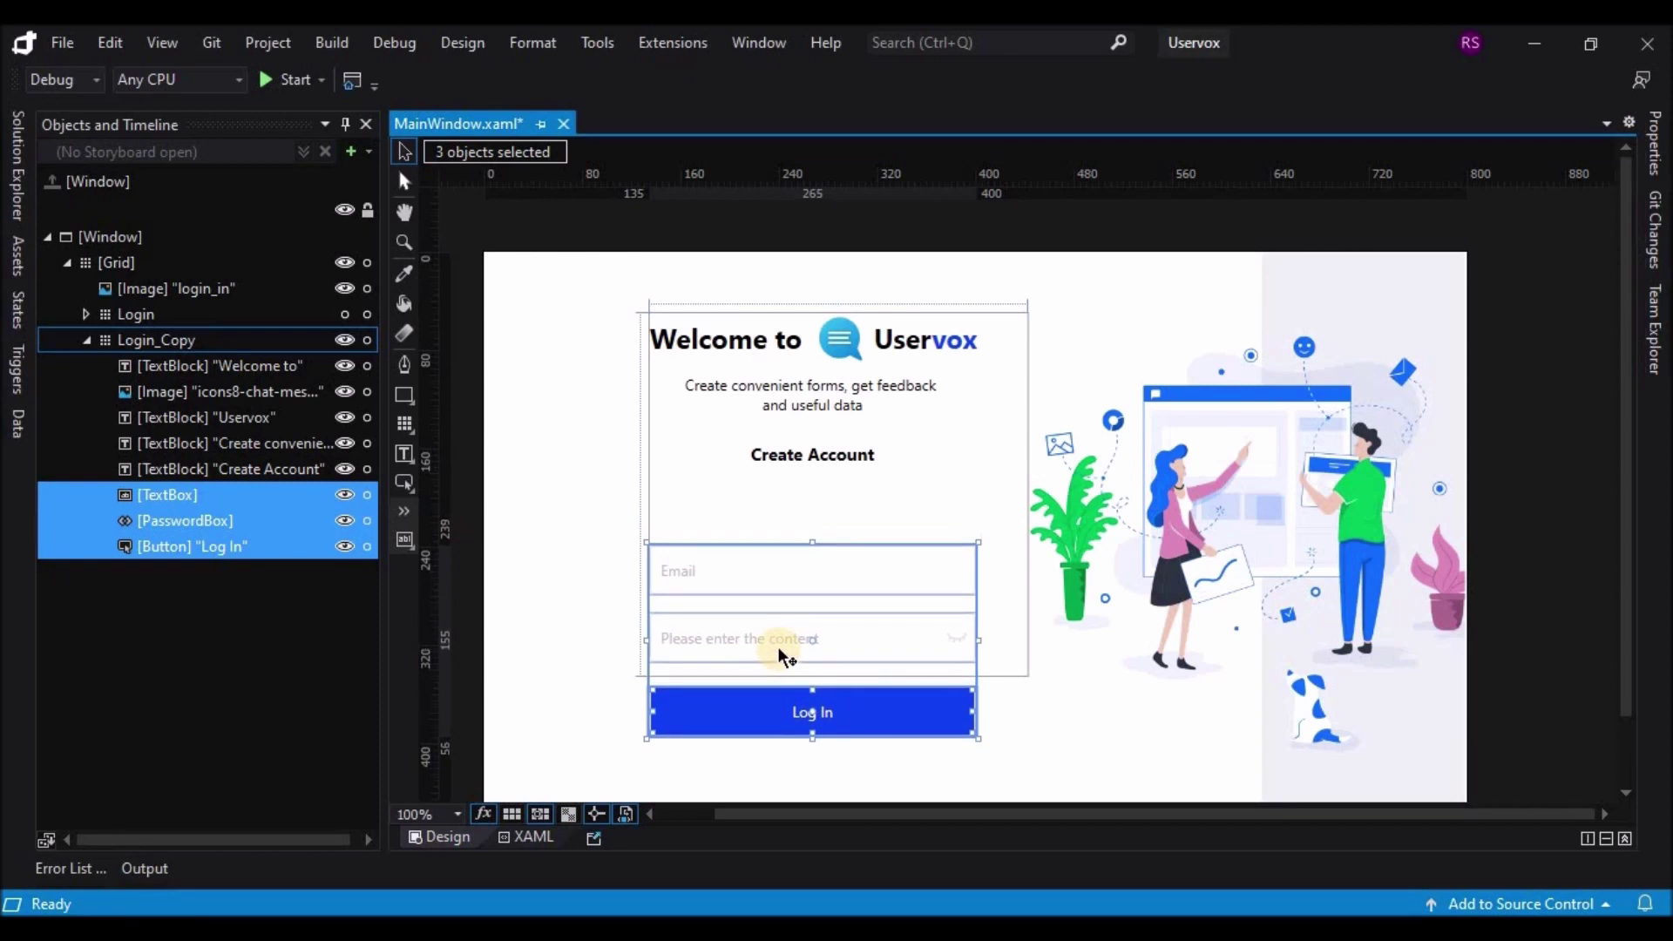
left_click(935, 614)
Step: Duplicate the Email text box and place the copy above the original
left_click(795, 571)
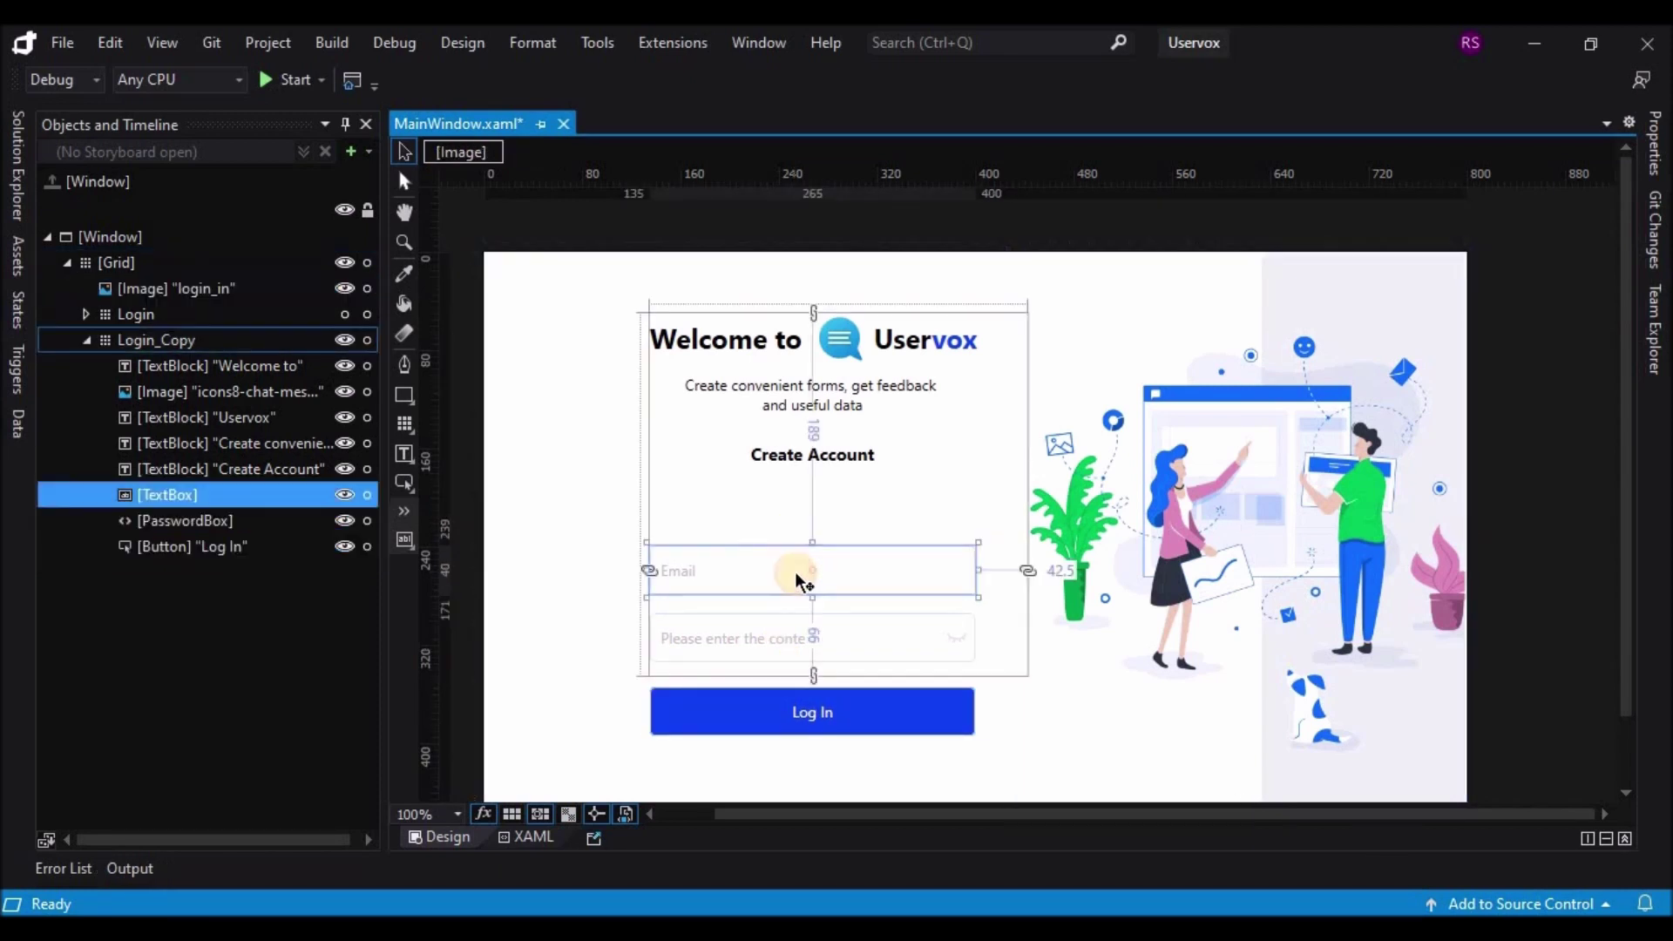
key("ctrl+v")
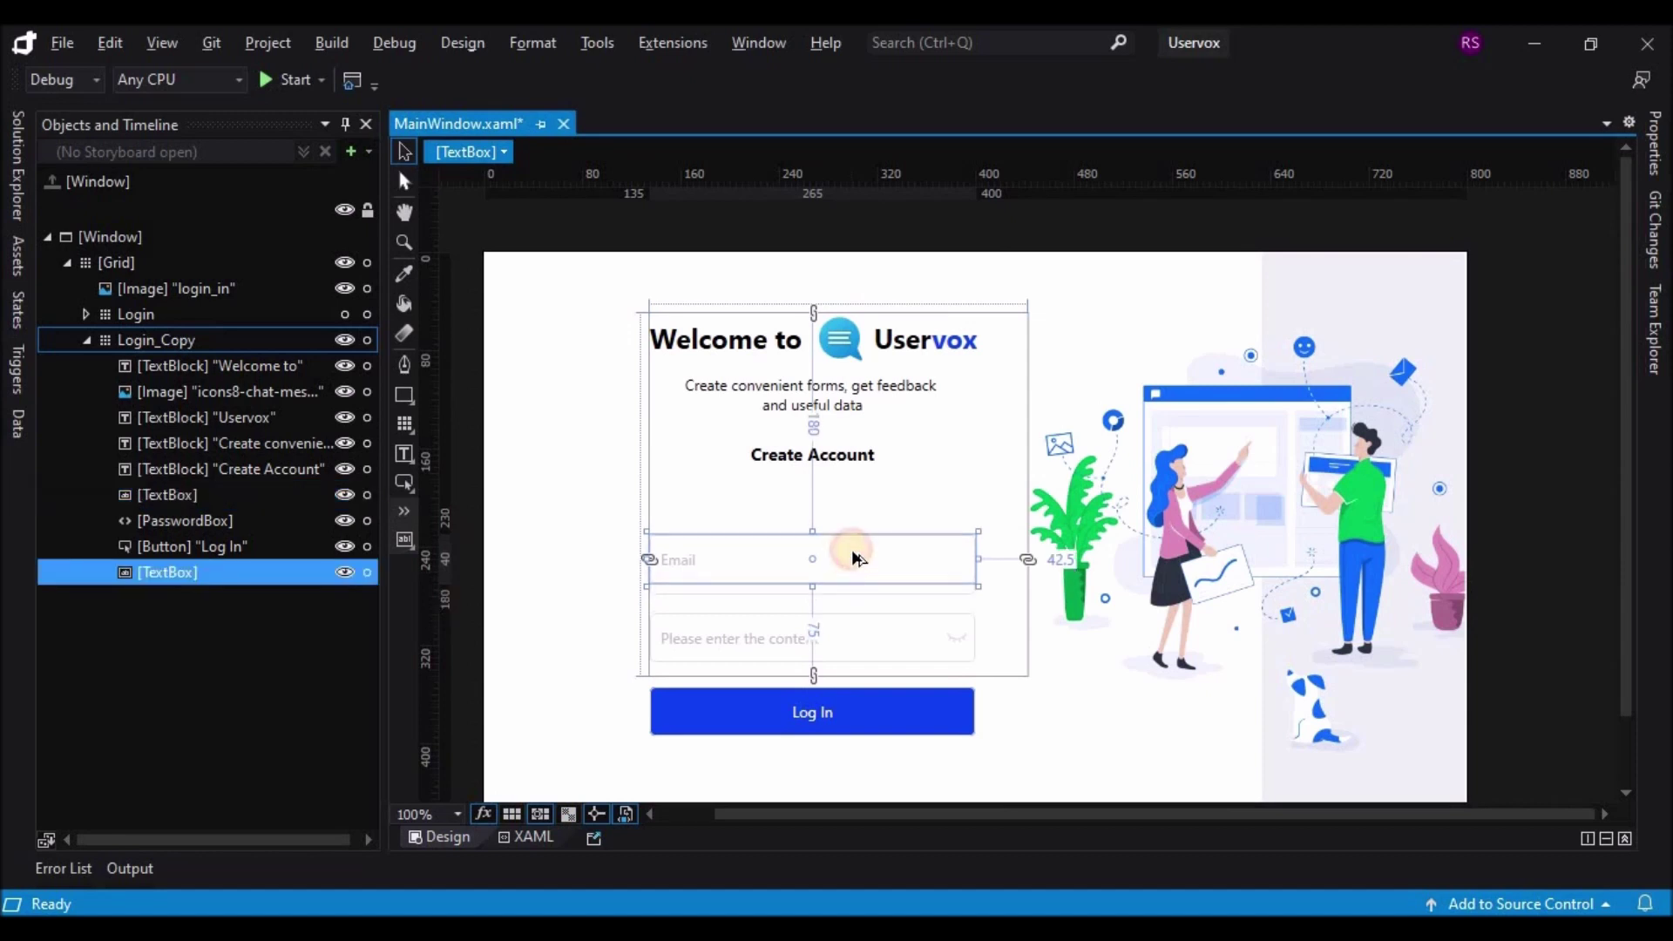
left_click_drag(851, 573, 869, 512)
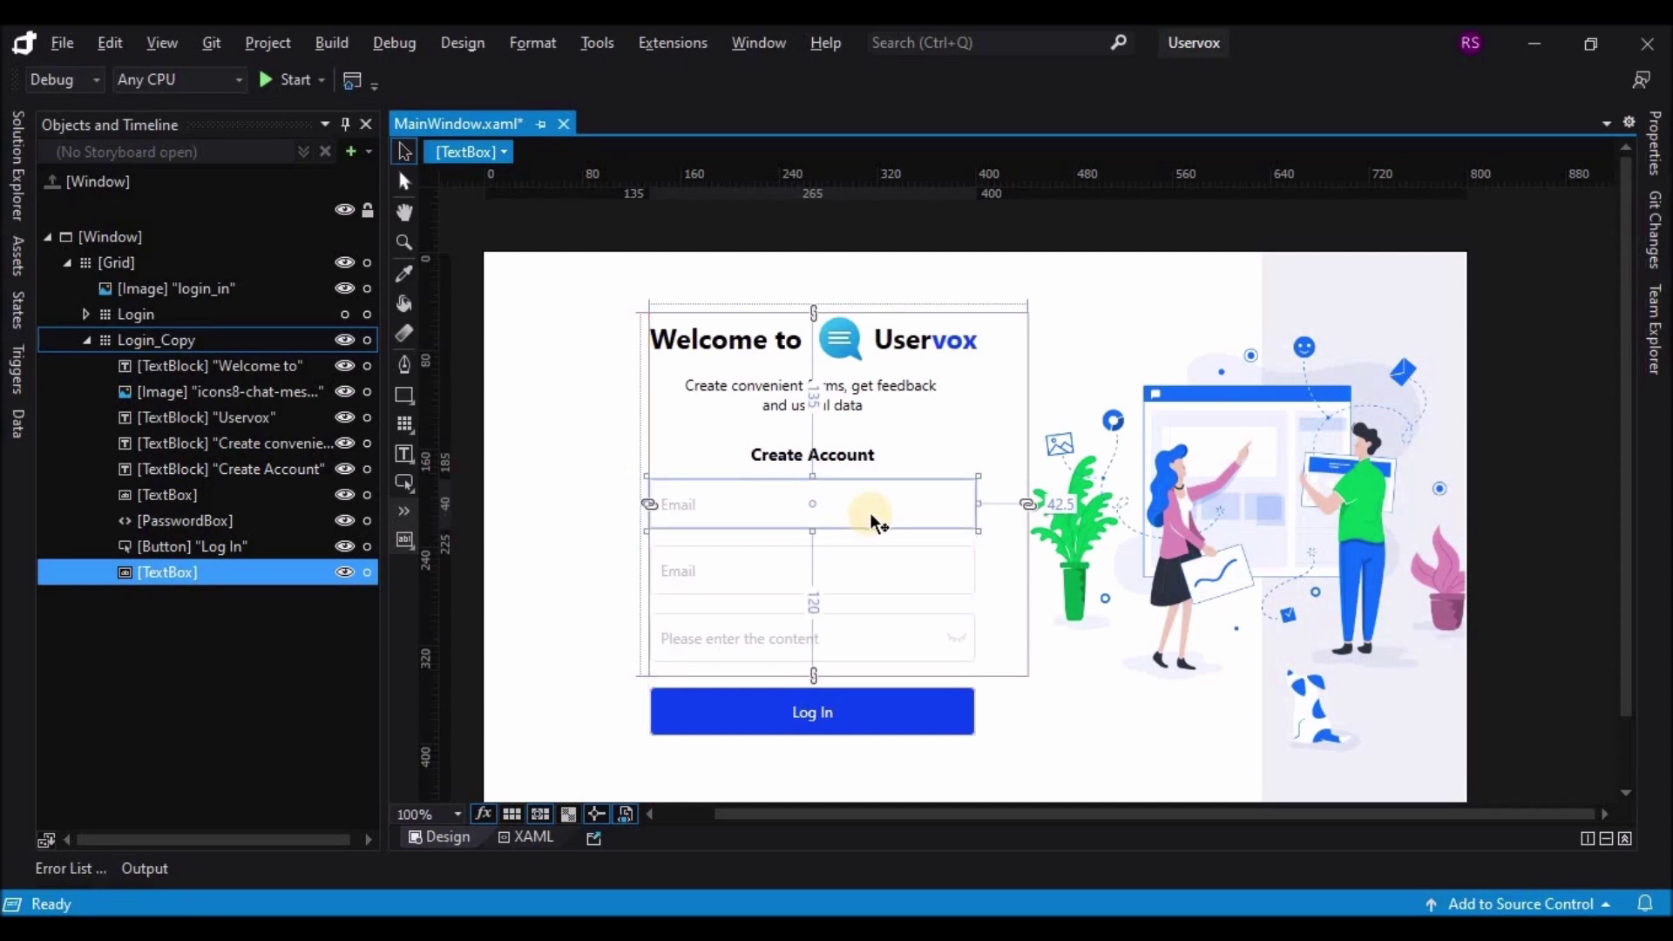
left_click(1094, 719)
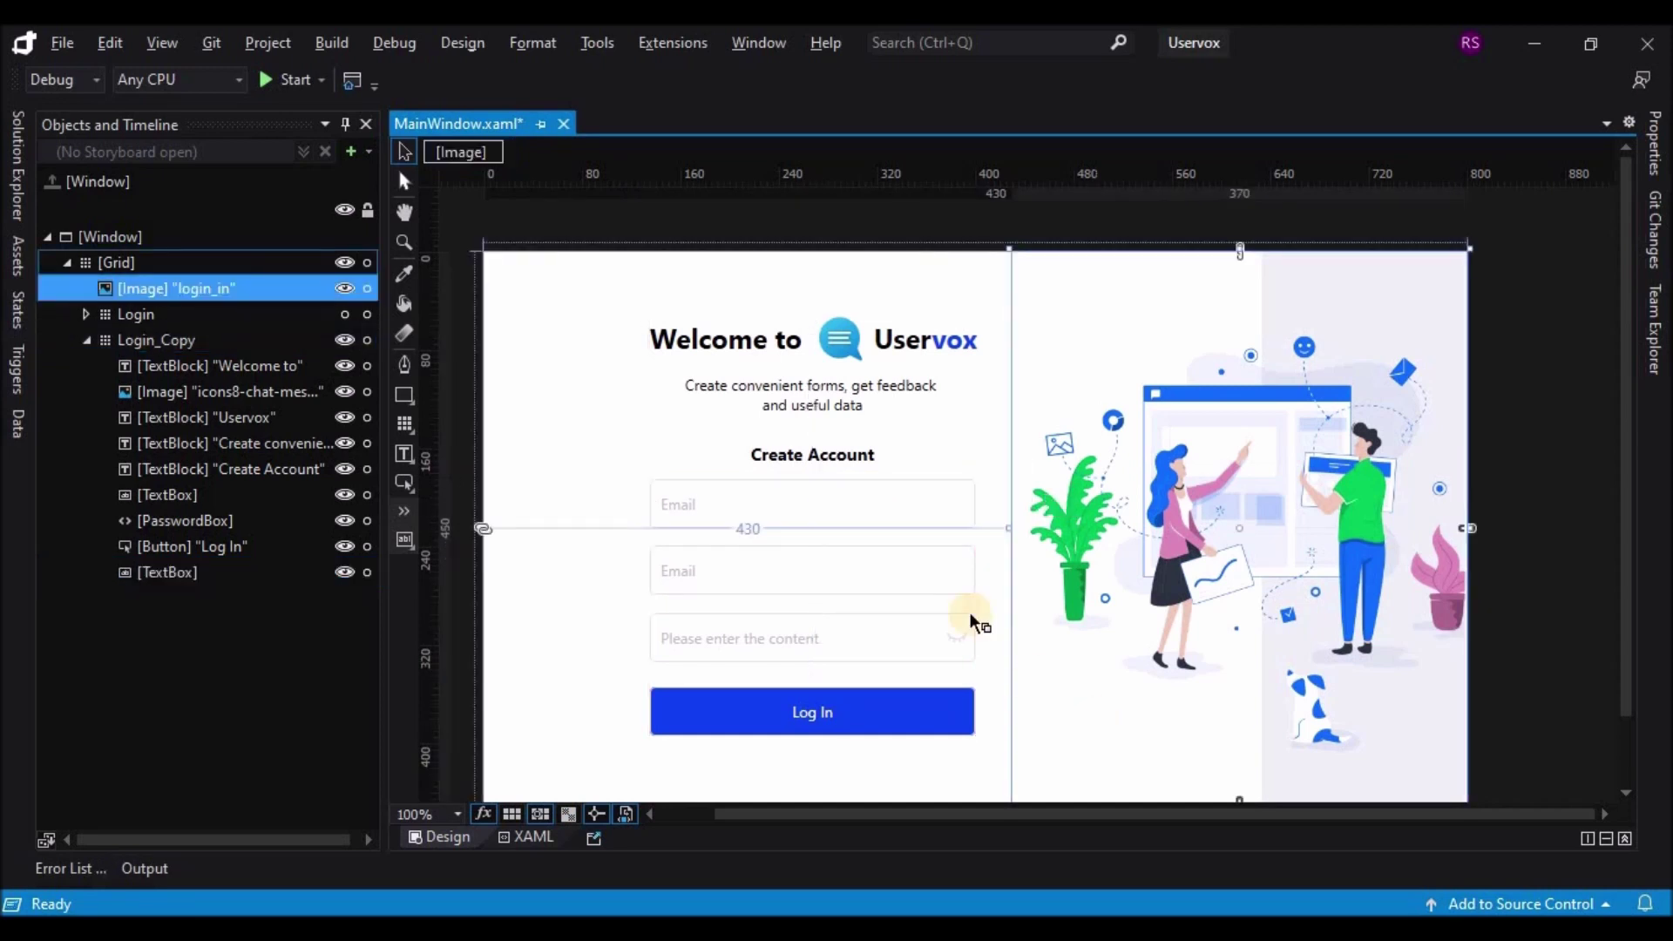
left_click(900, 490)
Step: Switch to the XAML view and locate the Email text box markup
left_click(528, 837)
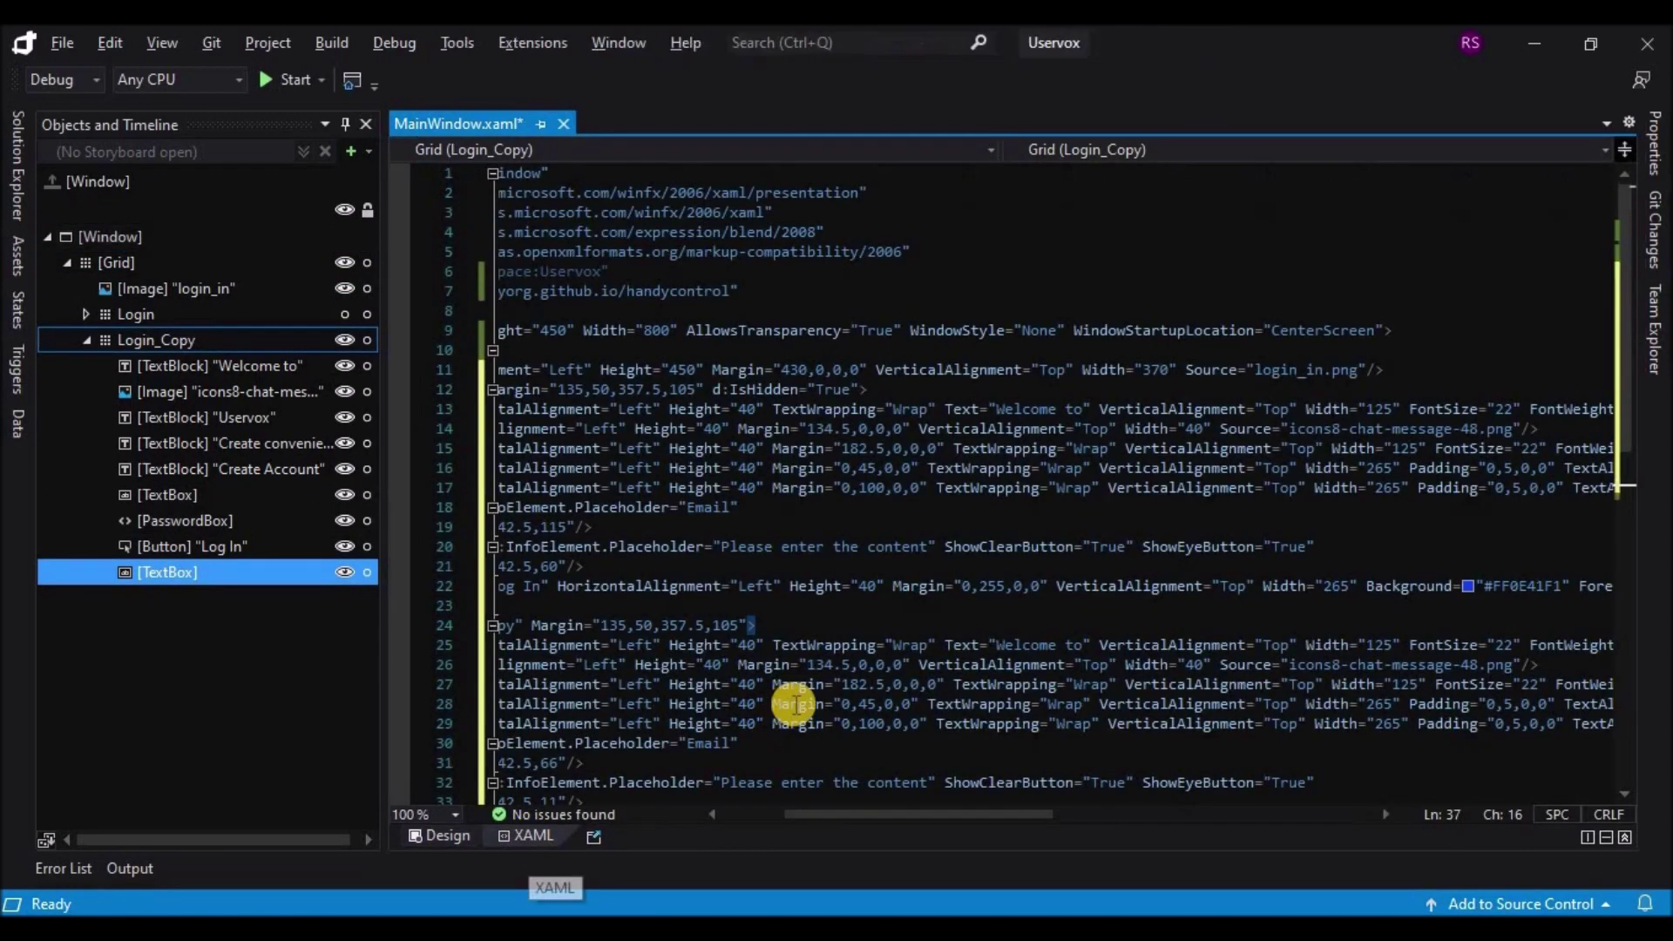
left_click_drag(833, 817, 736, 814)
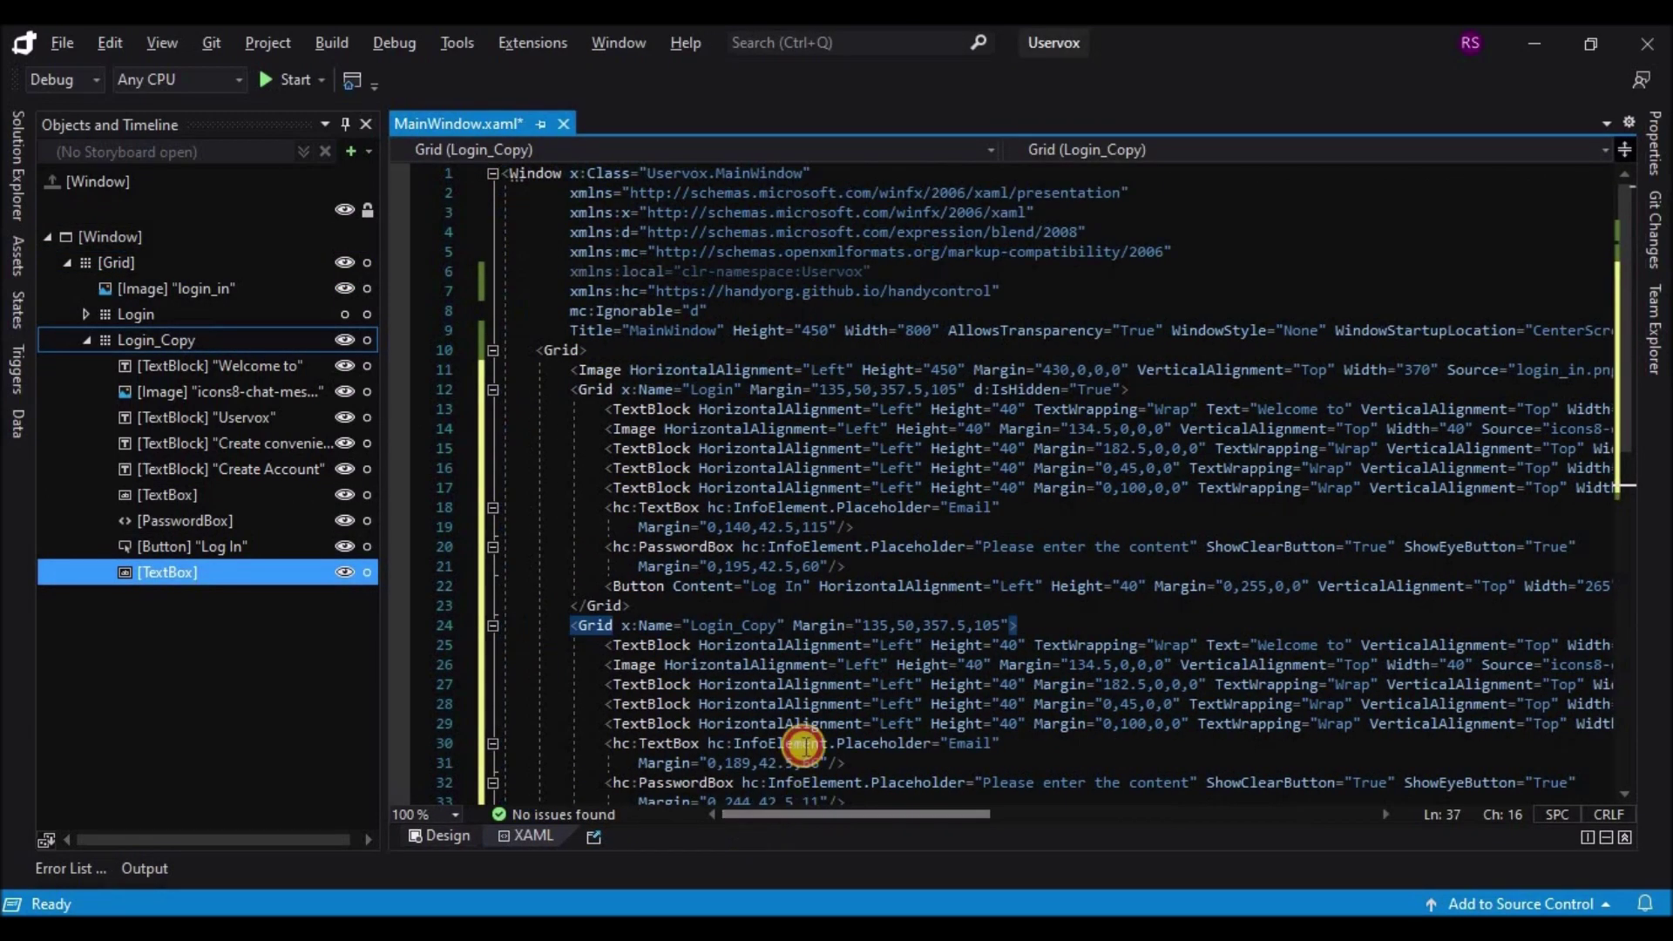
scroll(824, 697, "down", 2)
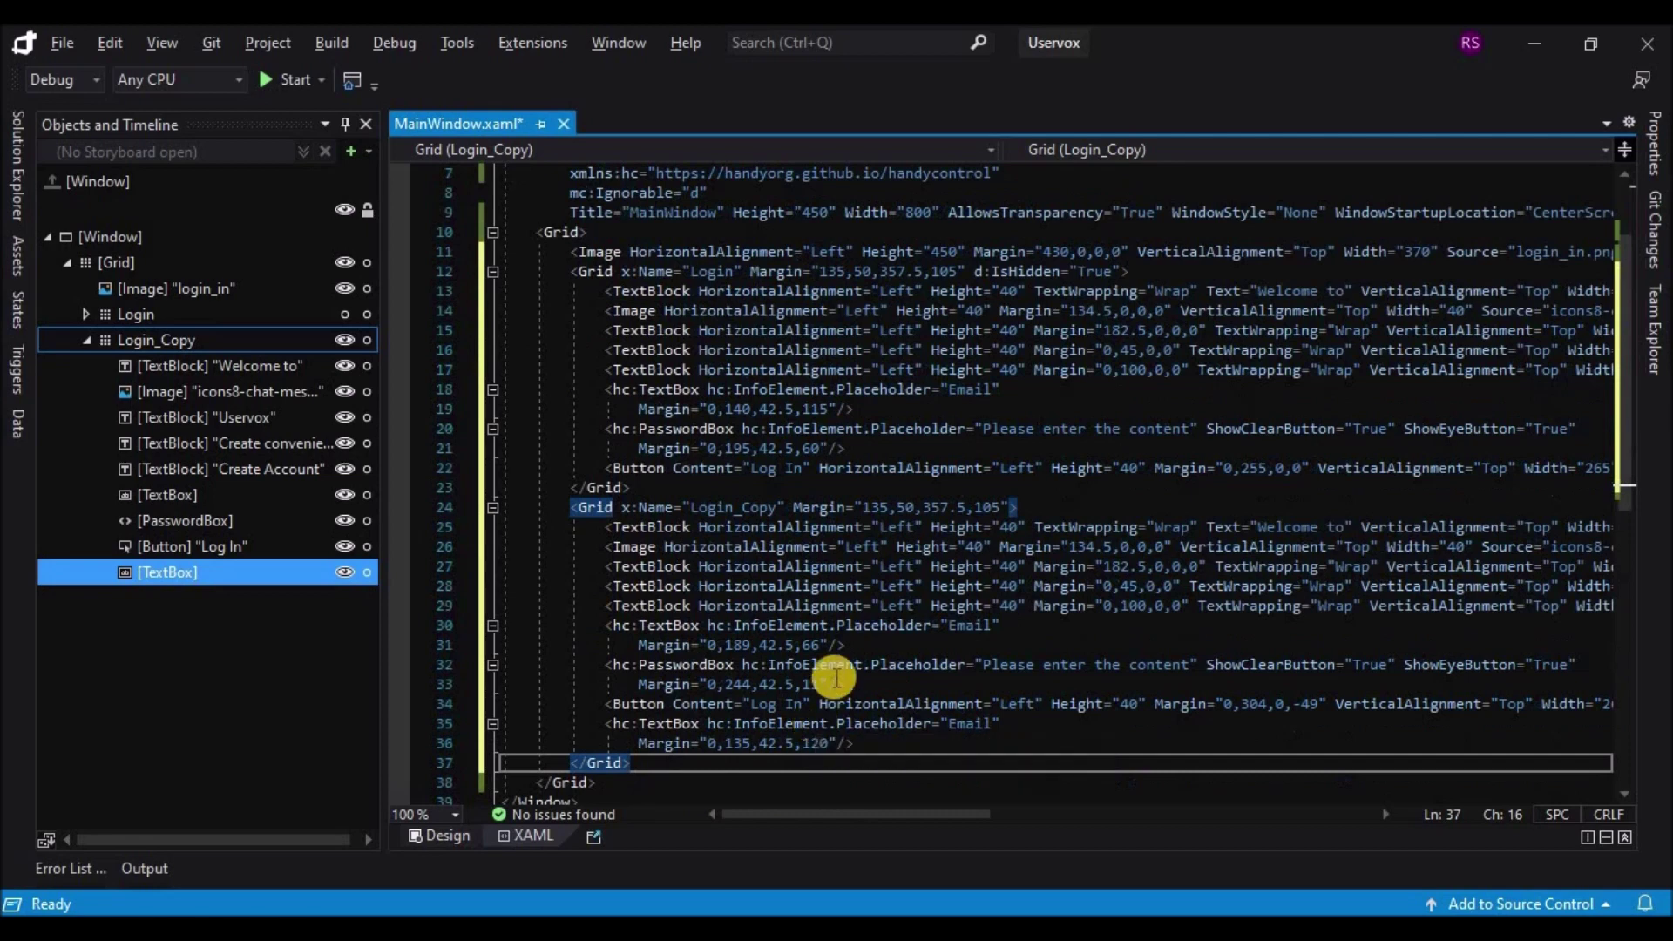
left_click(948, 626)
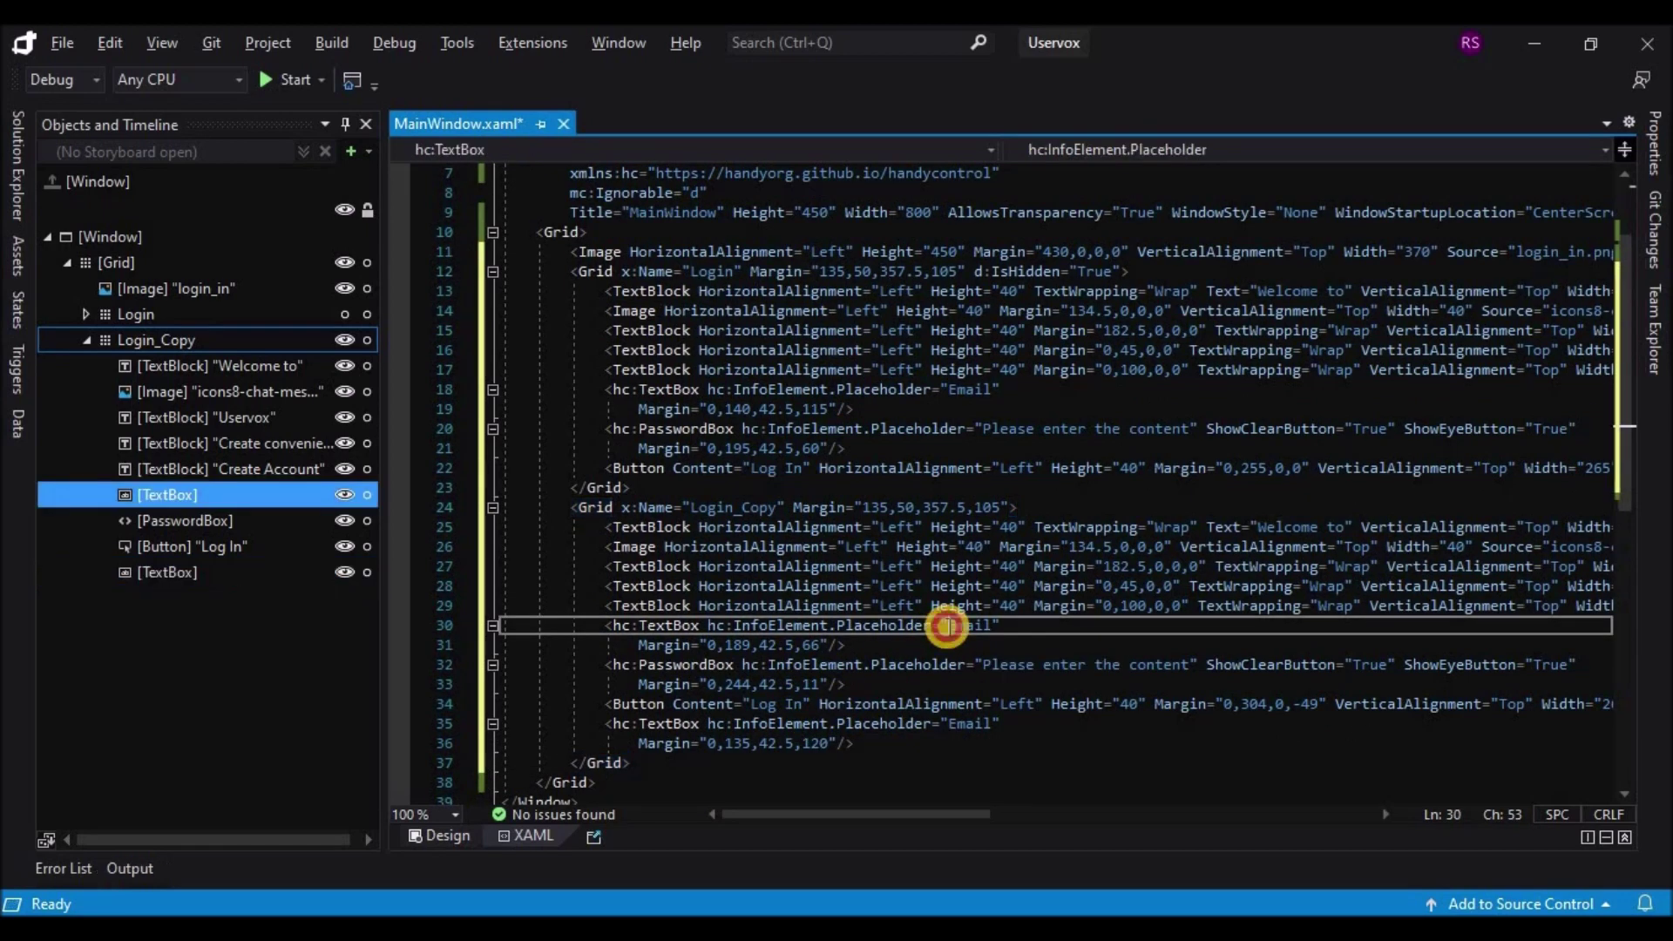
left_click(667, 626)
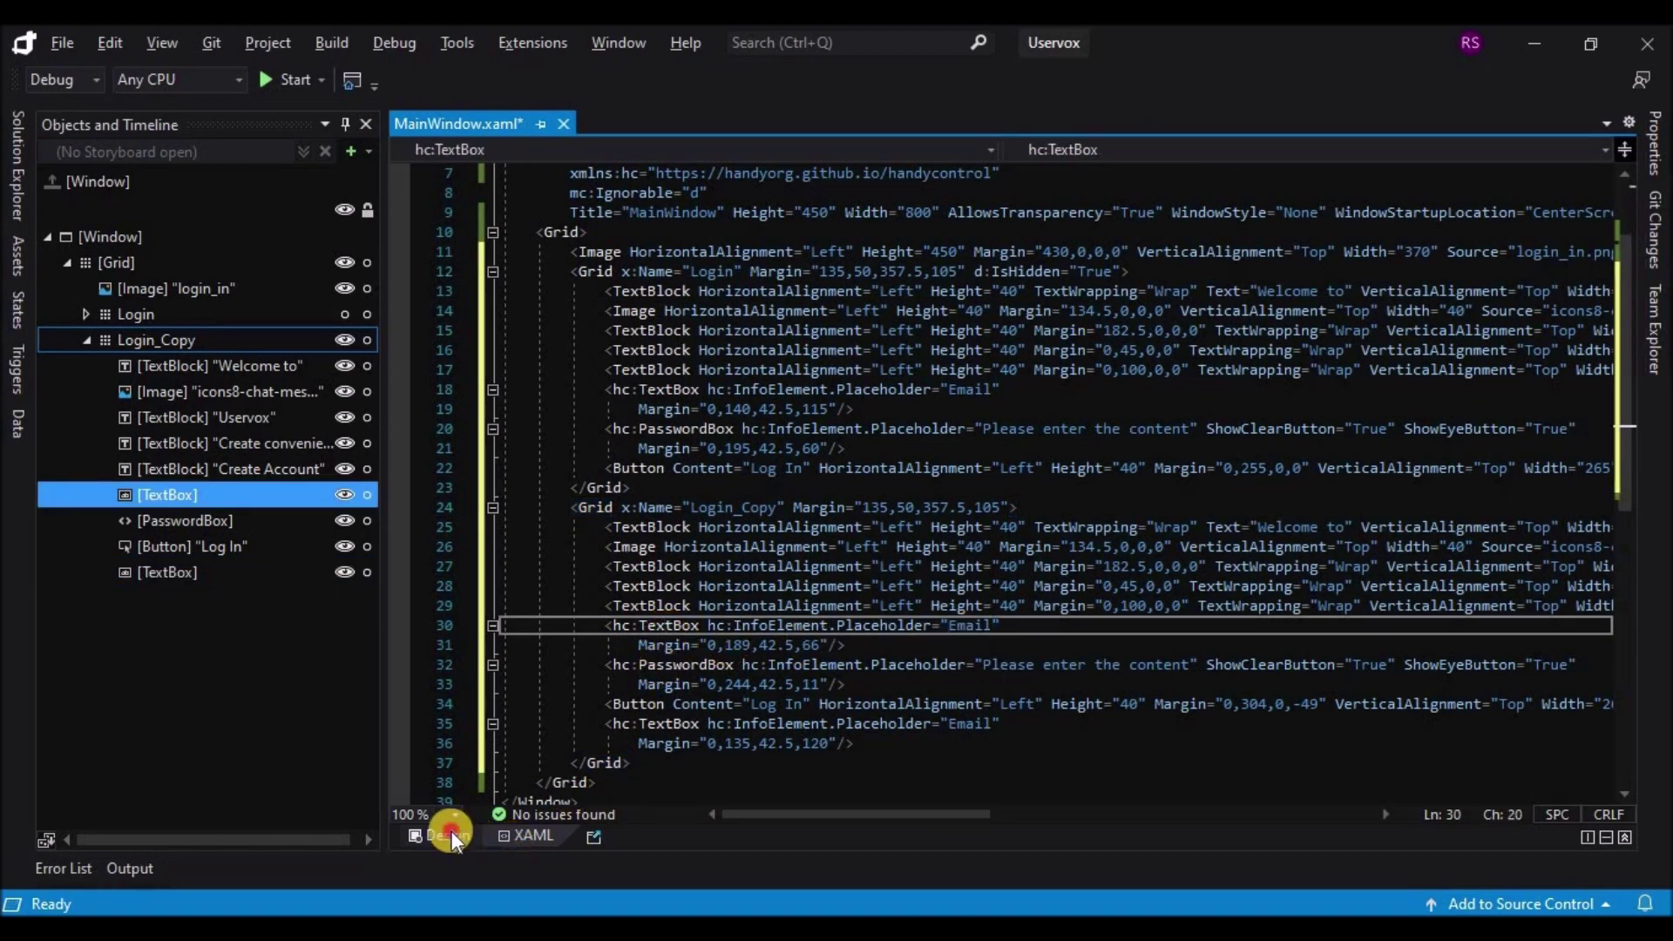
left_click(451, 835)
left_click(499, 835)
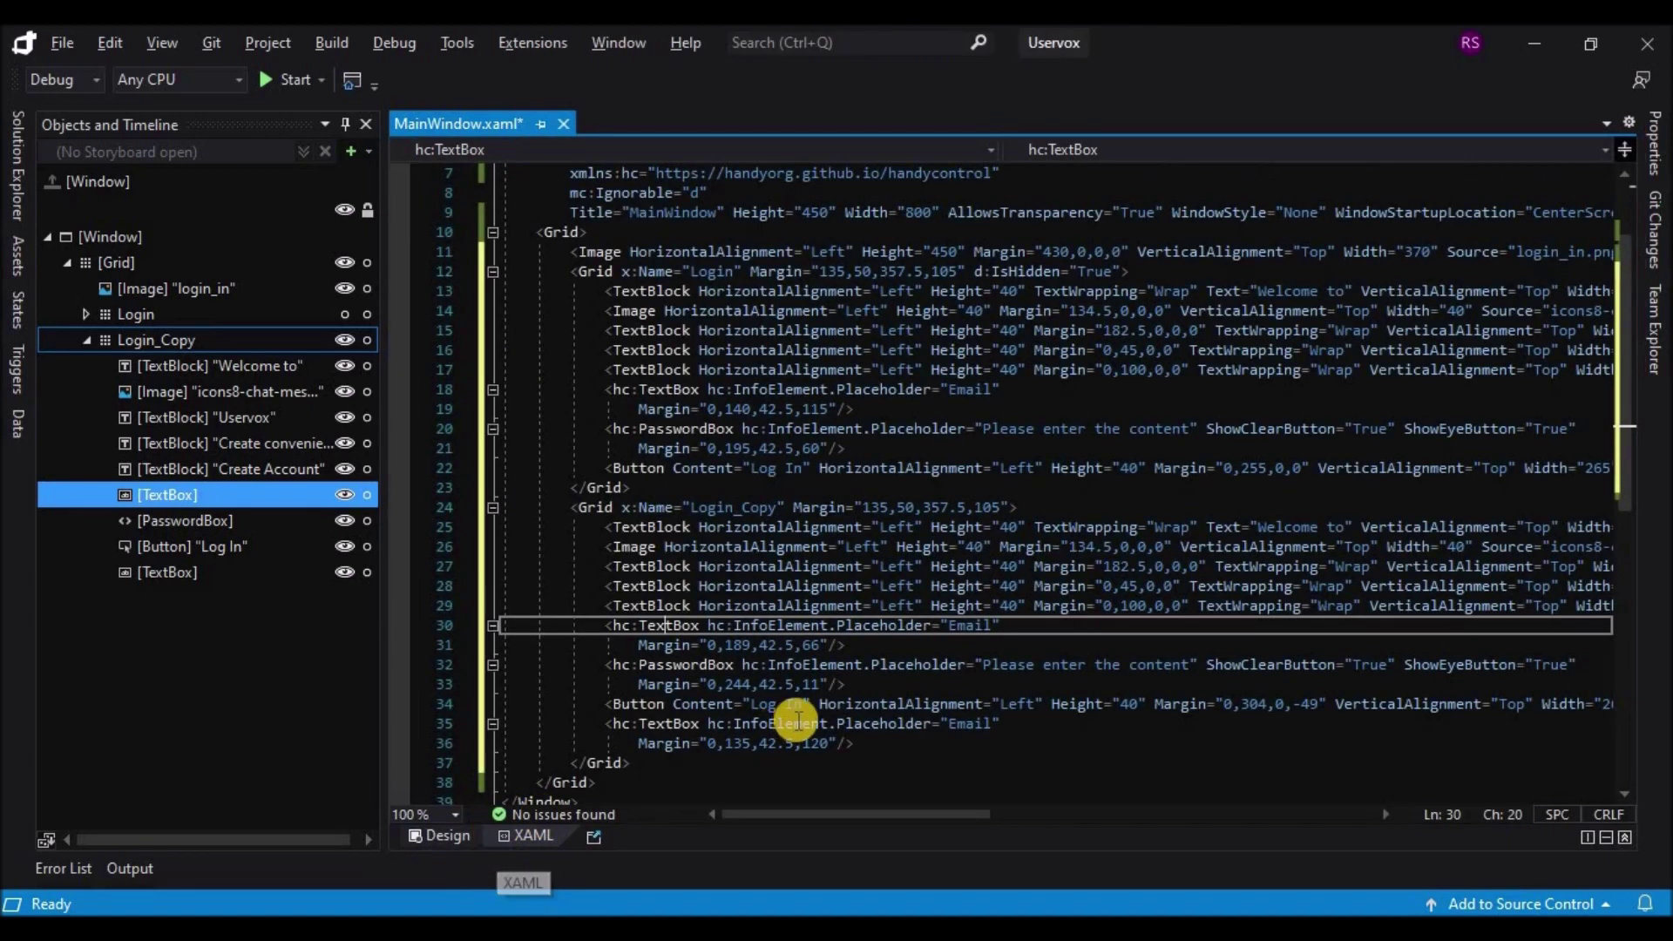
Step: Replace the line-35 Placeholder 'Email' with 'Name' and return to Design view
left_click(747, 725)
left_click_drag(950, 725, 991, 724)
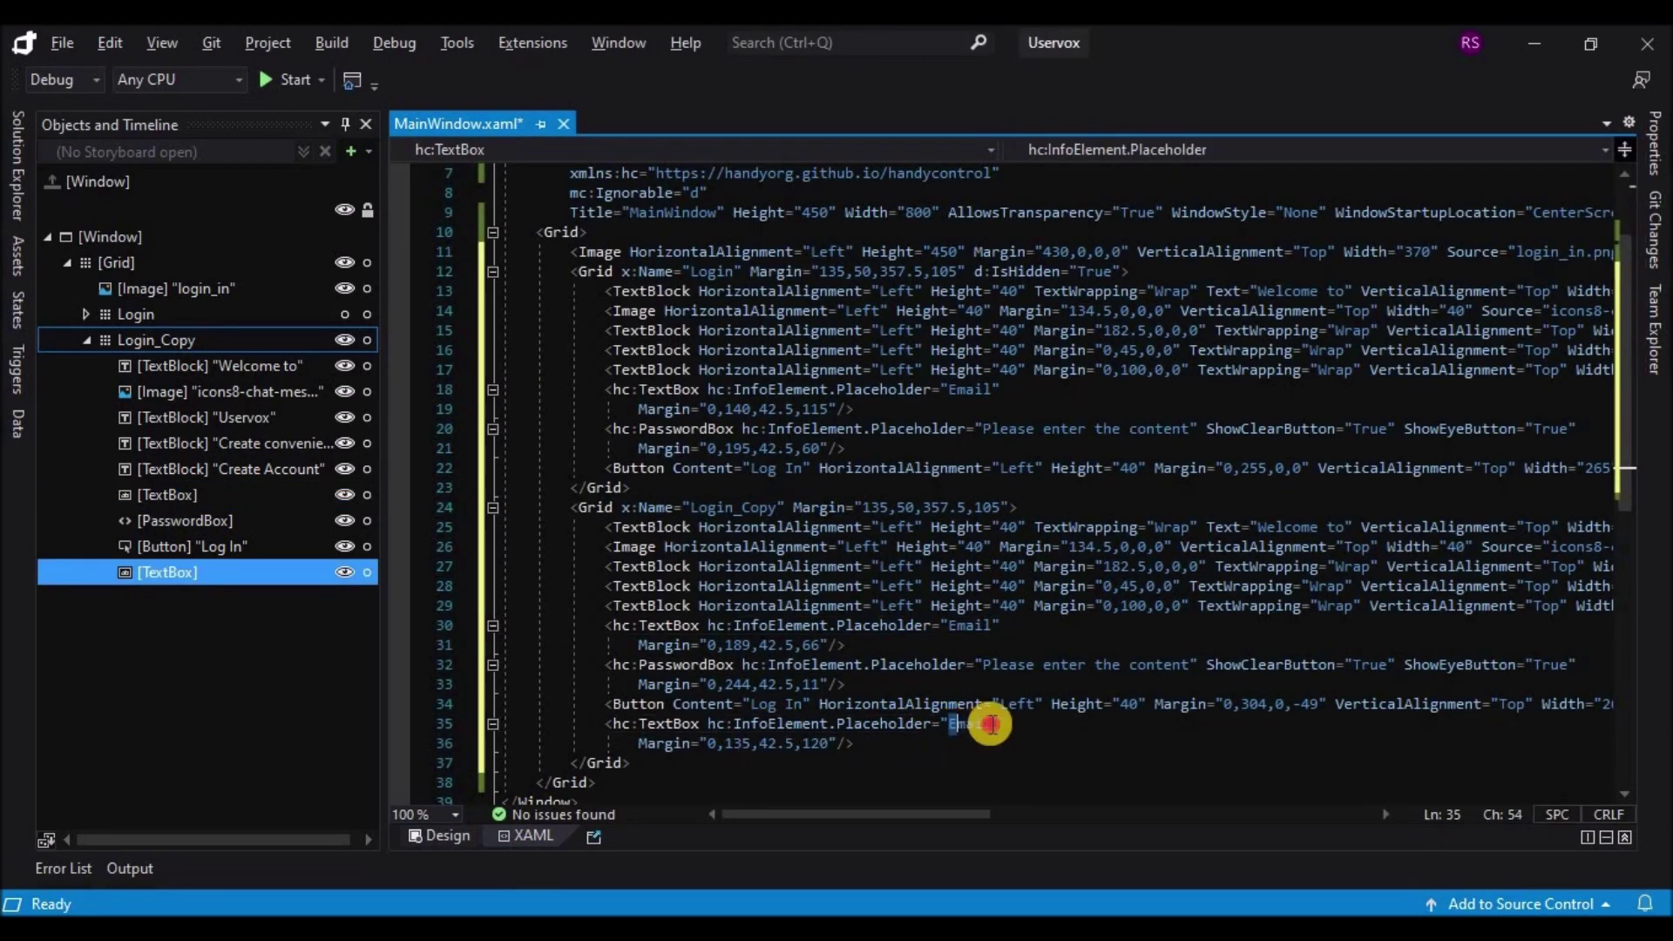
double_click(991, 724)
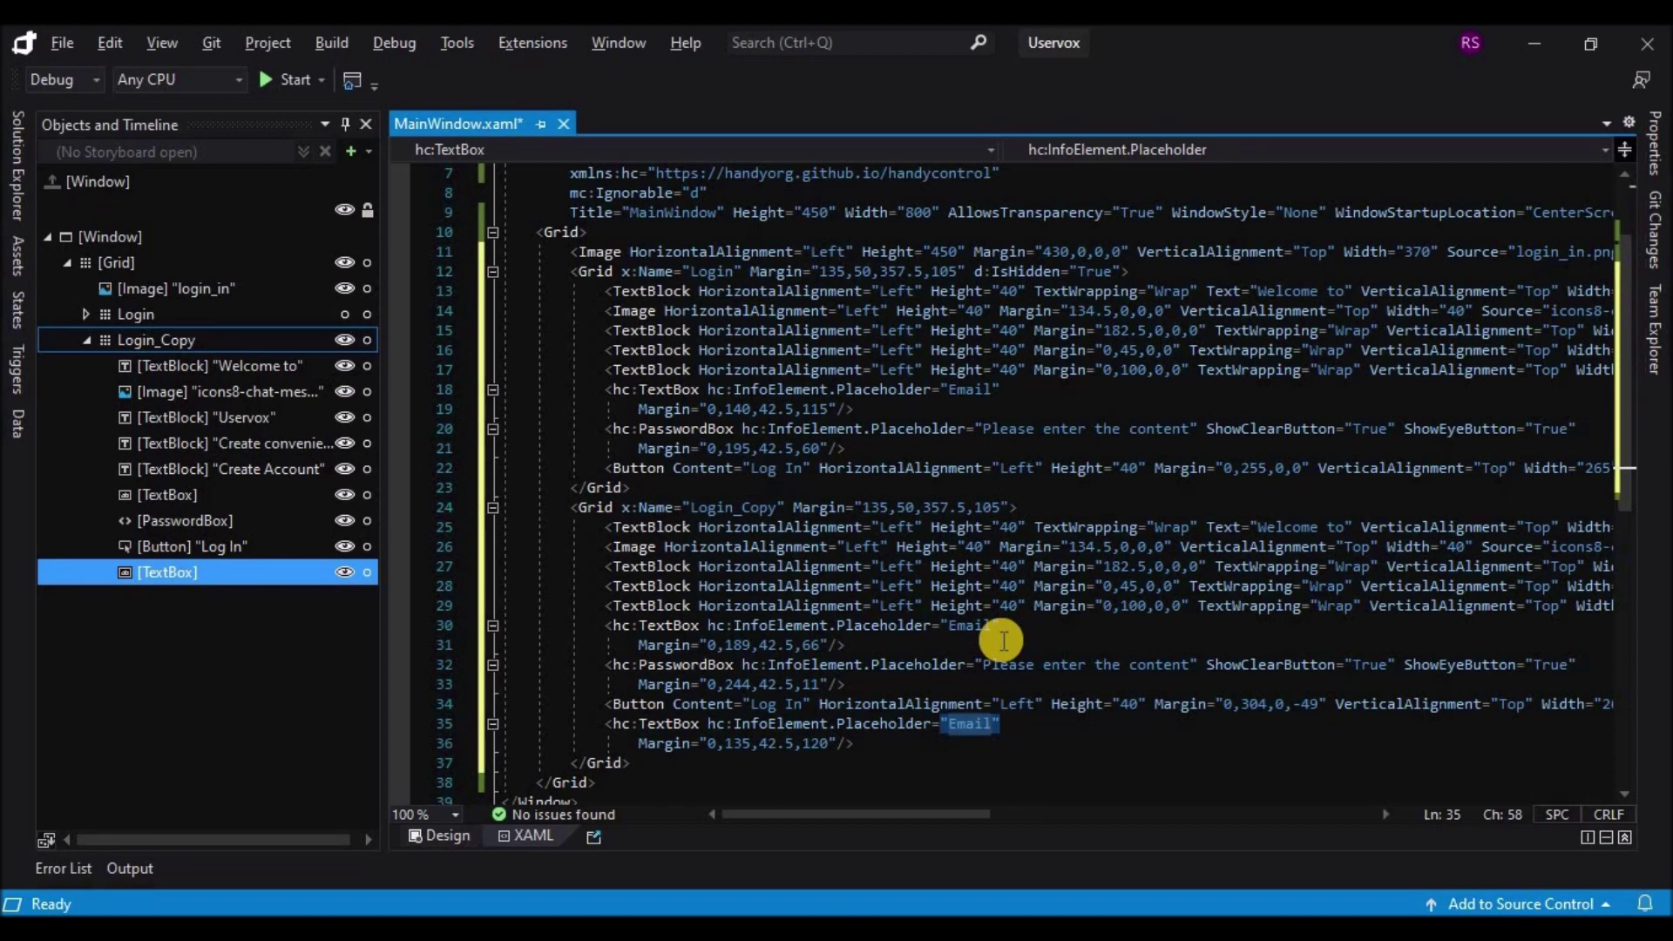
type("Name")
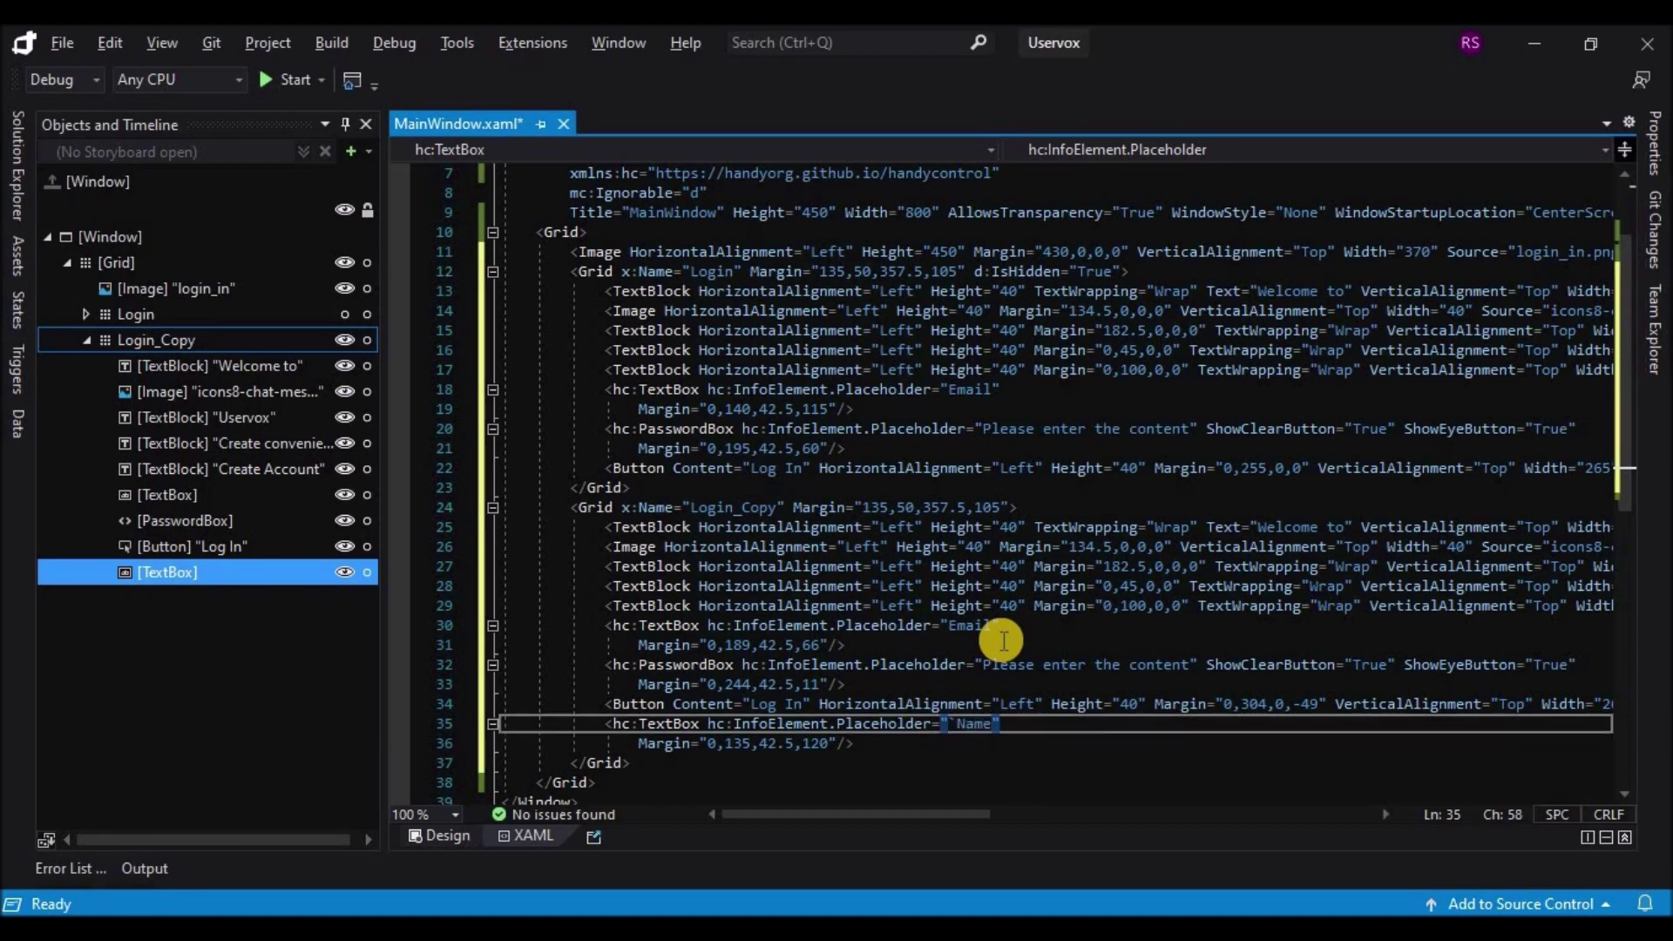
left_click(918, 764)
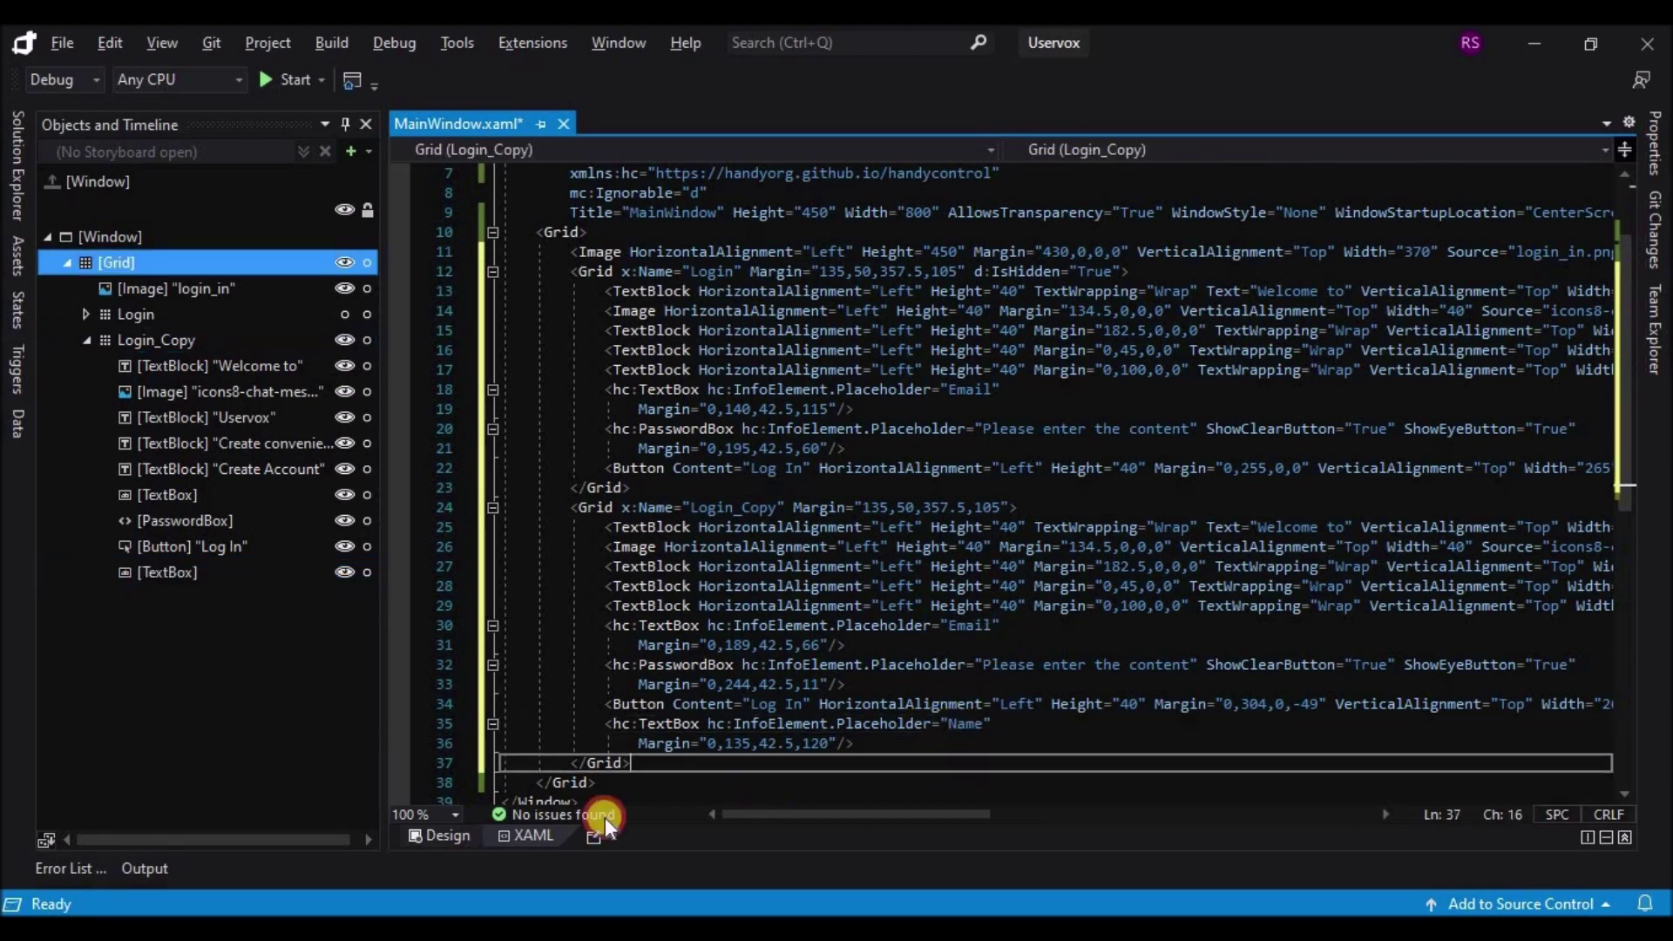
left_click(444, 832)
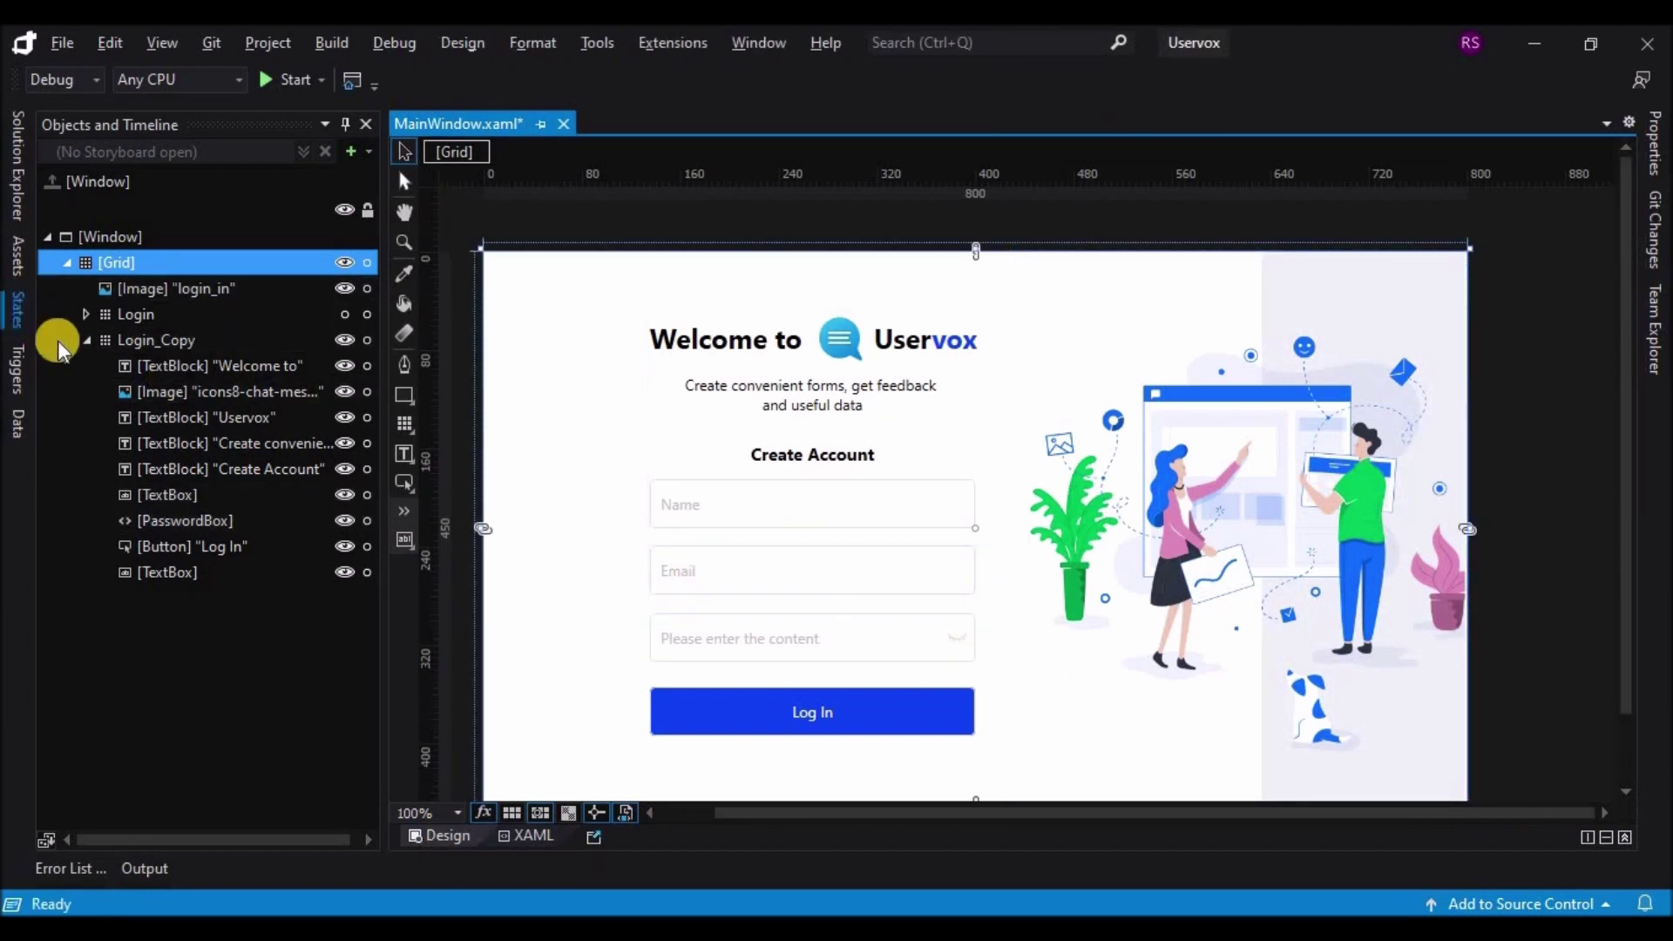
Step: Collapse Login_Copy in the tree, unhide the Login grid, and show Login_Copy's properties
left_click(85, 340)
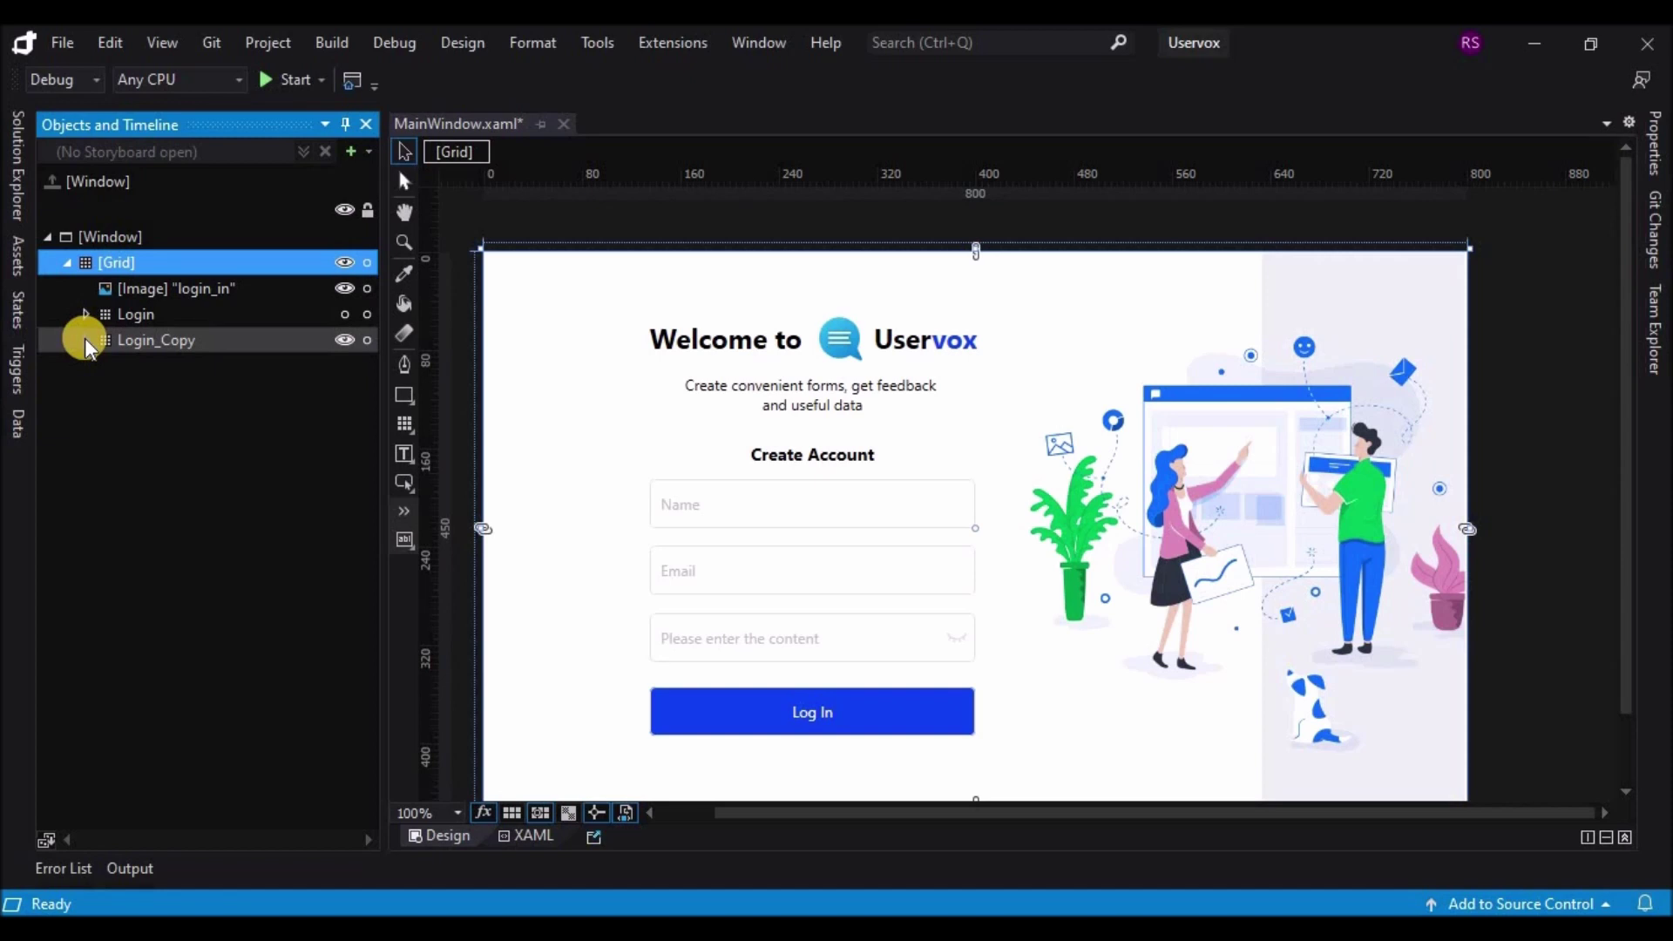
left_click(345, 315)
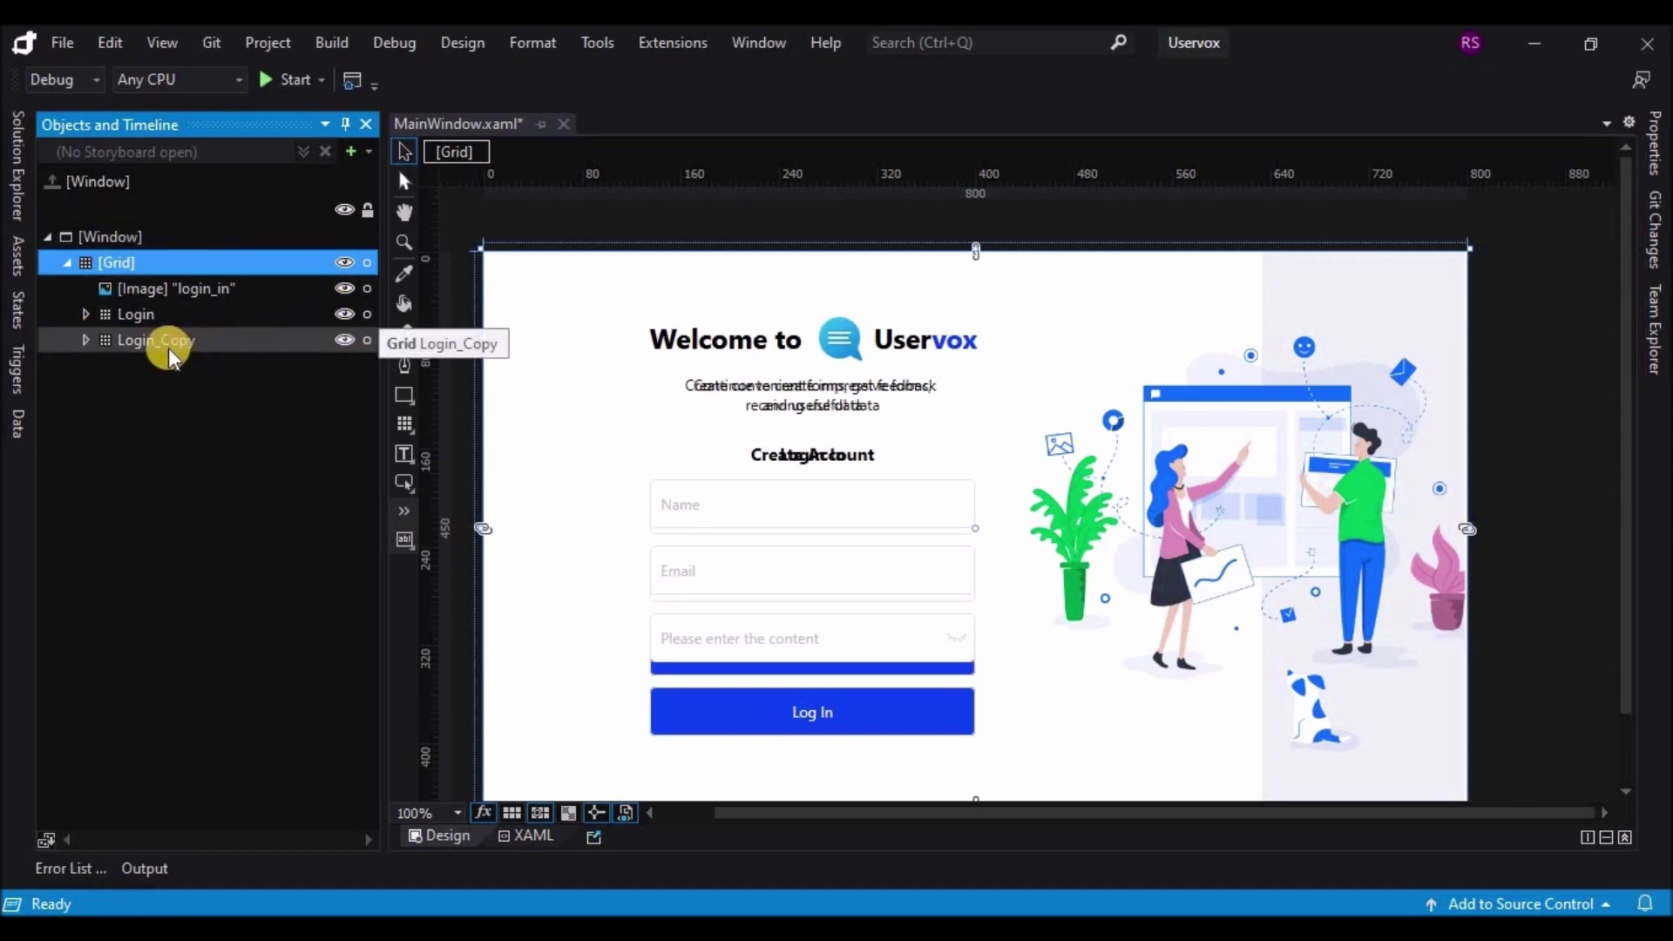
left_click(143, 342)
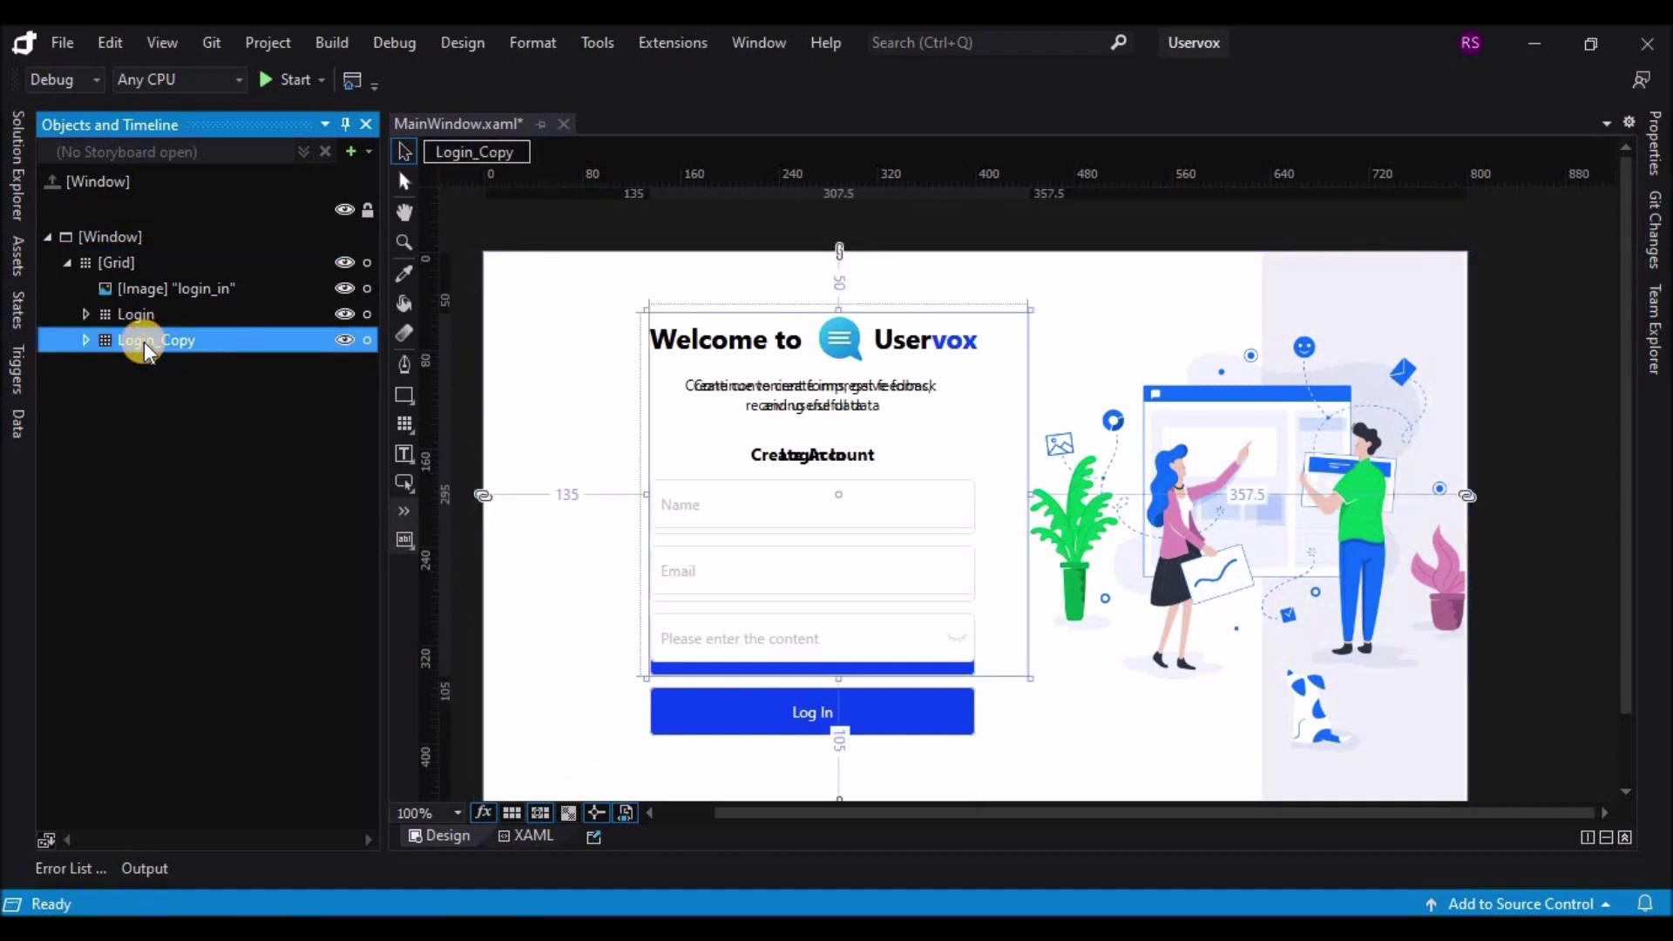
left_click(1653, 142)
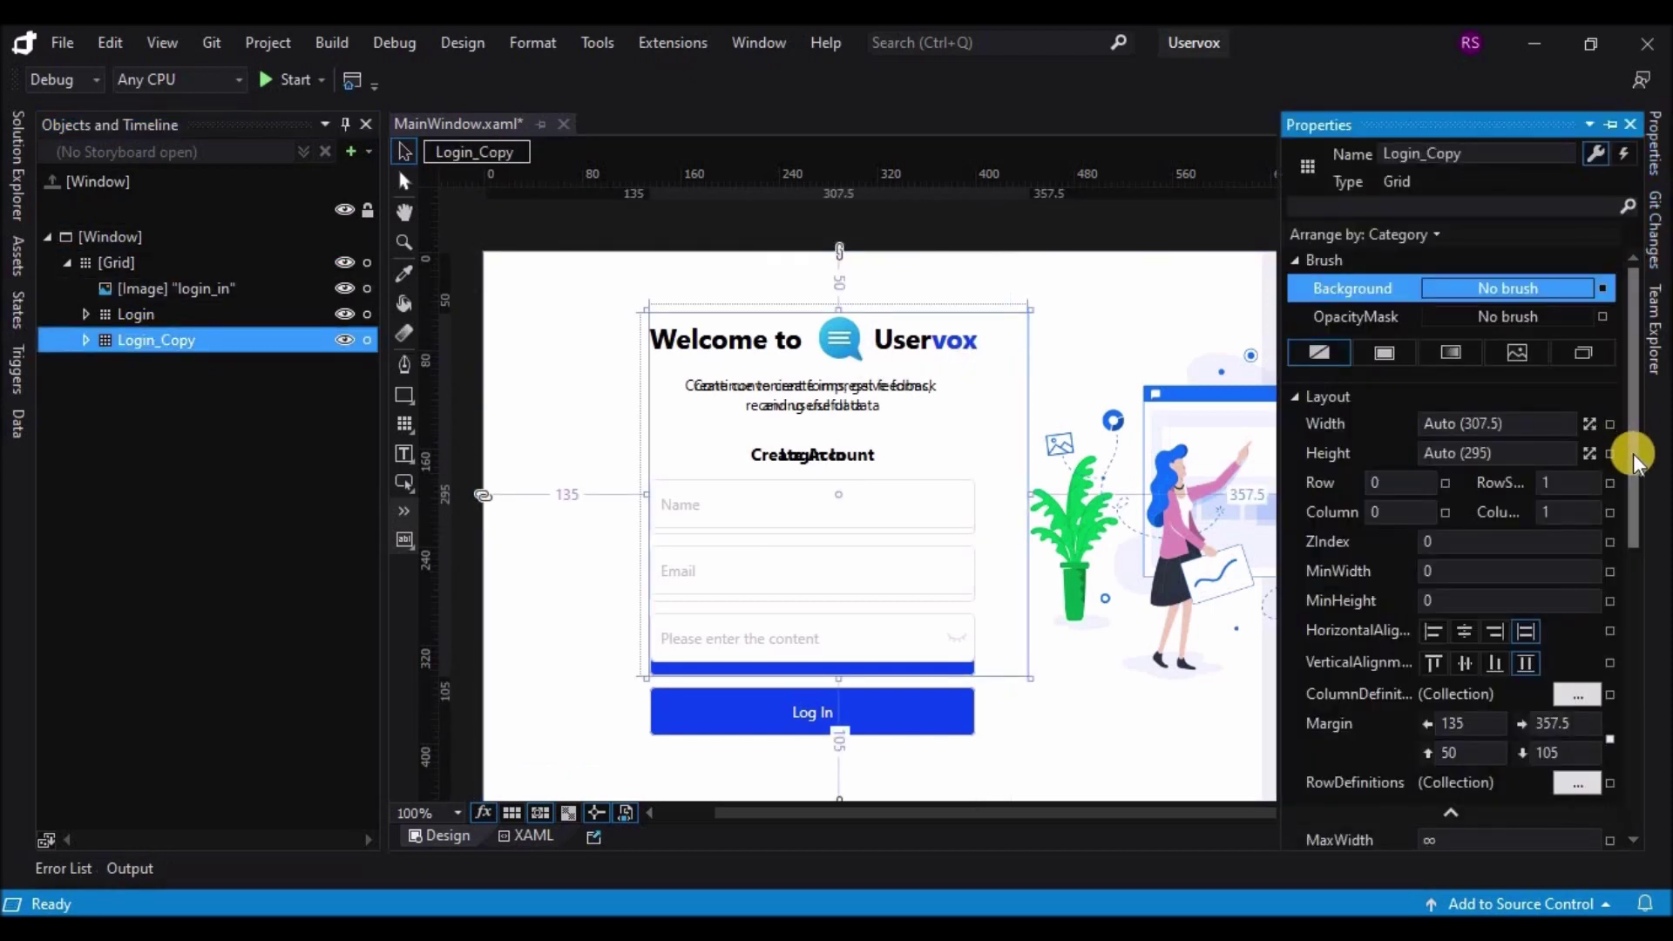
Step: Toggle Login_Copy's Visibility to Hidden and then back to Visible
left_click_drag(1632, 452, 1635, 706)
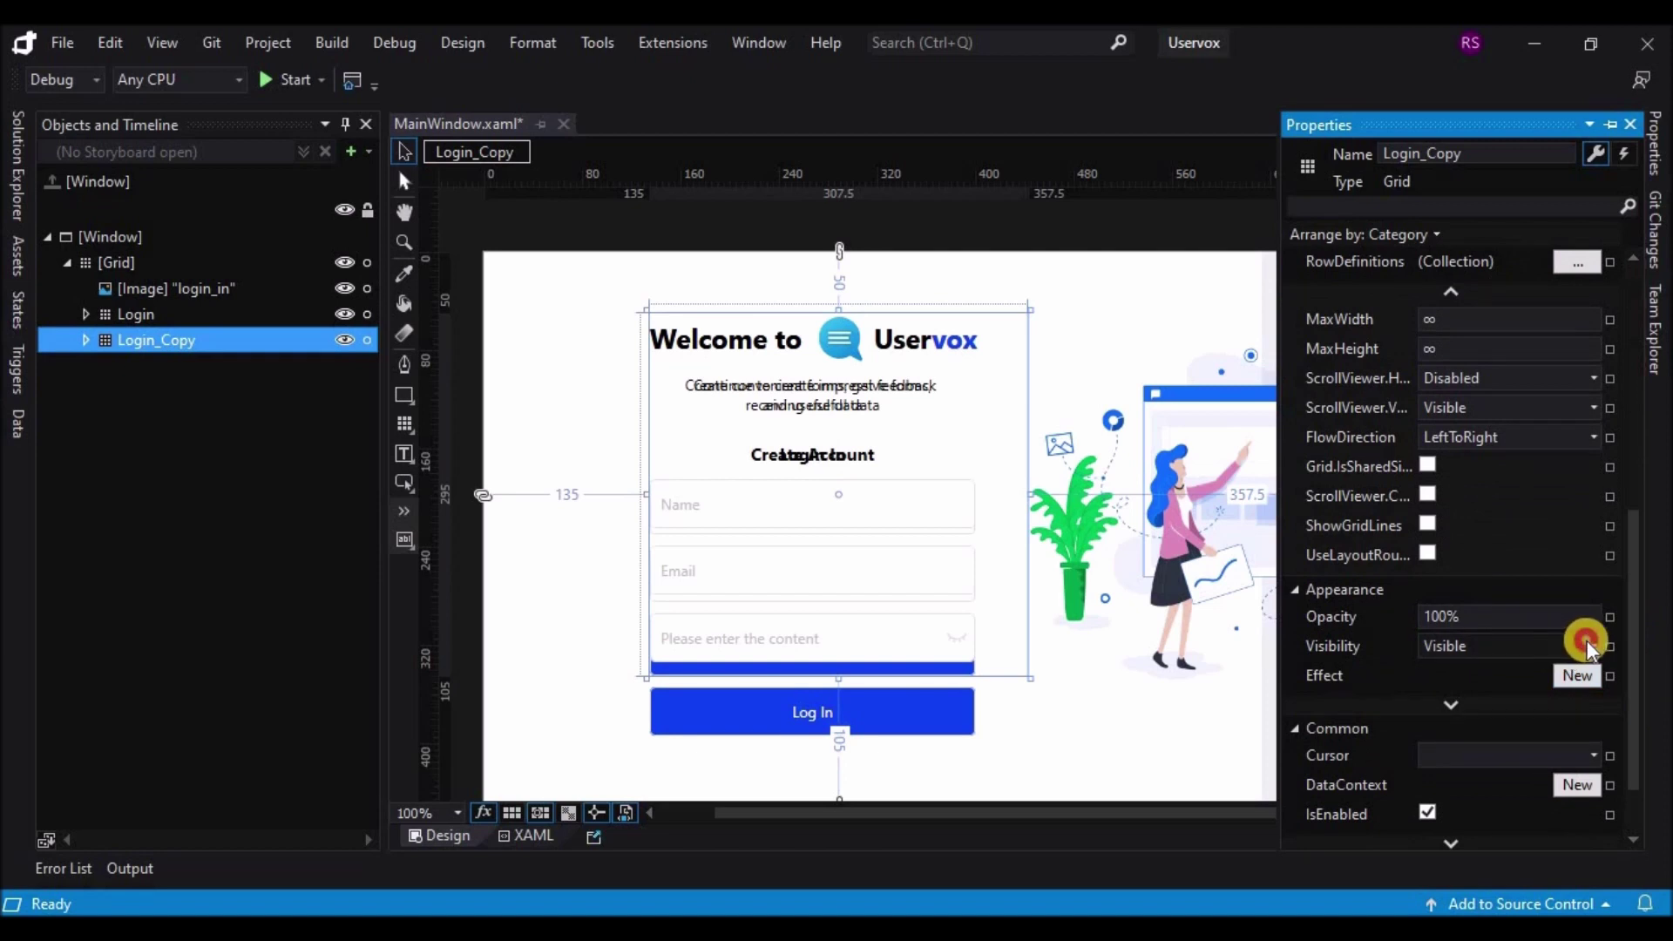
left_click(1587, 646)
left_click(1487, 701)
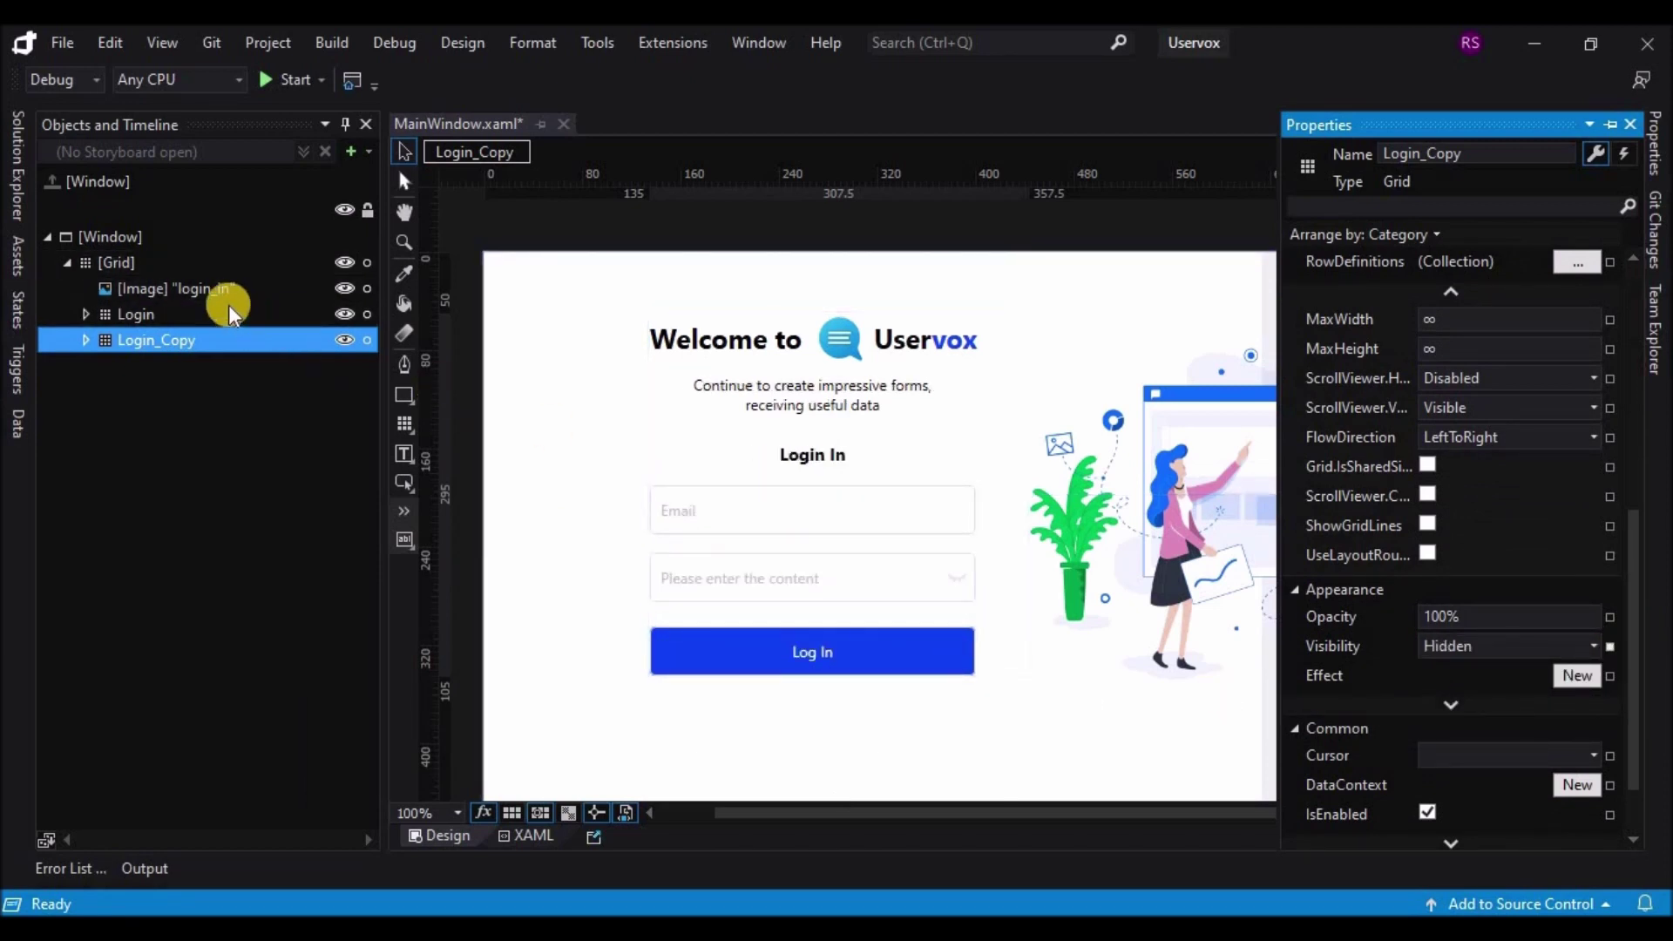
left_click(229, 311)
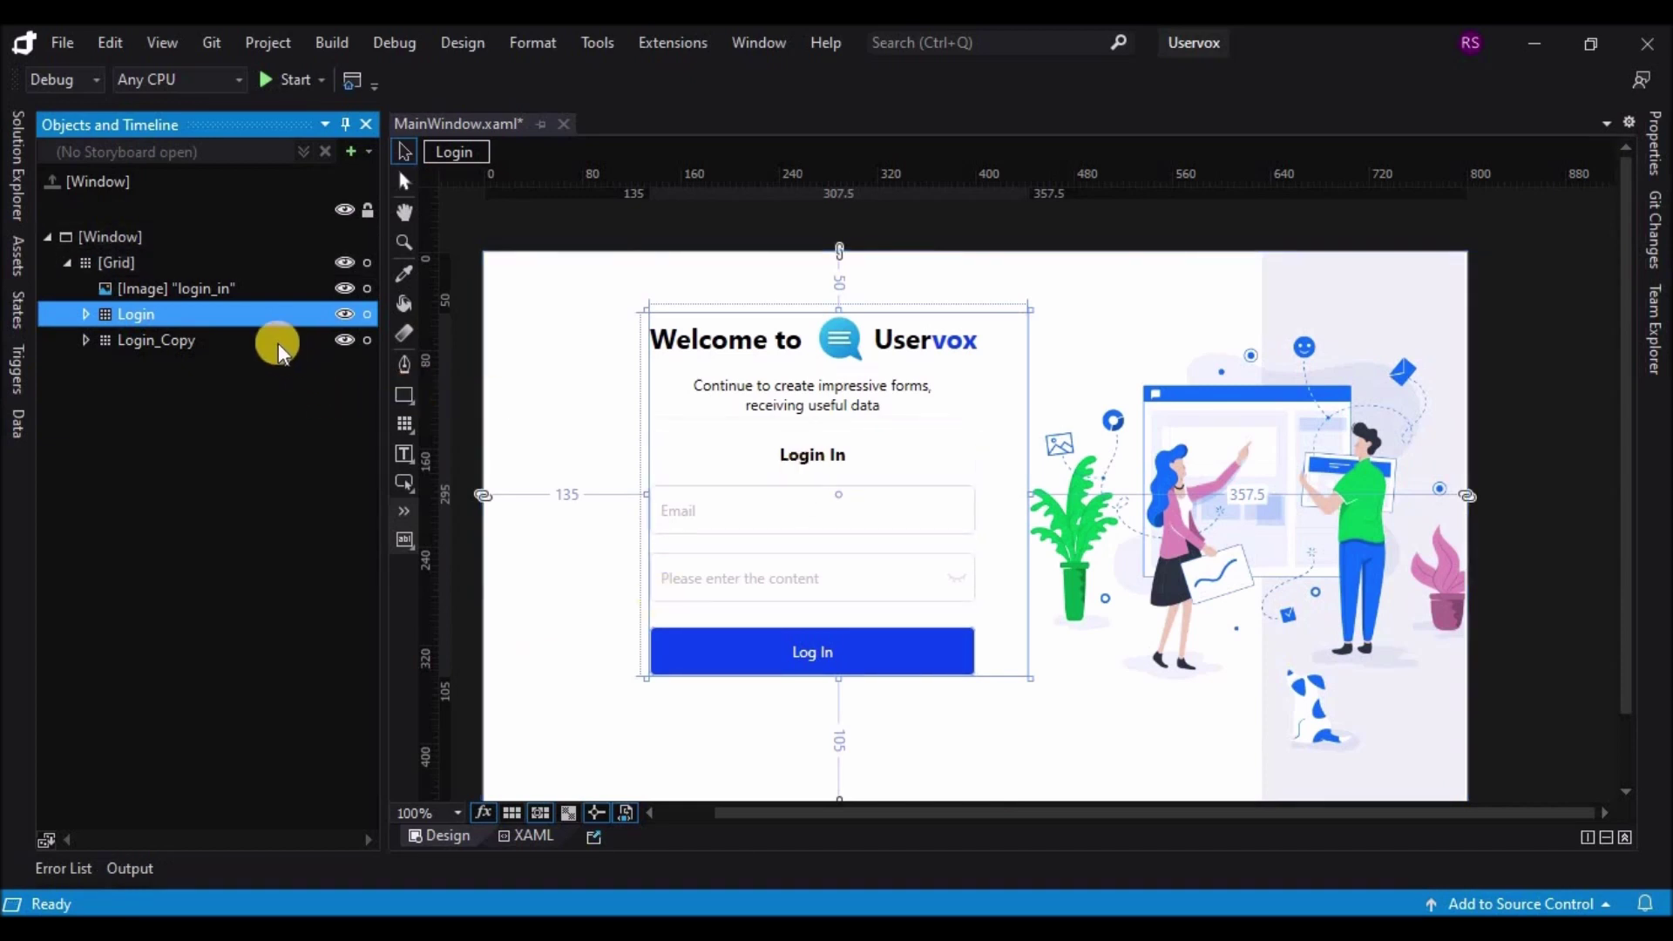
left_click(254, 339)
left_click(1654, 146)
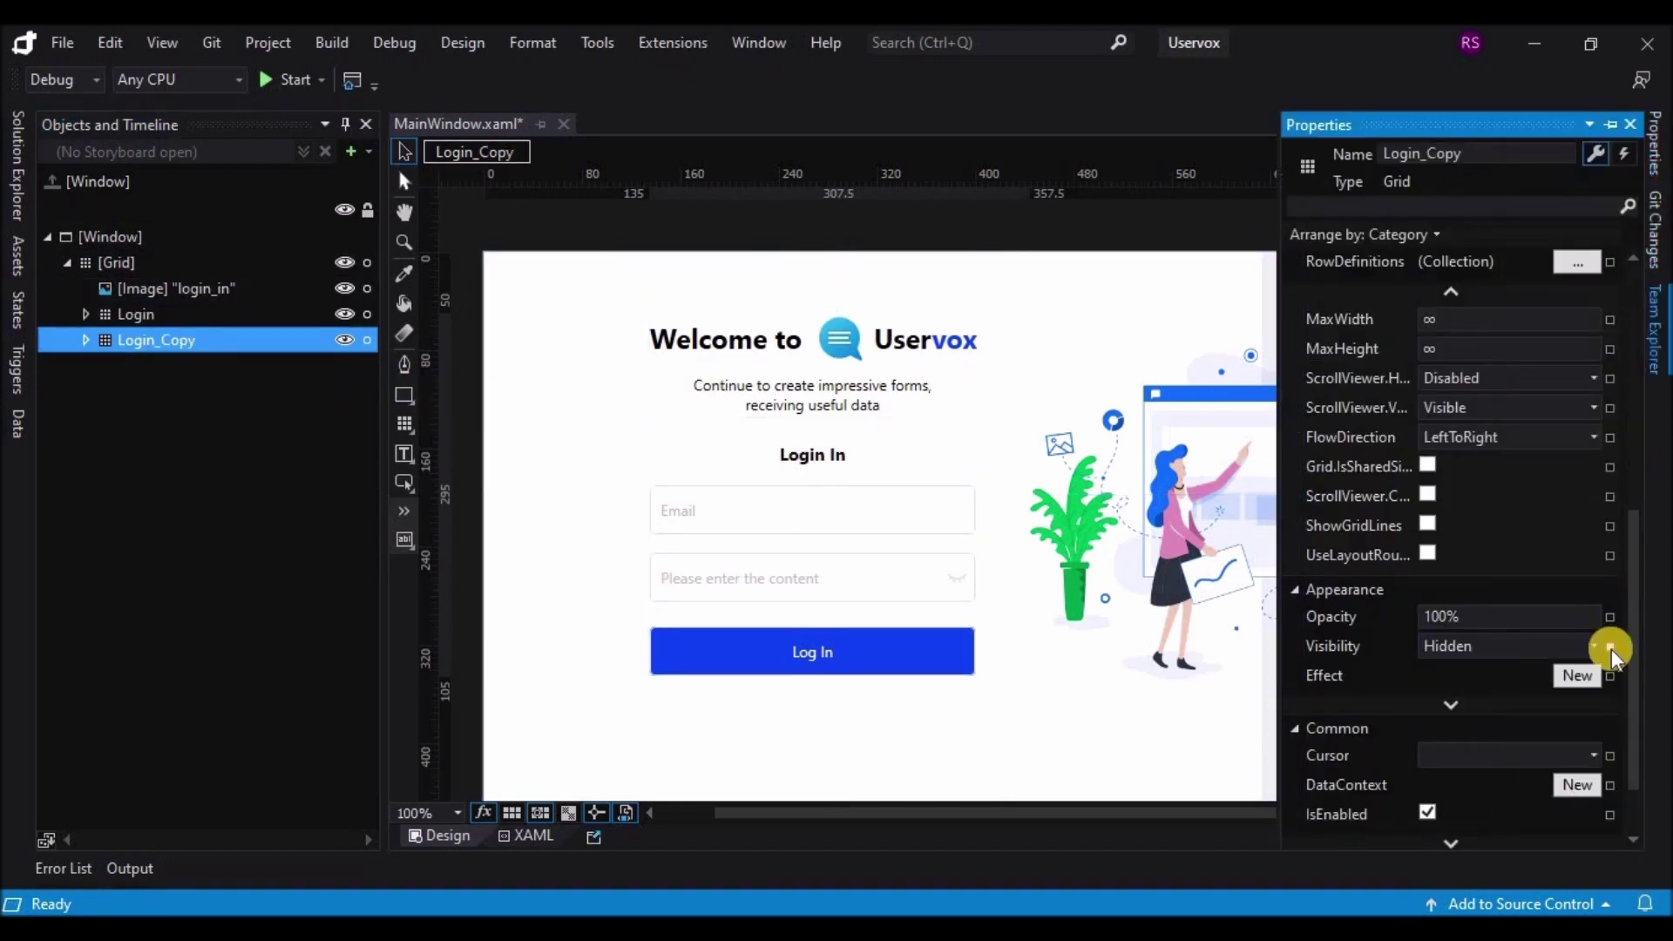
left_click(1593, 645)
left_click(1498, 672)
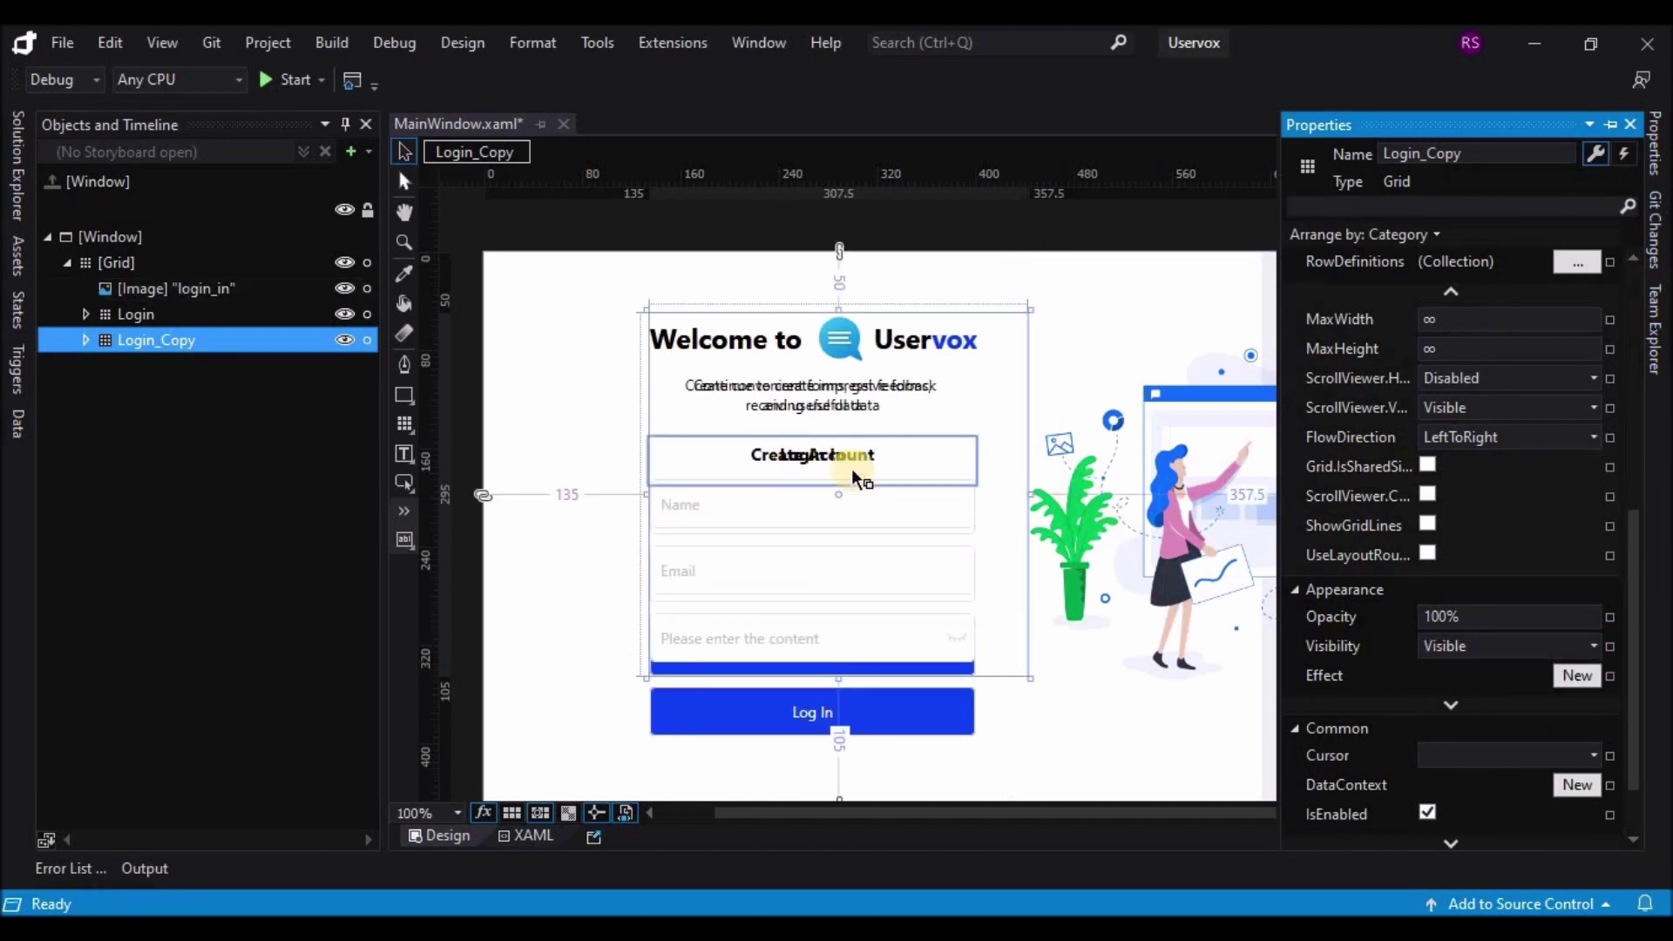
Step: Move the Create Account form right to a left margin of 400
left_click_drag(1028, 495, 1052, 499)
key("Right")
key("Right")
key("Right")
key("Right")
key("Right")
key("Right")
key("Right")
key("Right")
key("Right")
key("Right")
key("Right")
key("Right")
key("Right")
key("Right")
key("Right")
key("Right")
key("Right")
key("Right")
key("Right")
key("Right")
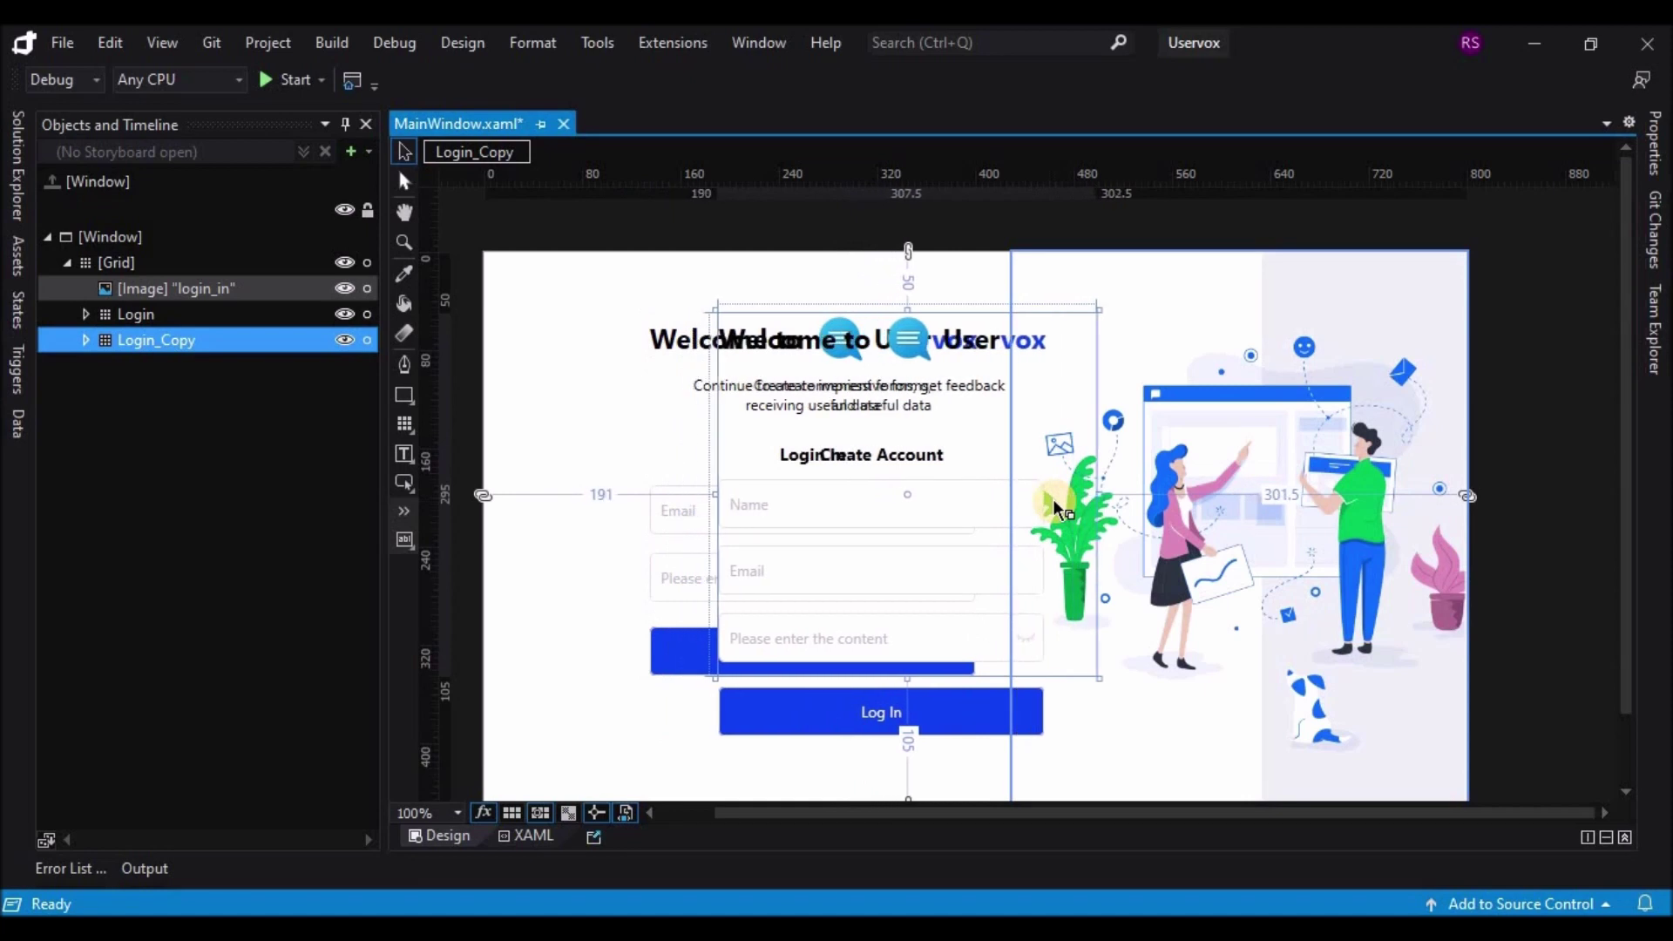
key("Right")
key("Right")
key("Right")
key("Right")
key("Right")
key("Right")
key("Right")
key("Right")
key("Right")
key("Right")
key("Right")
key("Right")
key("Right")
key("Right")
key("Right")
key("Right")
key("Right")
key("Right")
key("Right")
key("Right")
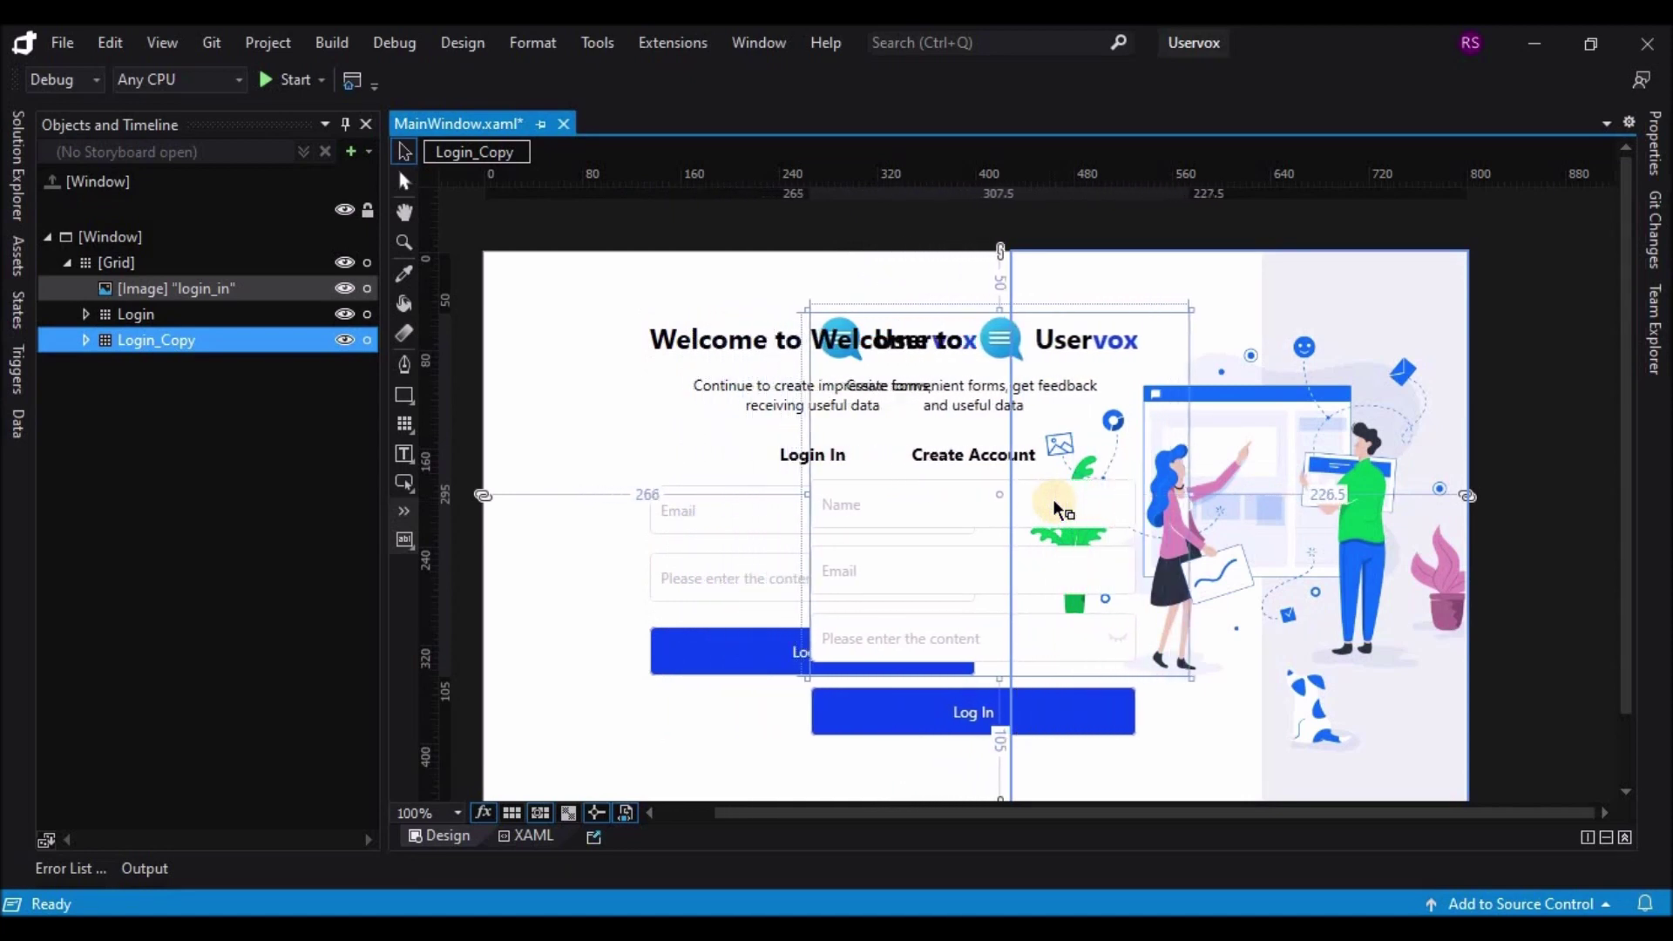
key("Right")
key("Right")
key("Right")
key("Right")
key("Right")
key("Right")
key("Right")
key("Right")
key("Right")
key("Right")
key("Right")
key("Right")
key("Right")
key("Right")
key("Right")
key("Right")
key("Right")
key("Right")
key("Right")
key("Right")
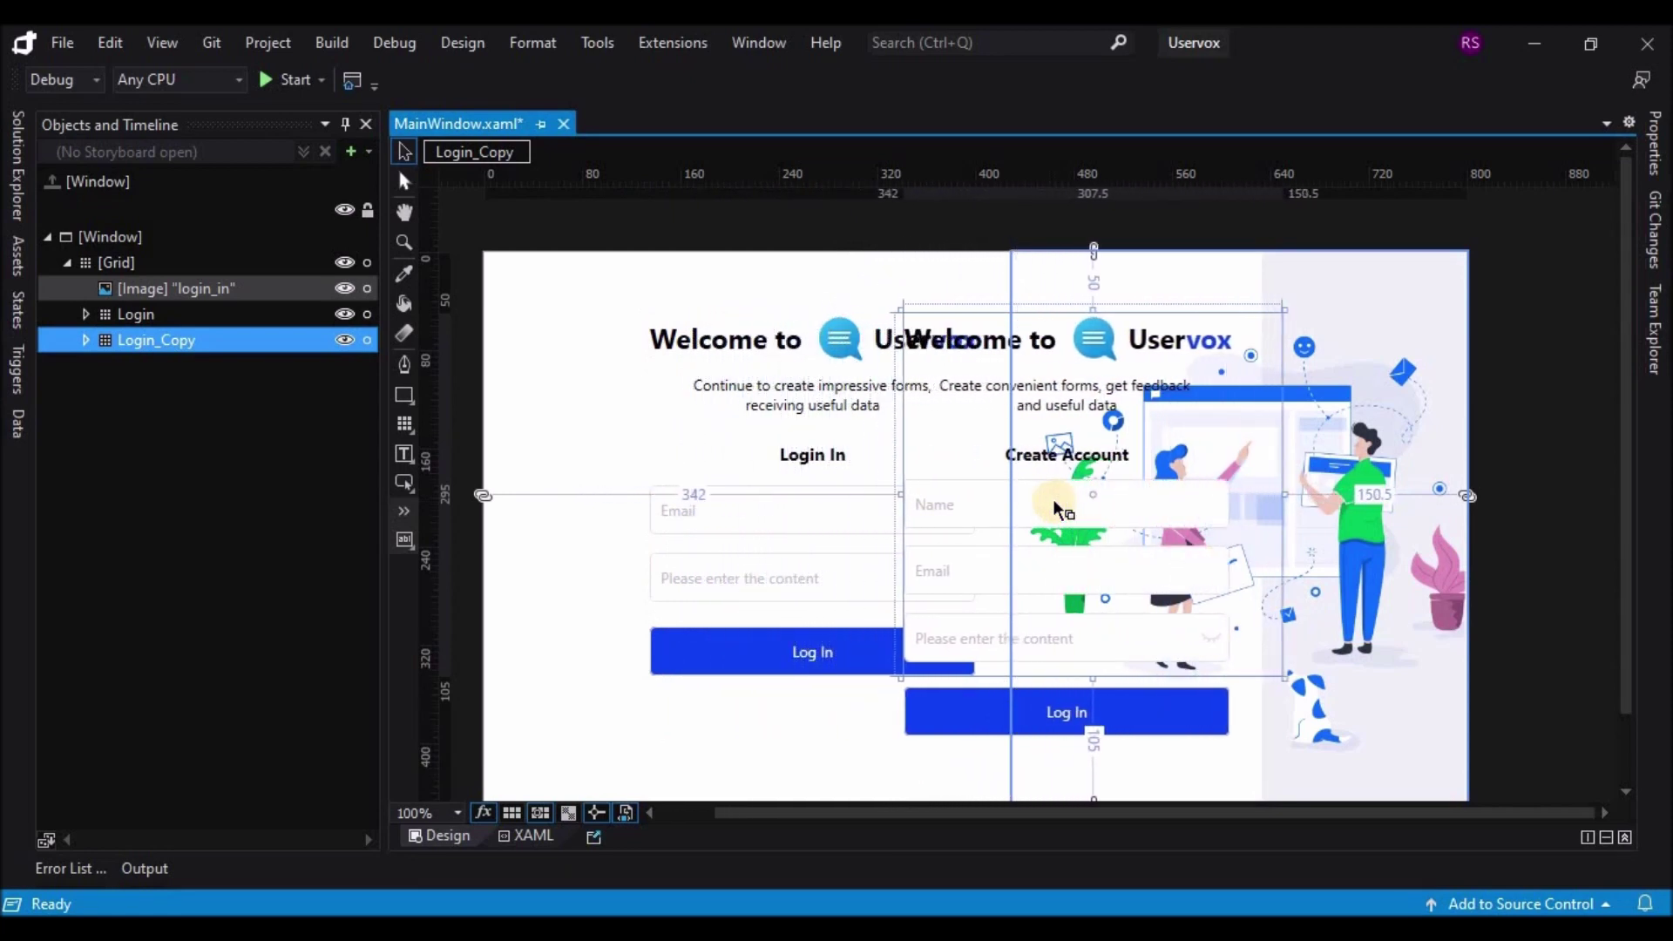
key("Right")
key("Right")
key("Right")
key("Right")
key("Right")
key("Right")
key("Right")
key("Right")
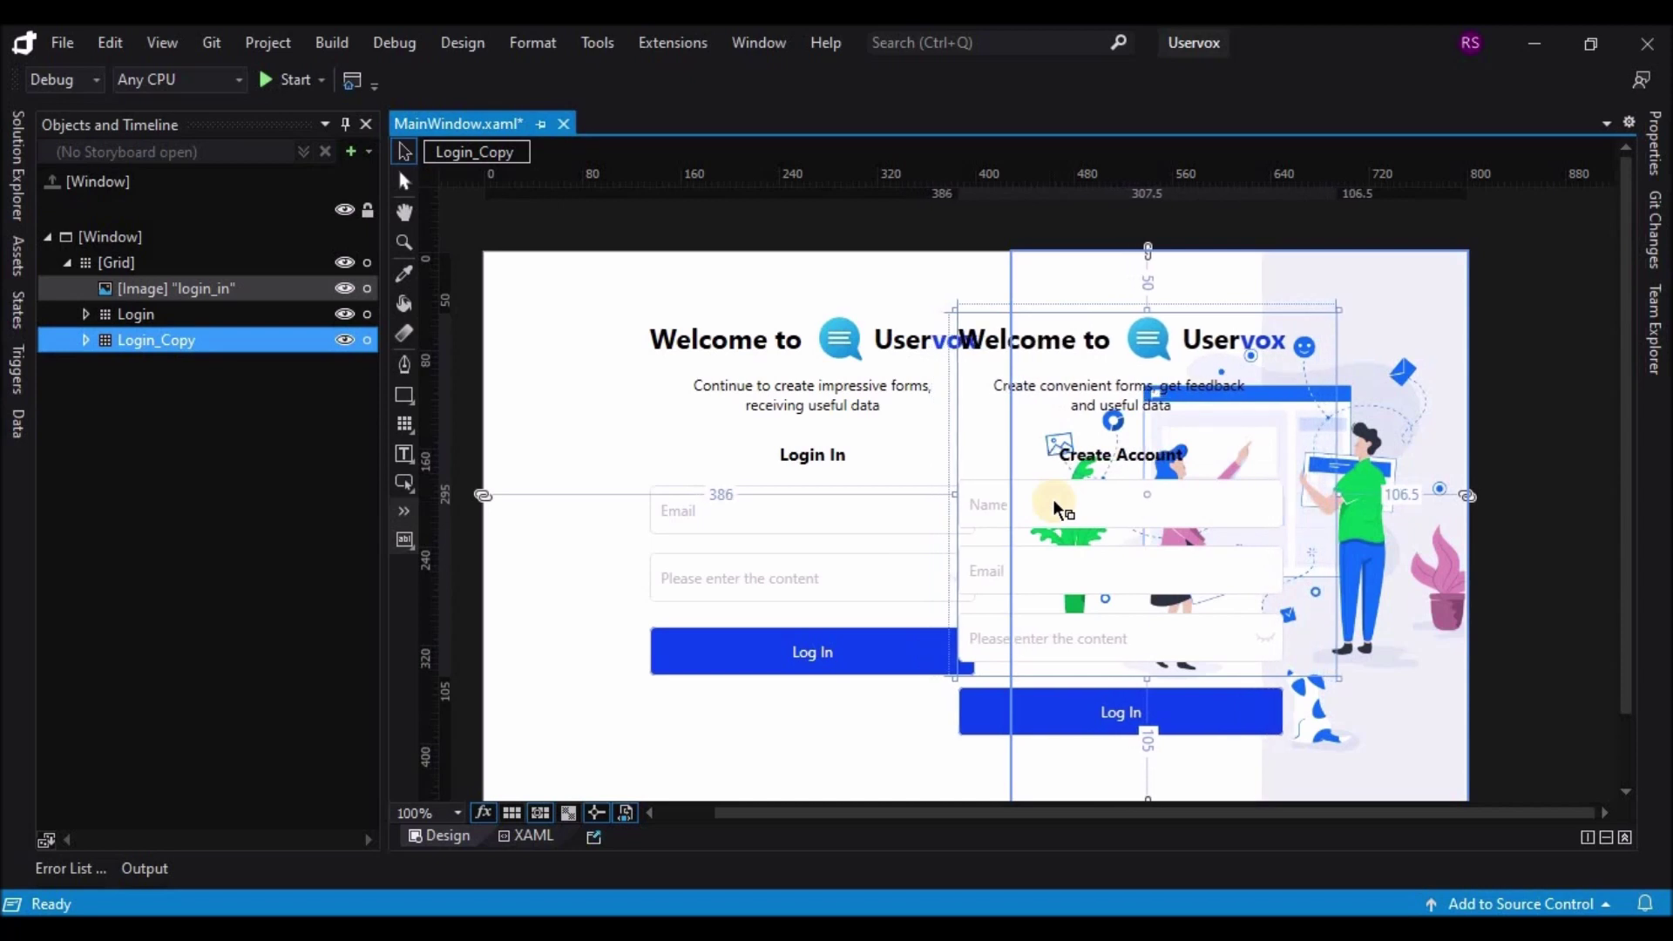
key("Right")
key("Right")
key("Right")
key("Right")
key("Right")
key("Right")
key("Right")
key("Right")
key("Right")
key("Right")
key("Right")
key("Right")
key("Right")
key("Right")
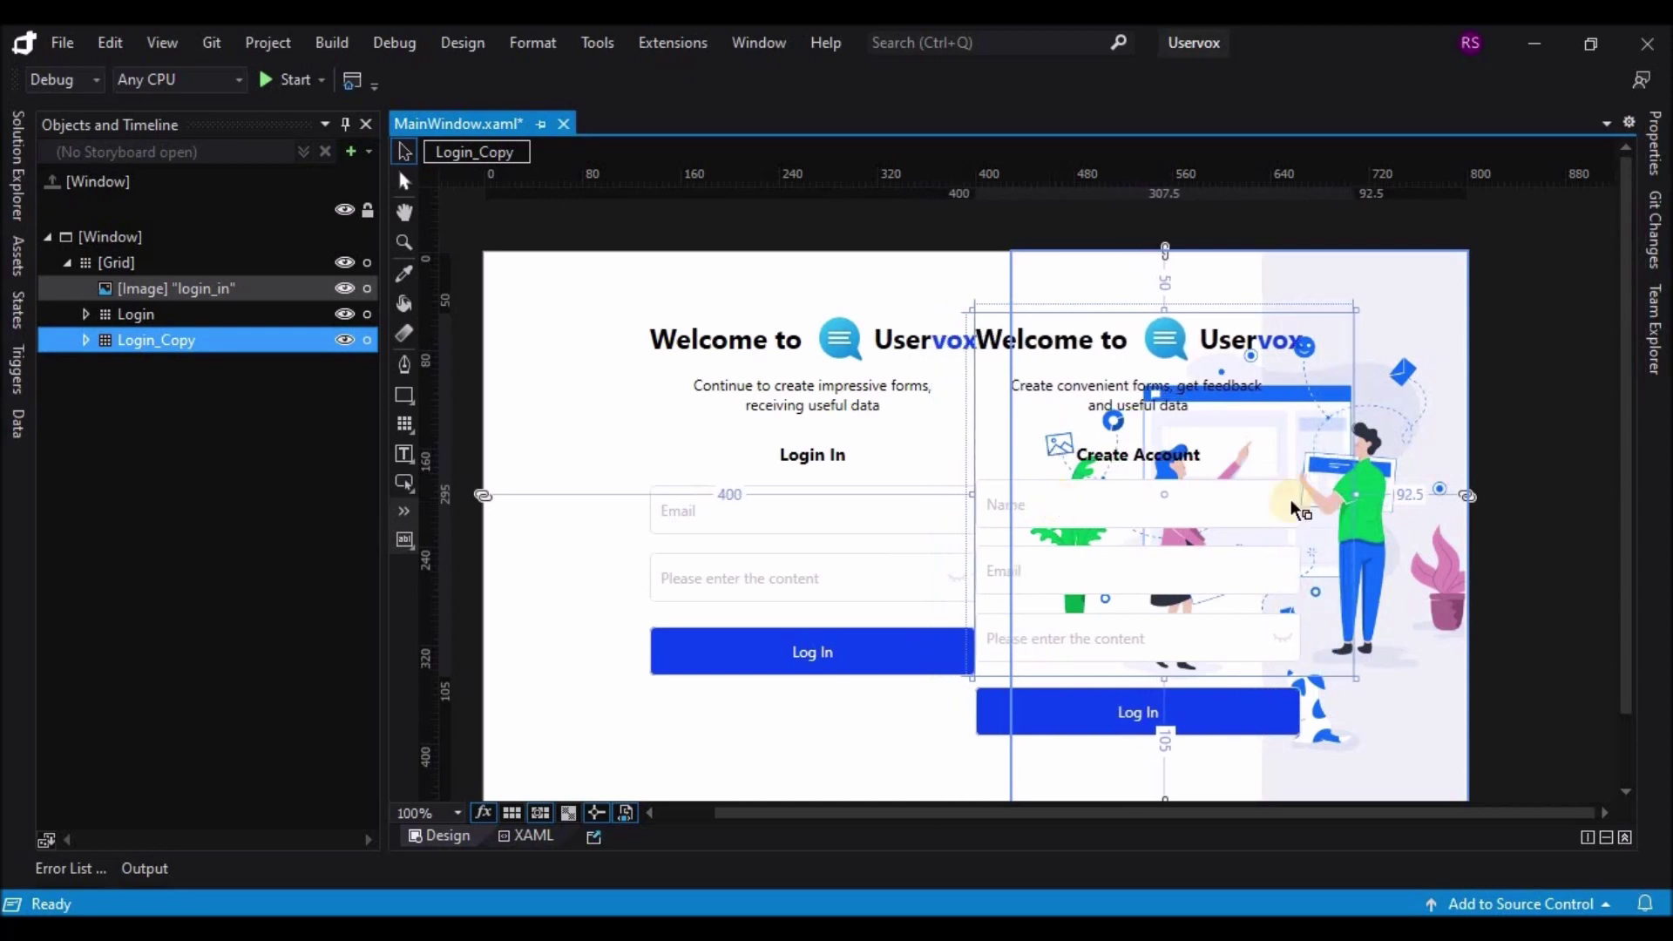
Step: Set Login_Copy's Visibility back to Hidden
left_click(1657, 144)
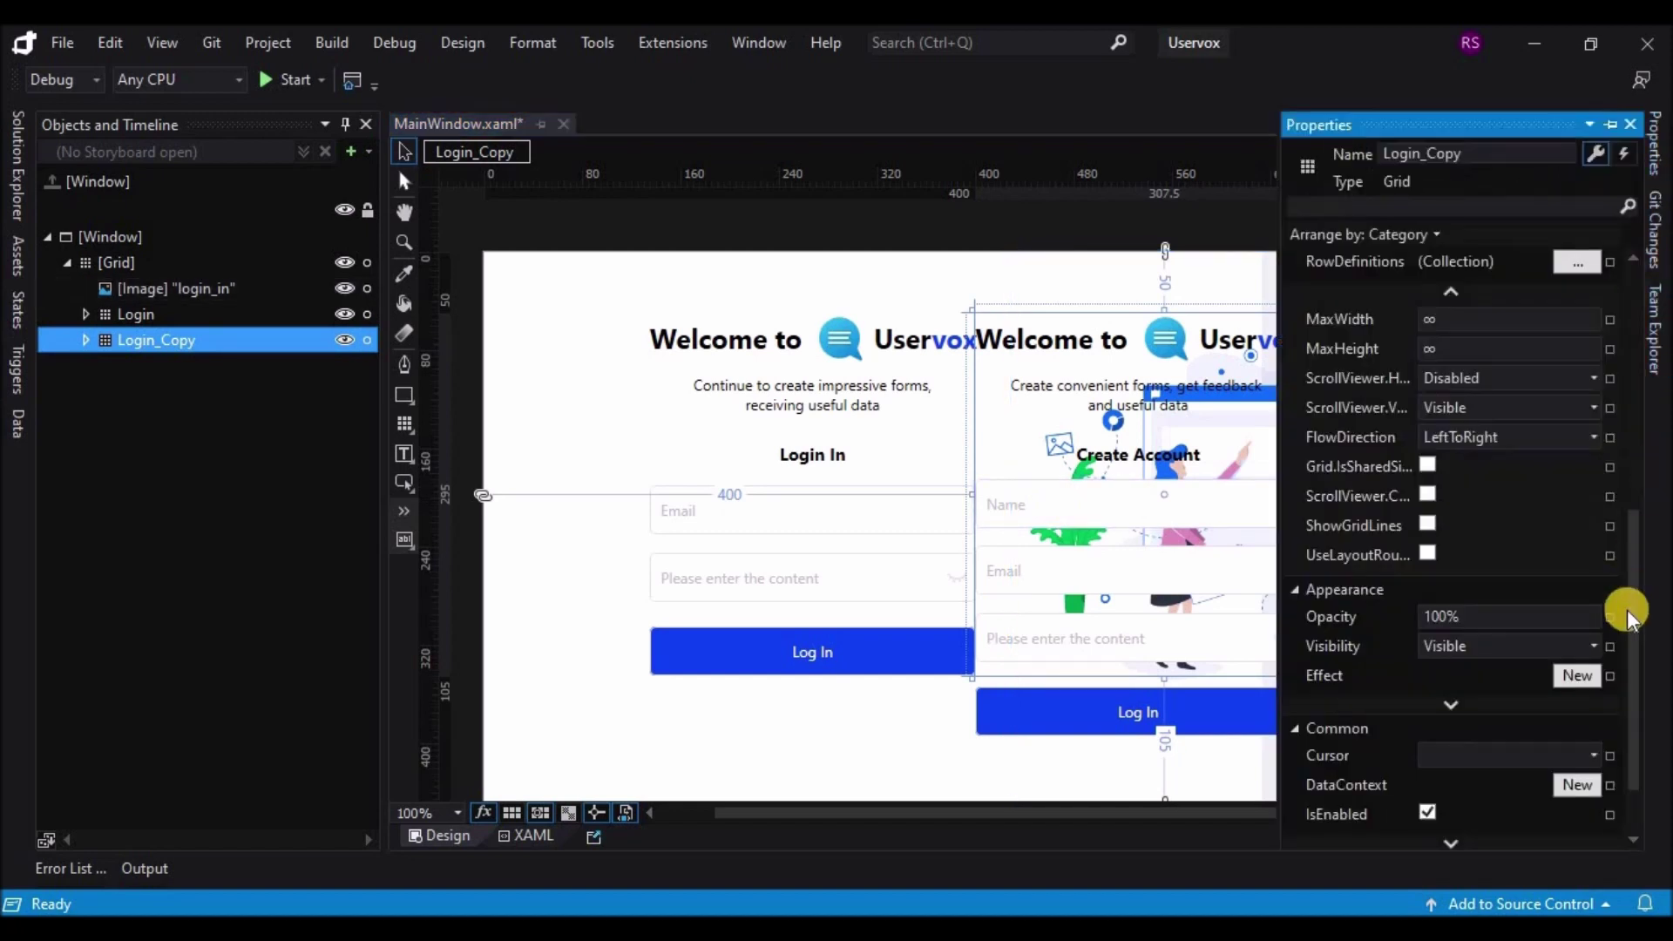
left_click(1592, 646)
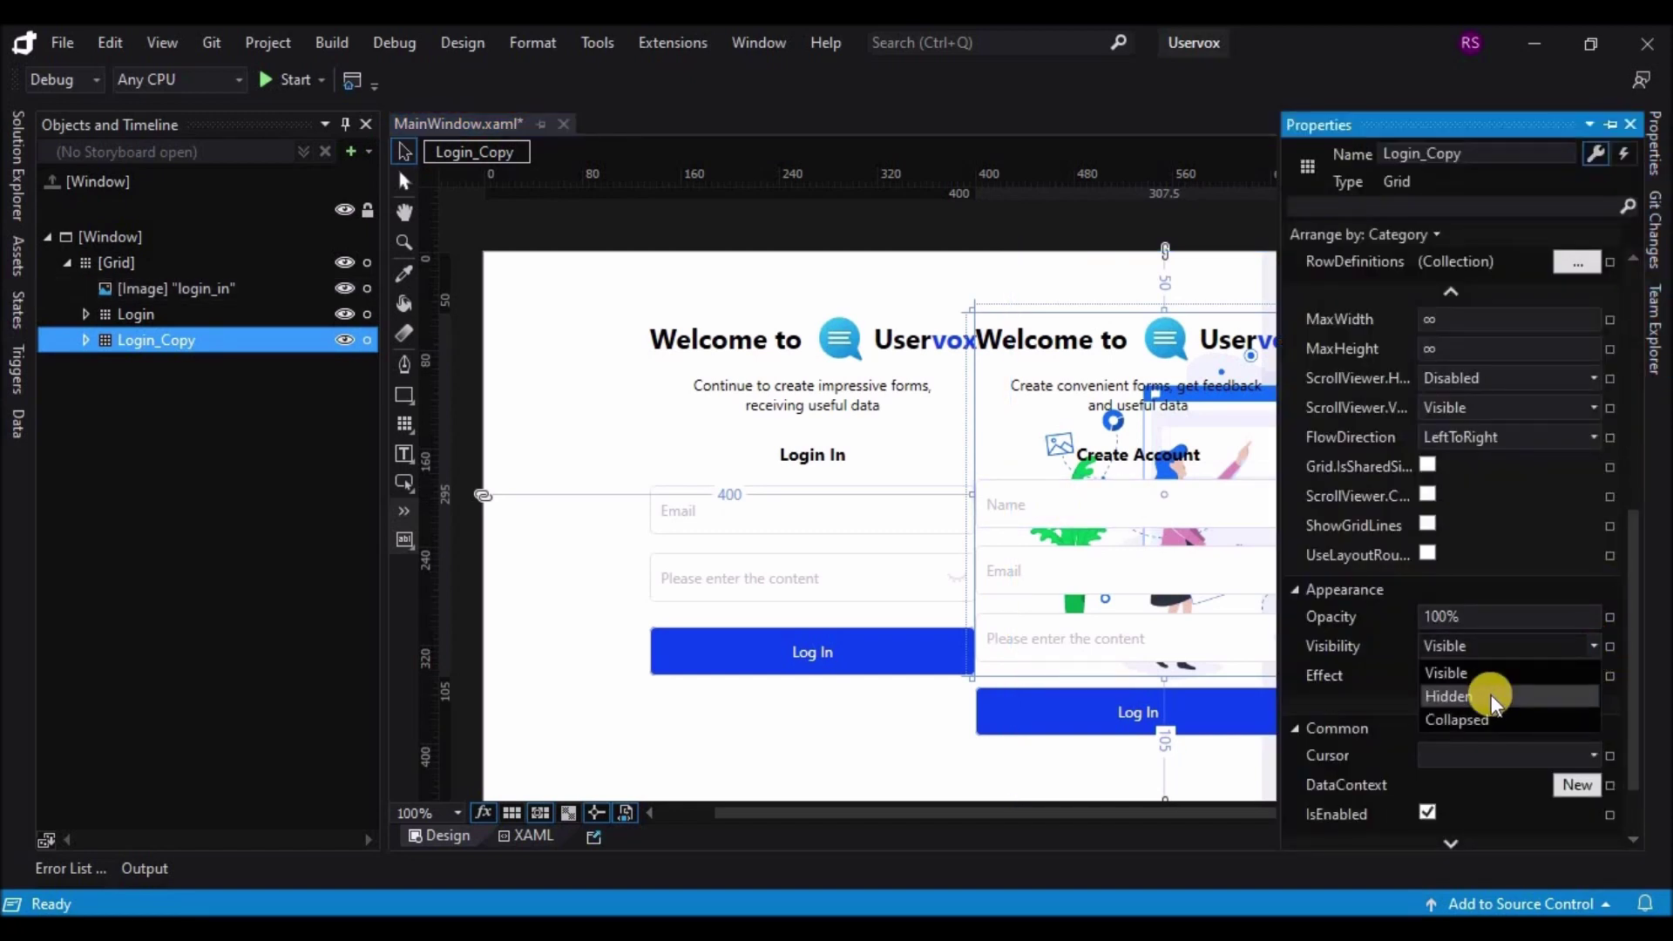
left_click(1492, 694)
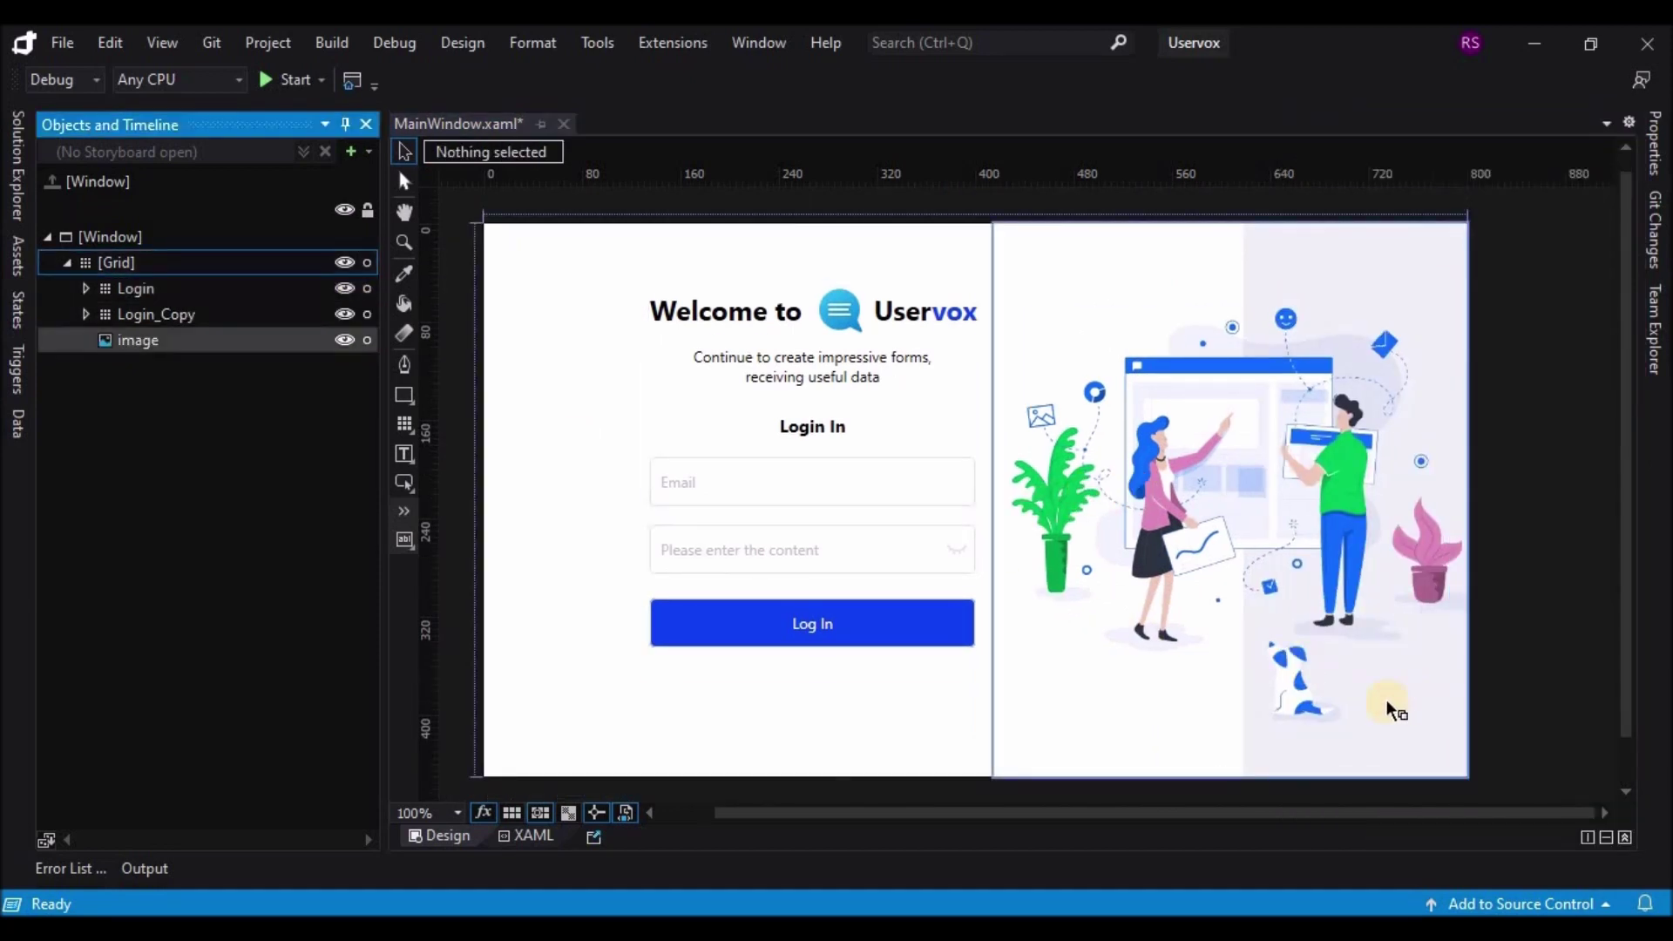
Step: Expand the Login grid's contents in Objects and Timeline and select Login with the Button tool active
left_click(793, 633)
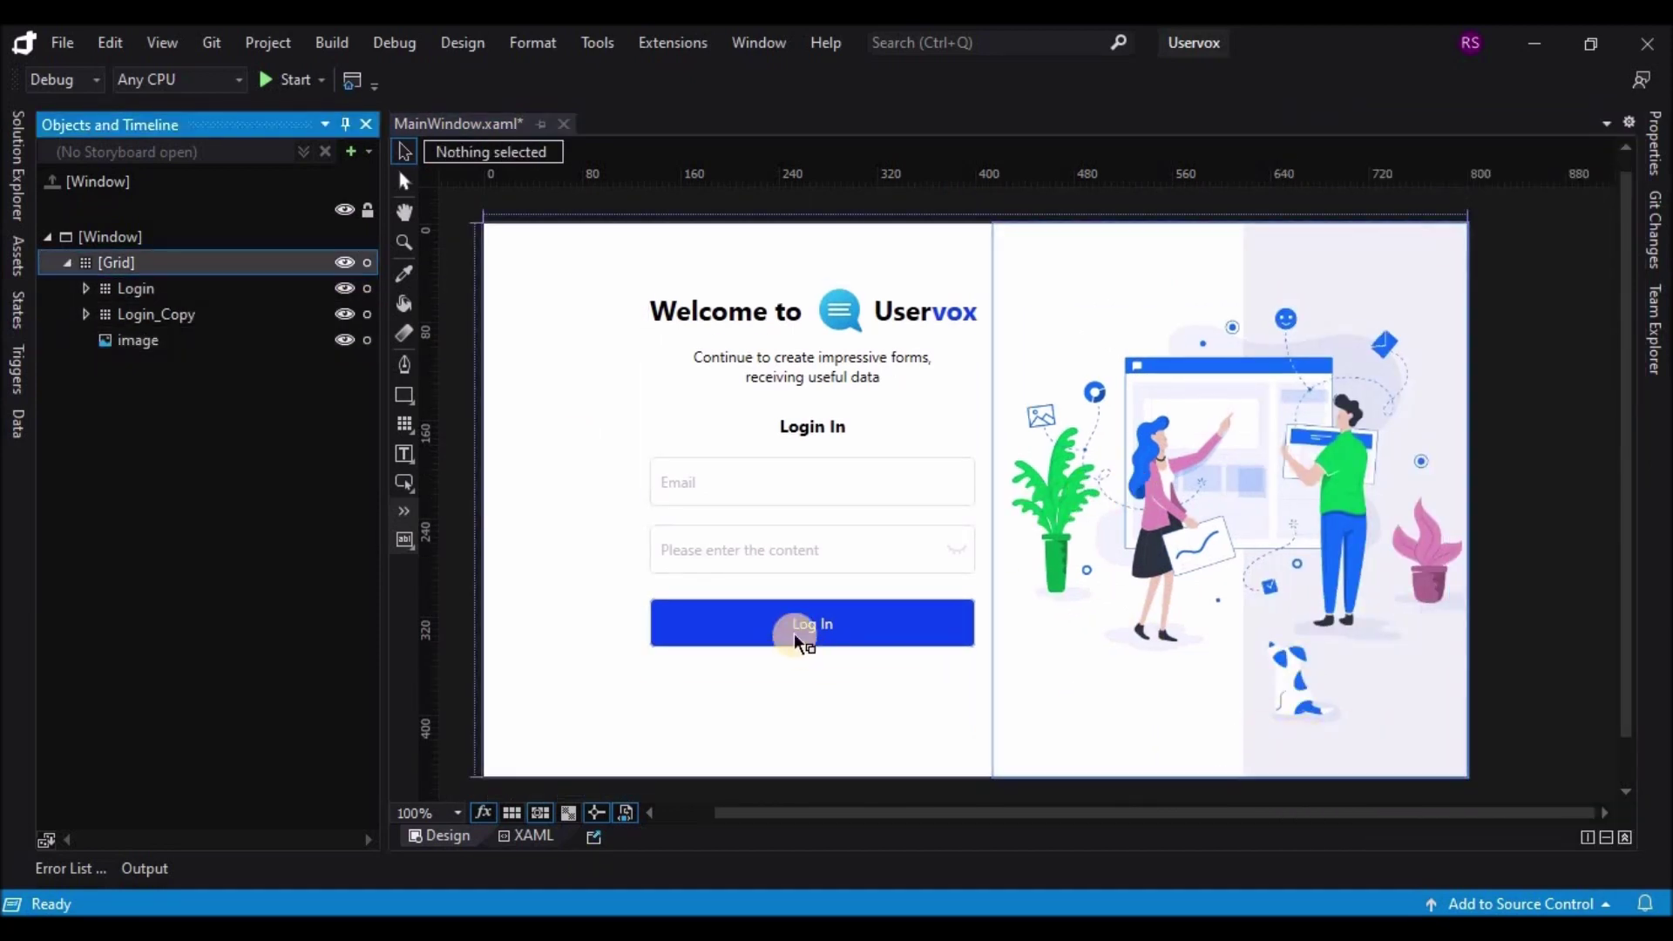
left_click(850, 673)
left_click(866, 612)
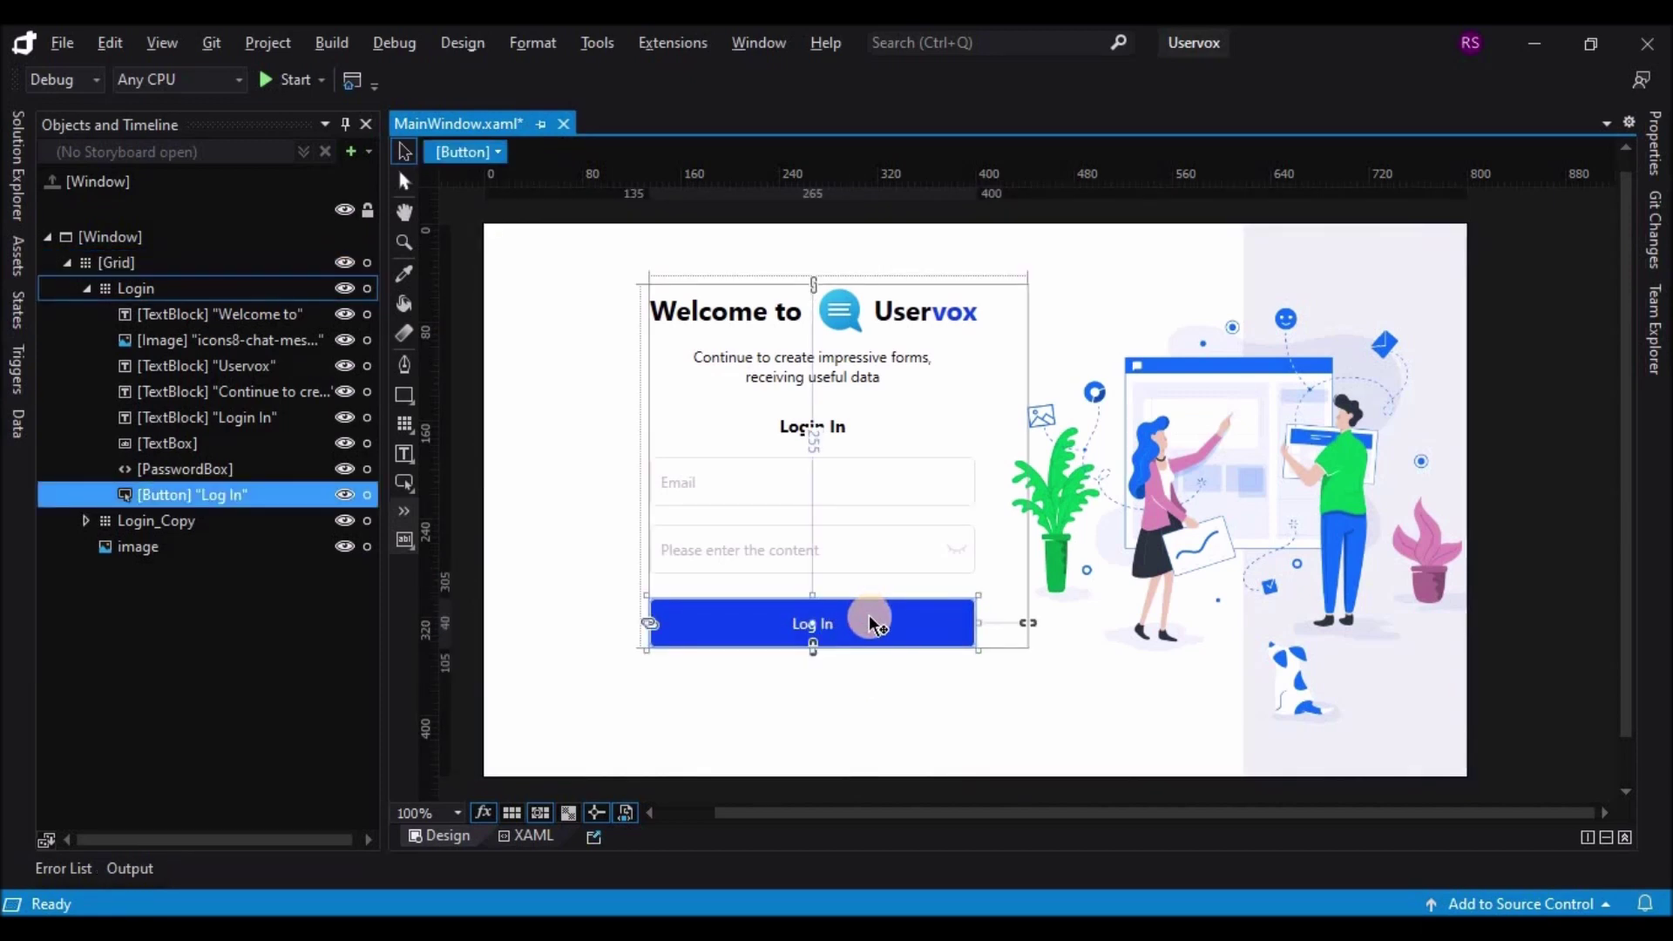
left_click(404, 482)
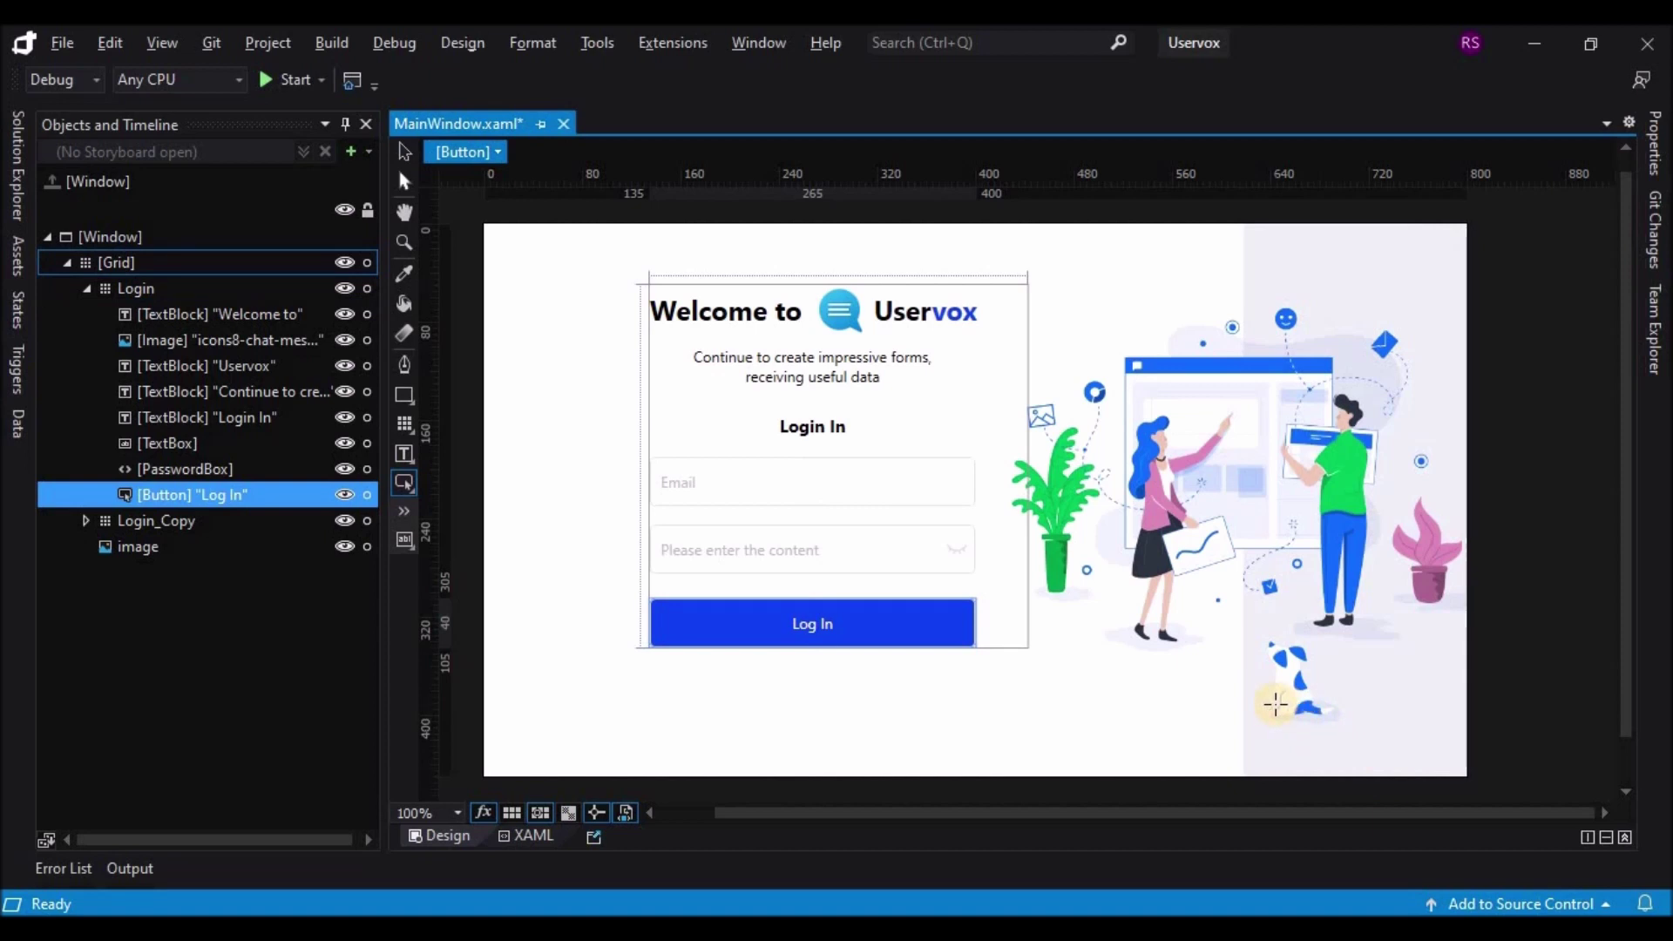
left_click(166, 288)
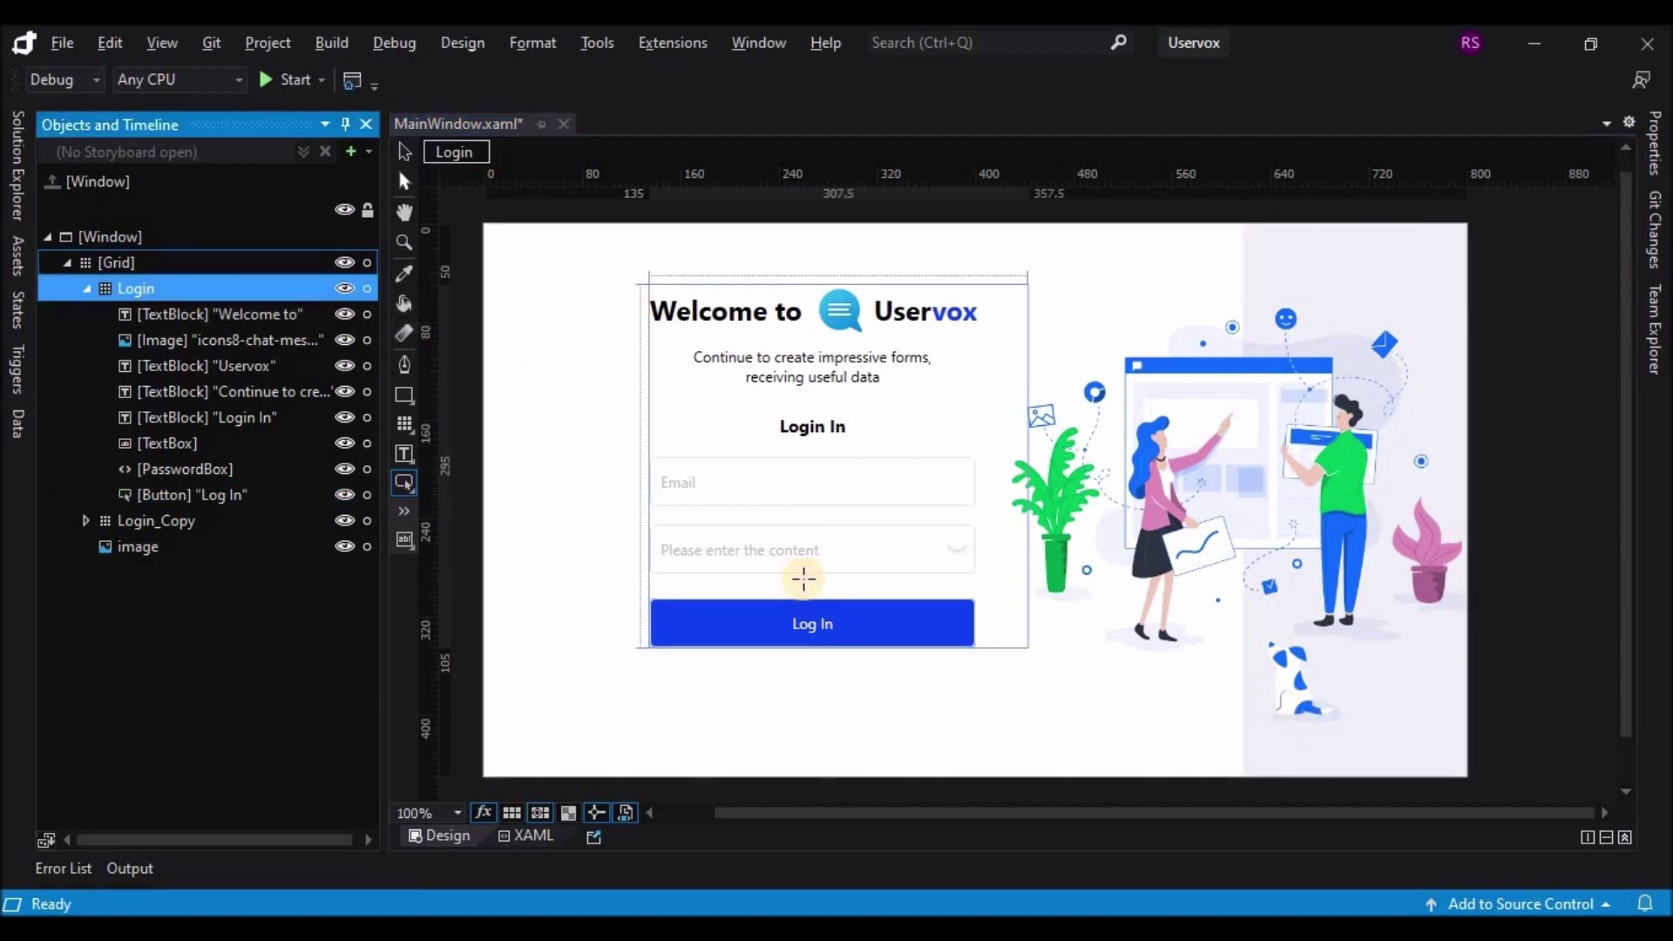
Step: Draw a new Button and move it onto the illustration, keeping it in the main grid
left_click_drag(1275, 710, 1431, 746)
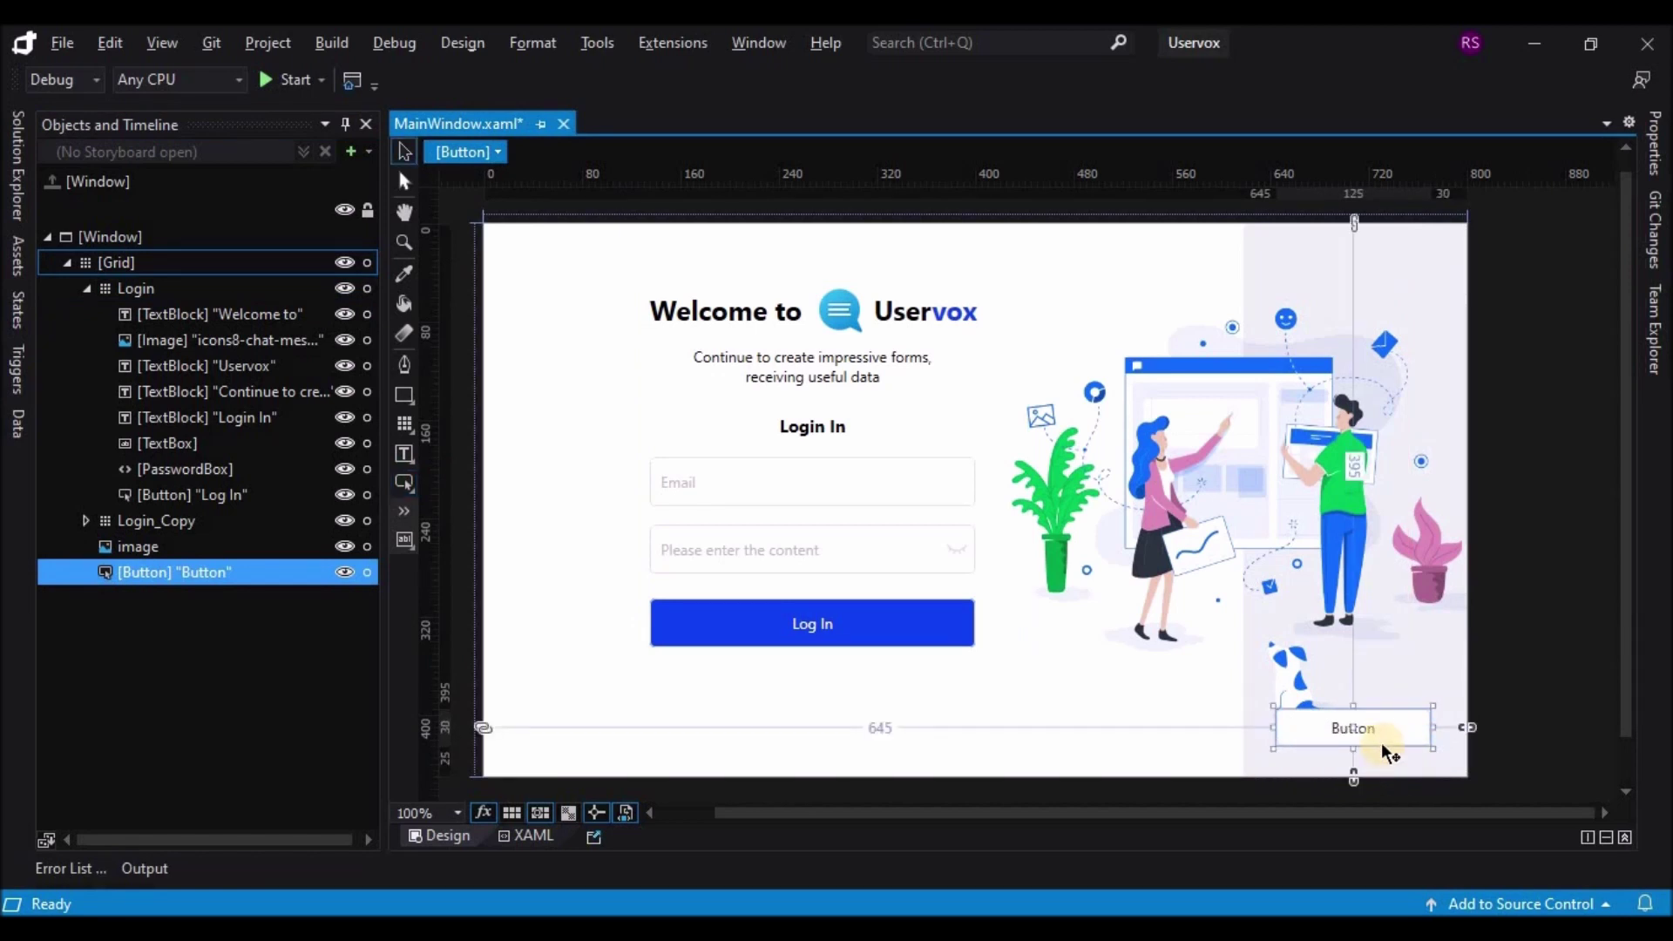
left_click_drag(1387, 743, 1393, 533)
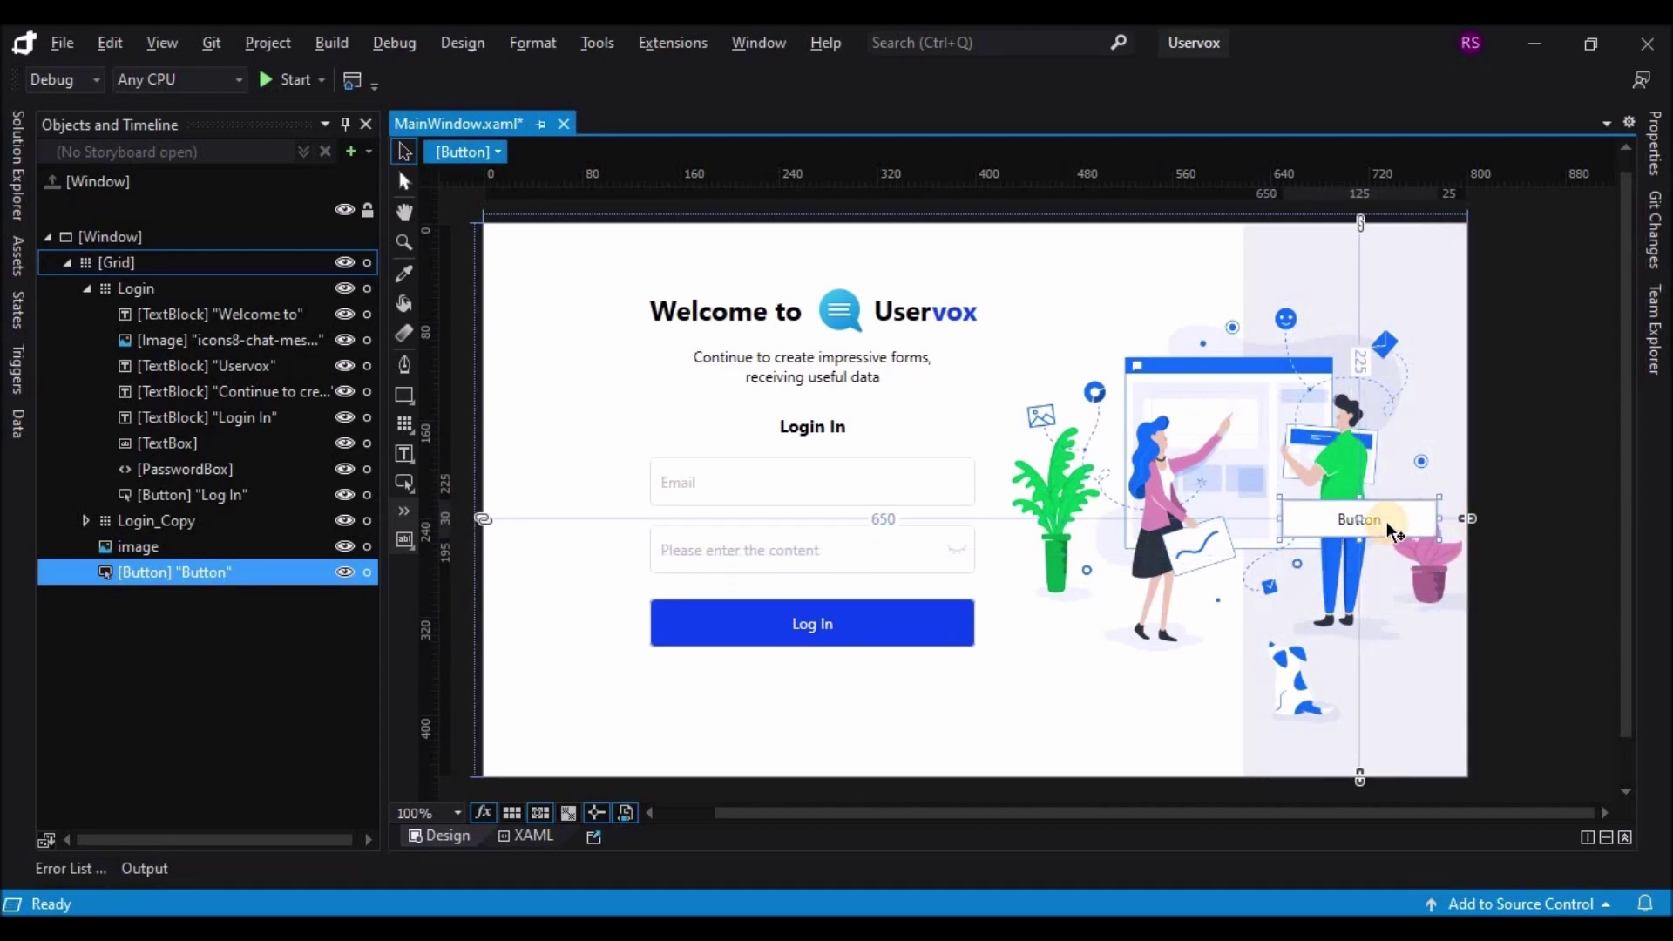
left_click_drag(256, 575, 258, 504)
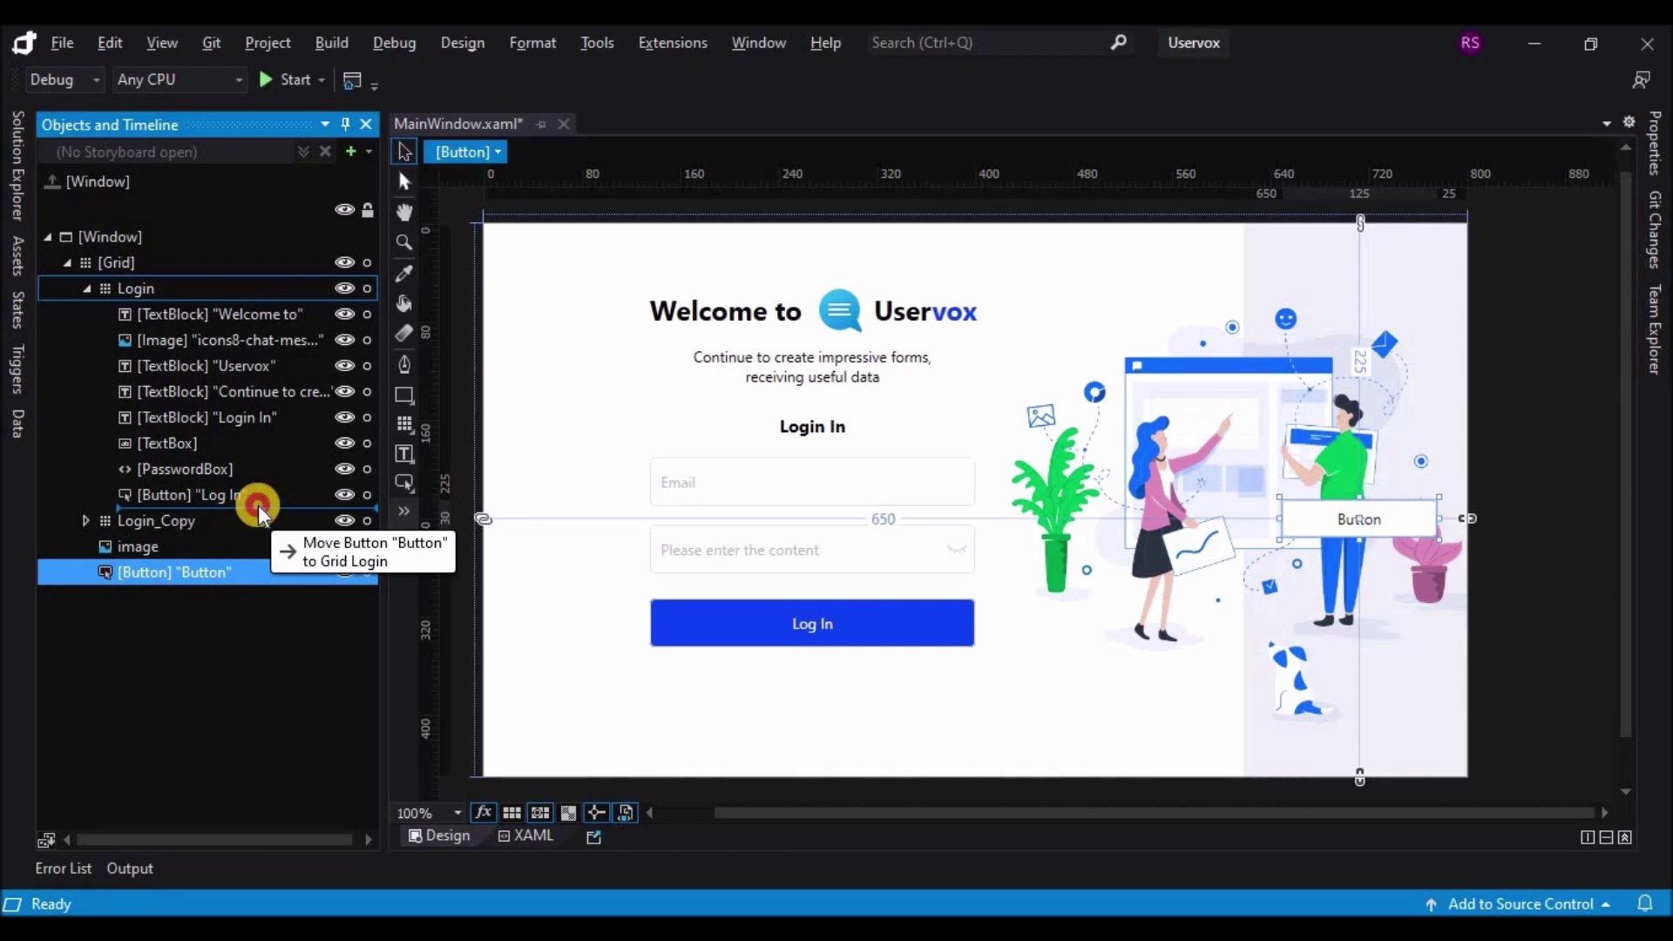
left_click_drag(258, 505, 196, 577)
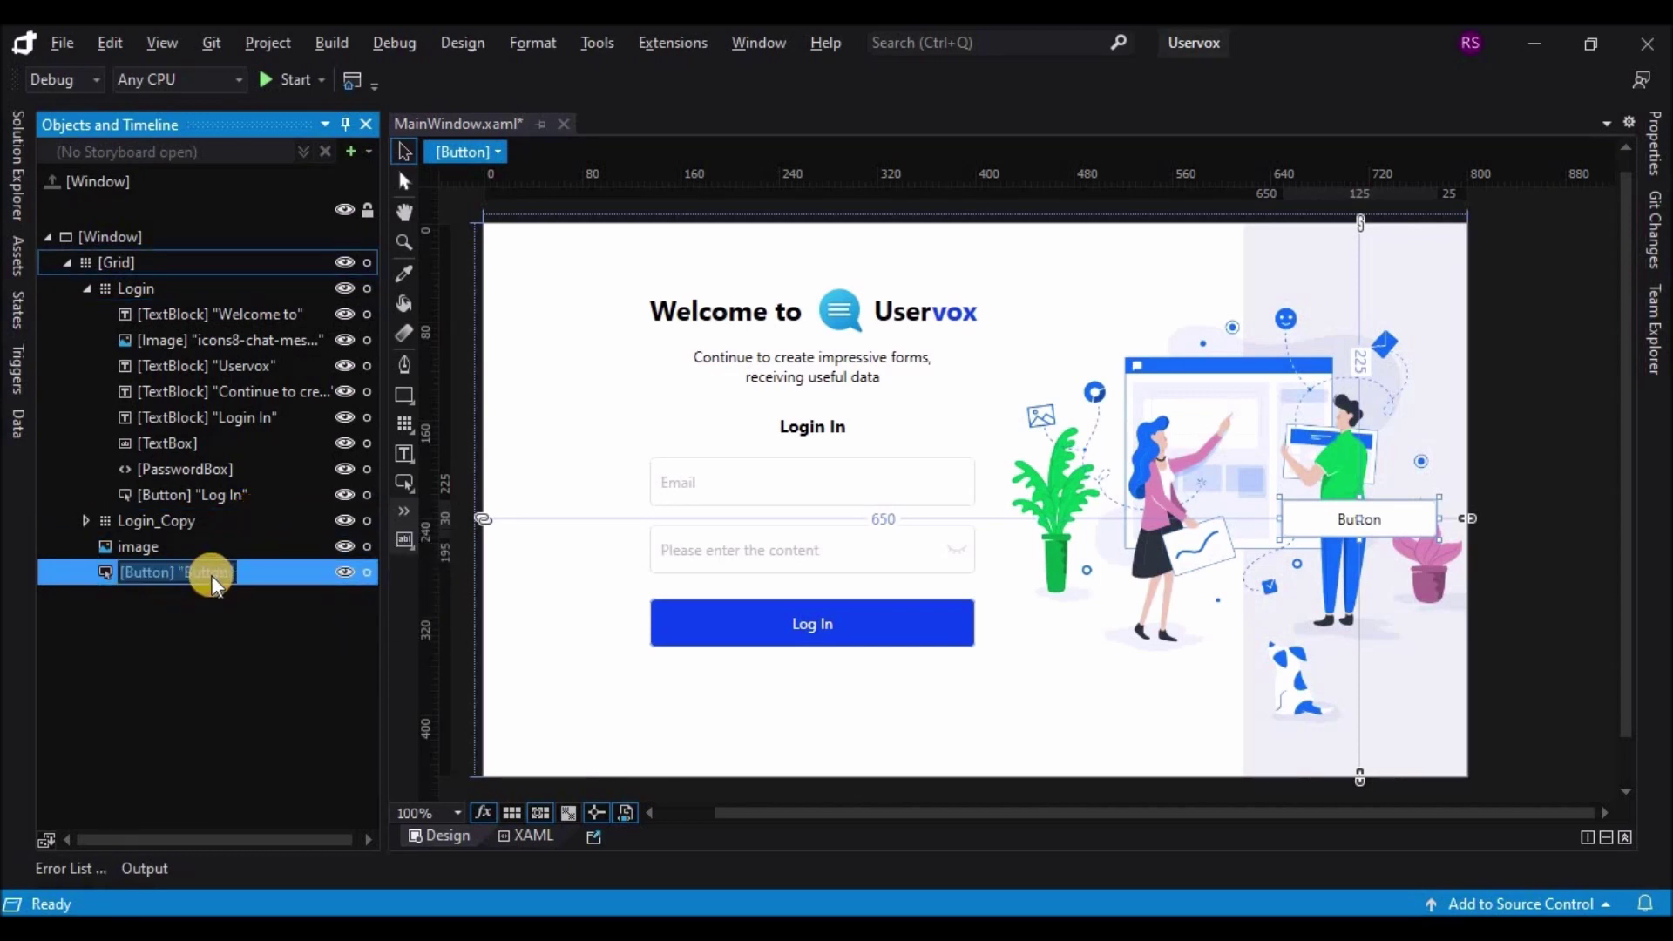
Step: Give the new button the Log In button's blue background, darkened to #FF213781
left_click(1389, 533)
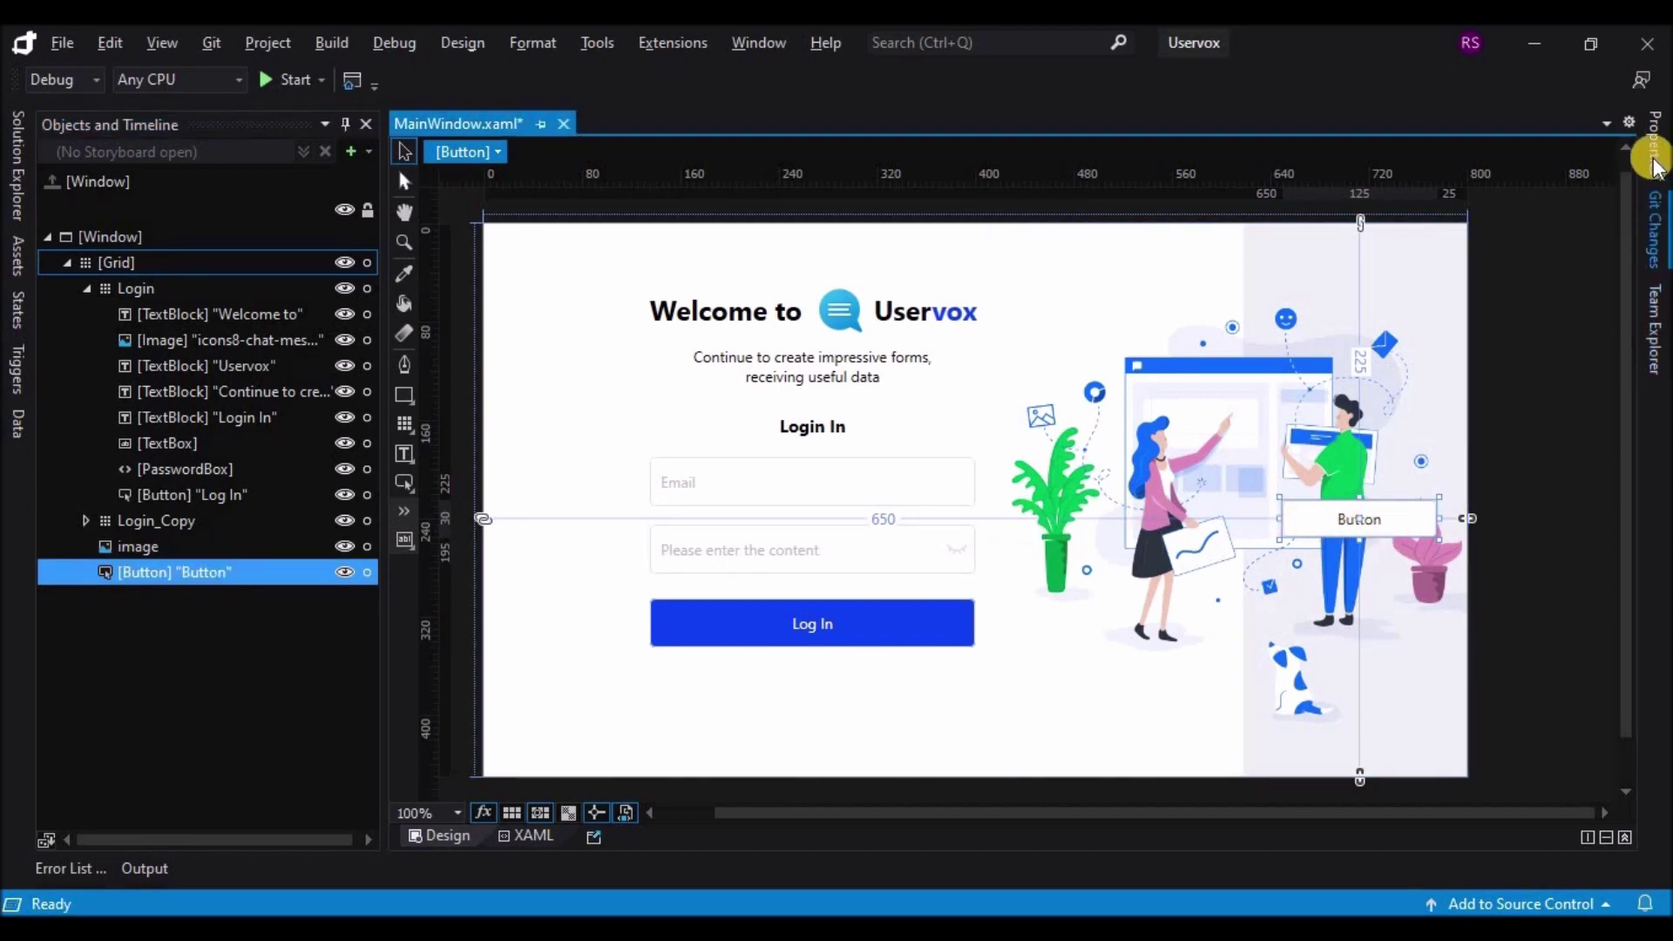
left_click(1655, 142)
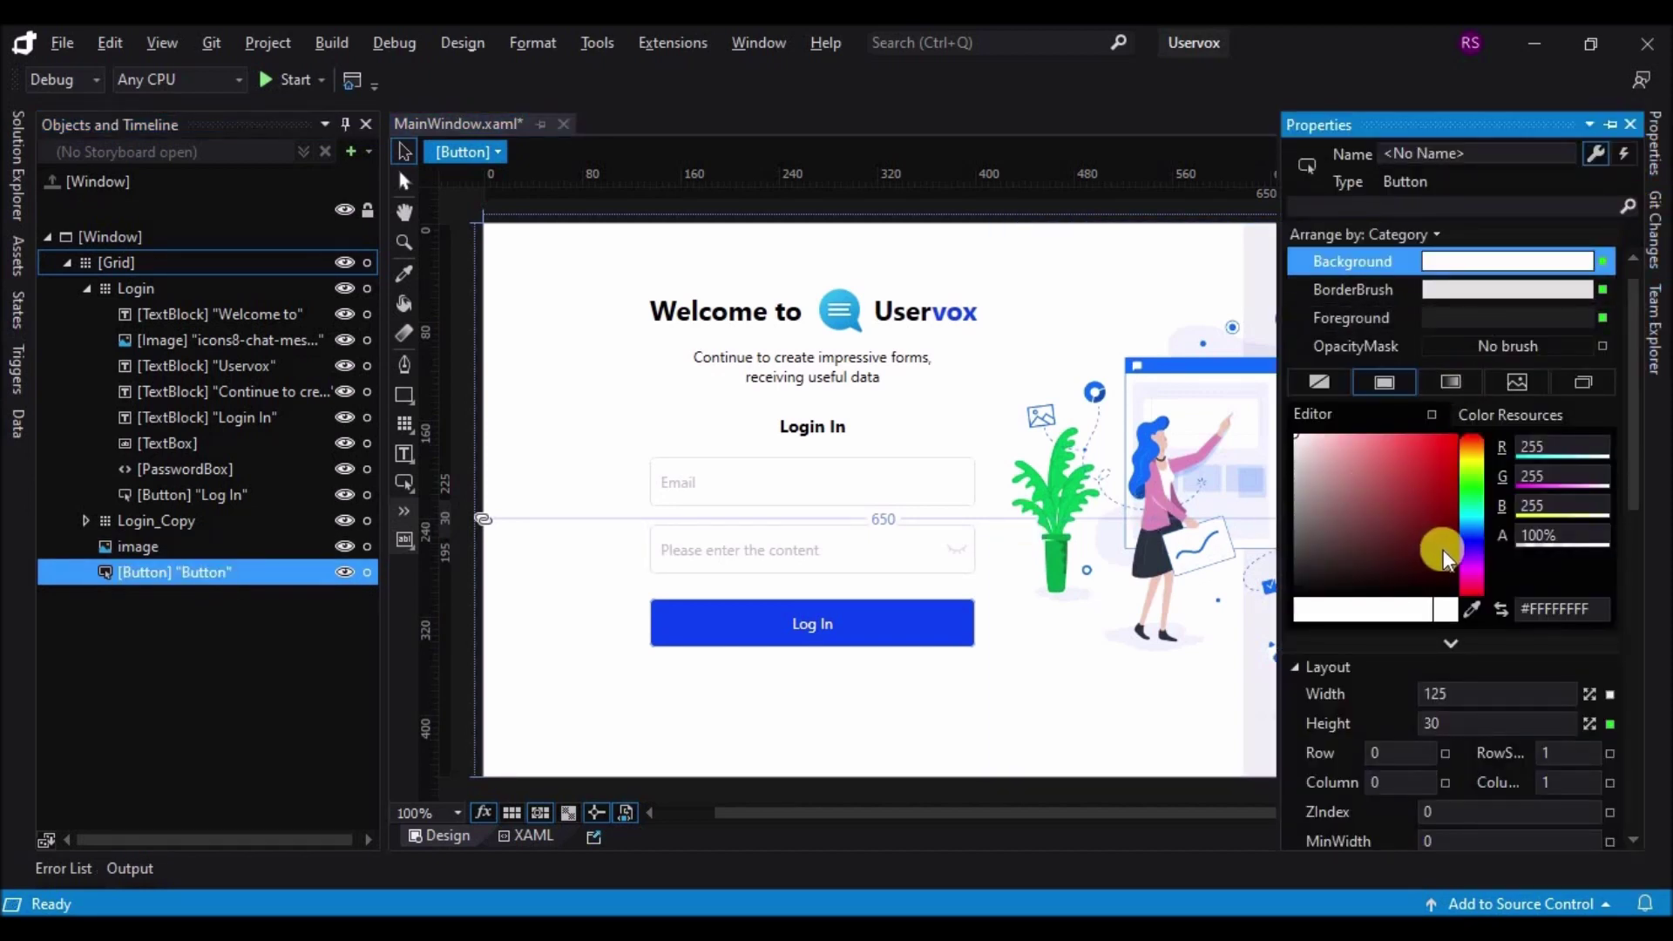
left_click(1472, 608)
left_click(903, 626)
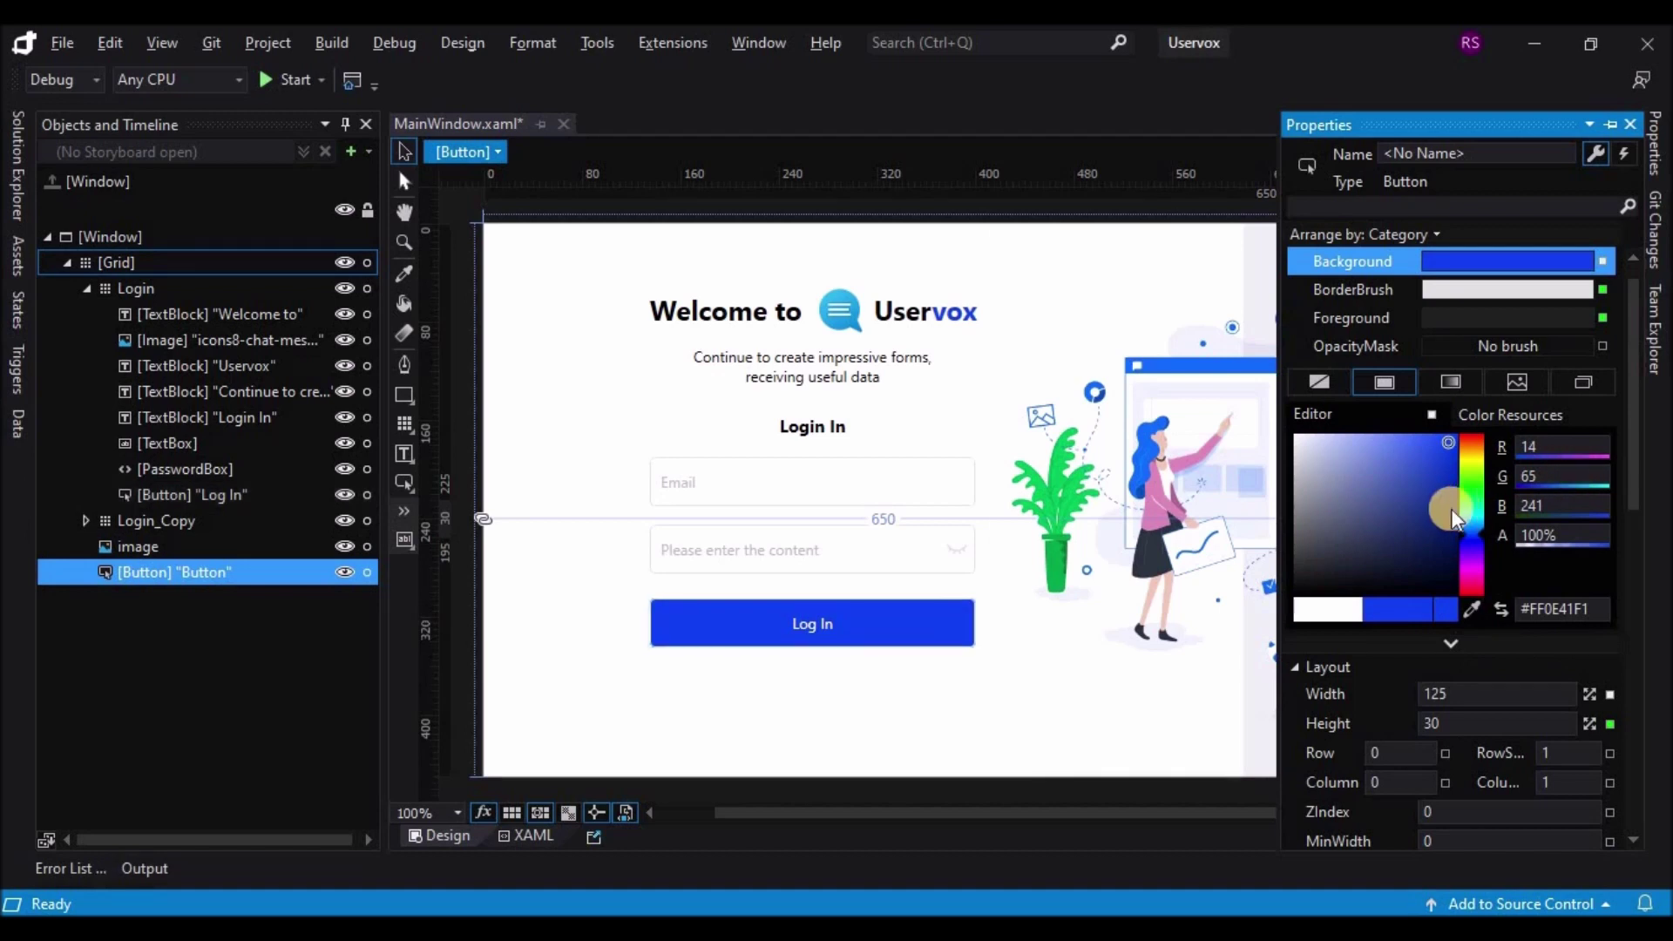
left_click(1417, 518)
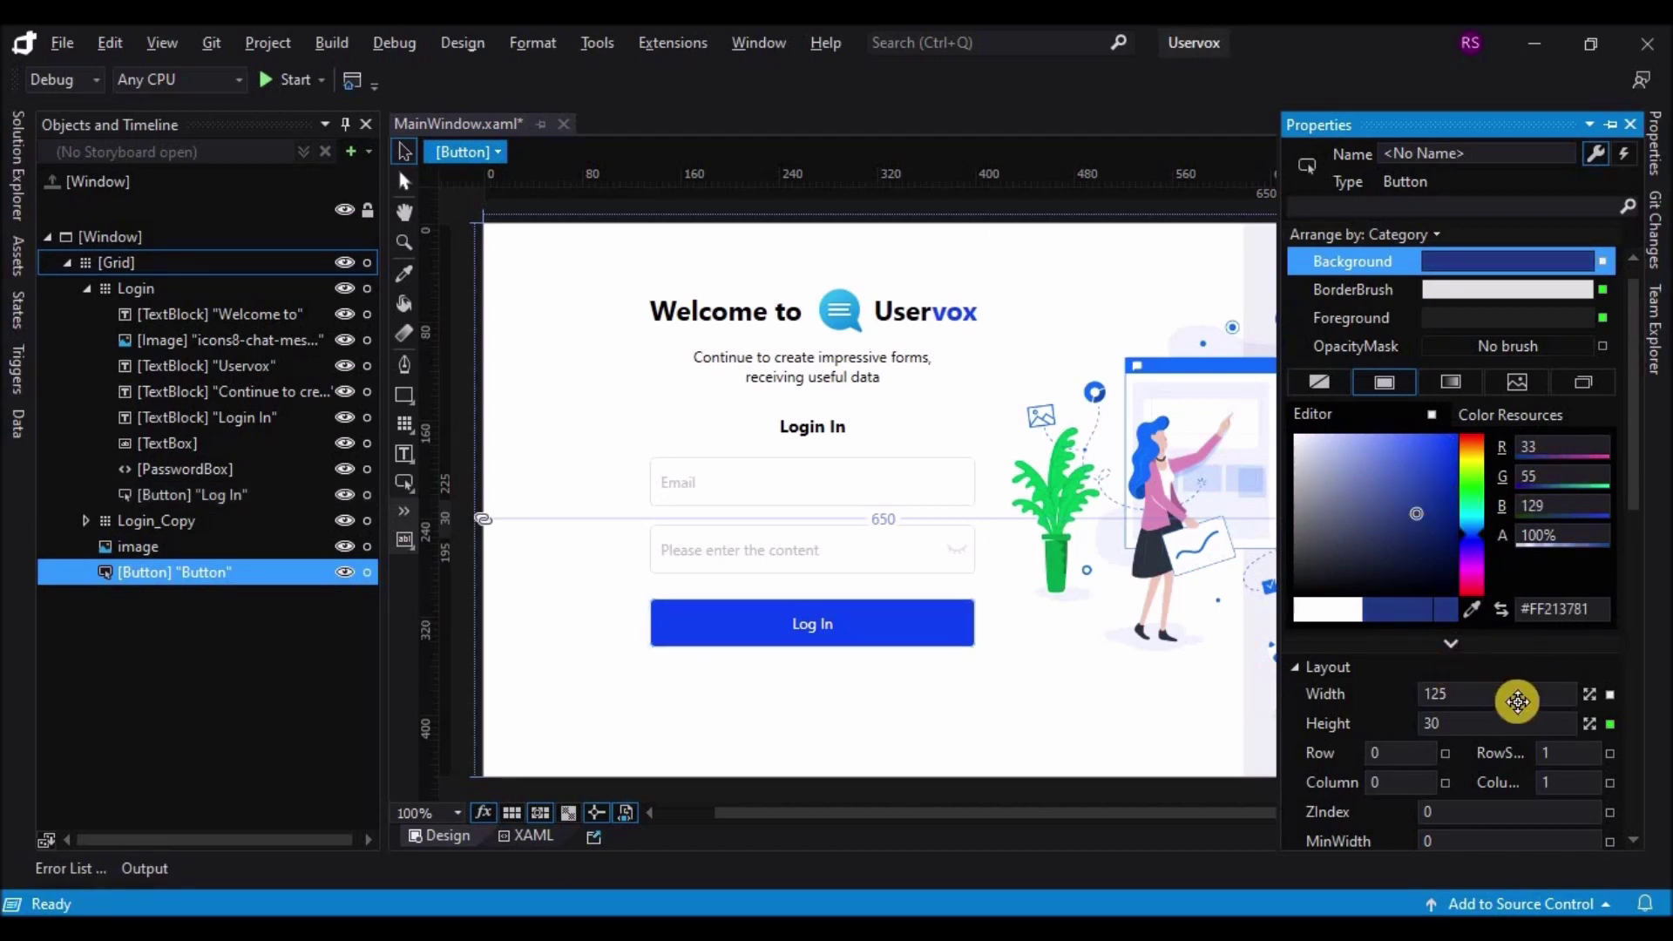
Step: Select the button's default 'Button' Content text under Common for replacement
left_click(1635, 621)
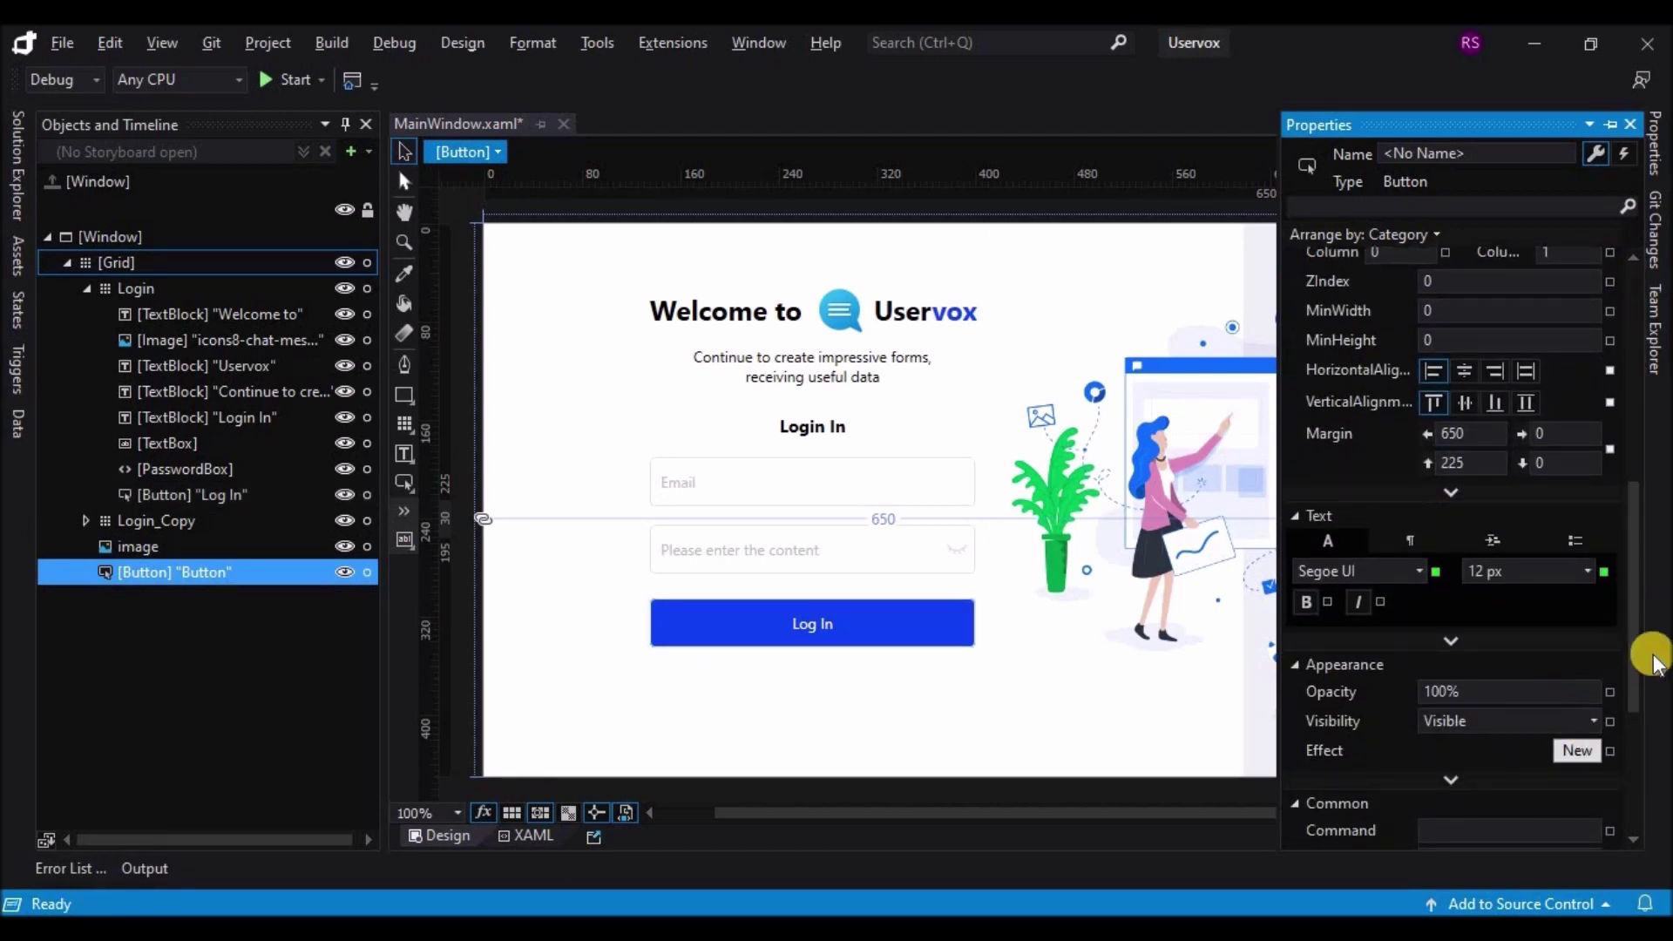
left_click(1633, 720)
double_click(1500, 708)
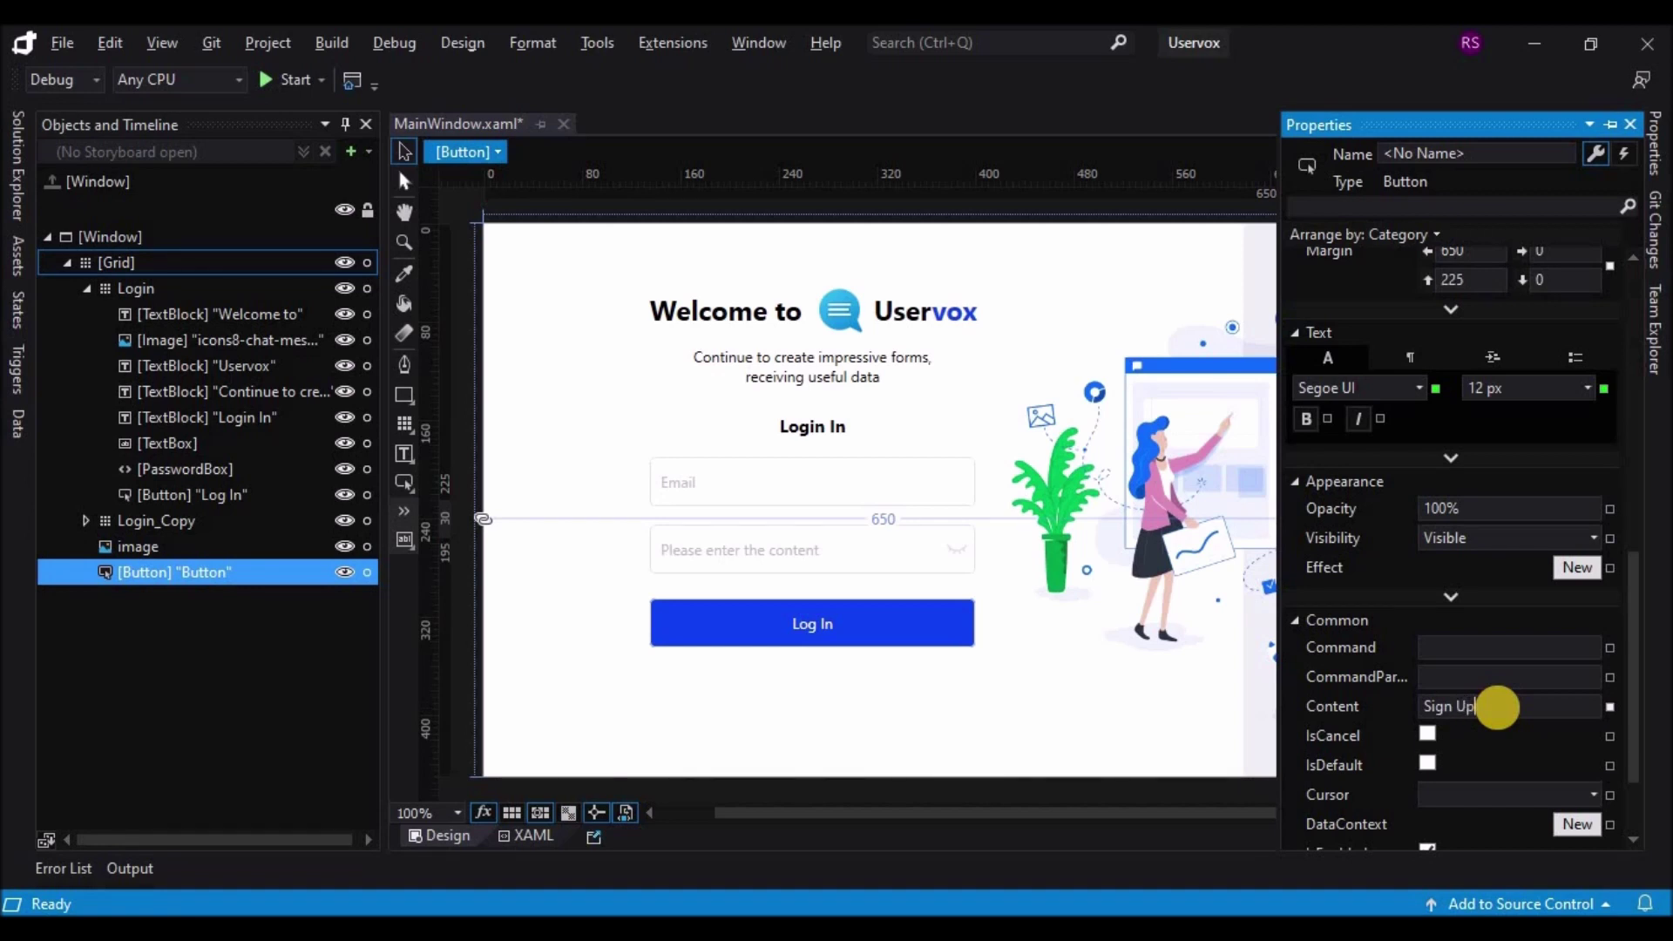
Step: Label the new button 'Sign Up' and make its text white on the dark blue background
left_click(1166, 702)
left_click(1368, 532)
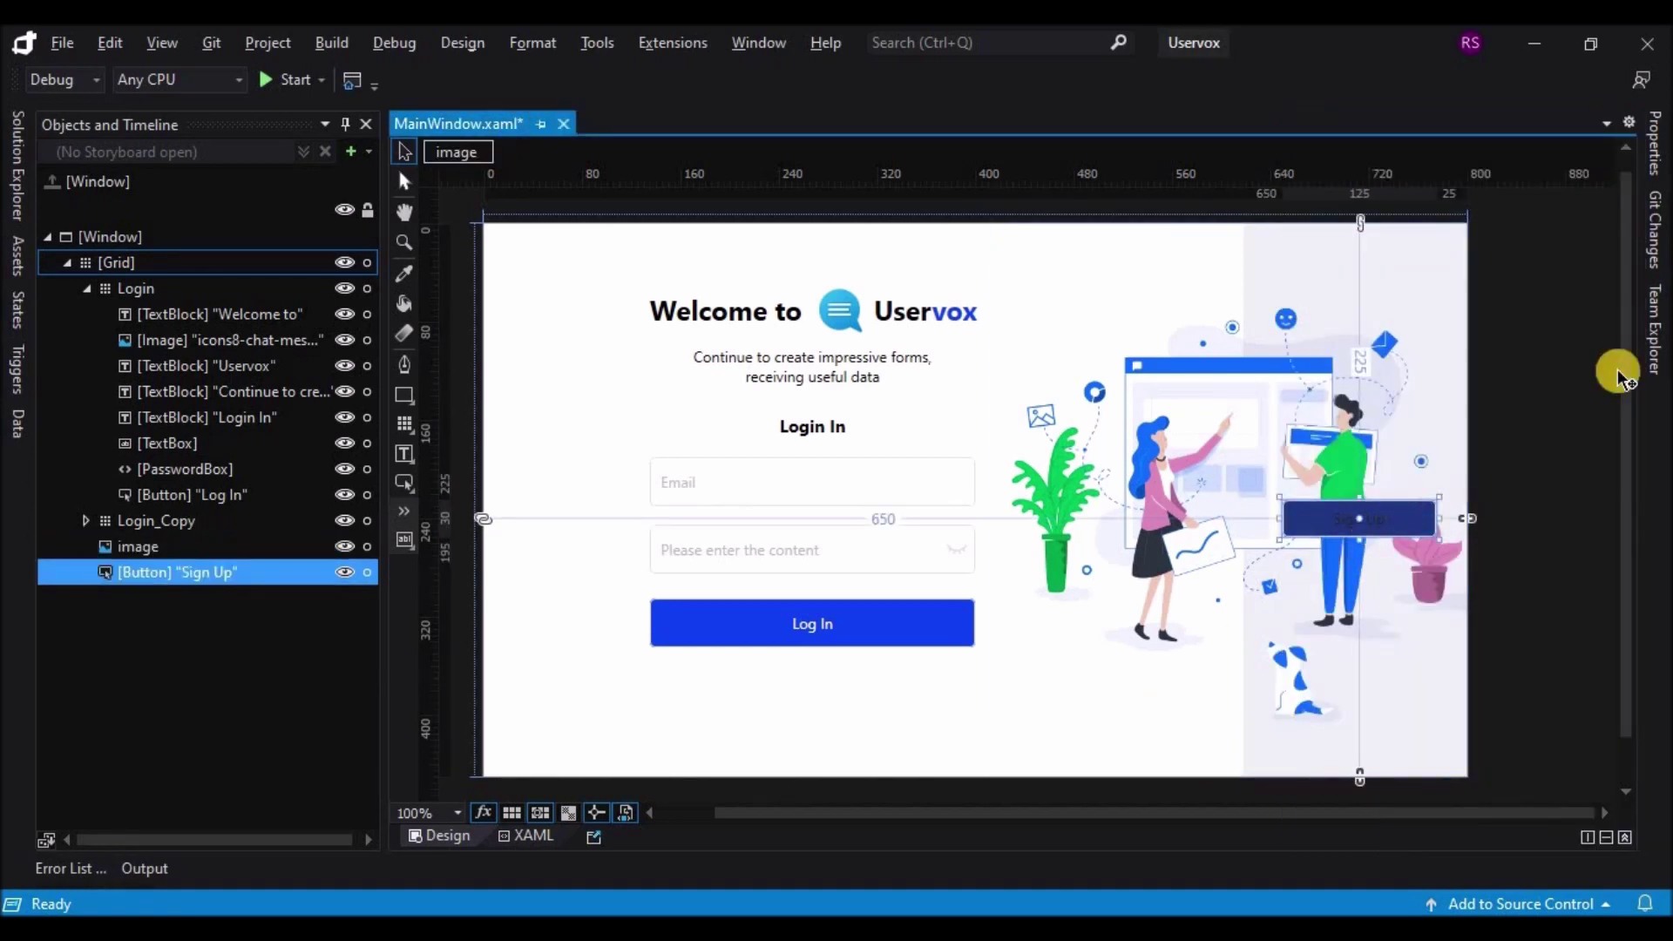
left_click(1654, 142)
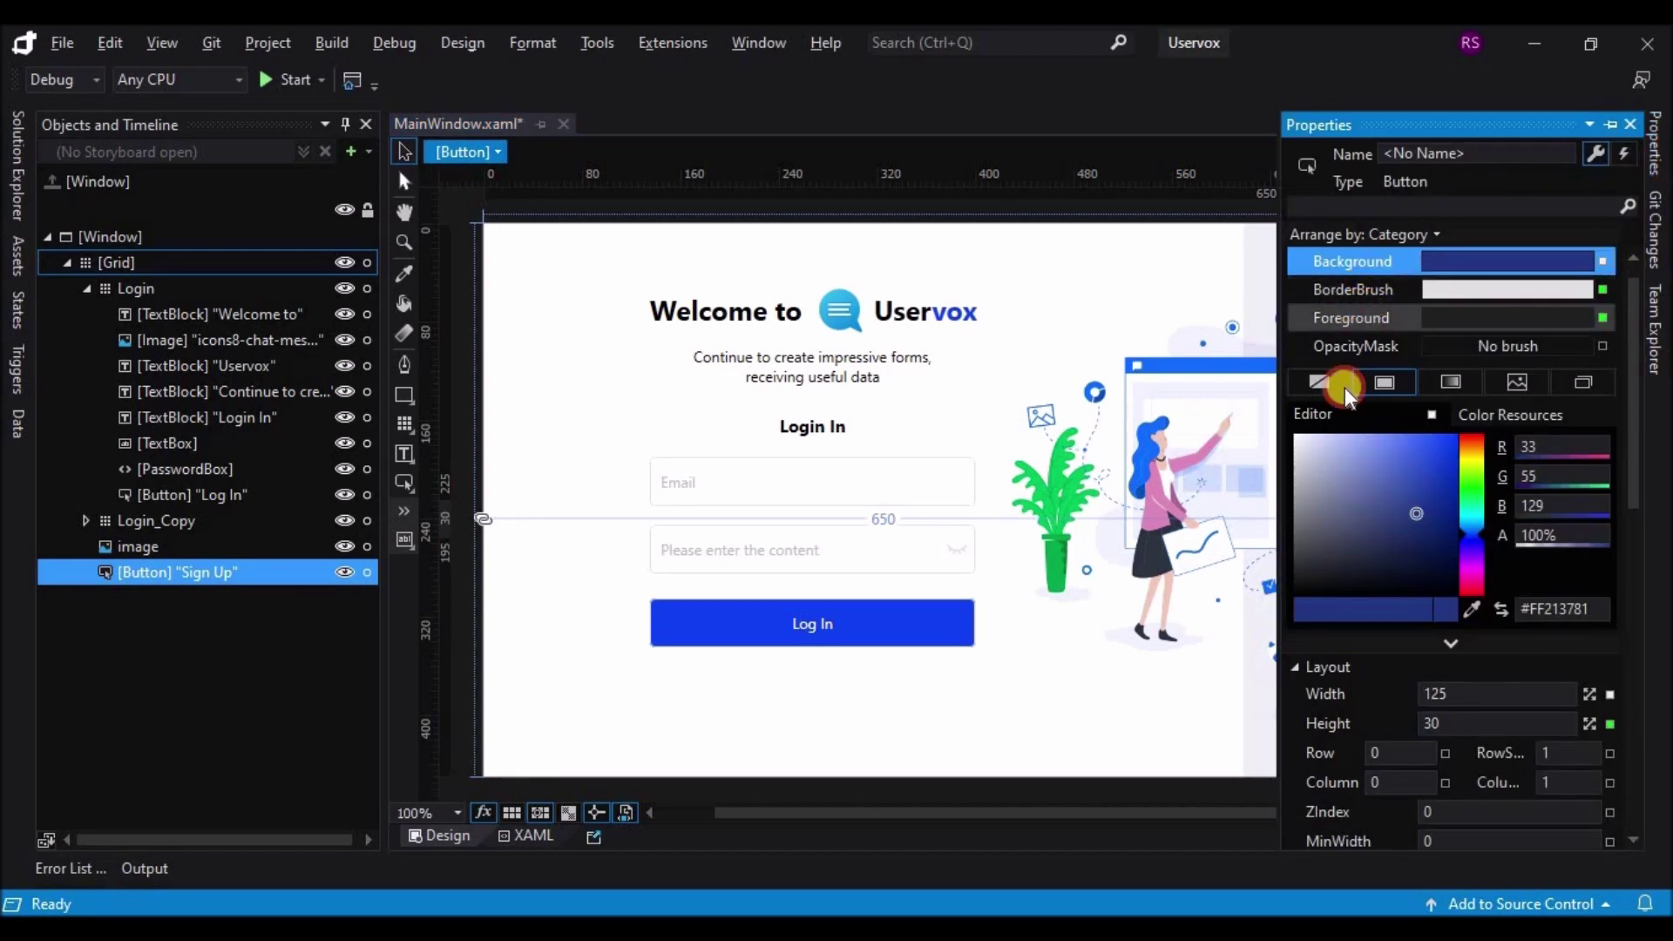
left_click(1299, 437)
left_click(1248, 446)
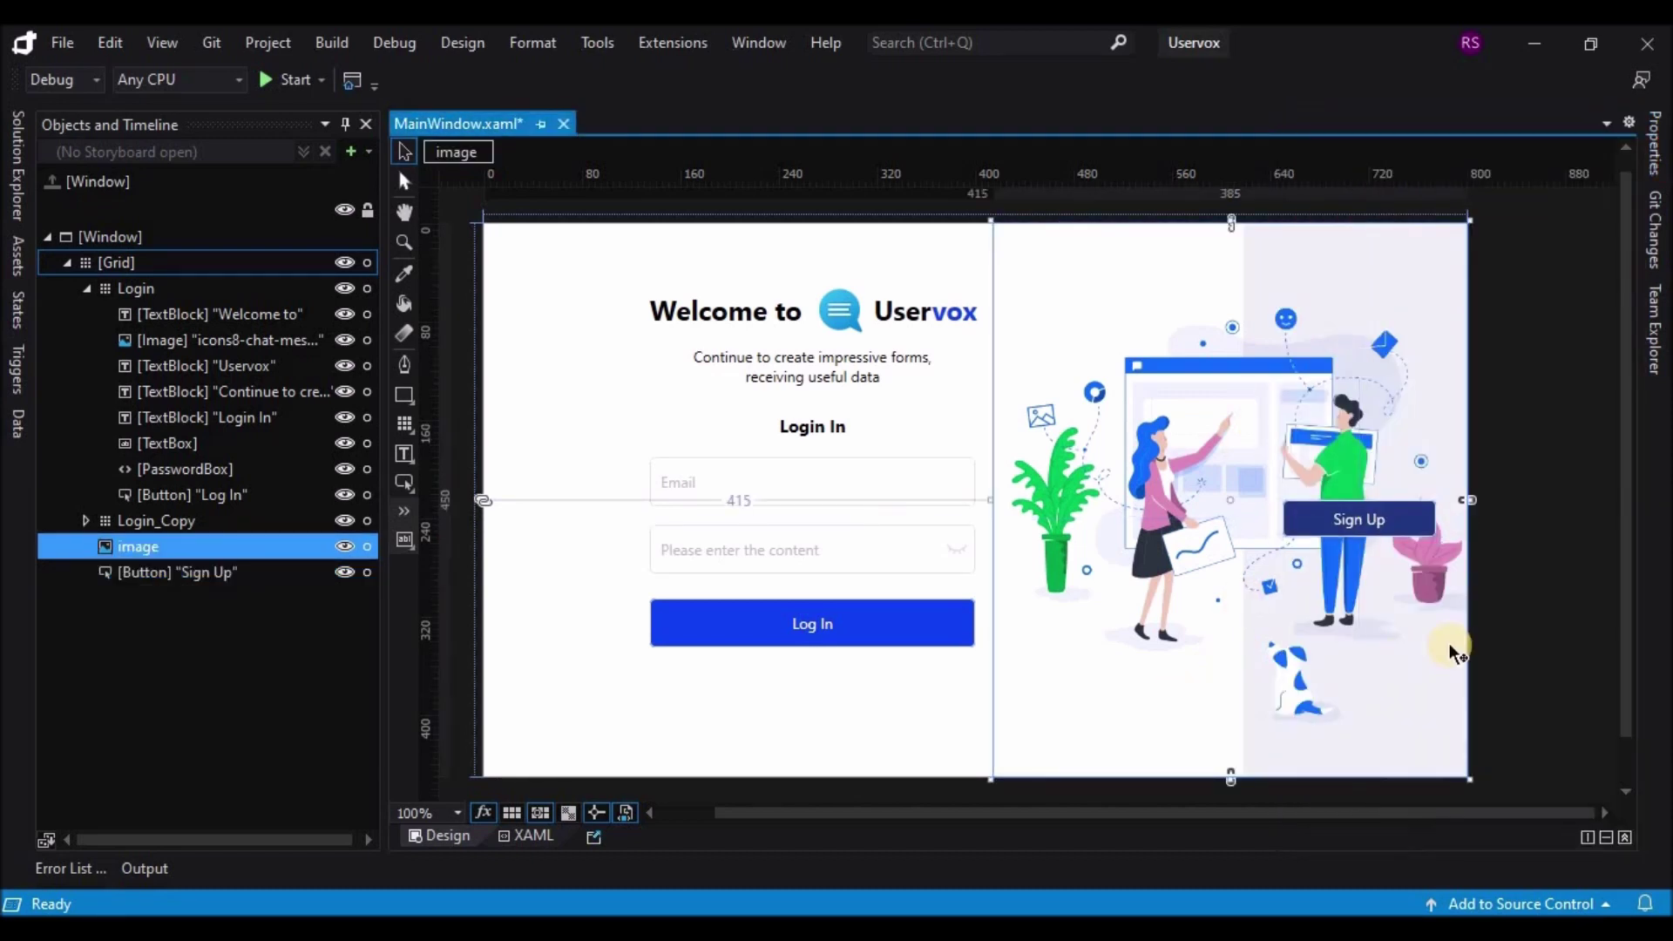
left_click(1529, 610)
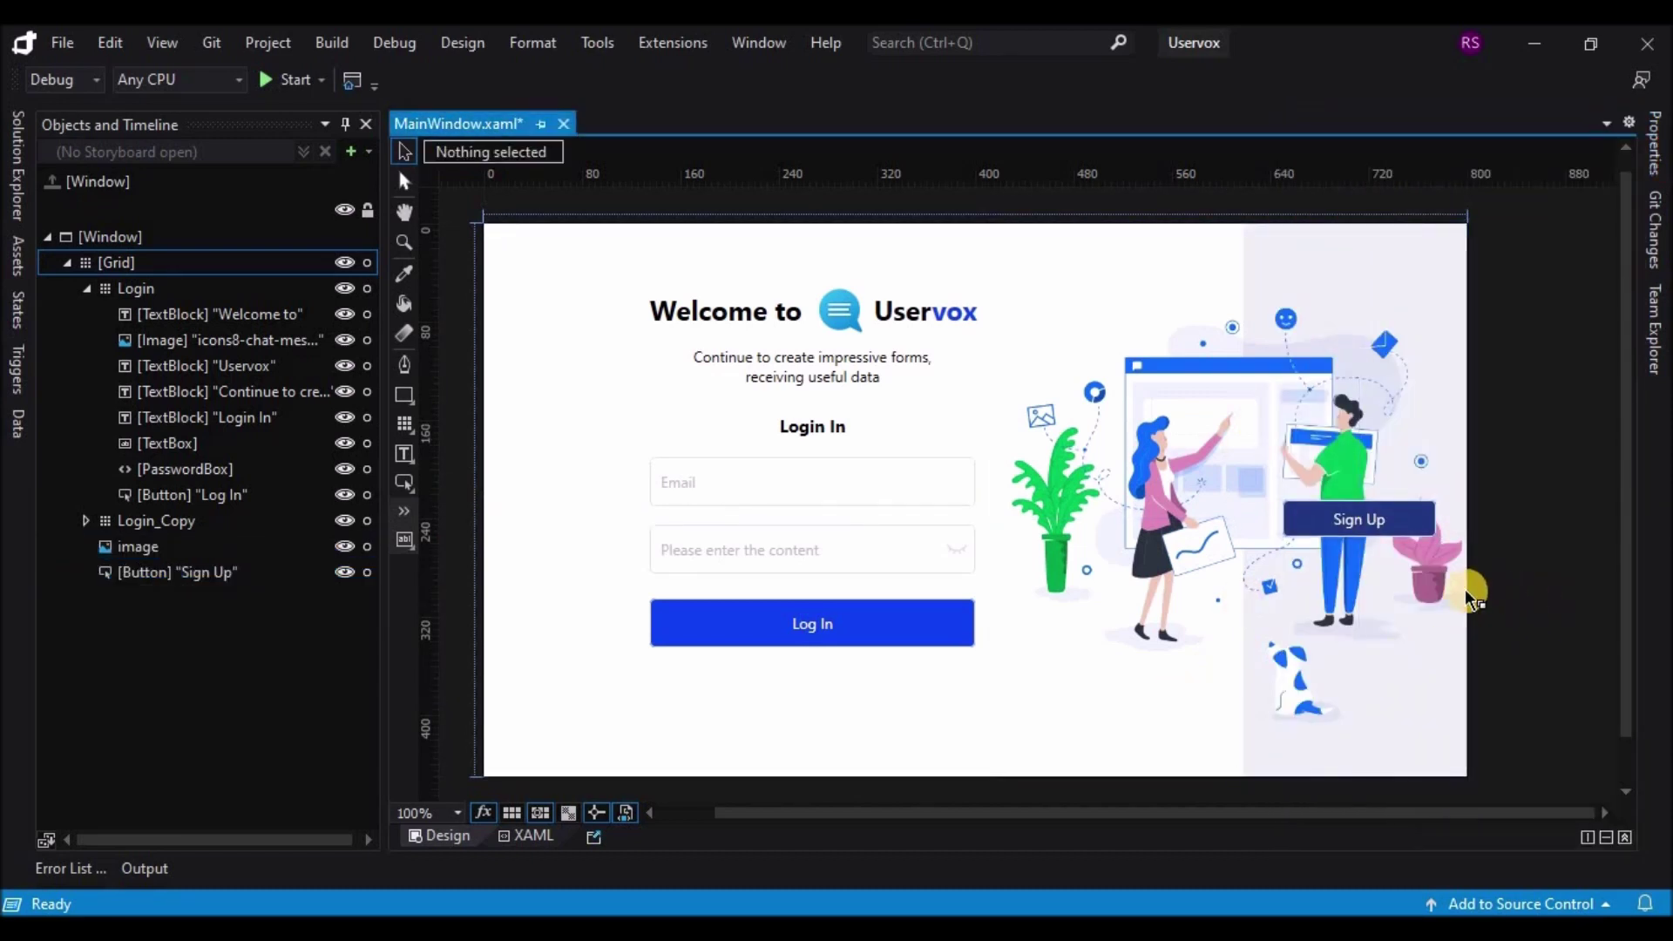
left_click(1383, 528)
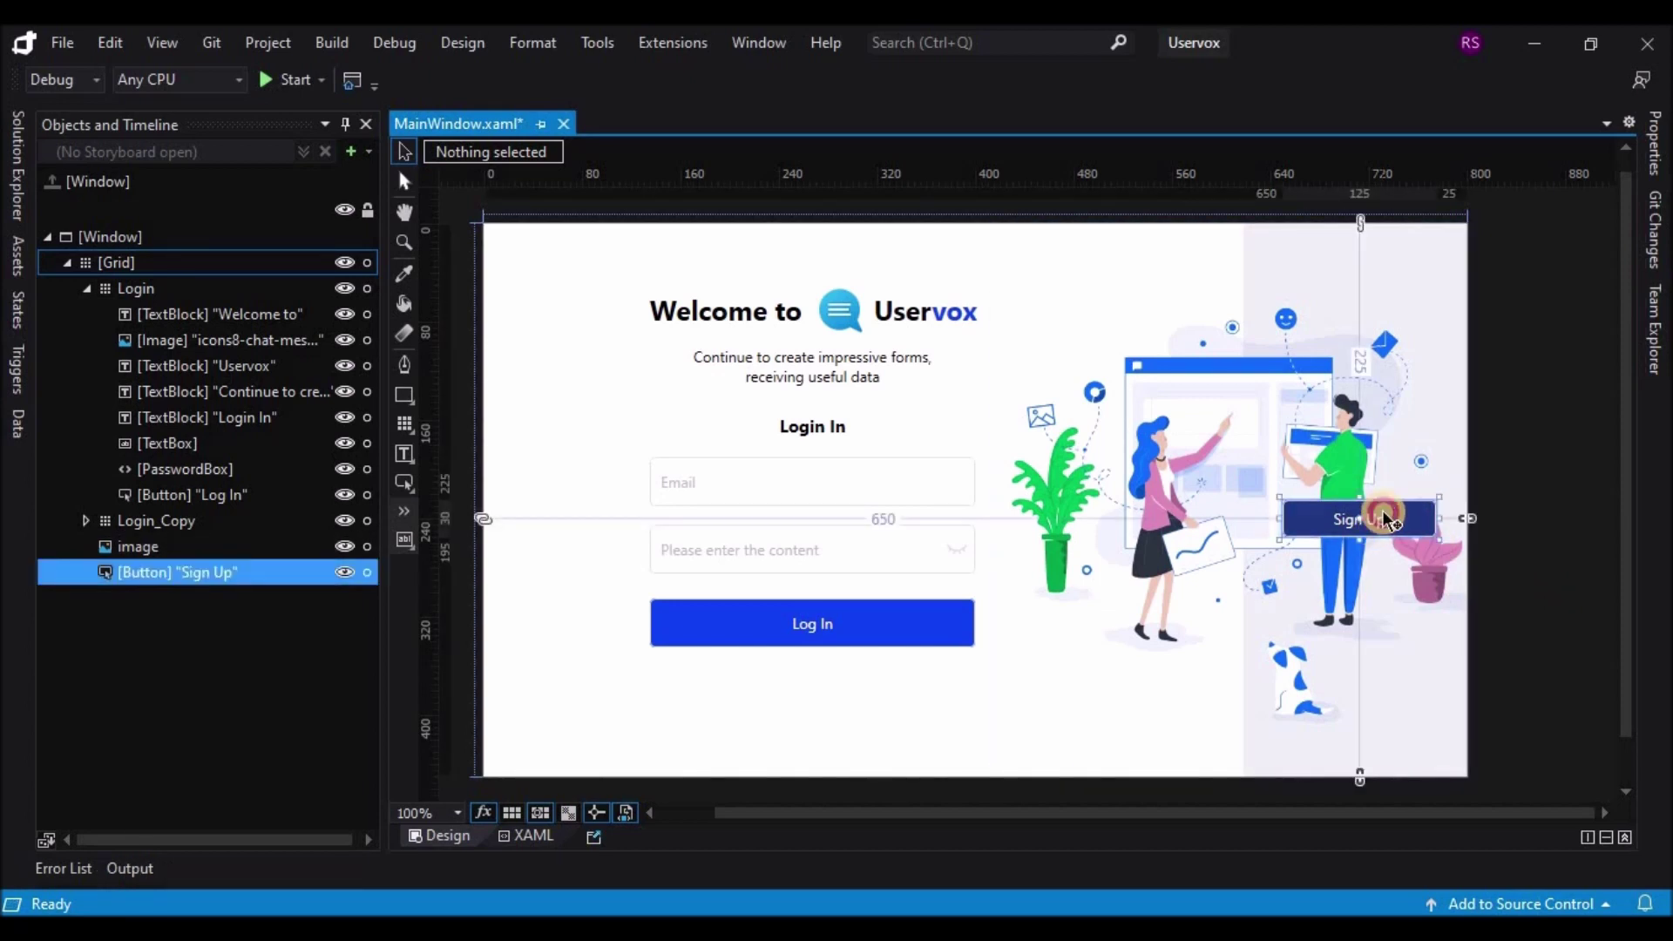
Step: Move the Sign Up button up, zero its left and top margins, and centre it vertically
left_click_drag(1383, 528, 1386, 509)
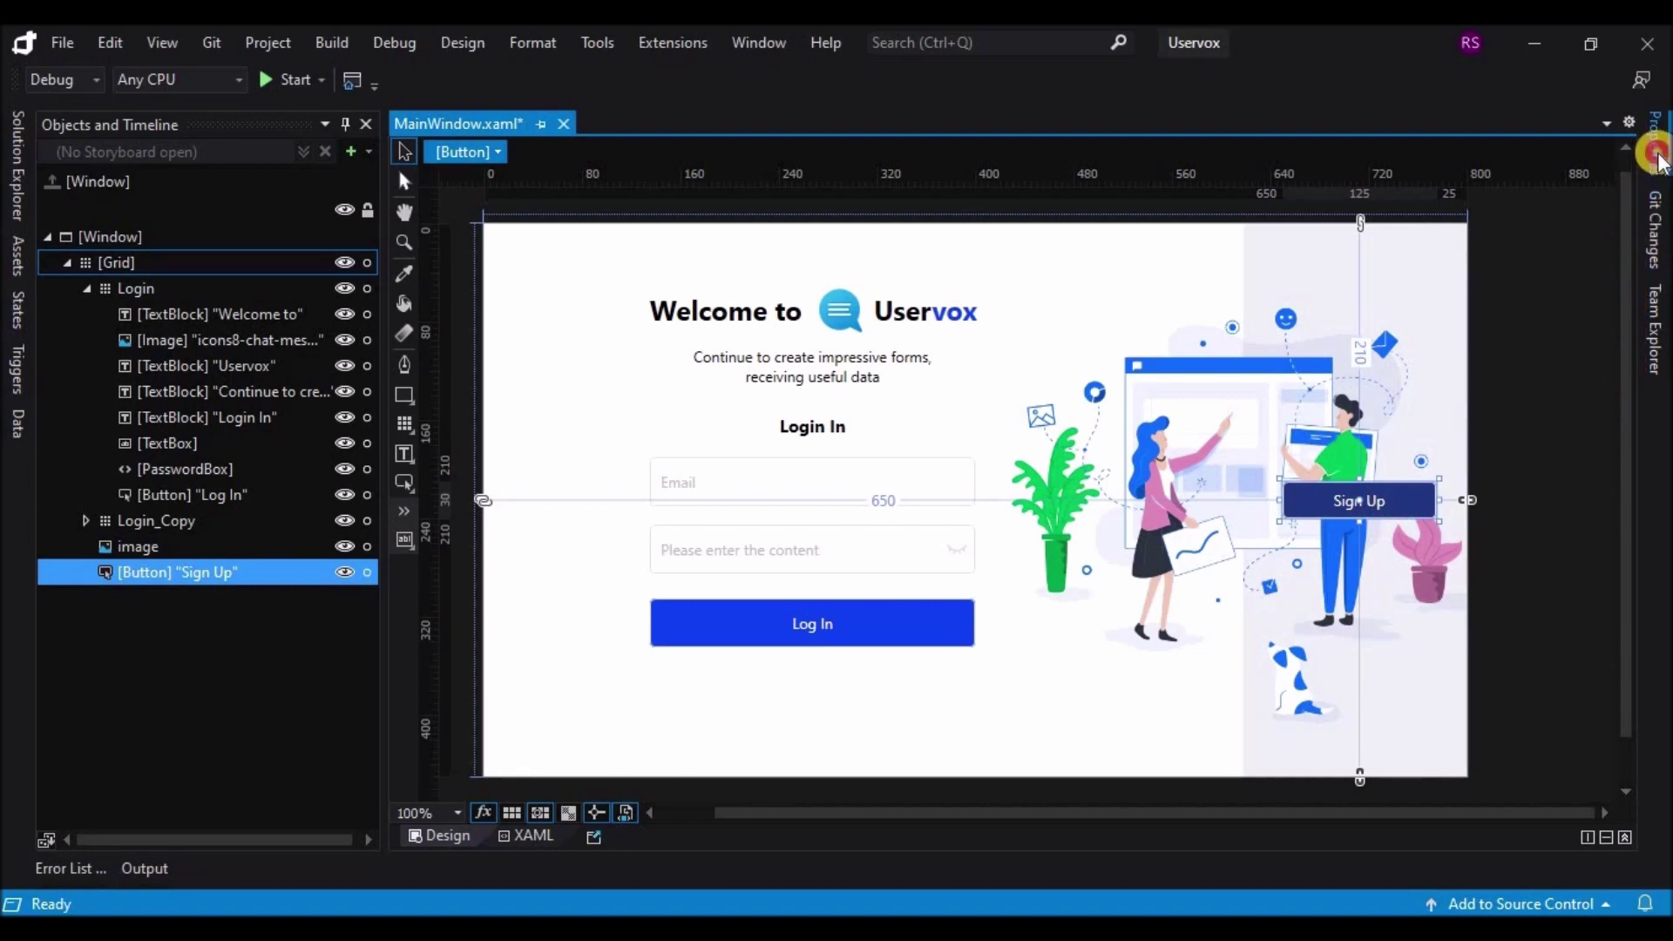
left_click(1650, 146)
scroll(1569, 654, "down", 4)
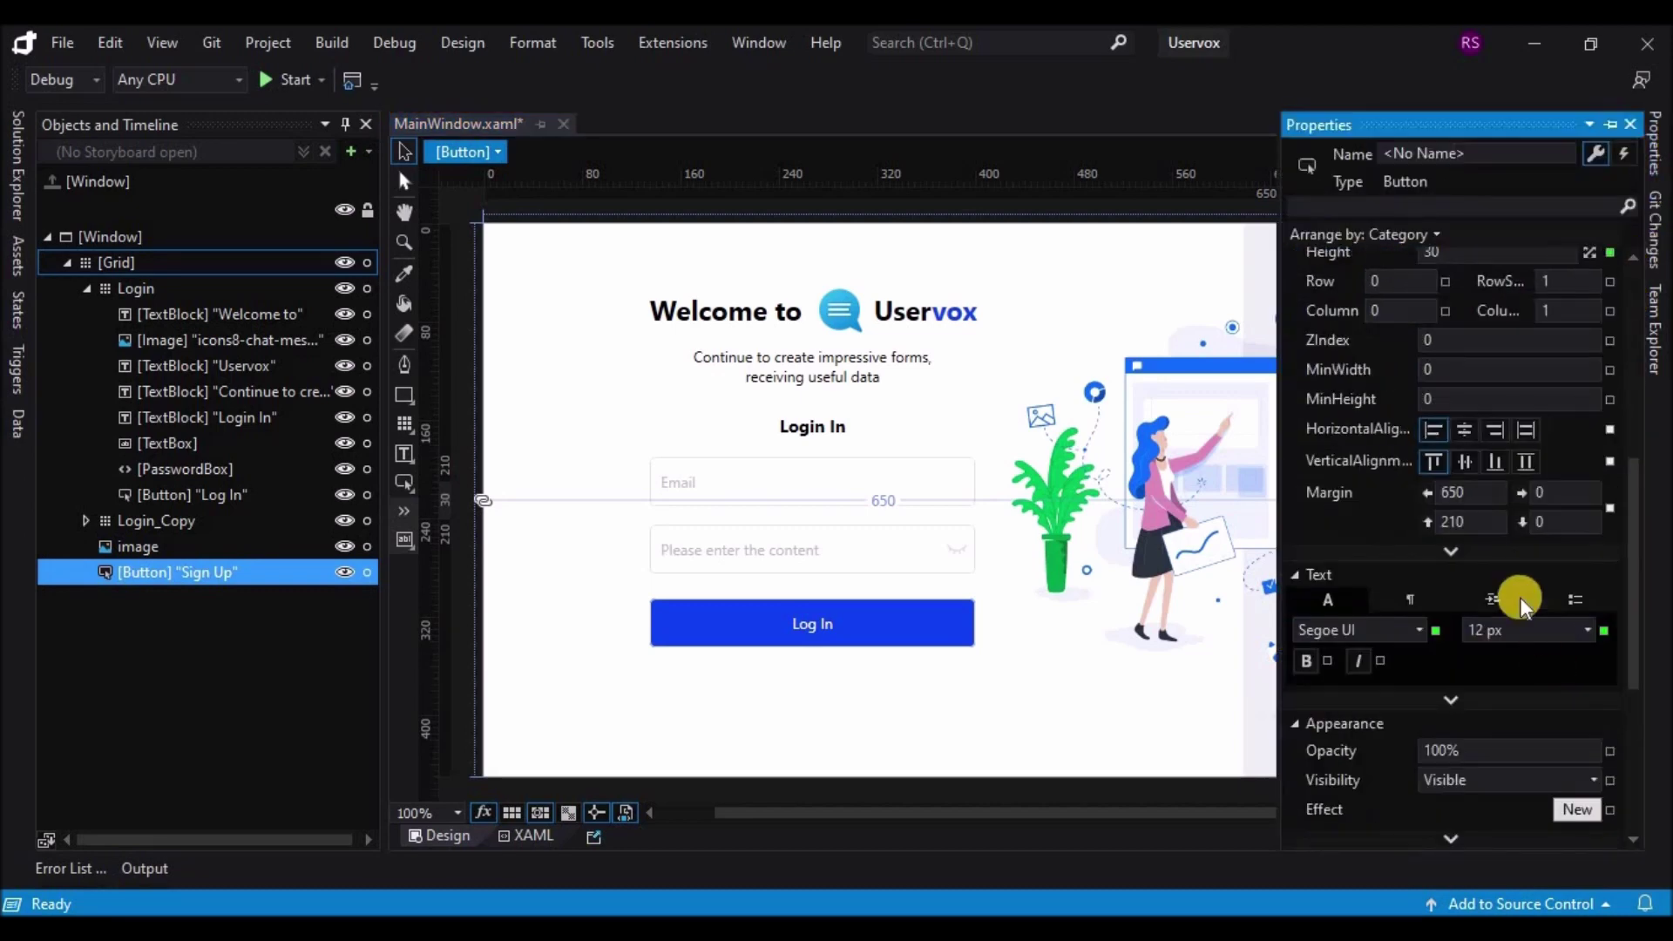
type("0")
left_click(1484, 521)
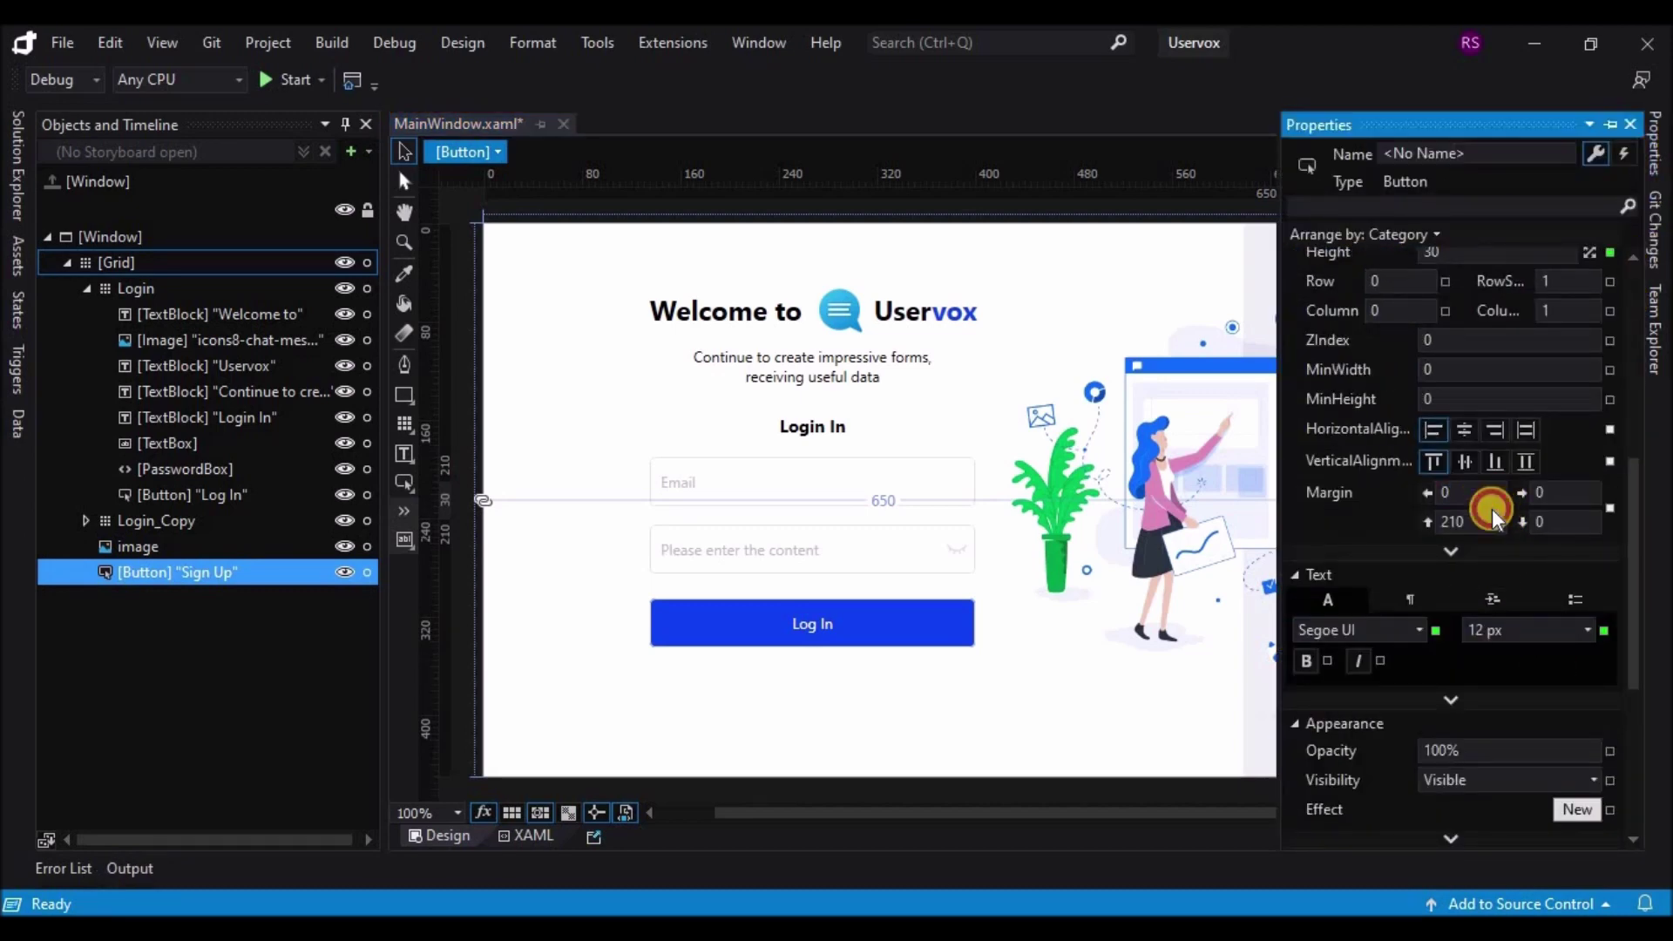
type("0")
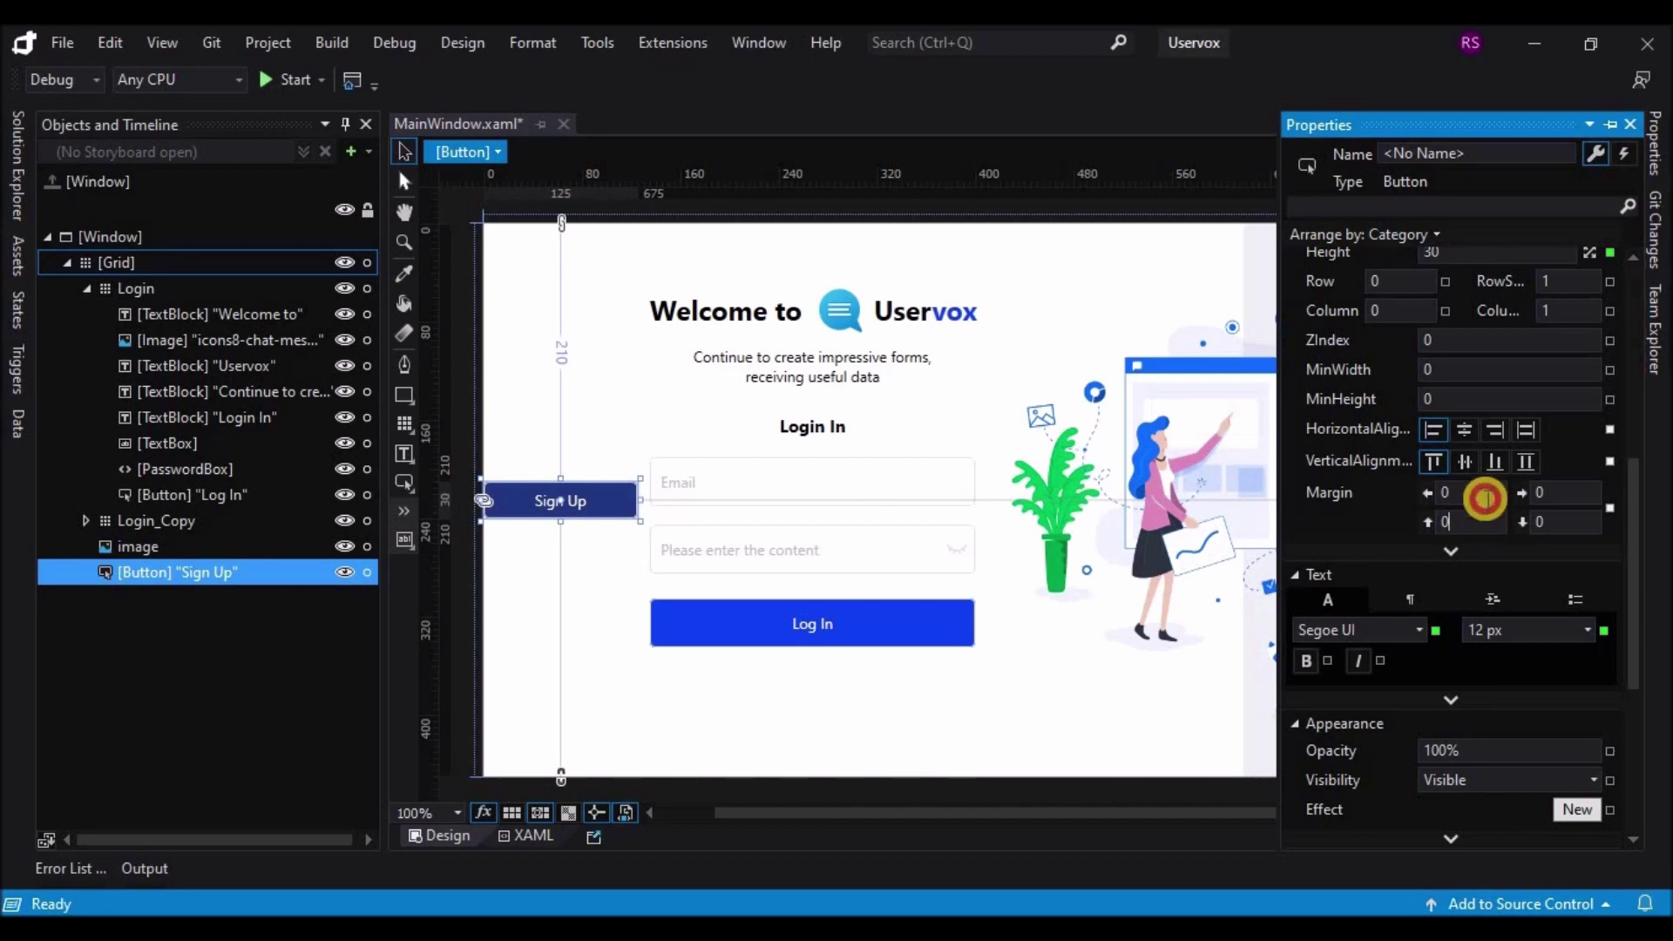
key("Return")
left_click(1468, 462)
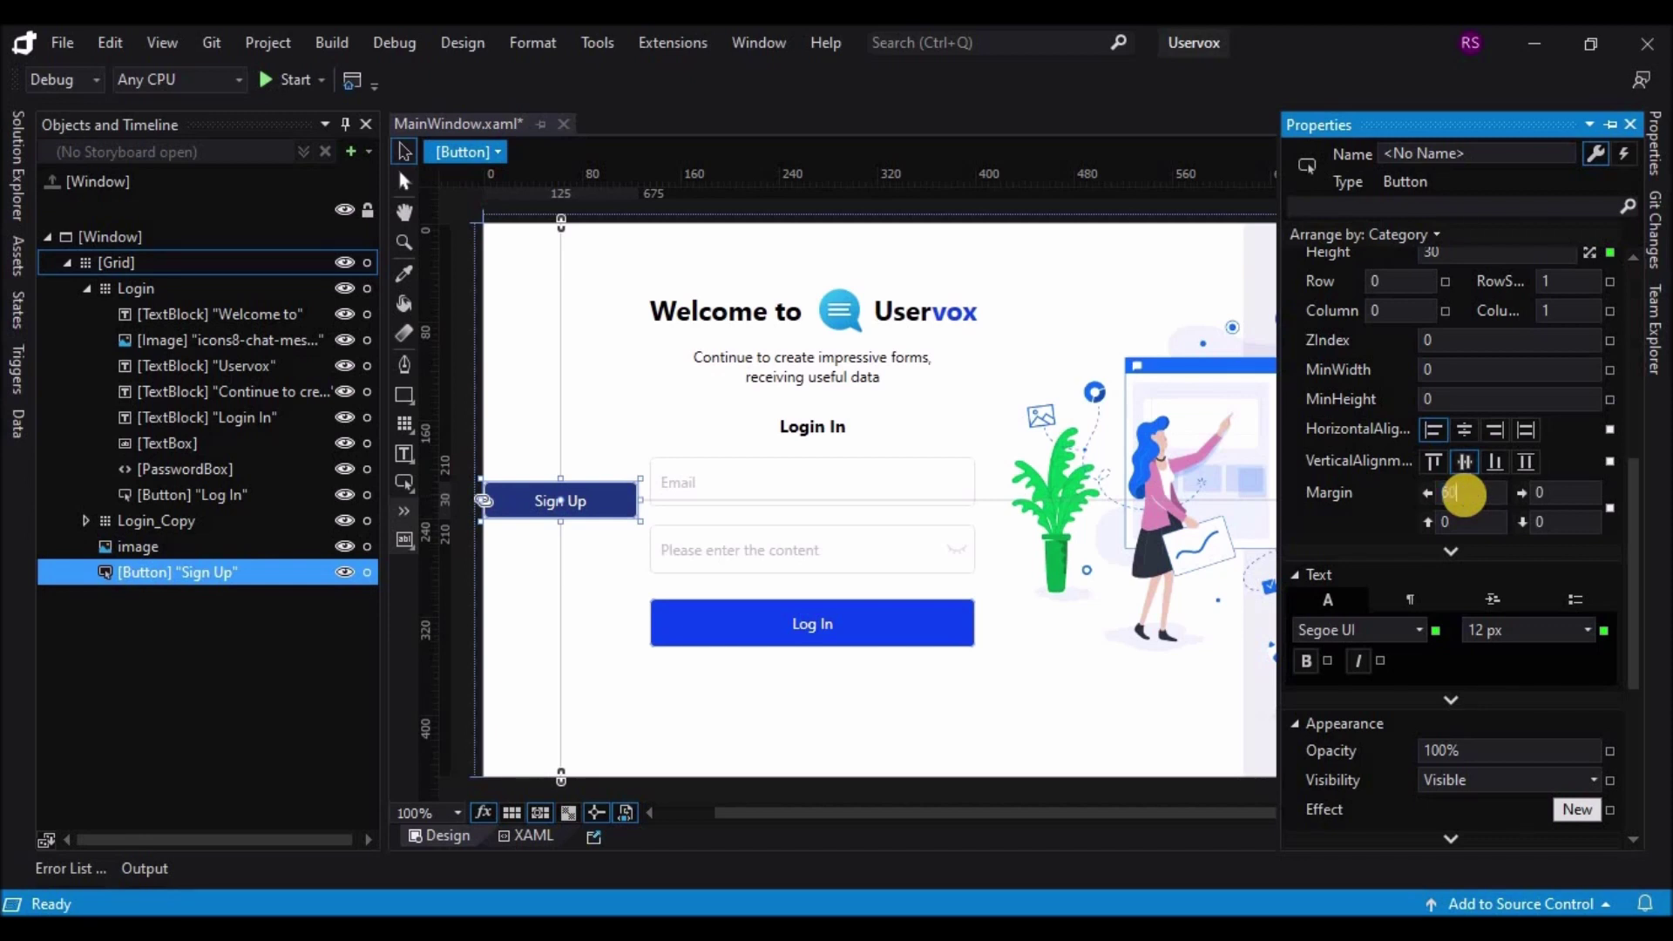
type("0")
key("Return")
left_click(1172, 620)
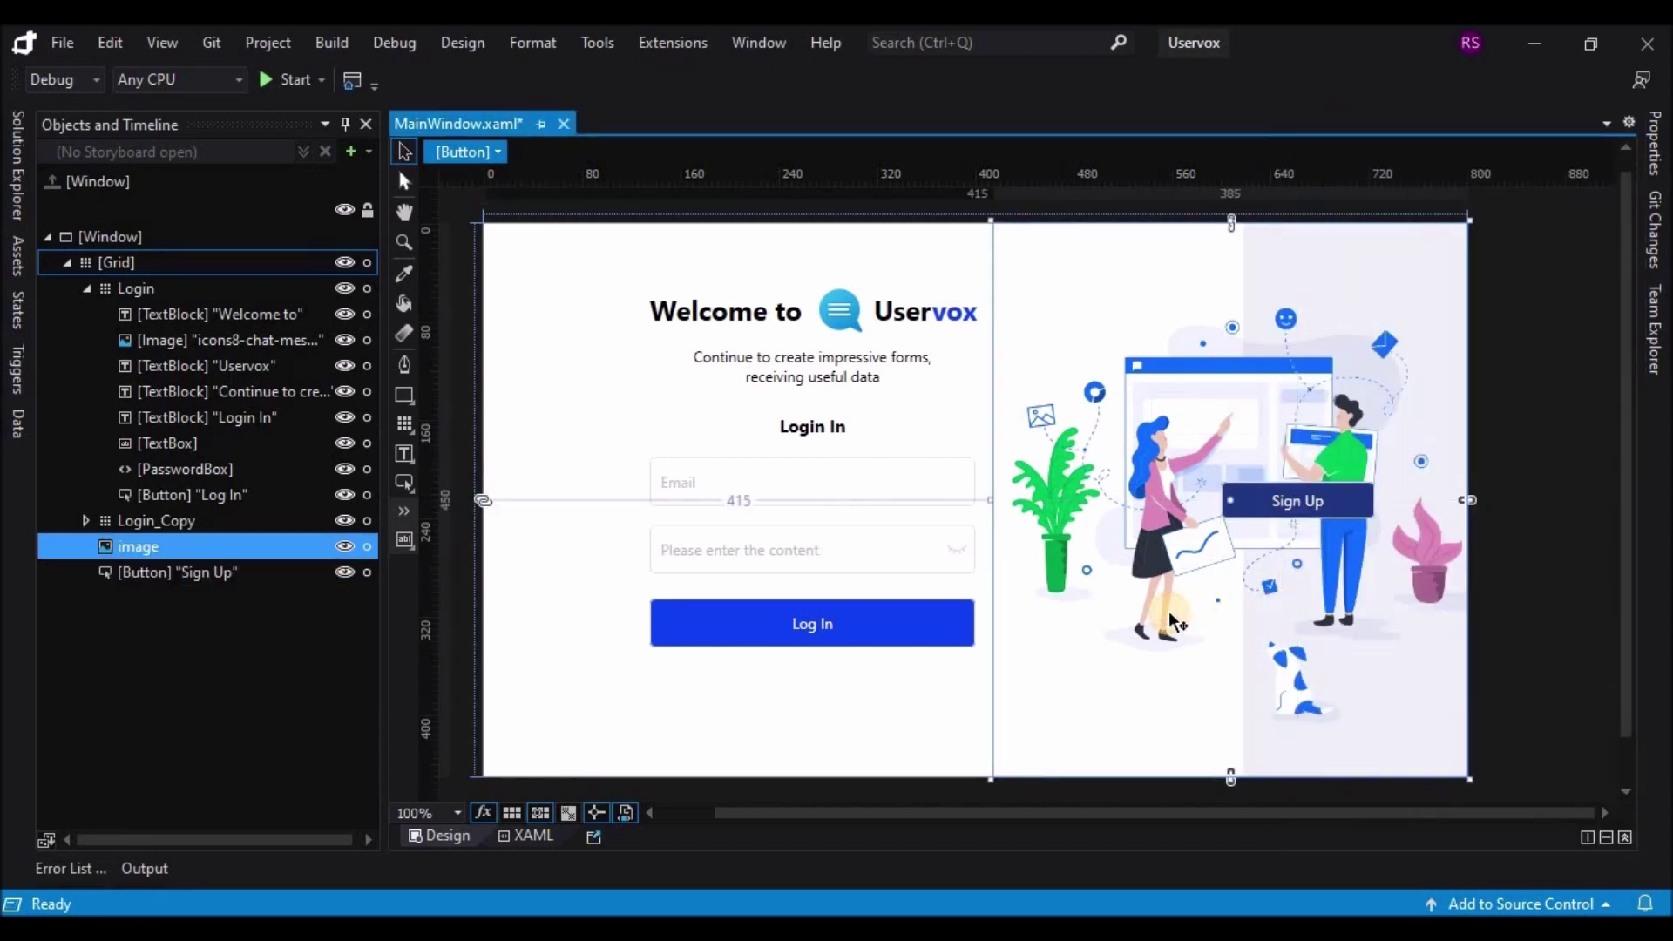
Step: Nudge the Sign Up button a few pixels right, beside the standing man
left_click(1333, 508)
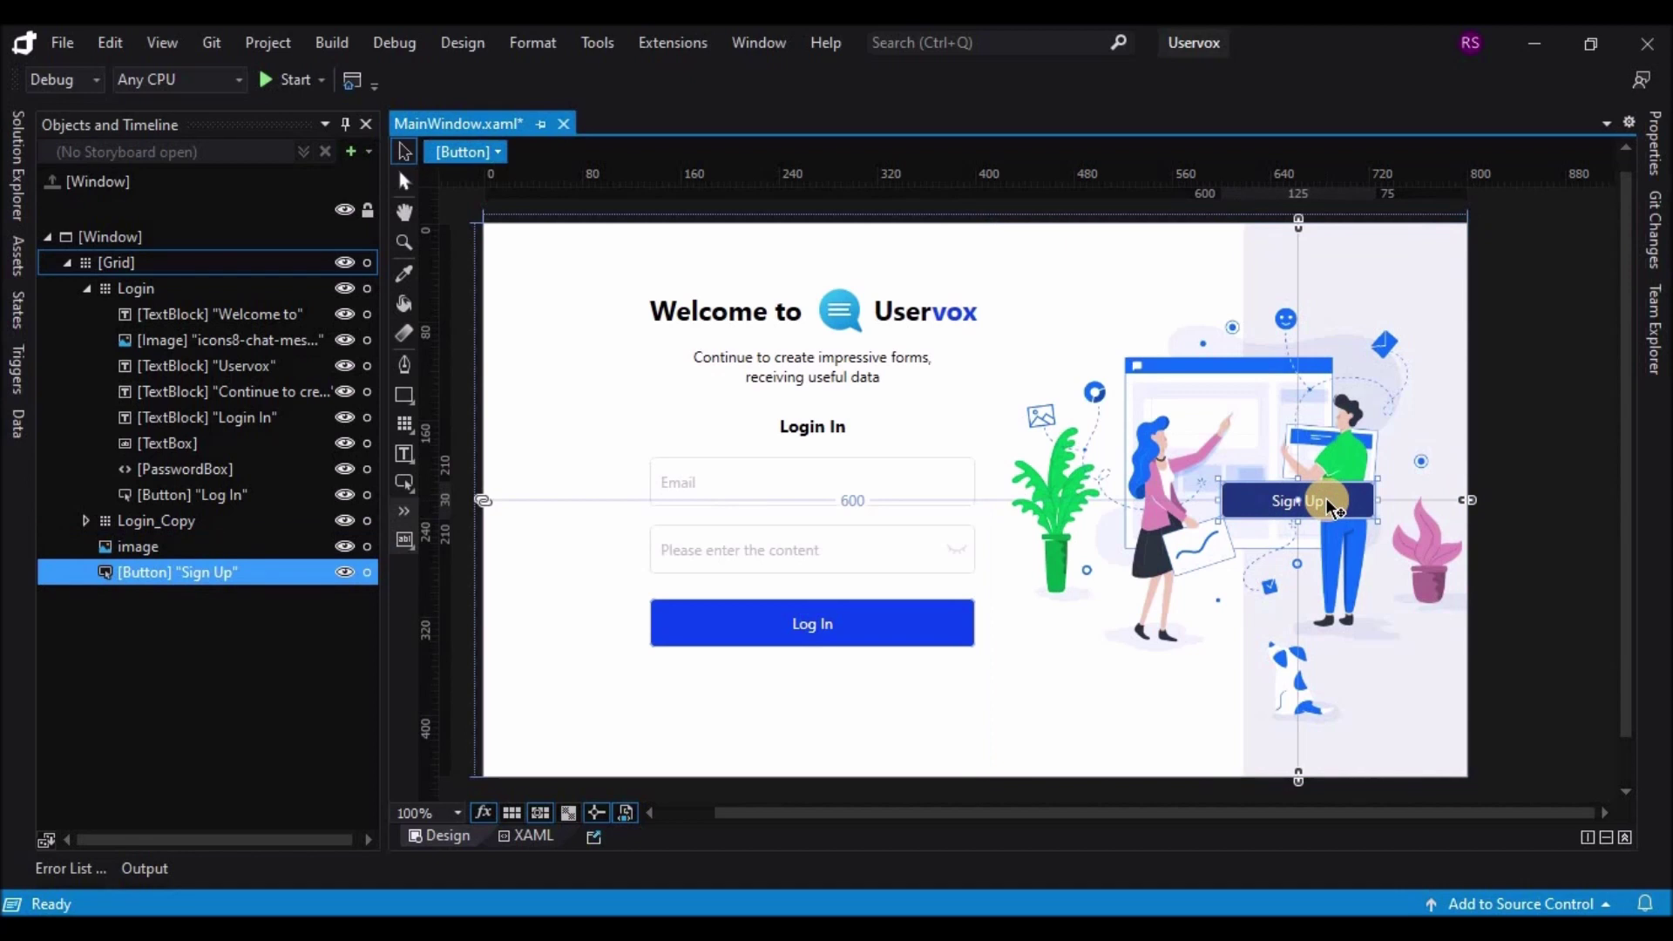
key("Right")
key("Right")
key("Right")
key("Right")
key("Right")
key("Right")
key("Right")
key("Right")
key("Right")
key("Right")
key("Right")
key("Right")
key("Right")
key("Right")
key("Right")
key("Right")
key("Right")
key("Right")
key("Right")
key("Right")
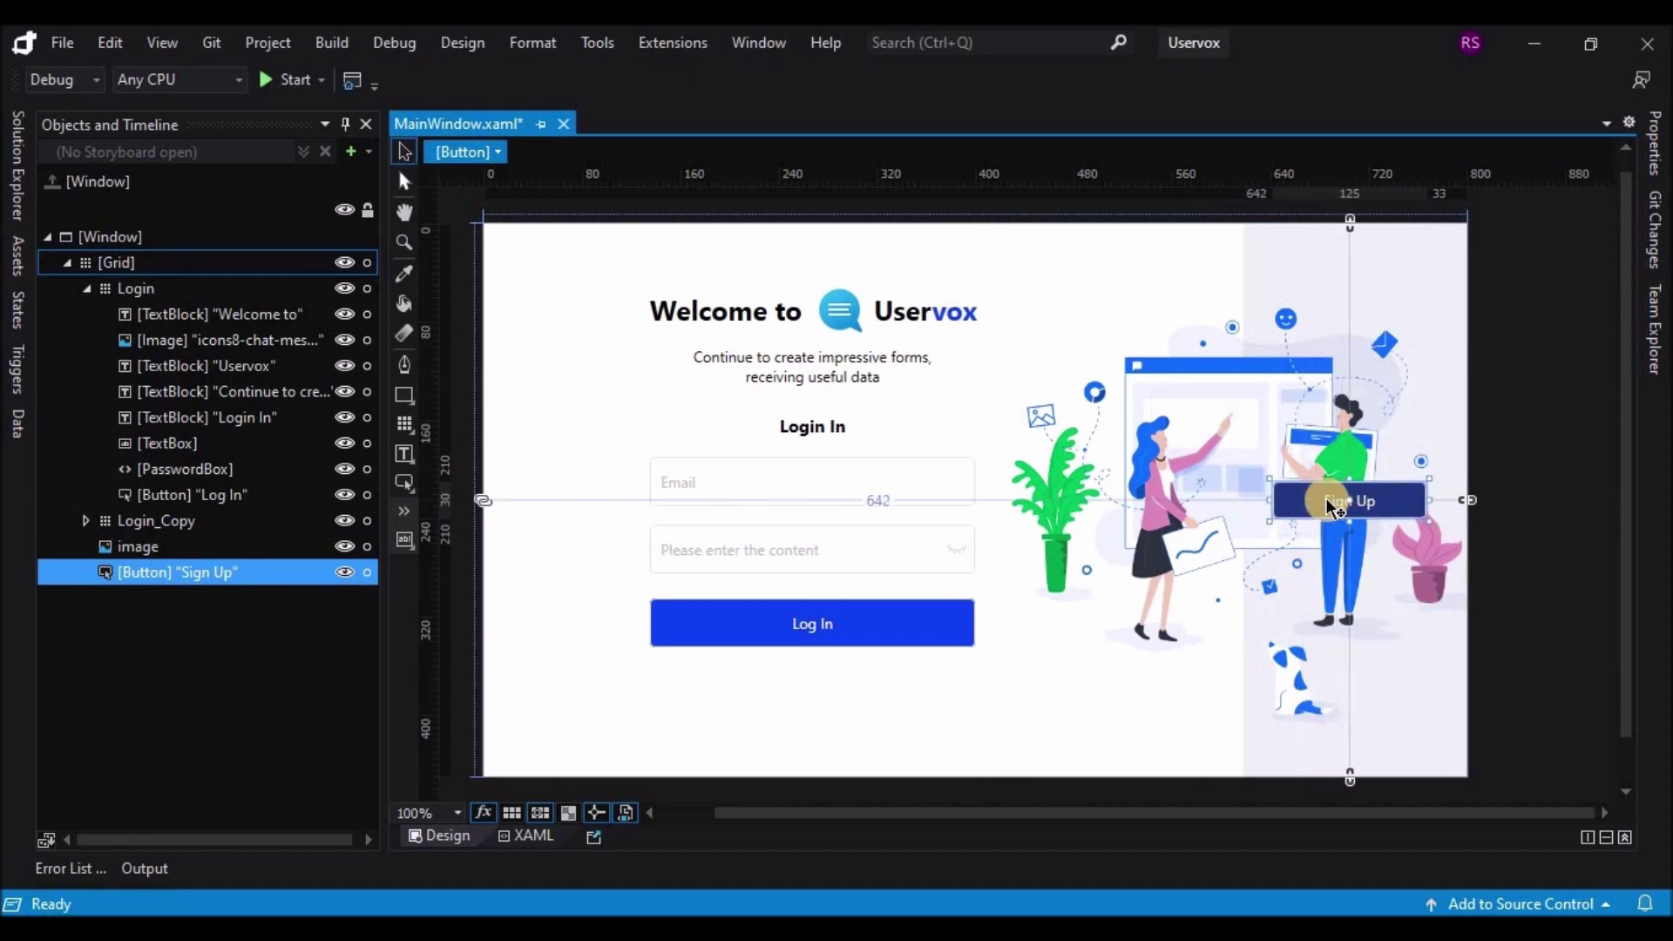
key("Right")
key("Right")
key("Right")
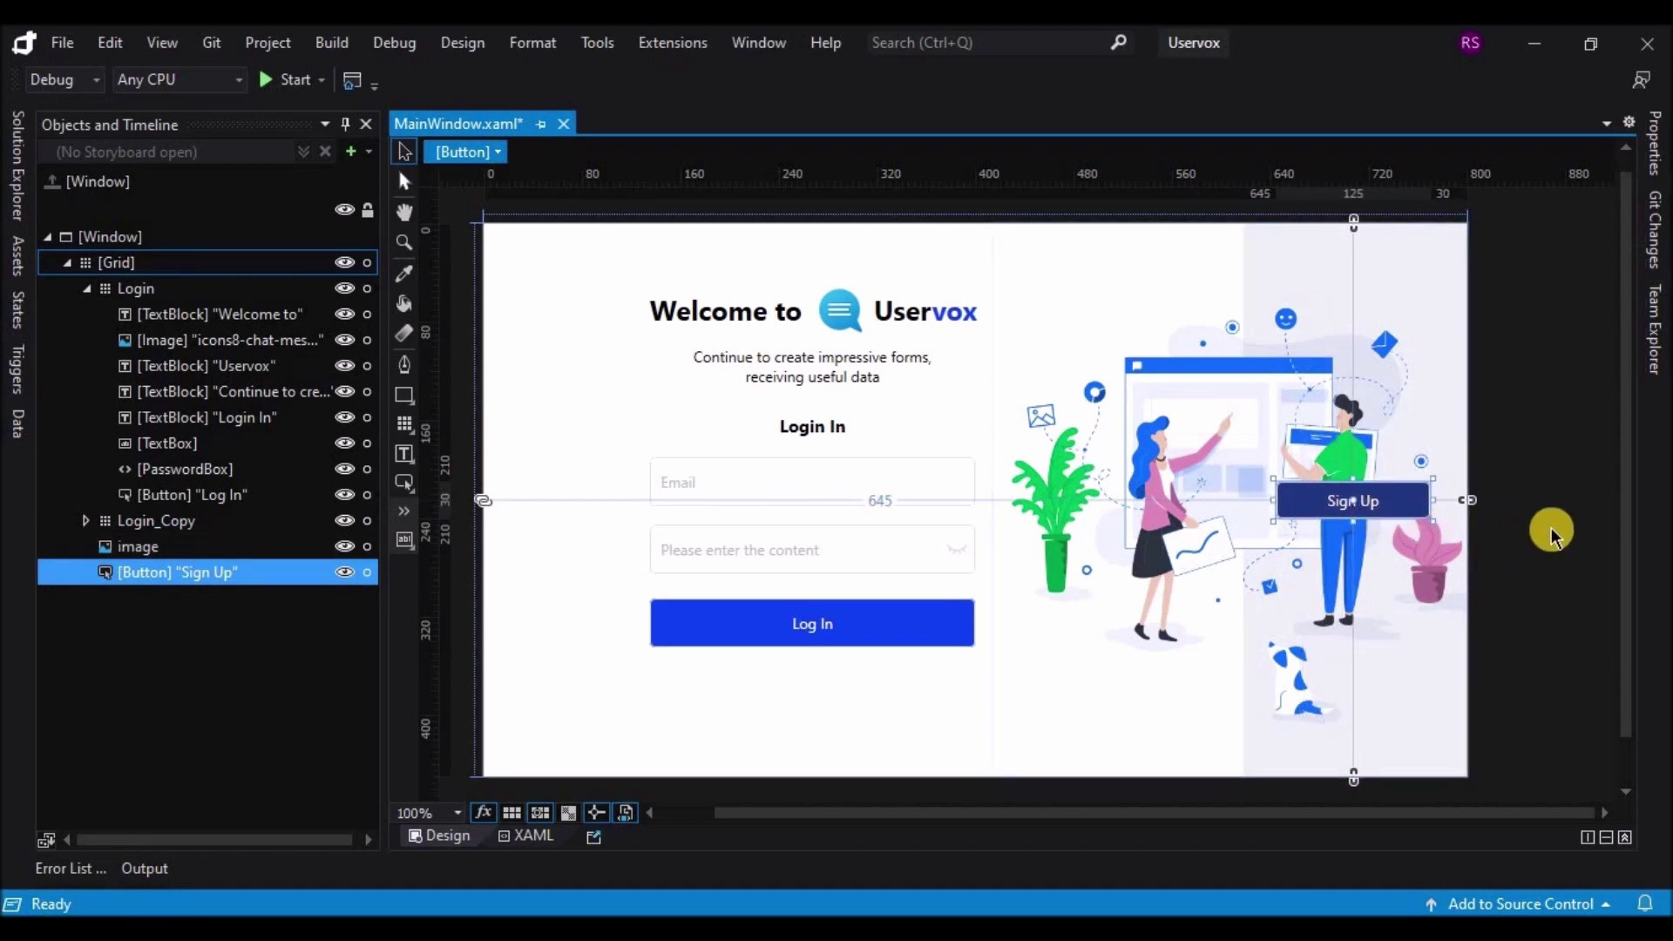
left_click(1553, 534)
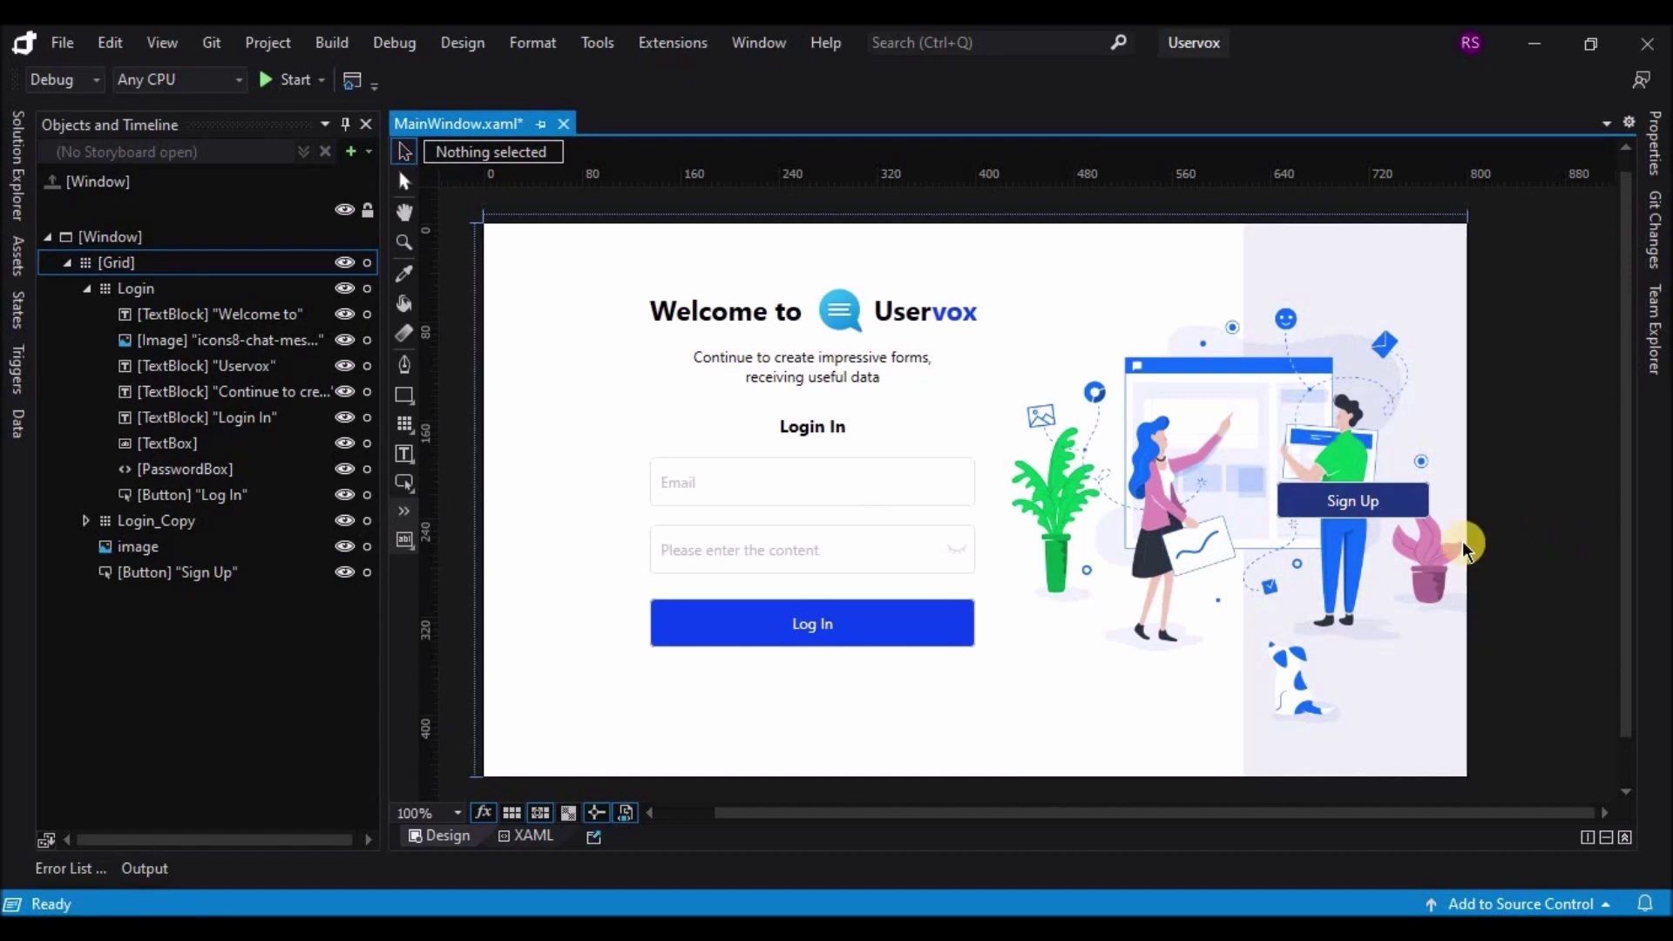
Step: Duplicate the Sign Up button with Ctrl+C and Ctrl+V
left_click(202, 574)
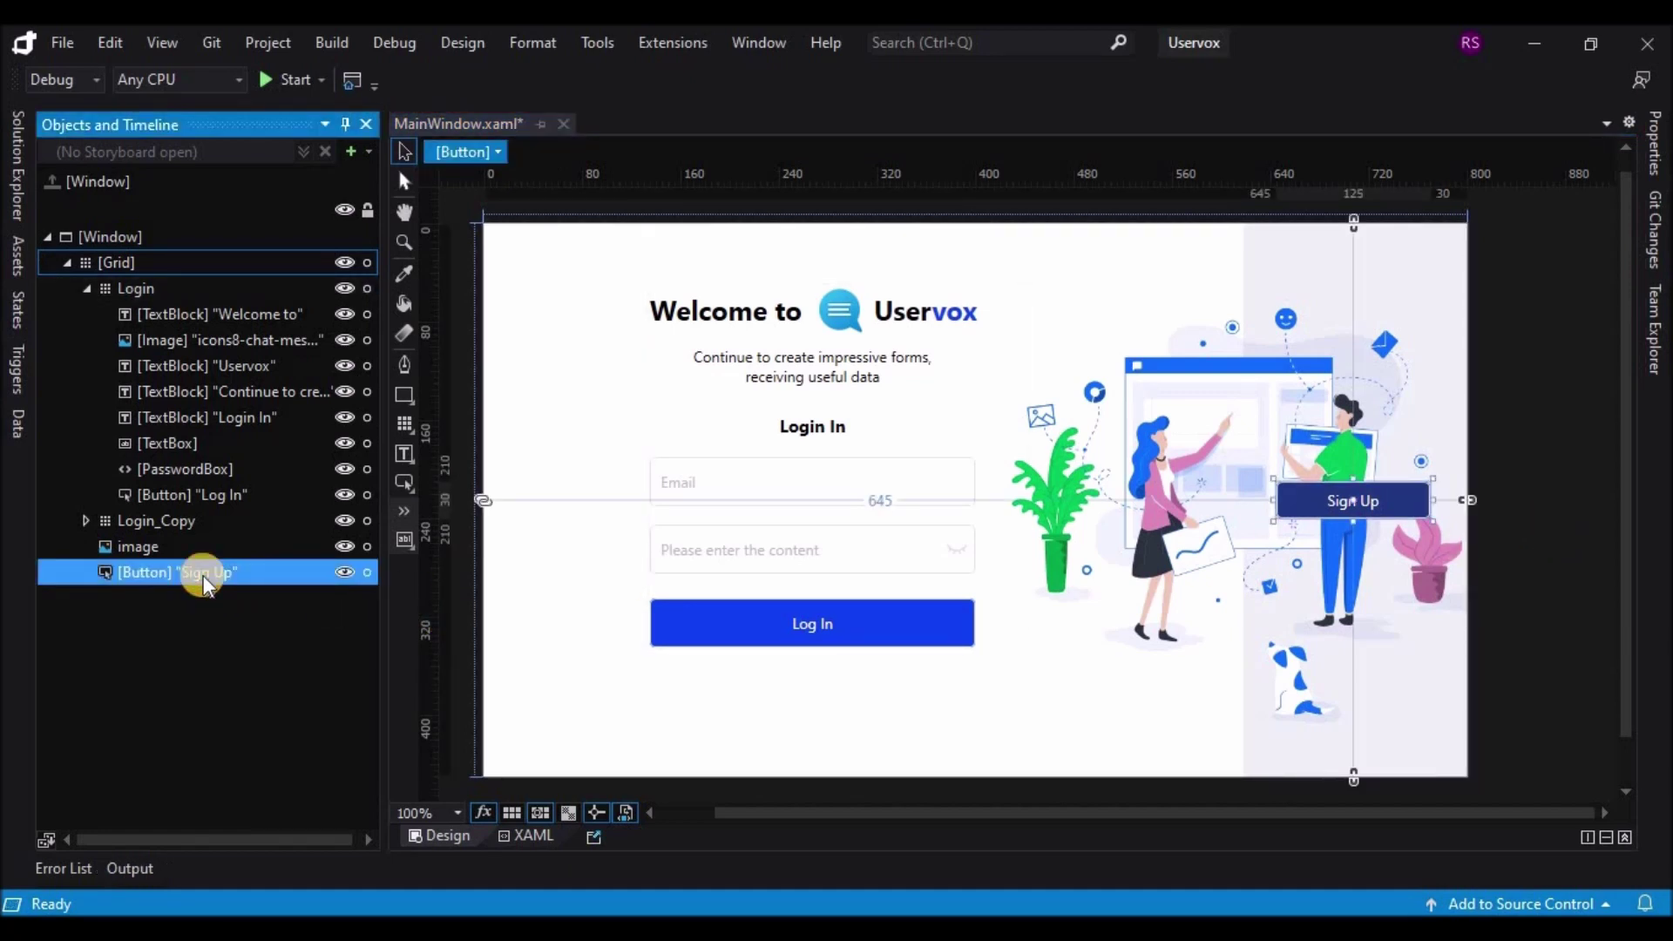
key("ctrl+c")
key("ctrl+v")
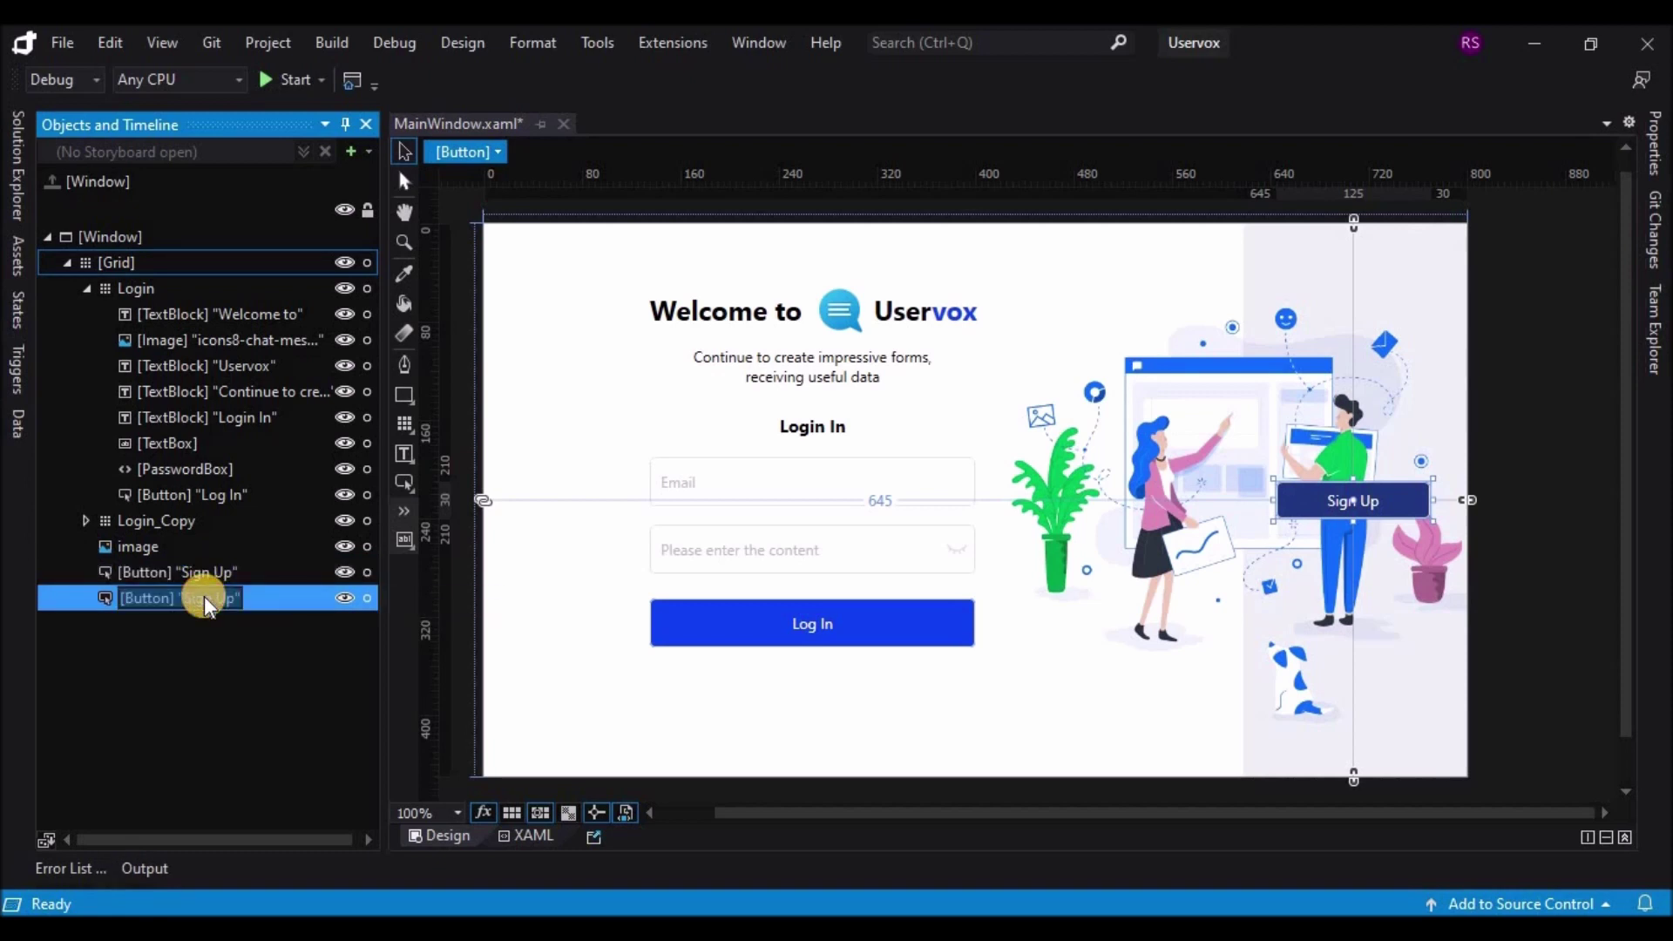
left_click(1628, 179)
scroll(1556, 719, "down", 3)
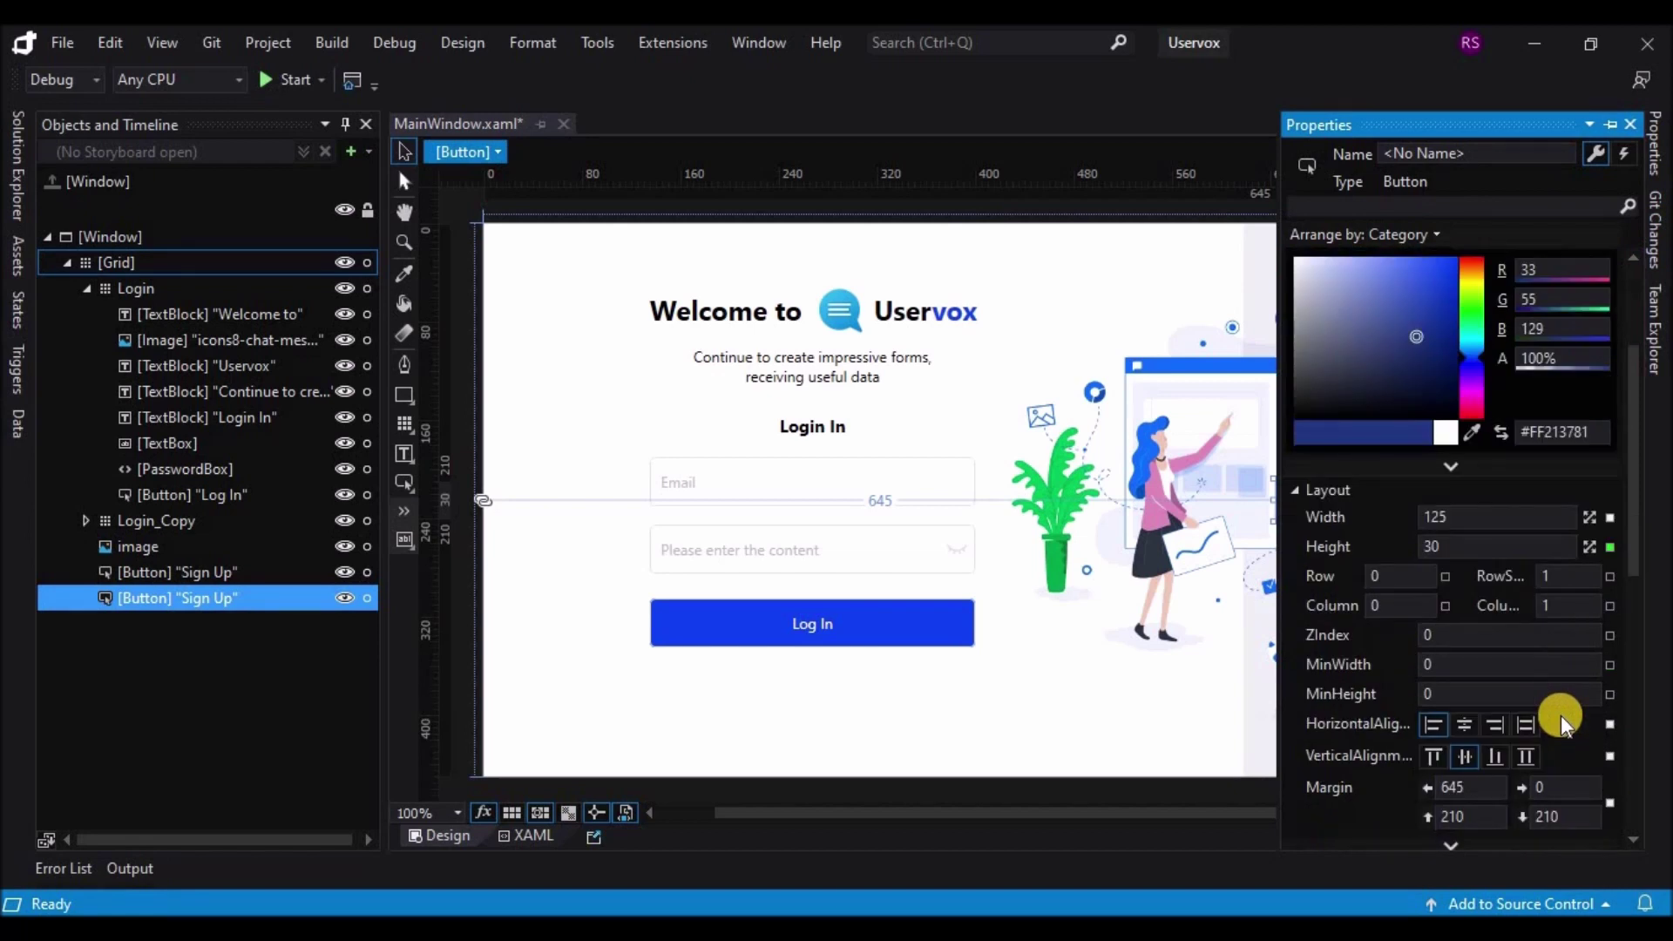
scroll(1560, 722, "down", 2)
Step: Set the duplicate's margins to left 10, top 20 and bottom 0
left_click(1480, 613)
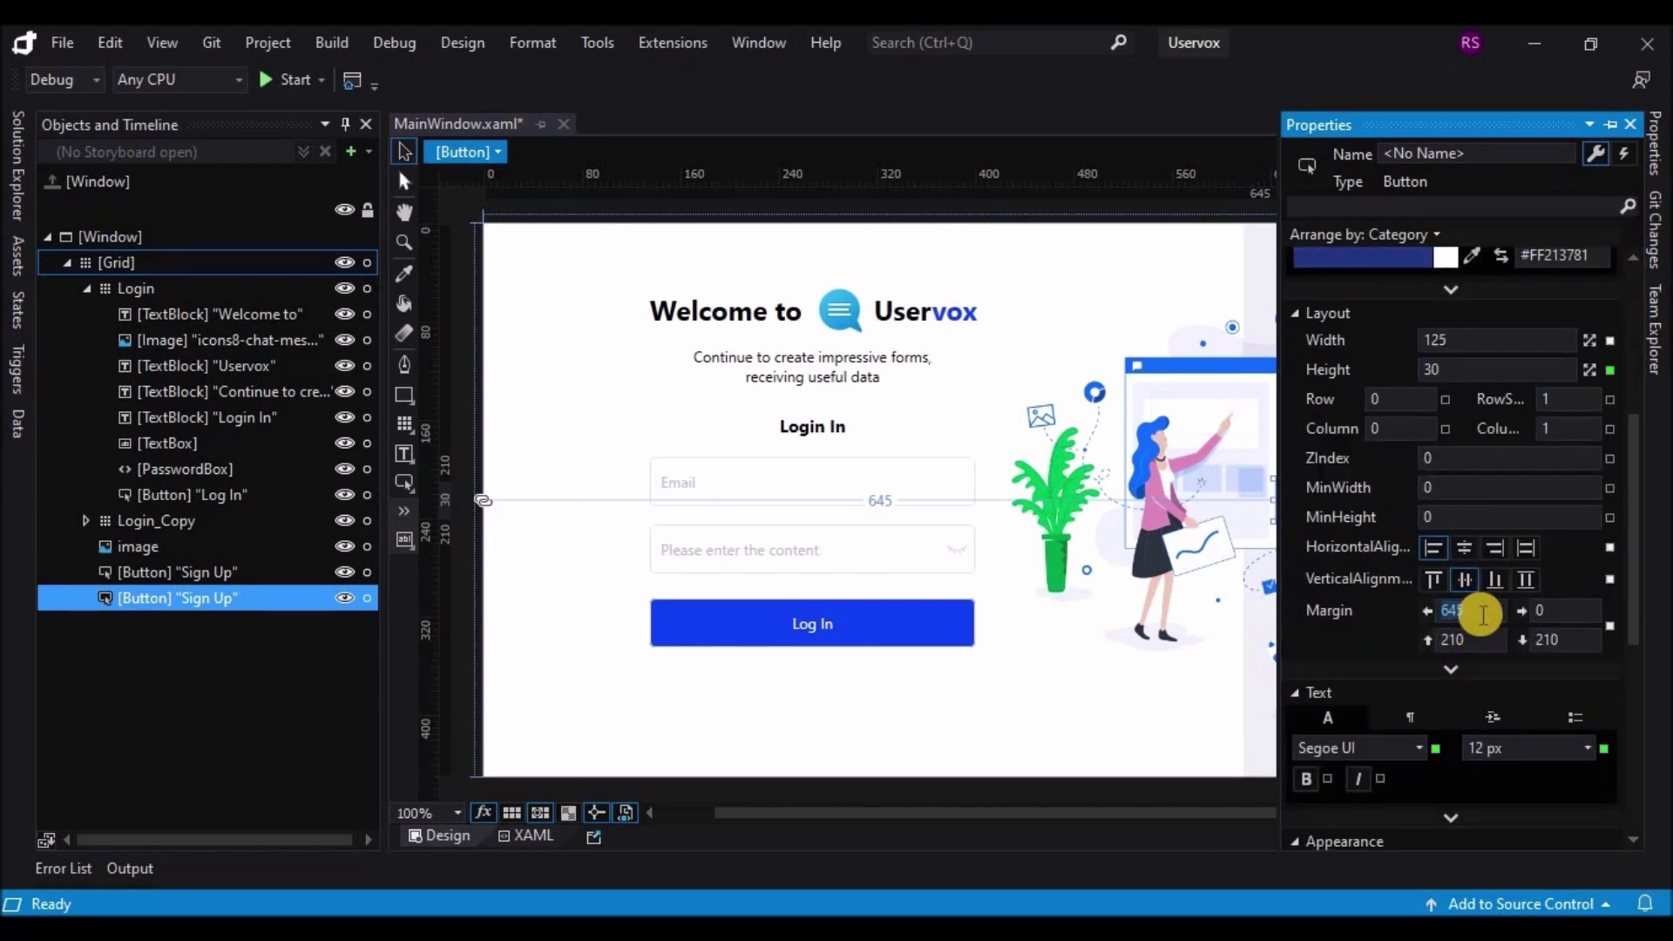
type("0")
left_click(1473, 640)
type("0")
left_click(1577, 640)
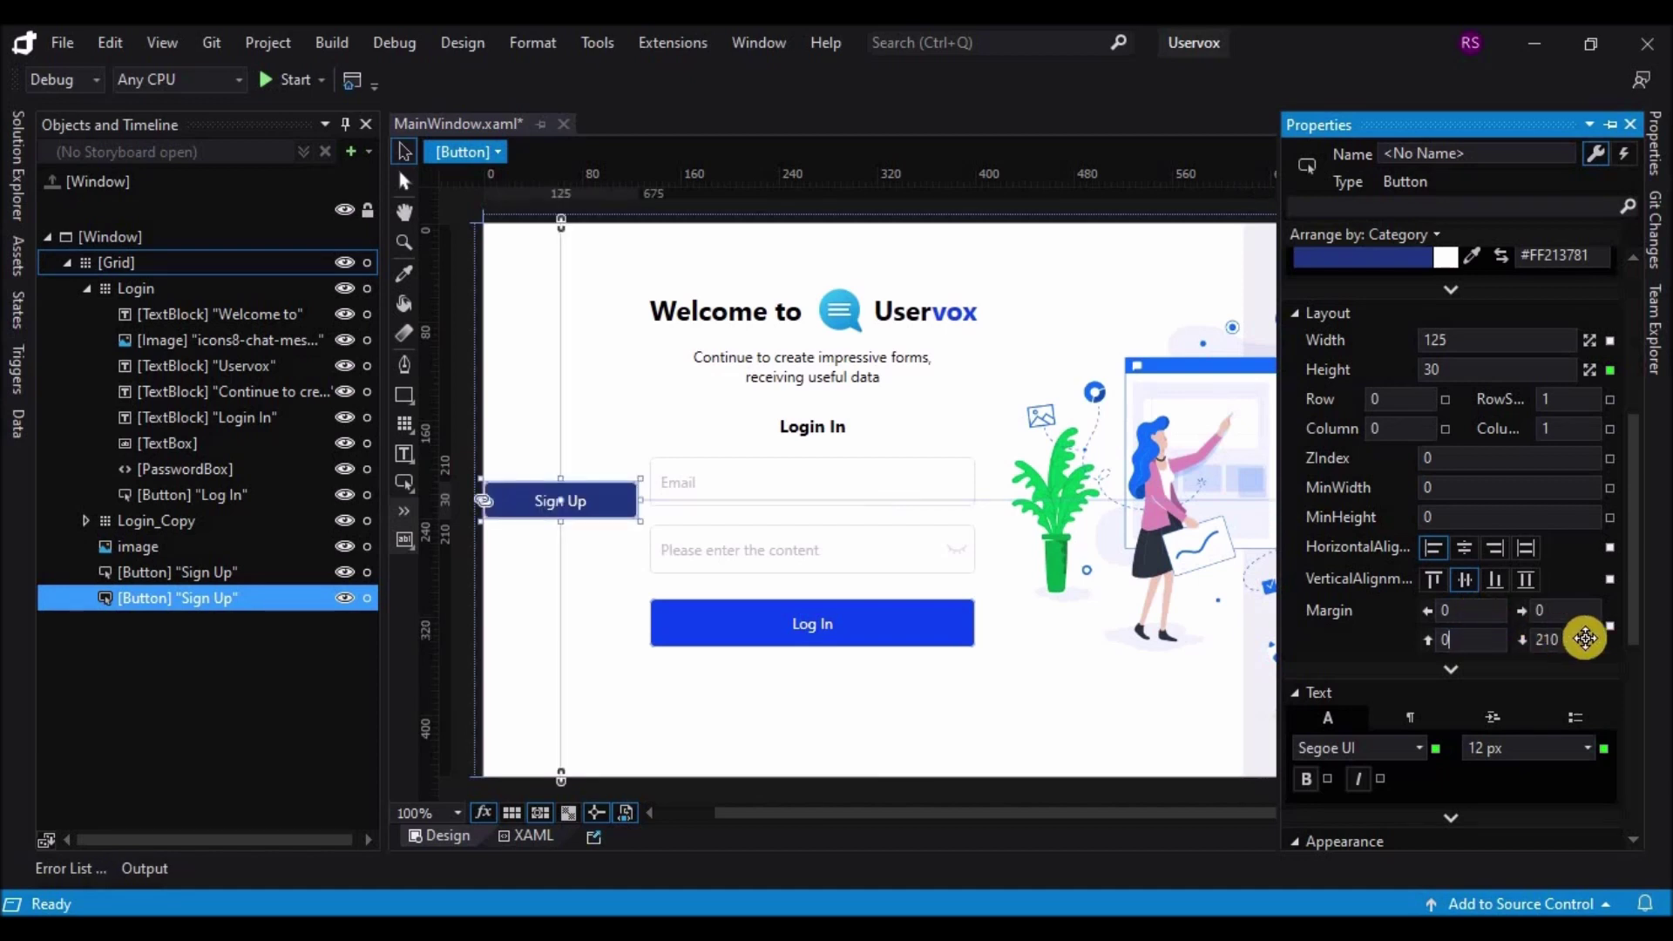
type("0")
left_click(1572, 612)
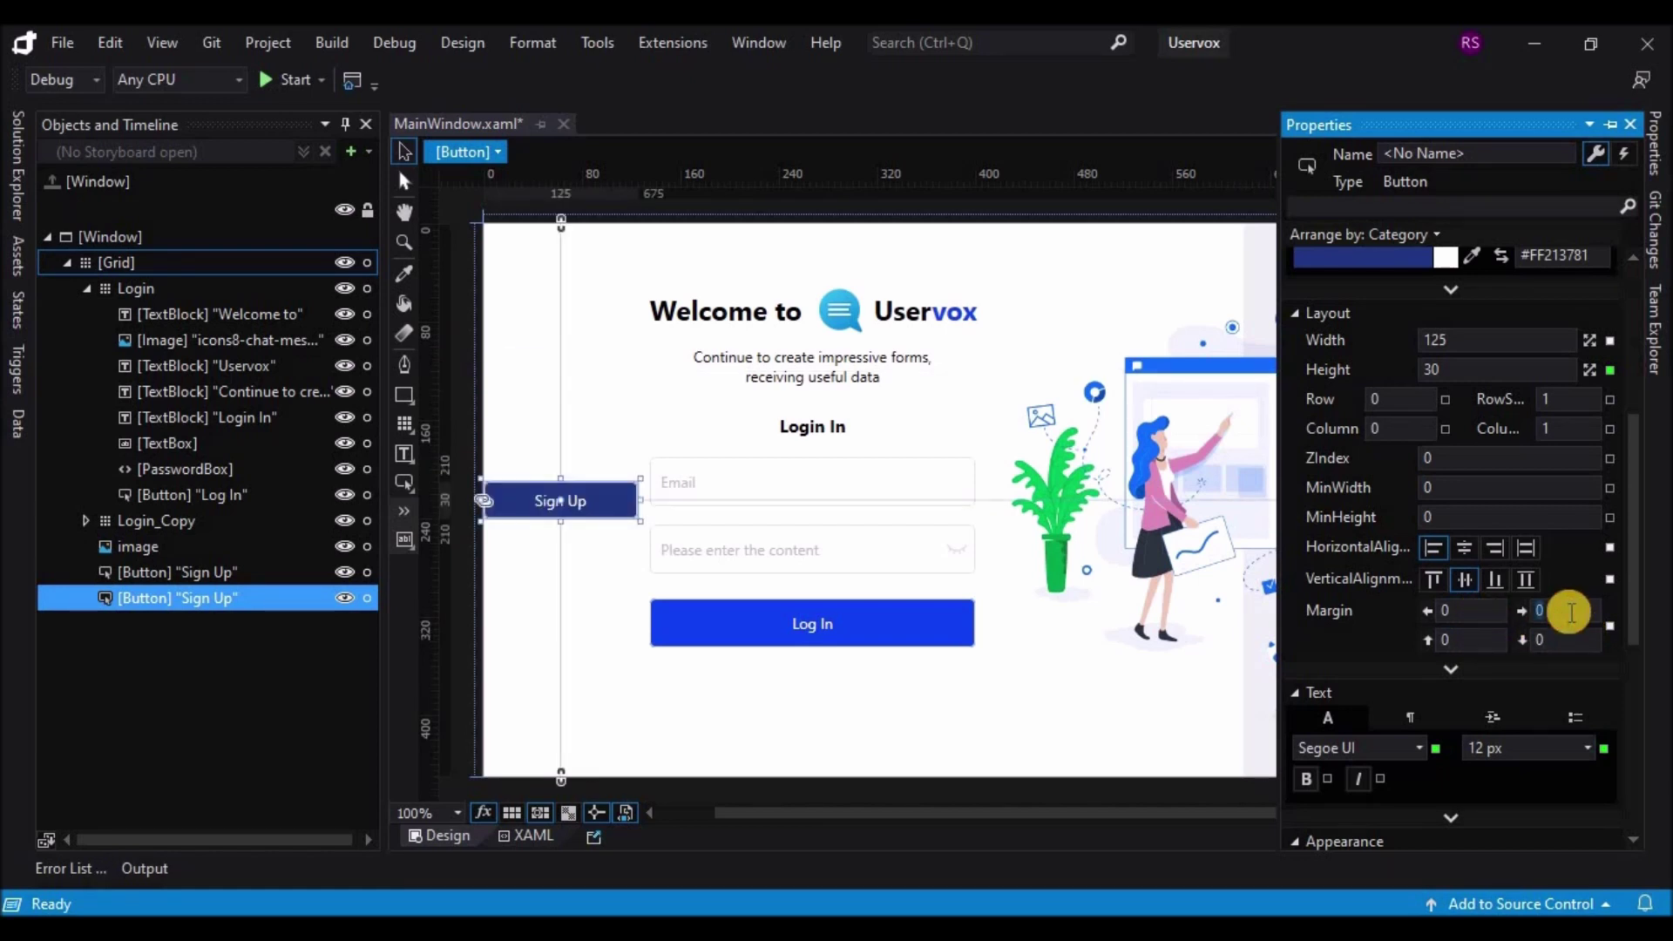
left_click(1482, 614)
type("10")
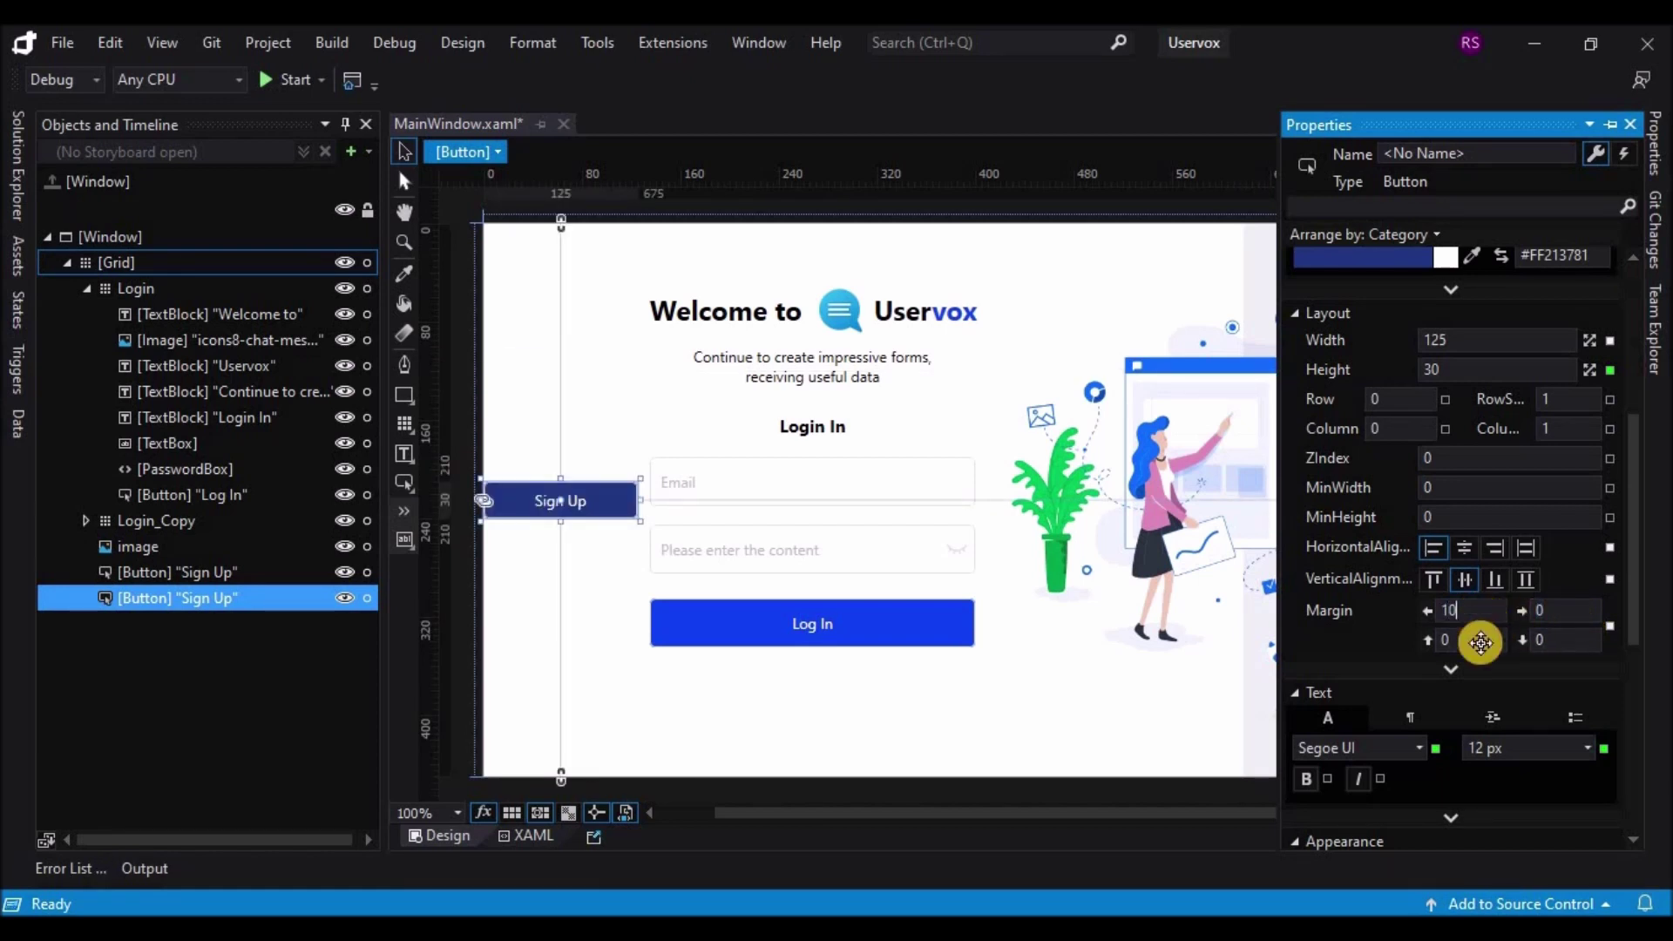
left_click(1482, 643)
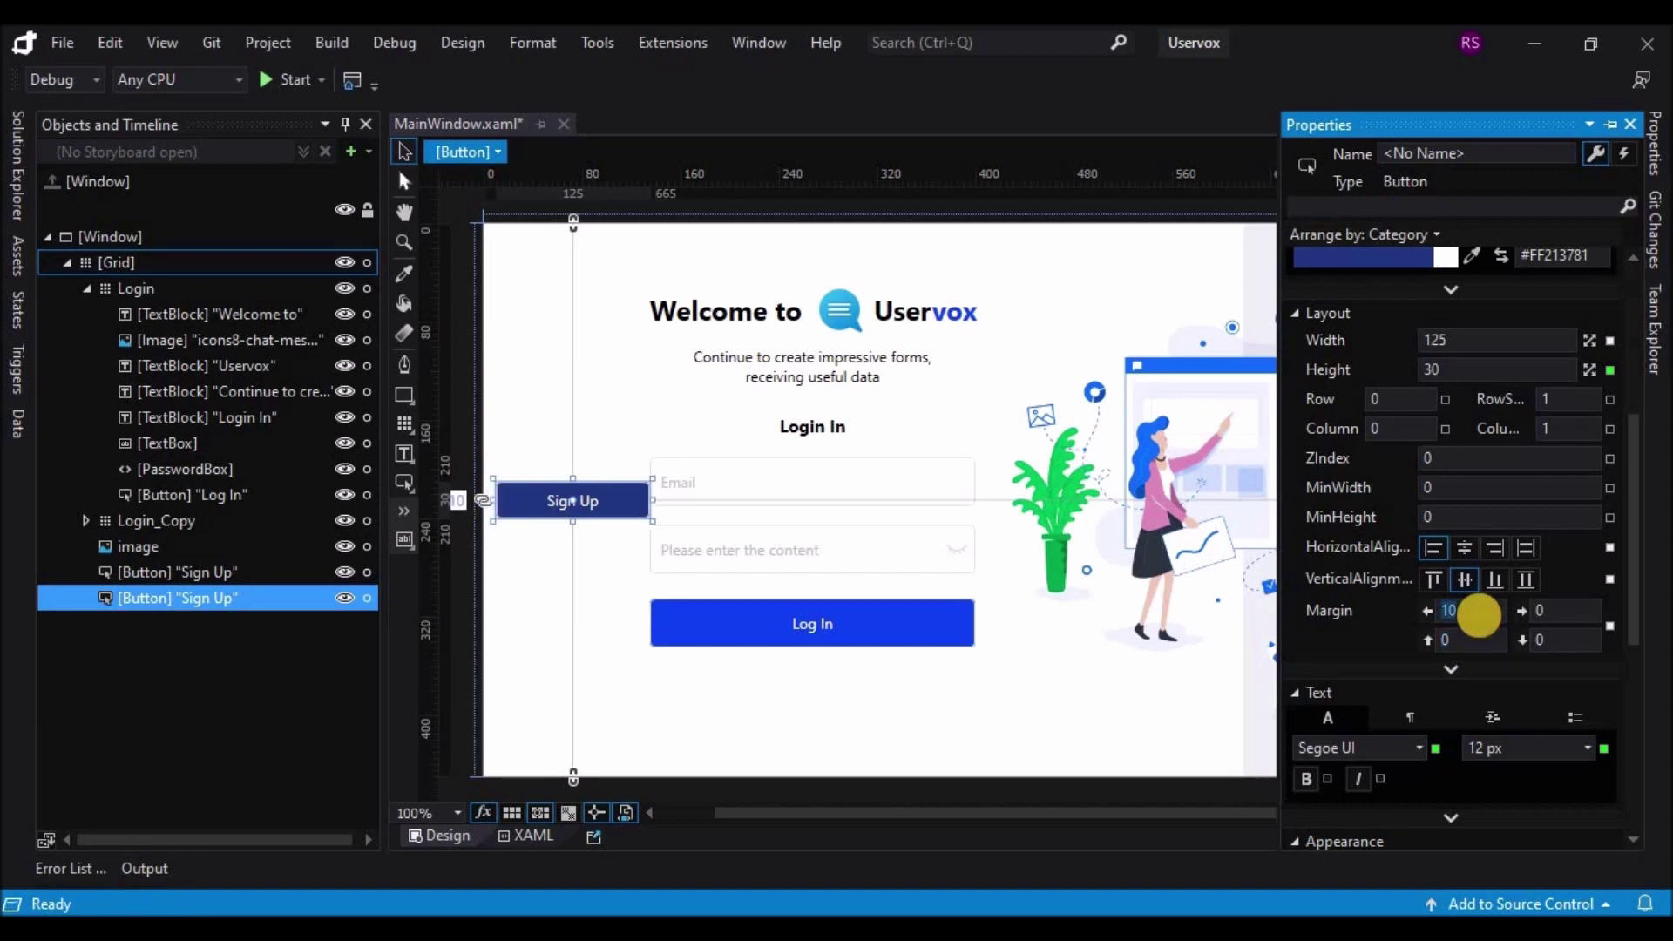
type("20")
left_click(1479, 643)
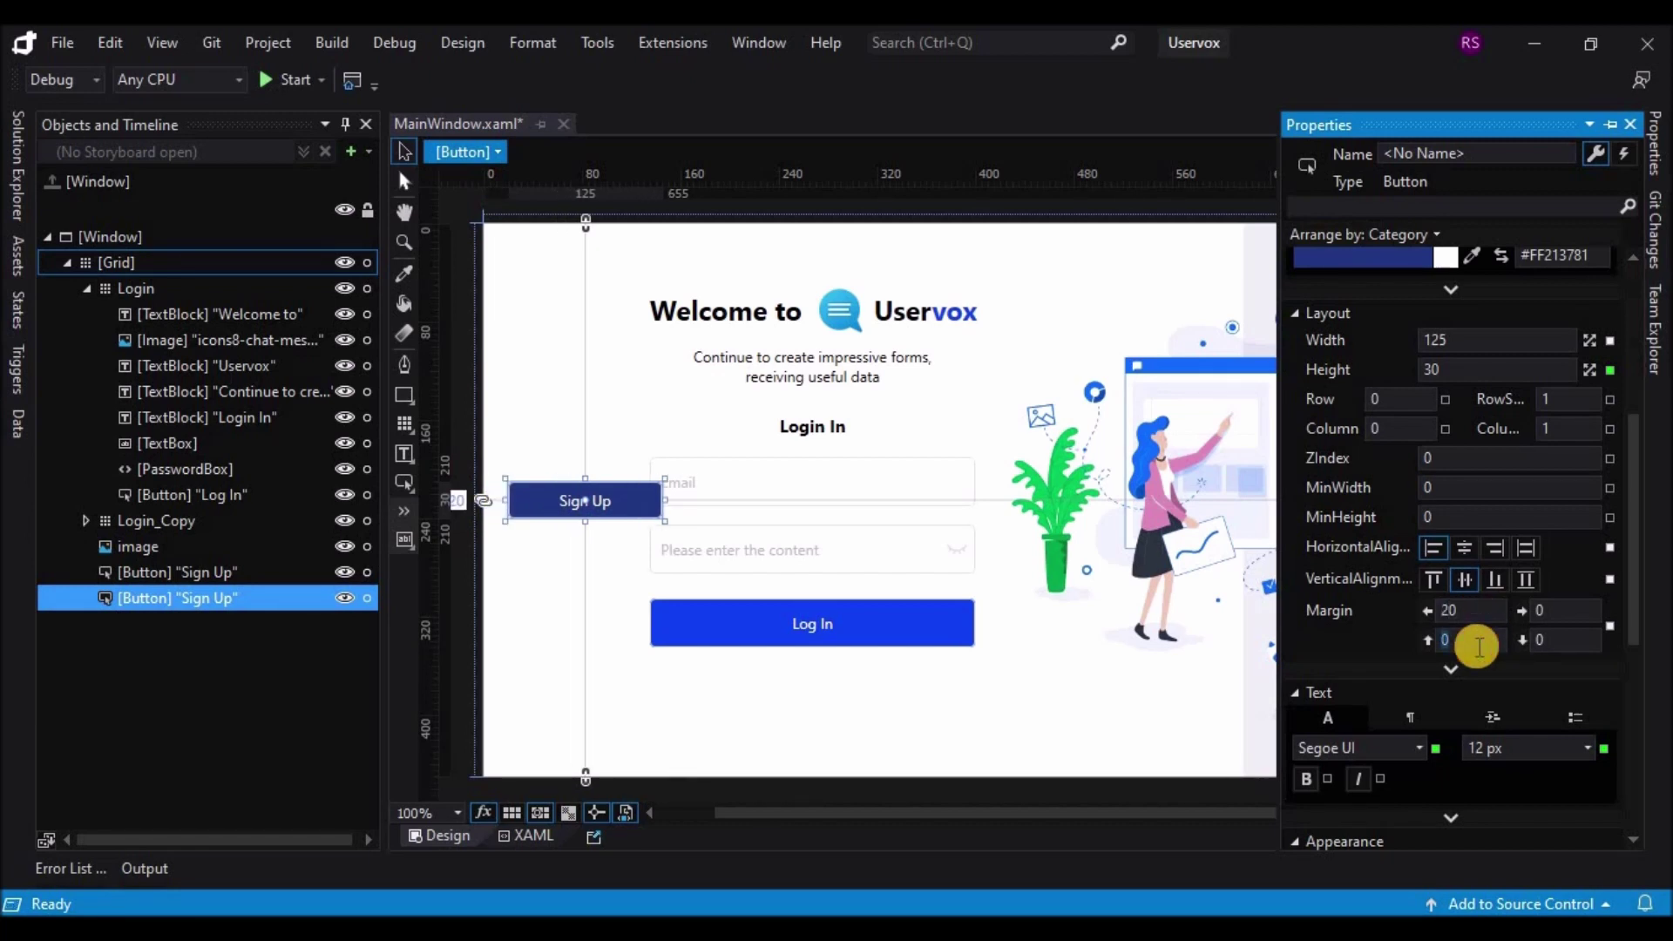
Step: Relabel the duplicate 'Log In' and nudge it a few pixels right
left_click_drag(1630, 576, 1629, 714)
left_click(1488, 727)
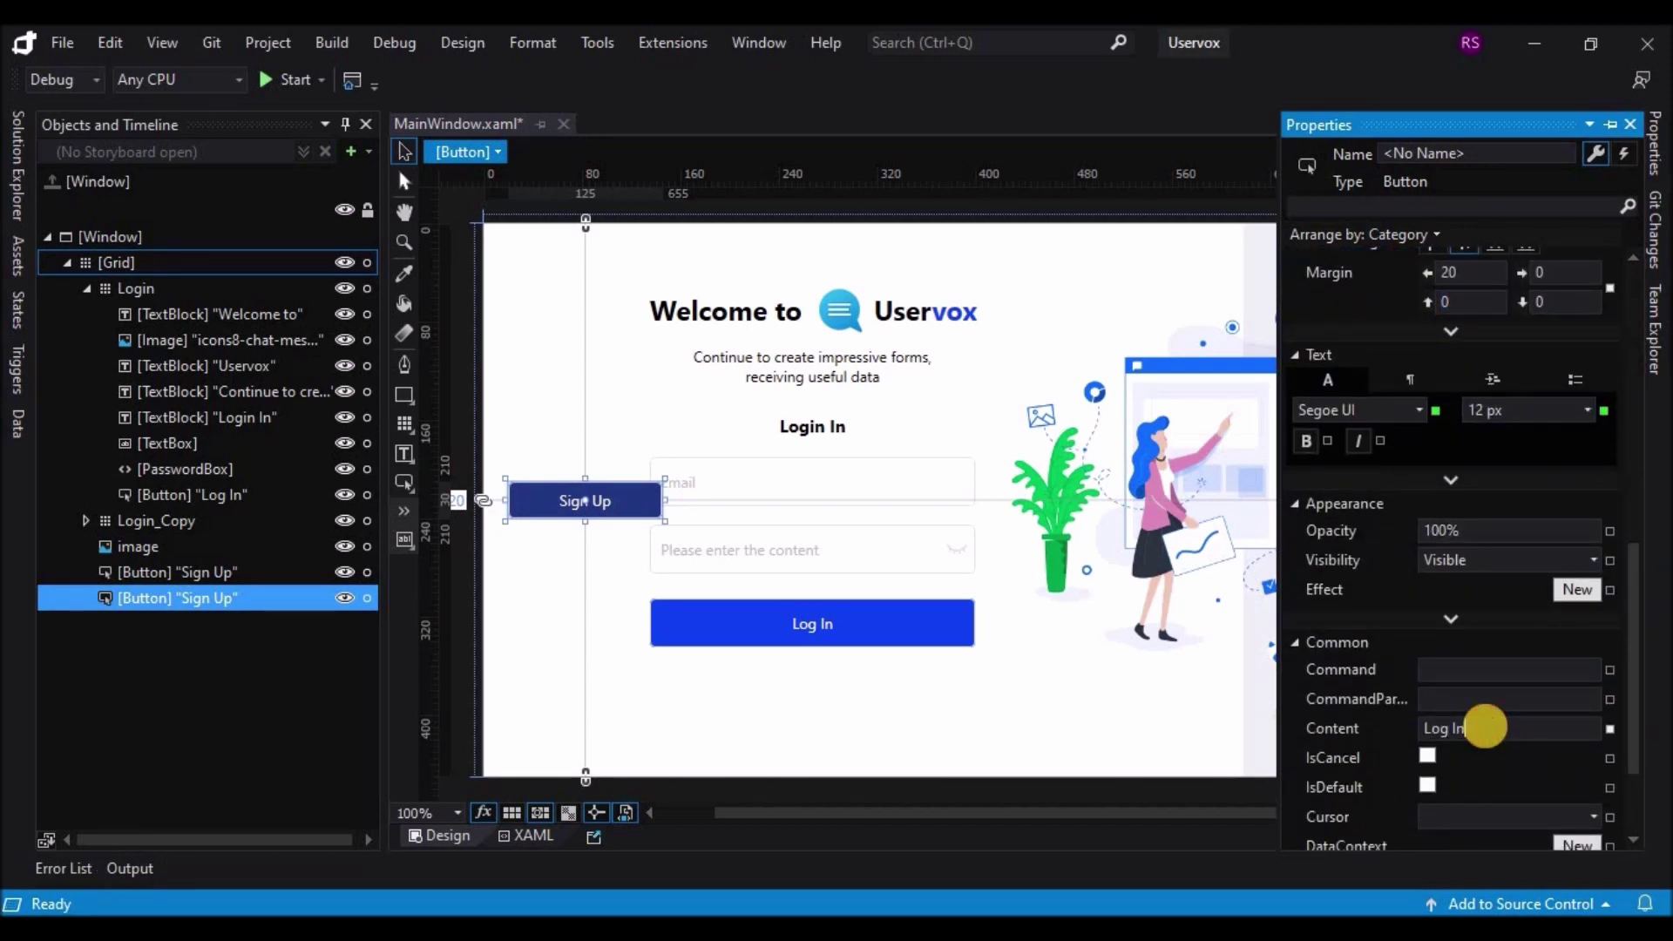
type("Log In")
key("Return")
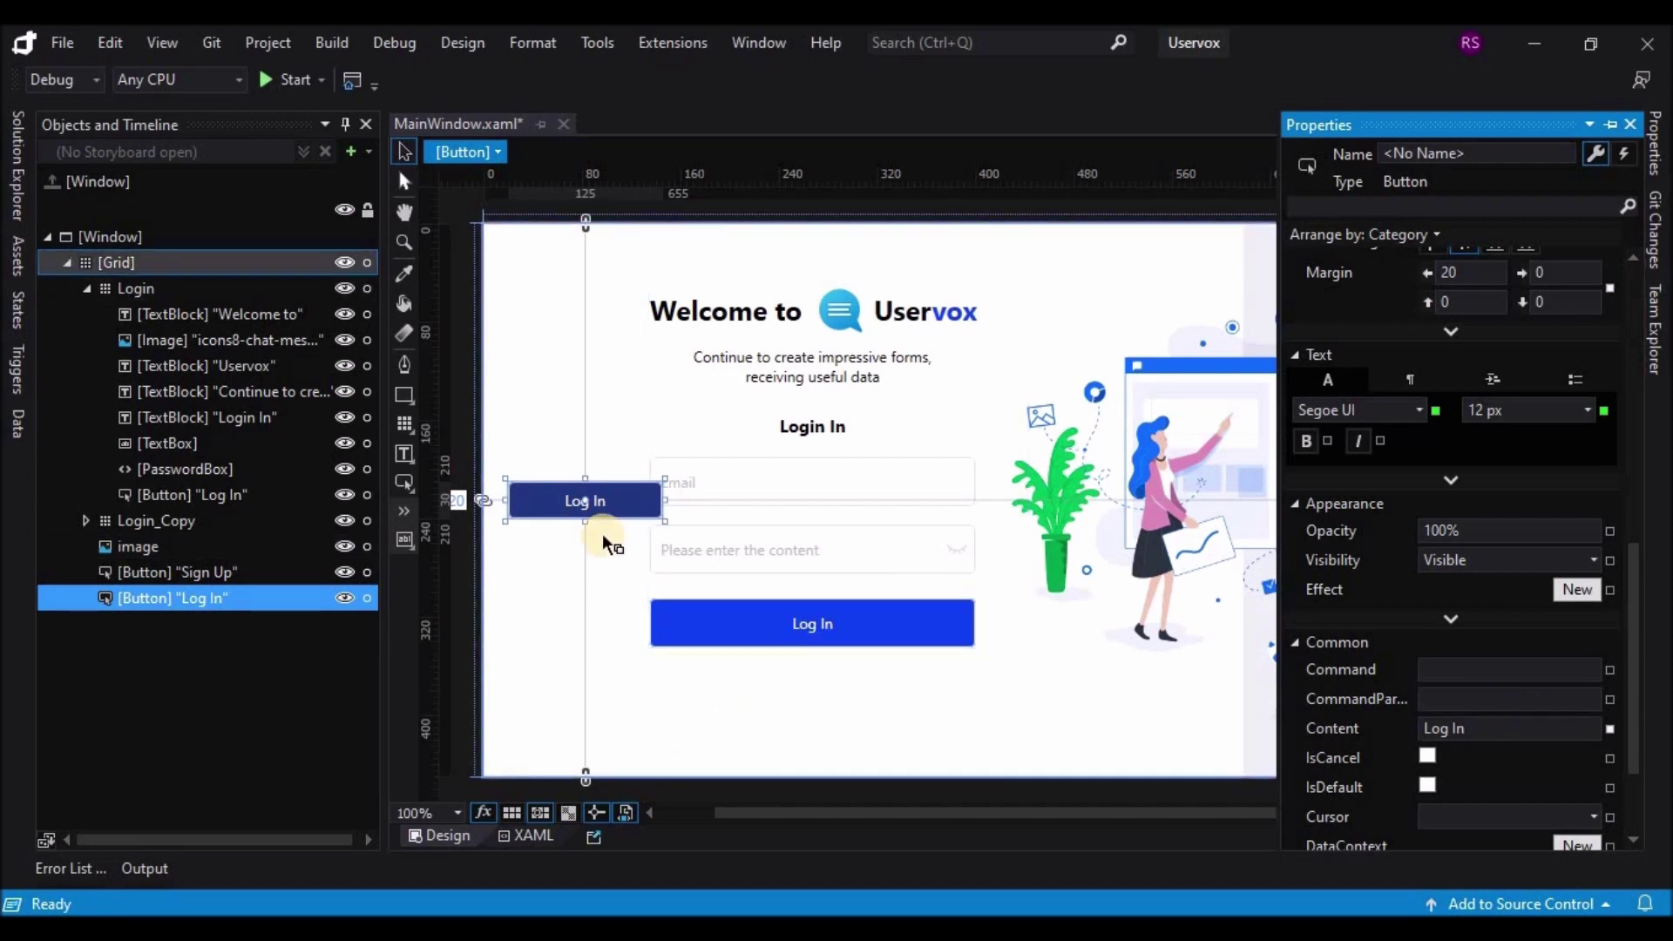
left_click(463, 665)
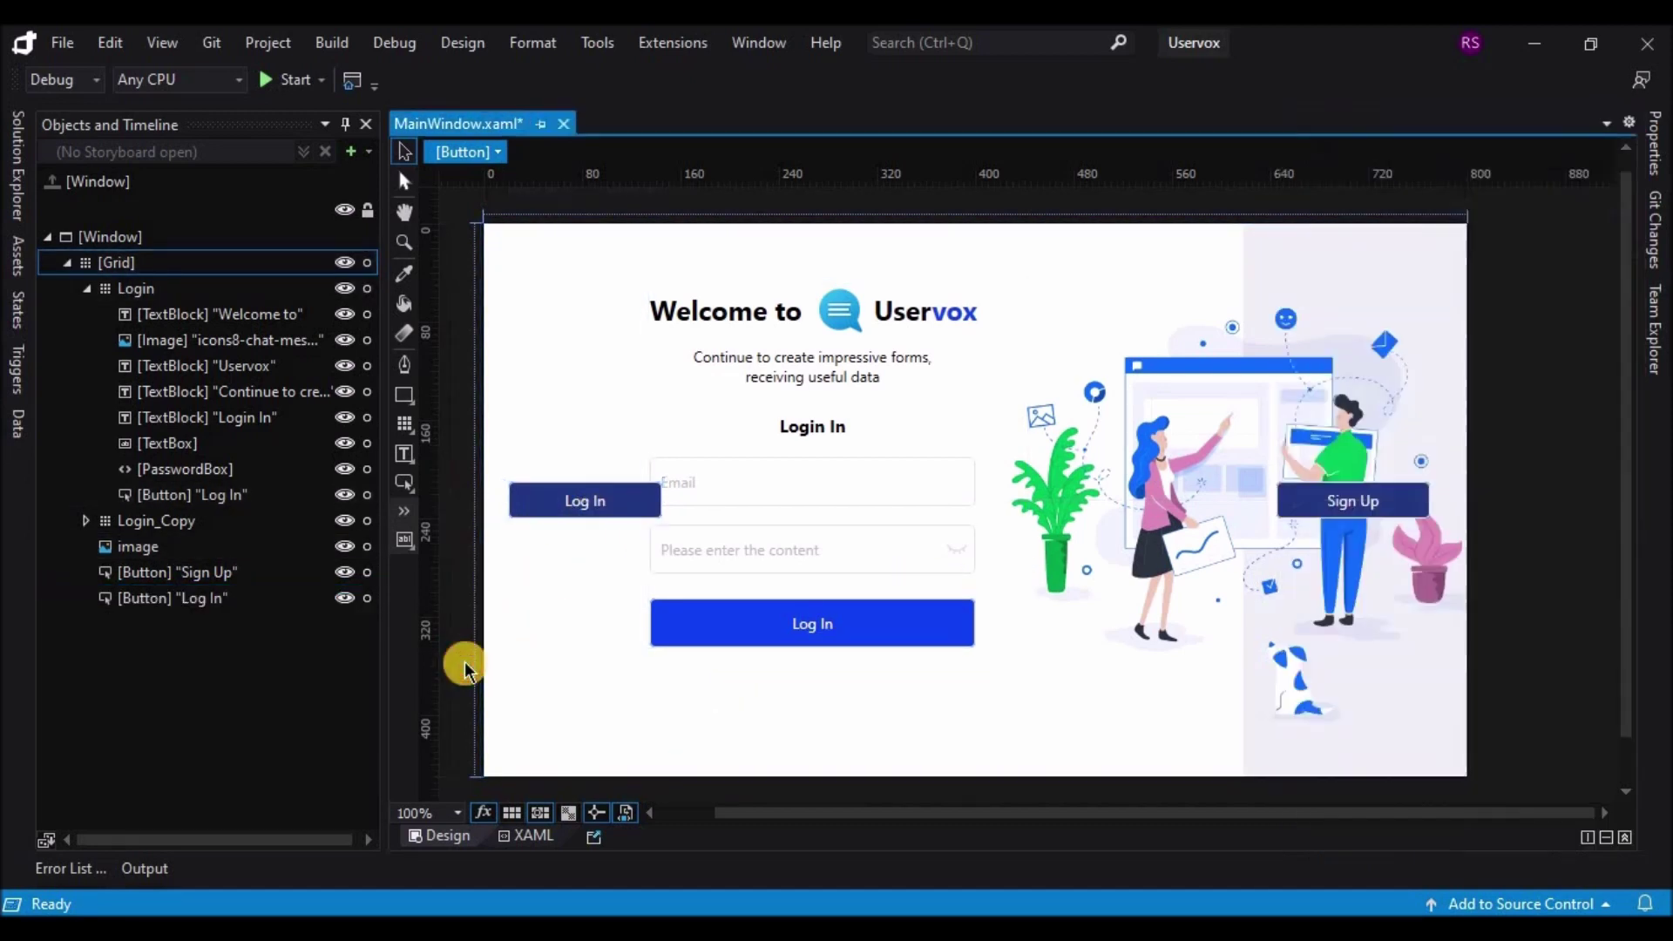
left_click(549, 500)
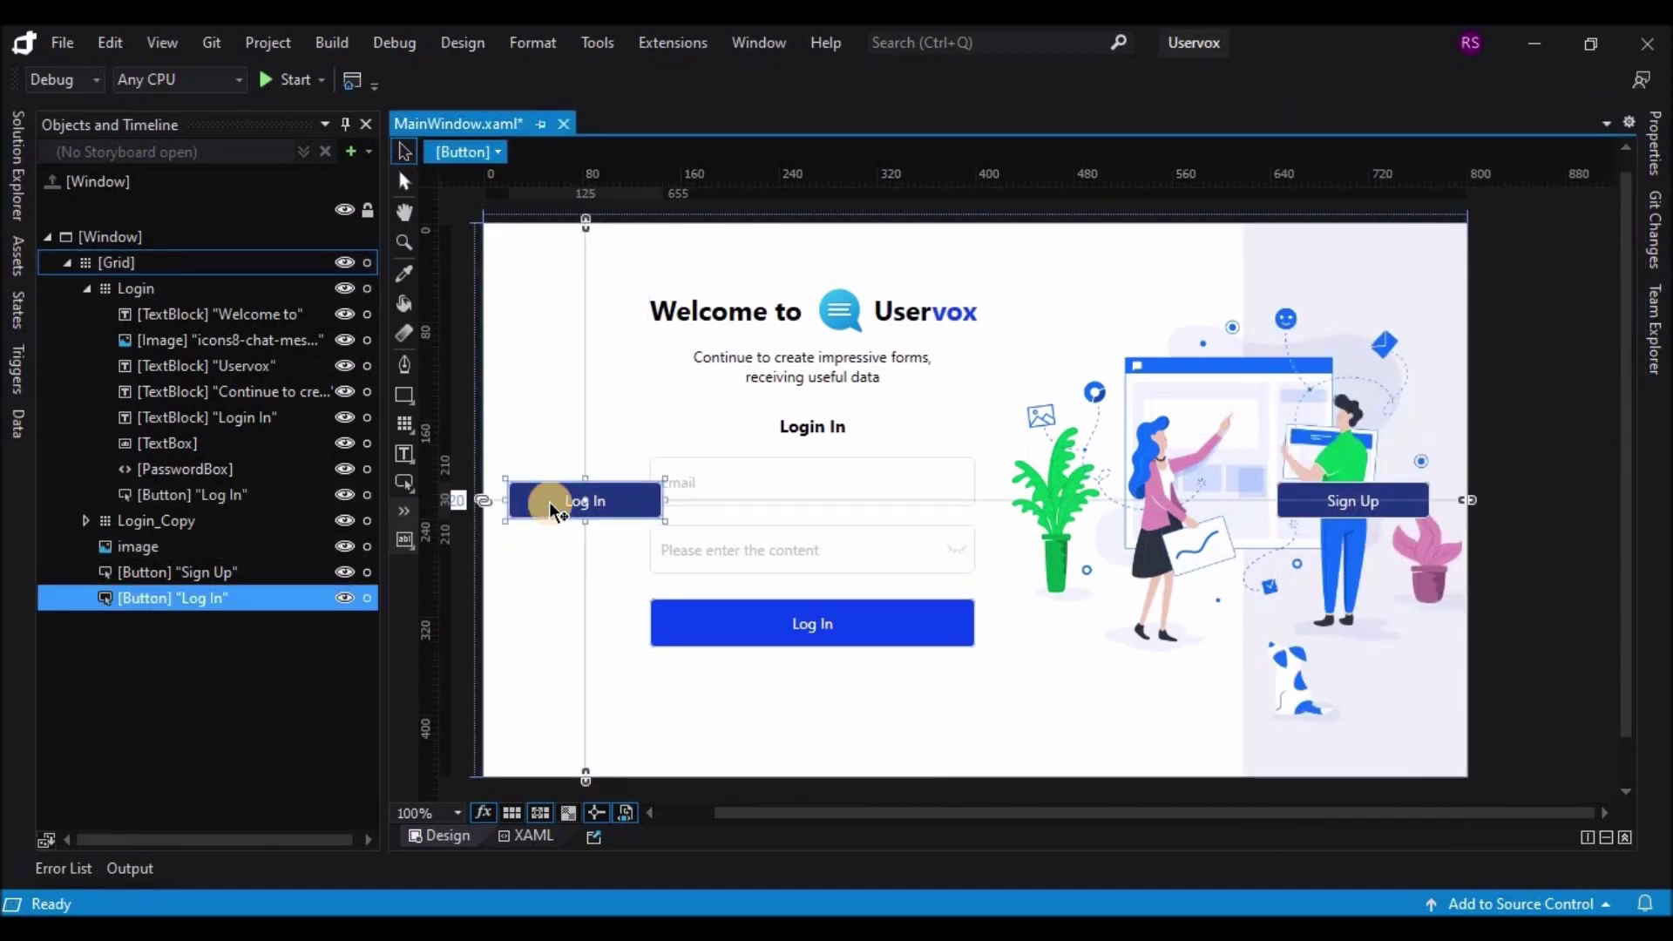
key("Right")
key("Right")
key("Right")
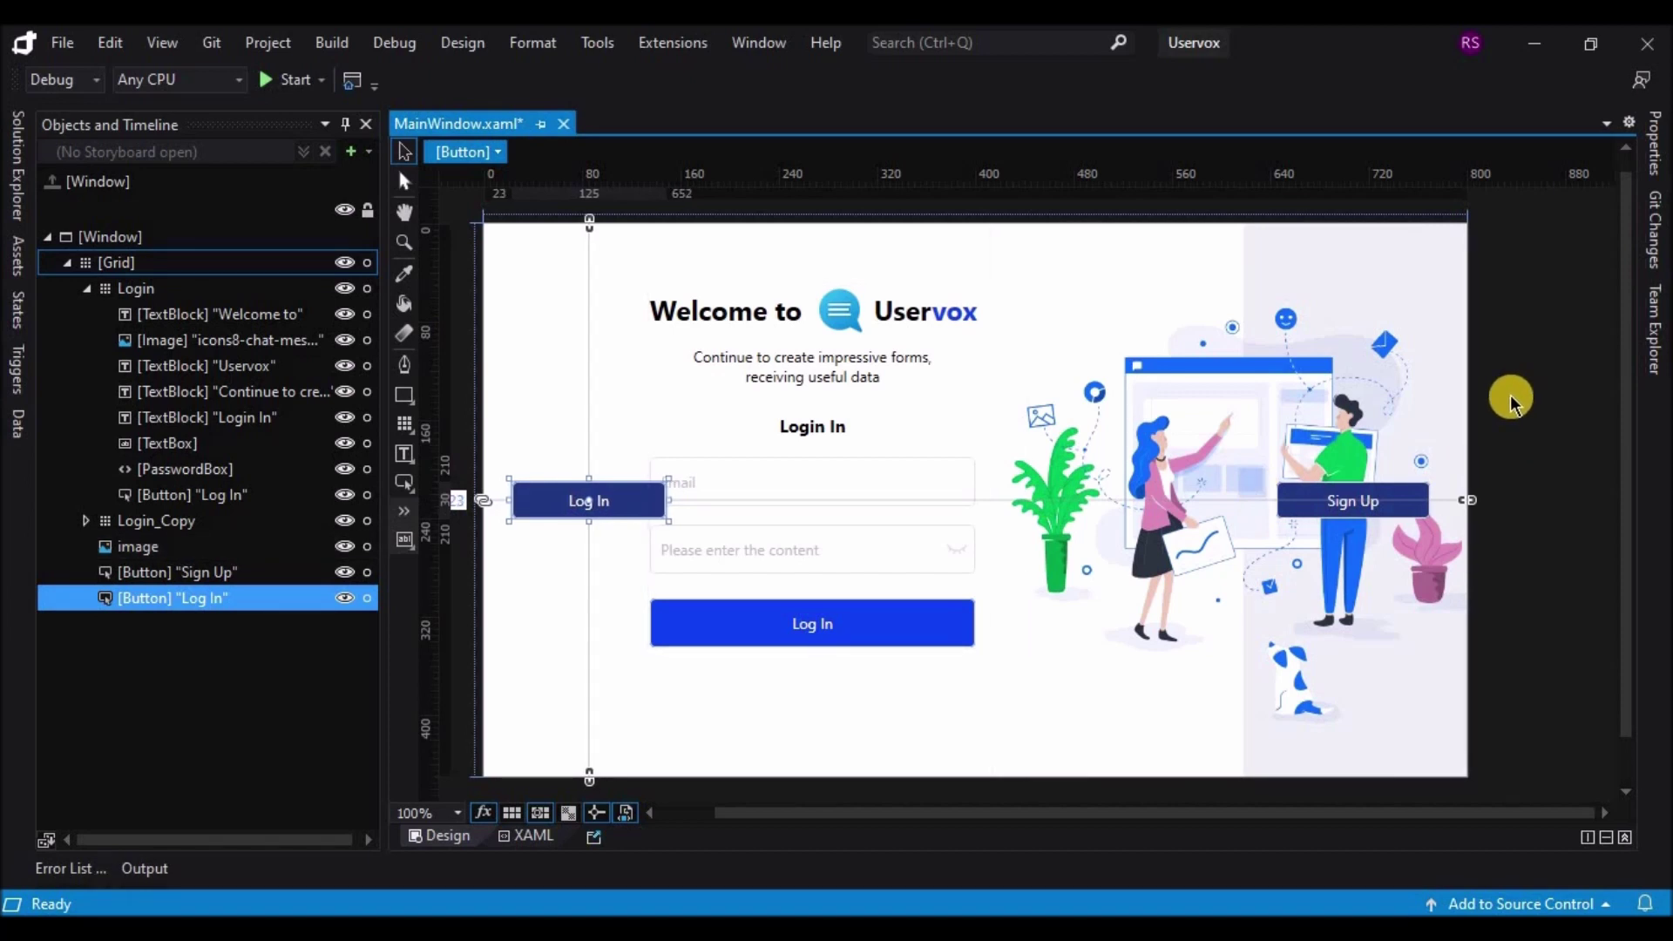
key("Right")
key("Right")
key("Right")
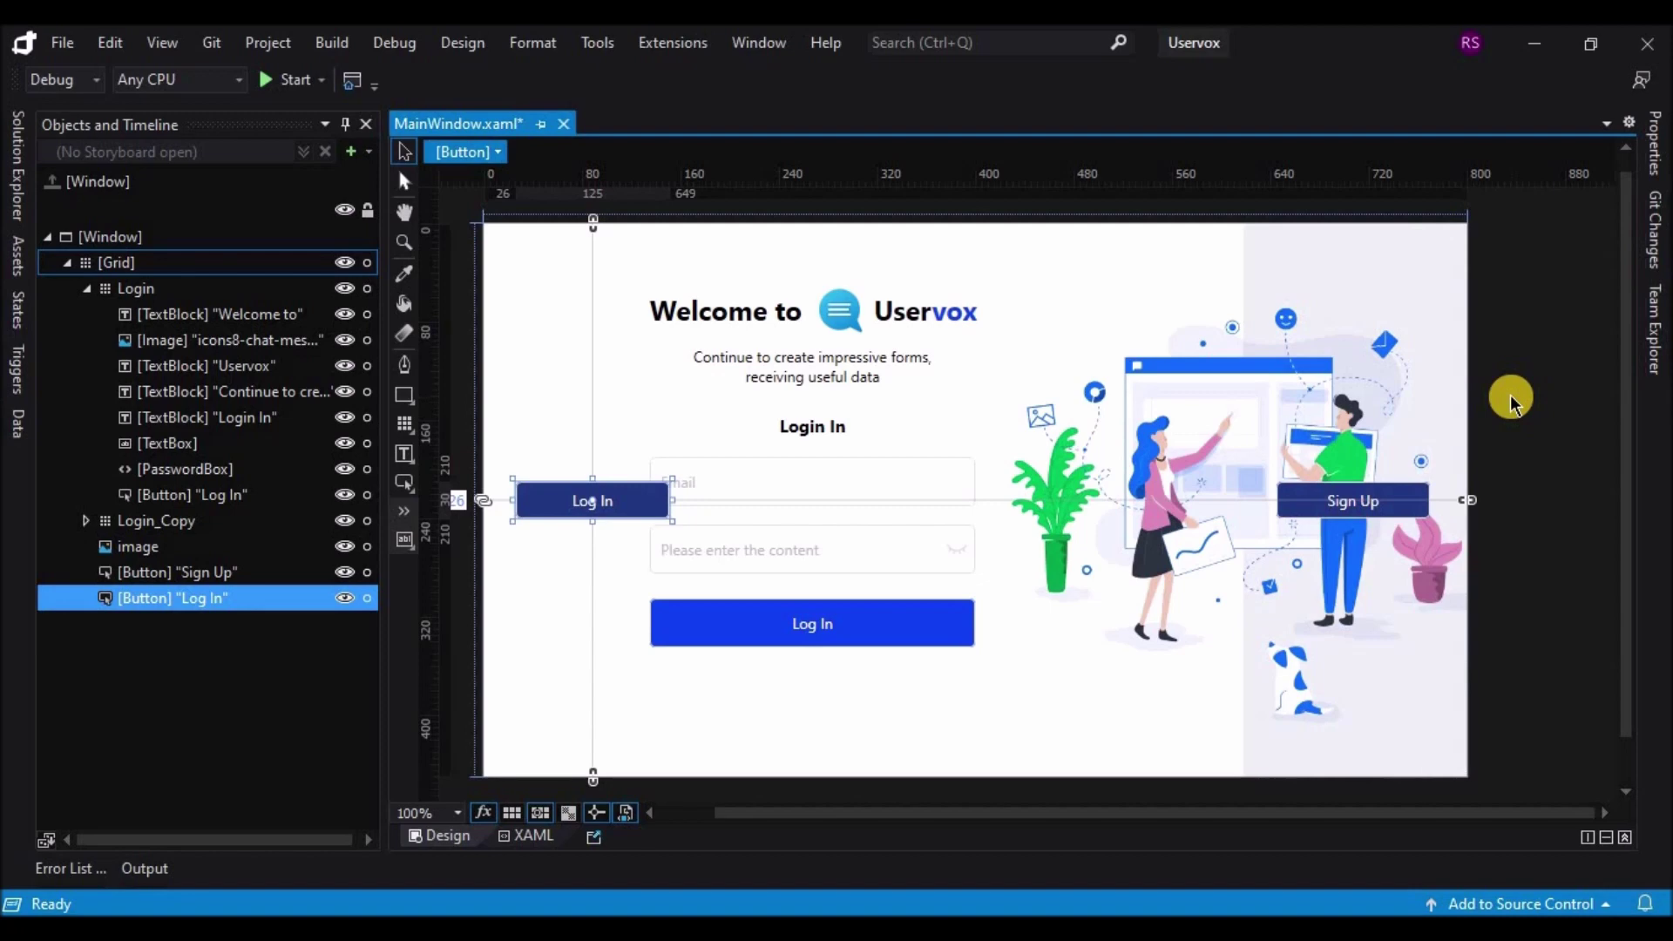
key("Right")
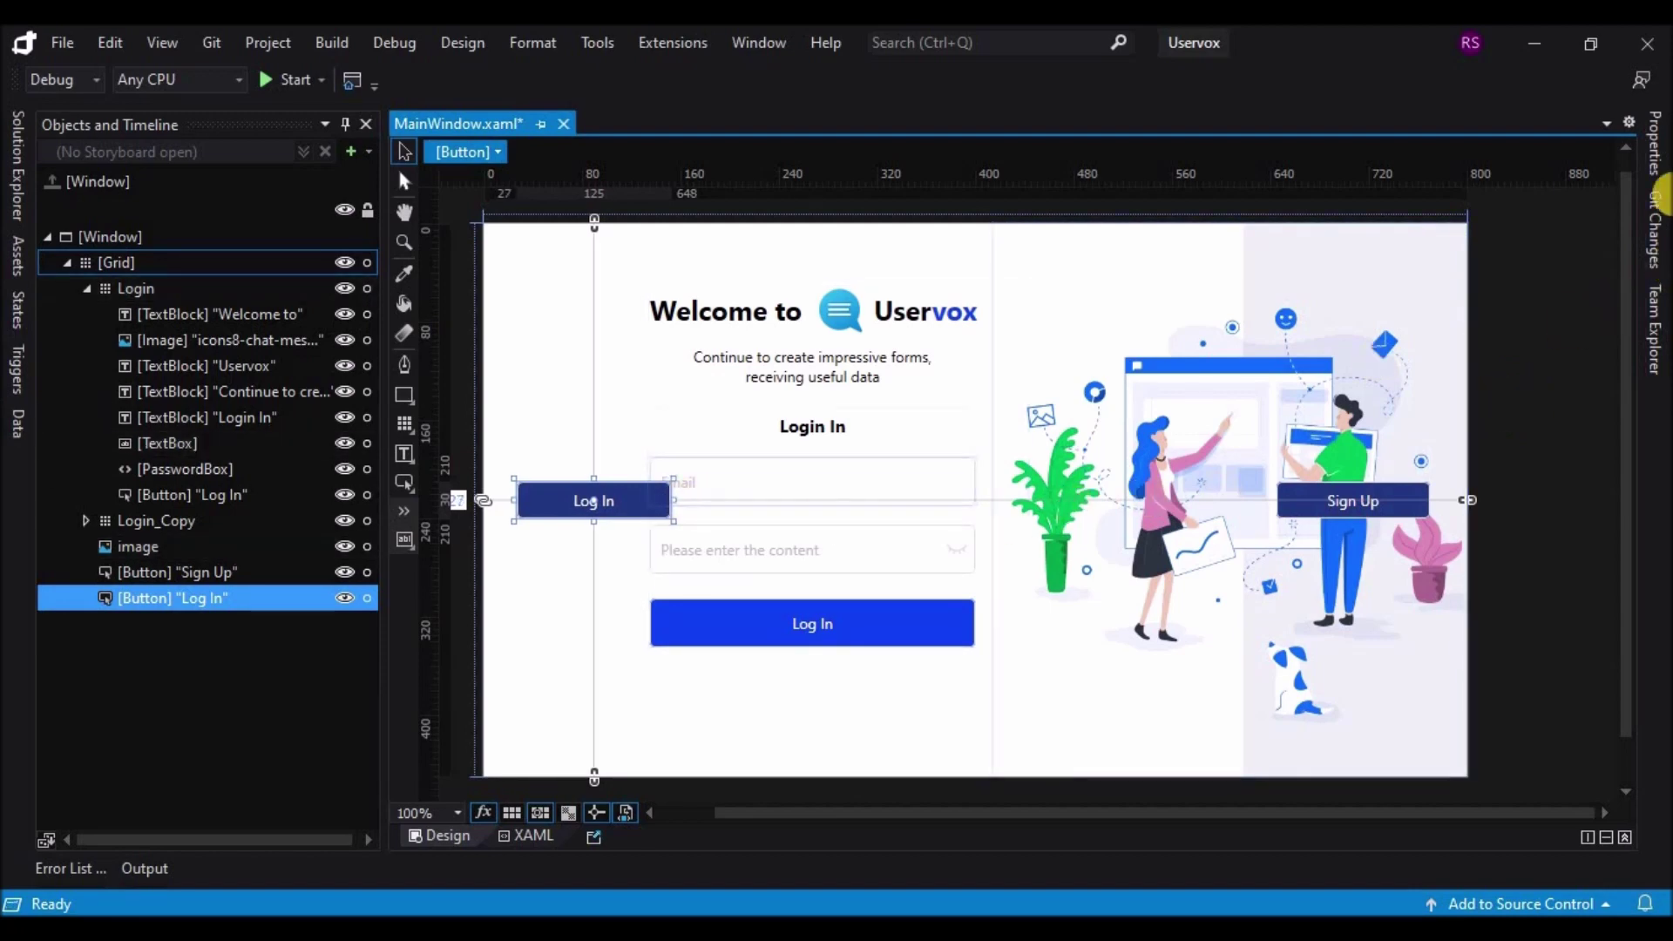
Step: Set the extra Log In button's Visibility to Hidden
left_click(1656, 166)
left_click_drag(1644, 486, 1656, 671)
left_click(1595, 542)
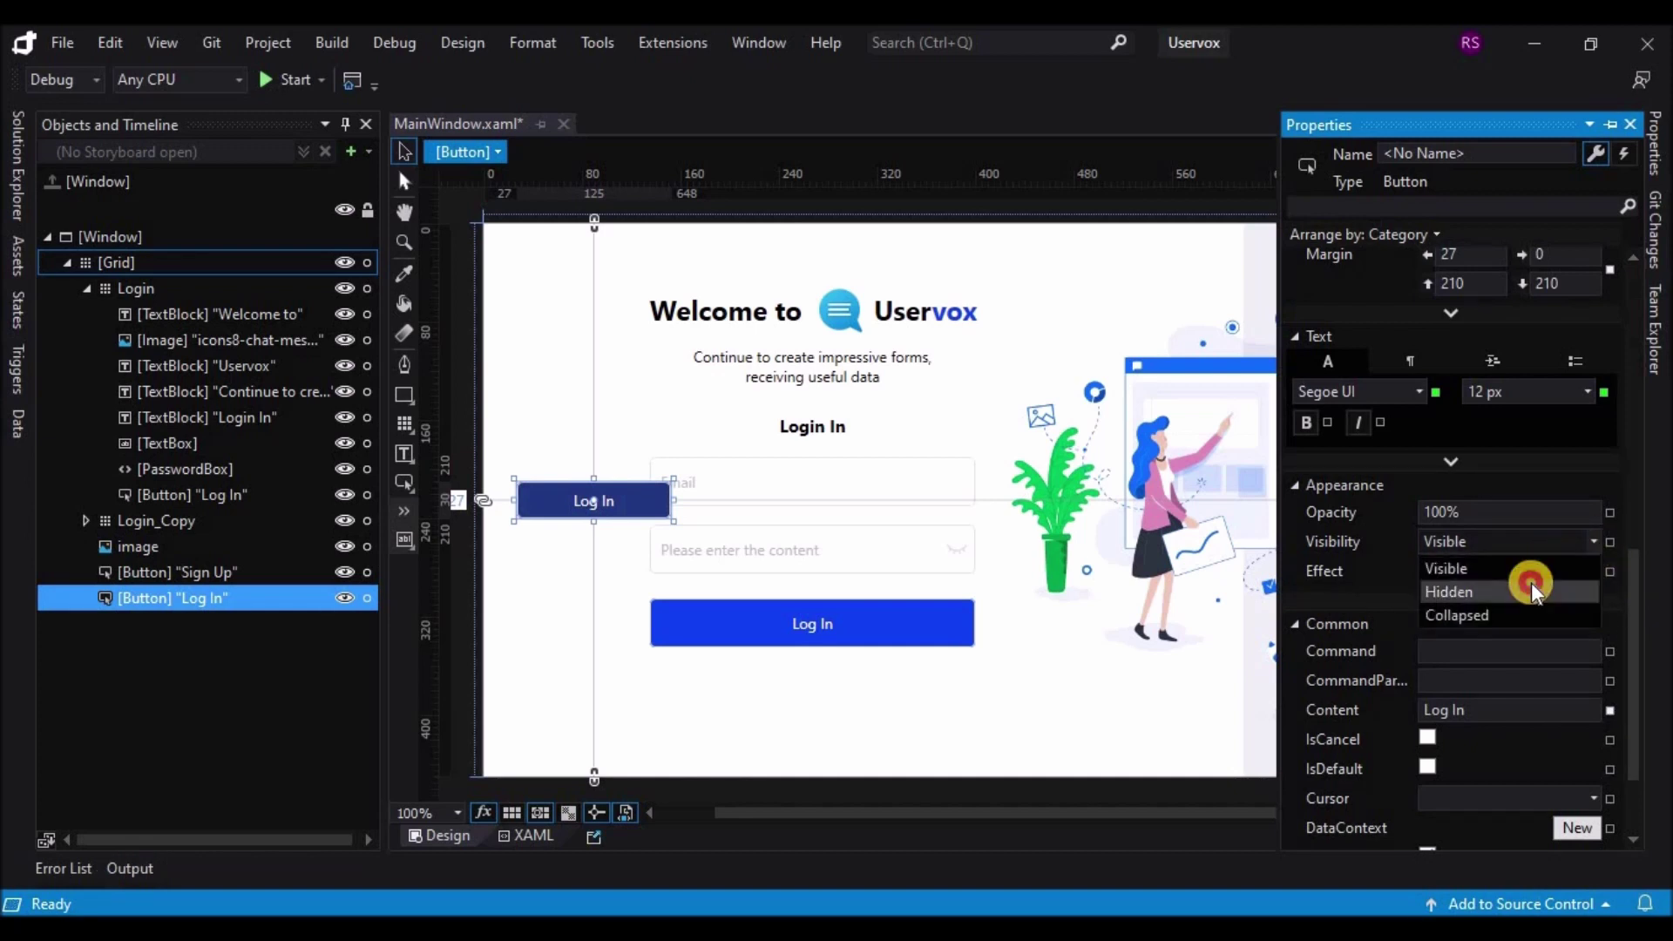
left_click(1525, 583)
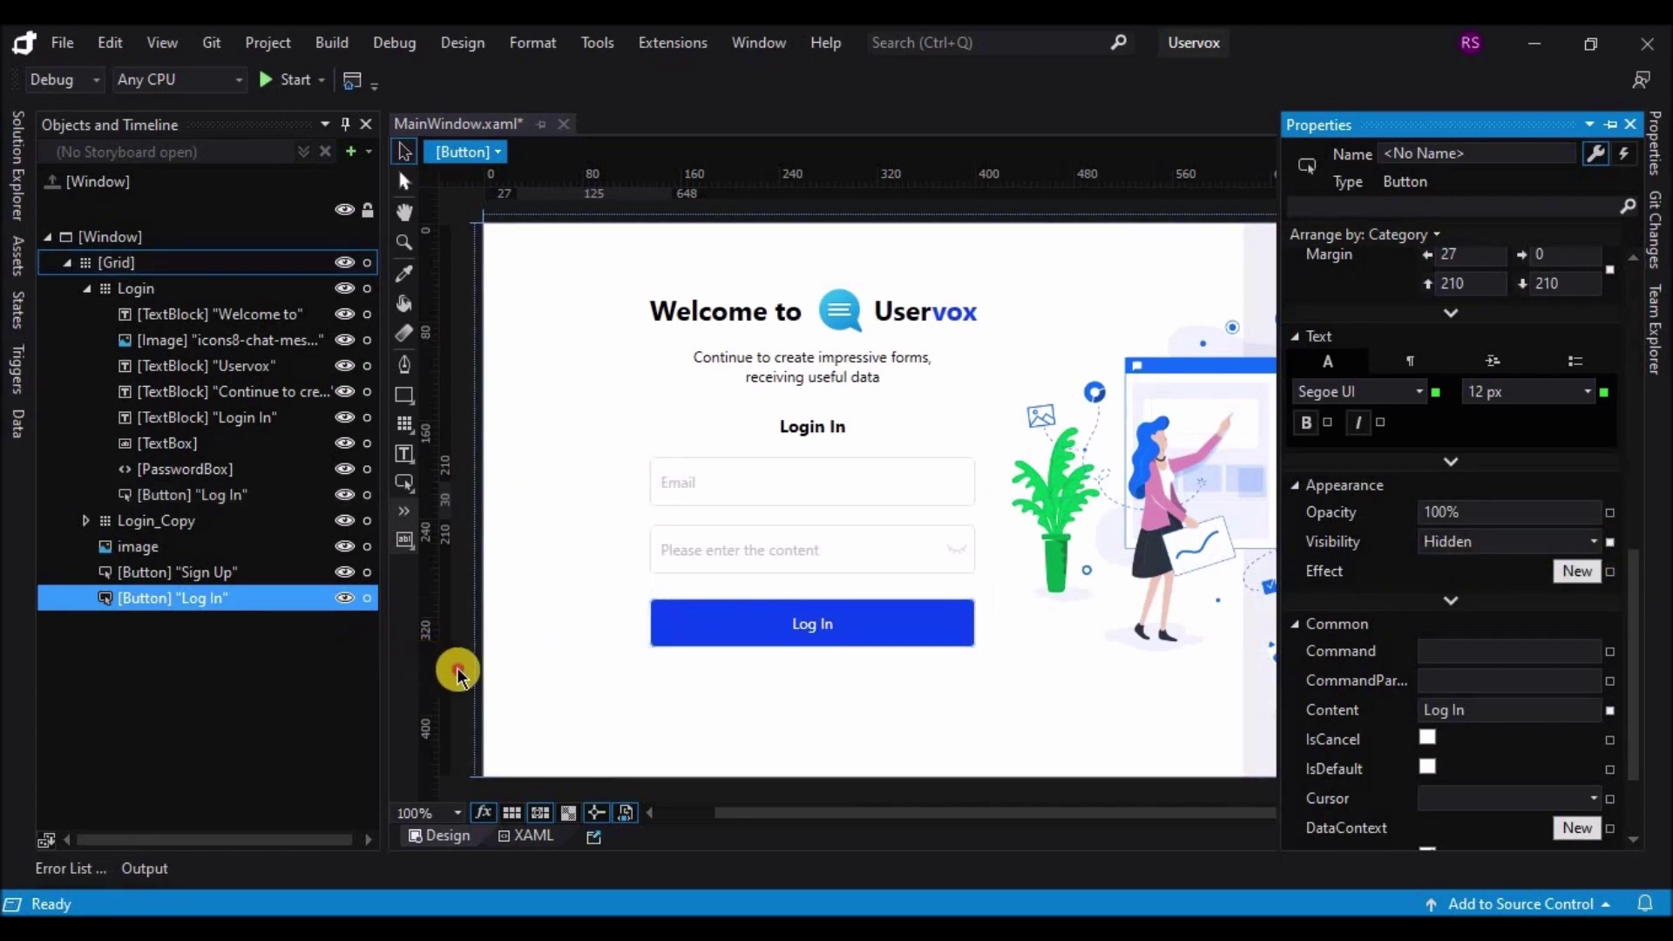
left_click(457, 676)
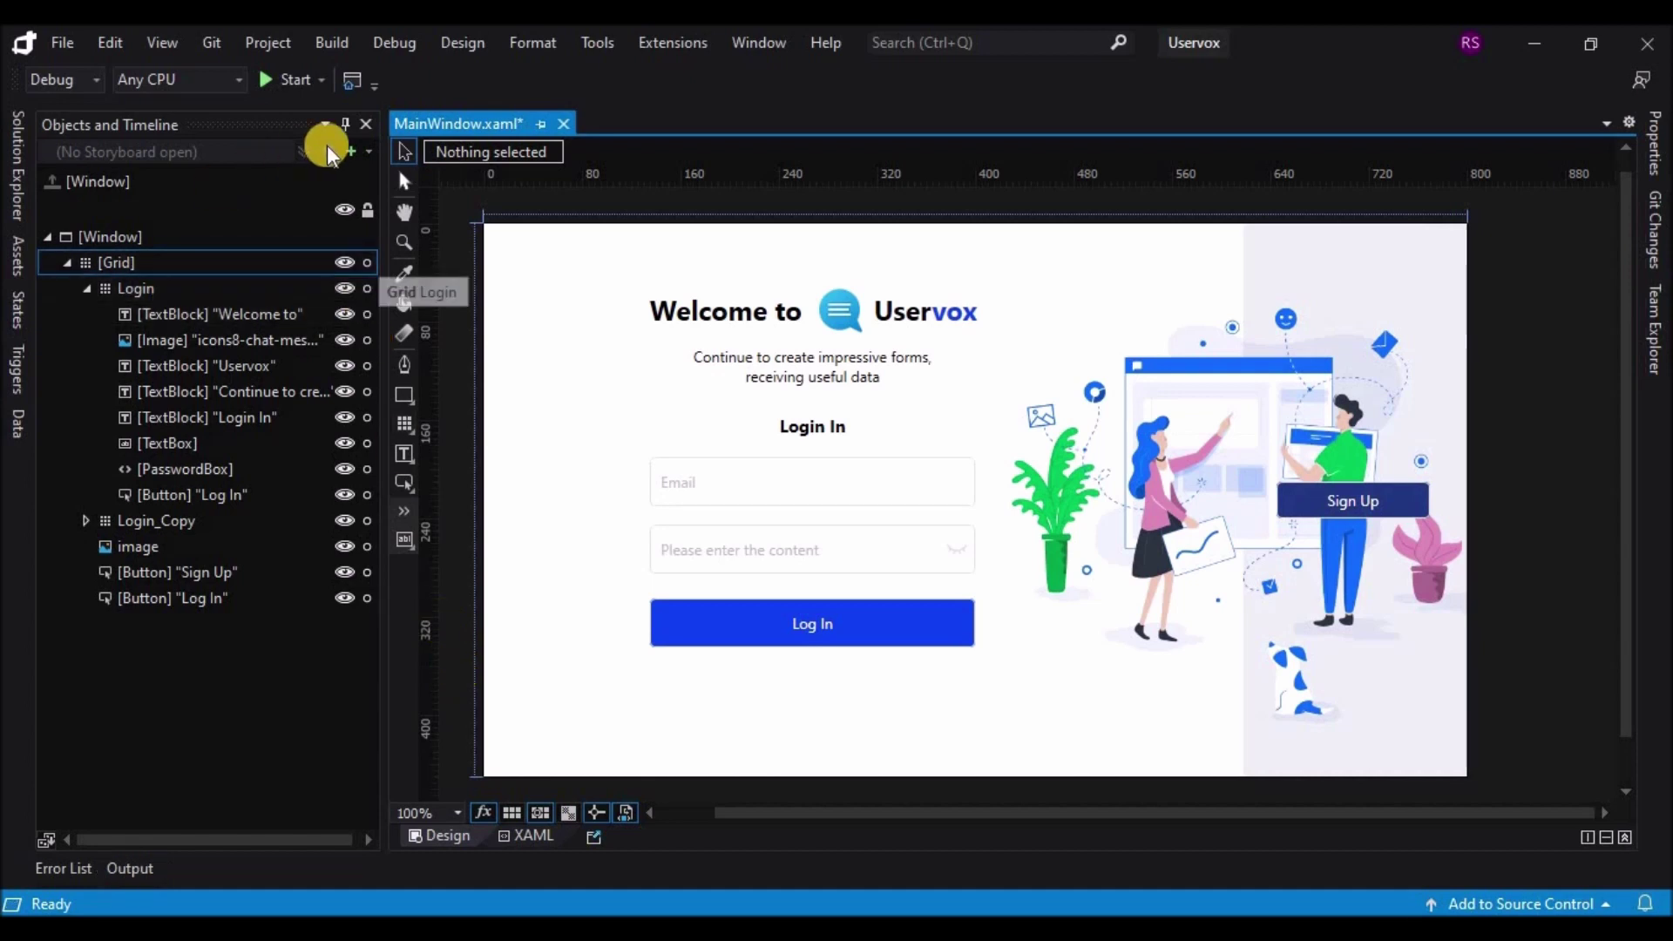
Step: Create Storyboard1 and record a starting keyframe for the Login group
left_click(352, 149)
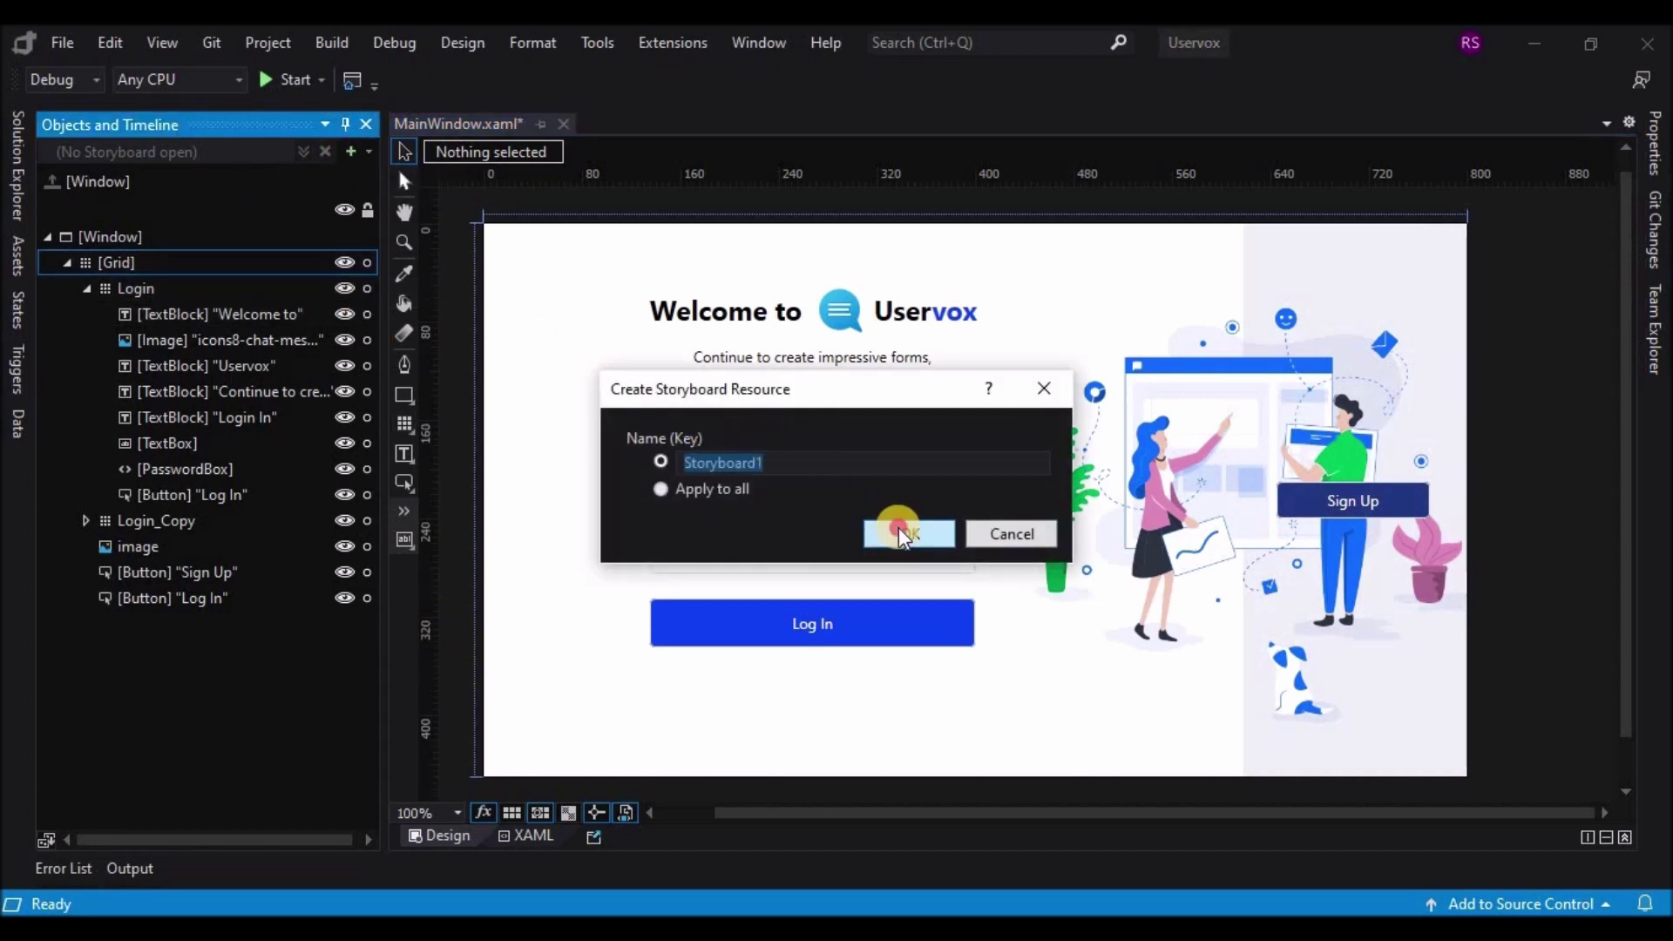
left_click(897, 526)
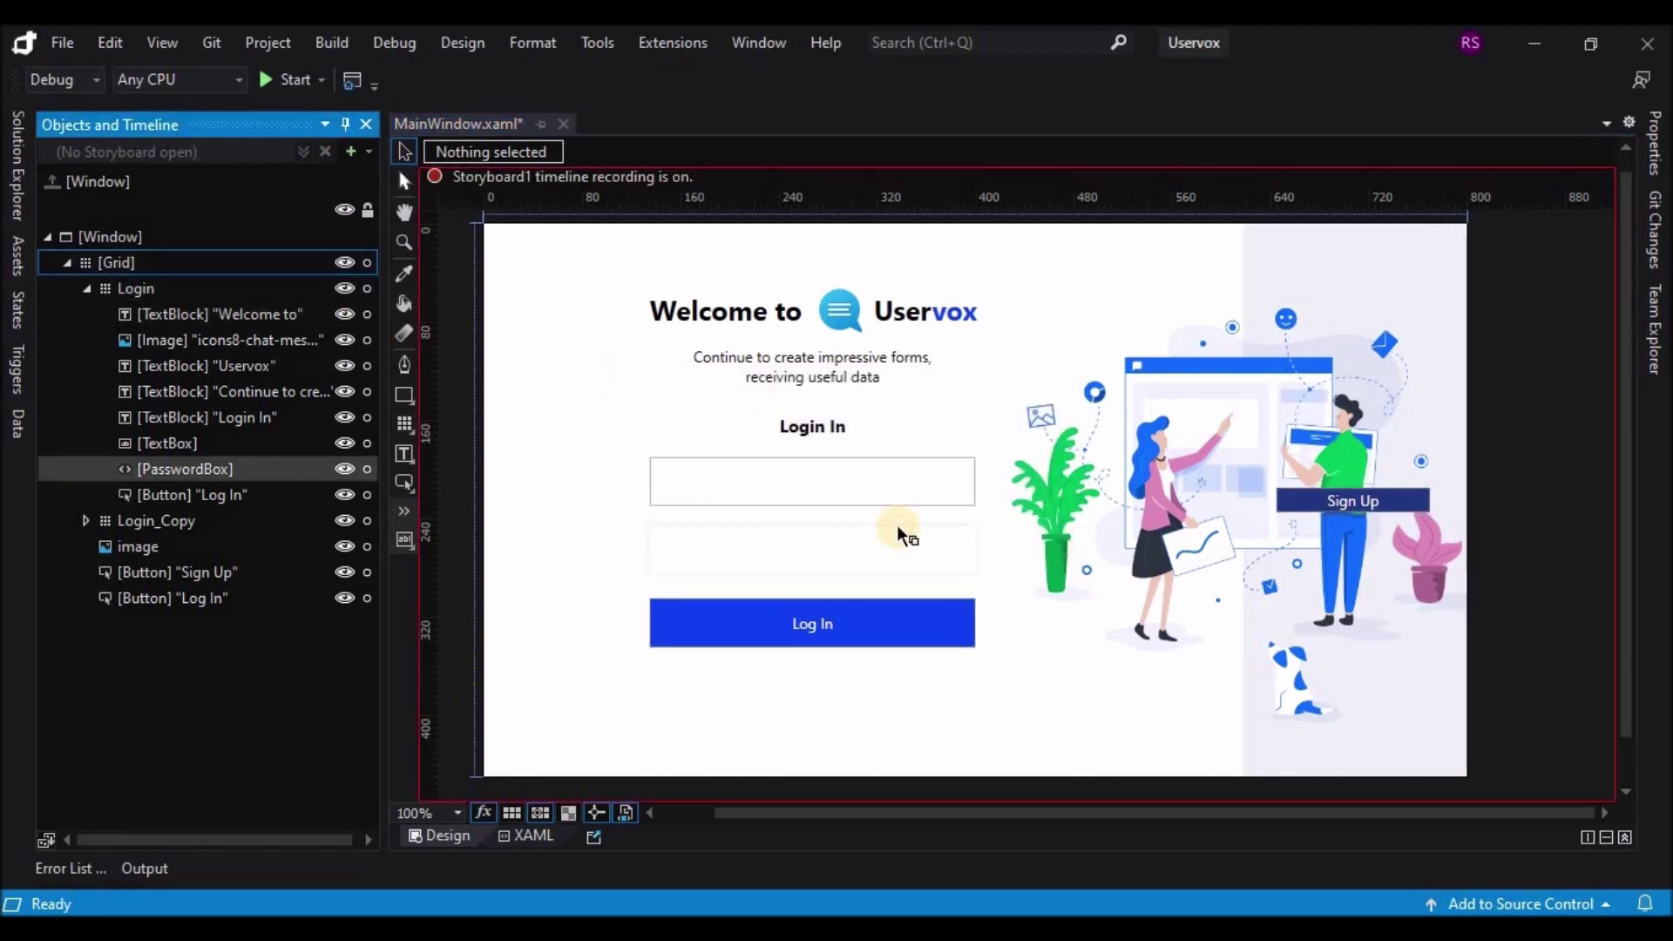
left_click(86, 287)
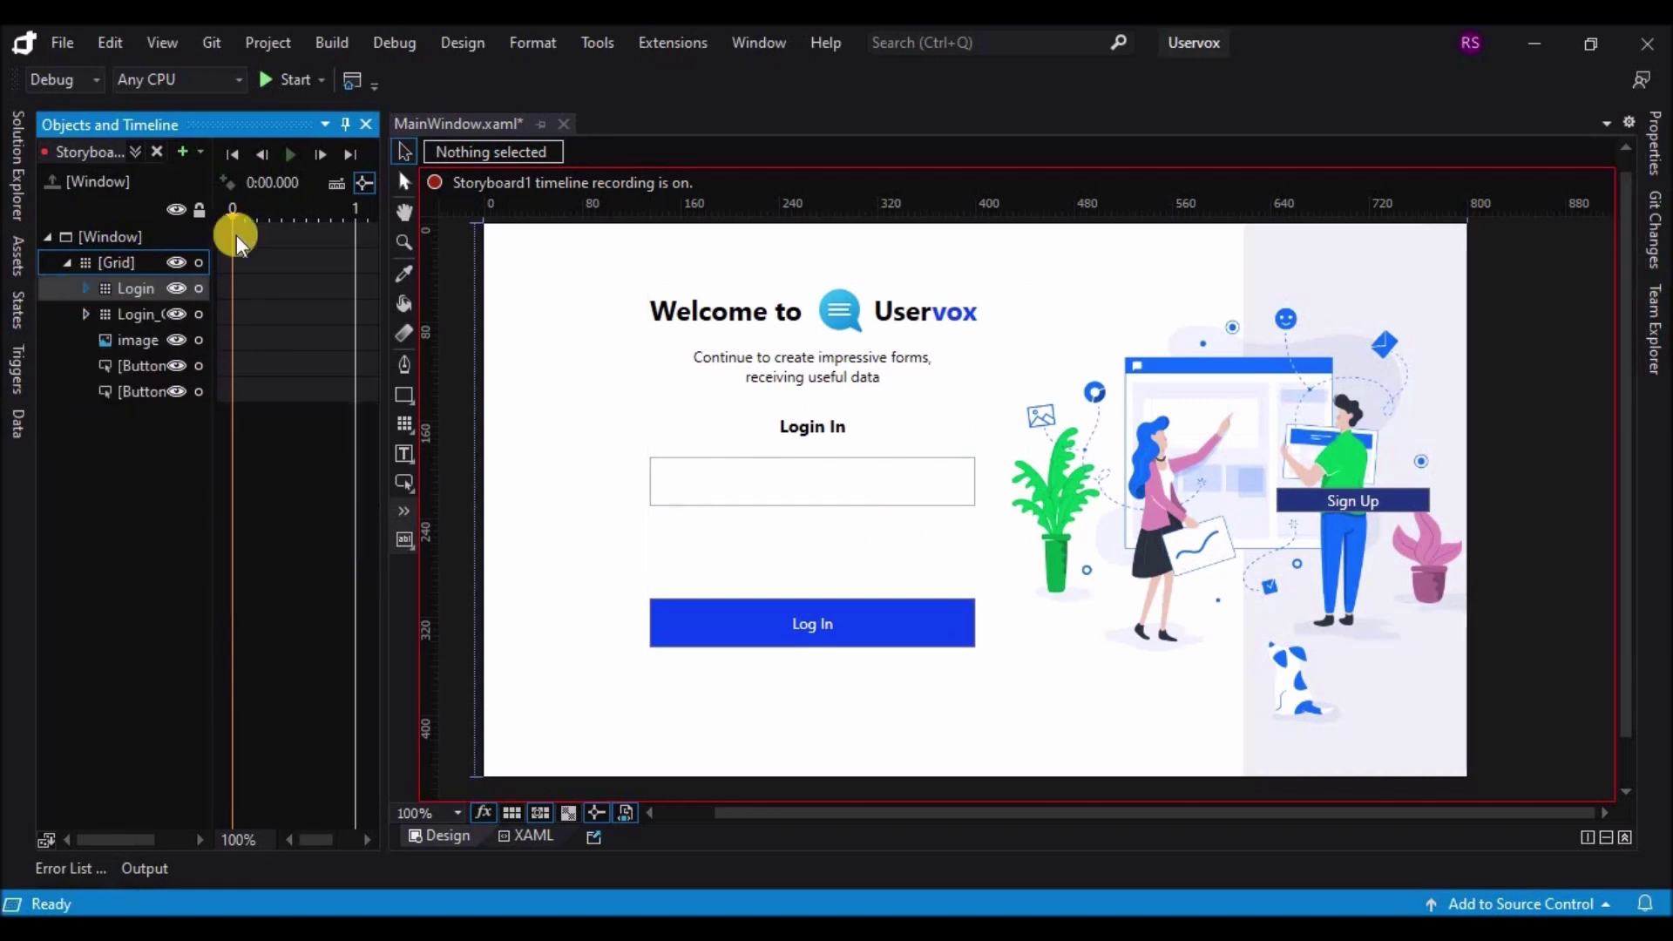
left_click(117, 284)
left_click(231, 183)
Step: Record 0 s keyframes for Login_Copy, the illustration image and both buttons
left_click(142, 315)
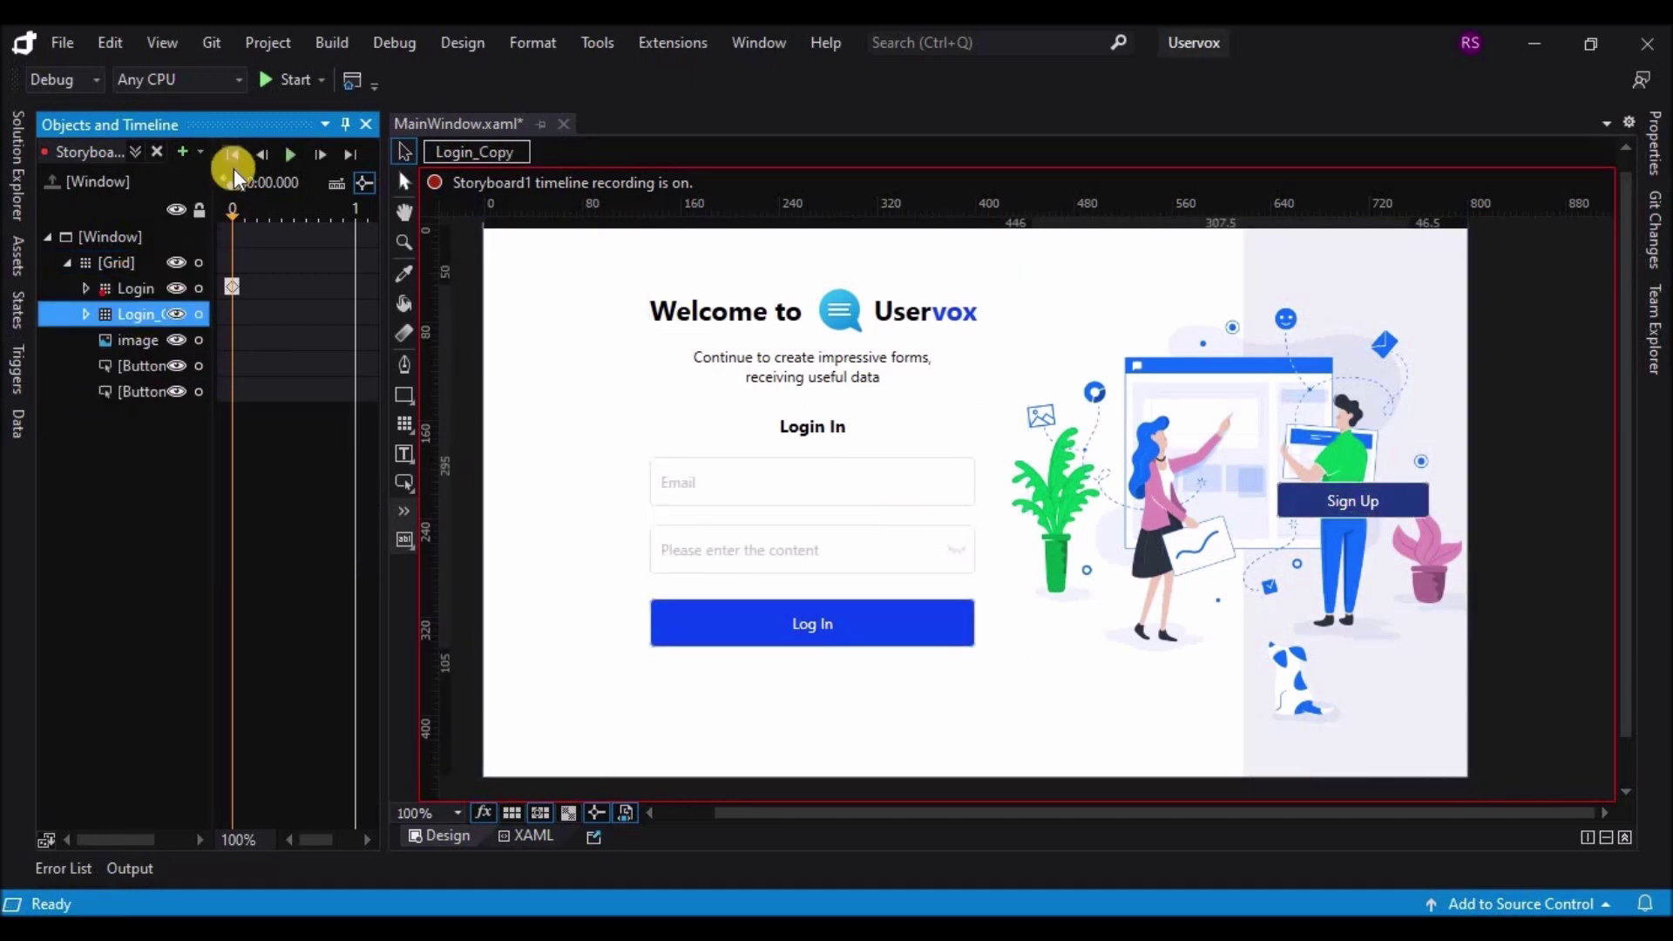
left_click(228, 183)
left_click(144, 340)
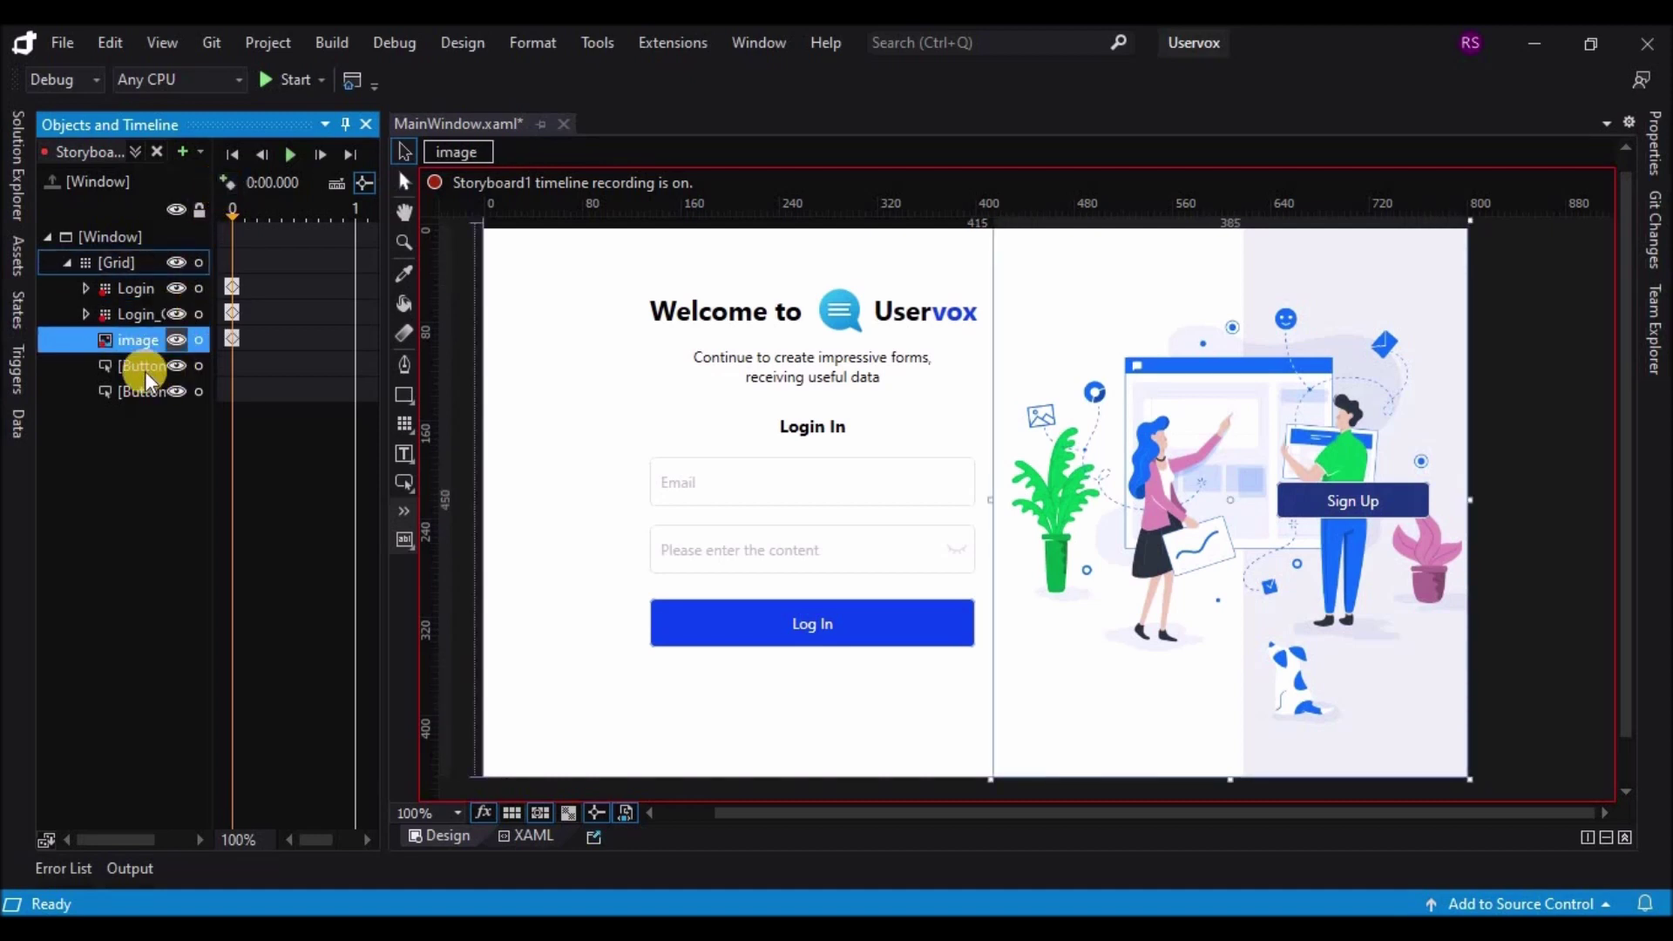
left_click(145, 366)
left_click(231, 183)
left_click(140, 394)
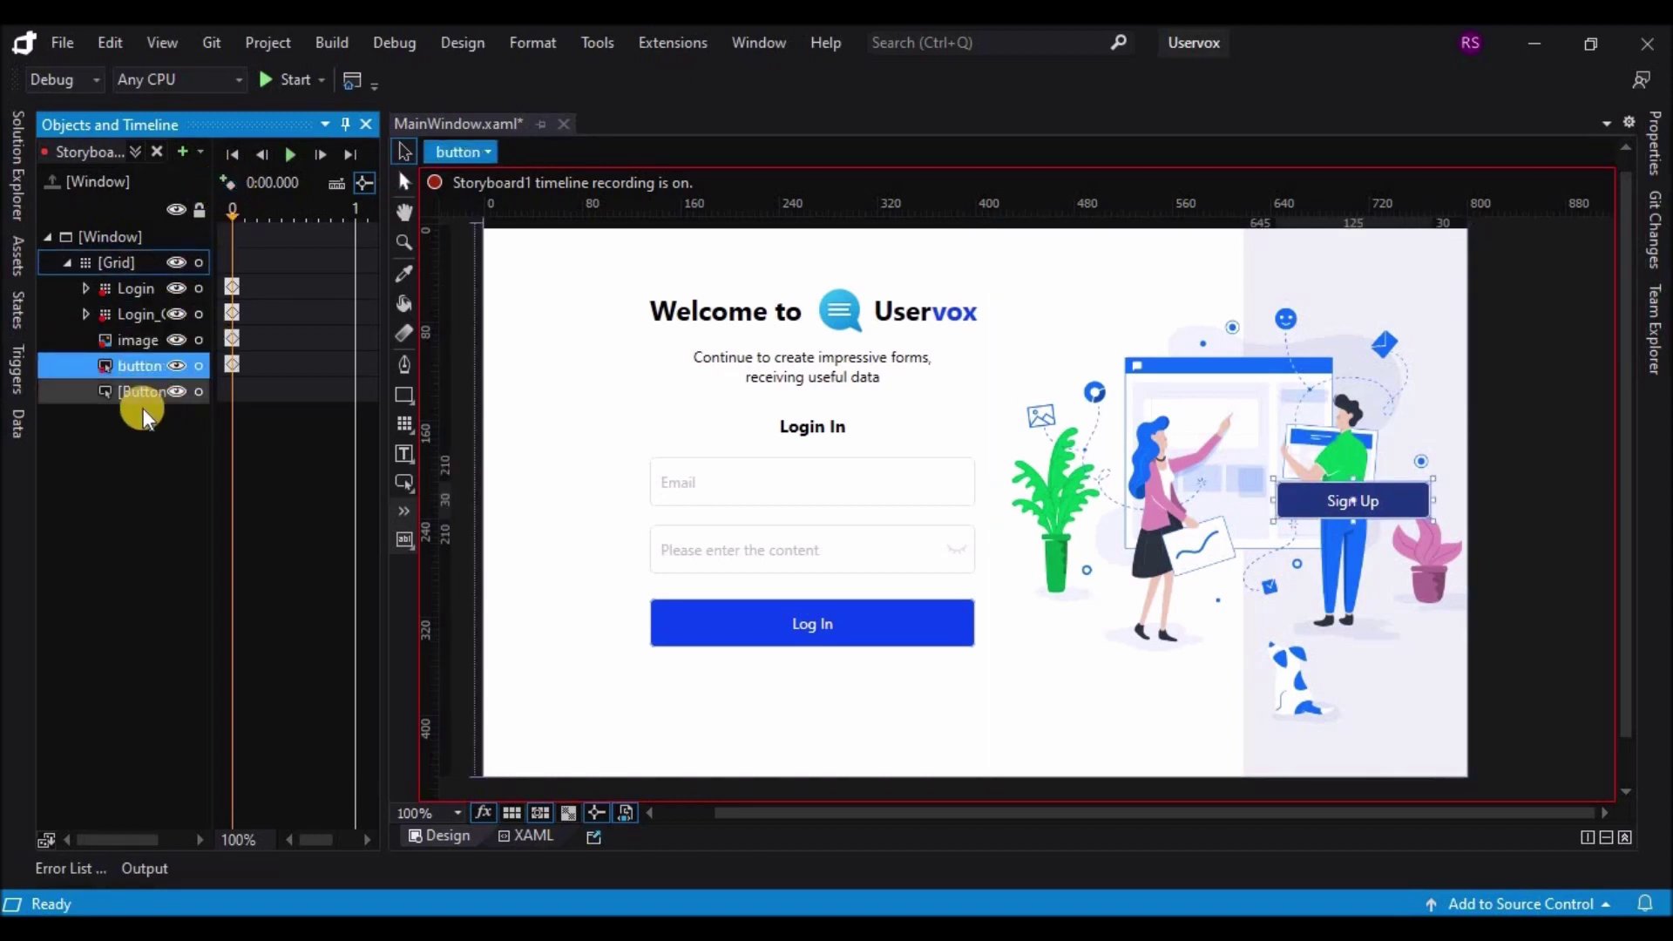
left_click(233, 186)
left_click(138, 338)
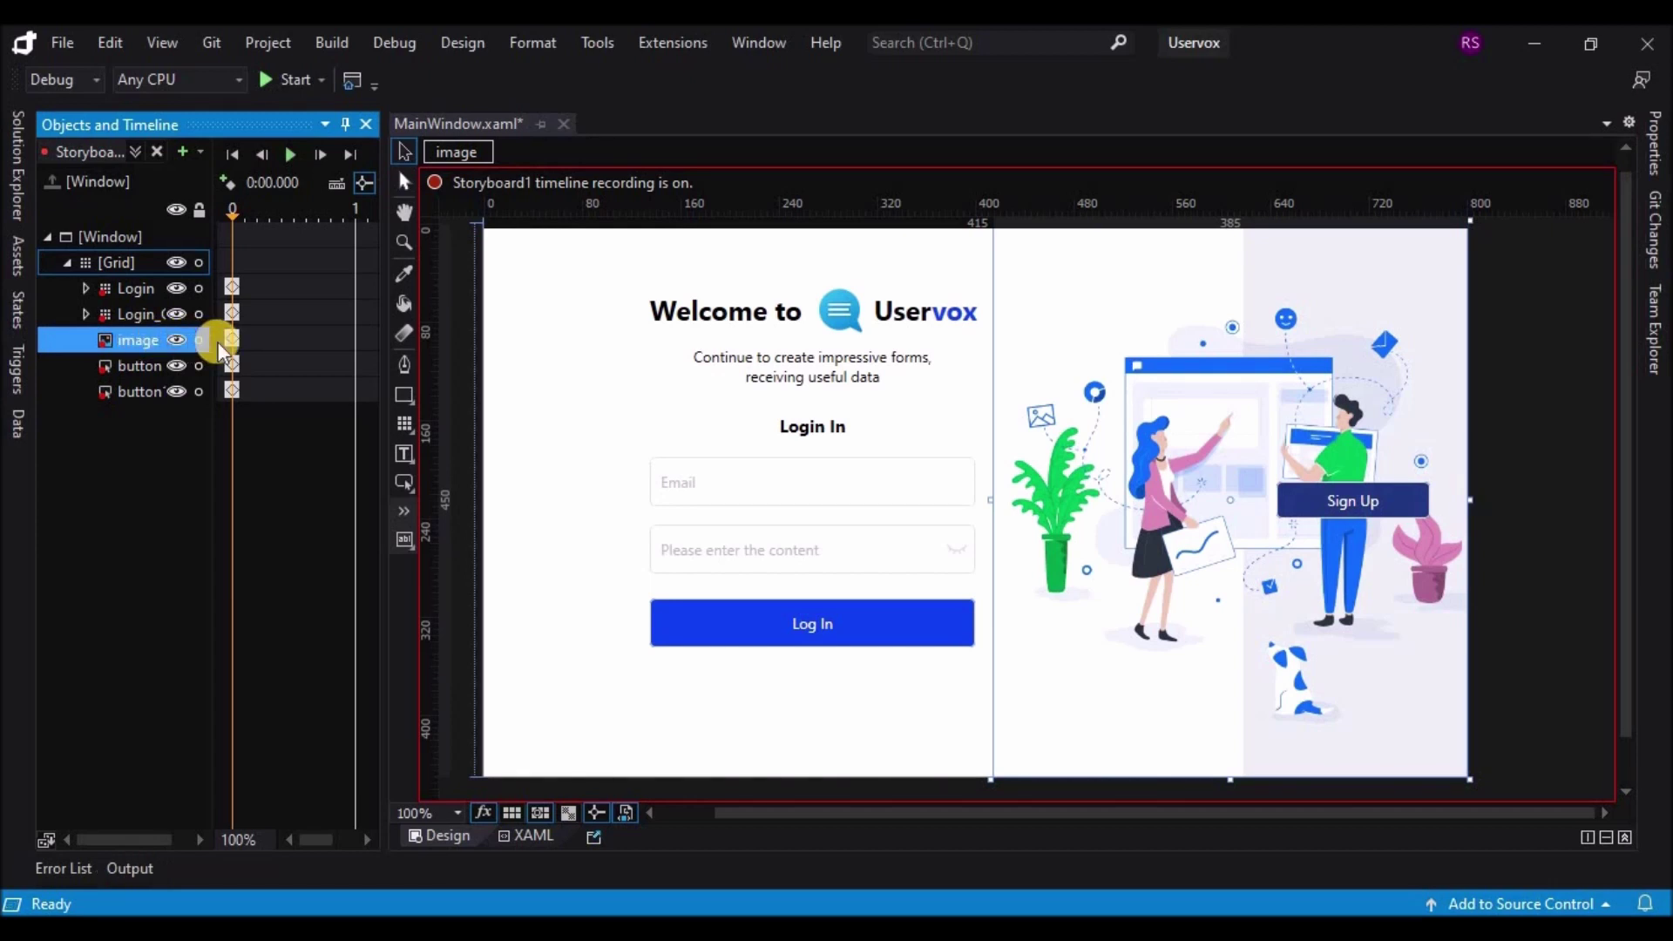
Step: Set the Sign Up button's Visibility to Hidden at 0 s
left_click(135, 366)
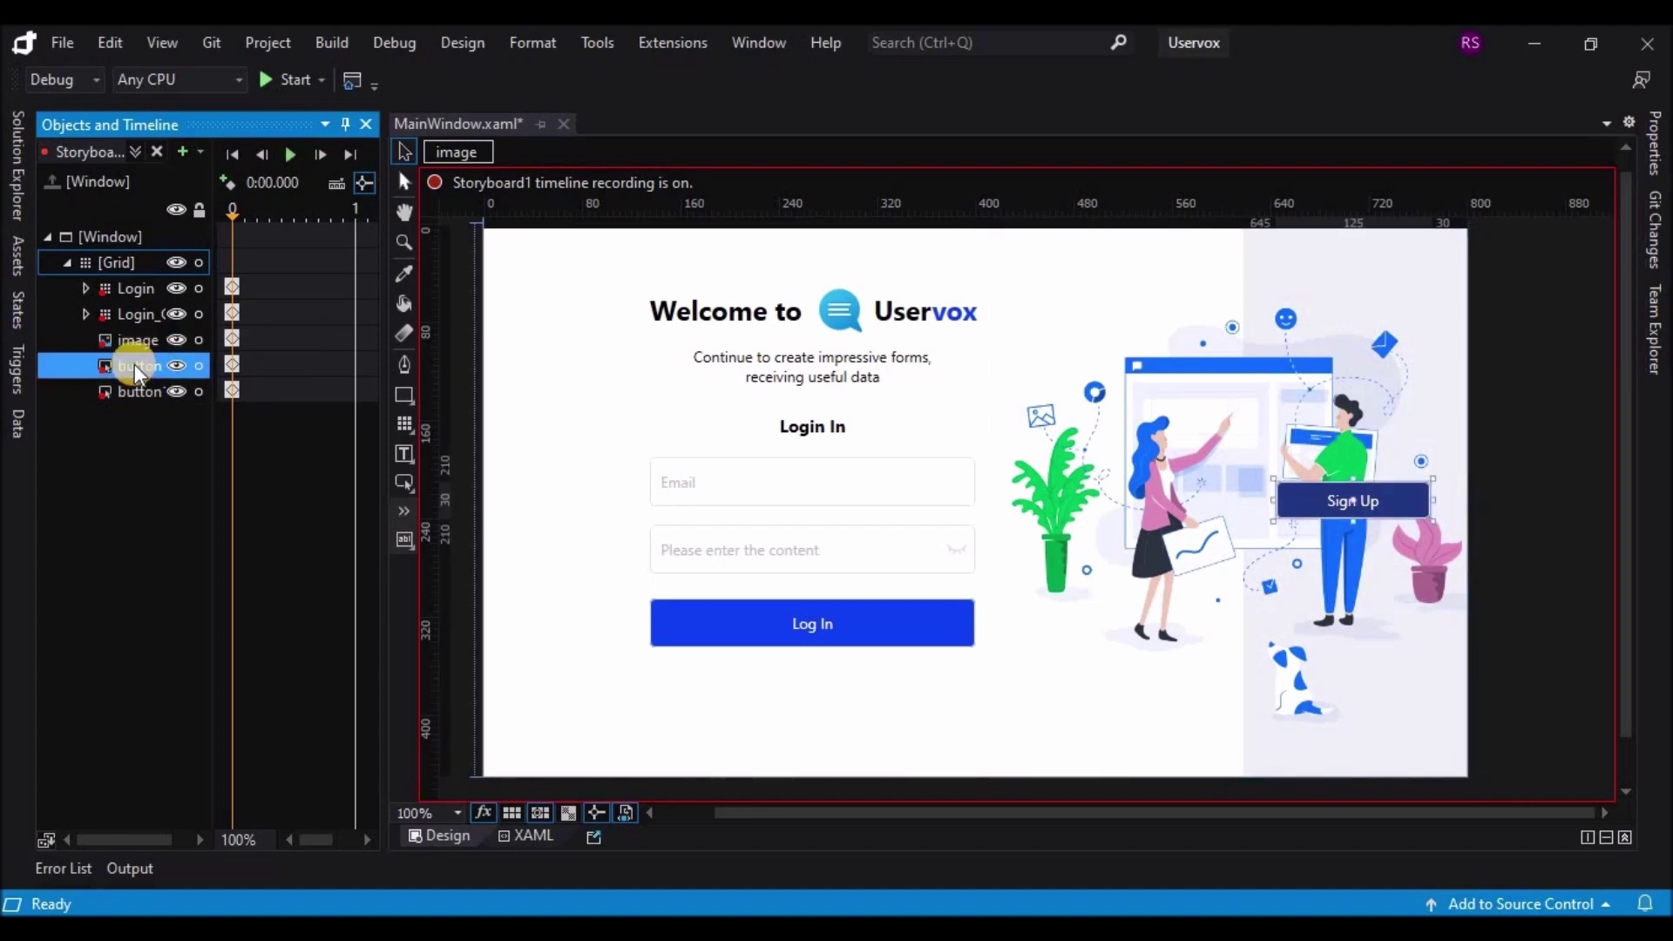
left_click(1654, 144)
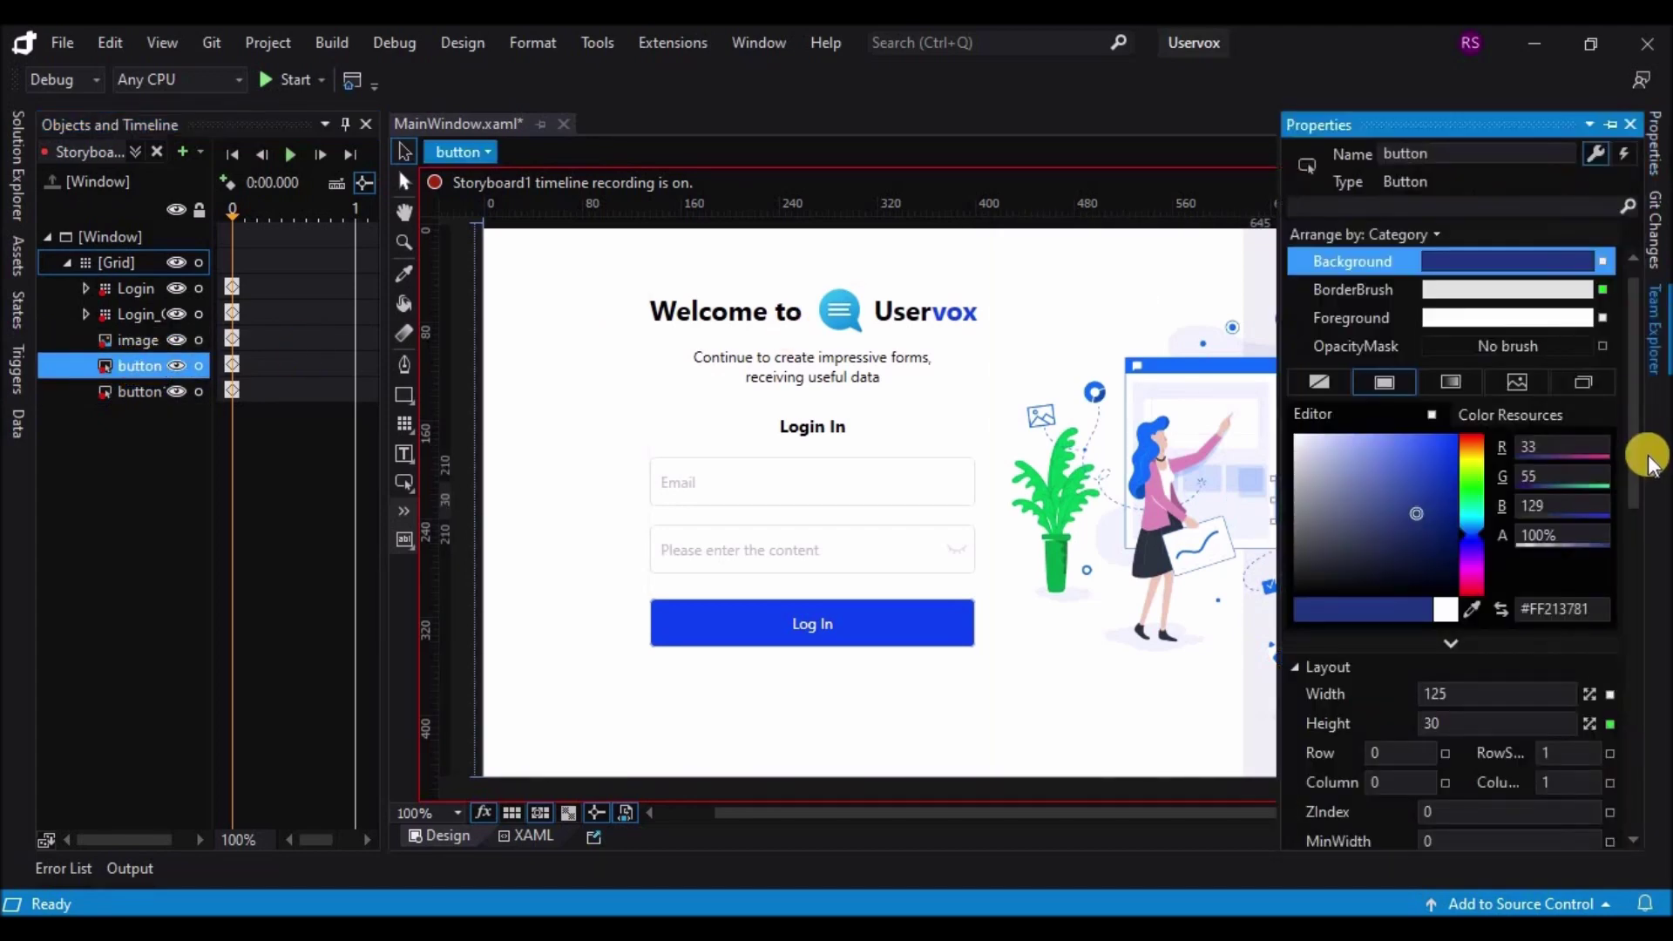
scroll(1606, 739, "down", 5)
left_click(1498, 771)
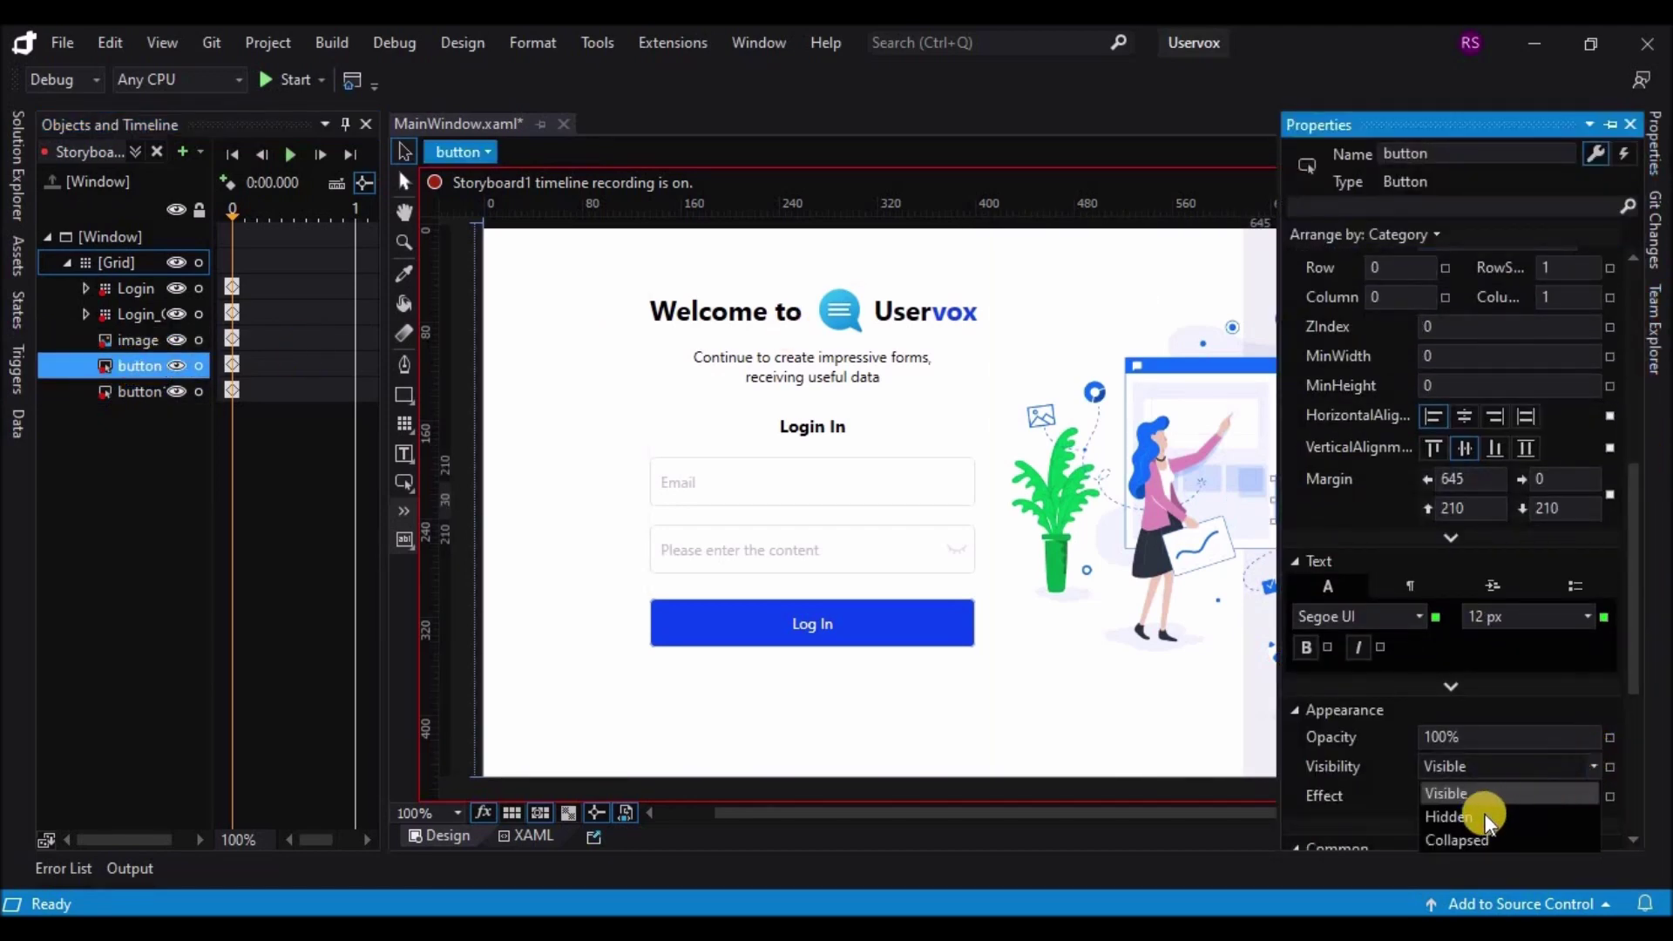
left_click(1482, 810)
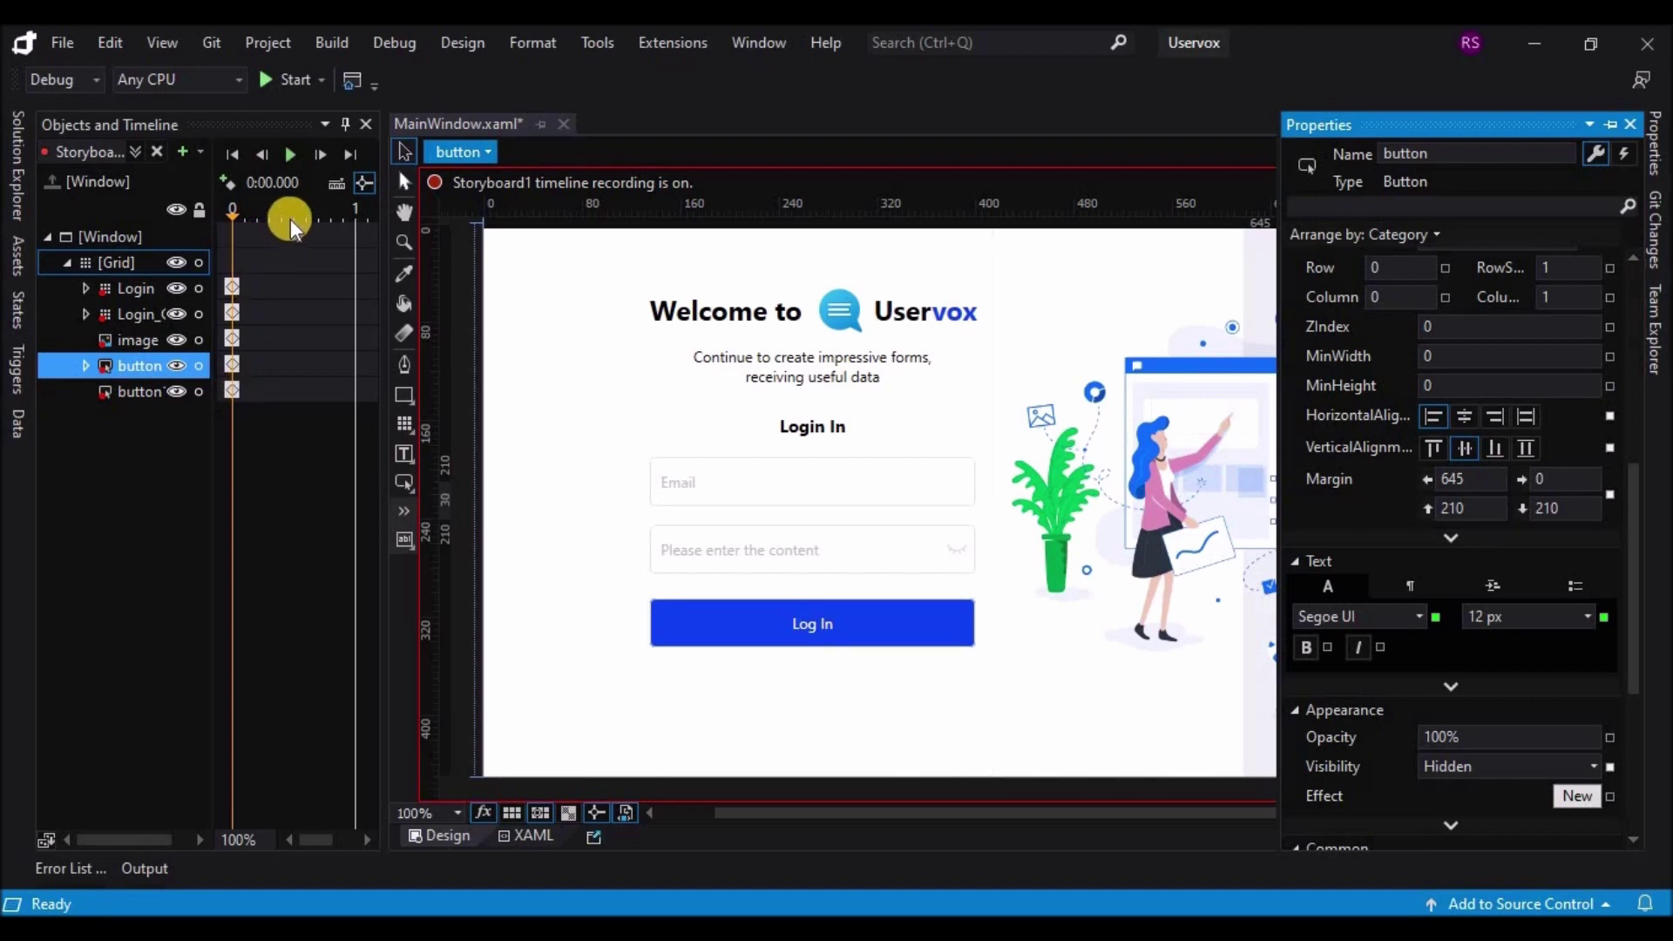
left_click(290, 218)
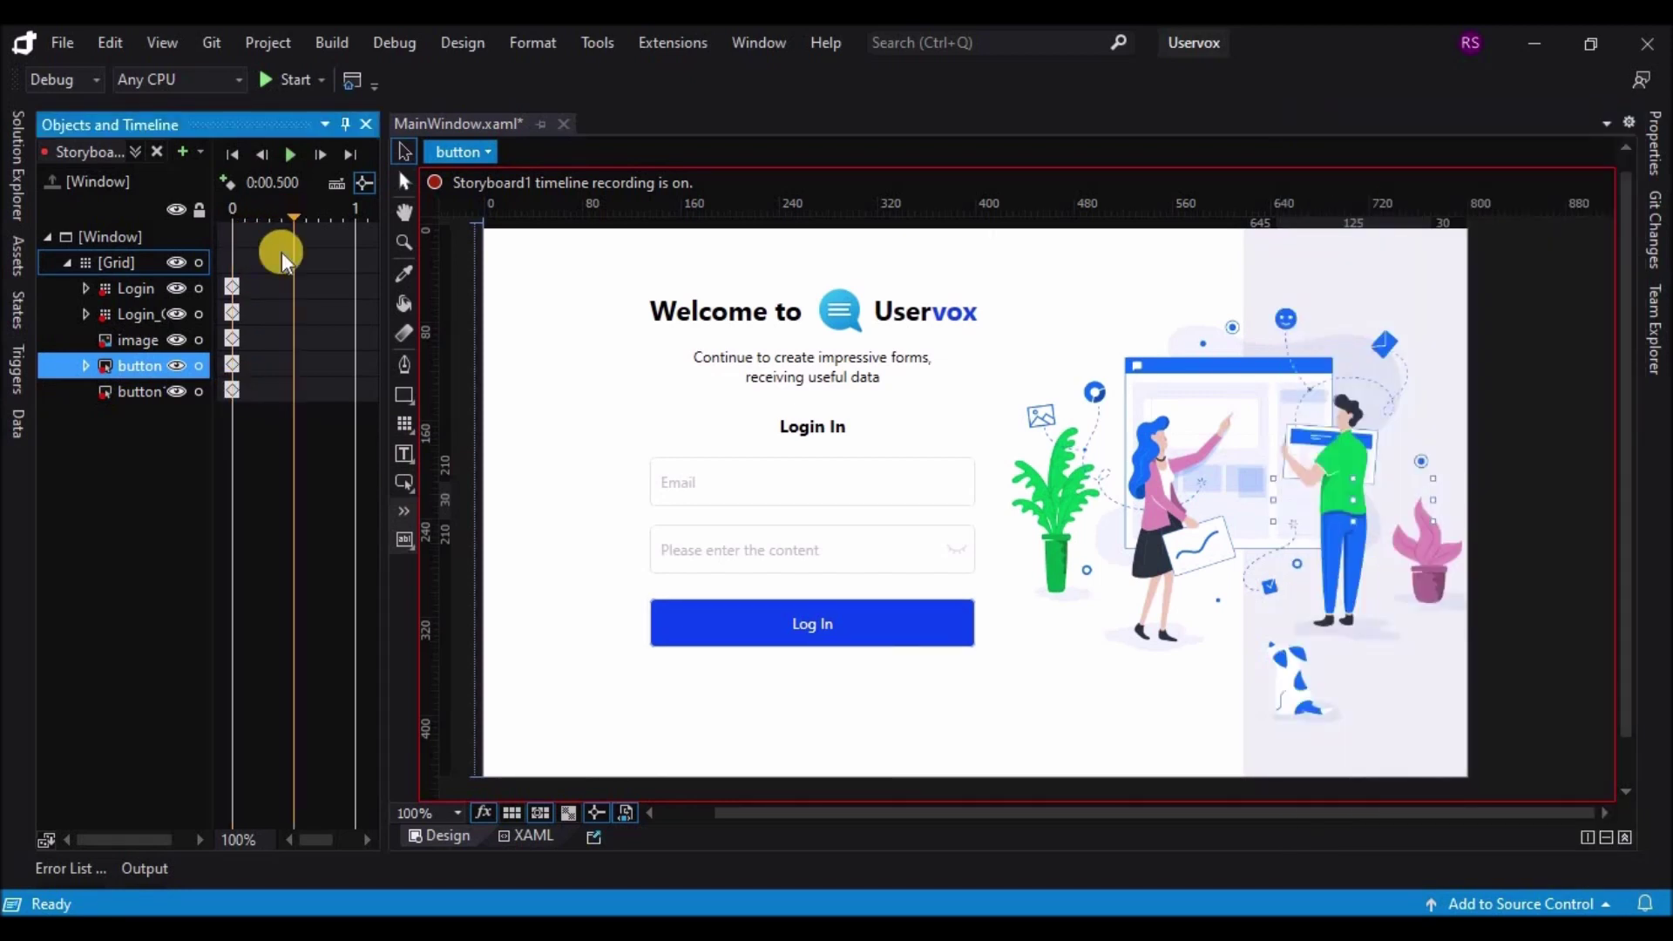
Step: At 0.5 s, slide the illustration image left until it reaches the window's left edge
left_click(130, 341)
left_click(1166, 430)
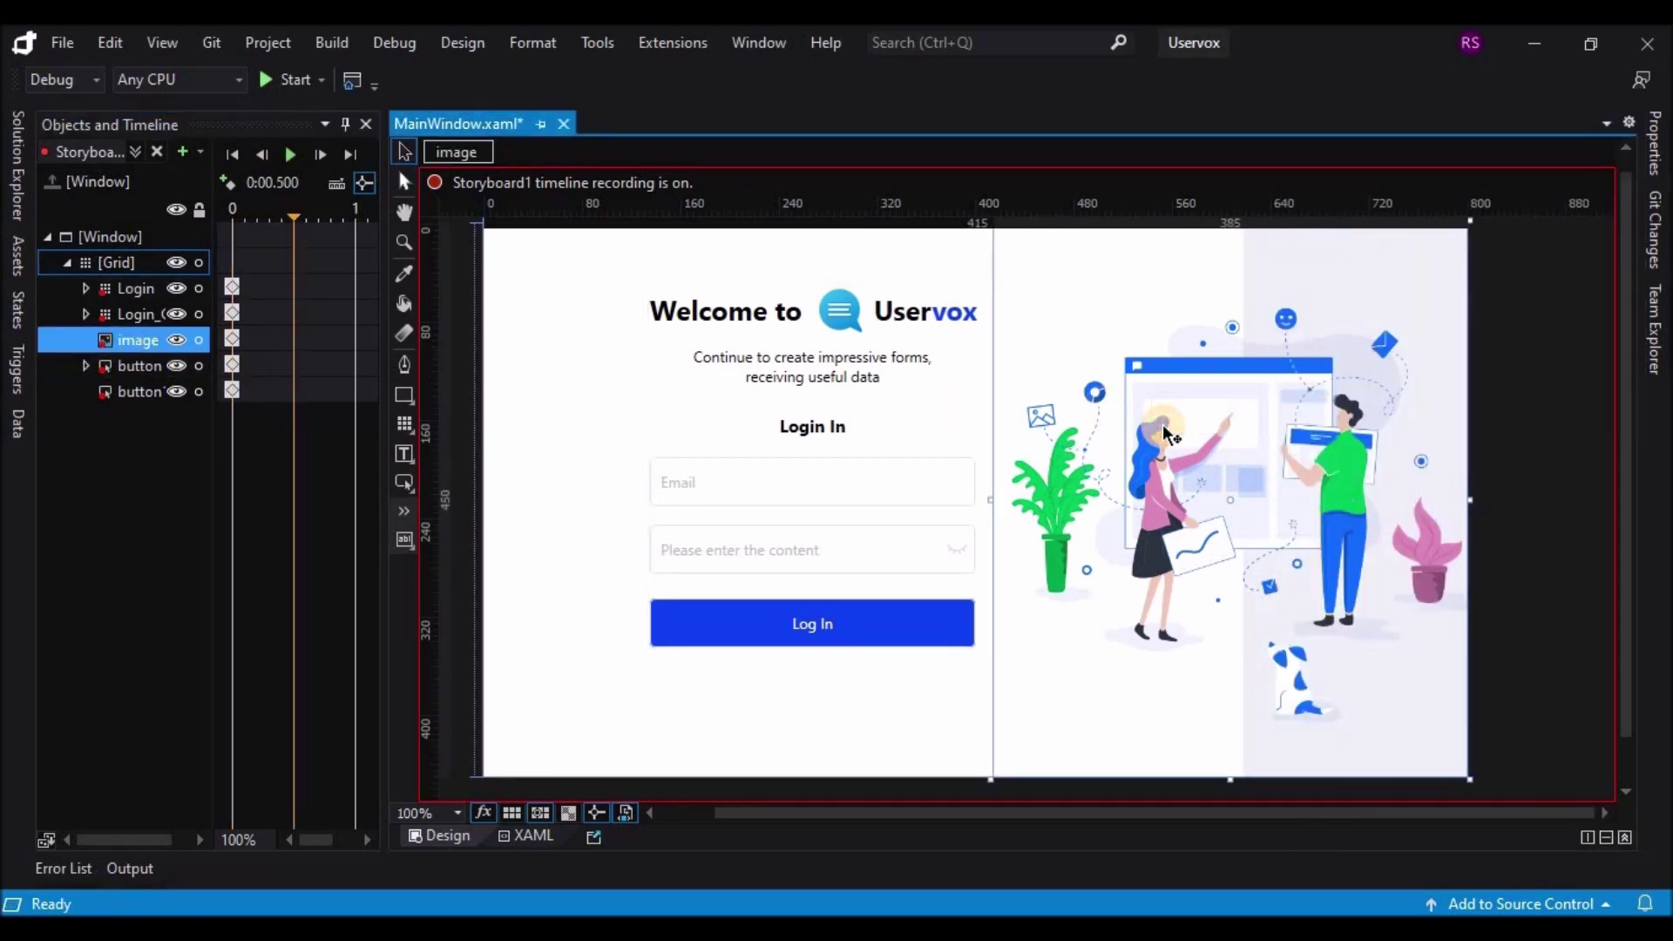
key("shift+Left")
key("shift+Left")
key("shift+Left")
key("shift+Left")
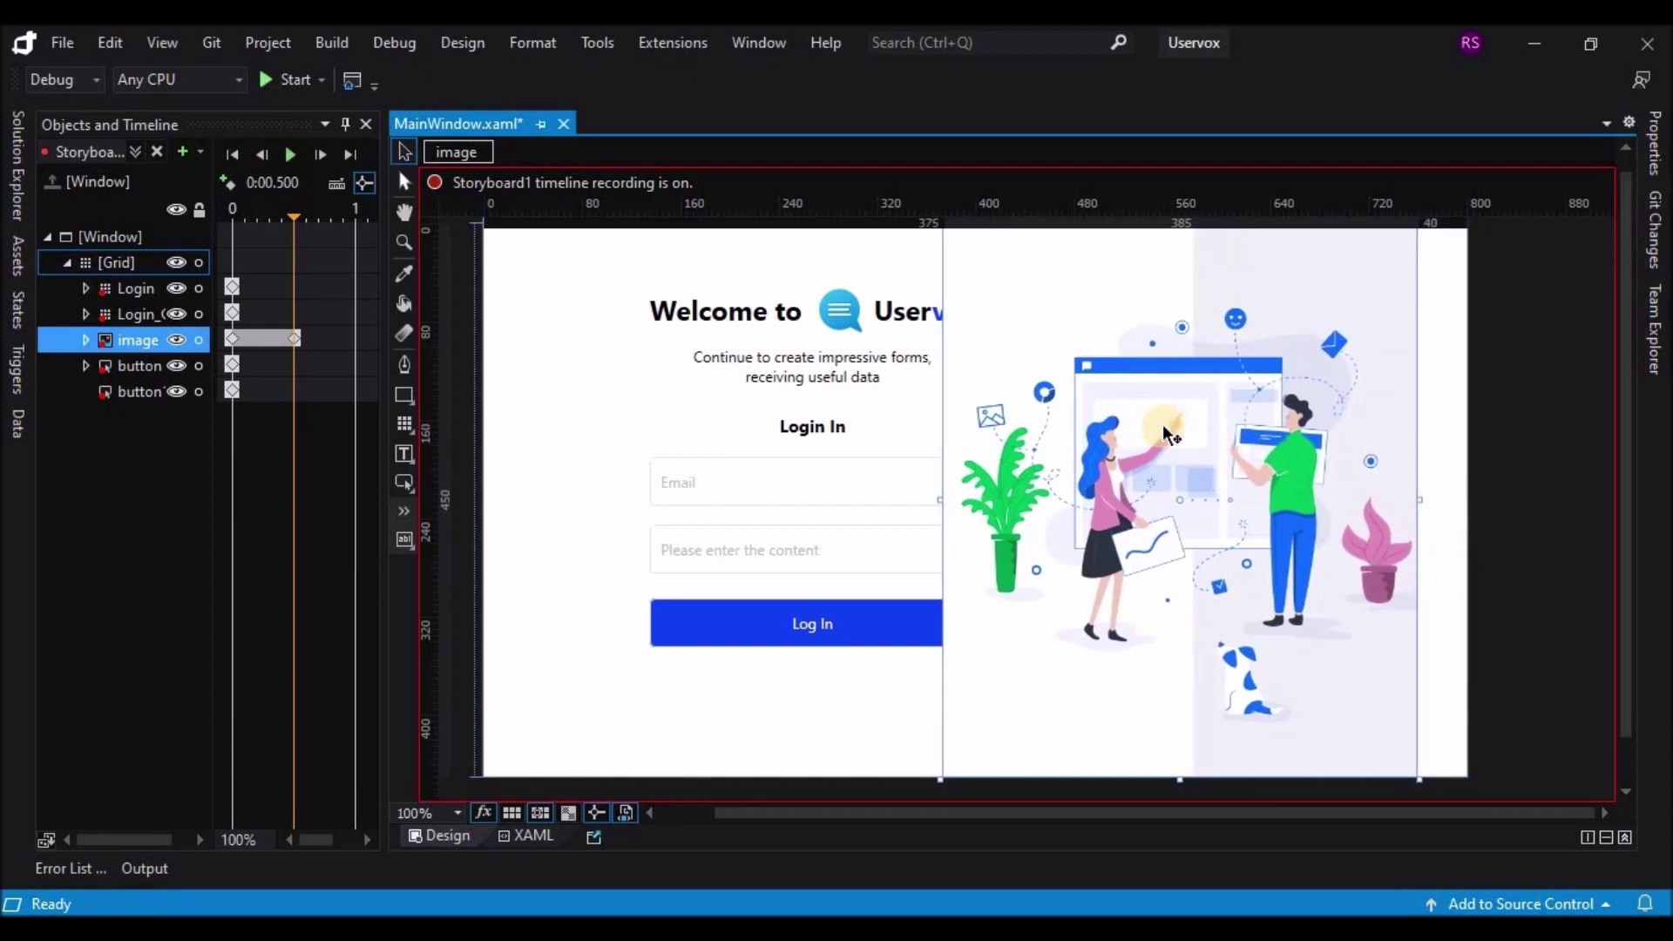
left_click_drag(1162, 426, 1089, 426)
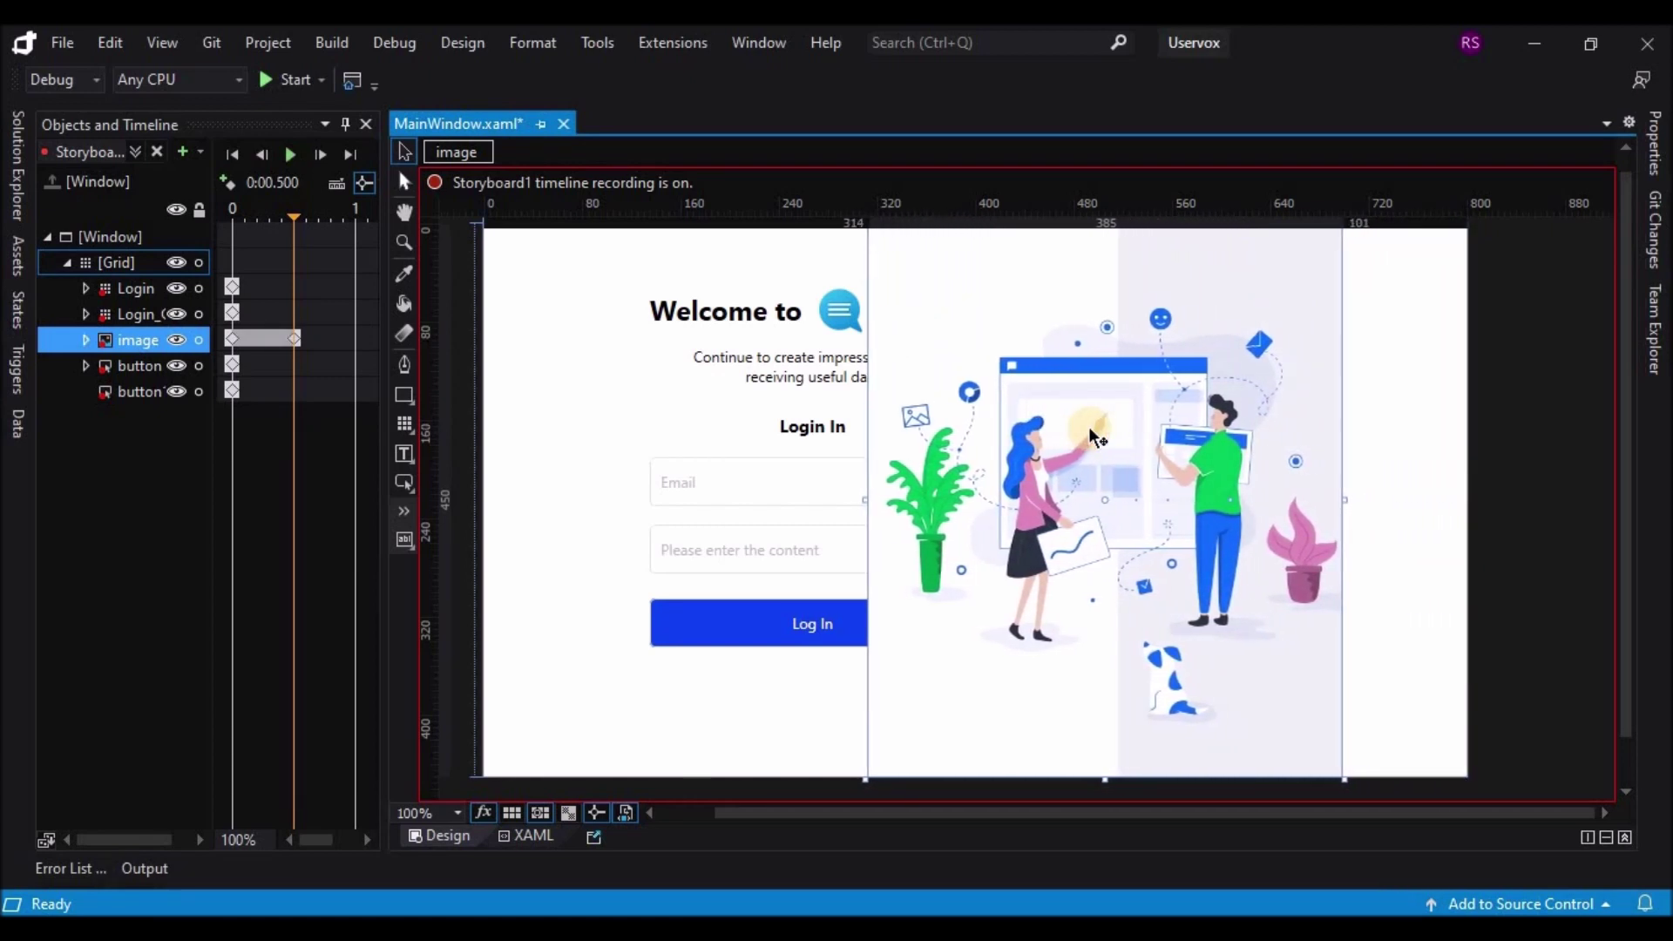
key("Left")
key("Left")
key("Left")
key("Left")
key("Left")
key("Left")
key("Left")
key("Left")
key("Left")
key("Left")
key("Left")
key("Left")
key("Left")
key("Left")
key("Left")
key("Left")
key("Left")
key("Left")
key("Left")
key("Left")
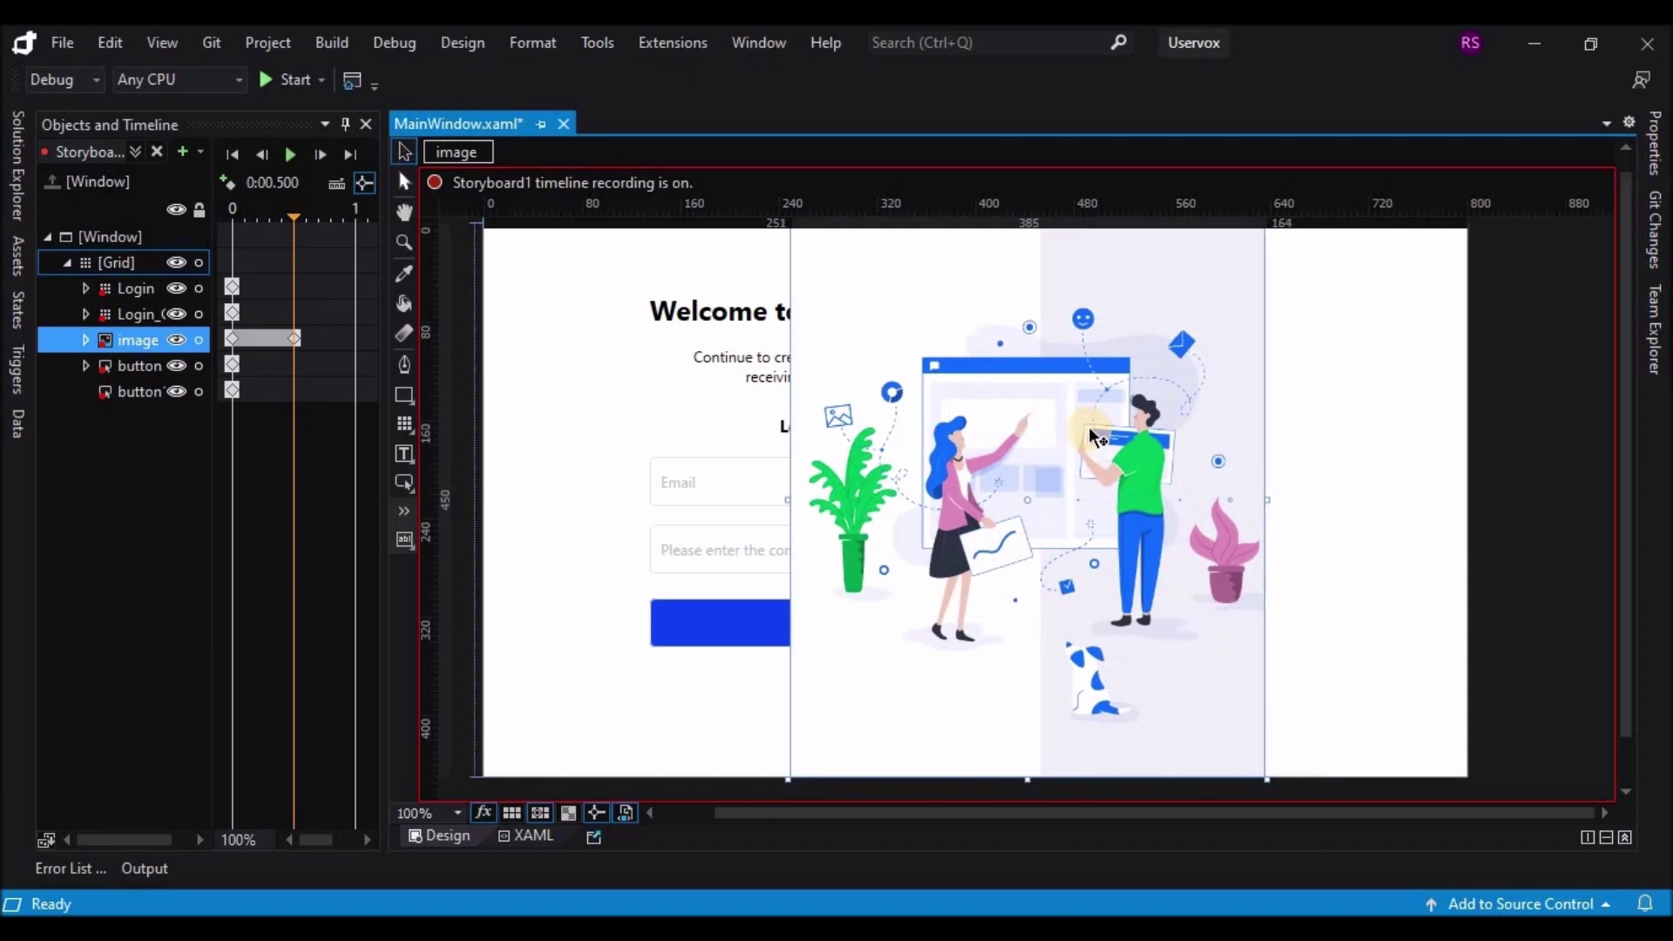
key("Left")
key("Left")
key("Left")
key("Left")
key("Left")
key("Left")
key("Left")
key("Left")
key("Left")
key("Left")
key("Left")
key("Left")
key("Left")
key("Left")
key("Left")
key("Left")
key("Left")
key("Left")
key("Left")
key("Left")
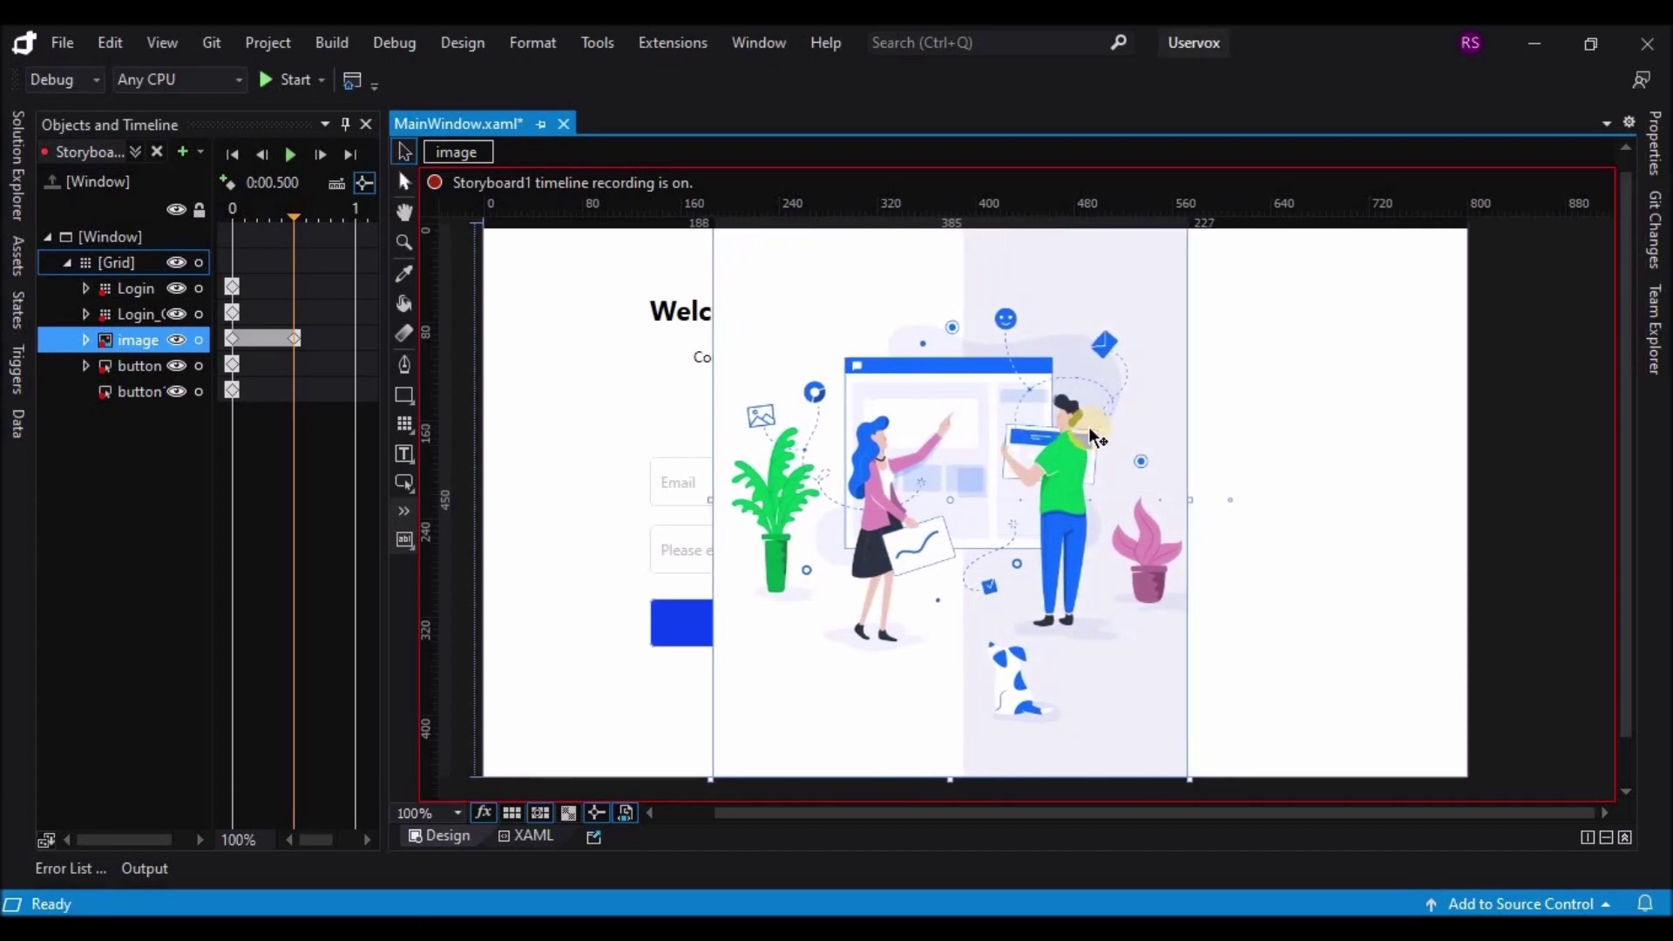
key("Left")
key("Left")
key("Left")
key("Left")
key("Left")
key("Left")
key("Left")
key("Left")
key("Left")
key("Left")
key("Left")
key("Left")
key("Left")
key("Left")
key("Left")
key("Left")
key("Left")
key("Left")
key("Left")
key("Left")
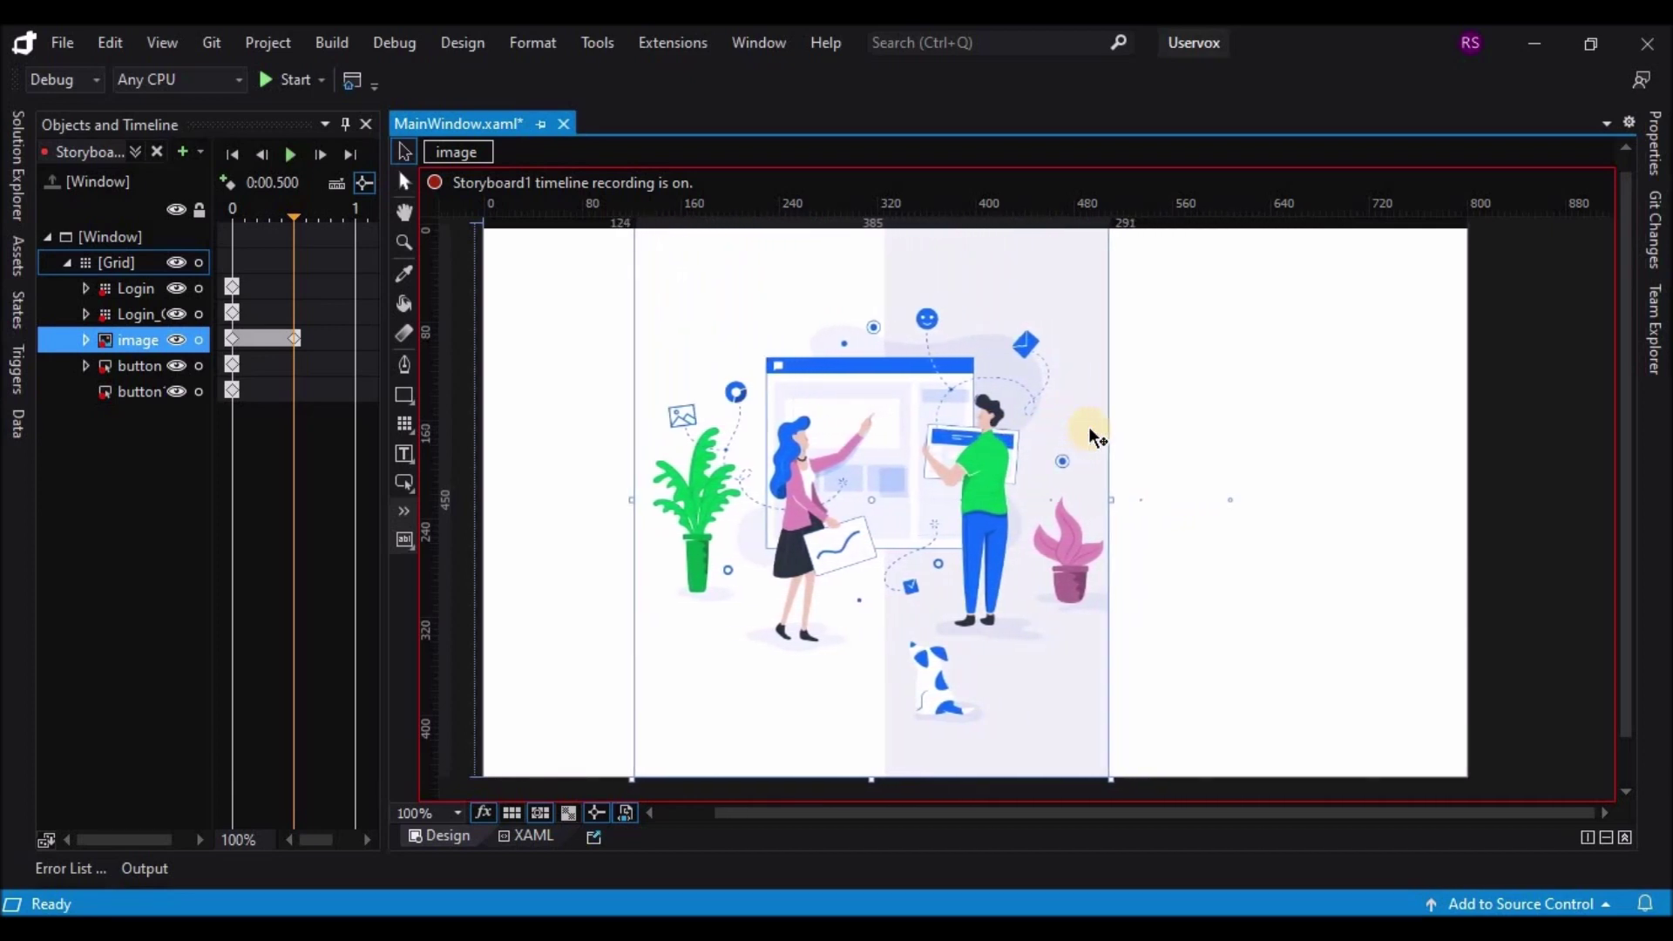
key("Left")
key("Left")
key("Left")
key("Left")
key("Left")
key("Left")
key("Left")
key("Left")
key("Left")
key("Left")
key("Left")
key("Left")
key("Left")
key("Left")
key("Left")
key("Left")
key("Left")
key("Left")
key("Left")
key("Left")
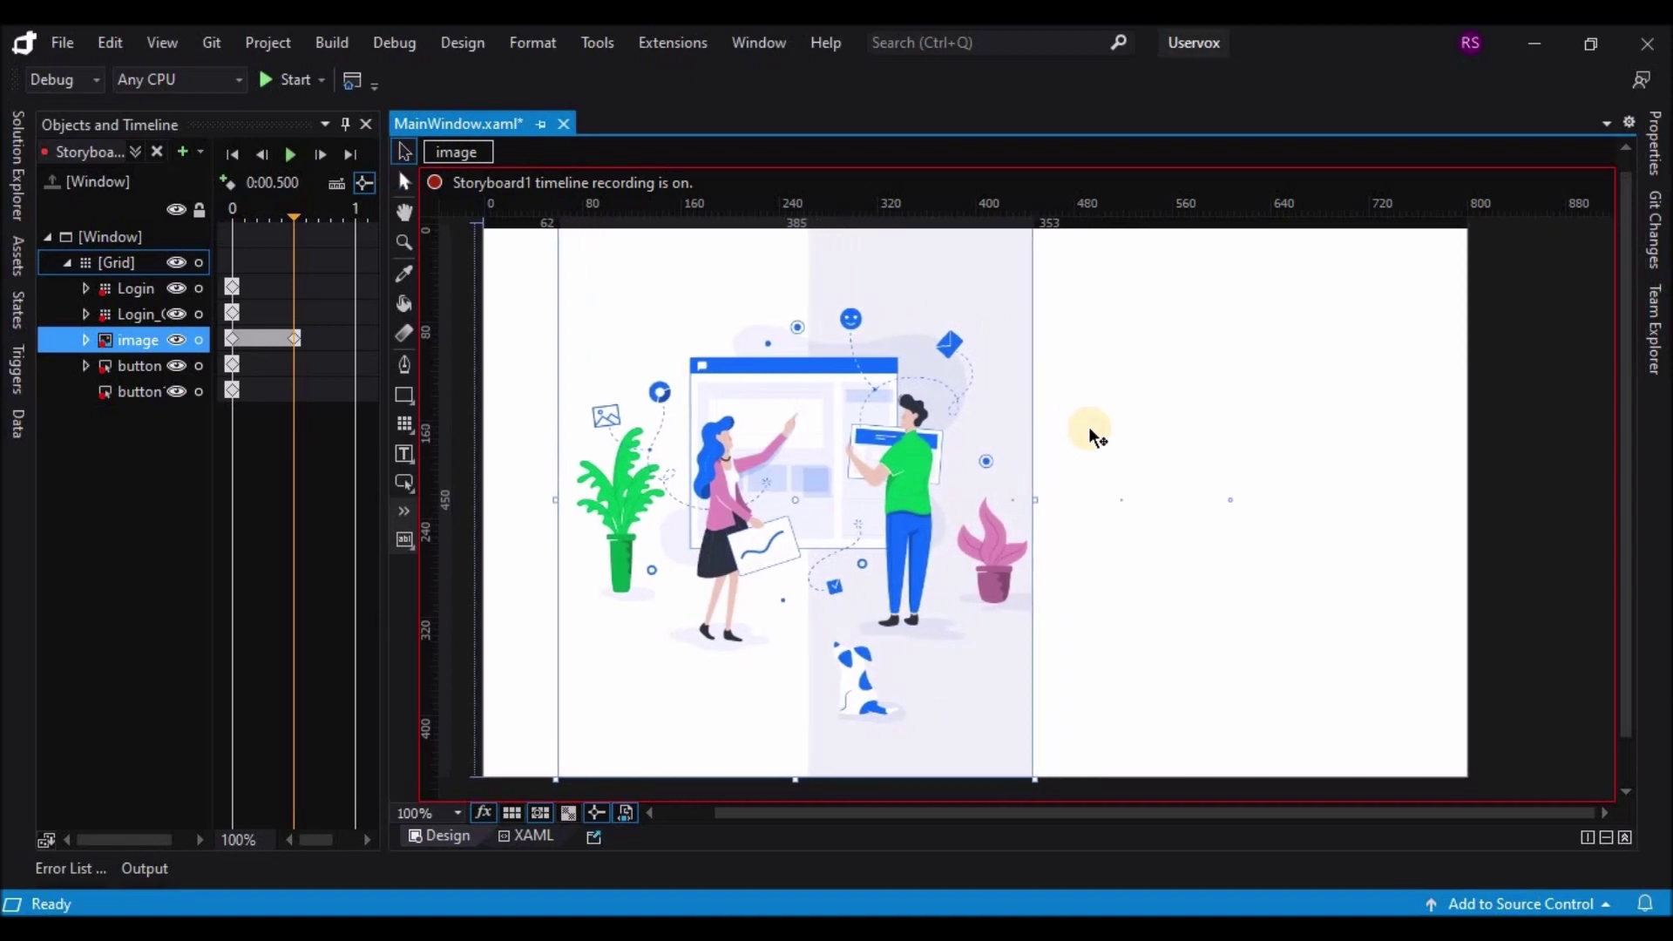
key("Left")
key("Left")
key("Left")
key("Left")
key("Left")
key("Left")
key("Left")
key("Left")
key("Left")
key("Left")
key("Left")
key("Left")
key("Left")
key("Left")
key("Left")
key("Left")
key("Left")
key("Left")
key("Left")
key("Left")
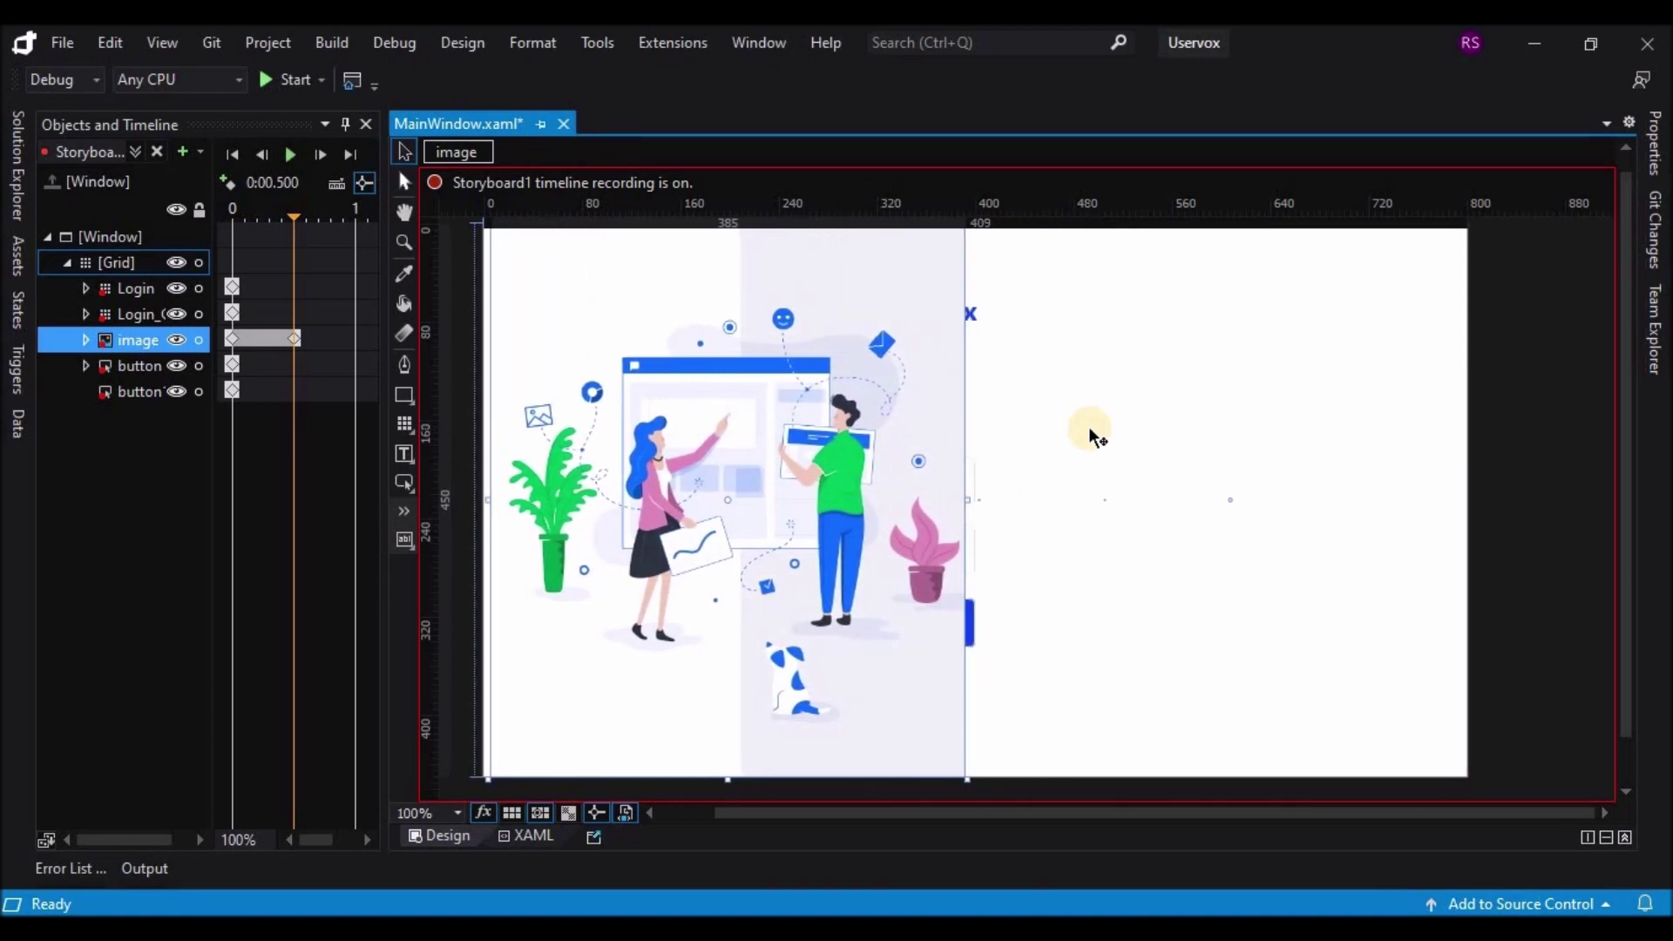
key("Left")
key("Left")
key("Left")
key("Left")
key("Left")
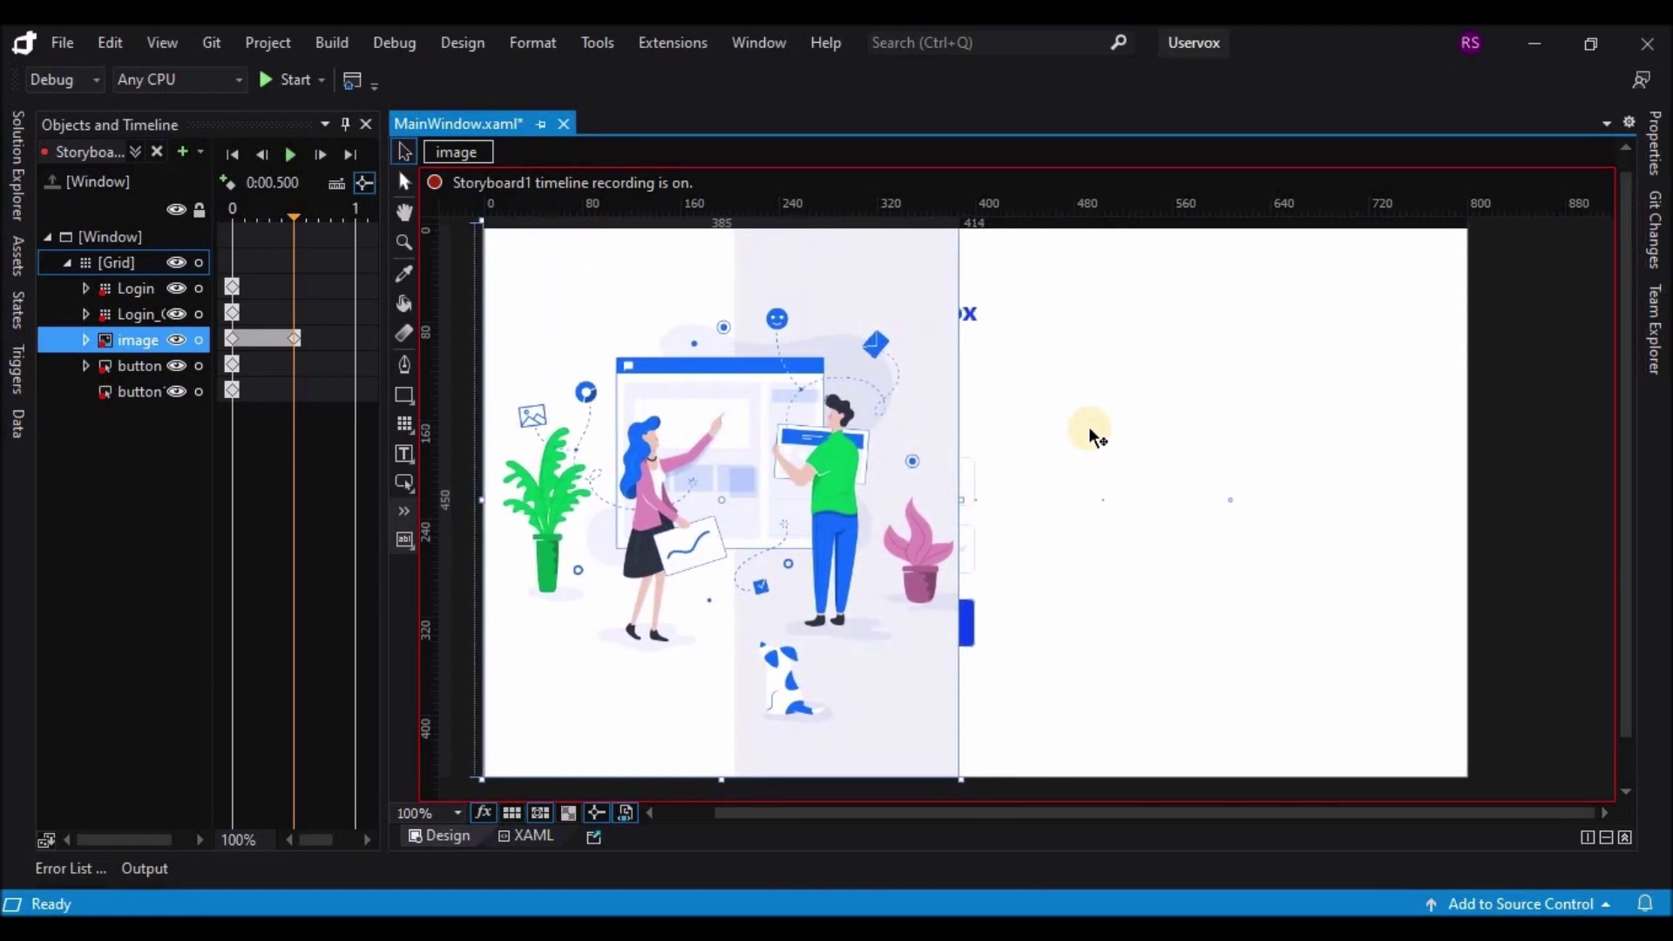
Step: Set the Login group's Visibility to Hidden at 0.4 s
left_click(133, 315)
left_click(132, 293)
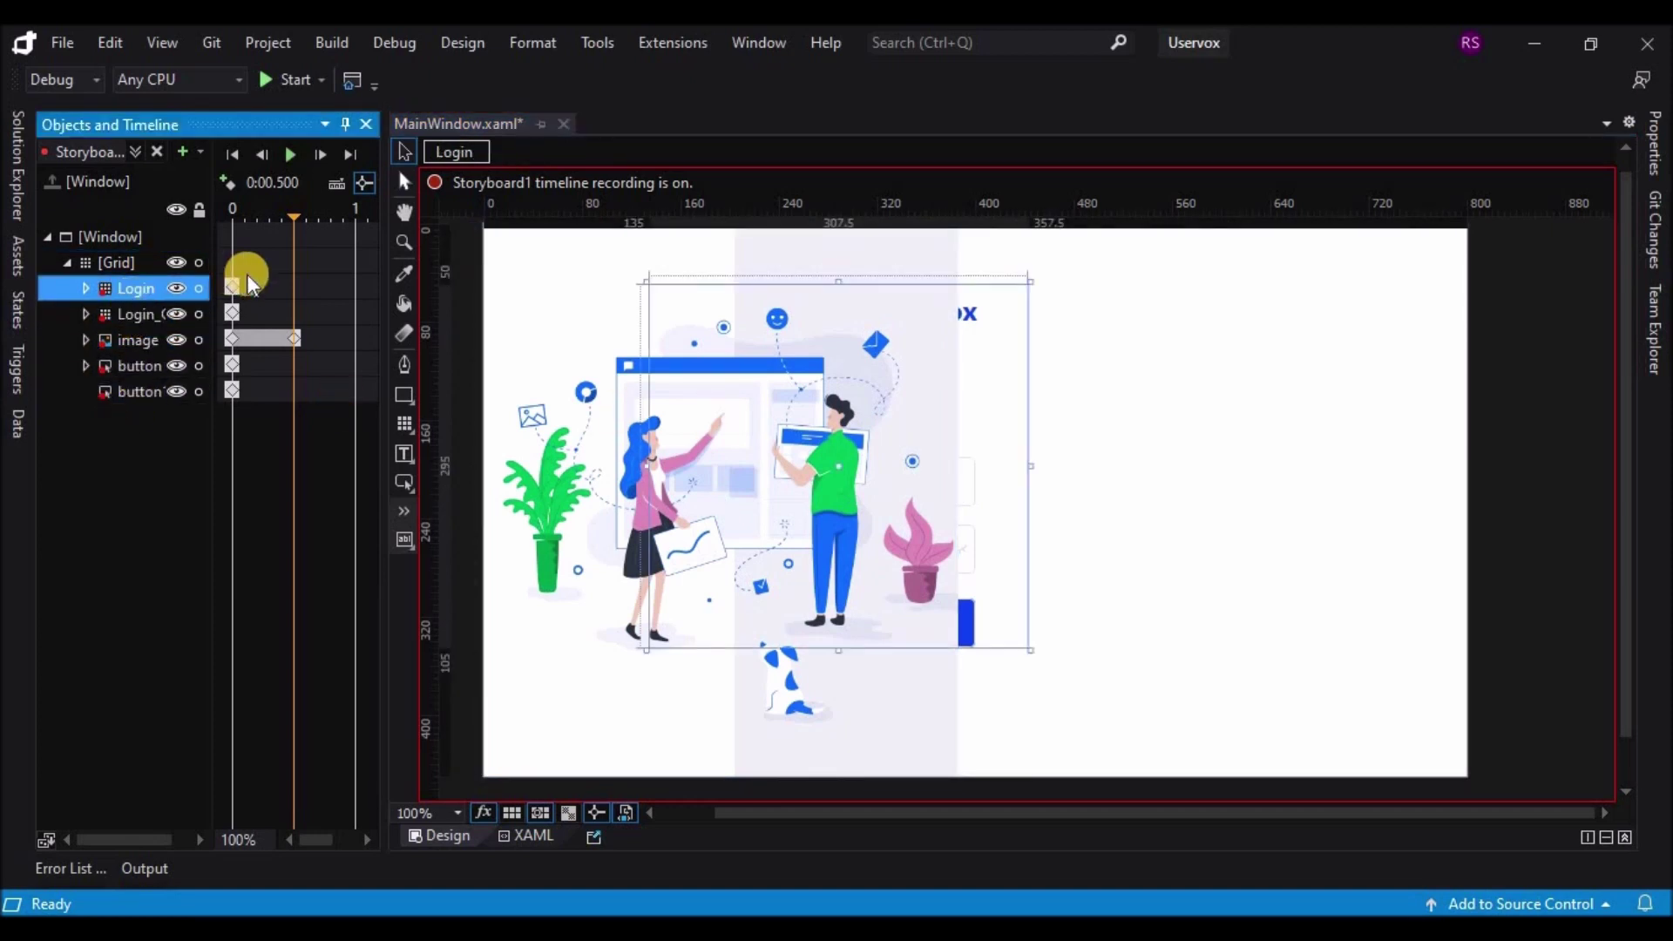
left_click(281, 282)
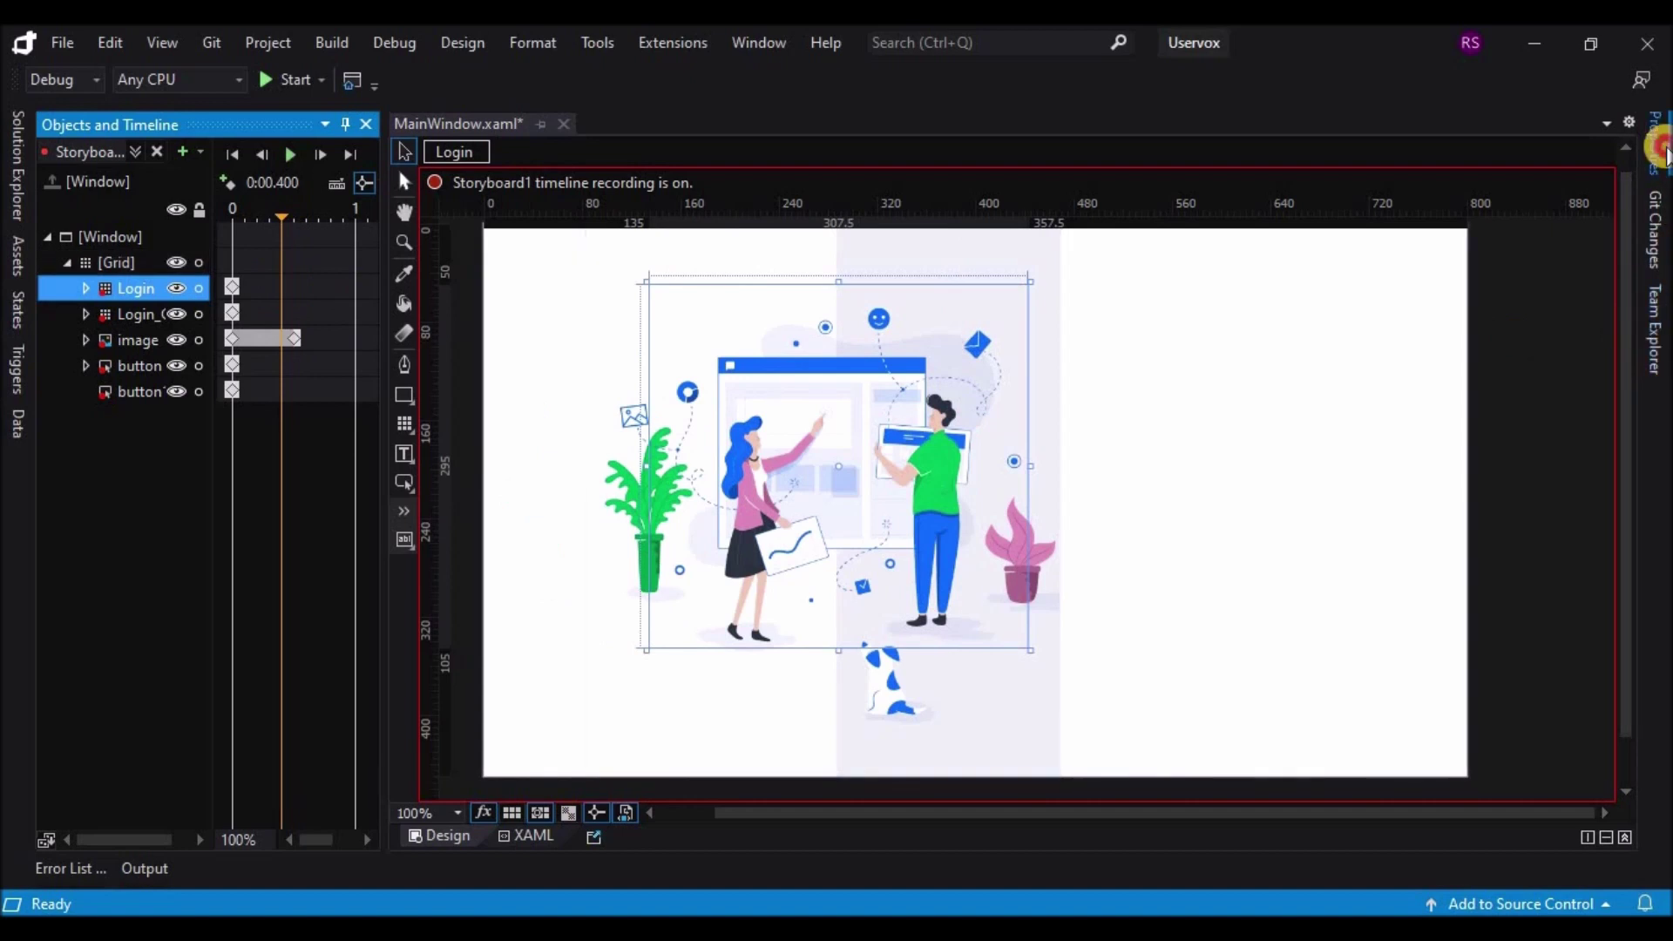
left_click(1654, 144)
scroll(1629, 644, "down", 5)
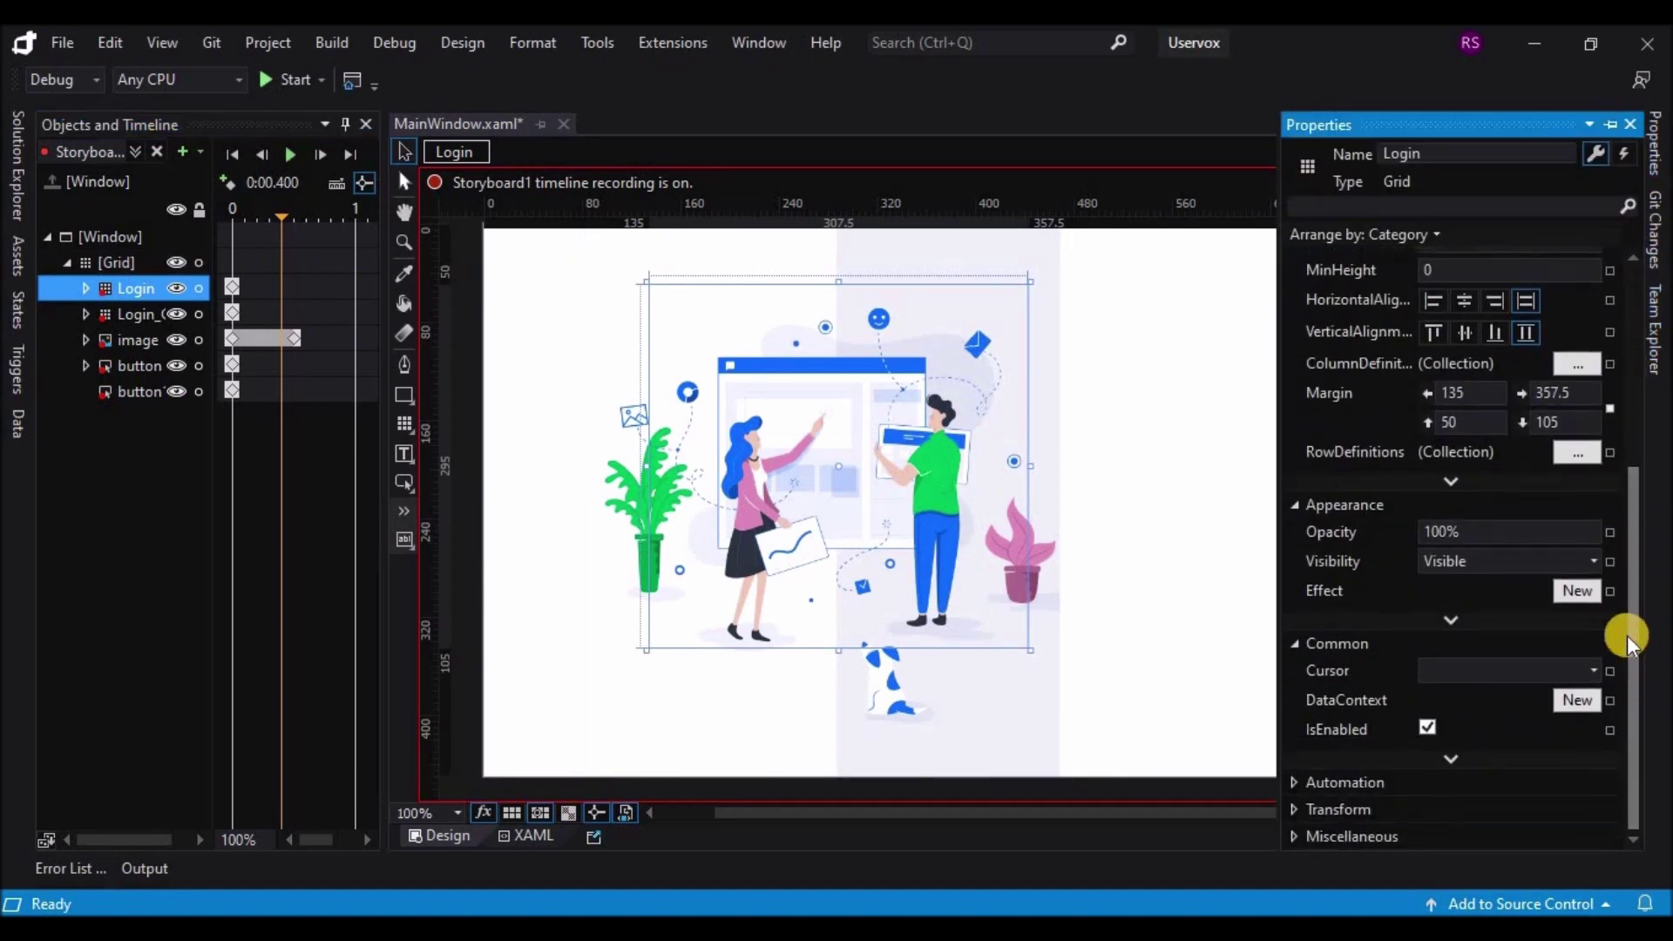
left_click(1600, 561)
left_click(1486, 608)
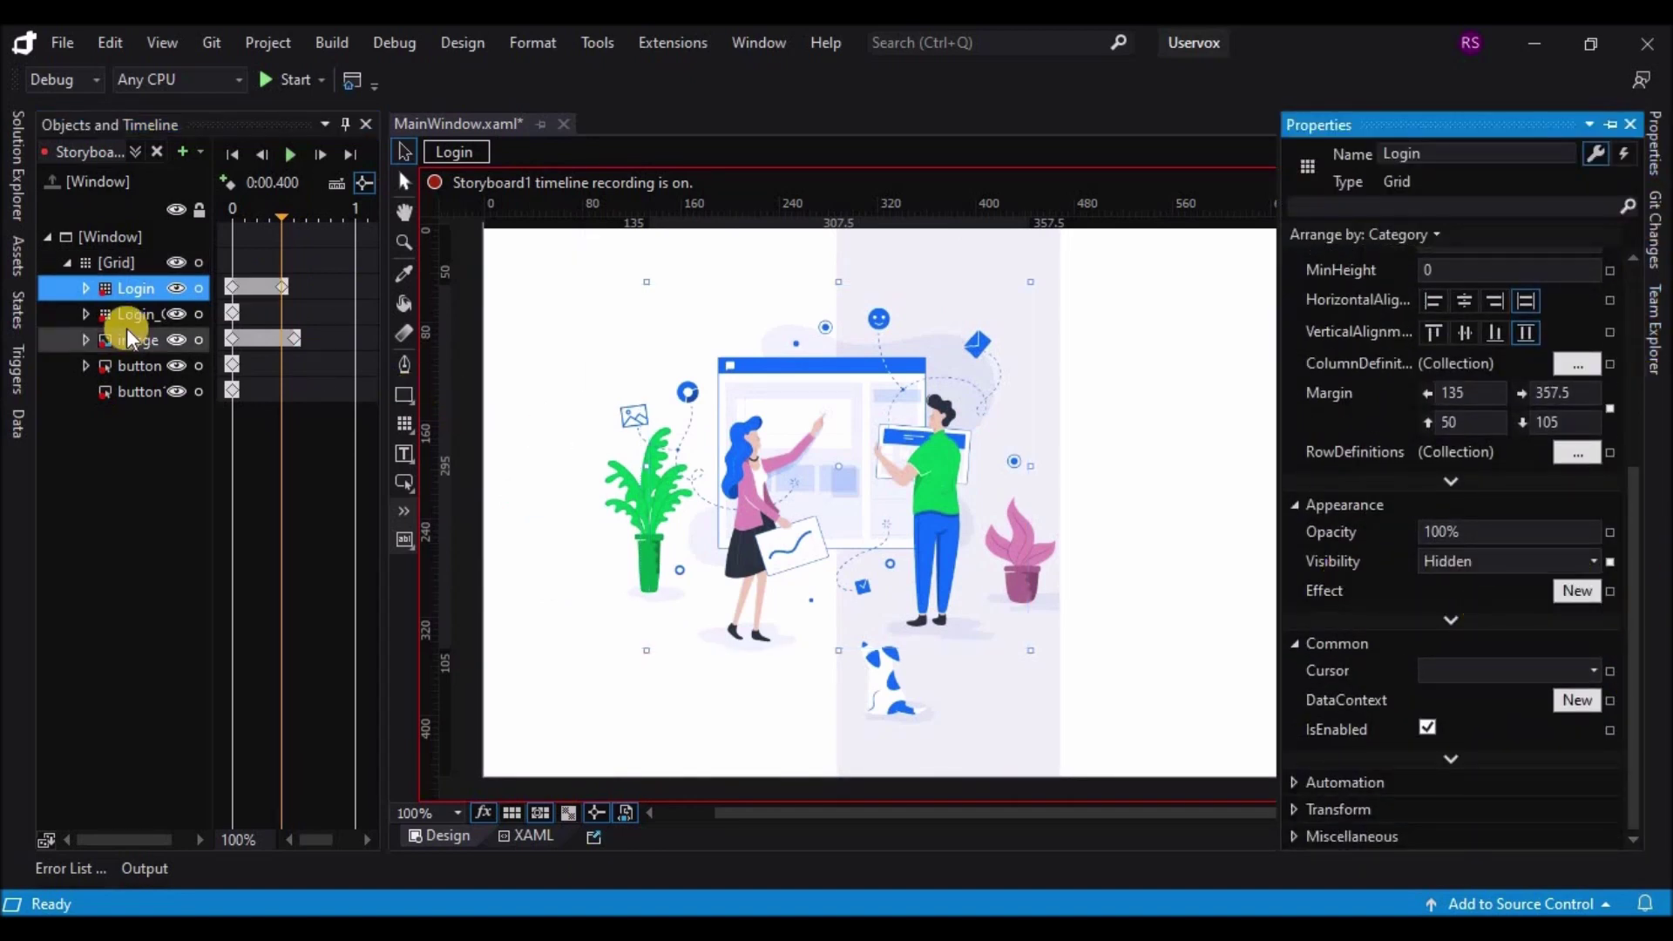
Step: Set Login_Copy's Visibility to Visible at 0.5 s
left_click(195, 315)
left_click(294, 306)
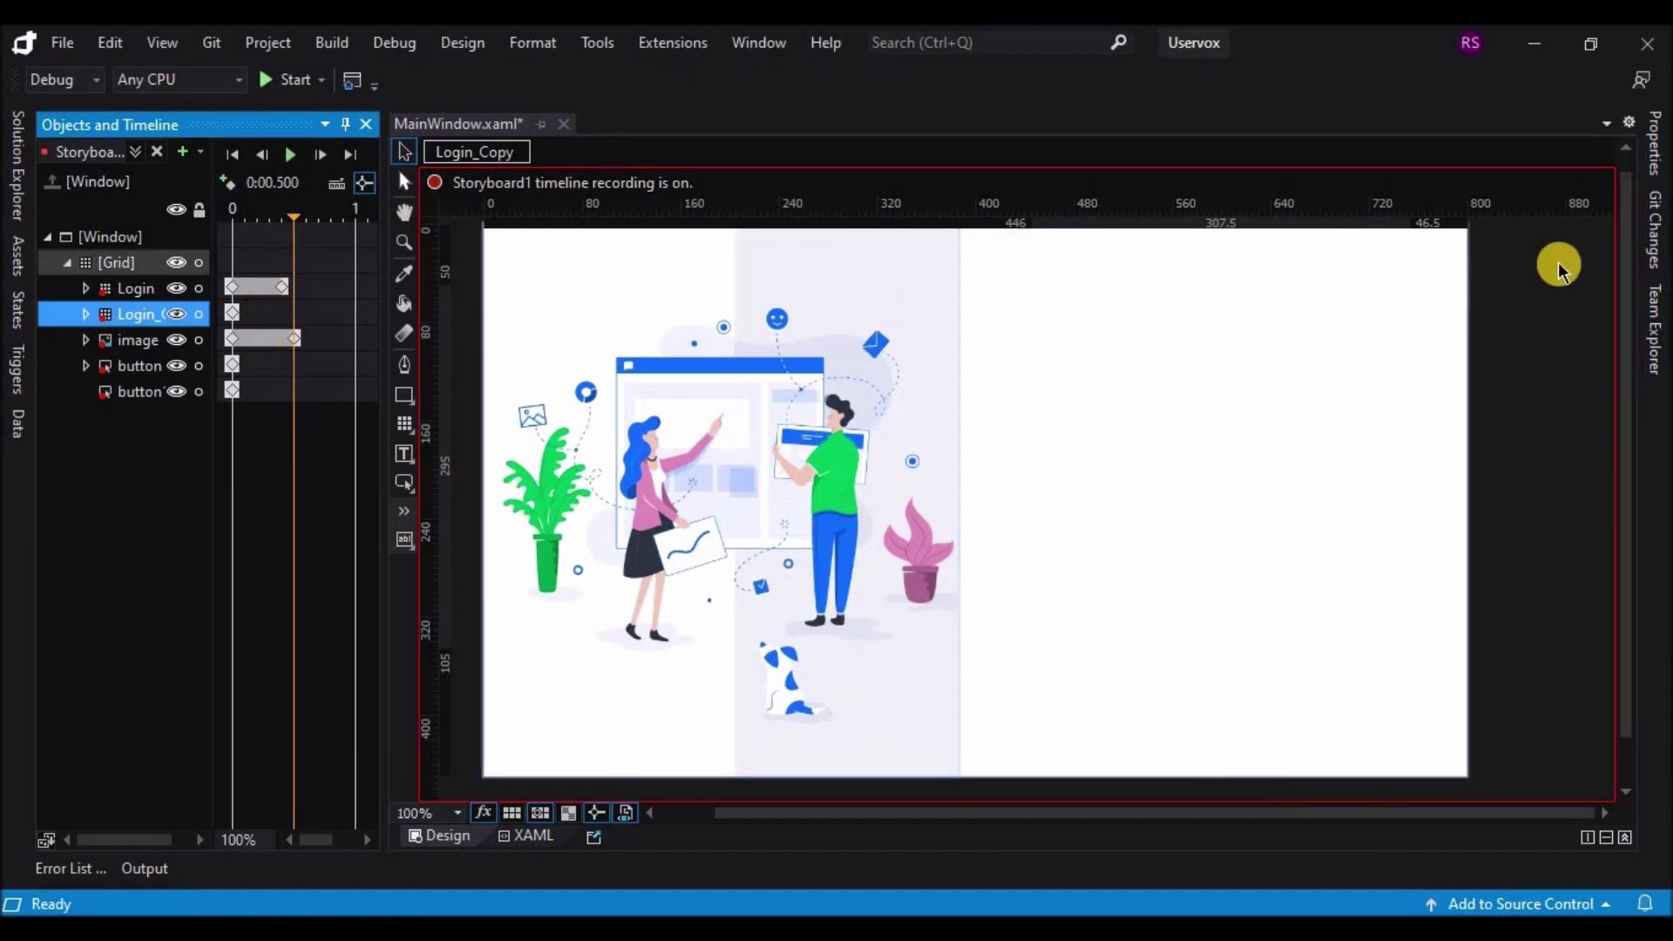
left_click(1663, 146)
left_click(1598, 563)
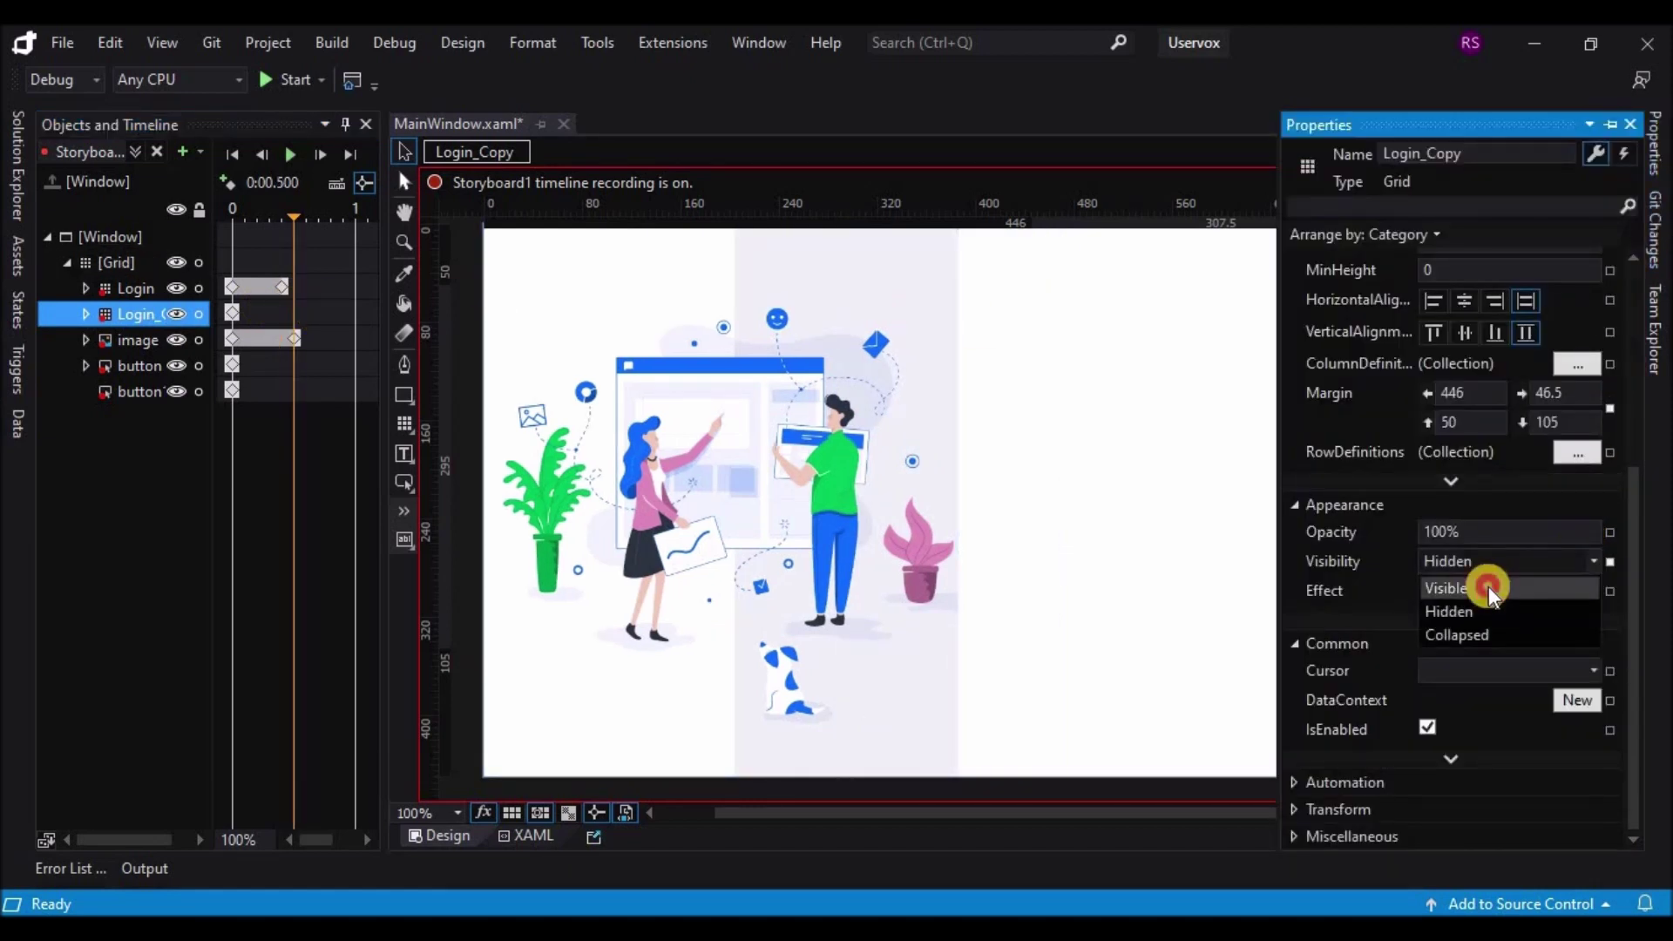
left_click(1489, 585)
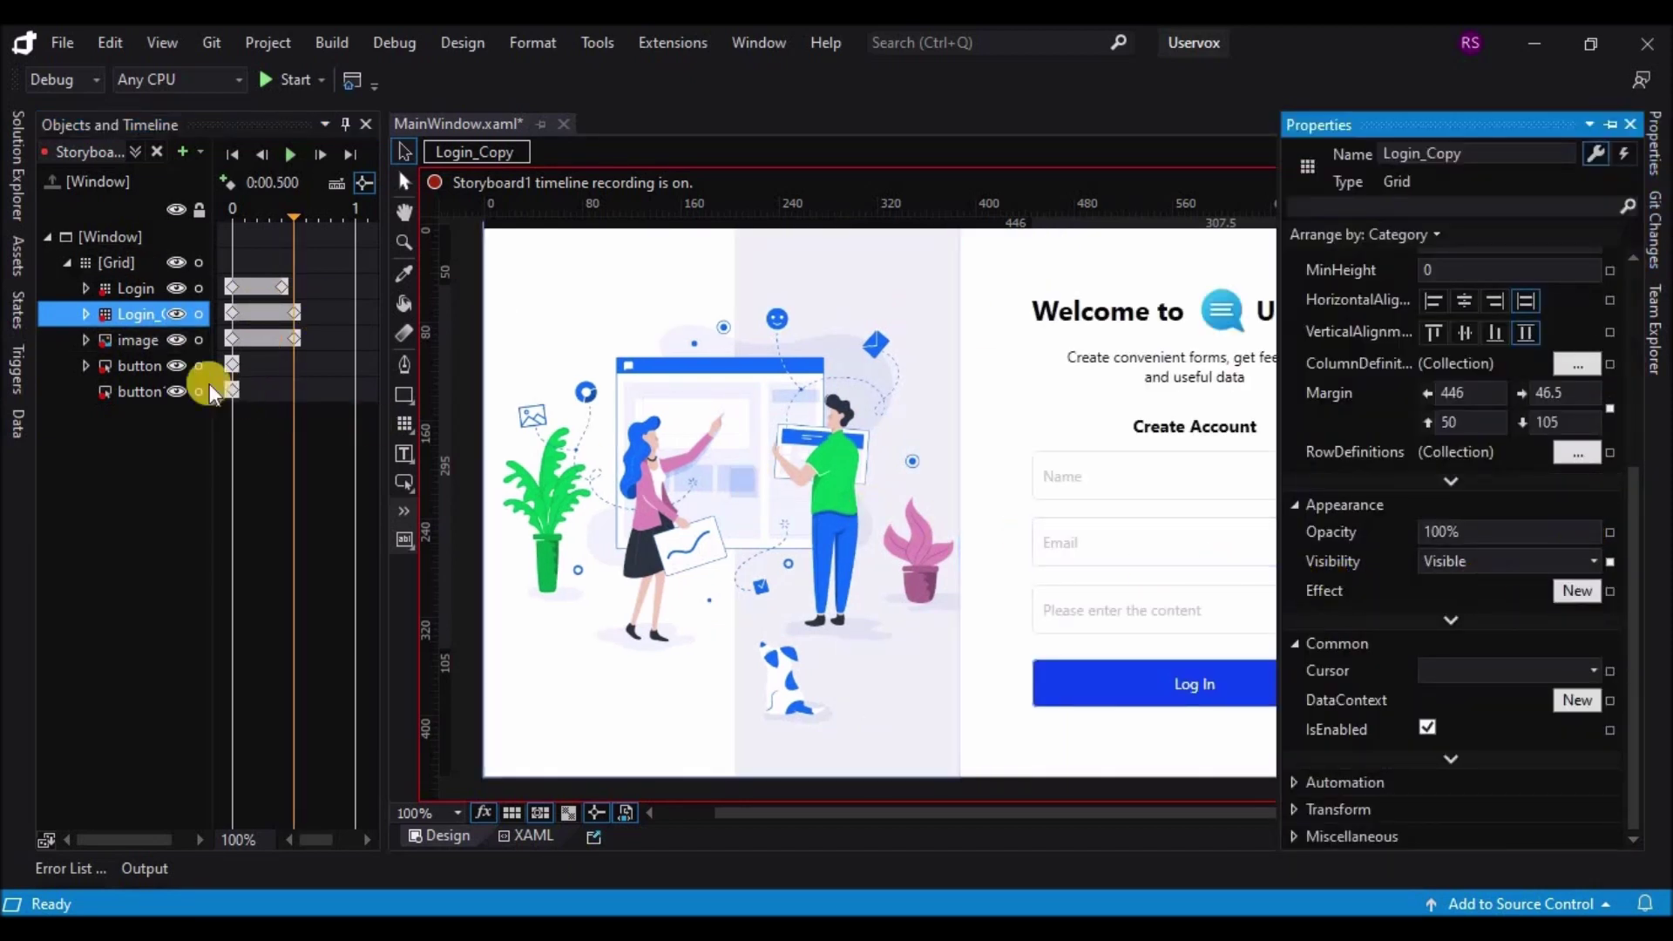
left_click(144, 367)
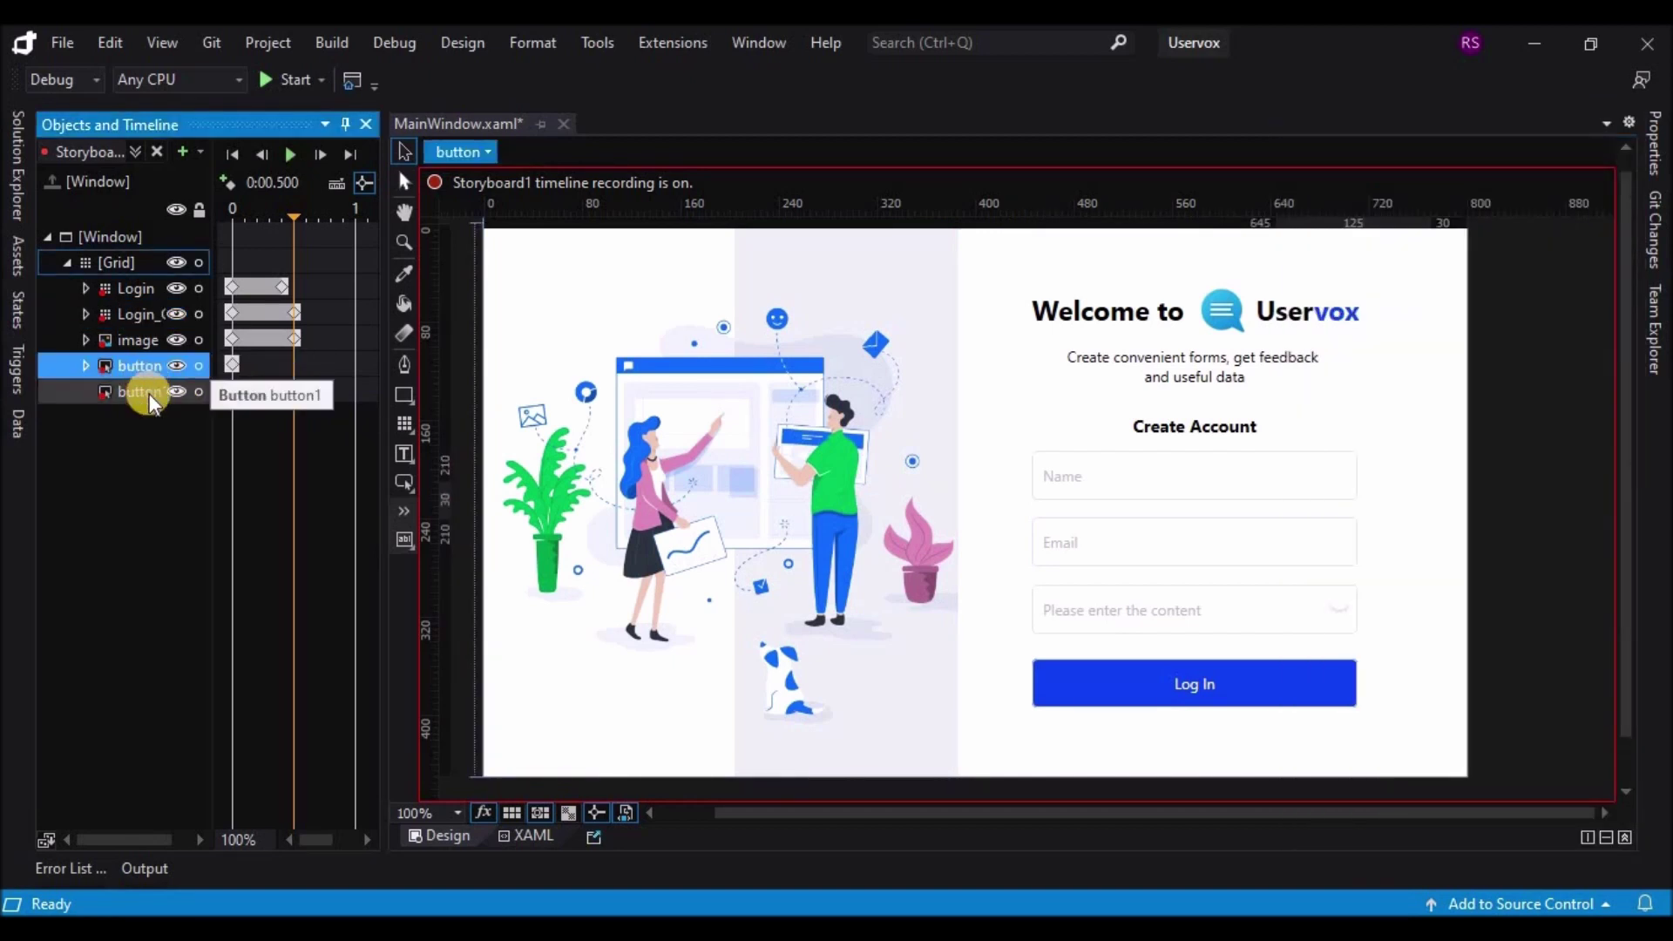
Step: Set button1, the Log In button, to Visible at the 0.5 s mark
left_click(149, 394)
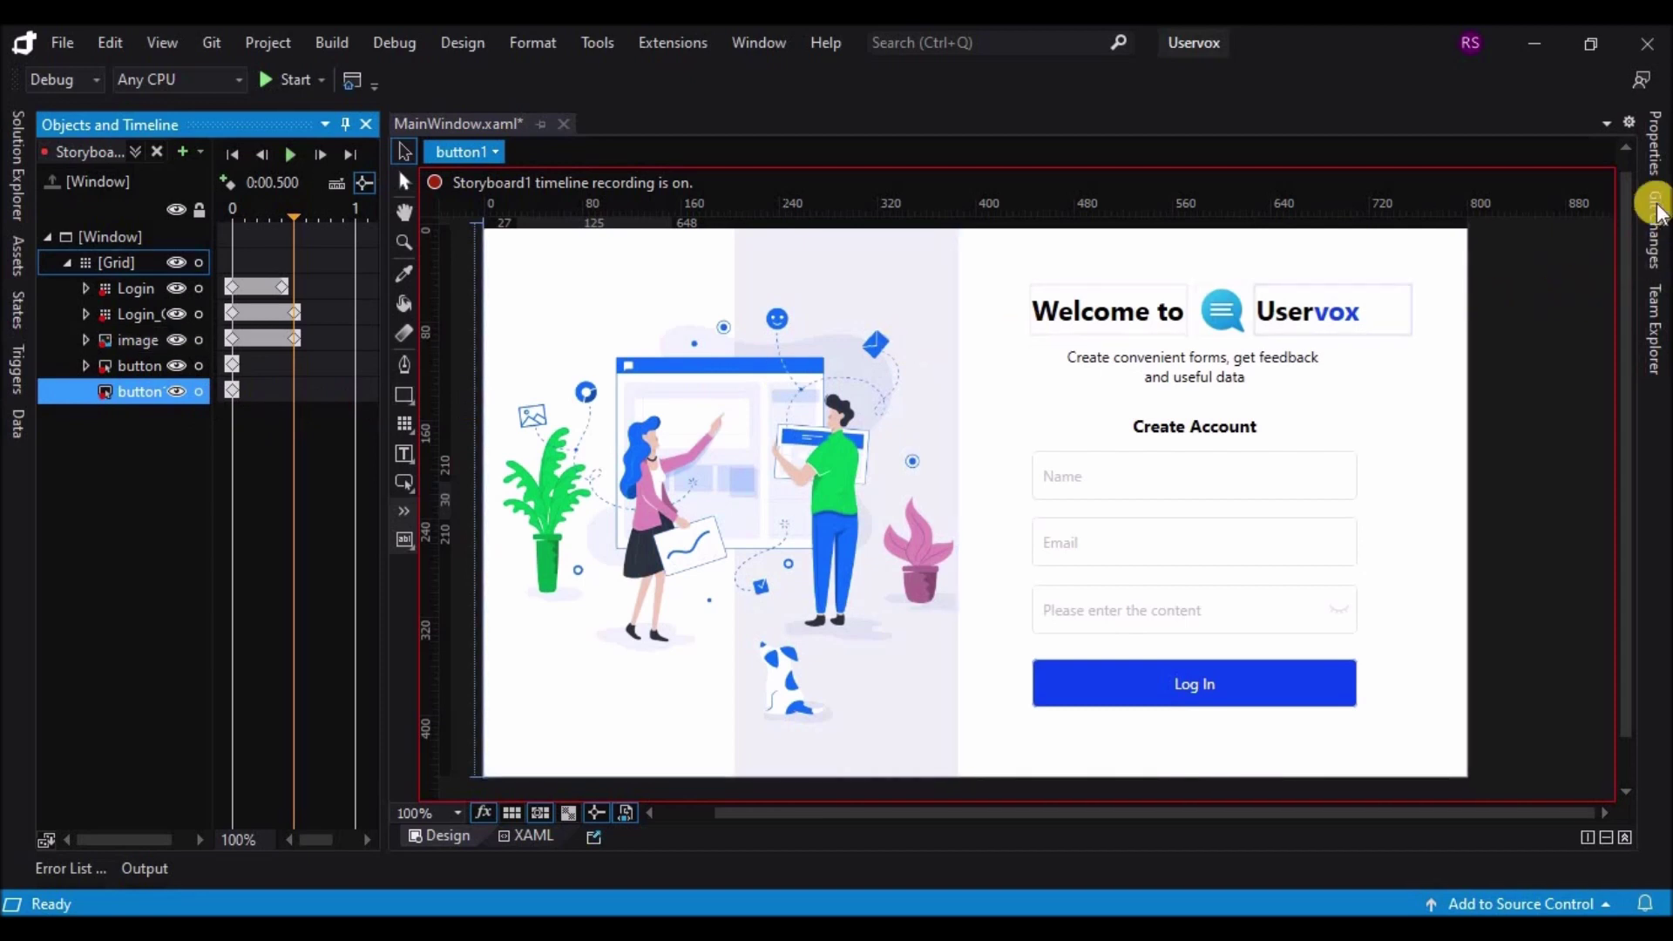
left_click(1654, 146)
left_click_drag(1639, 336, 1611, 587)
left_click(1587, 668)
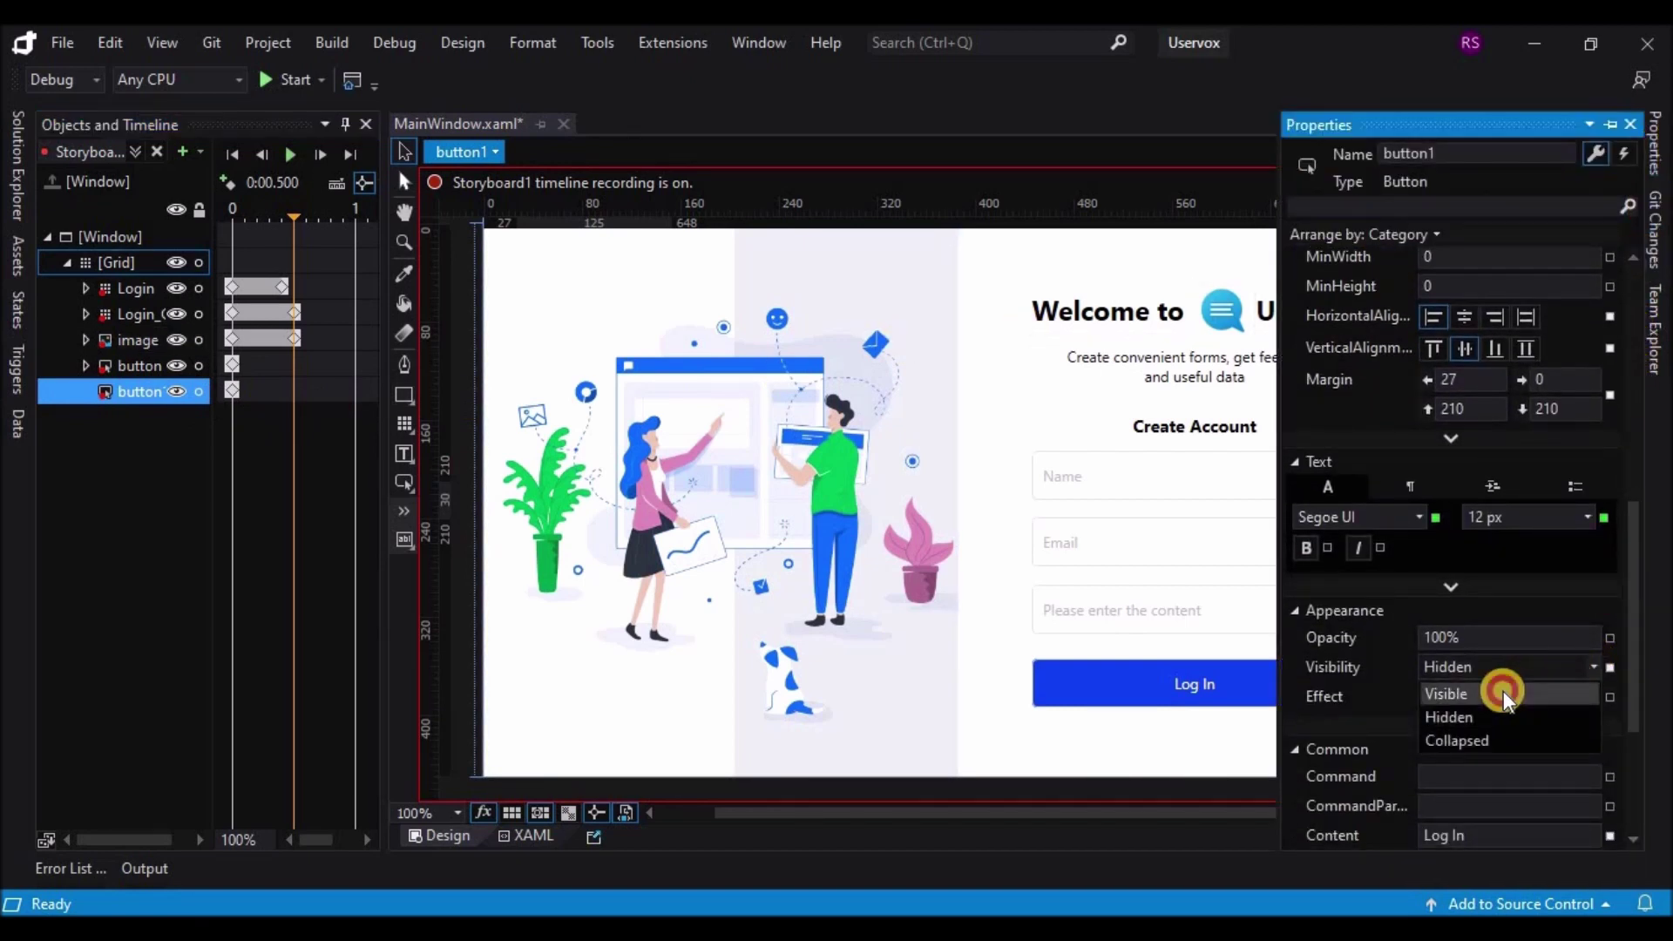
left_click(1504, 692)
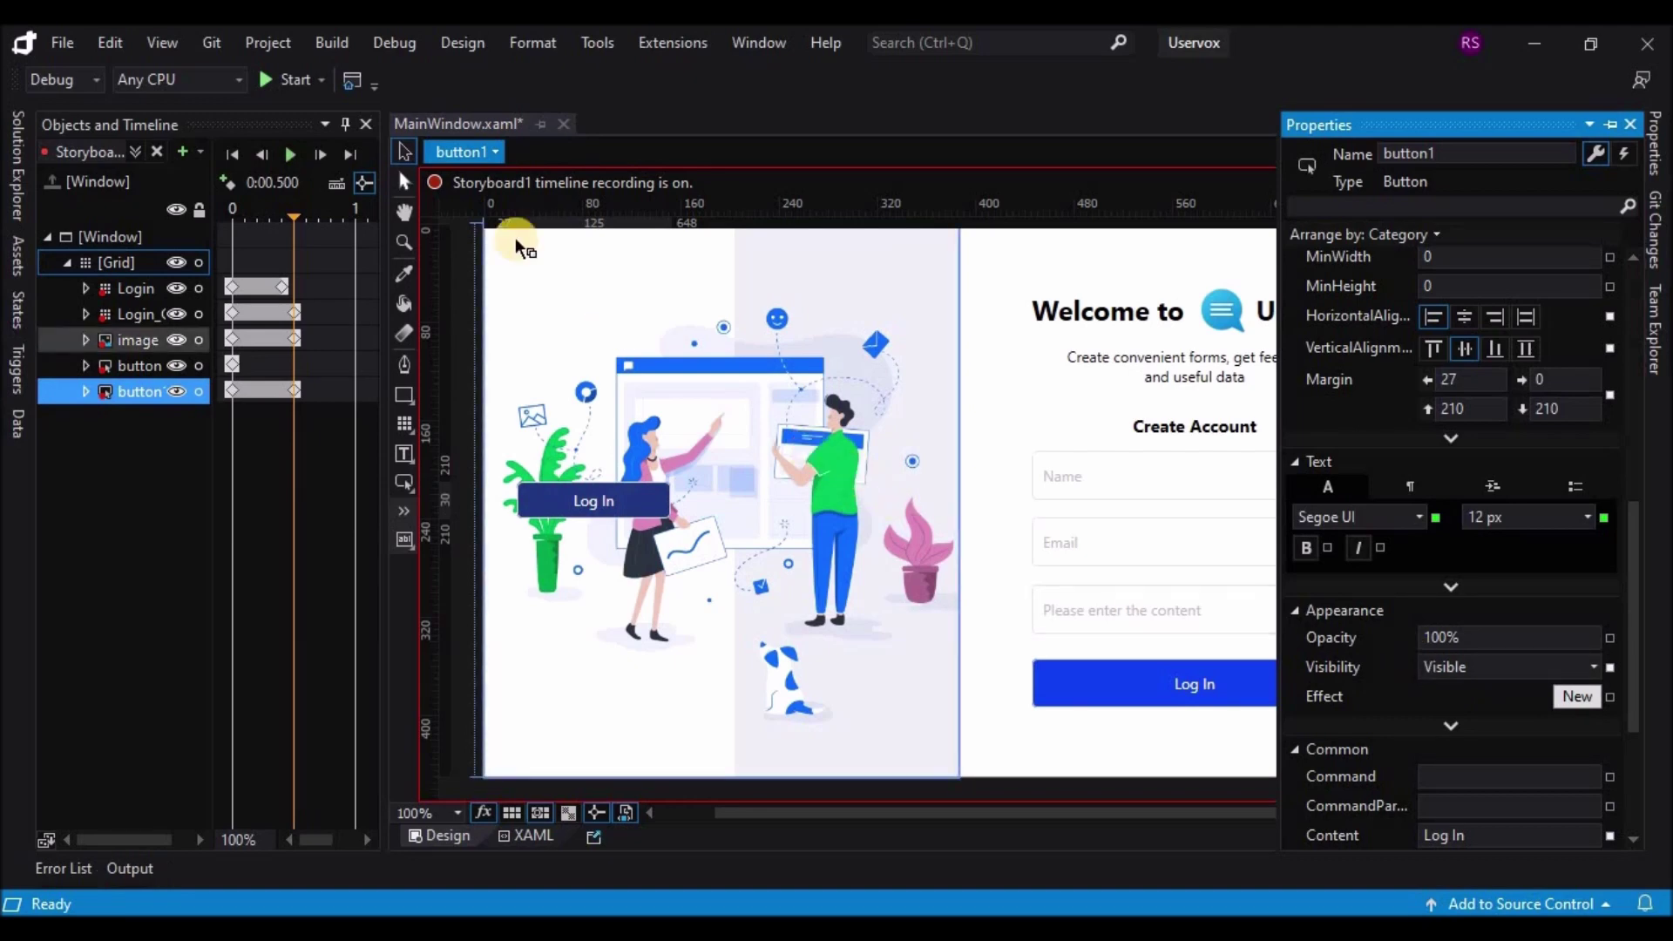
left_click(284, 157)
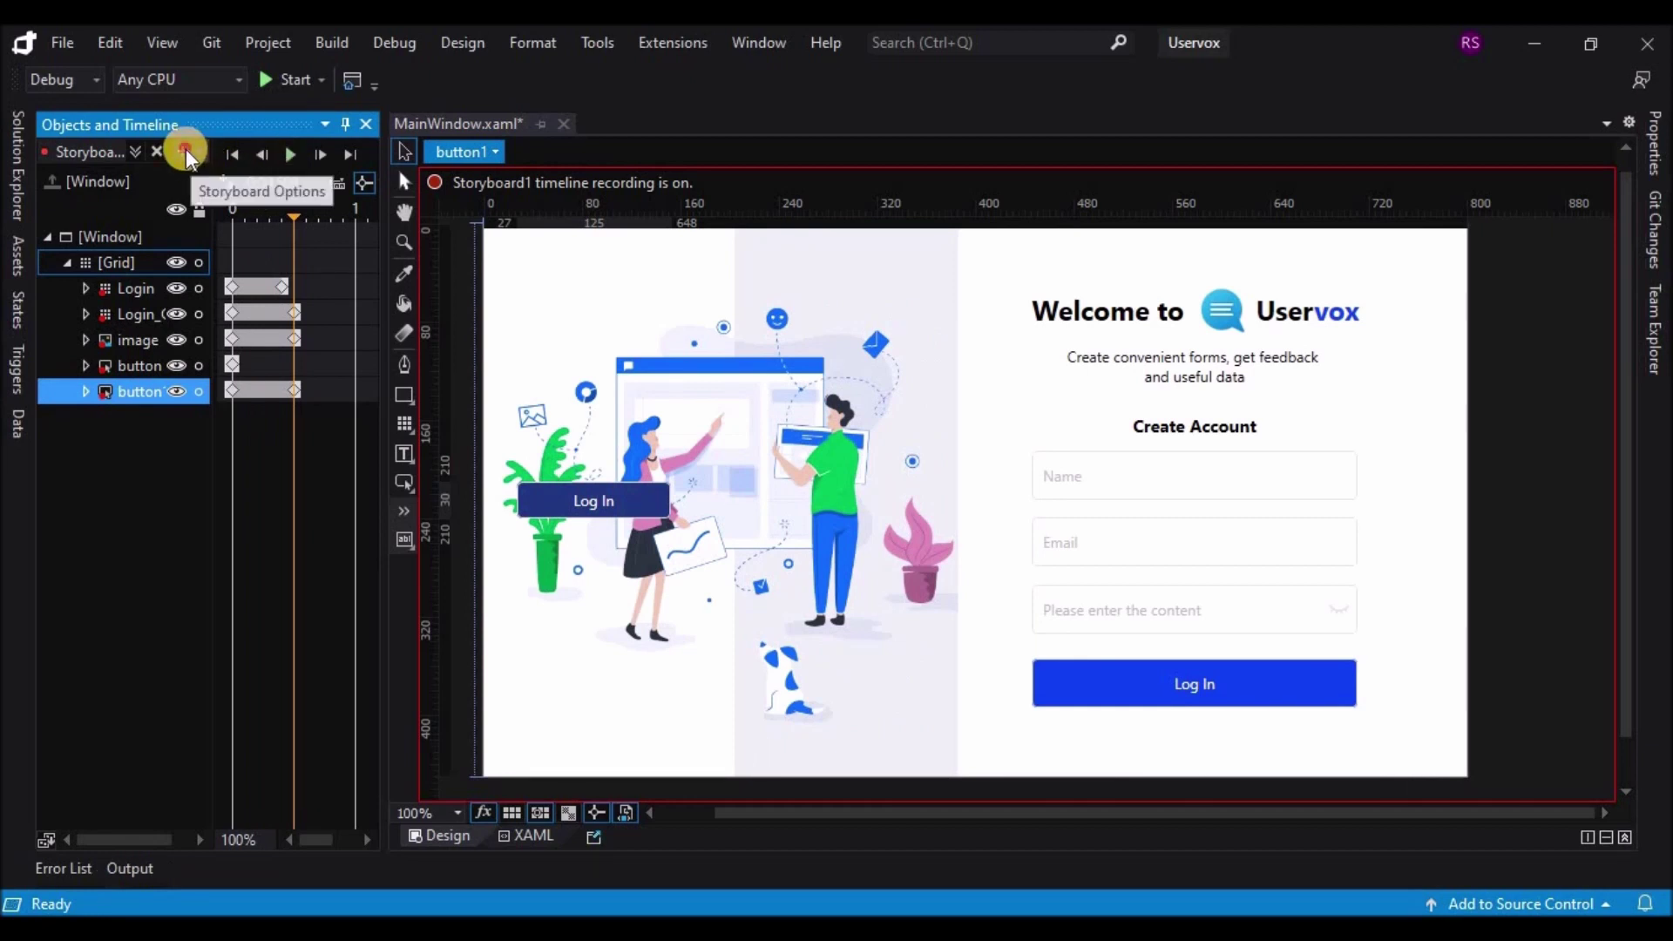
Step: Create Storyboard2 and set the Login panel's Visibility to Hidden at its start
left_click(186, 154)
left_click(896, 526)
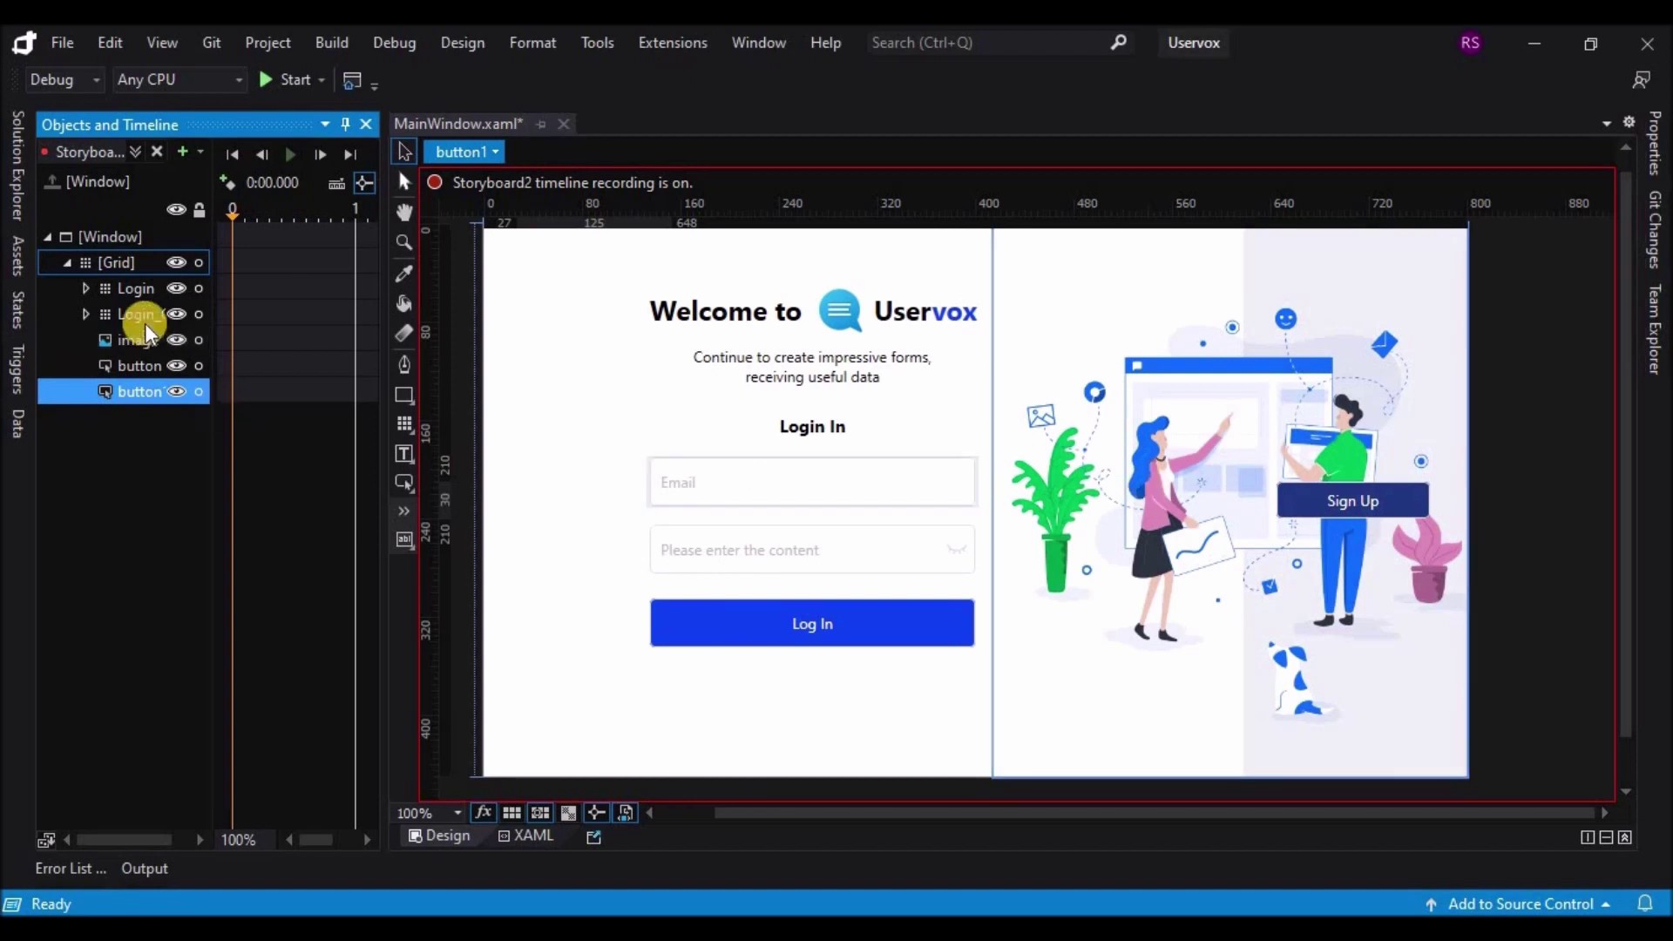
left_click(133, 289)
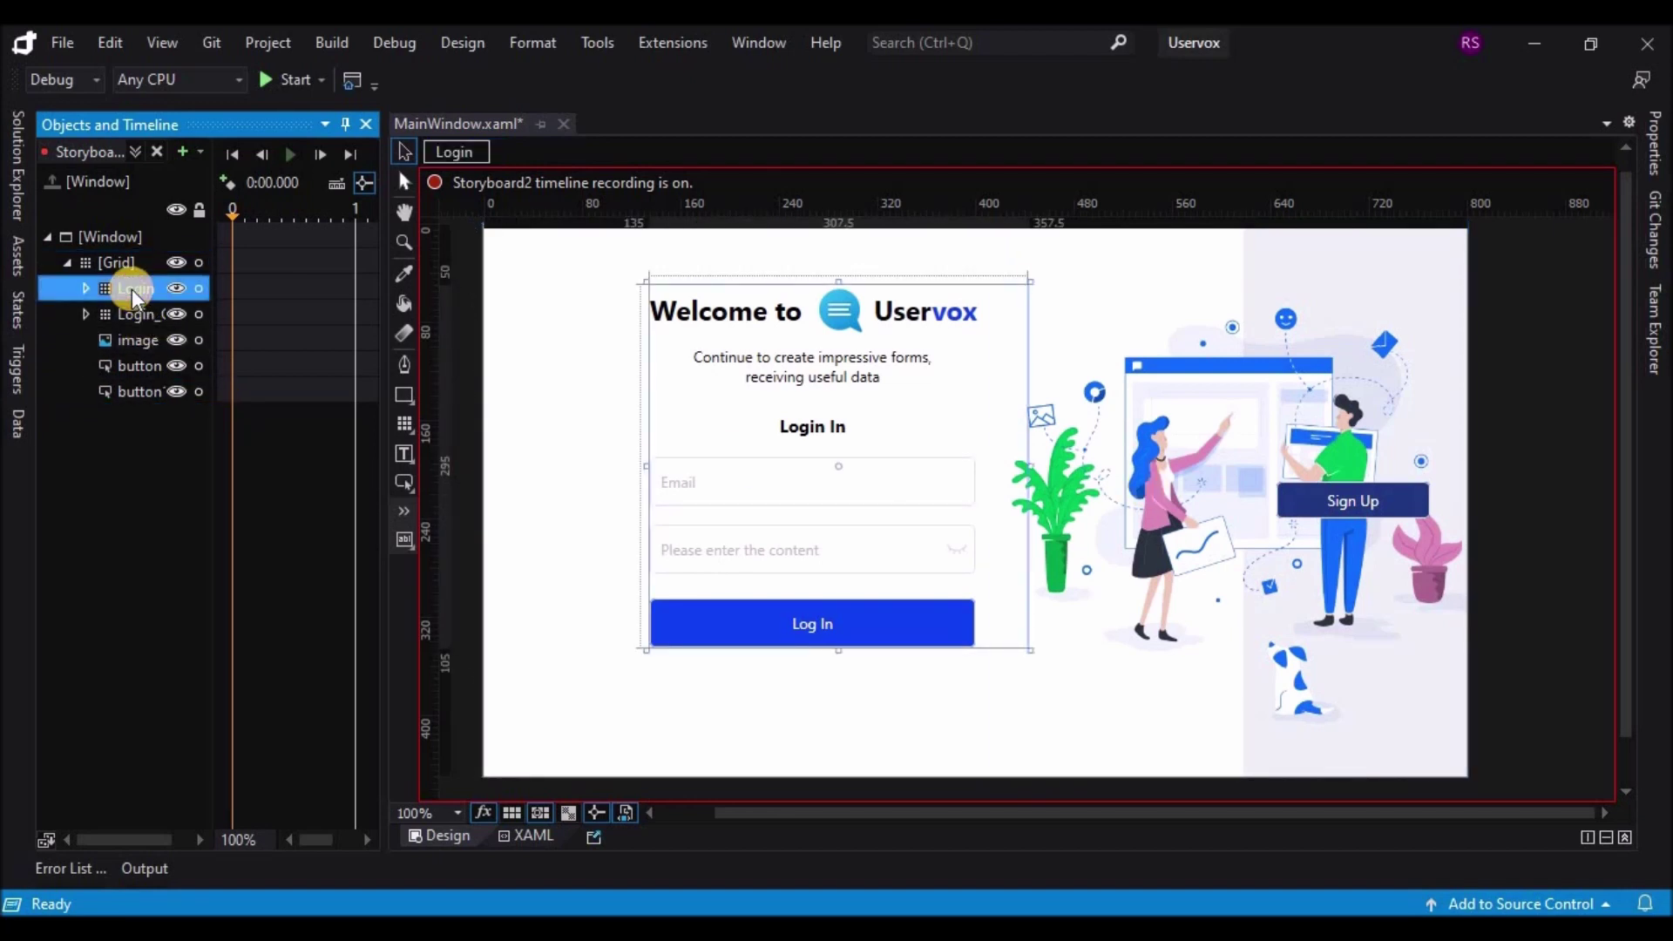
left_click(1659, 161)
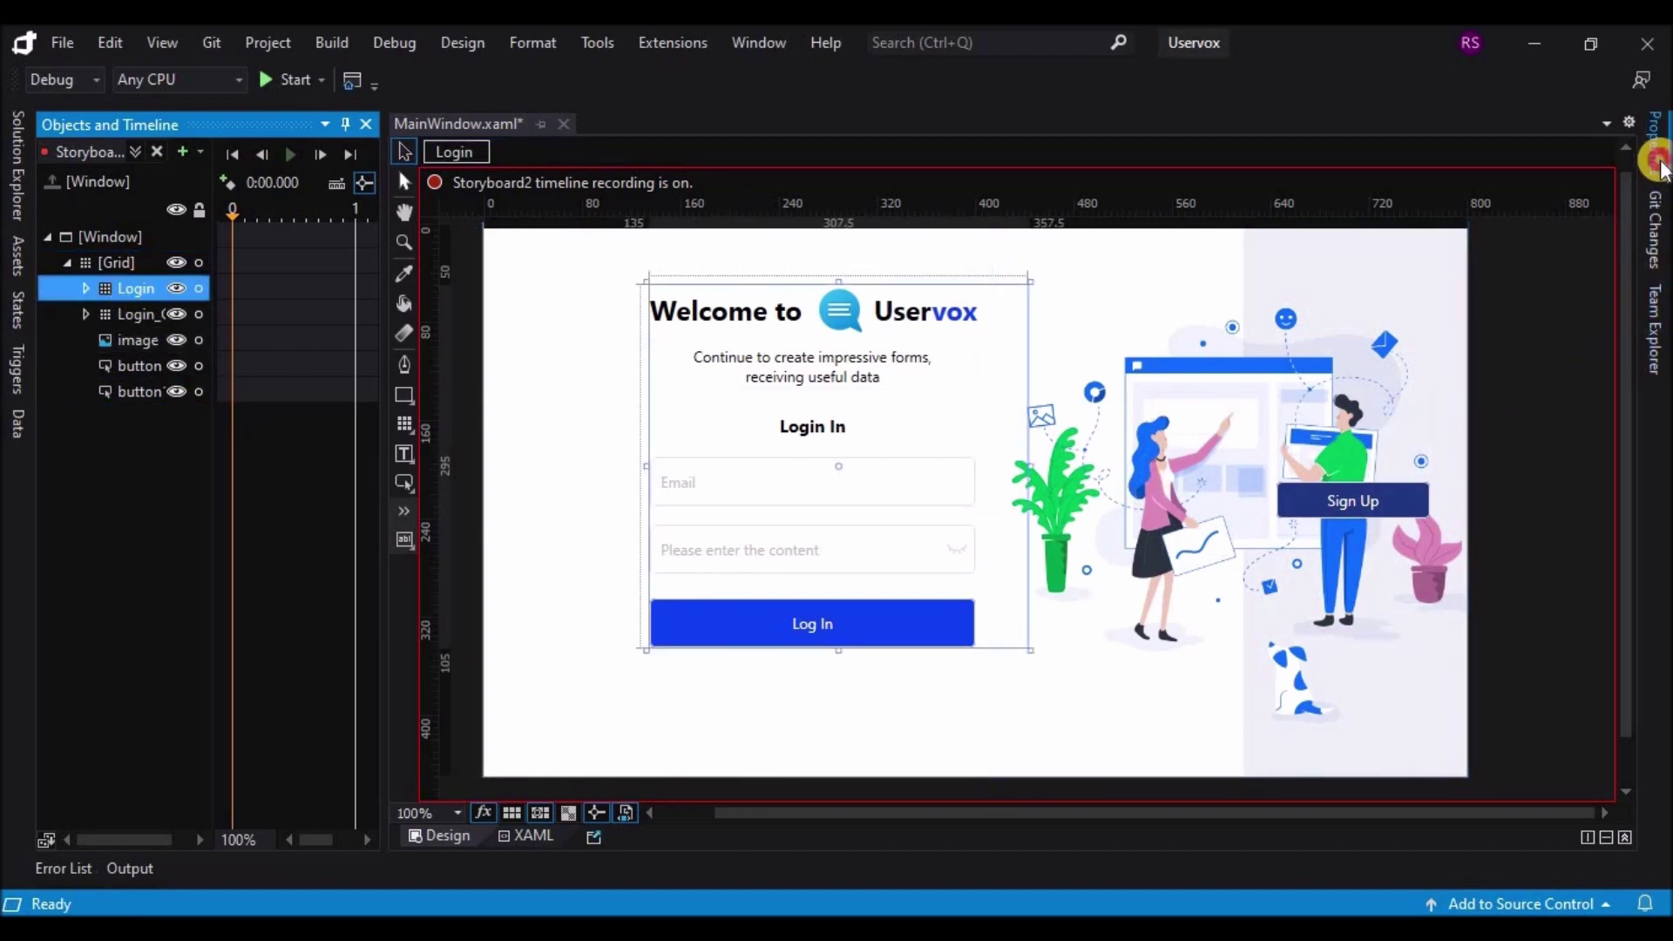
scroll(1619, 614, "down", 5)
left_click(1588, 650)
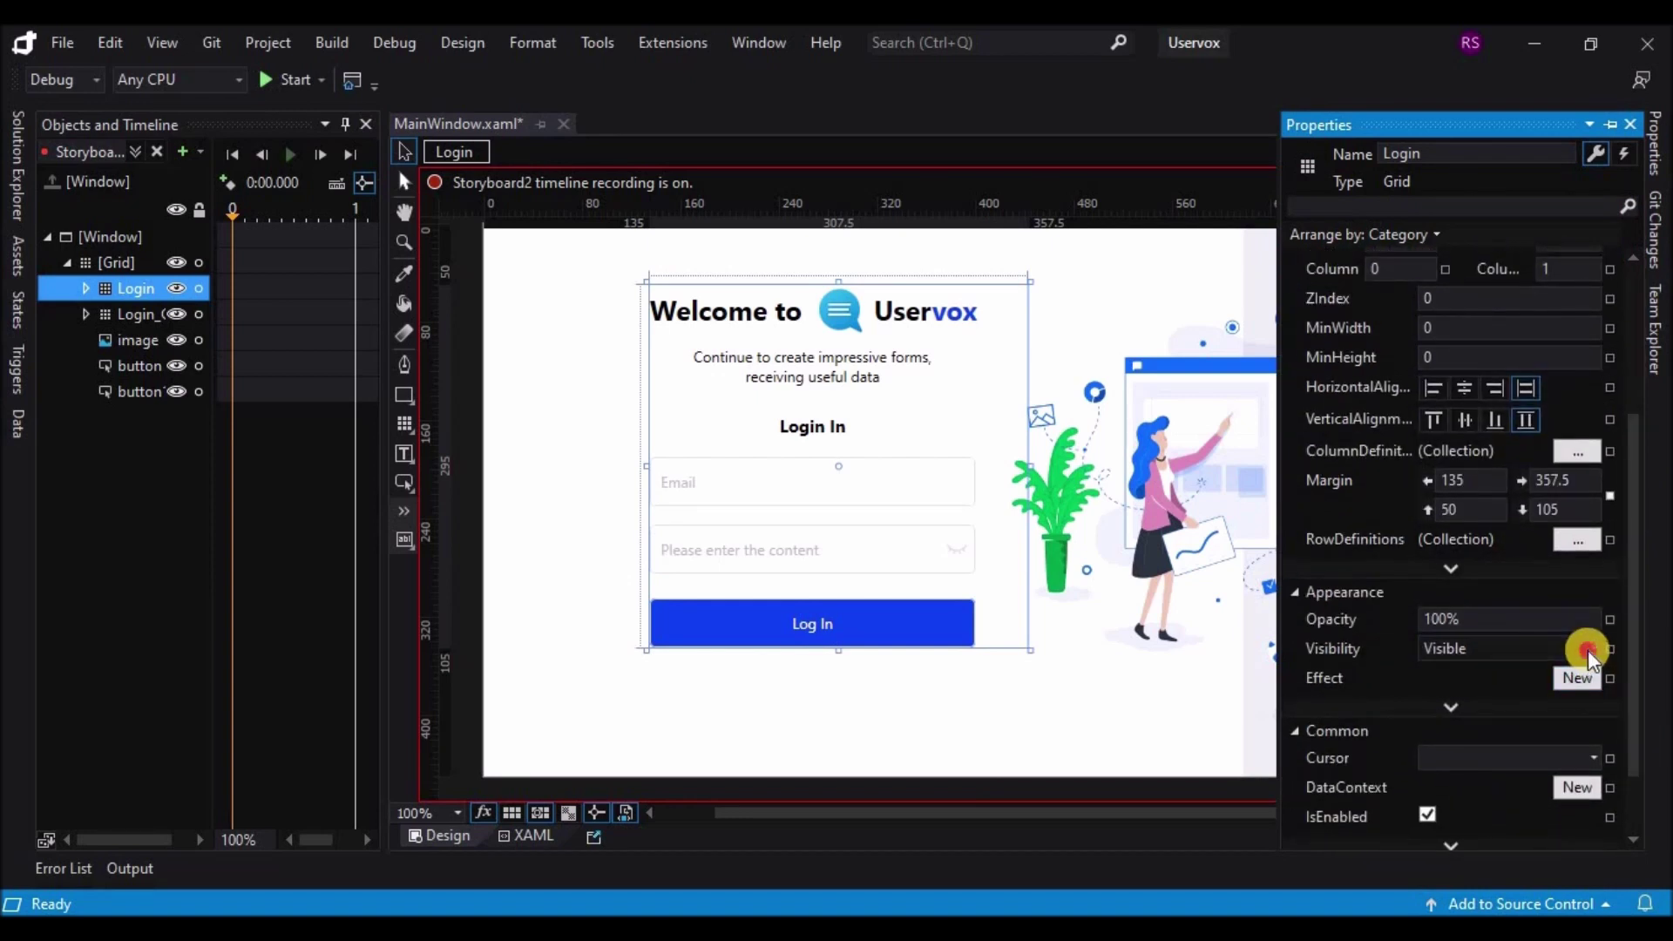
left_click(1485, 695)
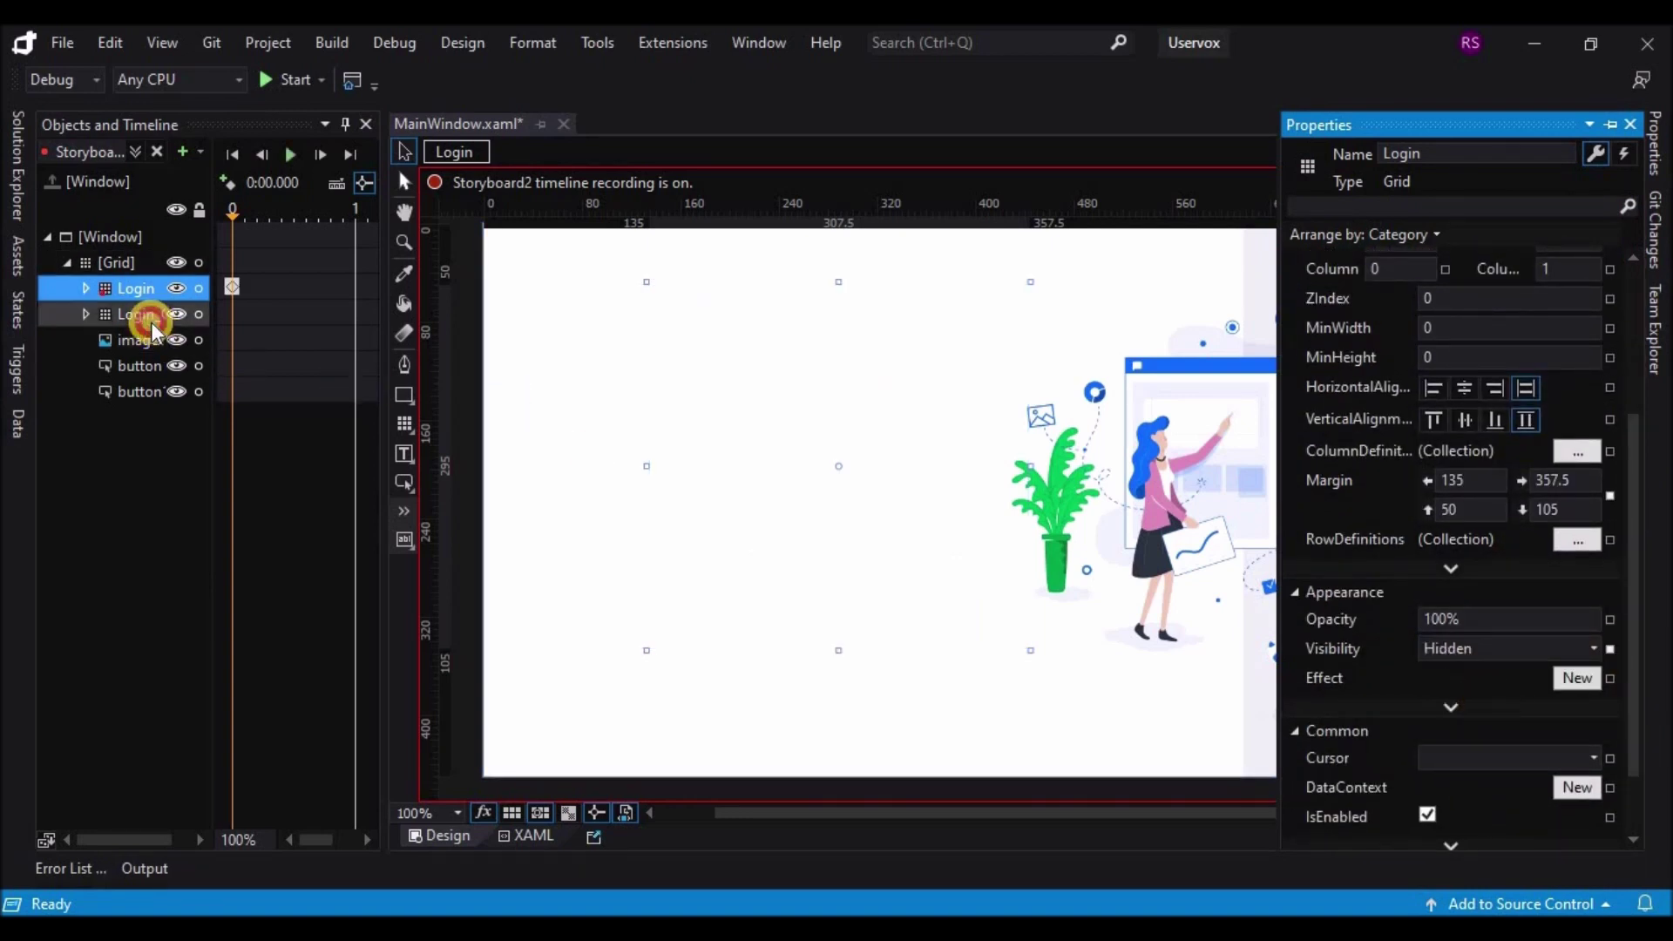
Step: Nudge the illustration image left until it sits at the window's left edge
left_click(150, 322)
left_click(144, 341)
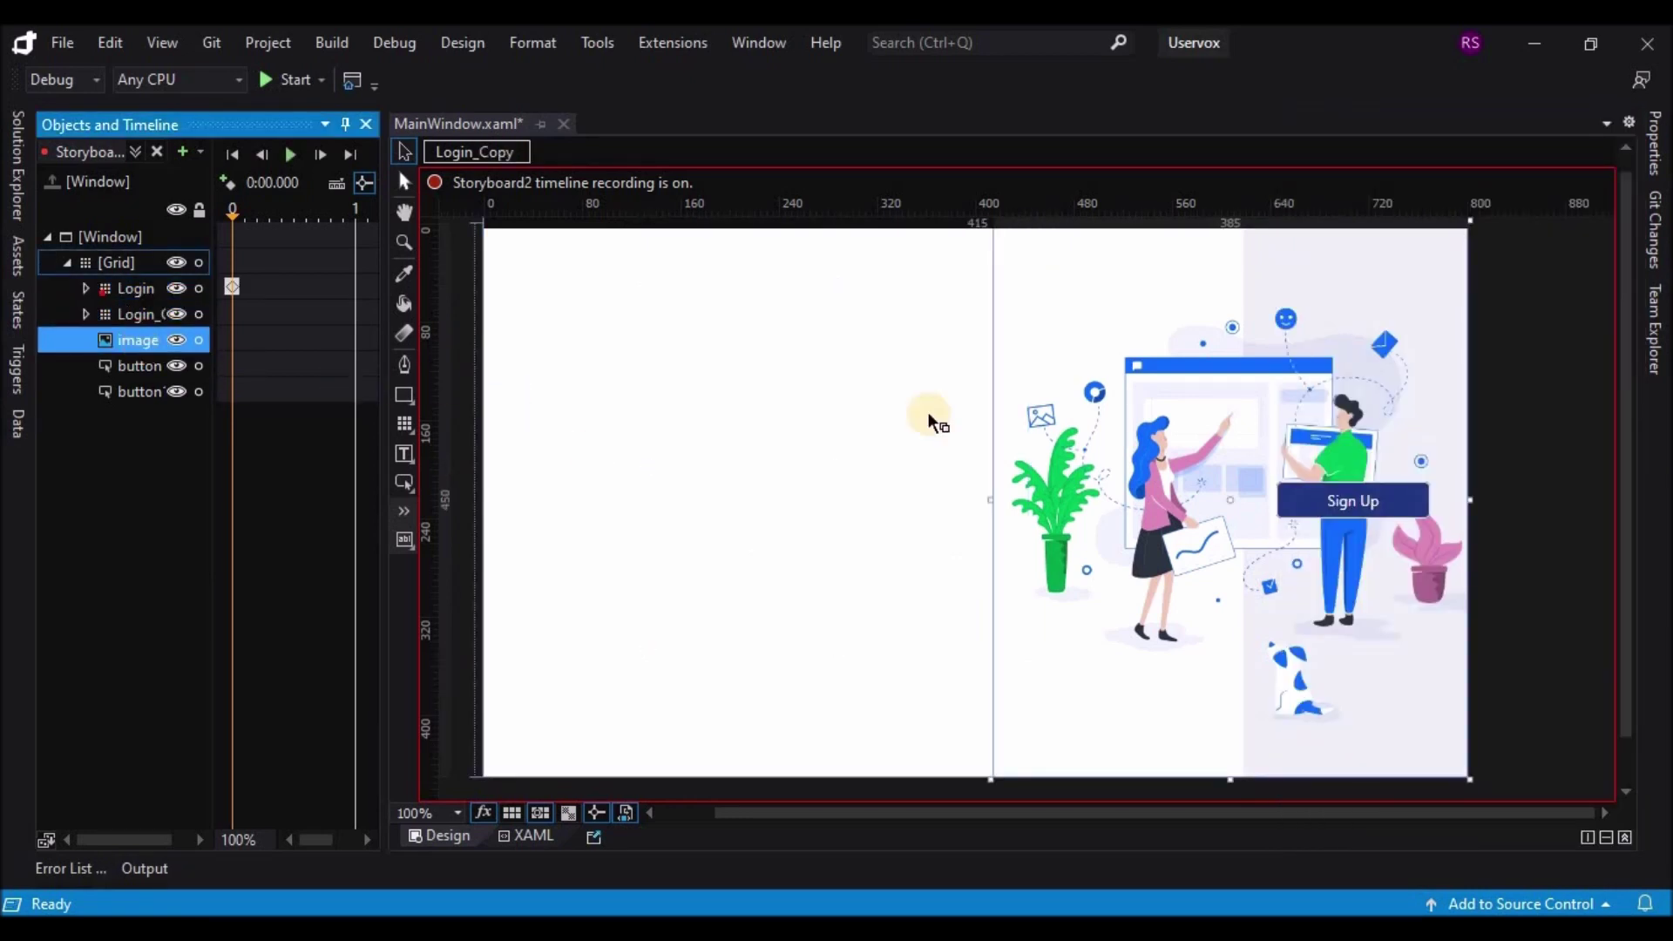
key("Left")
key("Left")
key("Left")
key("Left")
key("Left")
key("Left")
key("Left")
key("Left")
key("Left")
key("Left")
key("Left")
key("Left")
key("Left")
key("Left")
key("Left")
key("Left")
key("Left")
key("Left")
key("Left")
key("Left")
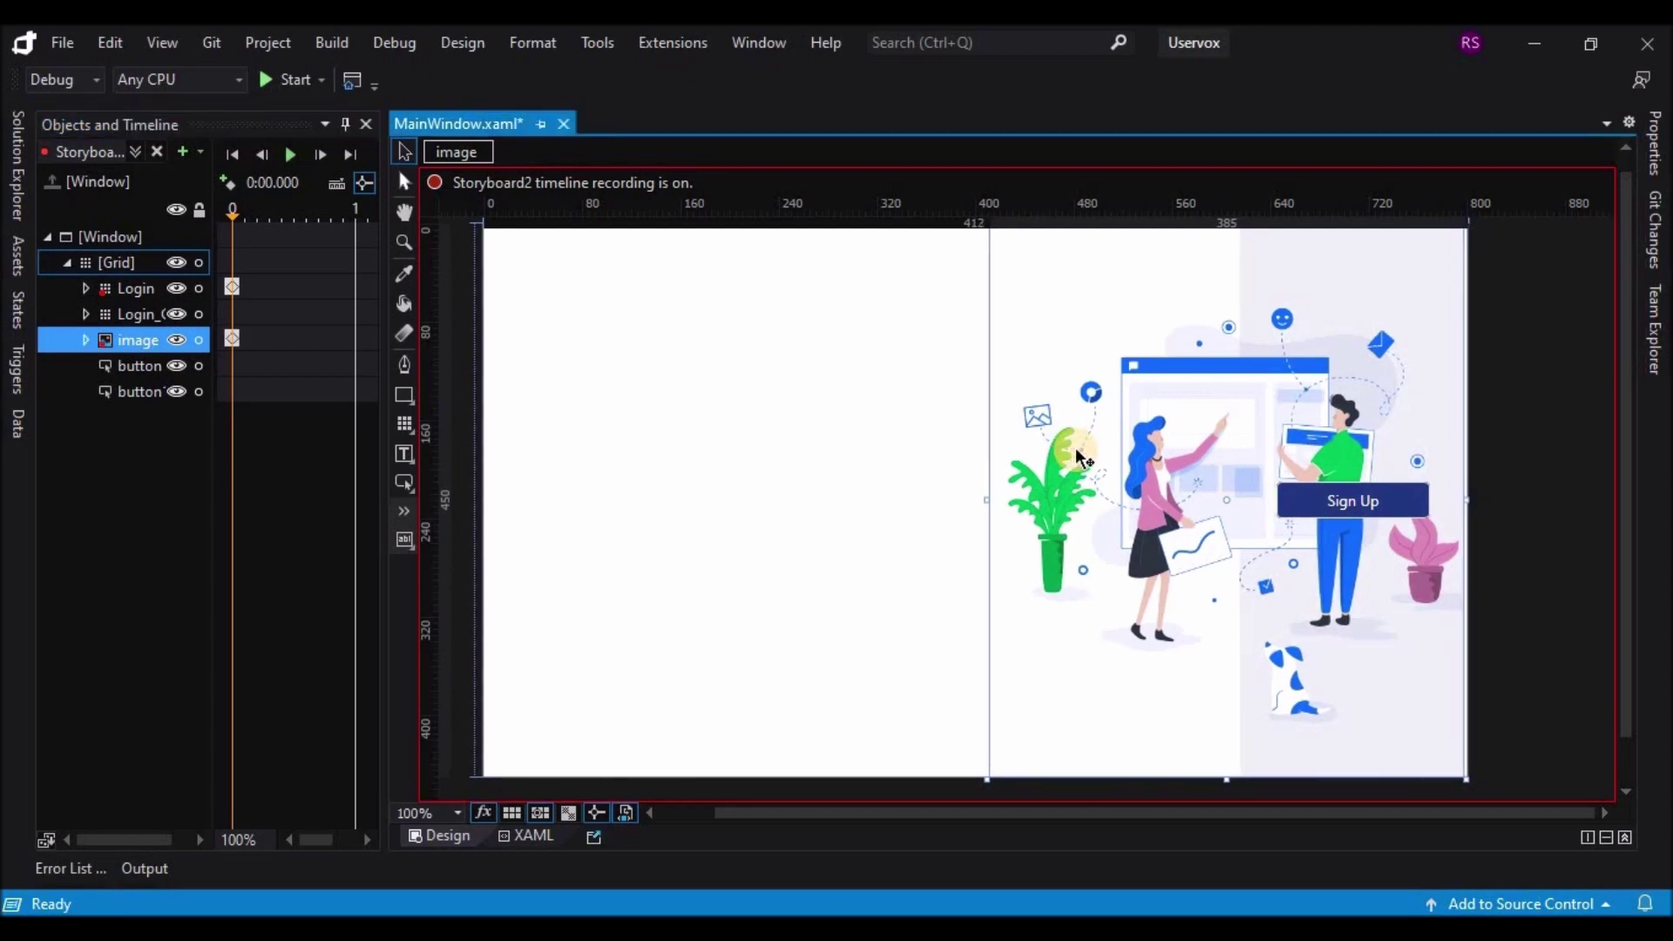
key("Left")
key("Left")
key("Left")
key("Left")
key("Left")
key("Left")
key("Left")
key("Left")
key("Left")
key("Left")
key("Left")
key("Left")
key("Left")
key("Left")
key("Left")
key("Left")
key("Left")
key("Left")
key("Left")
key("Left")
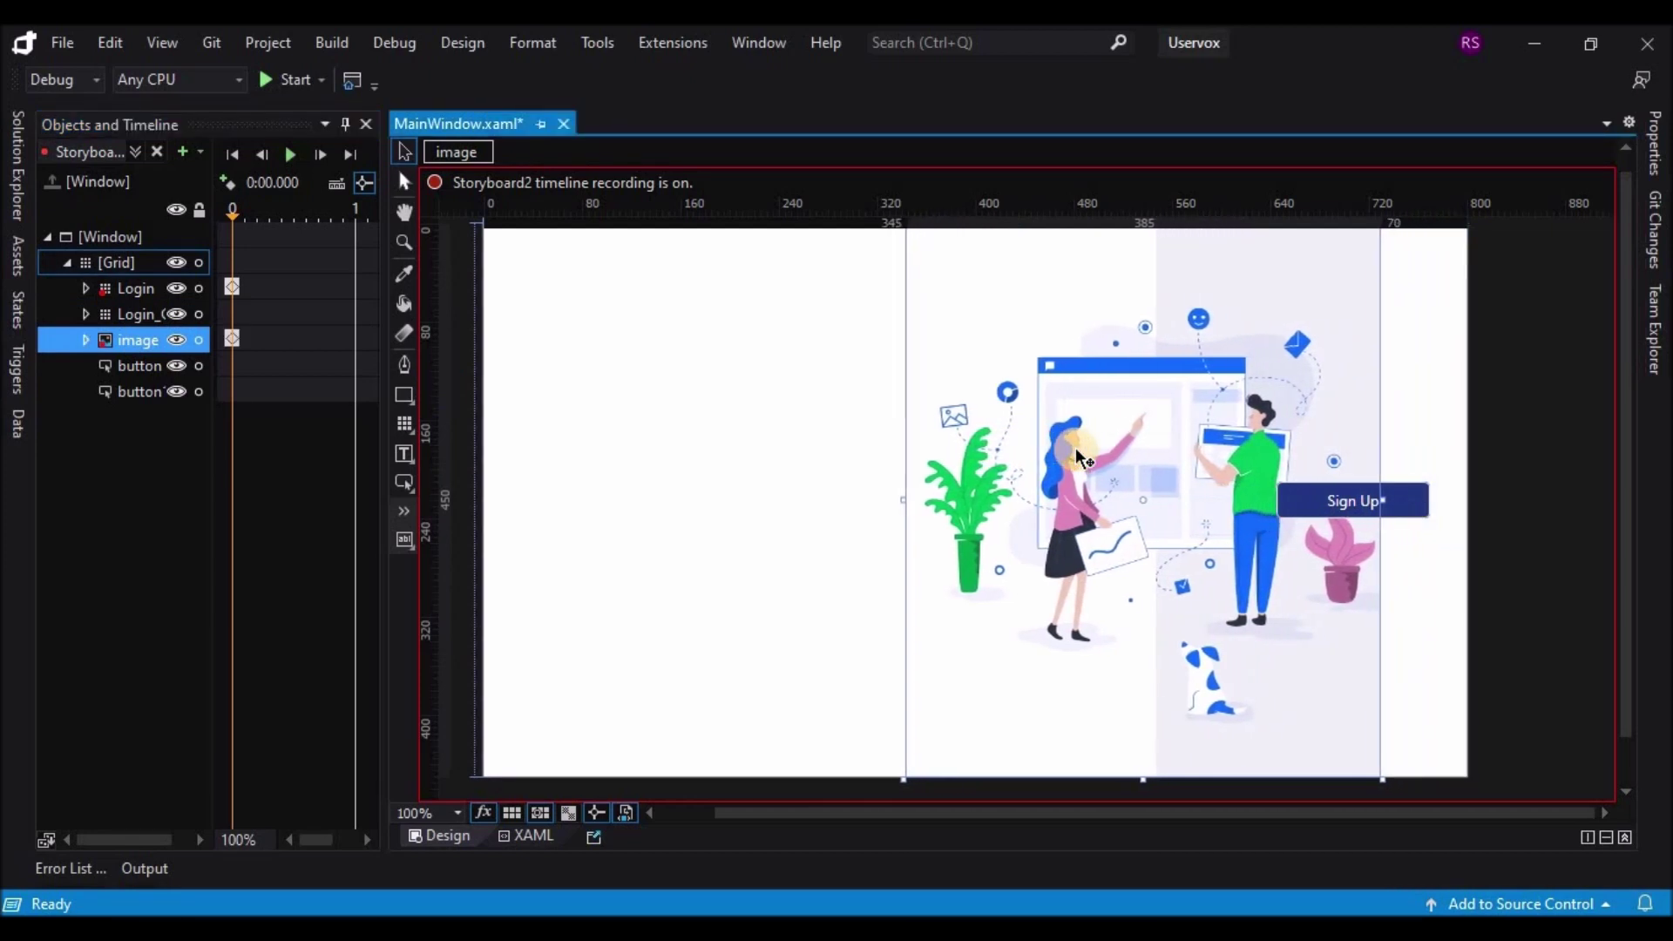
key("Left")
key("Left")
key("Left")
key("Left")
key("Left")
key("Left")
key("Left")
key("Left")
key("Left")
key("Left")
key("Left")
key("Left")
key("Left")
key("Left")
key("Left")
key("Left")
key("Left")
key("Left")
key("Left")
key("Left")
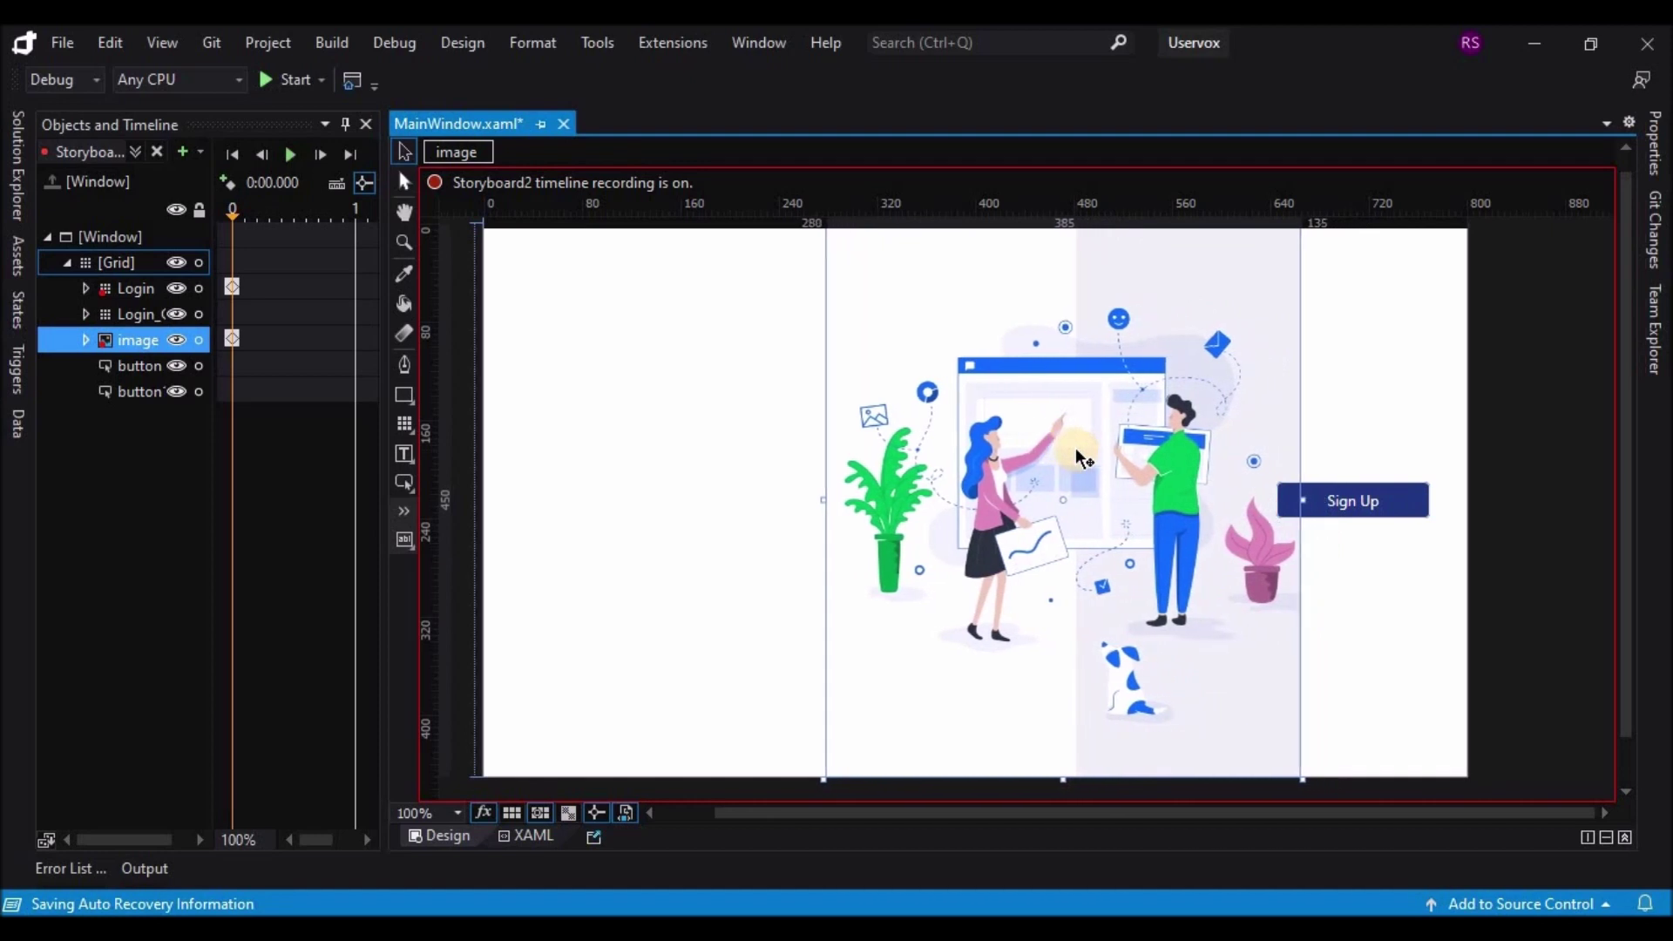
key("Left")
key("Left")
key("Left")
key("Left")
key("Left")
key("Left")
key("Left")
key("Left")
key("Left")
key("Left")
key("Left")
key("Left")
key("Left")
key("Left")
key("Left")
key("Left")
key("Left")
key("Left")
key("Left")
key("Left")
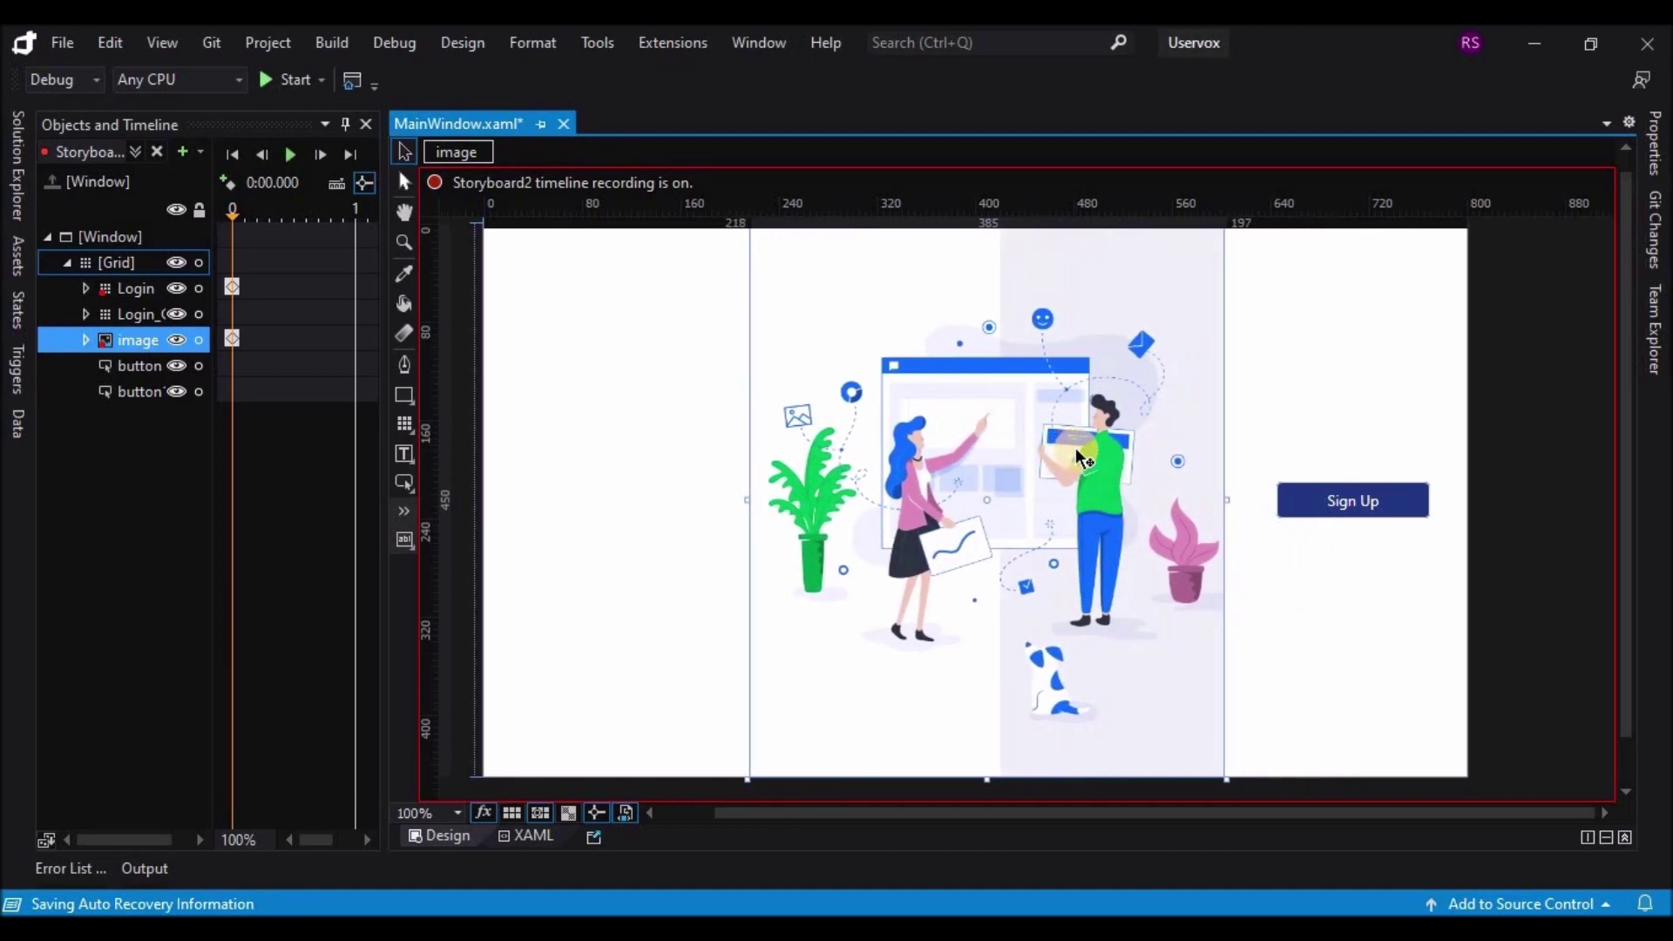
key("Left")
key("Left")
key("Left")
key("Left")
key("Left")
key("Left")
key("Left")
key("Left")
key("Left")
key("Left")
key("Left")
key("Left")
key("Left")
key("Left")
key("Left")
key("Left")
key("Left")
key("Left")
key("Left")
key("Left")
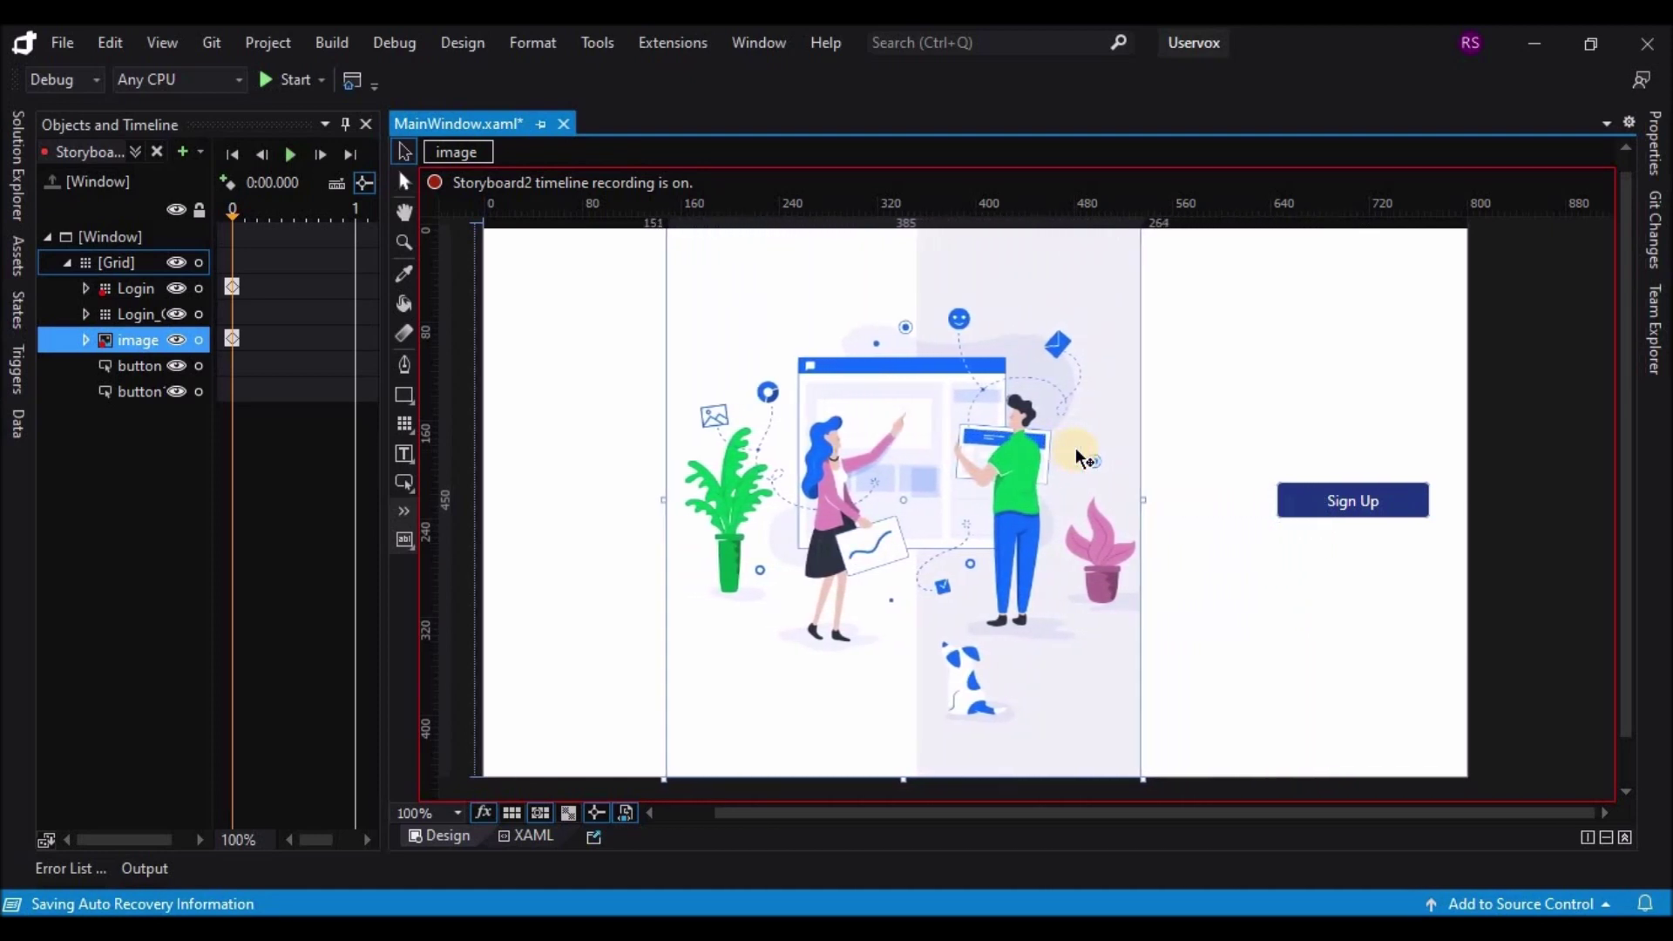
key("Left")
key("Left")
key("Left")
key("Left")
key("Left")
key("Left")
key("Left")
key("Left")
key("Left")
key("Left")
key("Left")
key("Left")
key("Left")
key("Left")
key("Left")
key("Left")
key("Left")
key("Left")
key("Left")
key("Left")
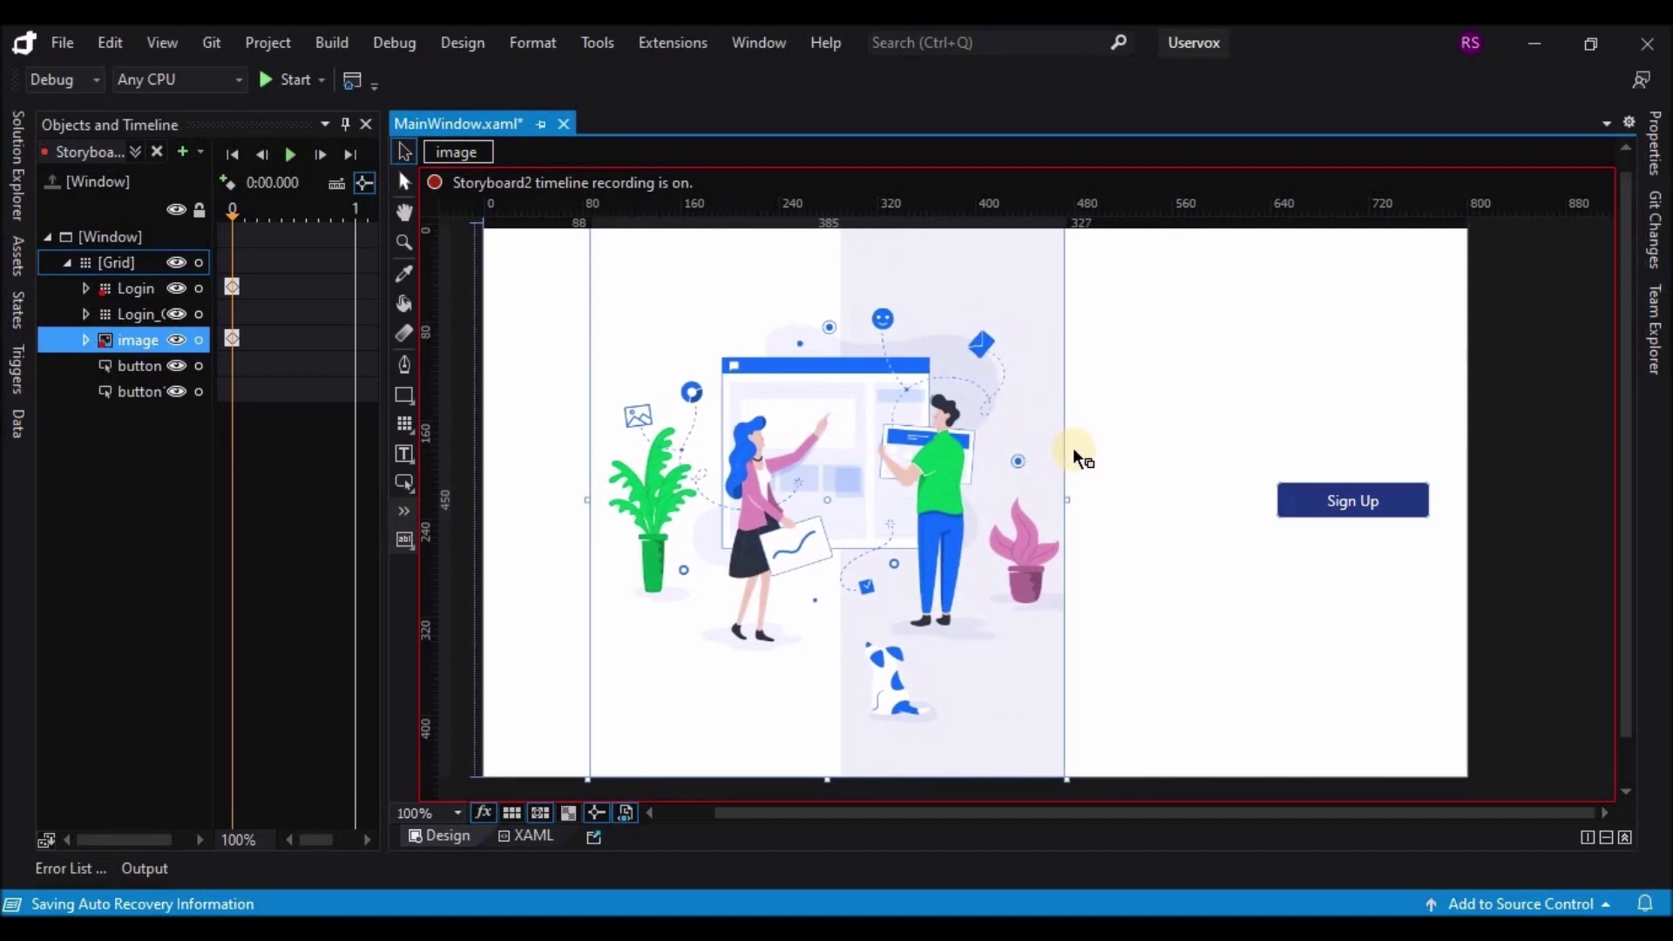
key("Left")
key("Left")
key("Left")
key("Left")
key("Left")
key("Left")
key("Left")
key("Left")
key("Left")
key("Left")
key("Left")
key("Left")
key("Left")
key("Left")
key("Left")
key("Left")
key("Left")
key("Left")
key("Left")
key("Left")
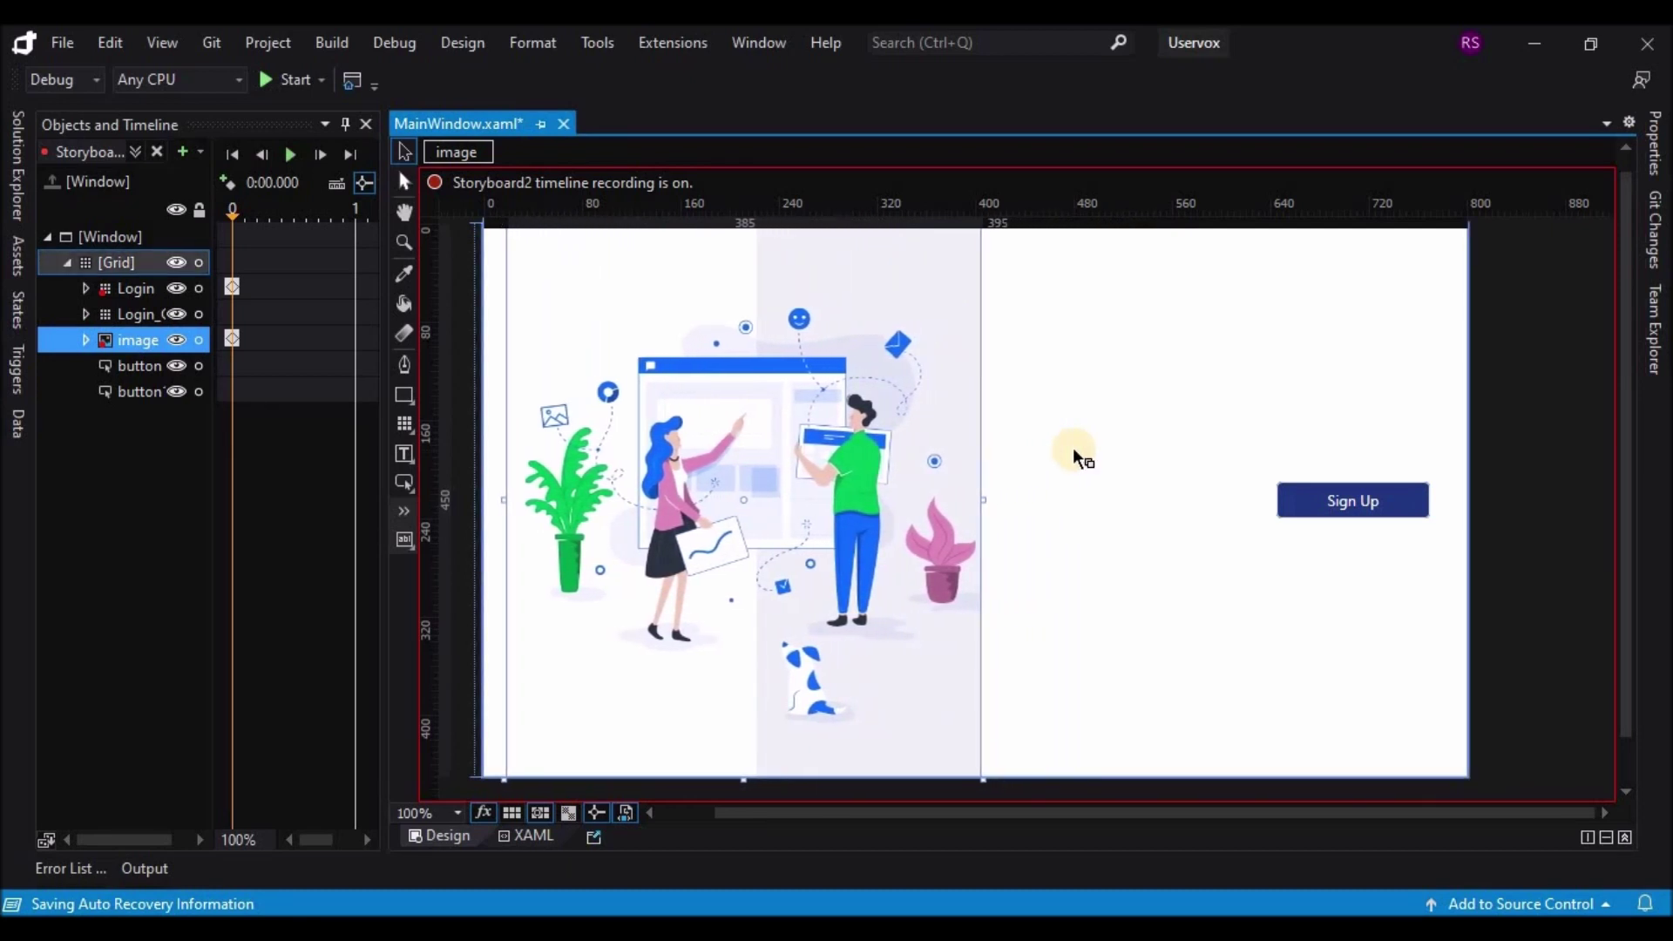
key("Left")
key("Left")
key("Left")
key("Left")
key("Left")
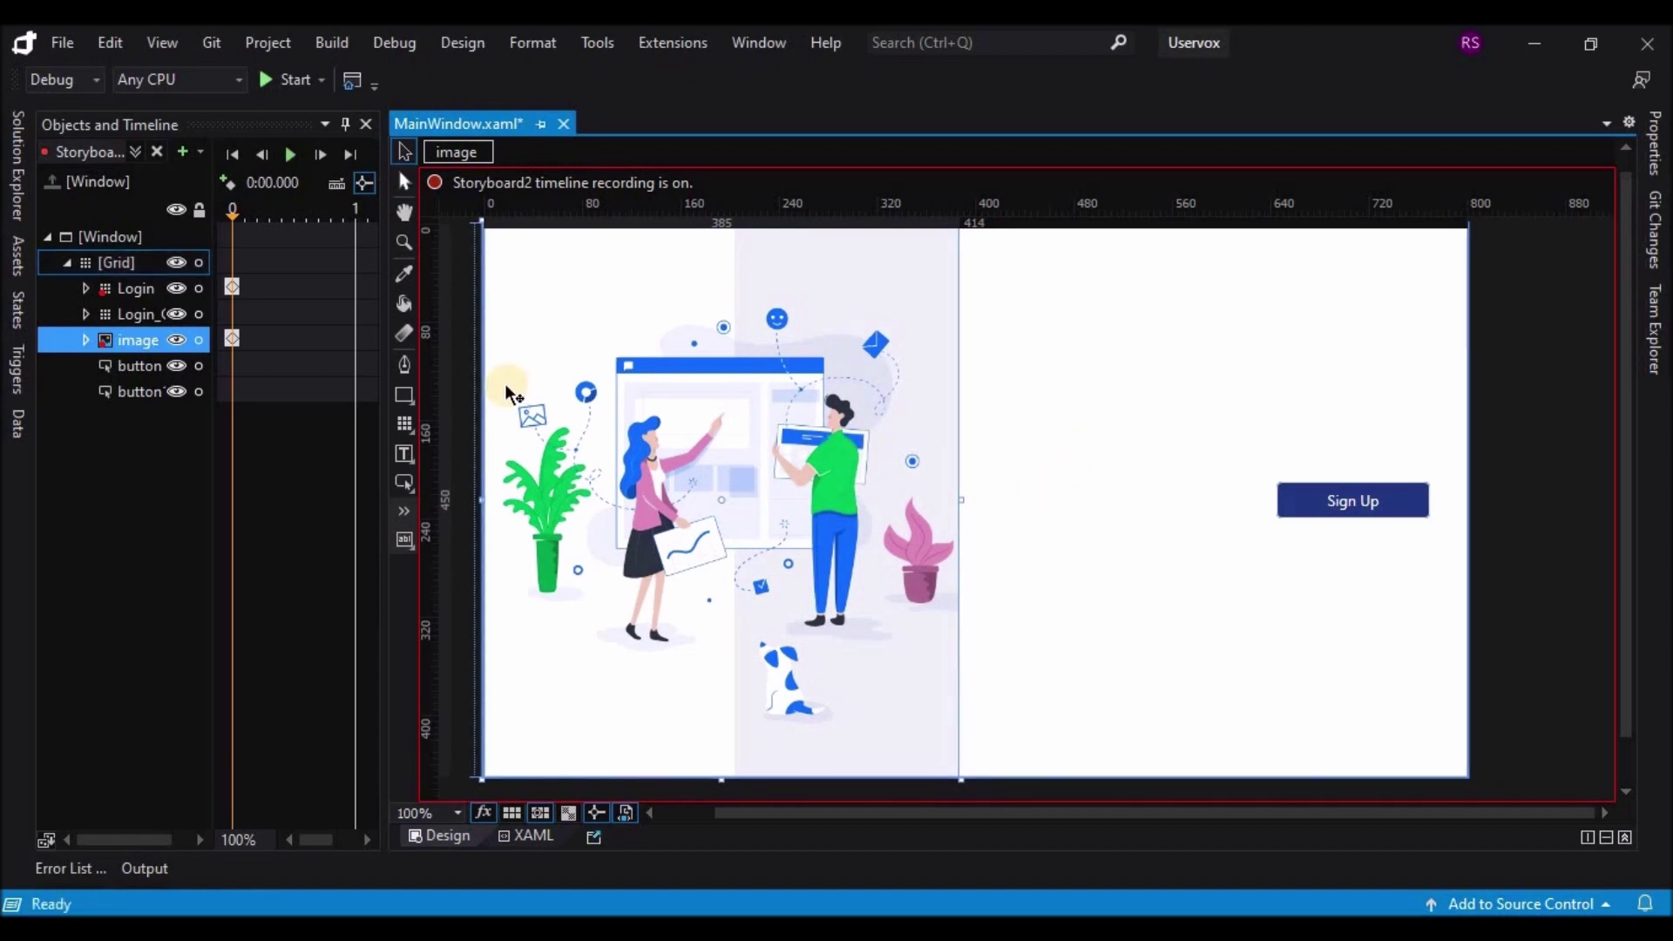
Step: In Storyboard2, hide the Sign Up button and make the Log In button visible
left_click(123, 362)
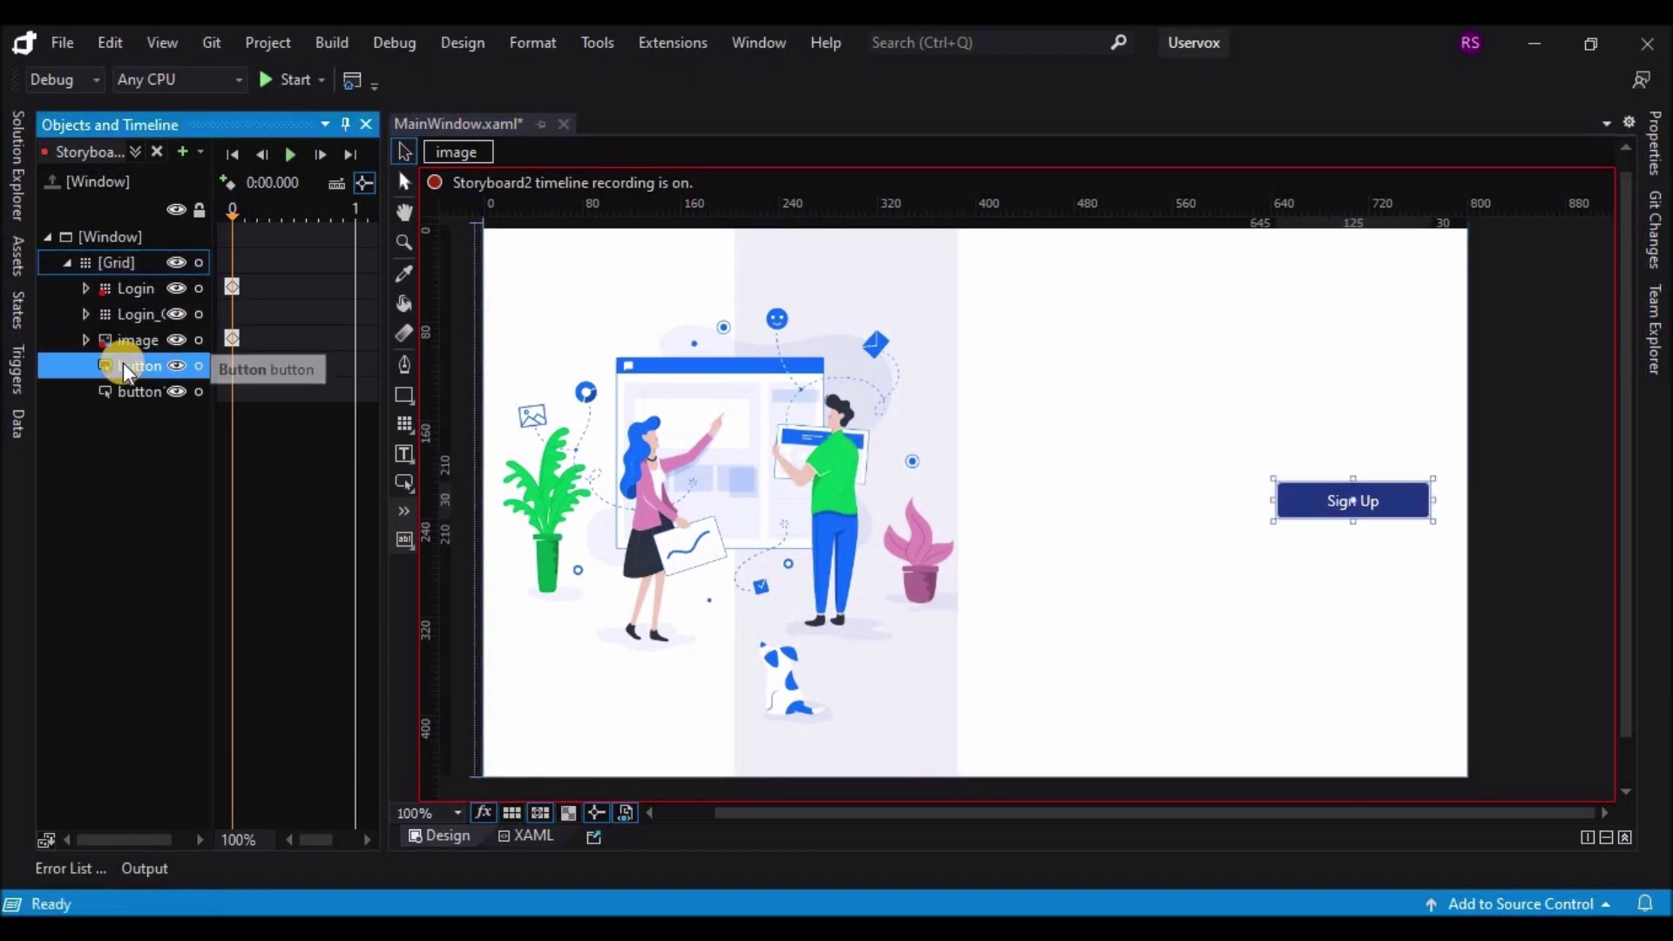
left_click(1653, 142)
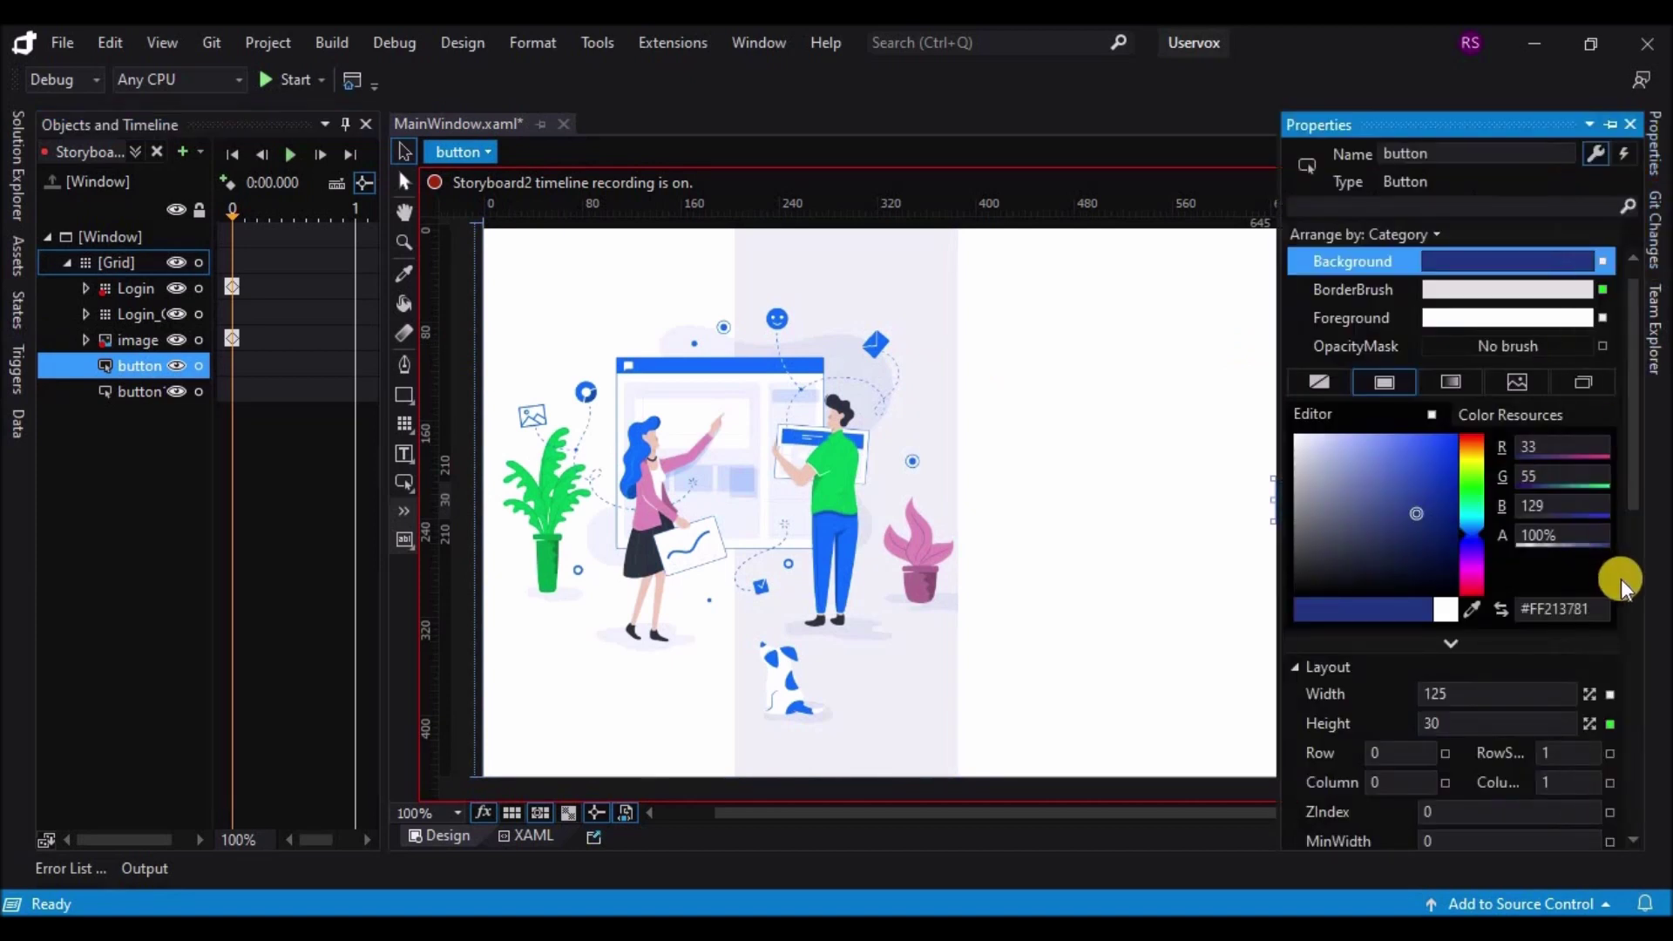
scroll(1584, 704, "down", 4)
scroll(1584, 704, "down", 3)
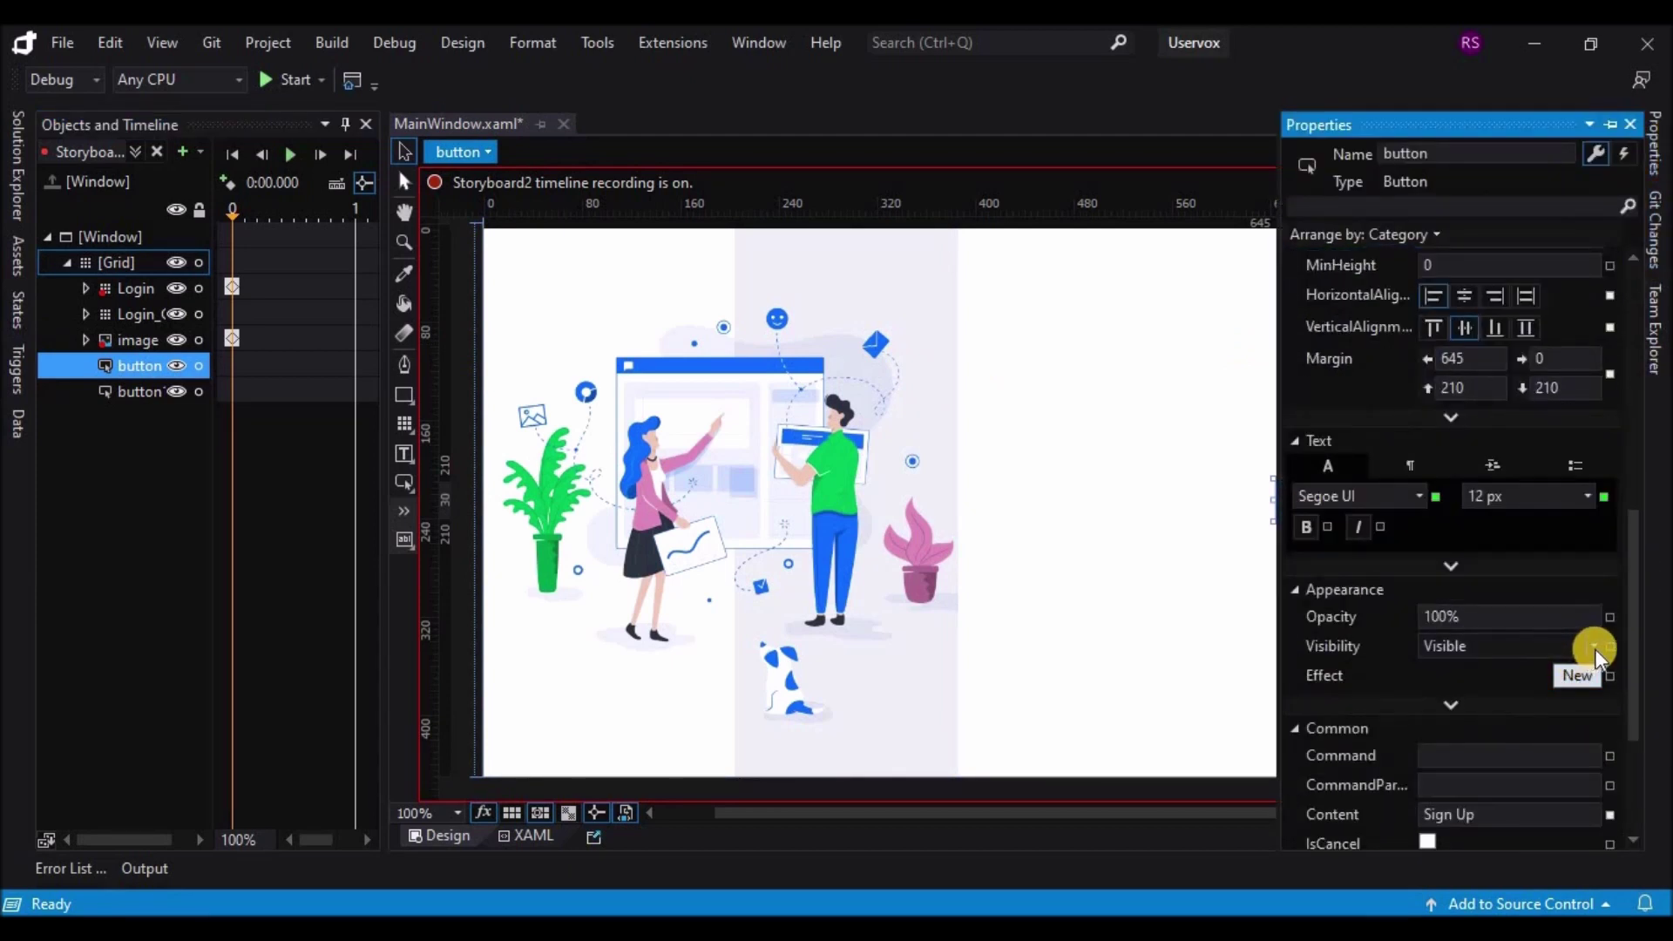
left_click(1591, 646)
left_click(1471, 692)
left_click(148, 392)
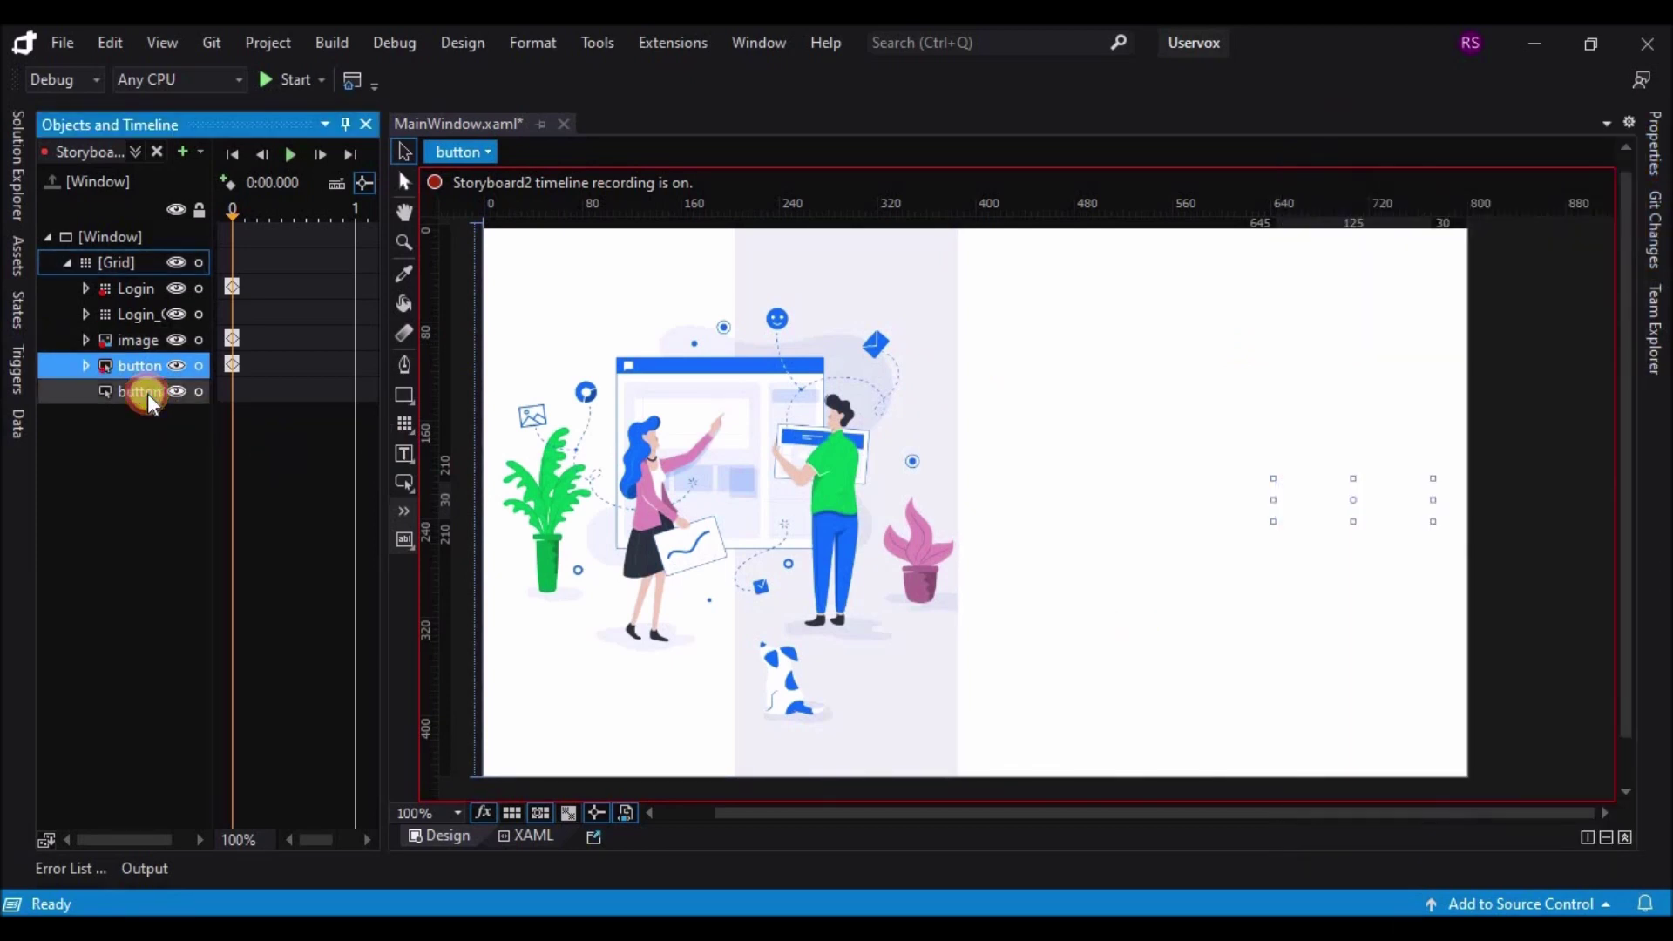
left_click(1659, 144)
left_click(1593, 641)
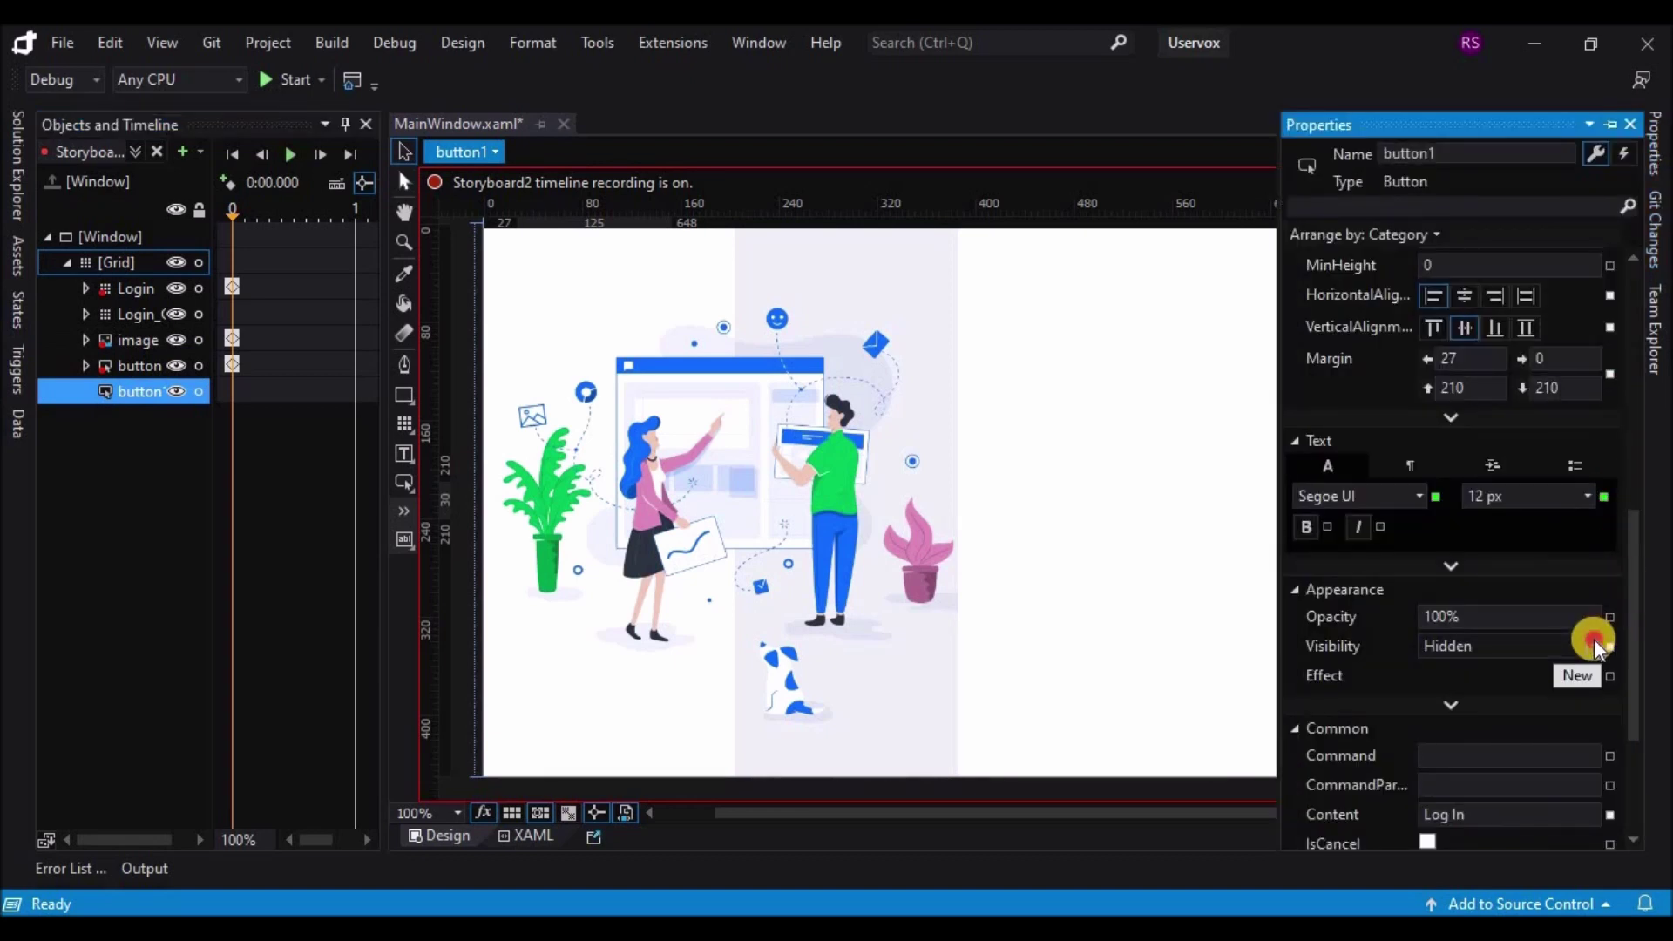
left_click(1475, 680)
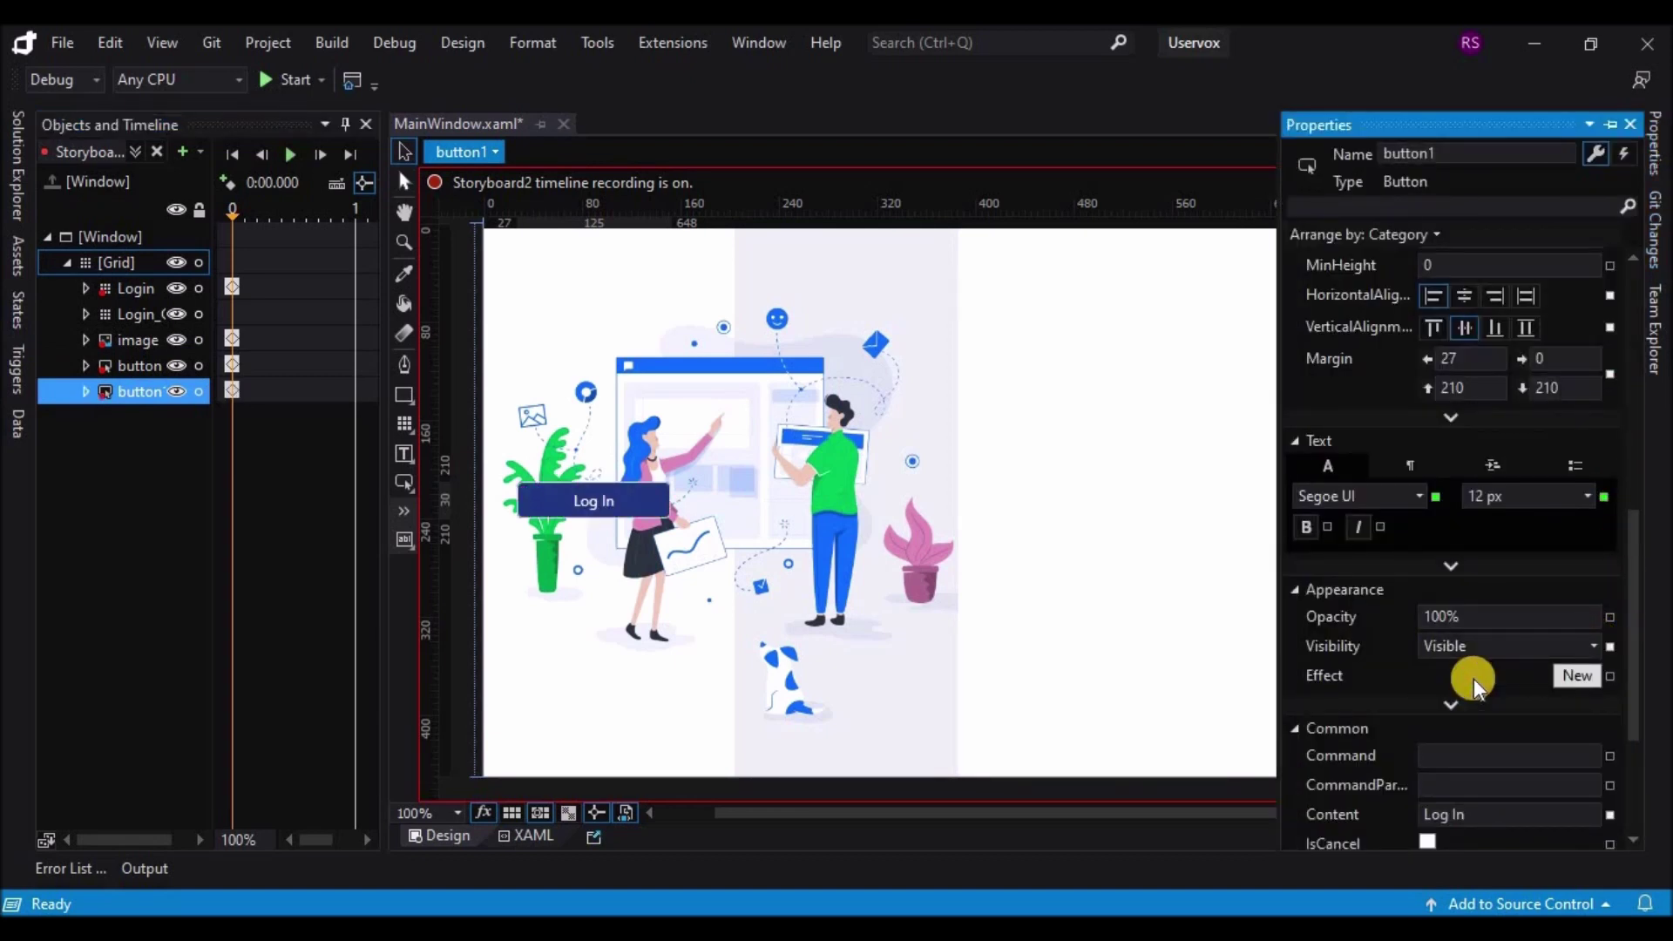
Step: Make the Login_Copy Create Account panel visible, then move the timeline to 0.5 s
left_click(150, 315)
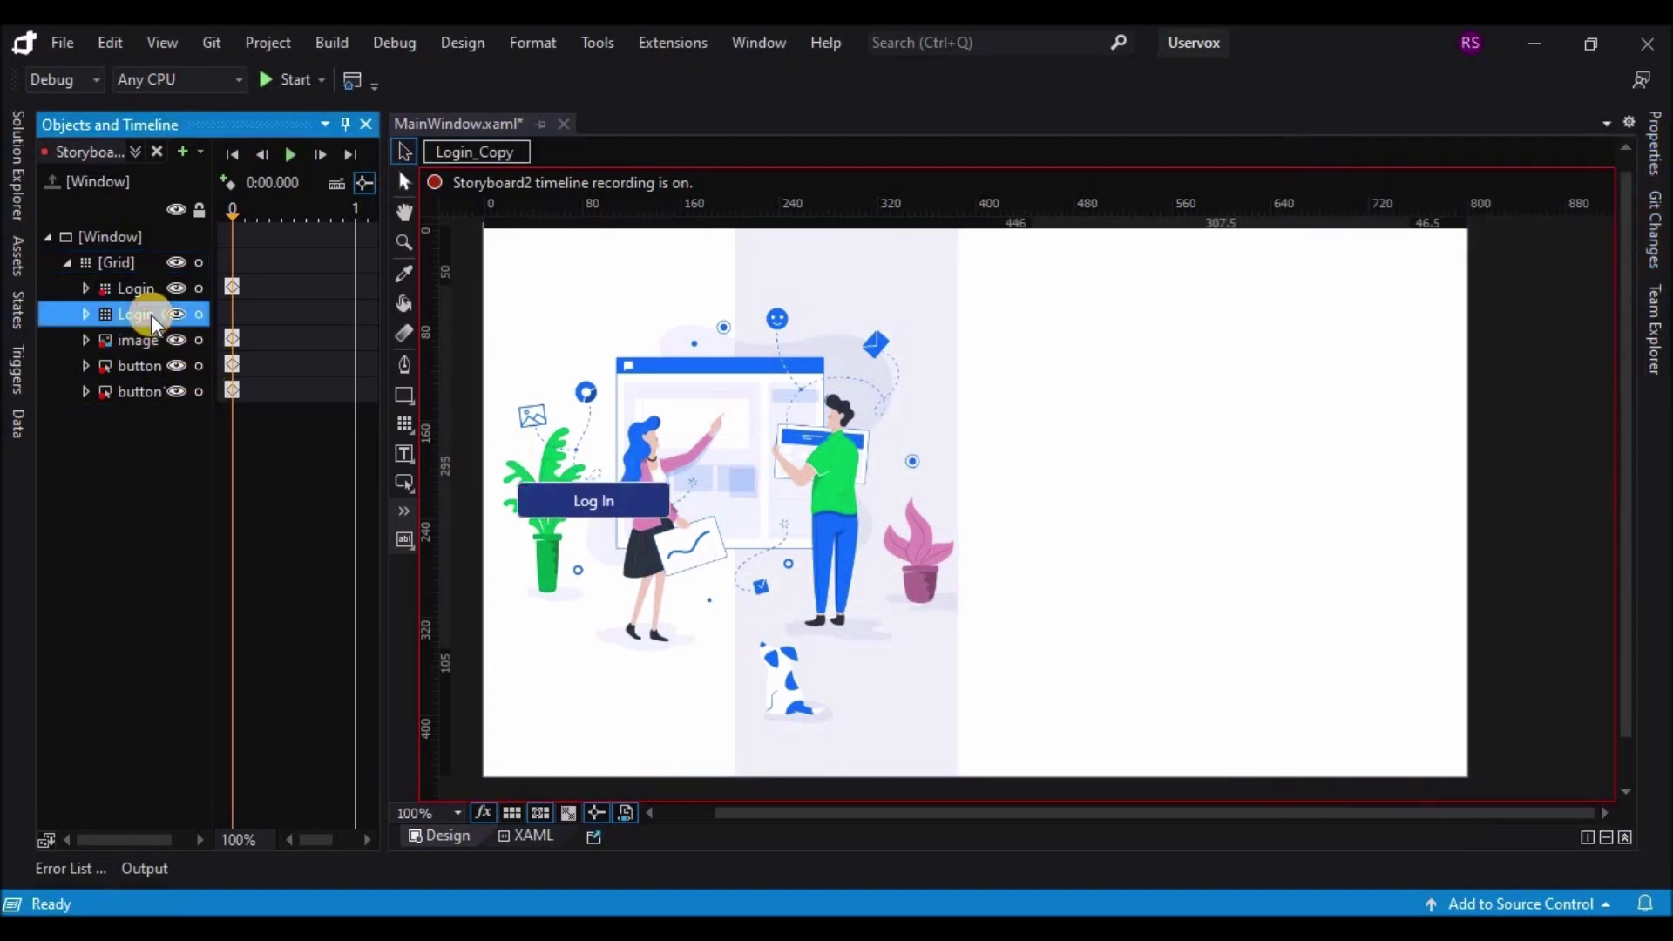
left_click(1658, 144)
scroll(1630, 582, "down", 3)
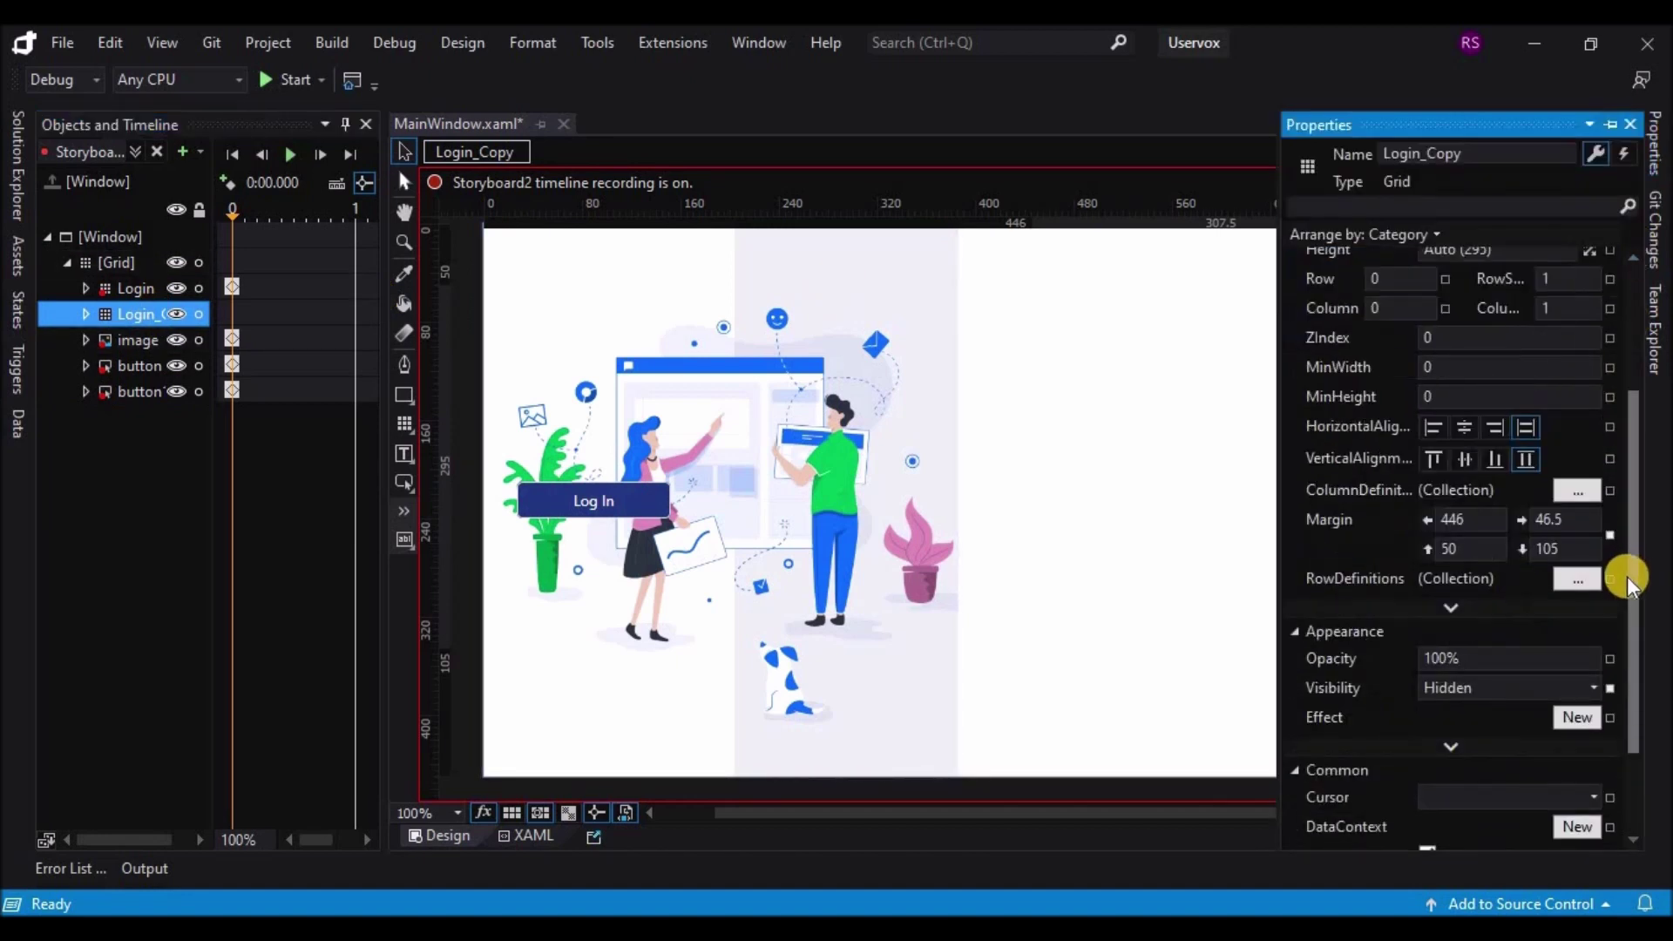
left_click(1588, 689)
left_click(1464, 710)
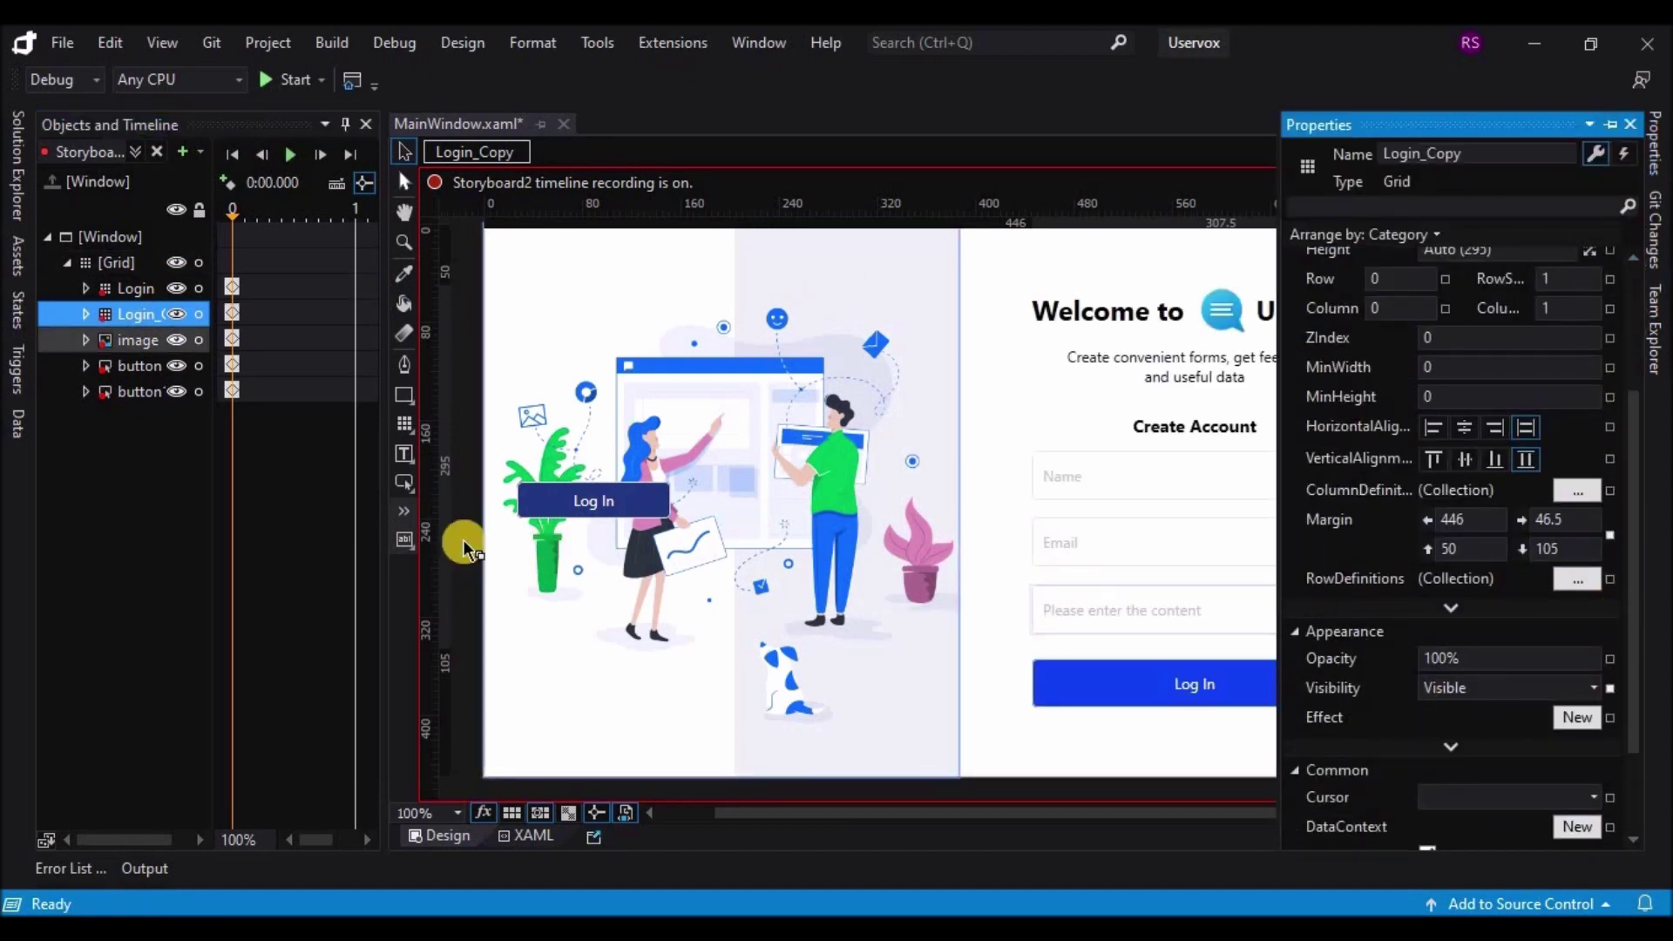
left_click(295, 242)
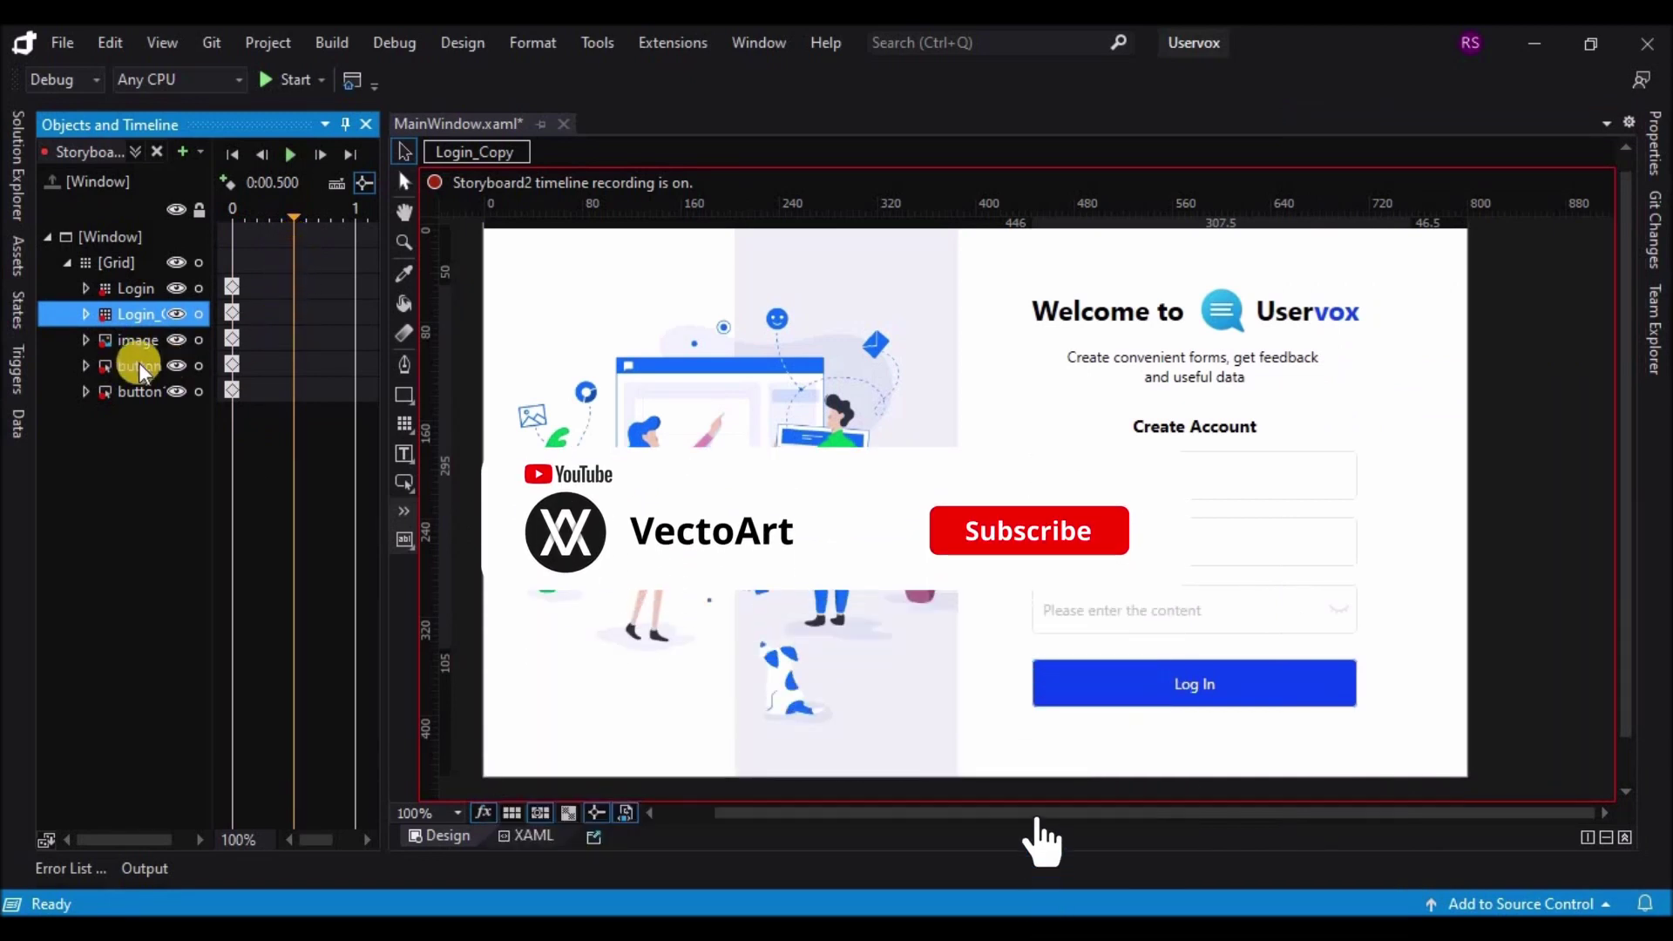
Step: At 0.5 s, slide the illustration image right to a left margin of 414, covering the Create Account form
left_click(126, 347)
left_click(86, 340)
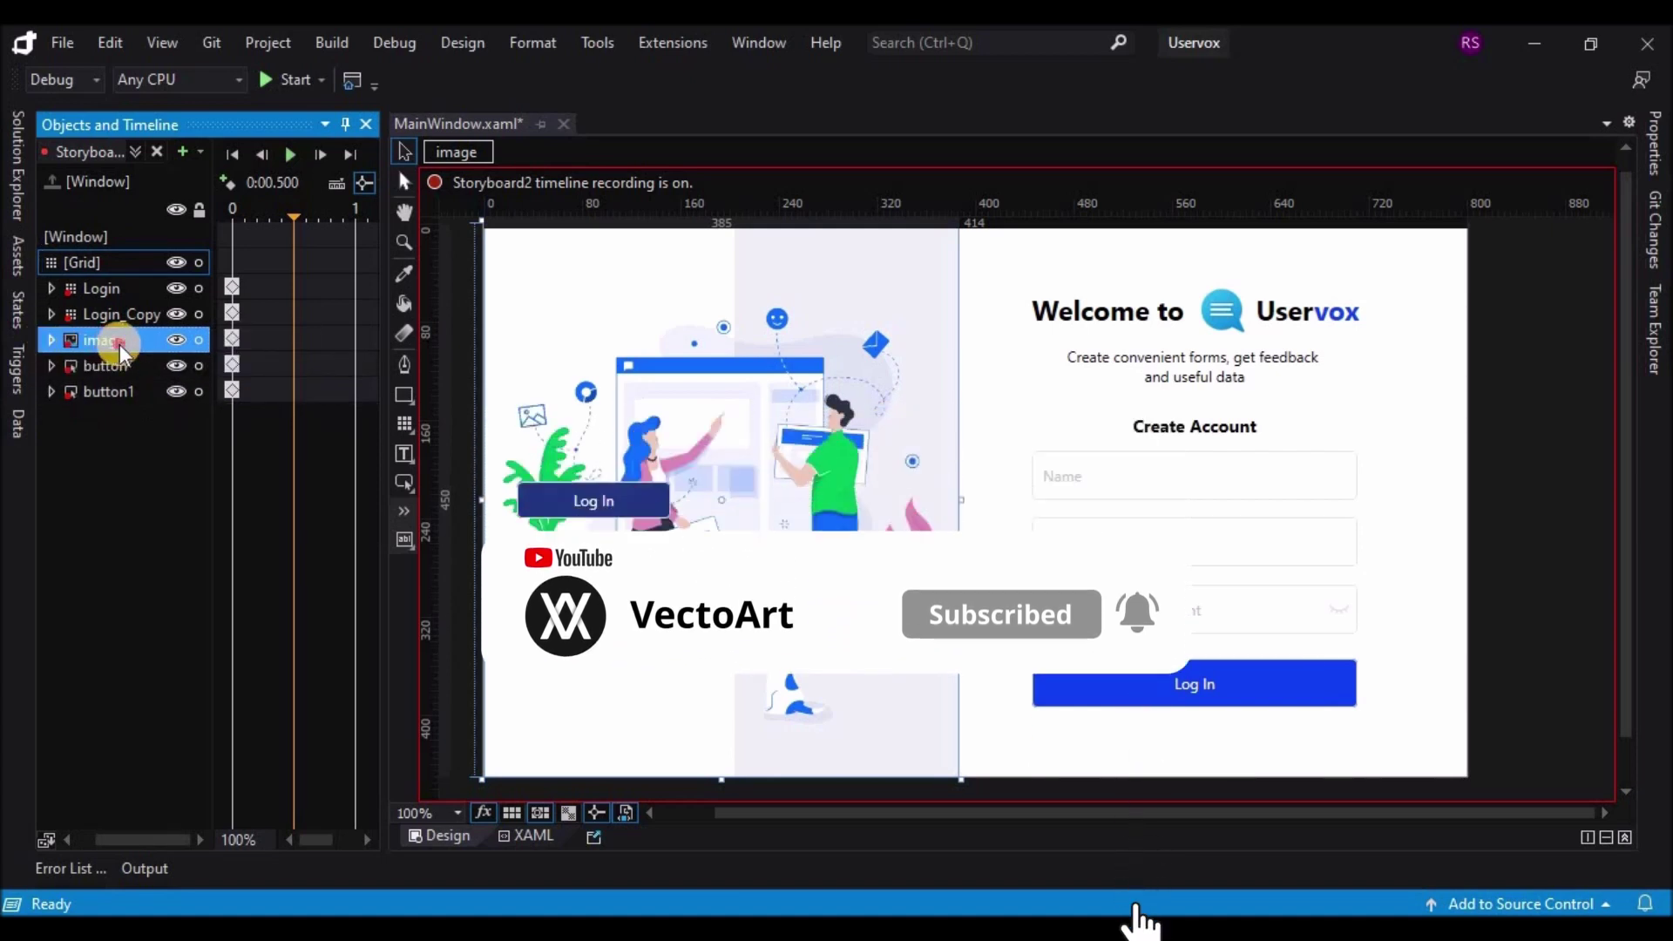
left_click(162, 365)
left_click(150, 337)
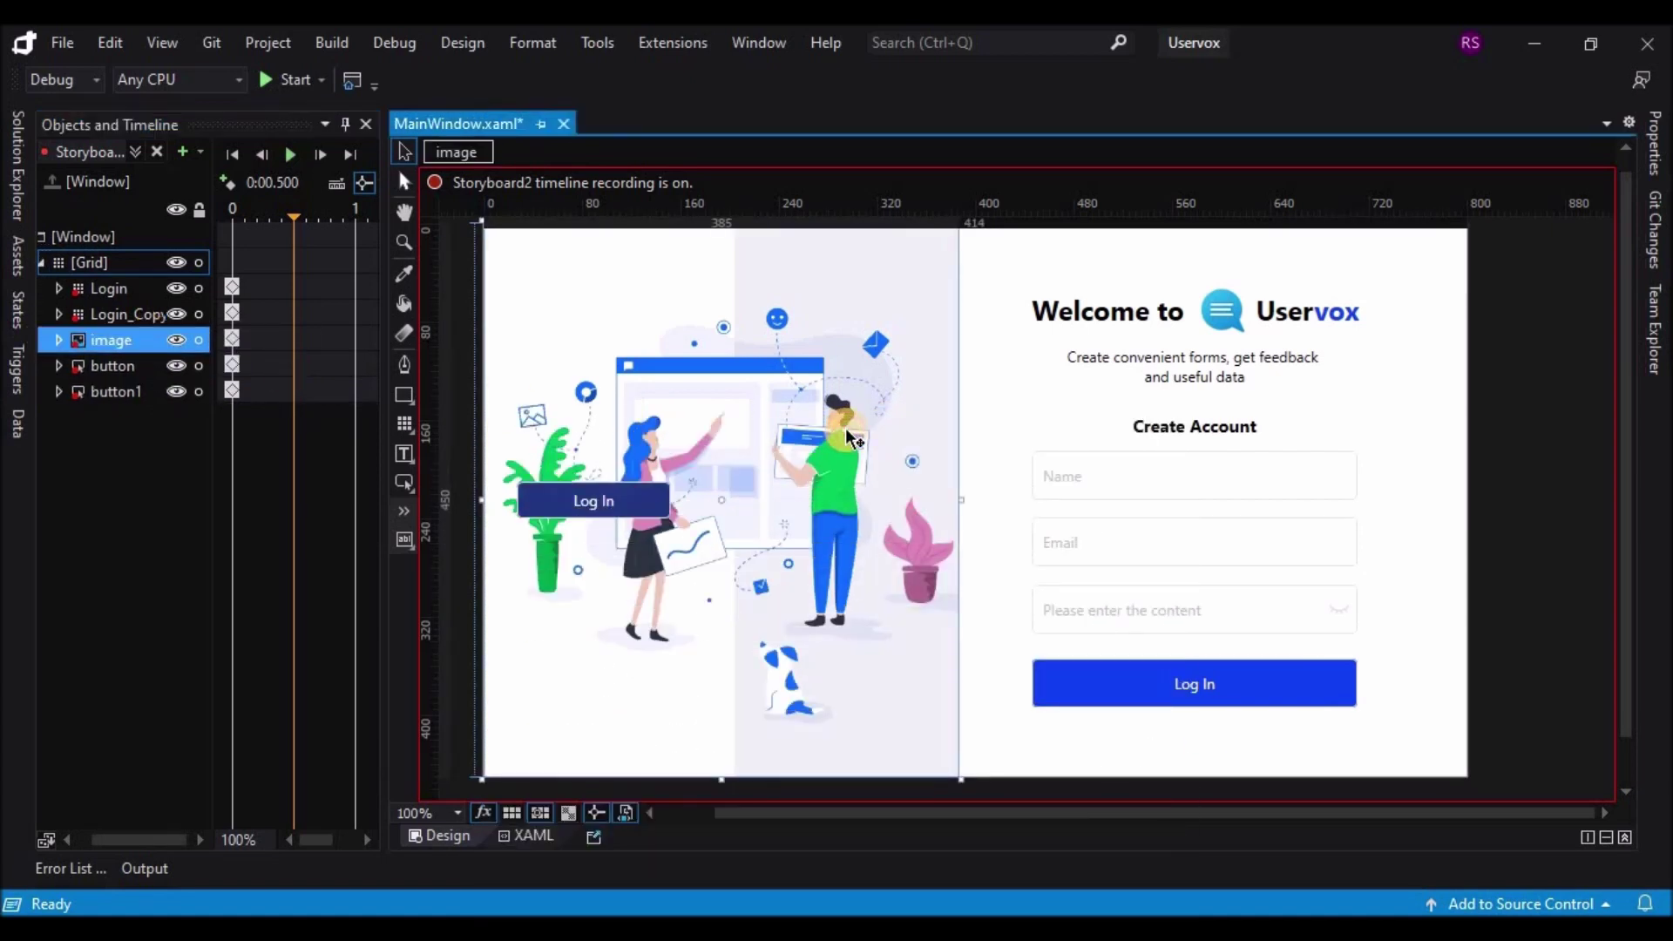
left_click_drag(828, 427, 846, 427)
key("Right")
key("Right")
key("Right")
key("Right")
key("Right")
key("Right")
key("Right")
key("Right")
key("Right")
key("Right")
key("Right")
key("Right")
key("Right")
key("Right")
key("Right")
key("Right")
key("Right")
key("Right")
key("Right")
key("Right")
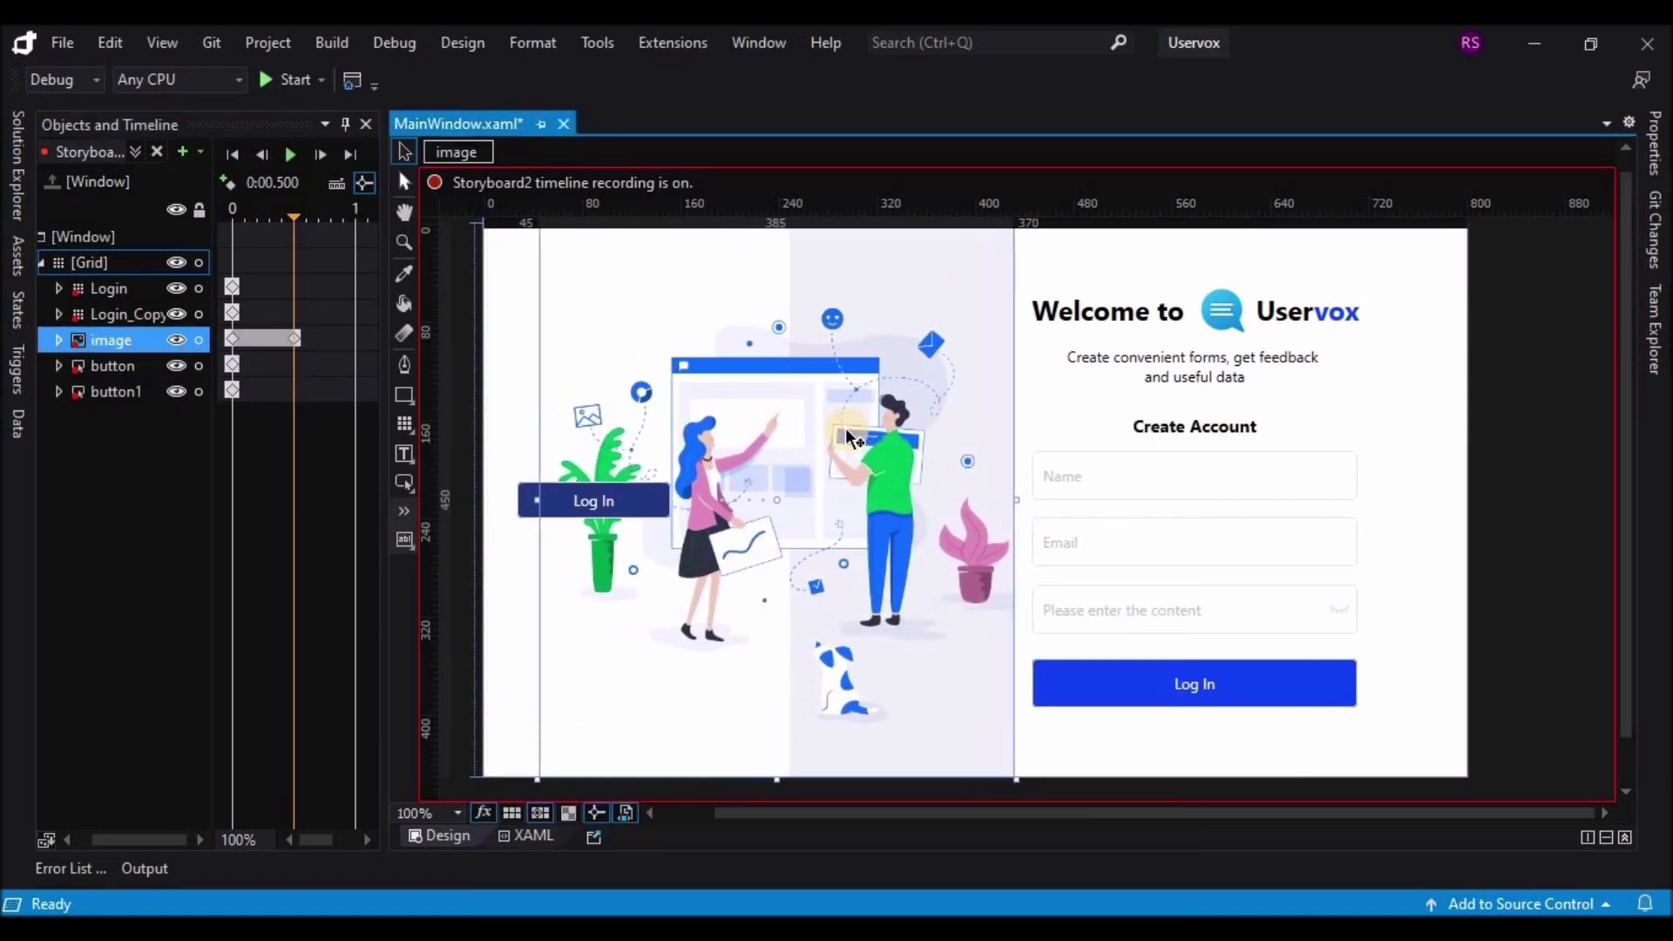
key("Right")
key("Right")
key("Right")
key("Right")
key("Right")
key("Right")
key("Right")
key("Right")
key("Right")
key("Right")
key("Right")
key("Right")
key("Right")
key("Right")
key("Right")
key("Right")
key("Right")
key("Right")
key("Right")
key("Right")
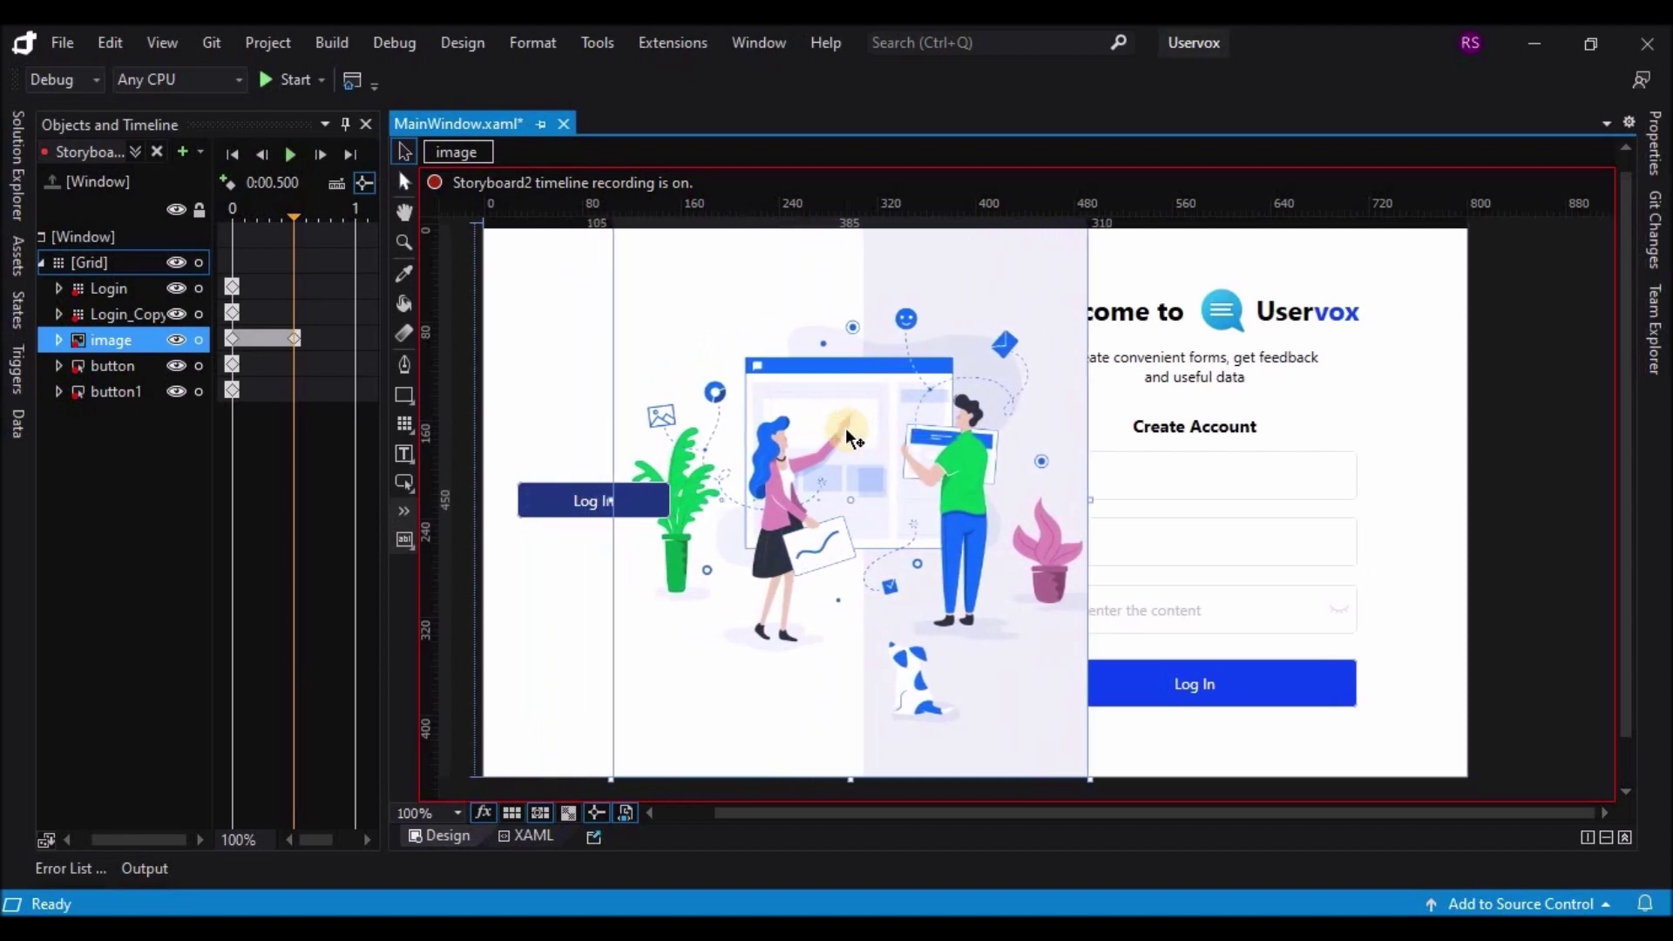
key("Right")
key("Right")
key("Right")
key("Right")
key("Right")
key("Right")
key("Right")
key("Right")
key("Right")
key("Right")
key("Right")
key("Right")
key("Right")
key("Right")
key("Right")
key("Right")
key("Right")
key("Right")
key("Right")
key("Right")
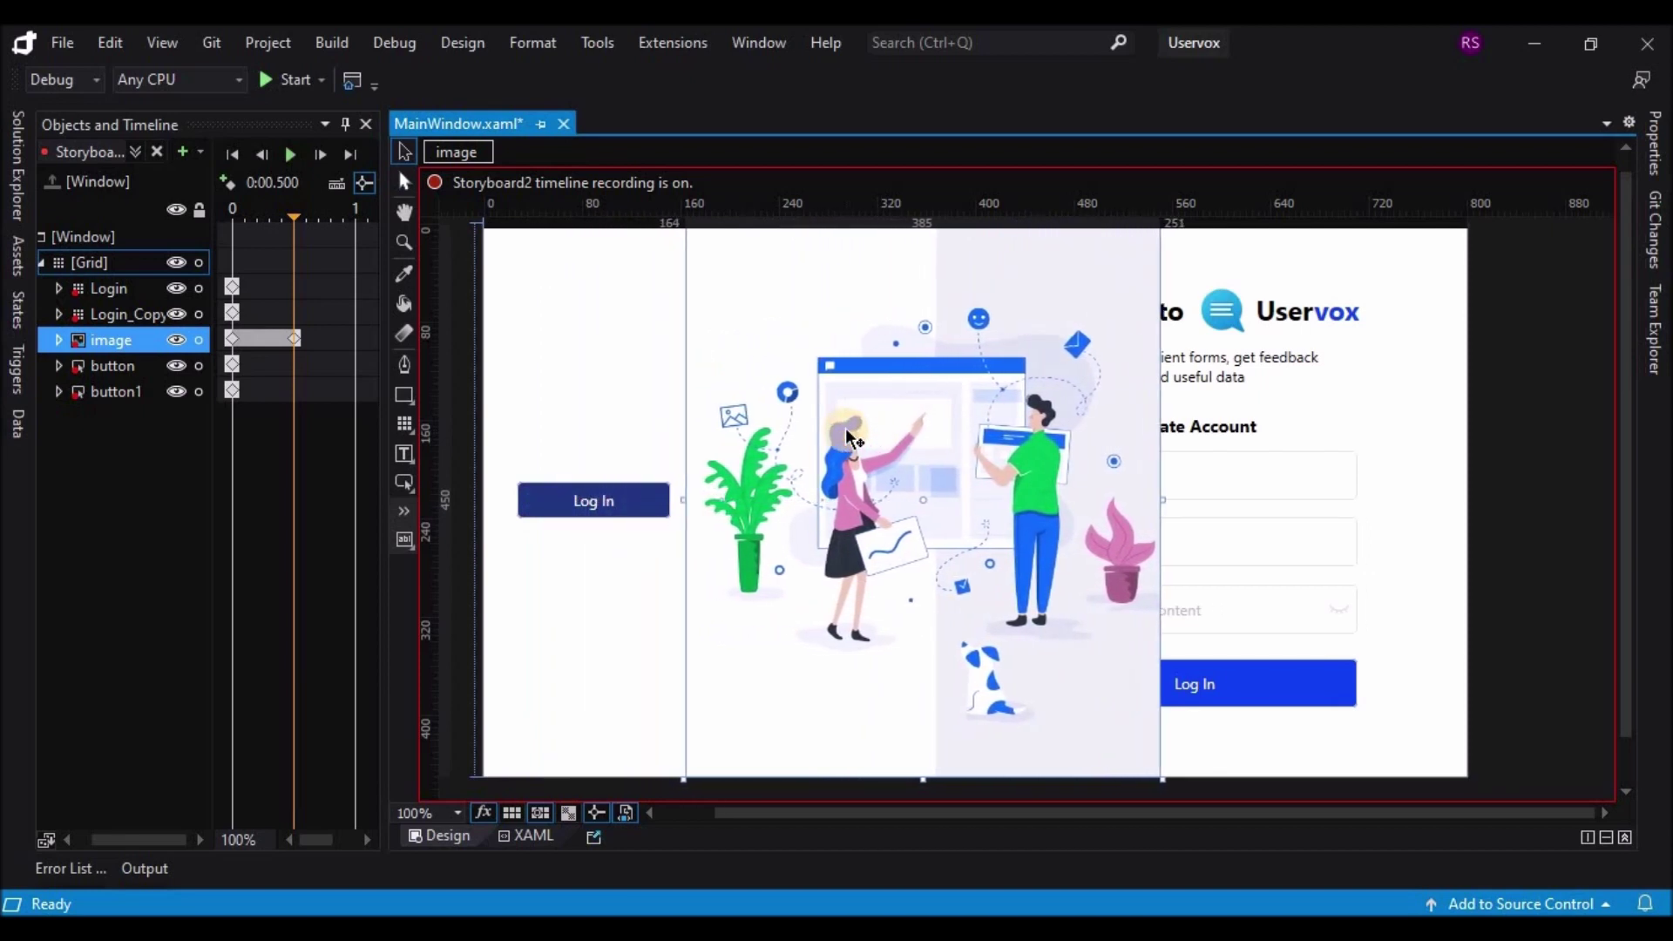
key("Right")
key("Right")
key("Right")
key("Right")
key("Right")
key("Right")
key("Right")
key("Right")
key("Right")
key("Right")
key("Right")
key("Right")
key("Right")
key("Right")
key("Right")
key("Right")
key("Right")
key("Right")
key("Right")
key("Right")
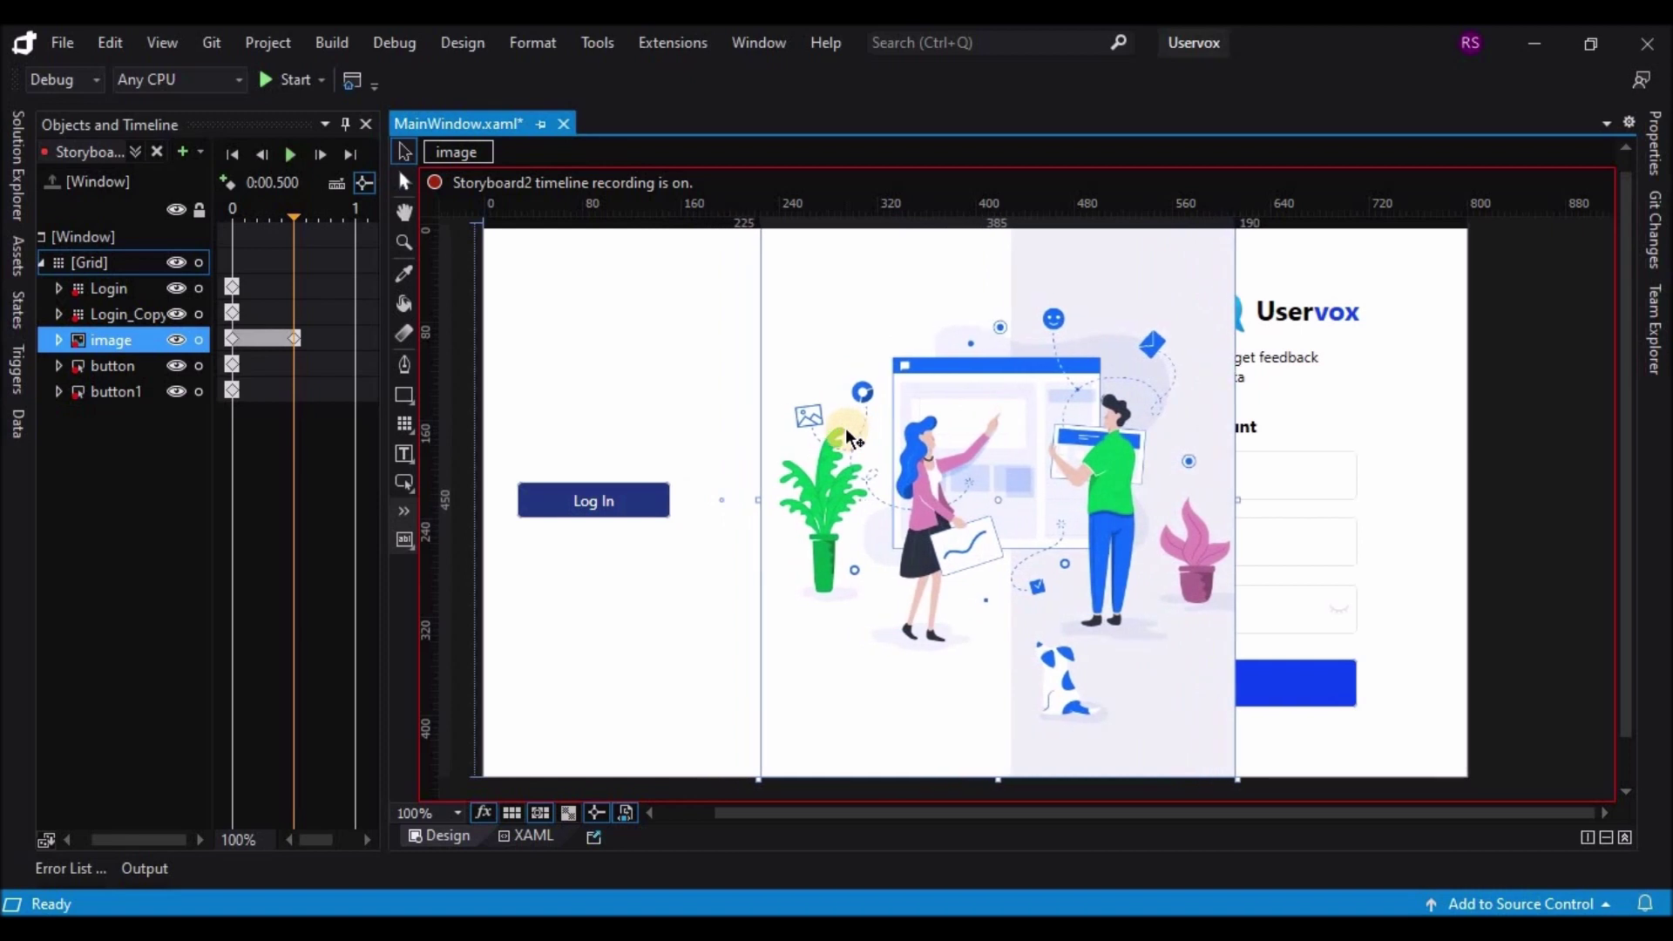
key("Right")
key("Right")
key("Right")
key("Right")
key("Right")
key("Right")
key("Right")
key("Right")
key("Right")
key("Right")
key("Right")
key("Right")
key("Right")
key("Right")
key("Right")
key("Right")
key("Right")
key("Right")
key("Right")
key("Right")
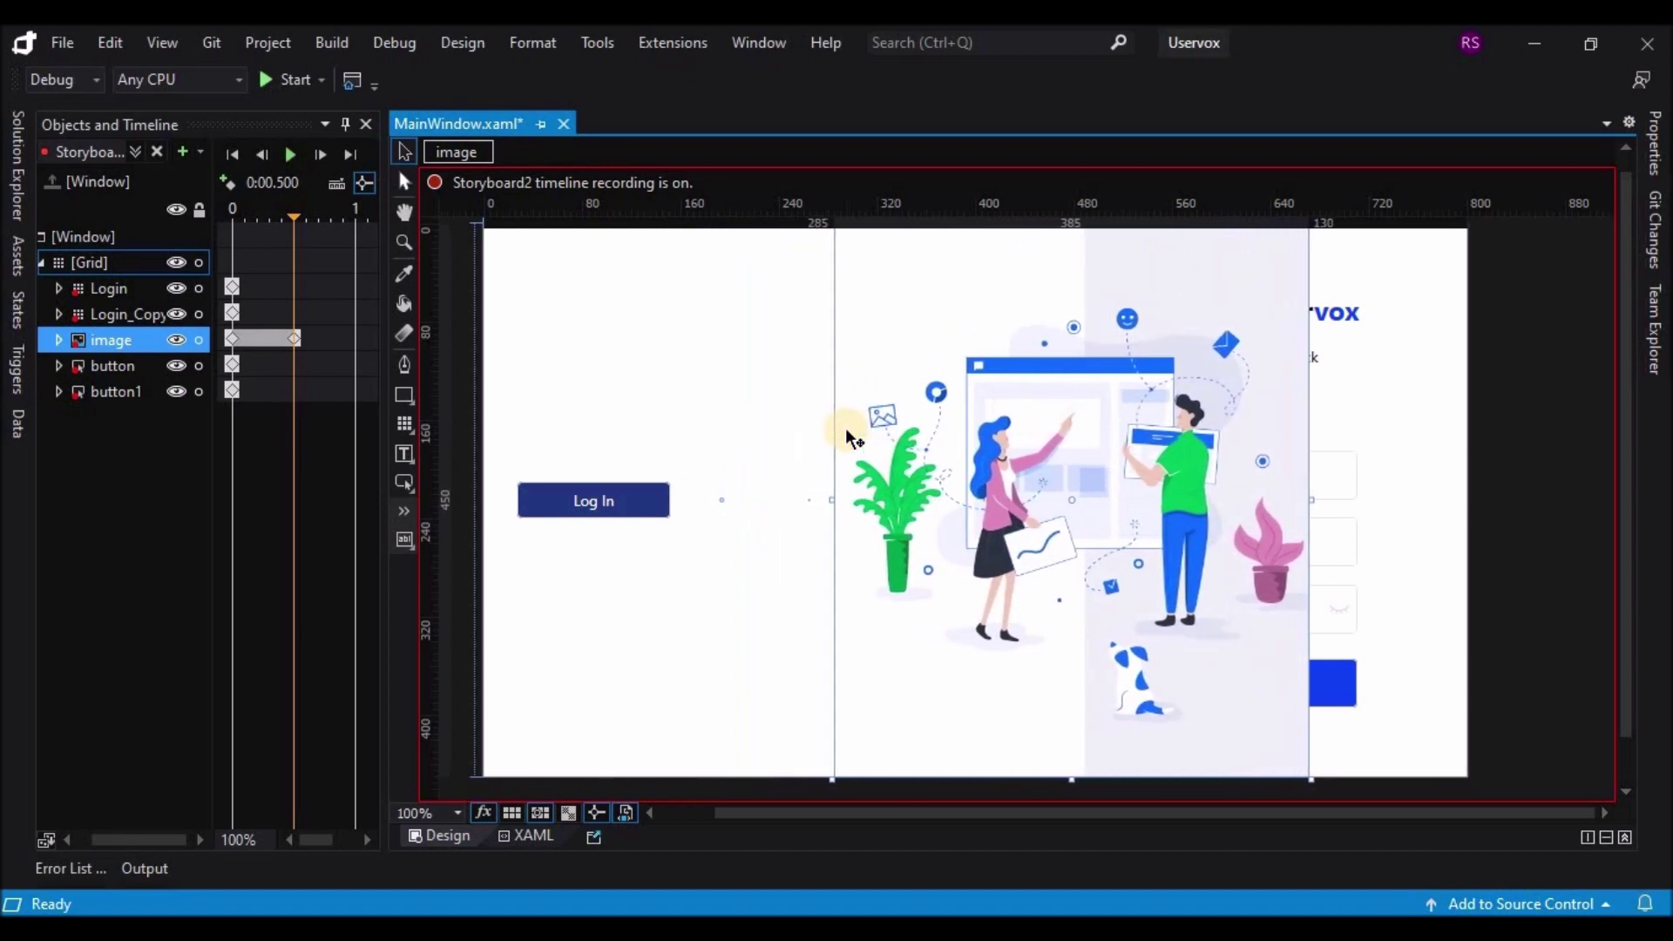
key("Right")
key("Right")
key("Right")
key("Right")
key("Right")
key("Right")
key("Right")
key("Right")
key("Right")
key("Right")
key("Right")
key("Right")
key("Right")
key("Right")
key("Right")
key("Right")
key("Right")
key("Right")
key("Right")
key("Right")
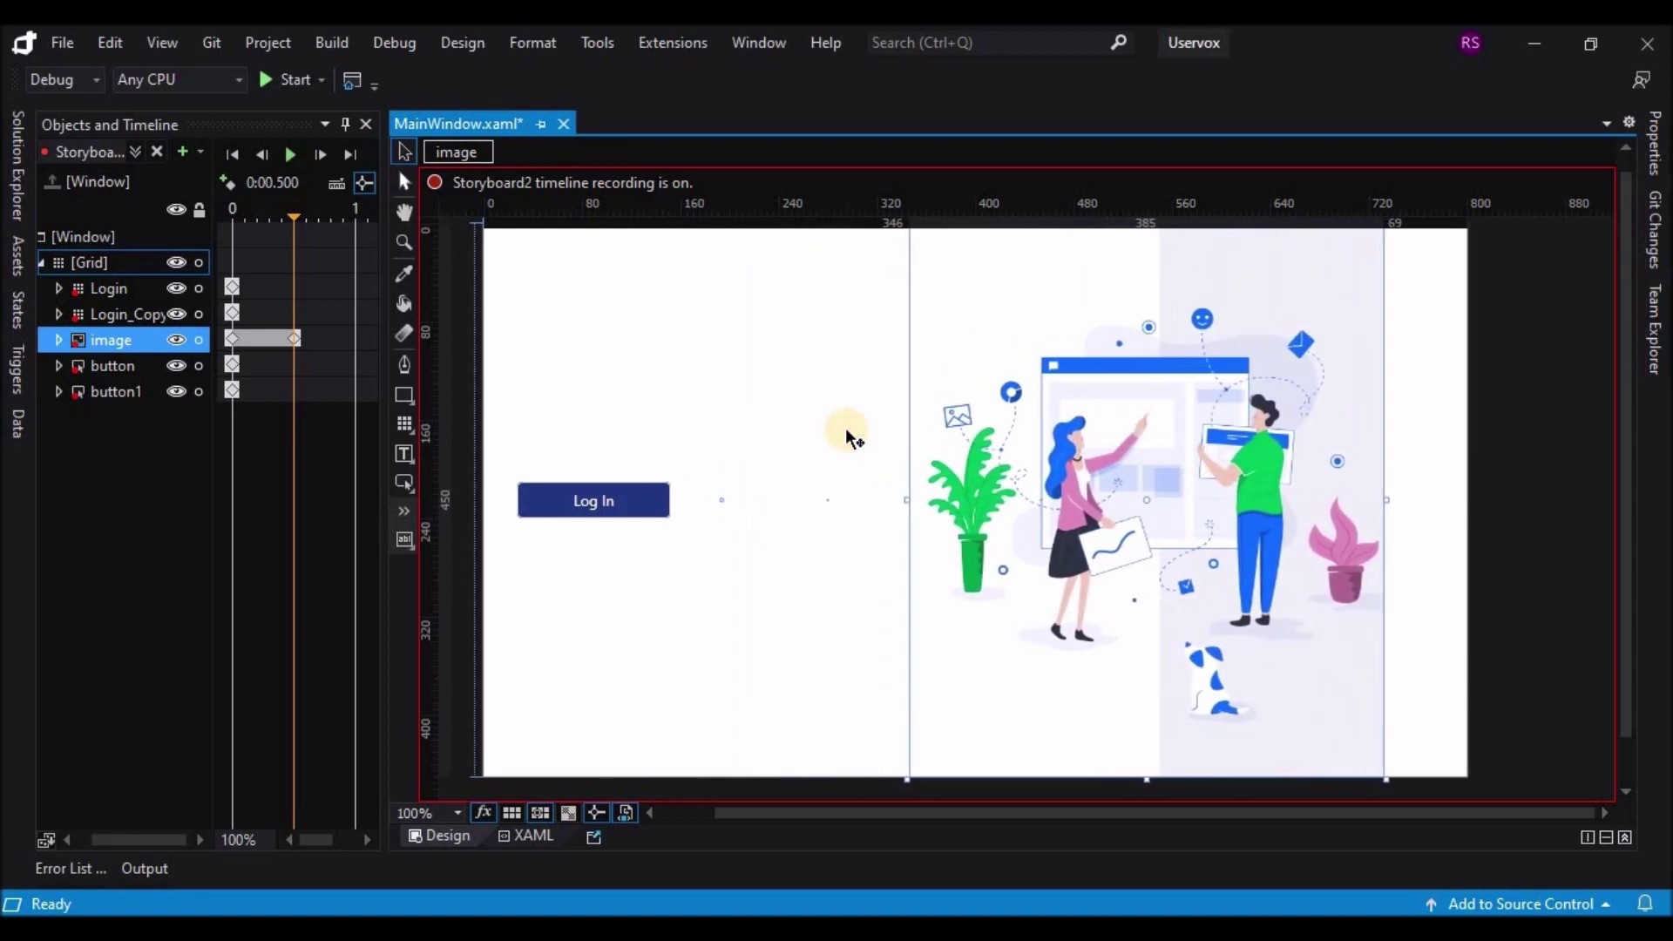
key("Right")
key("Right")
key("Right")
key("Right")
key("Right")
key("Right")
key("Right")
key("Right")
key("Right")
key("Right")
key("Right")
key("Right")
key("Right")
key("Right")
key("Right")
key("Right")
key("Right")
key("Right")
key("Right")
key("Right")
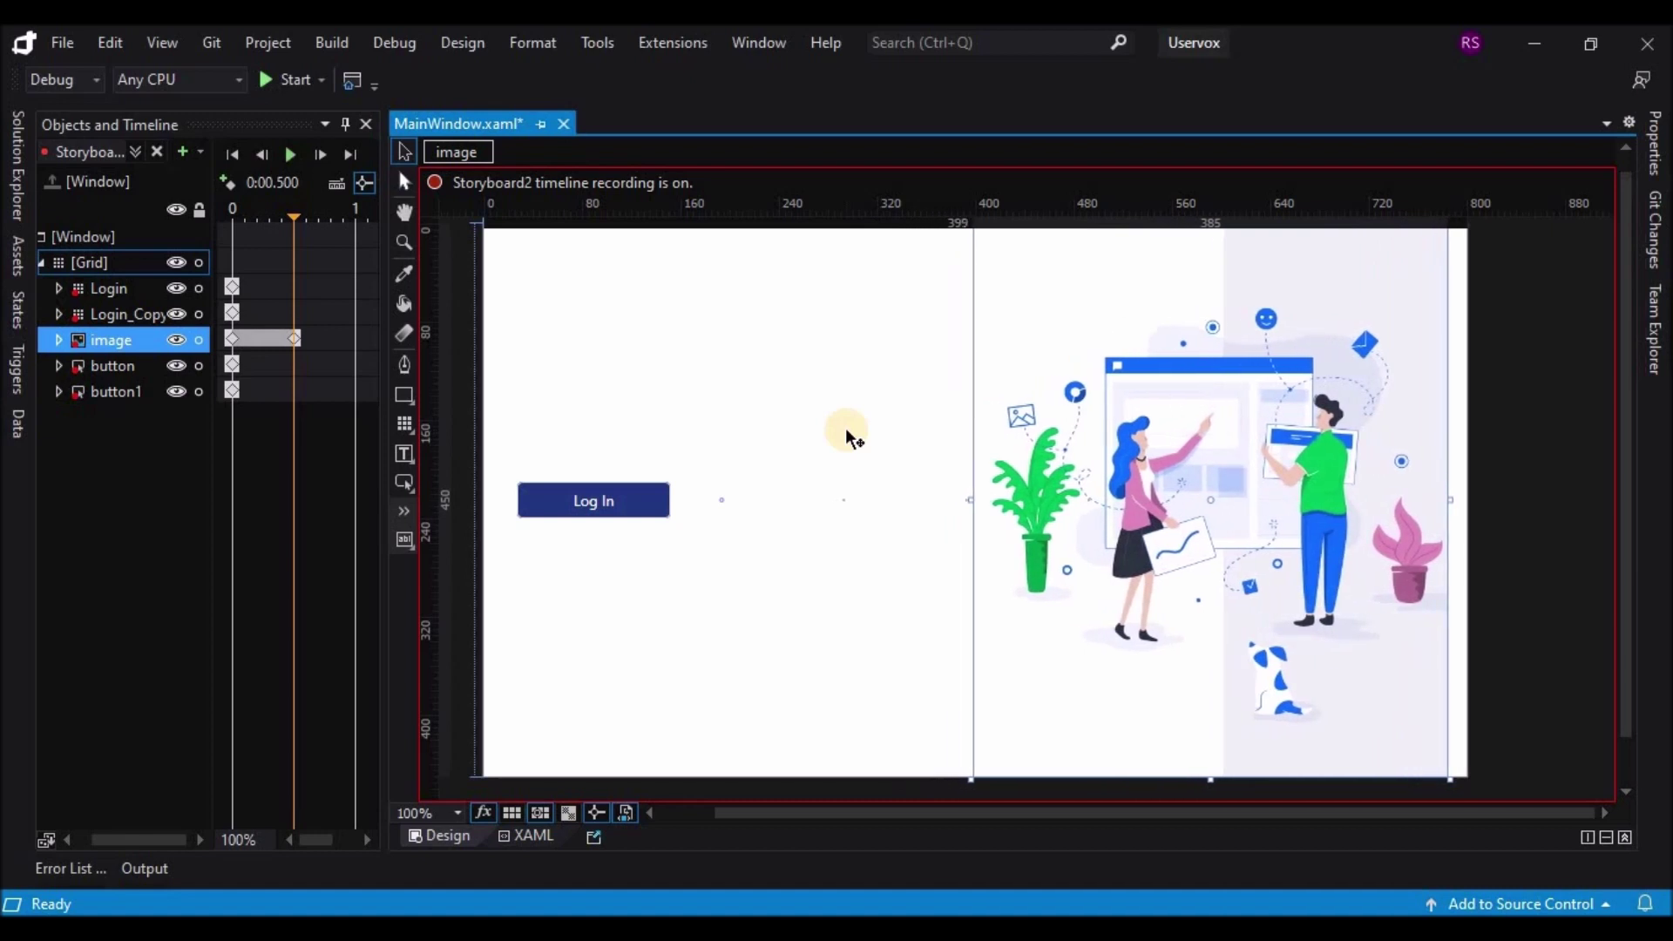
key("Right")
key("Right")
key("Right")
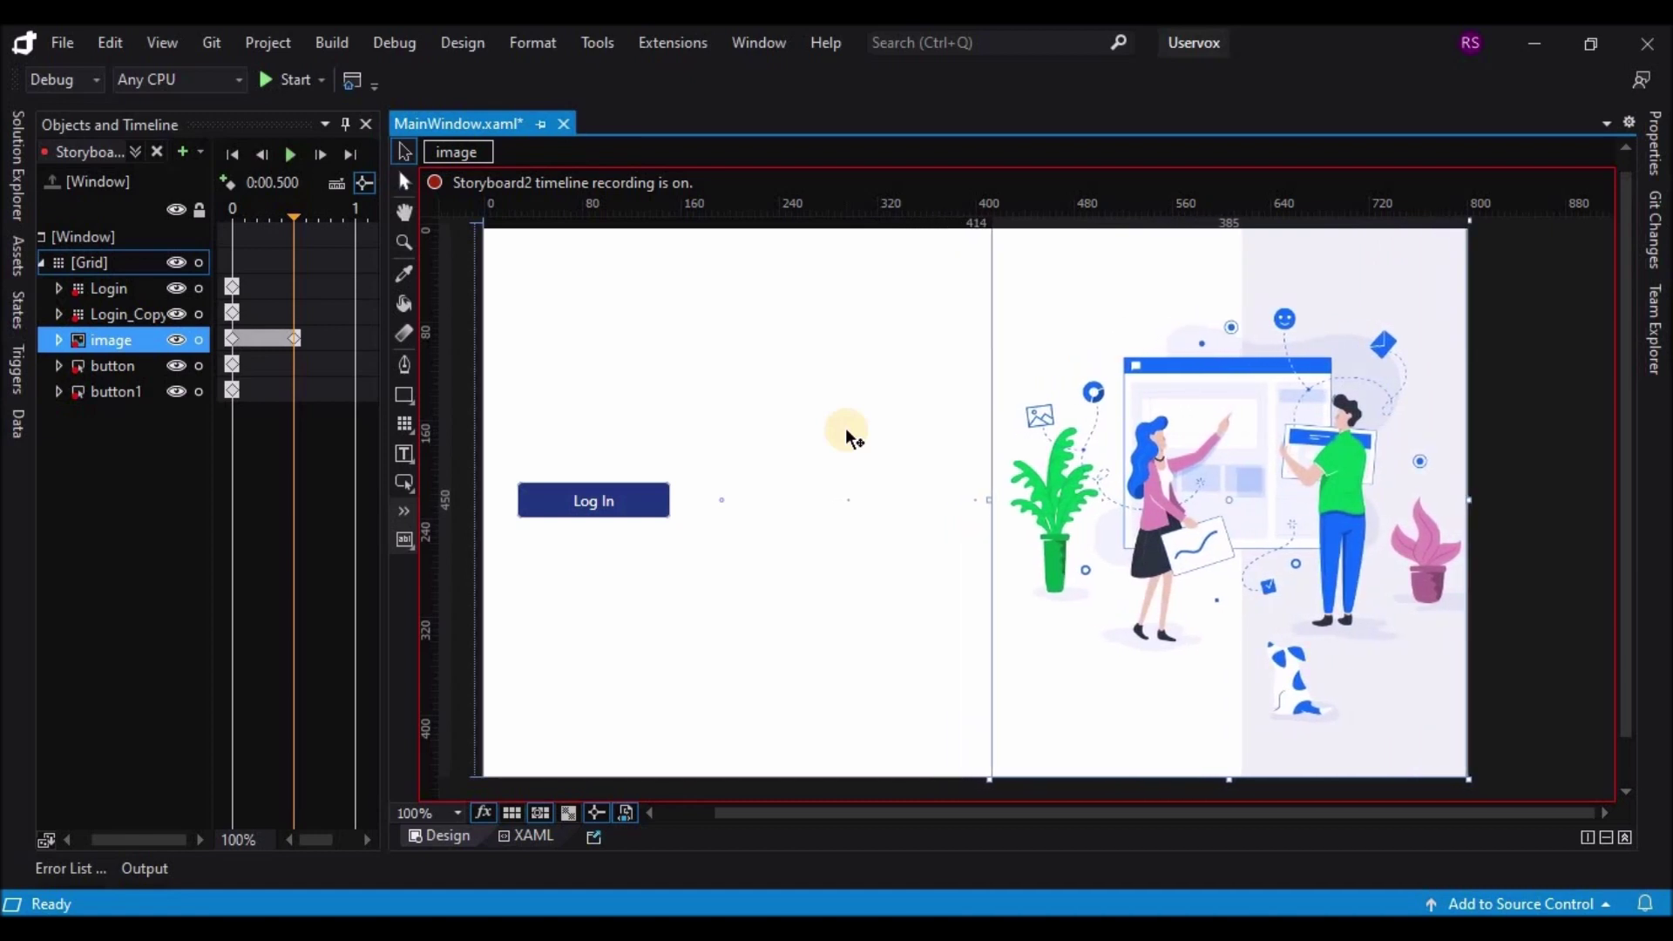
Step: Key the Log In button (button1) to Visibility Hidden at 0.1 s
left_click(138, 315)
left_click(119, 364)
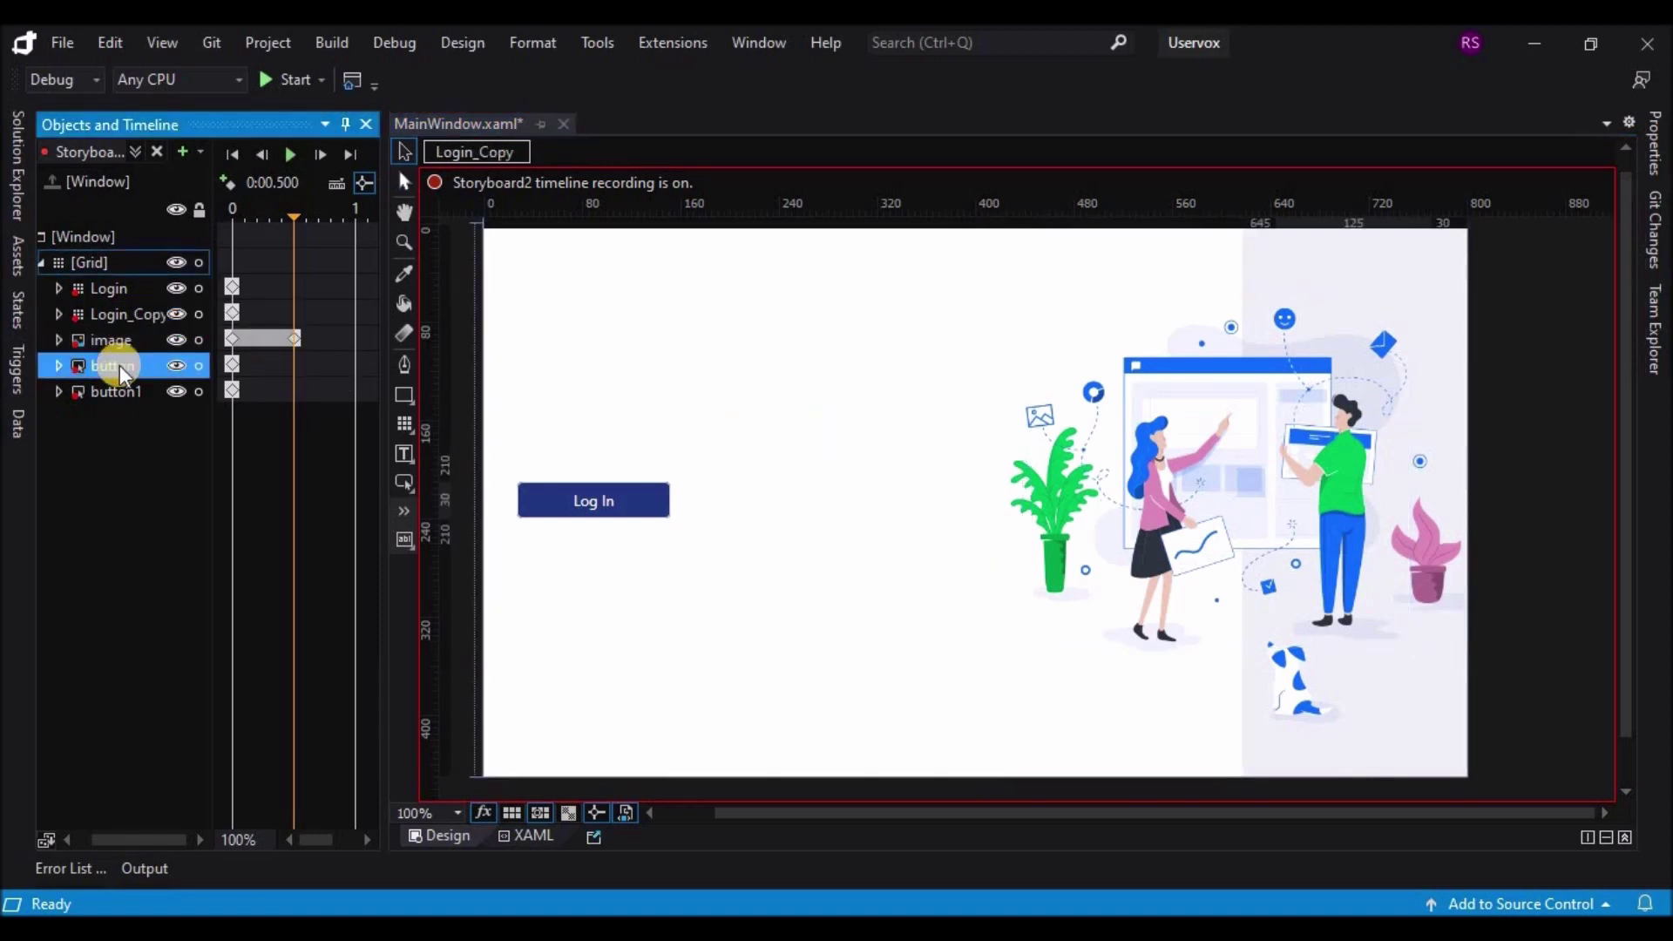
left_click(112, 384)
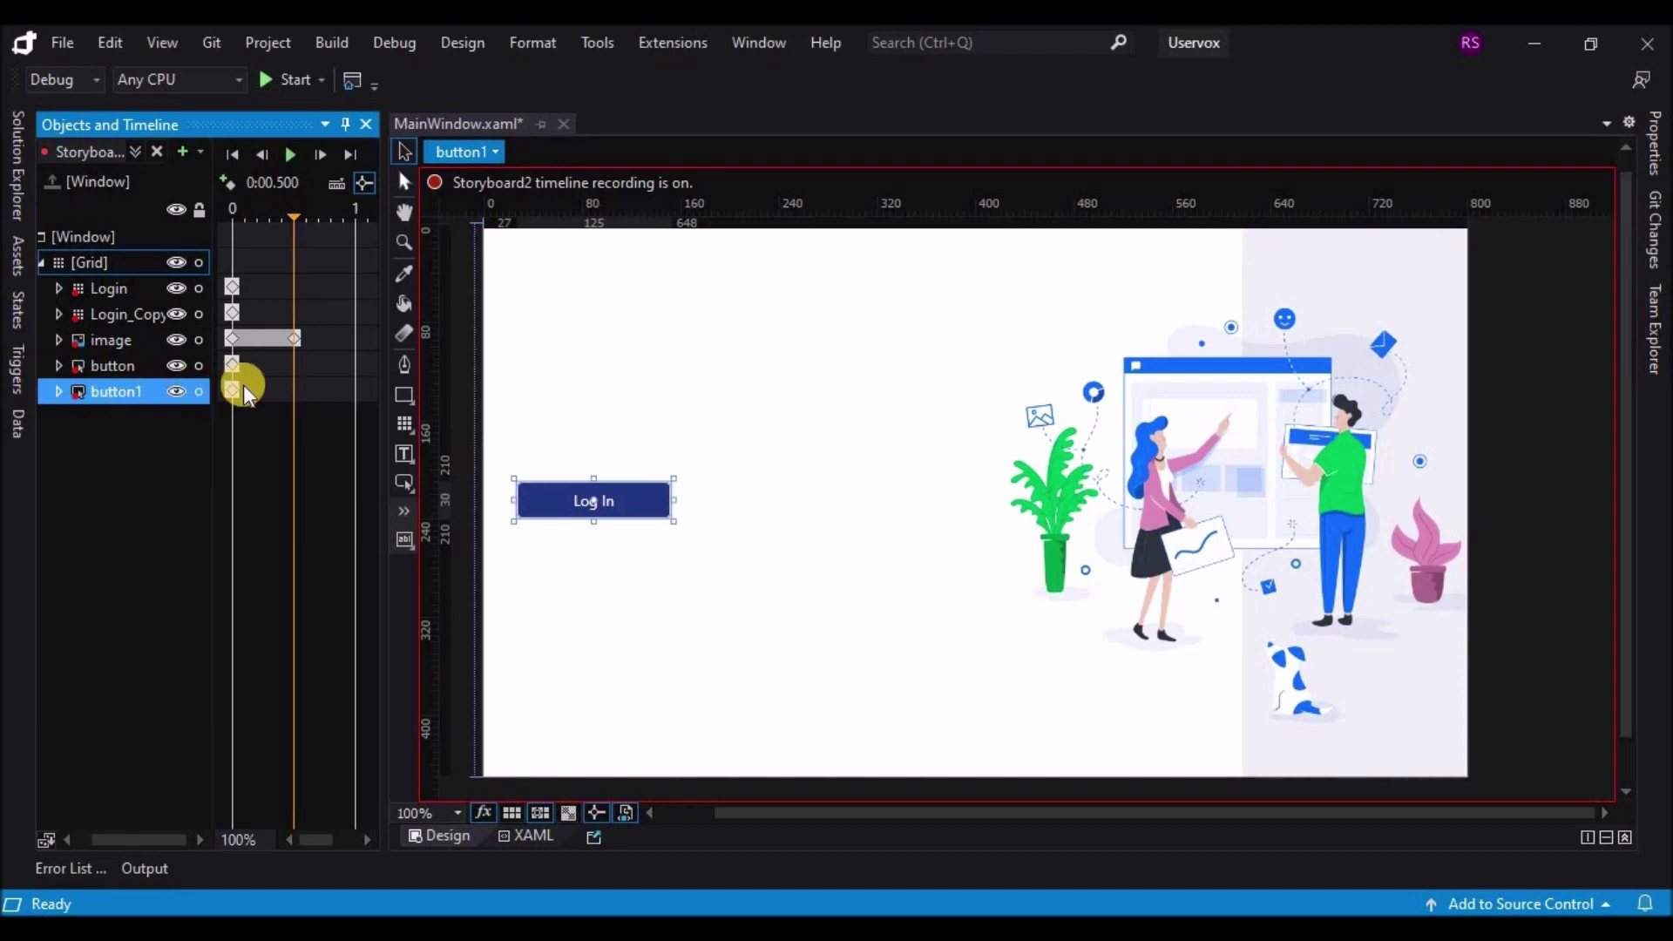
left_click(245, 384)
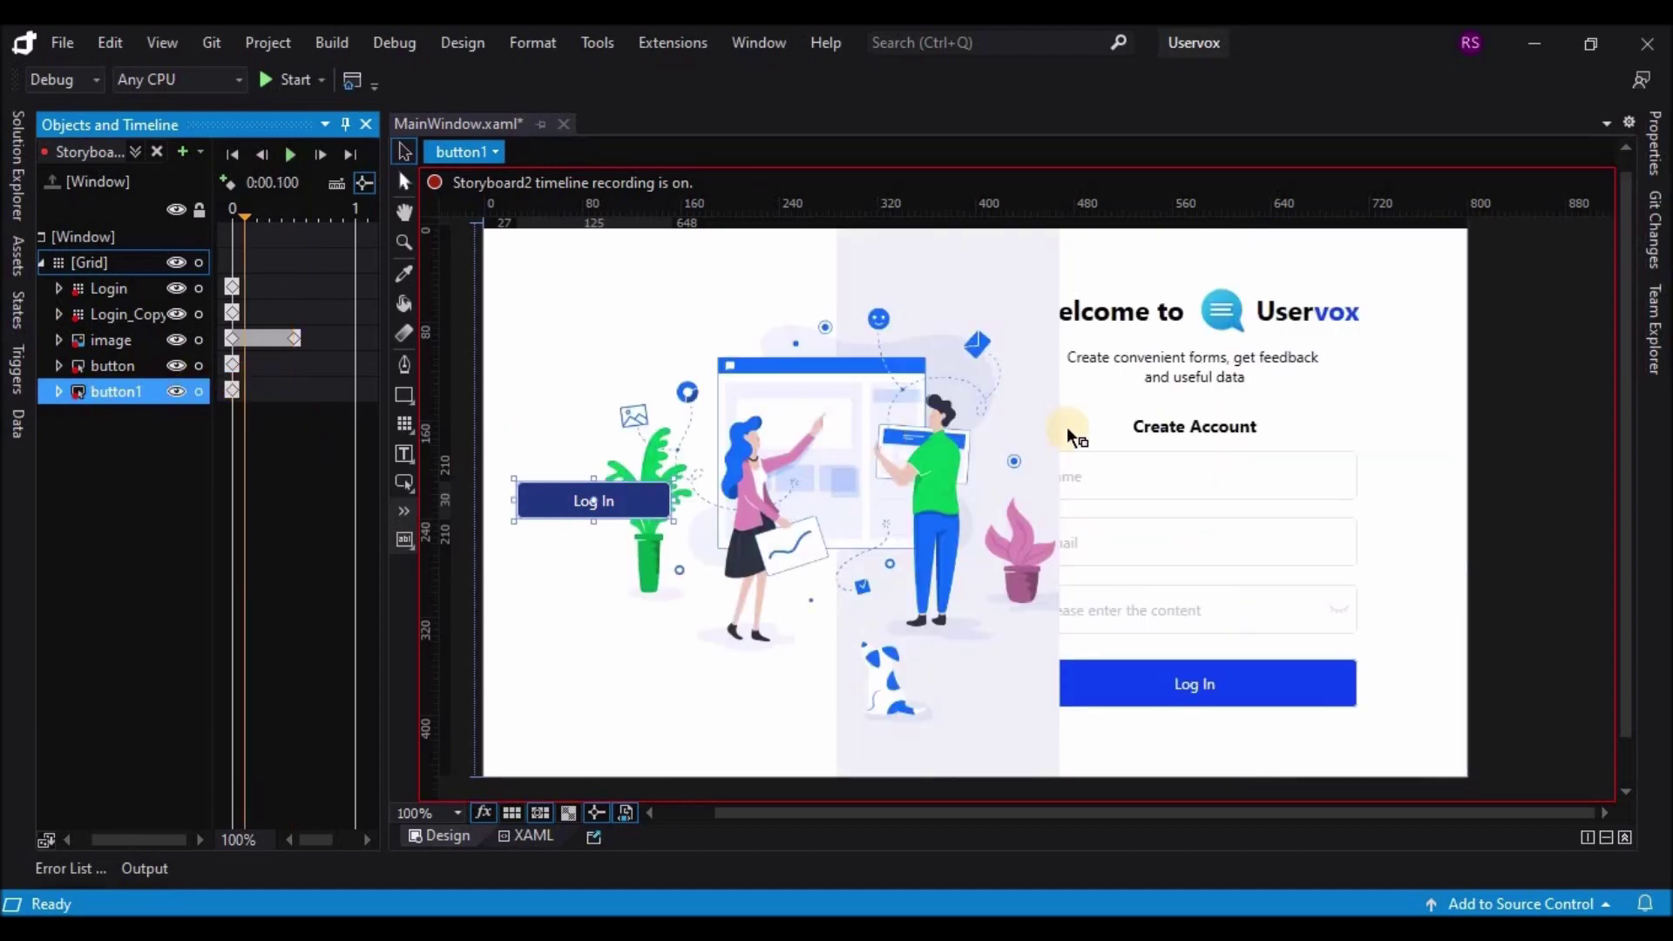
left_click(1653, 144)
left_click(1642, 619)
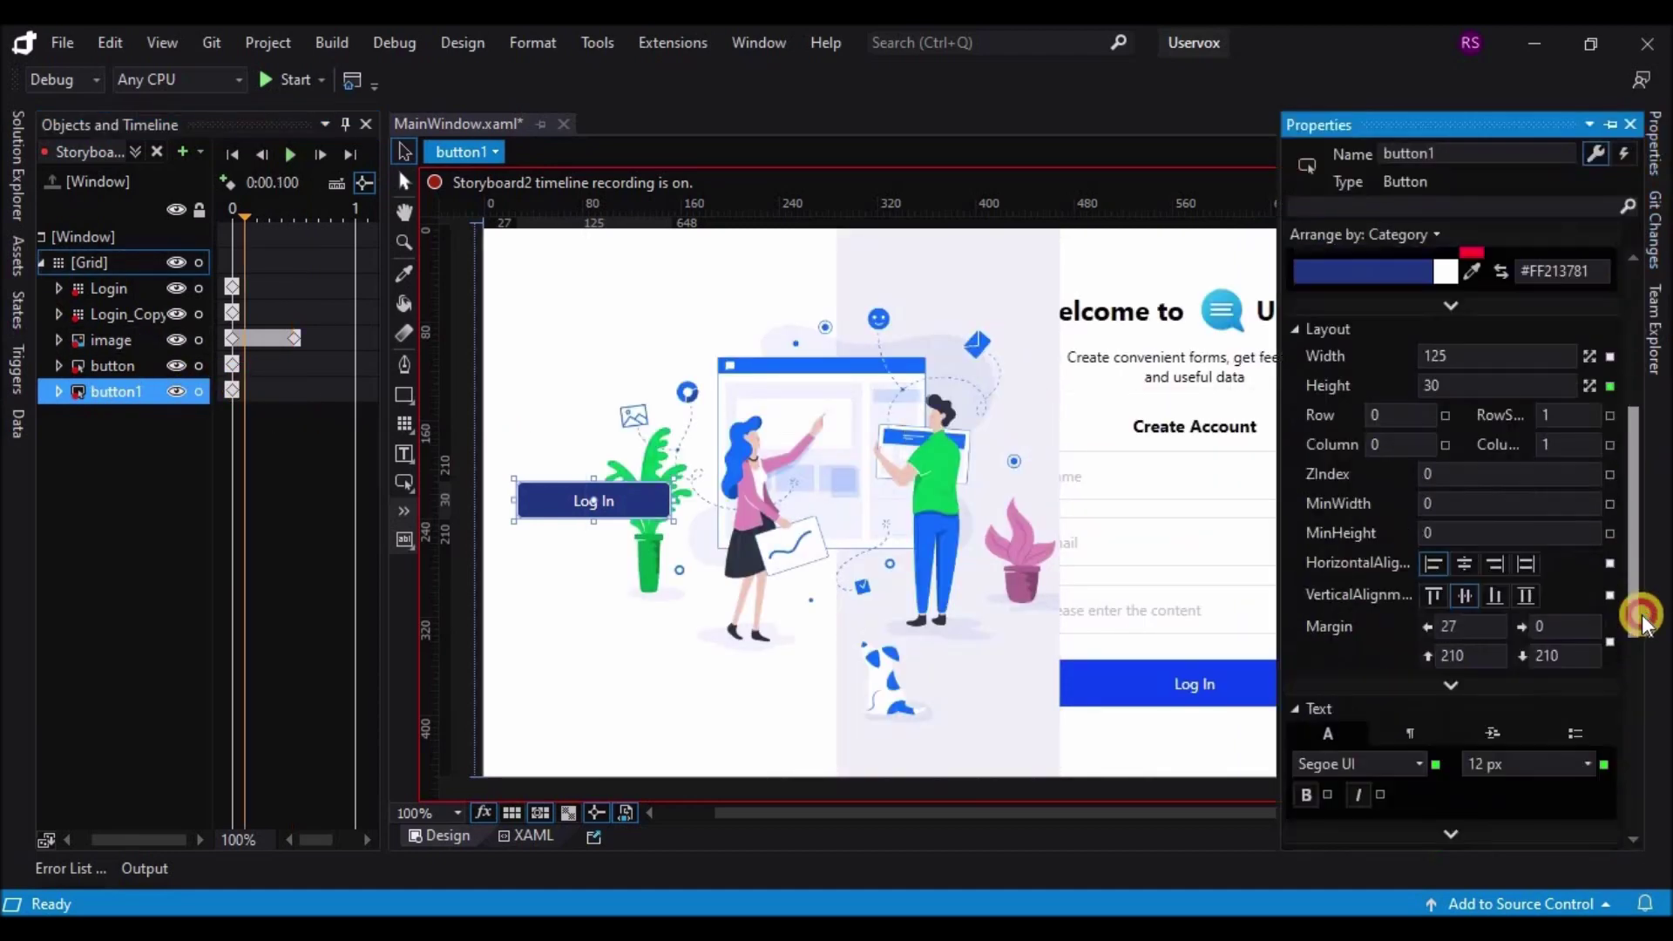
left_click_drag(1642, 618, 1643, 685)
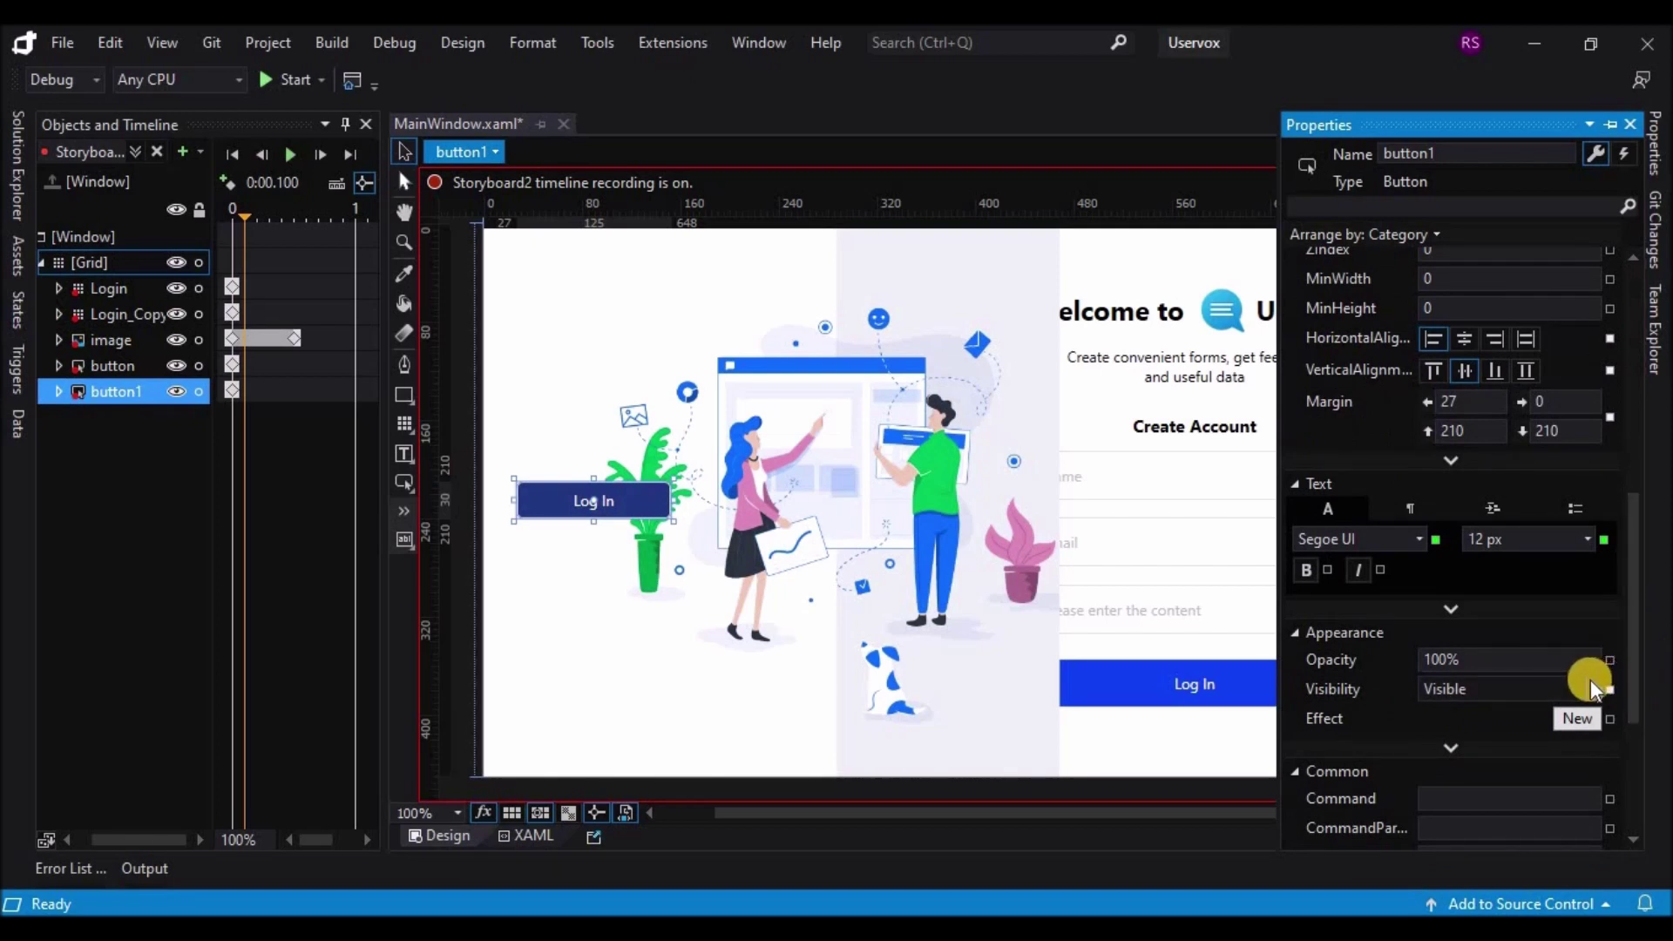
left_click(1592, 679)
left_click(1476, 735)
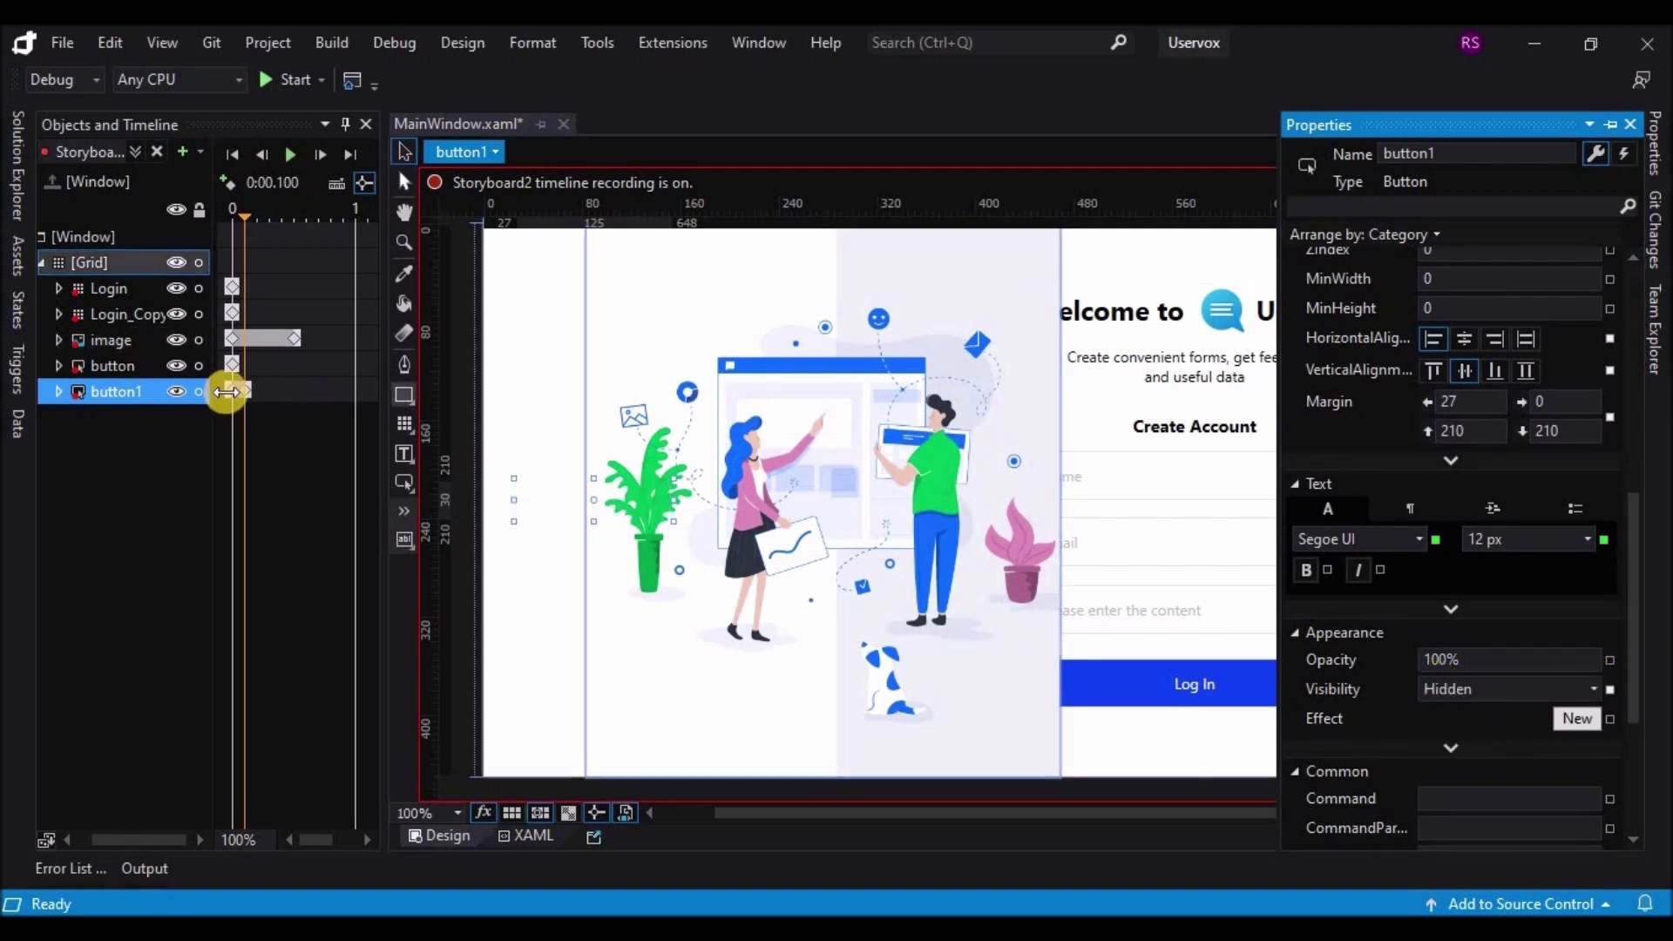
Step: Key the Sign Up button to Visibility Visible at 0.5 s
left_click(133, 369)
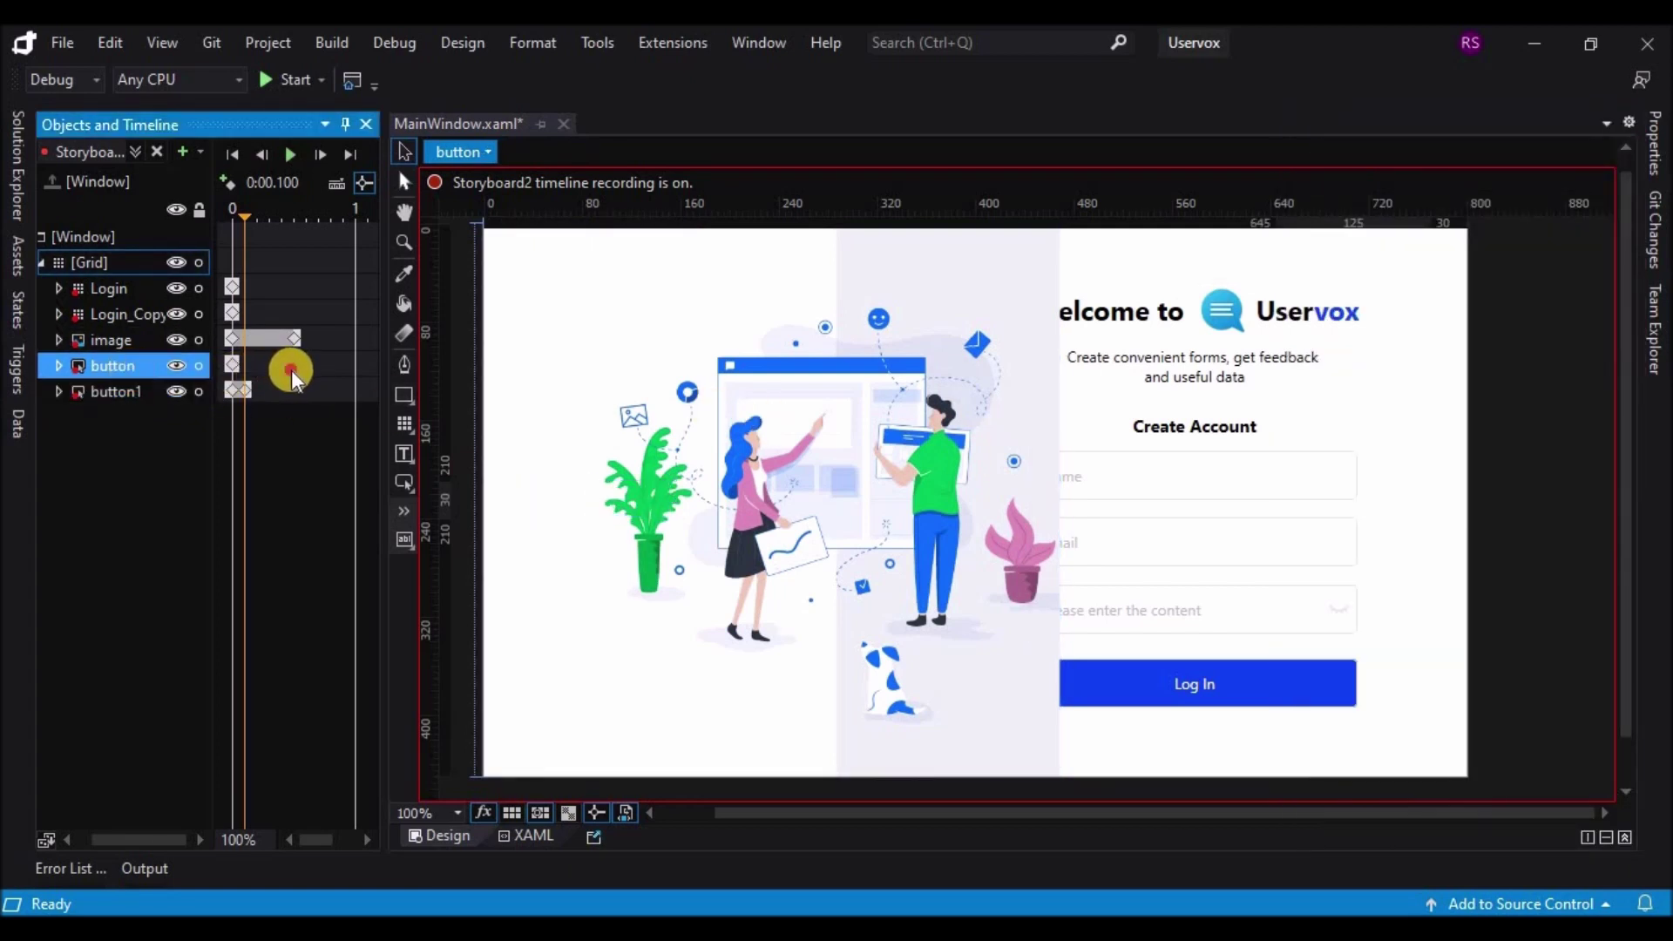
left_click(291, 369)
left_click(1649, 157)
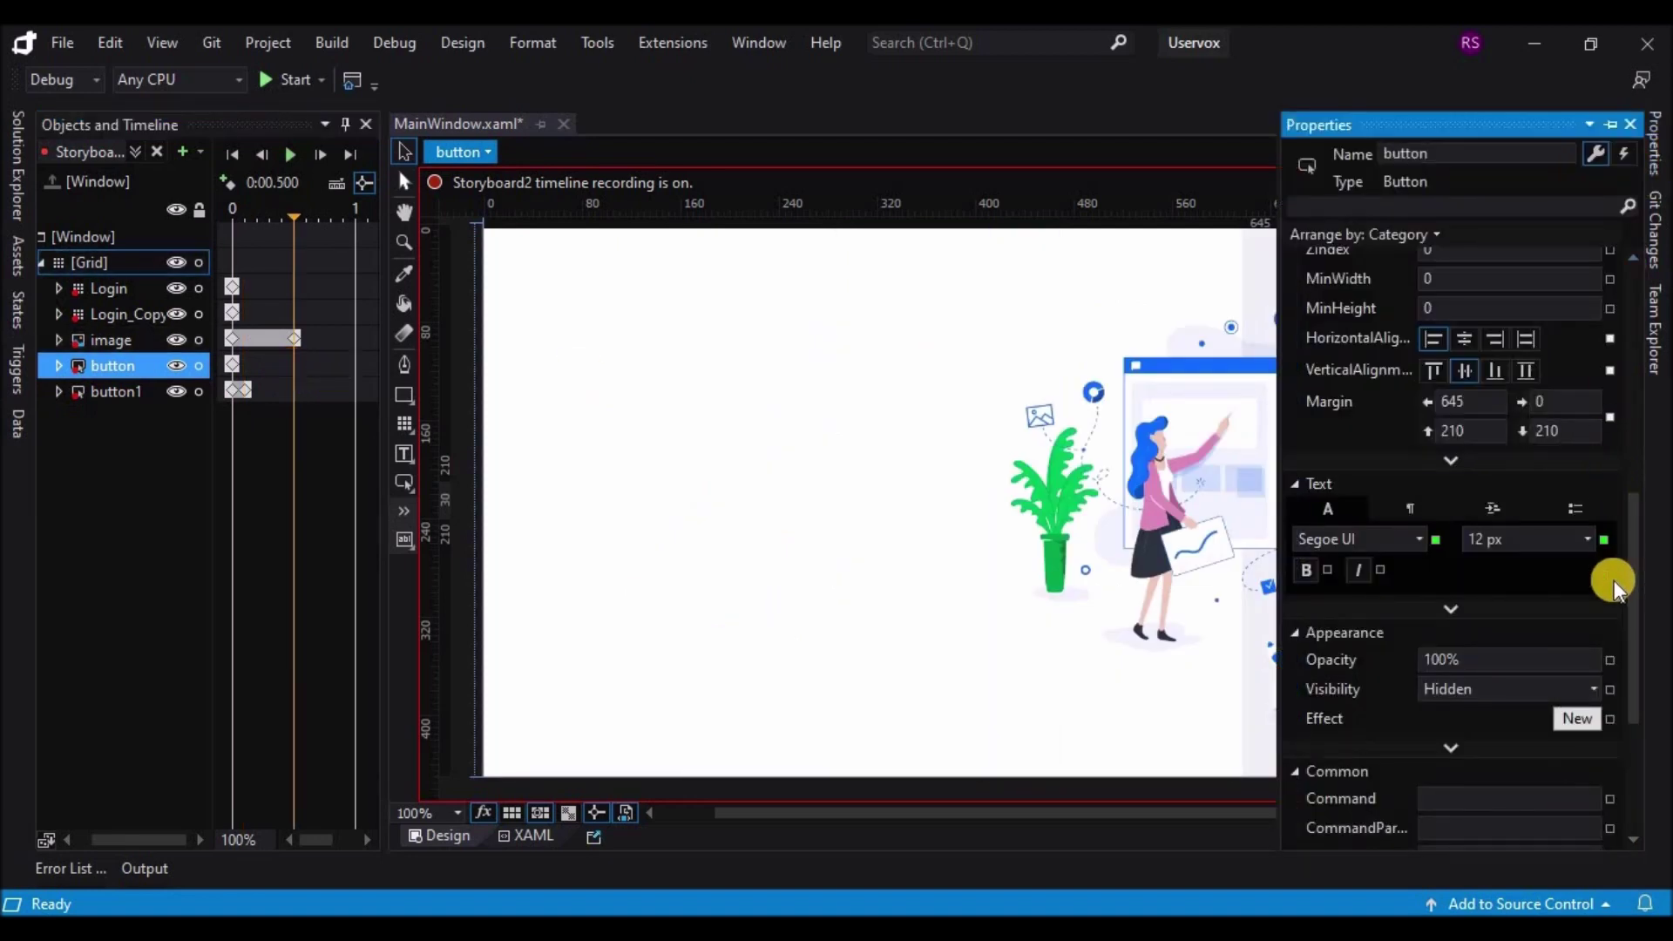
left_click(1591, 690)
left_click(1500, 712)
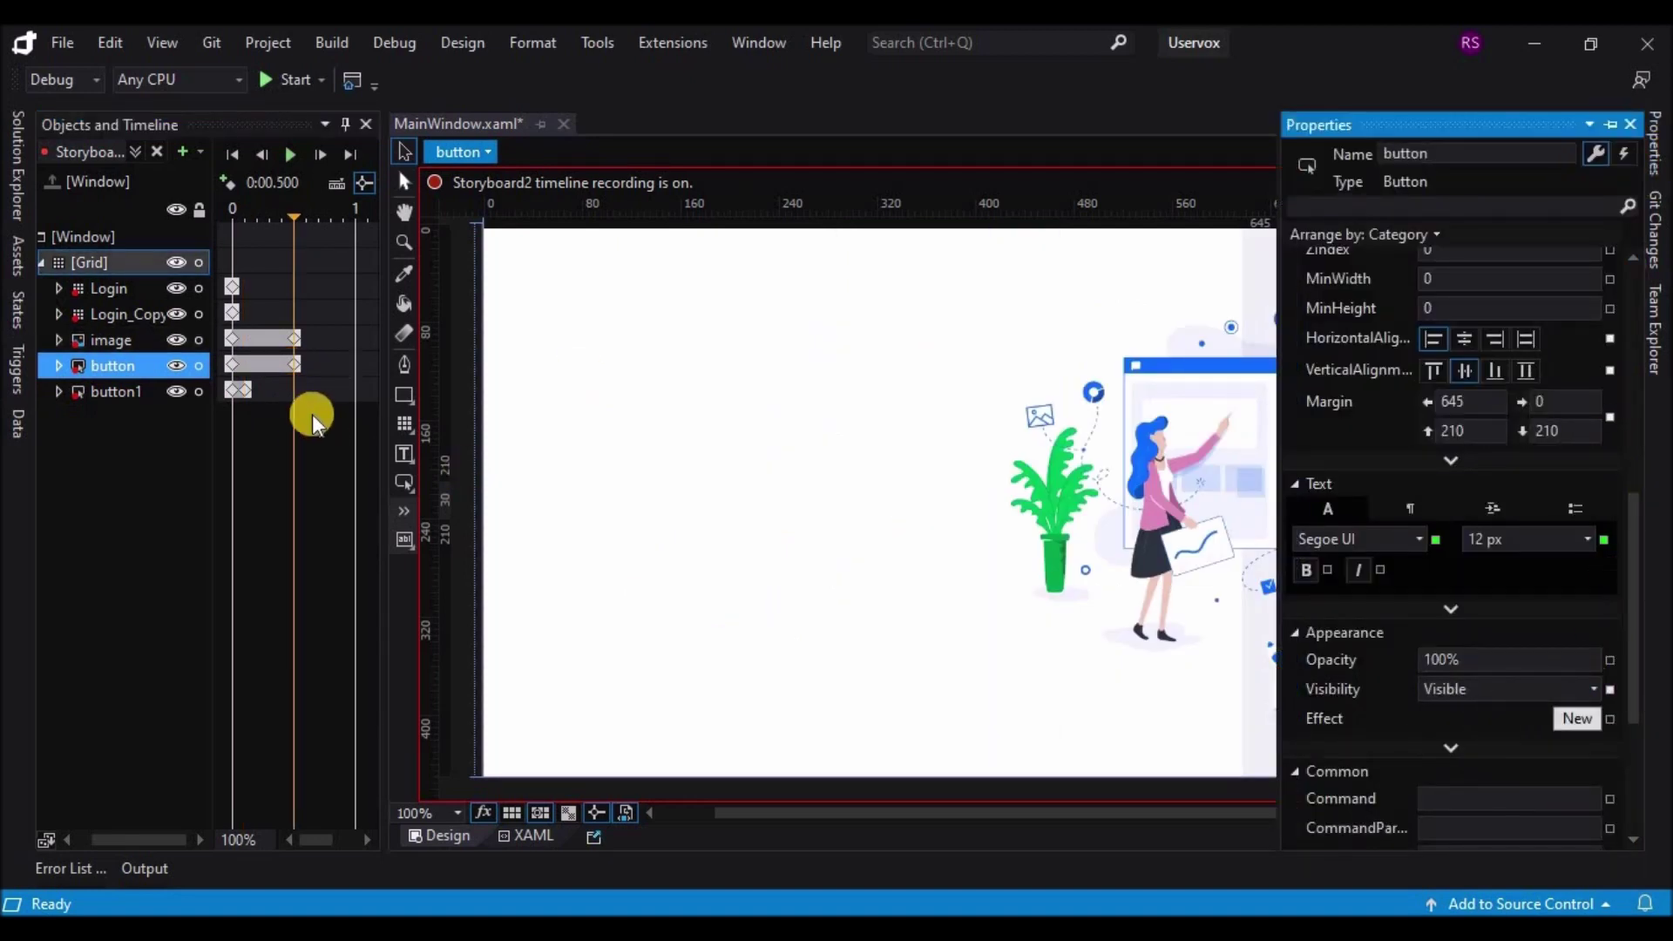
Step: At 0.5 s, set Login_Copy to Hidden and the Login panel to Visible
left_click(124, 312)
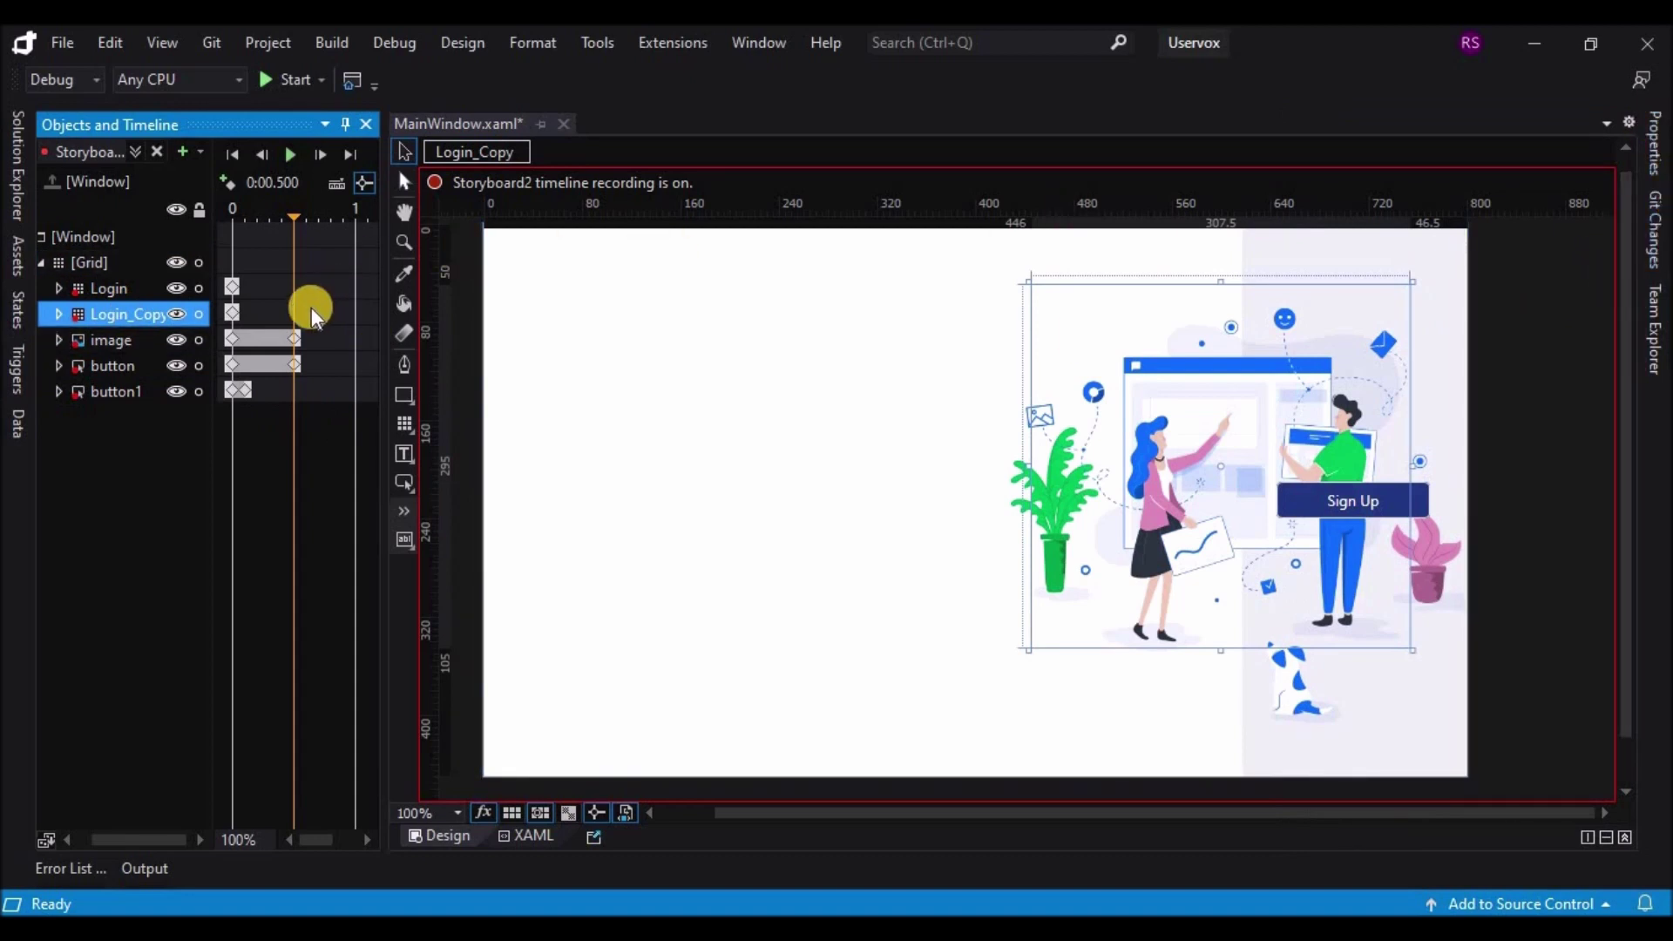
left_click(1654, 146)
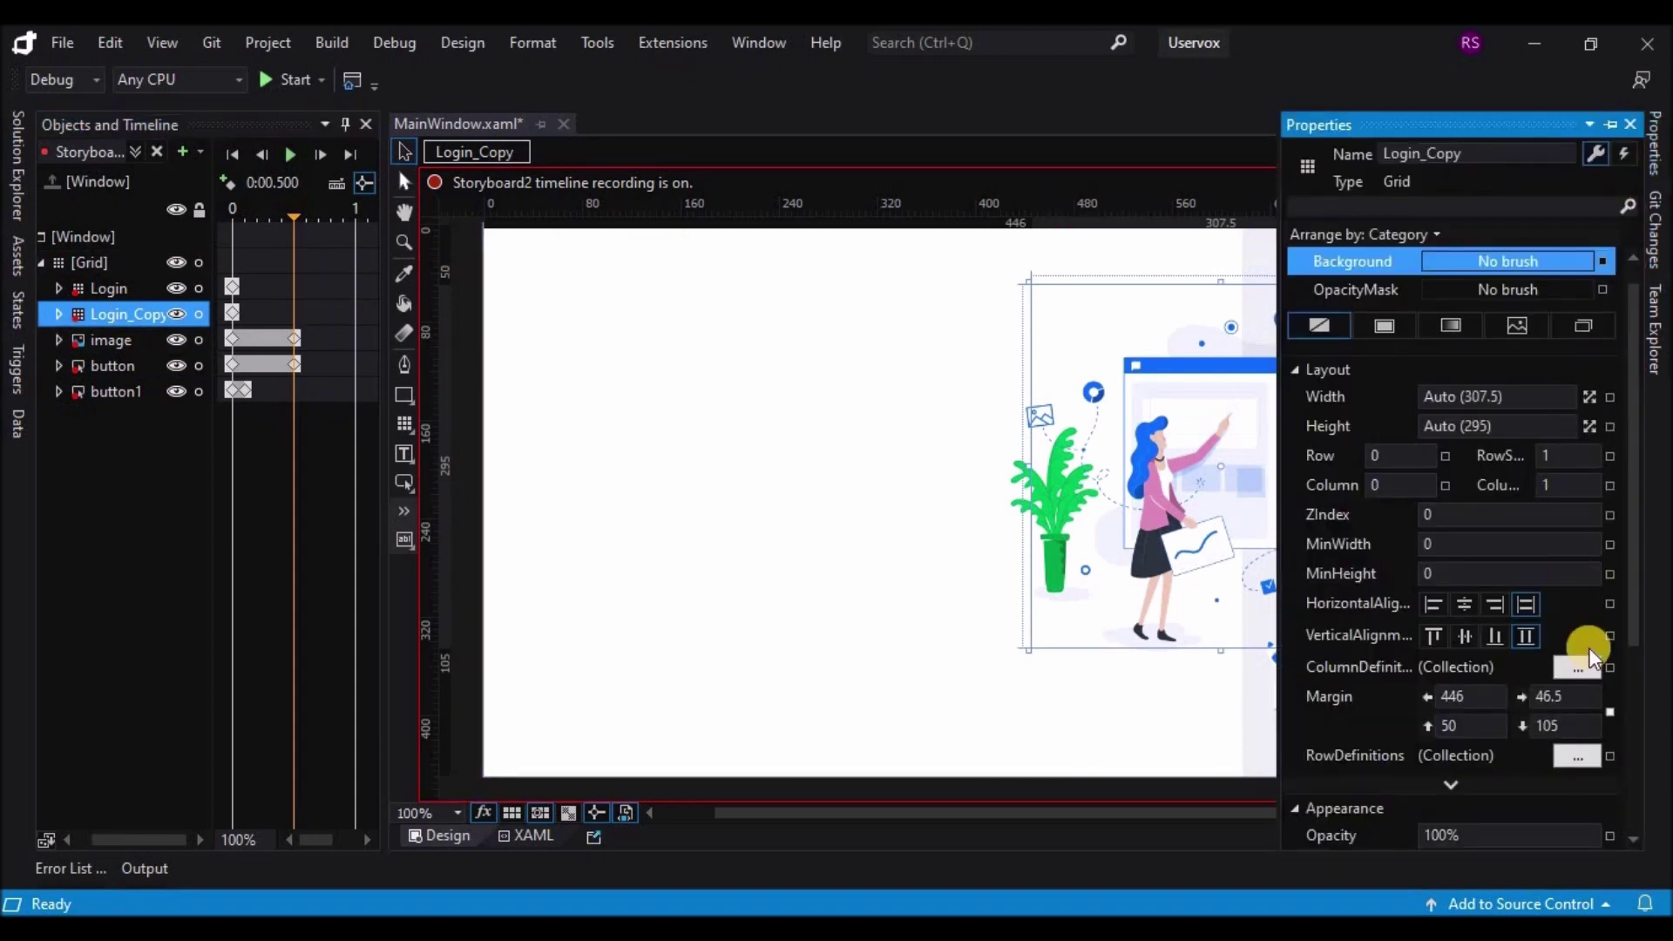
scroll(1623, 637, "down", 3)
left_click(1593, 563)
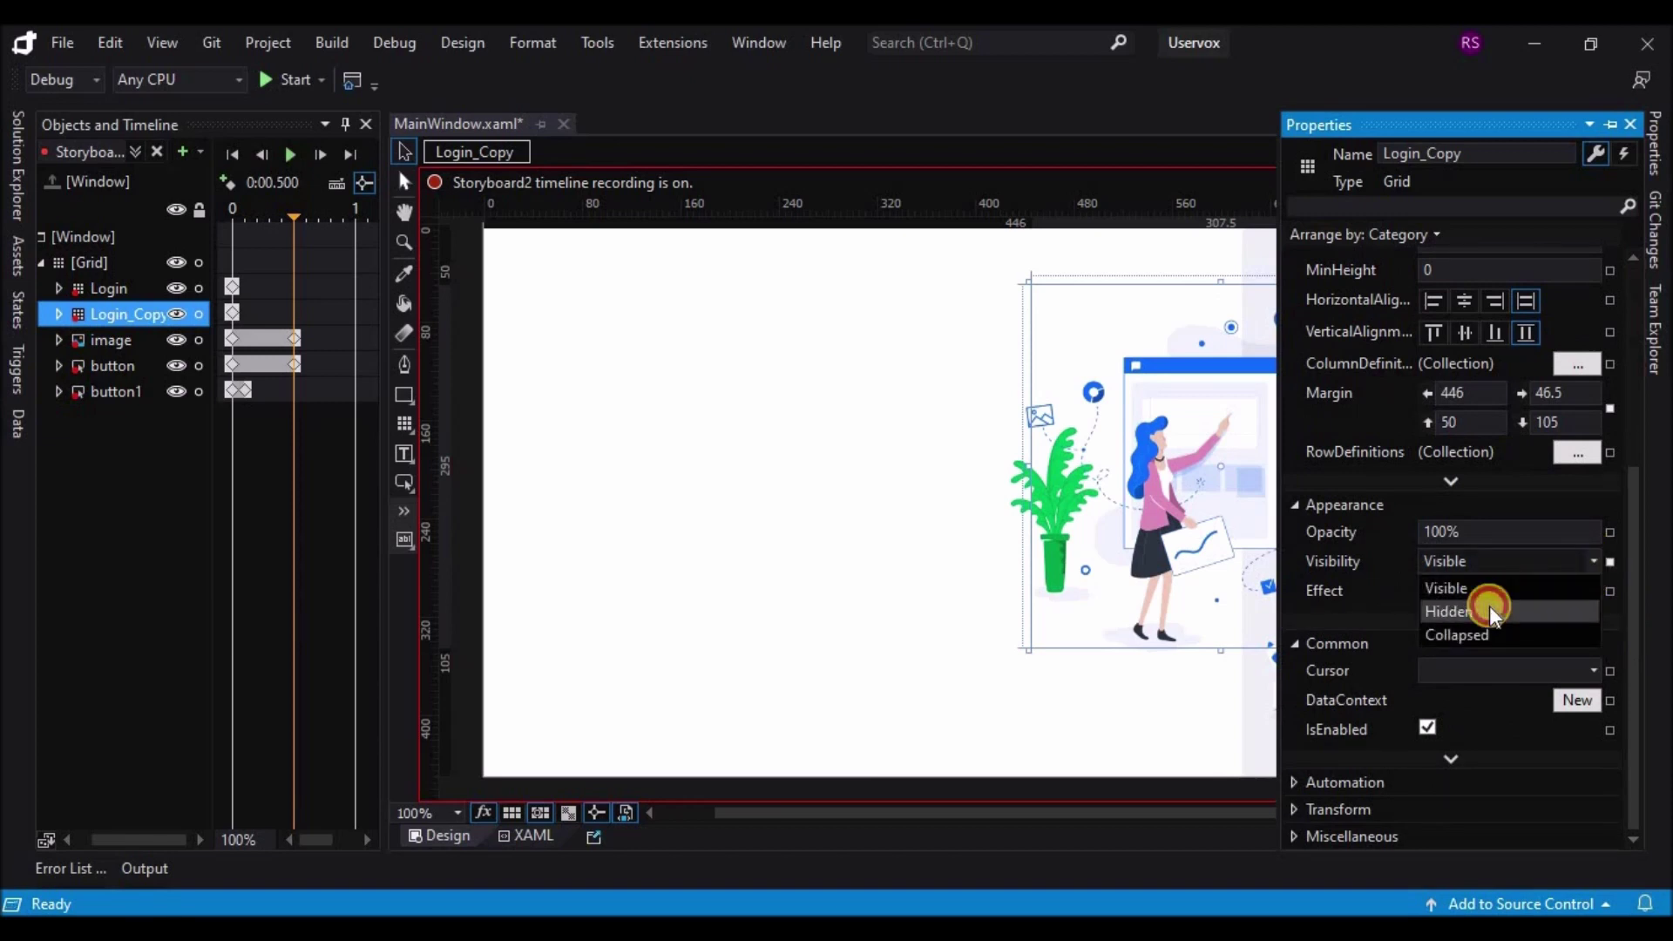
left_click(1489, 607)
left_click(162, 289)
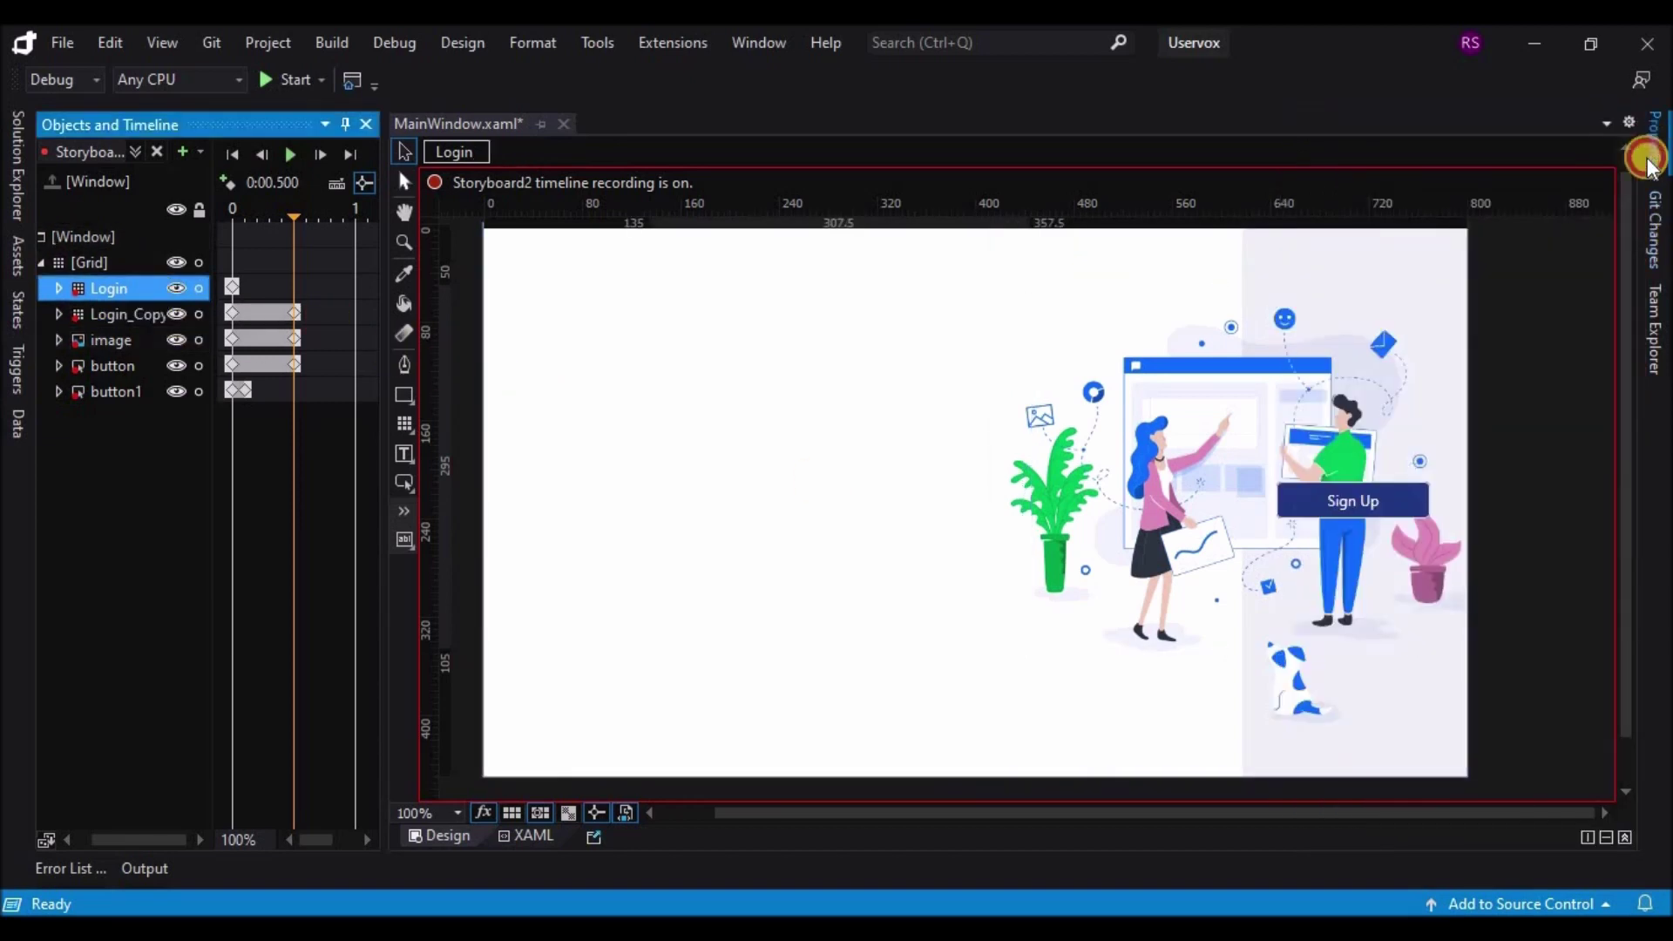
left_click(1653, 154)
left_click(1591, 563)
left_click(1499, 591)
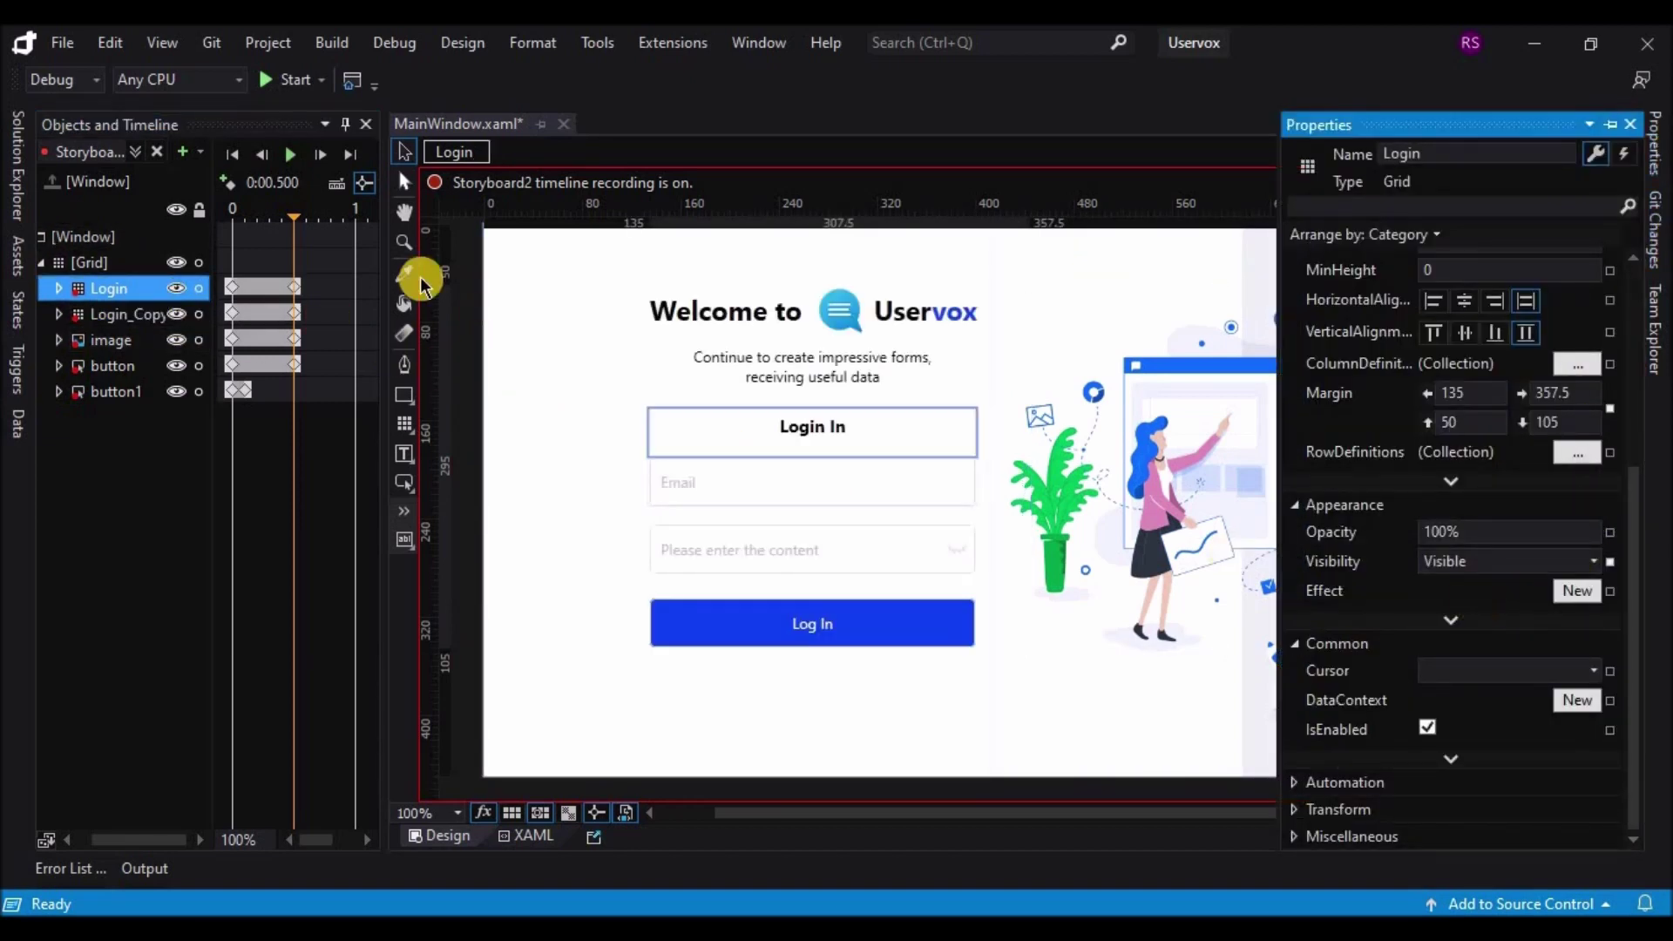
Step: Preview Storyboard2 with Play, then close the storyboard
left_click(290, 156)
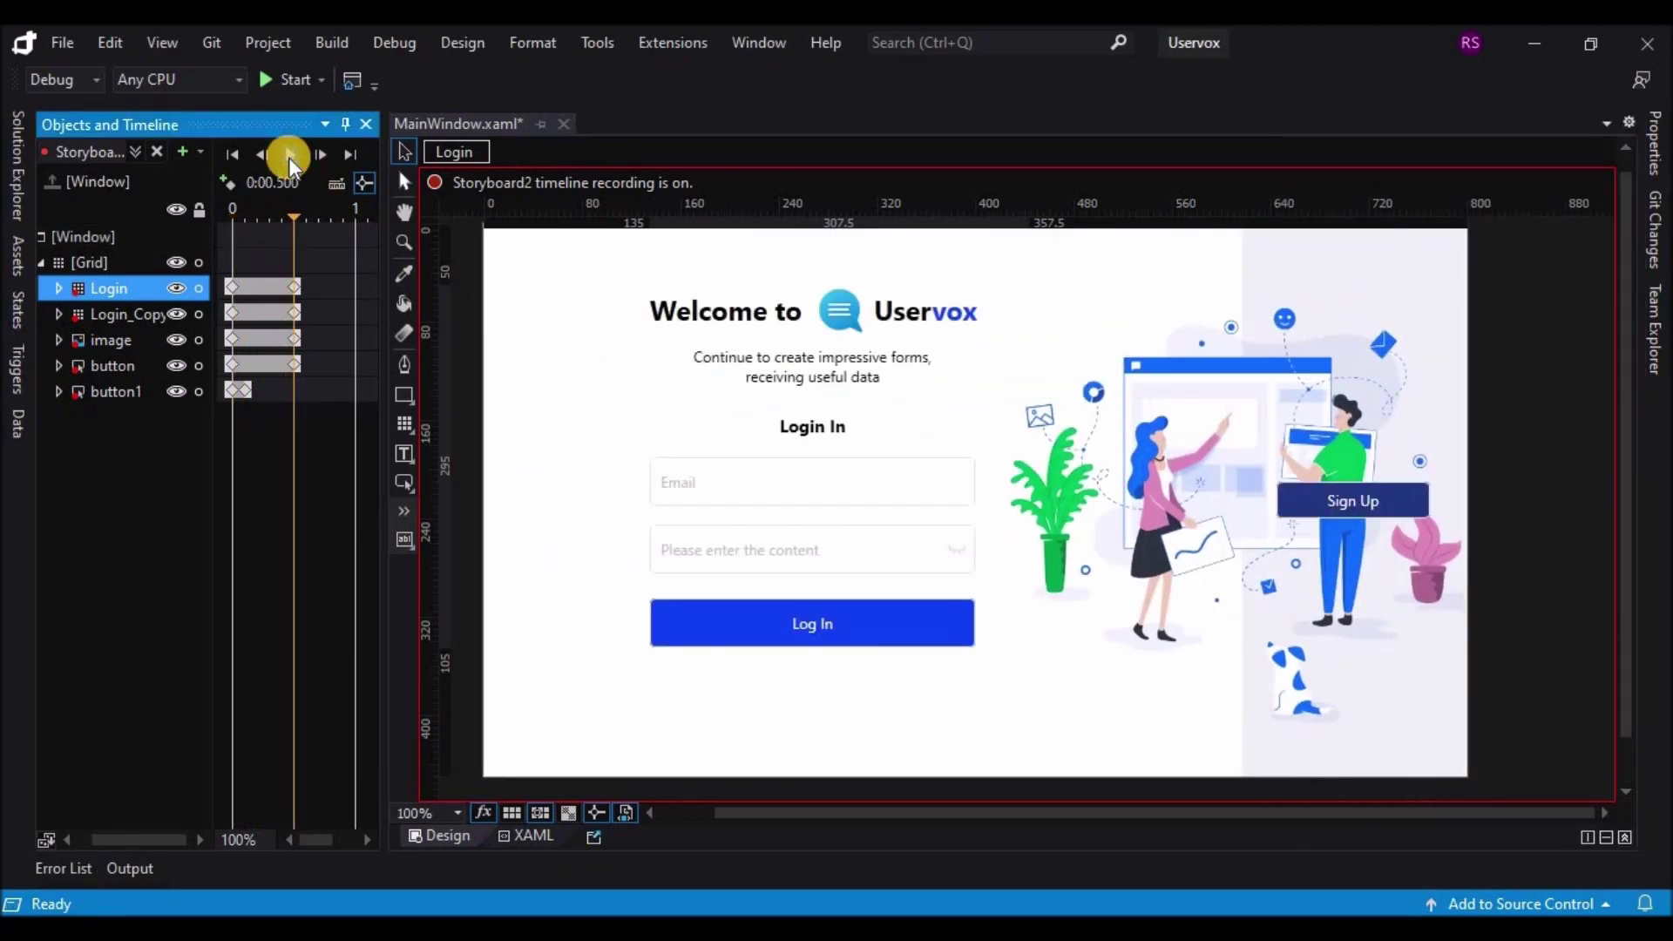
left_click(157, 154)
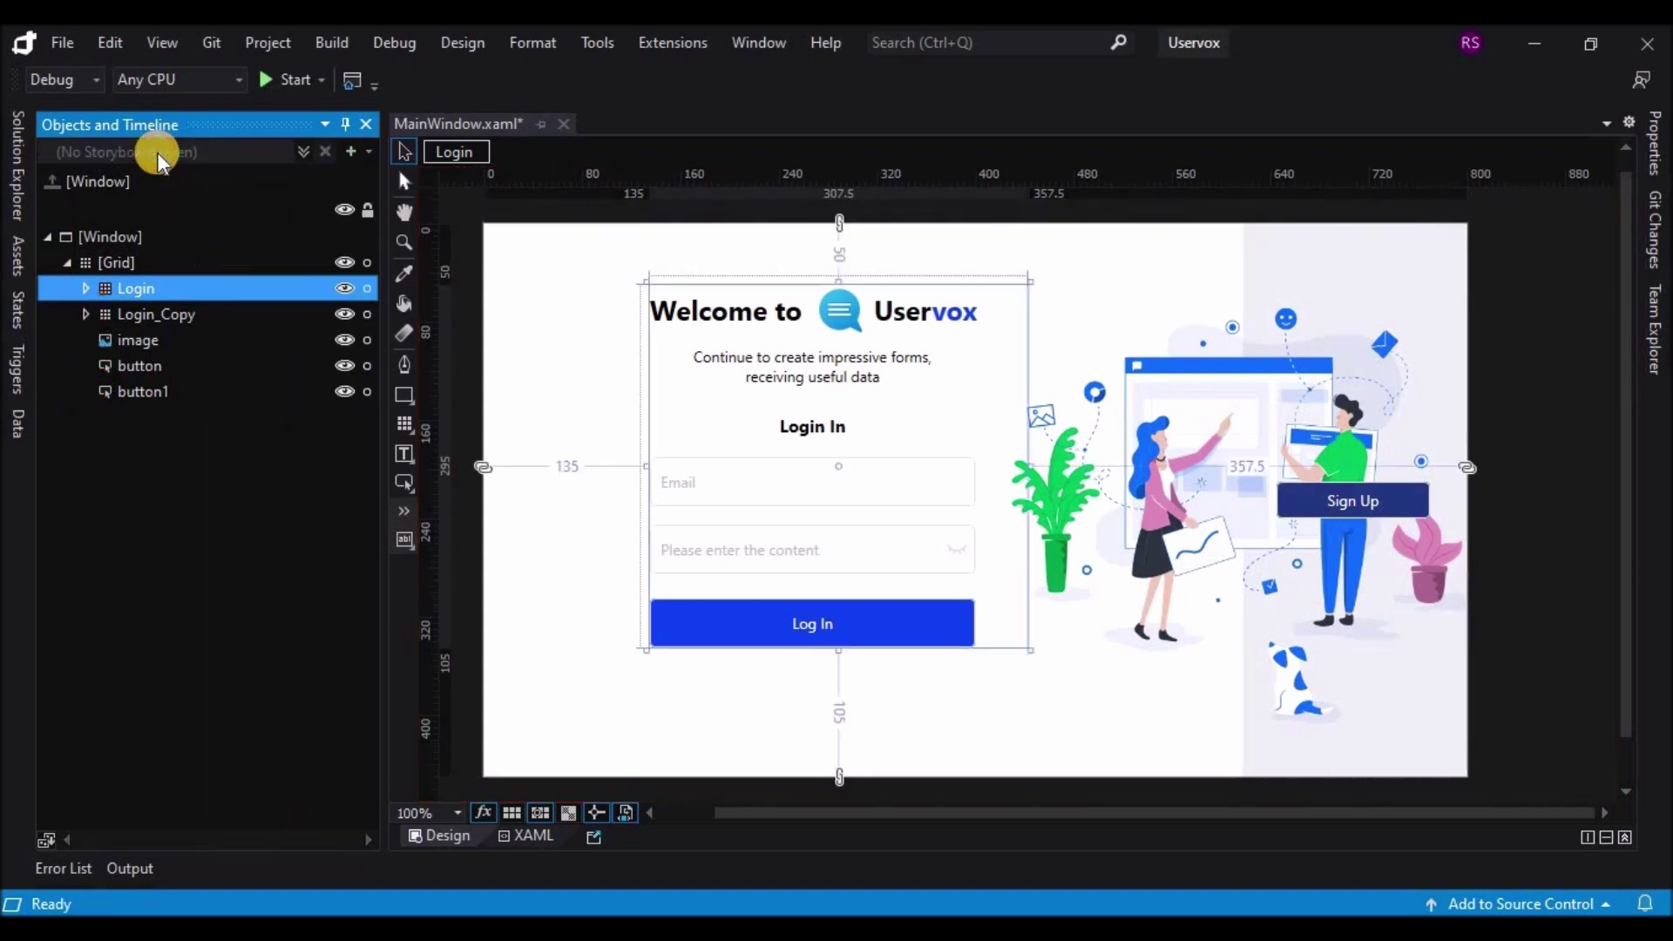
left_click(164, 366)
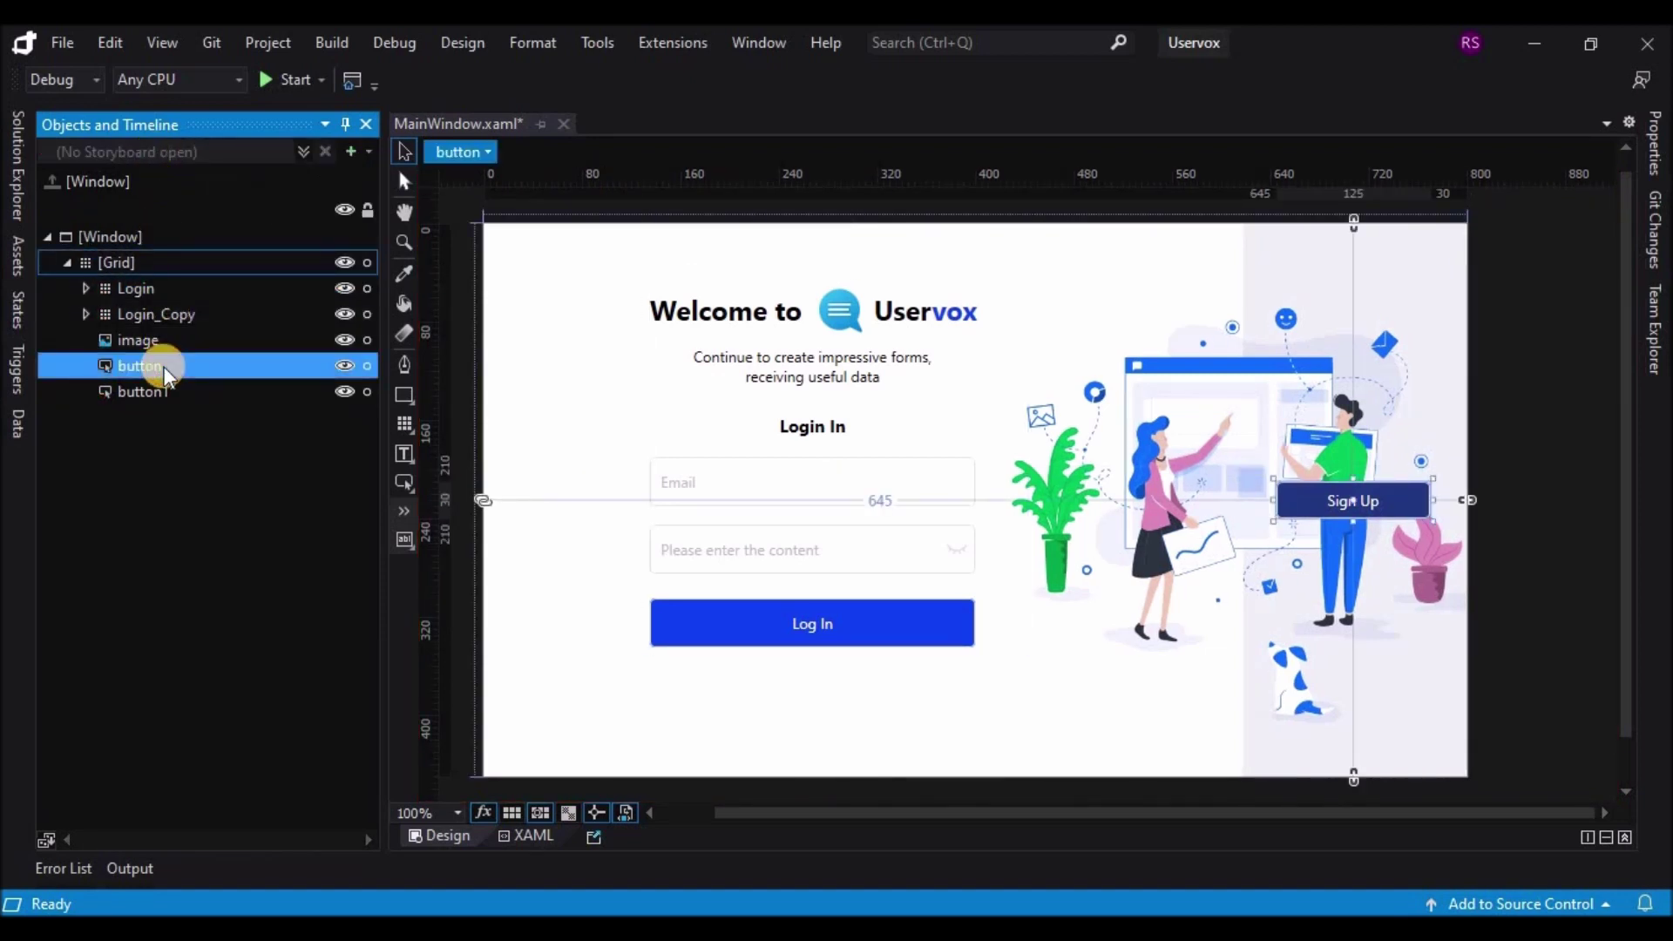
Step: Remove the Storyboard2 action and change the Loaded trigger to fire on button.Click
left_click(18, 366)
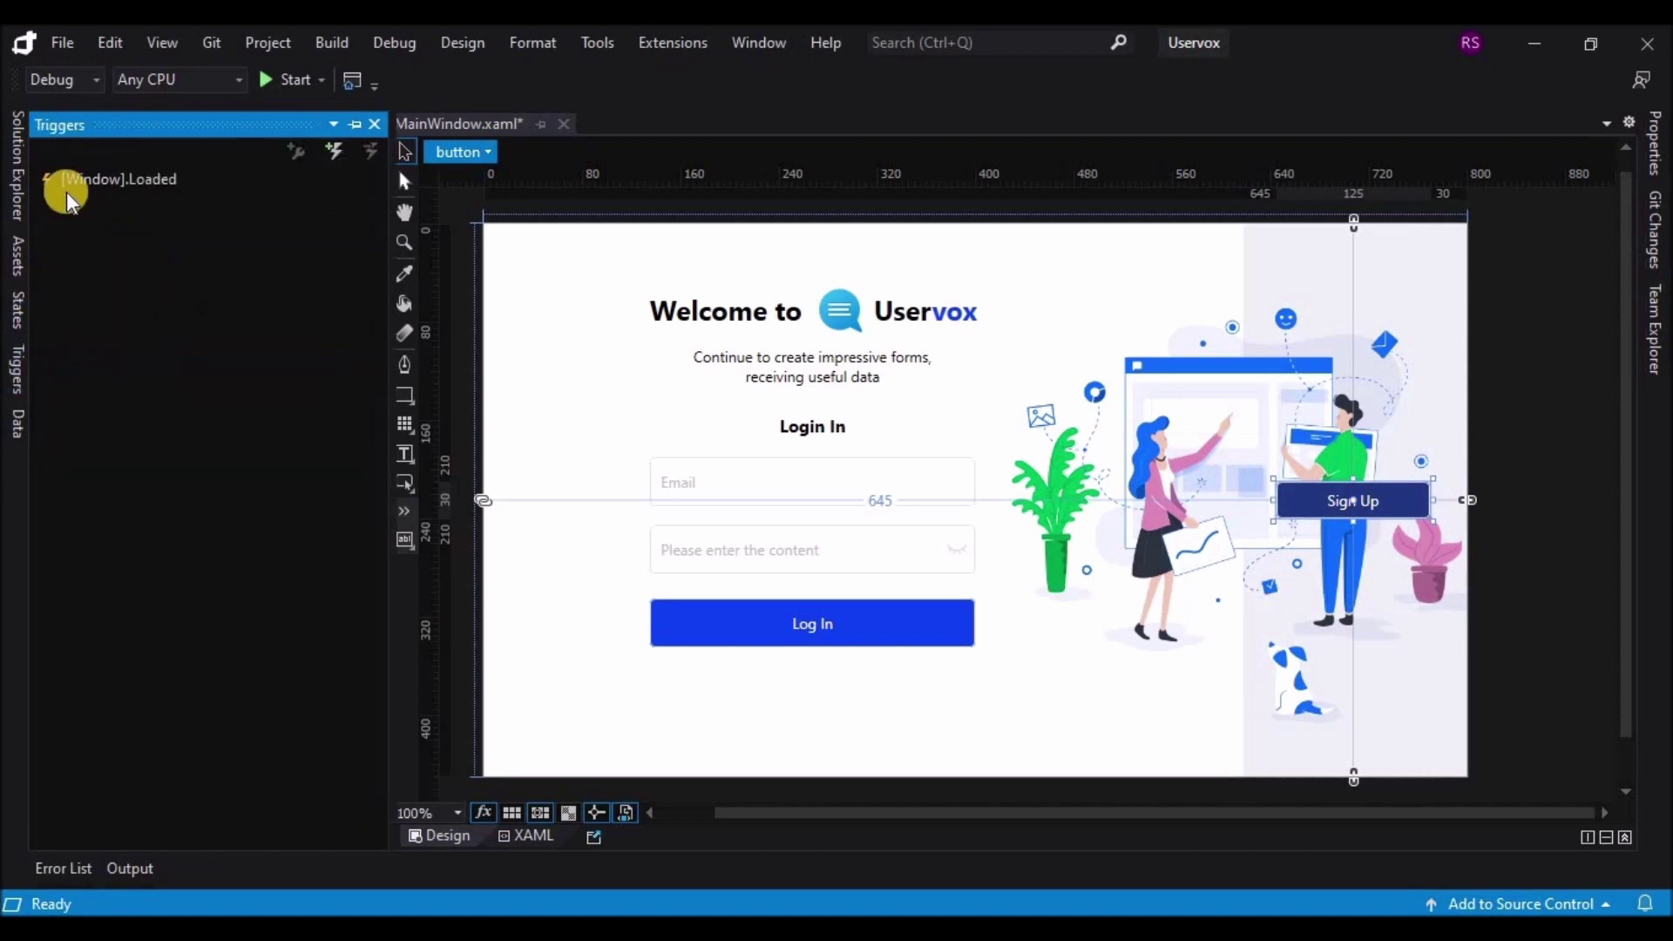
left_click(67, 187)
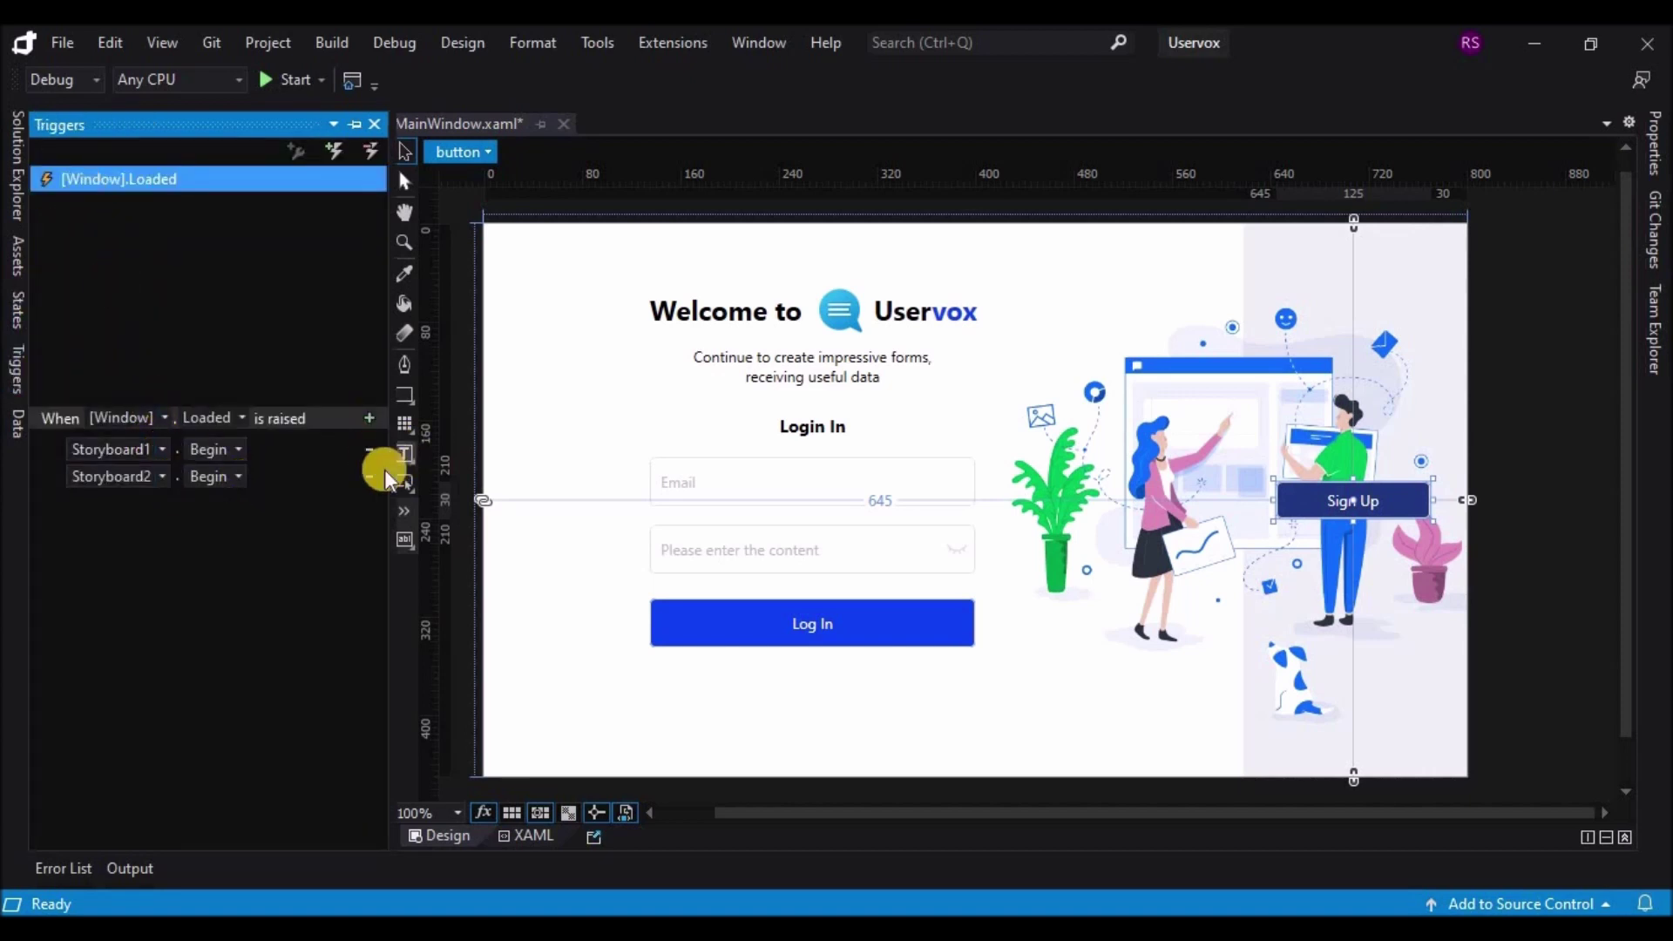
left_click(373, 476)
left_click(166, 413)
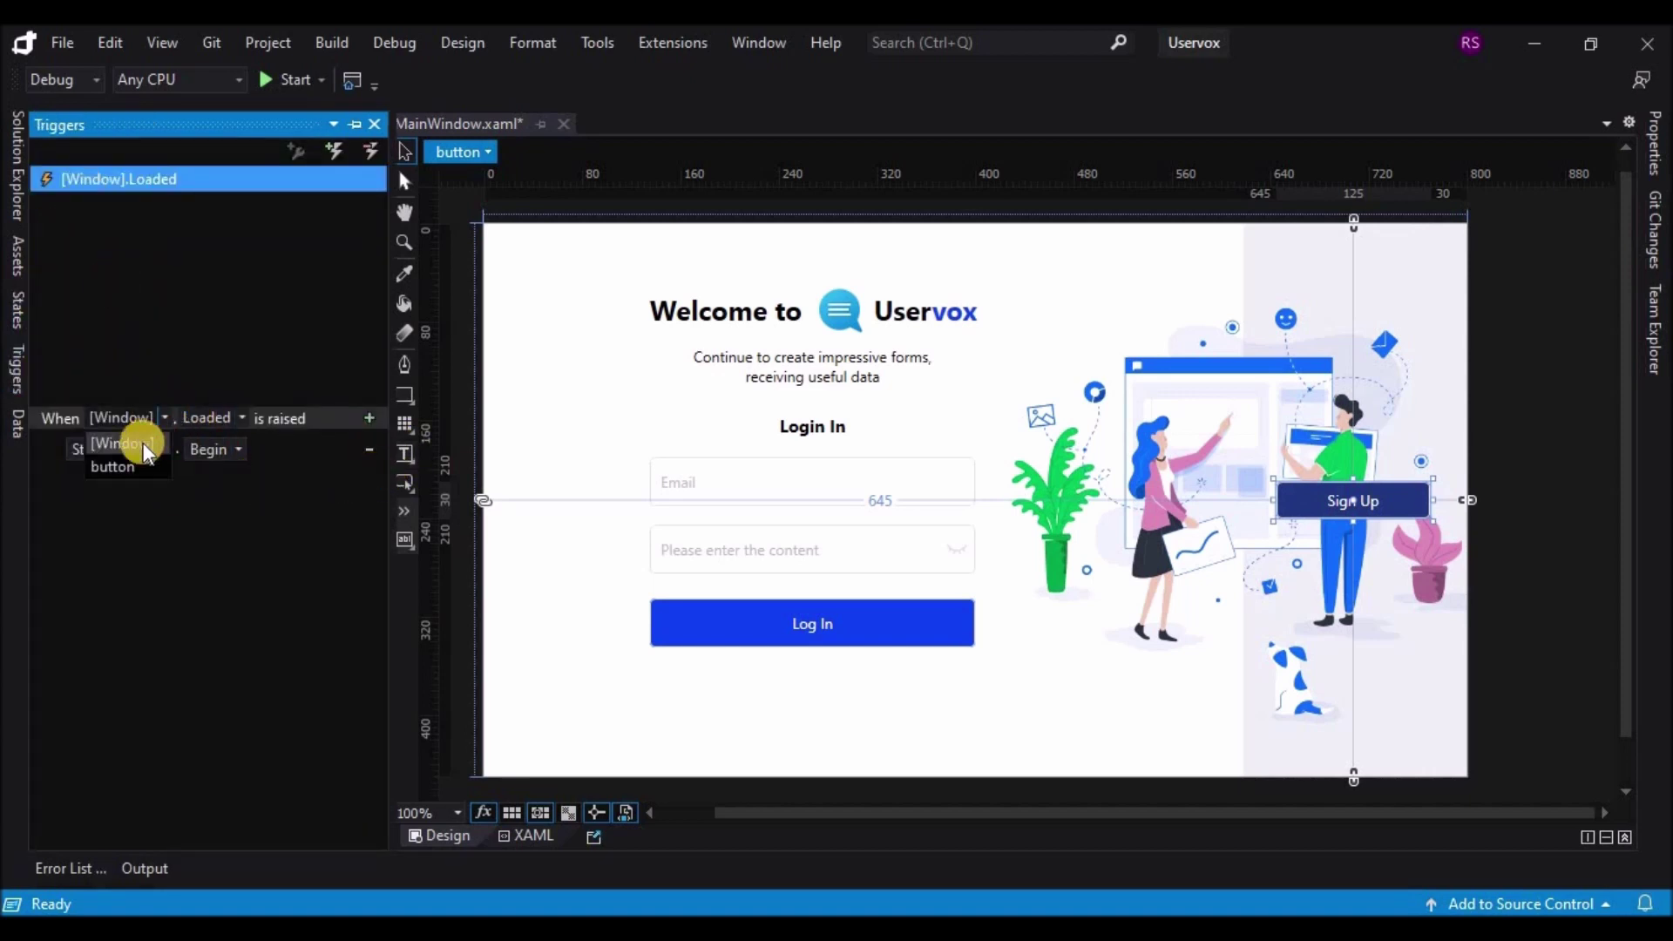
left_click(129, 461)
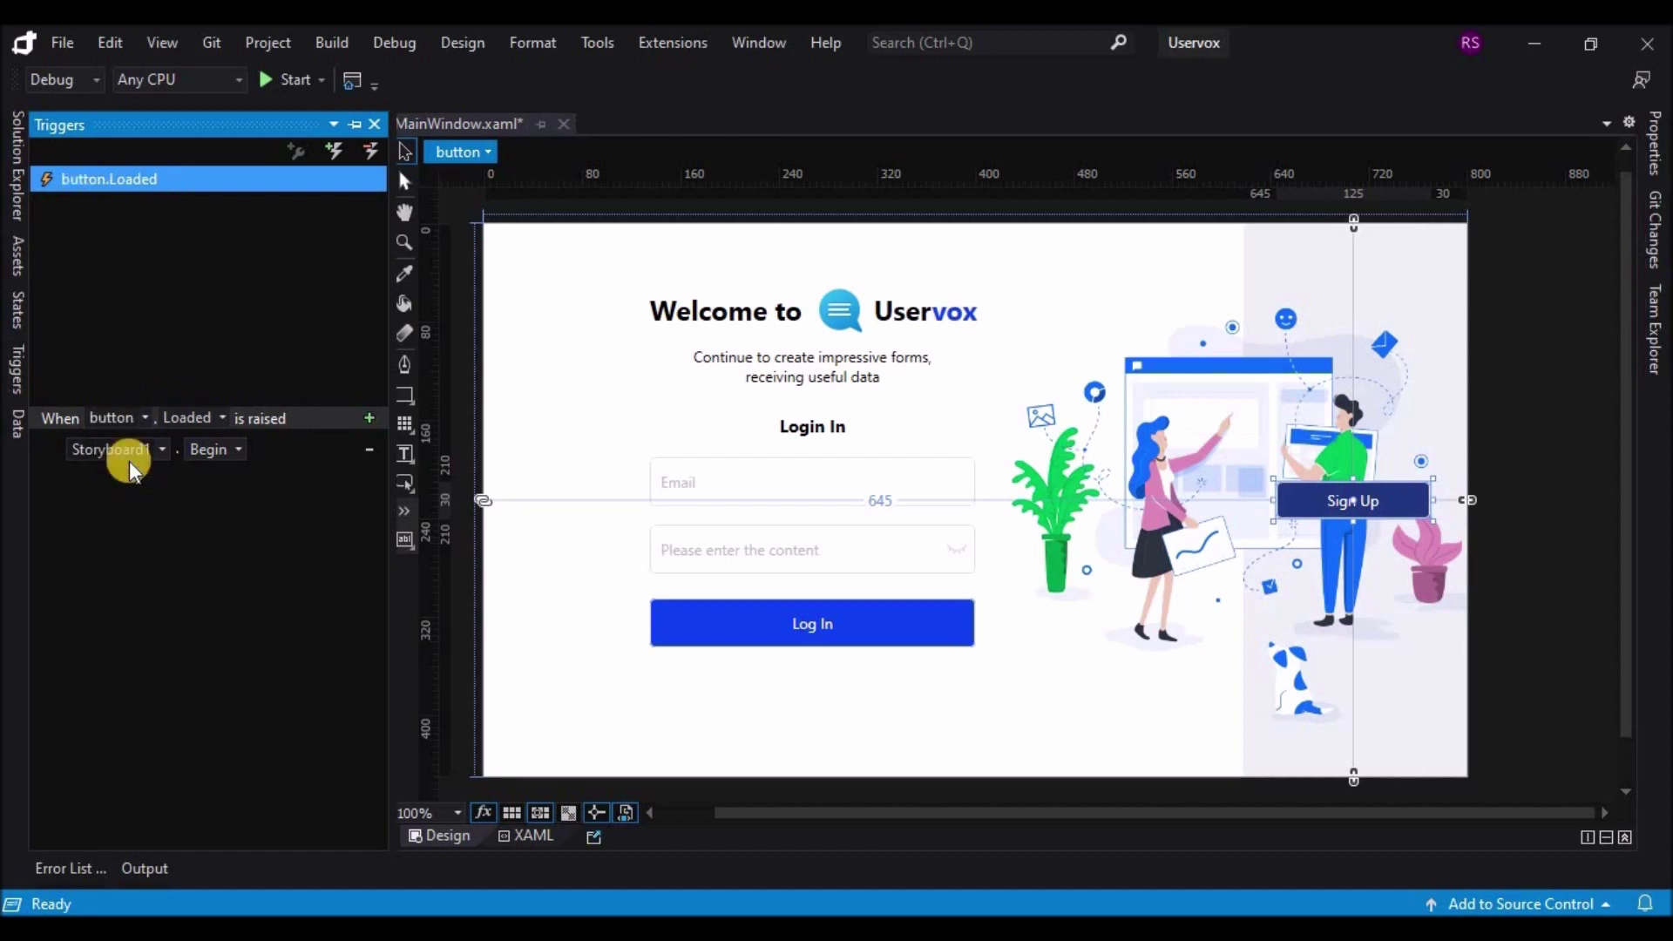
left_click(224, 417)
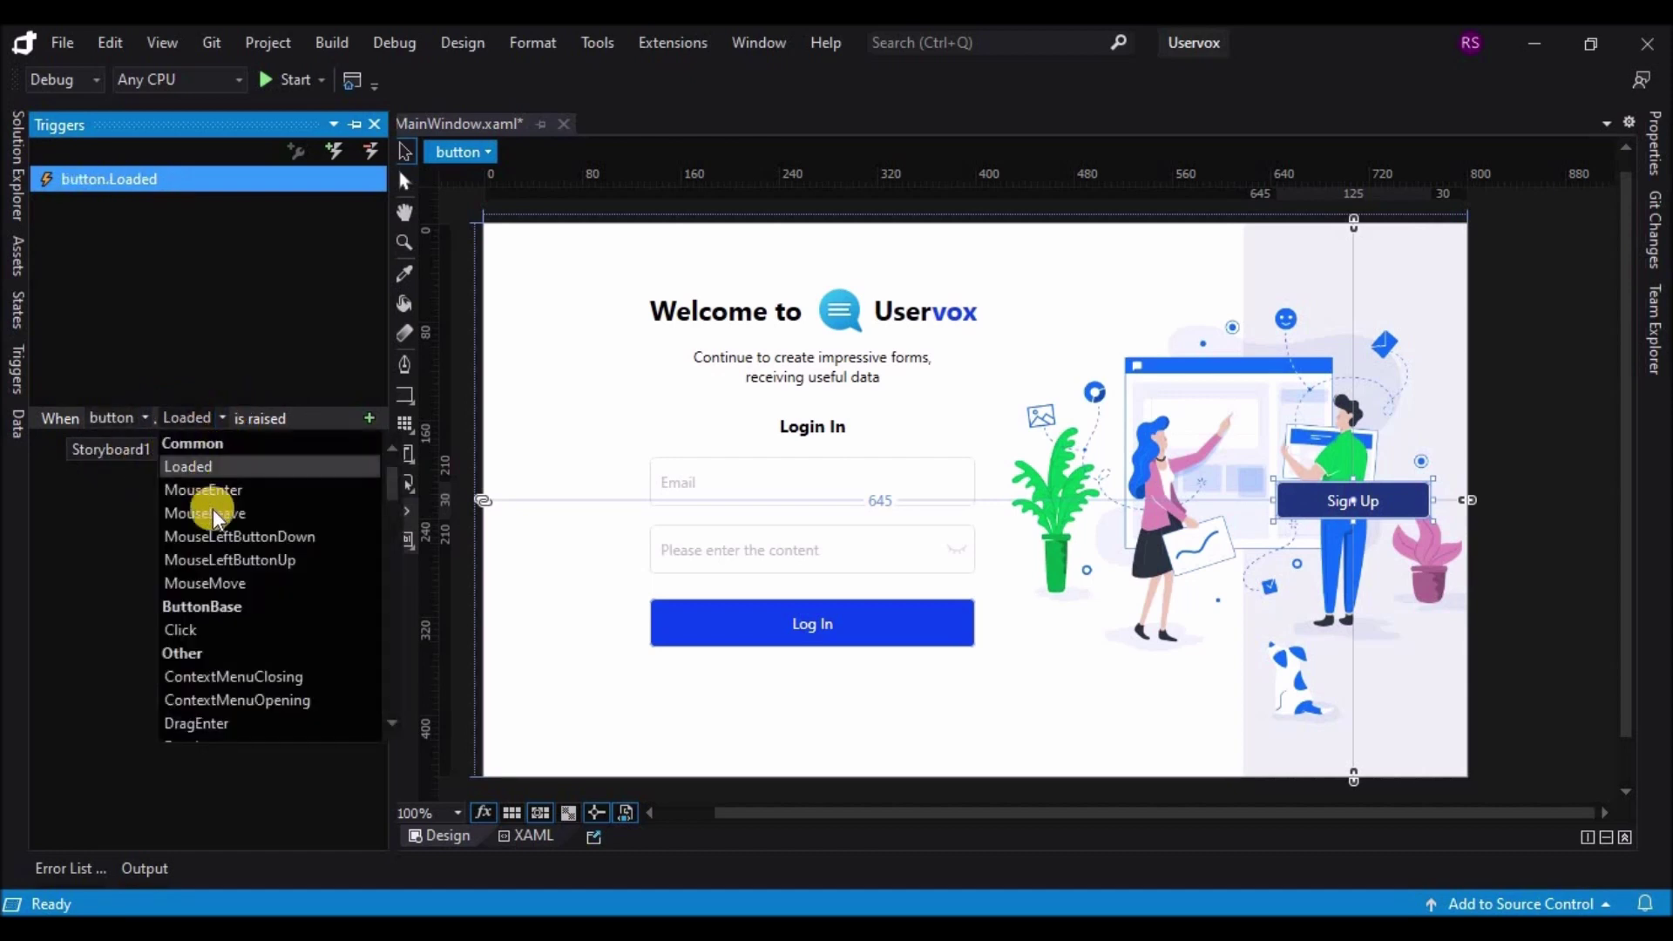
left_click(191, 629)
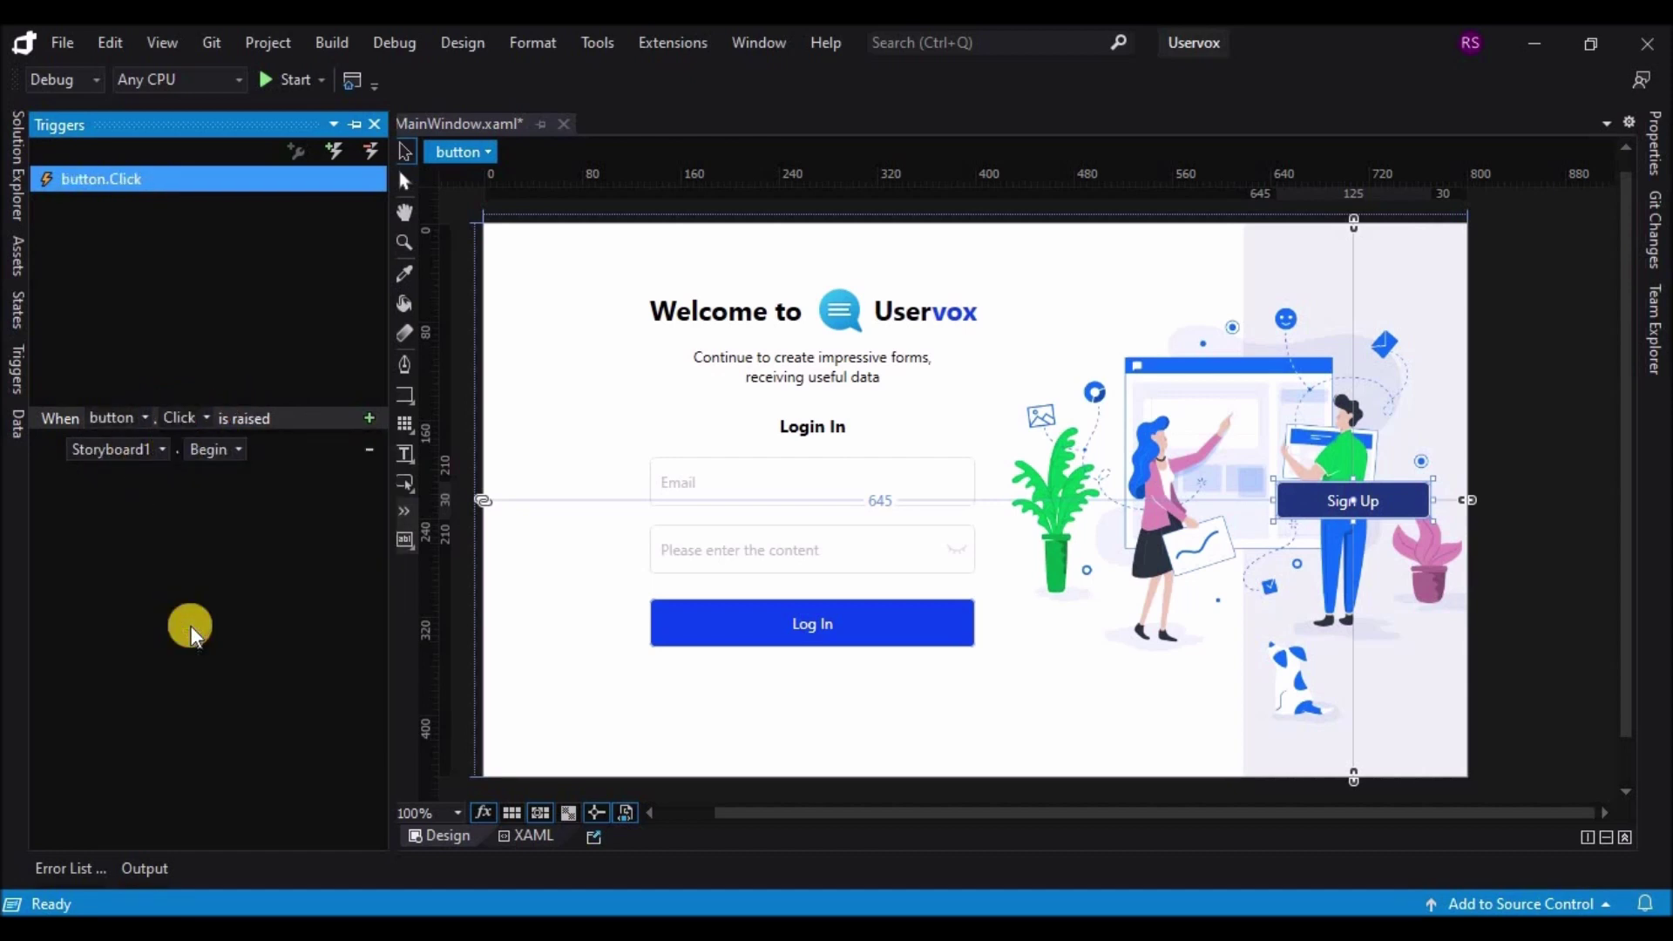
Step: Add a second trigger that fires on button1's Click event
left_click(332, 159)
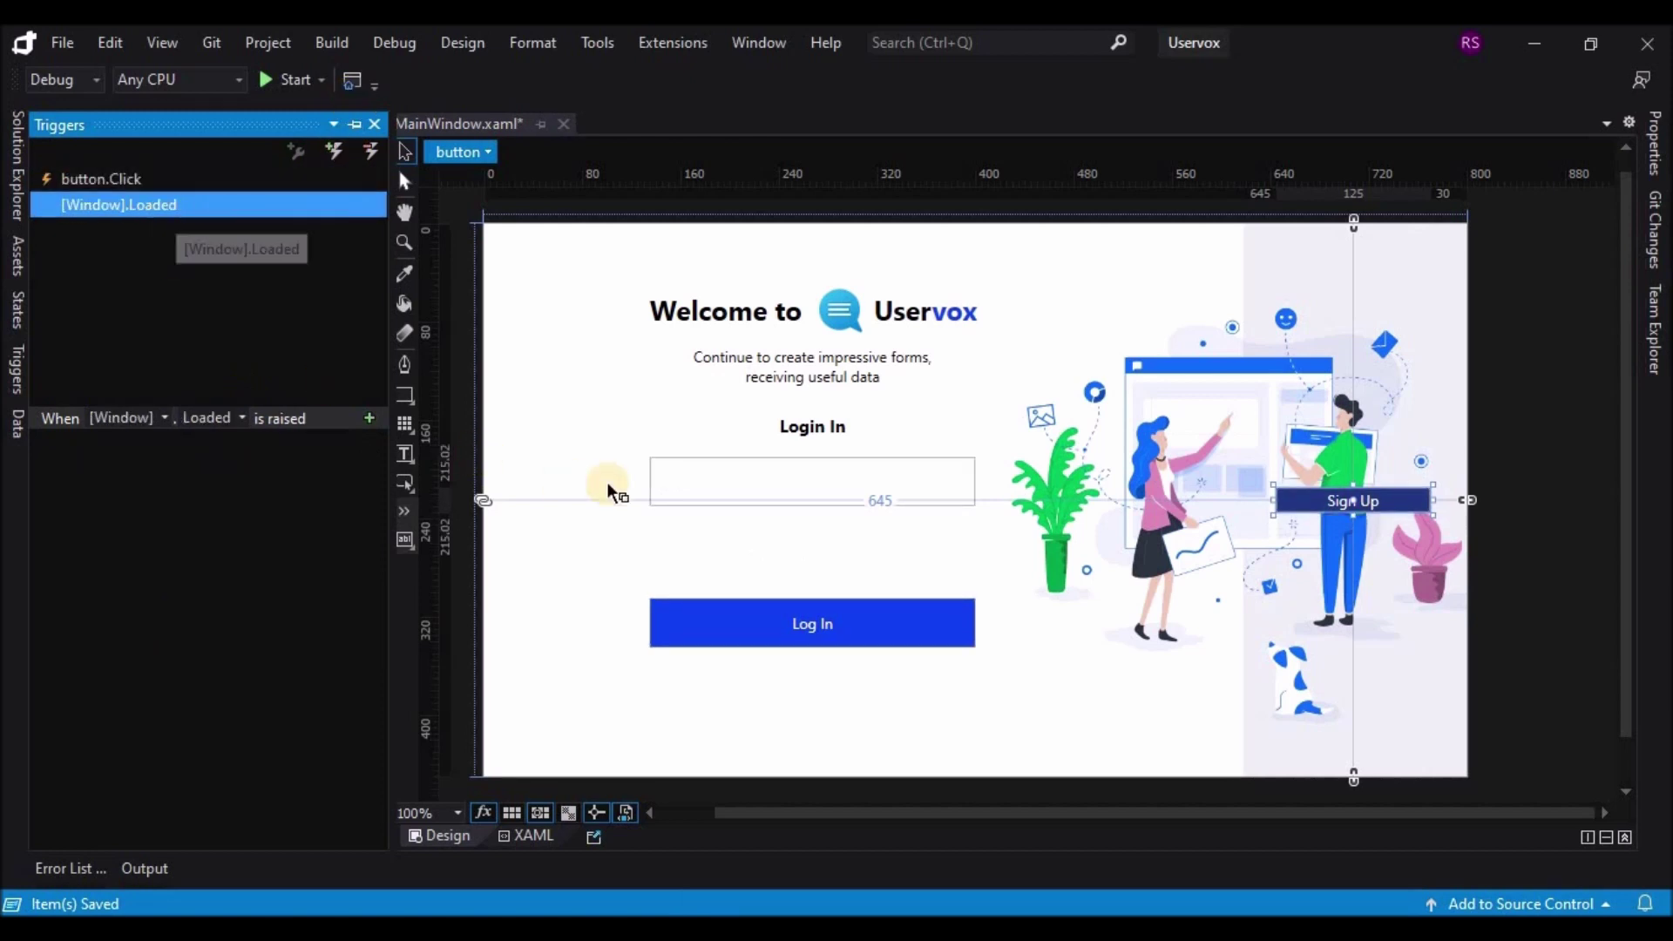
left_click(18, 179)
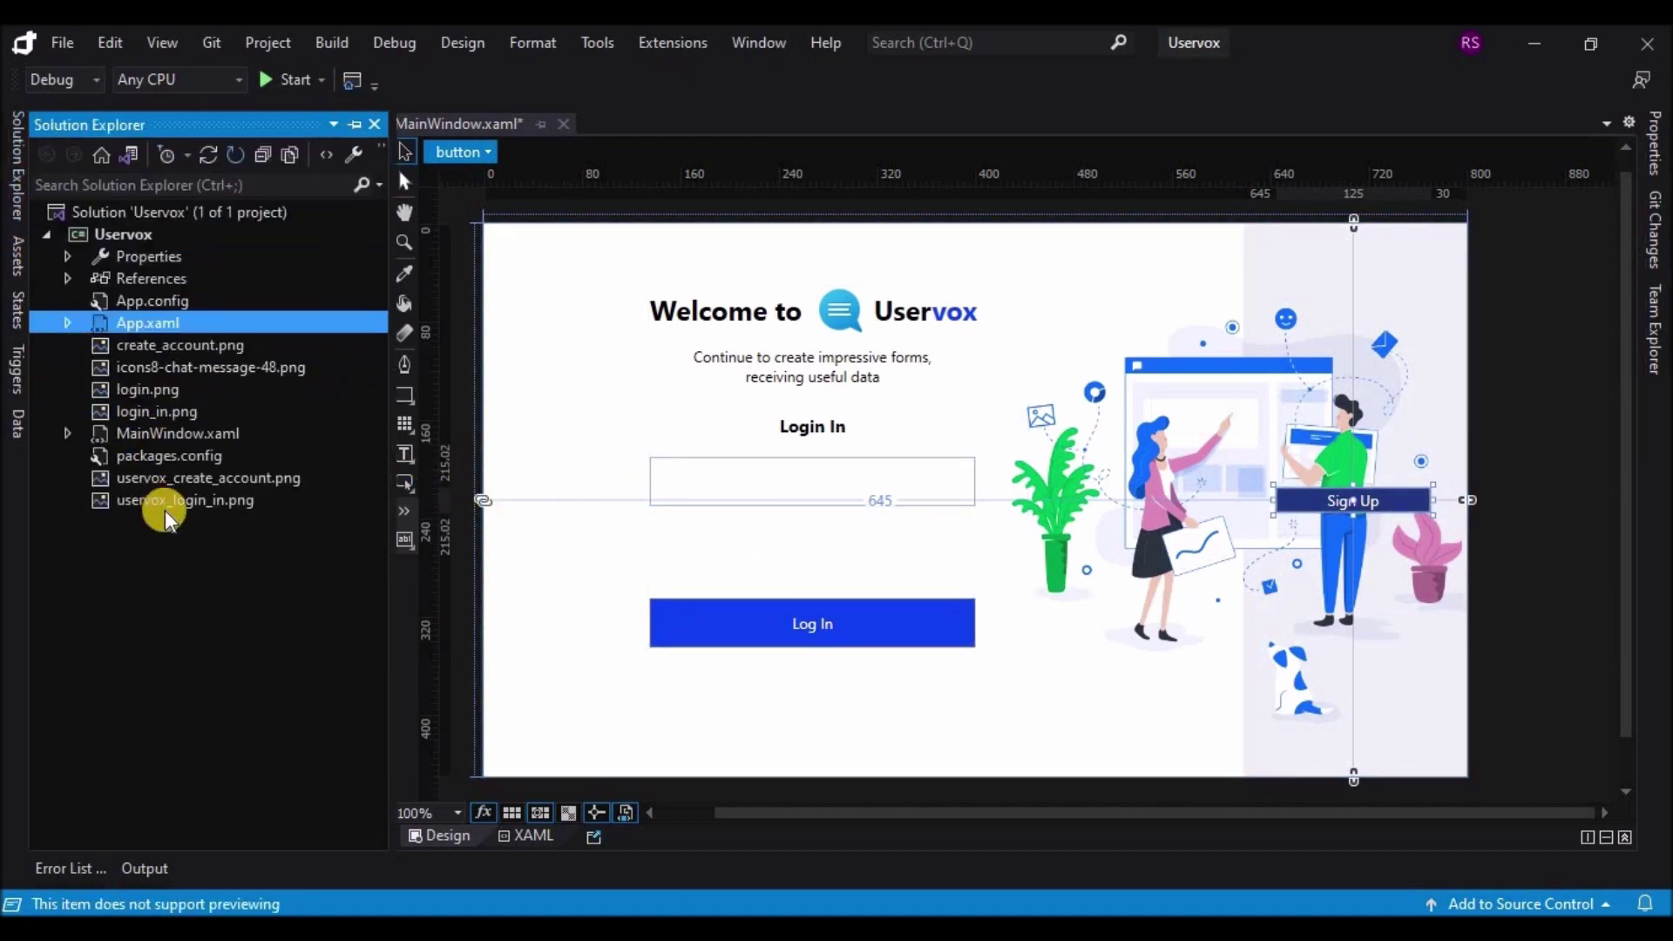
left_click(18, 249)
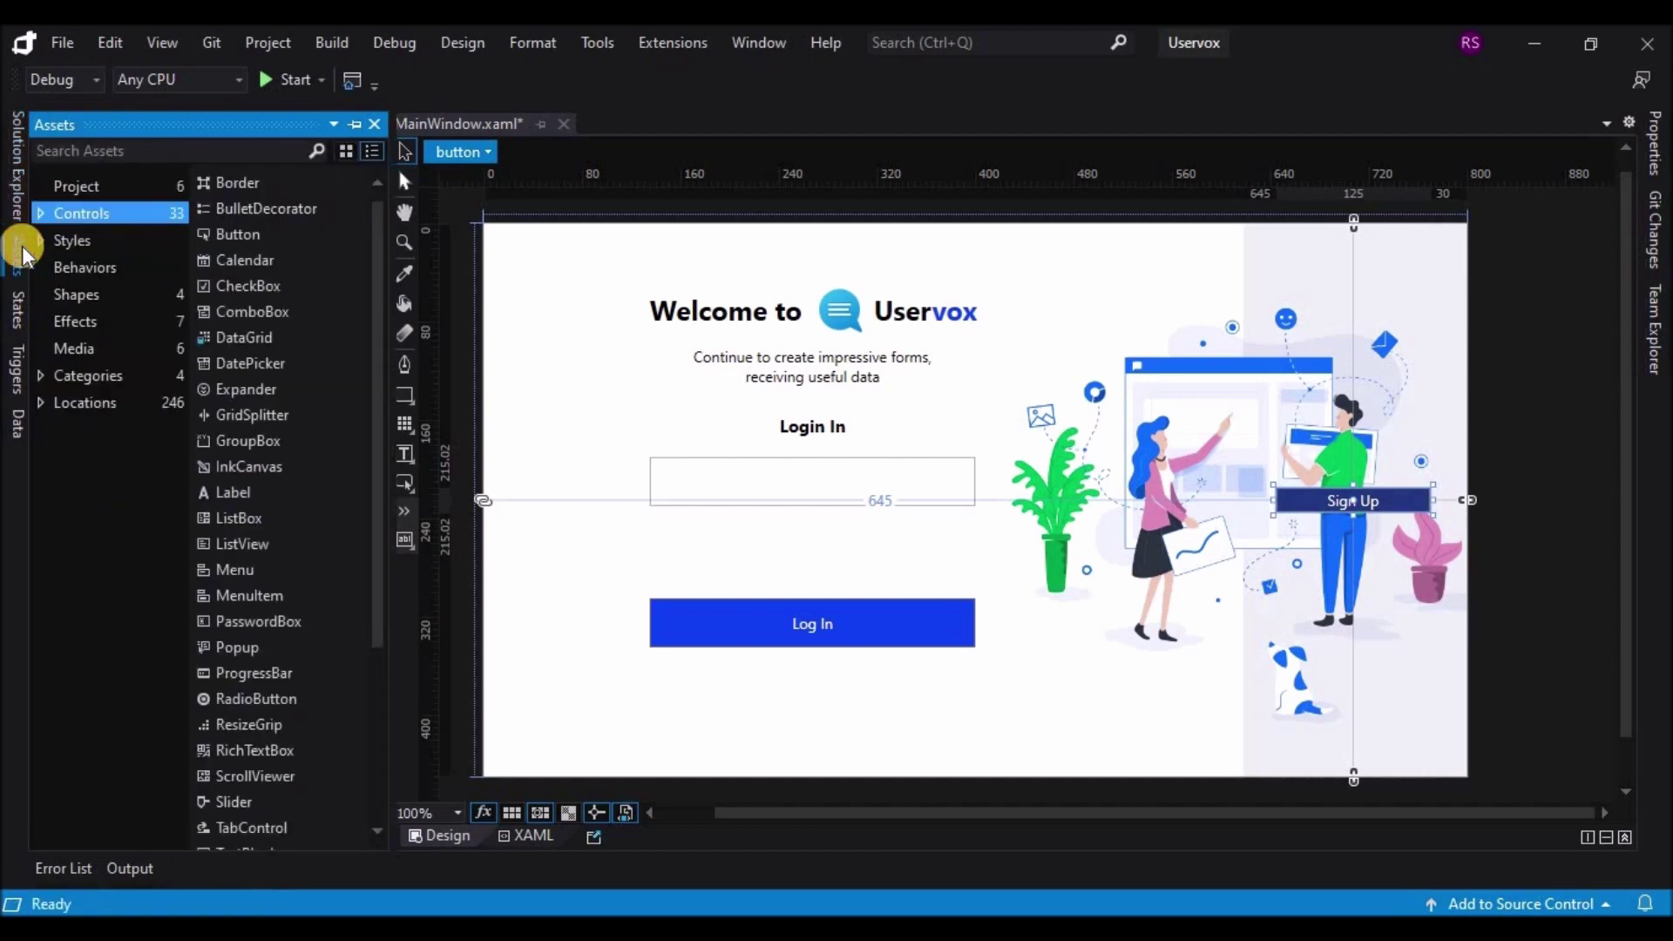
left_click(17, 359)
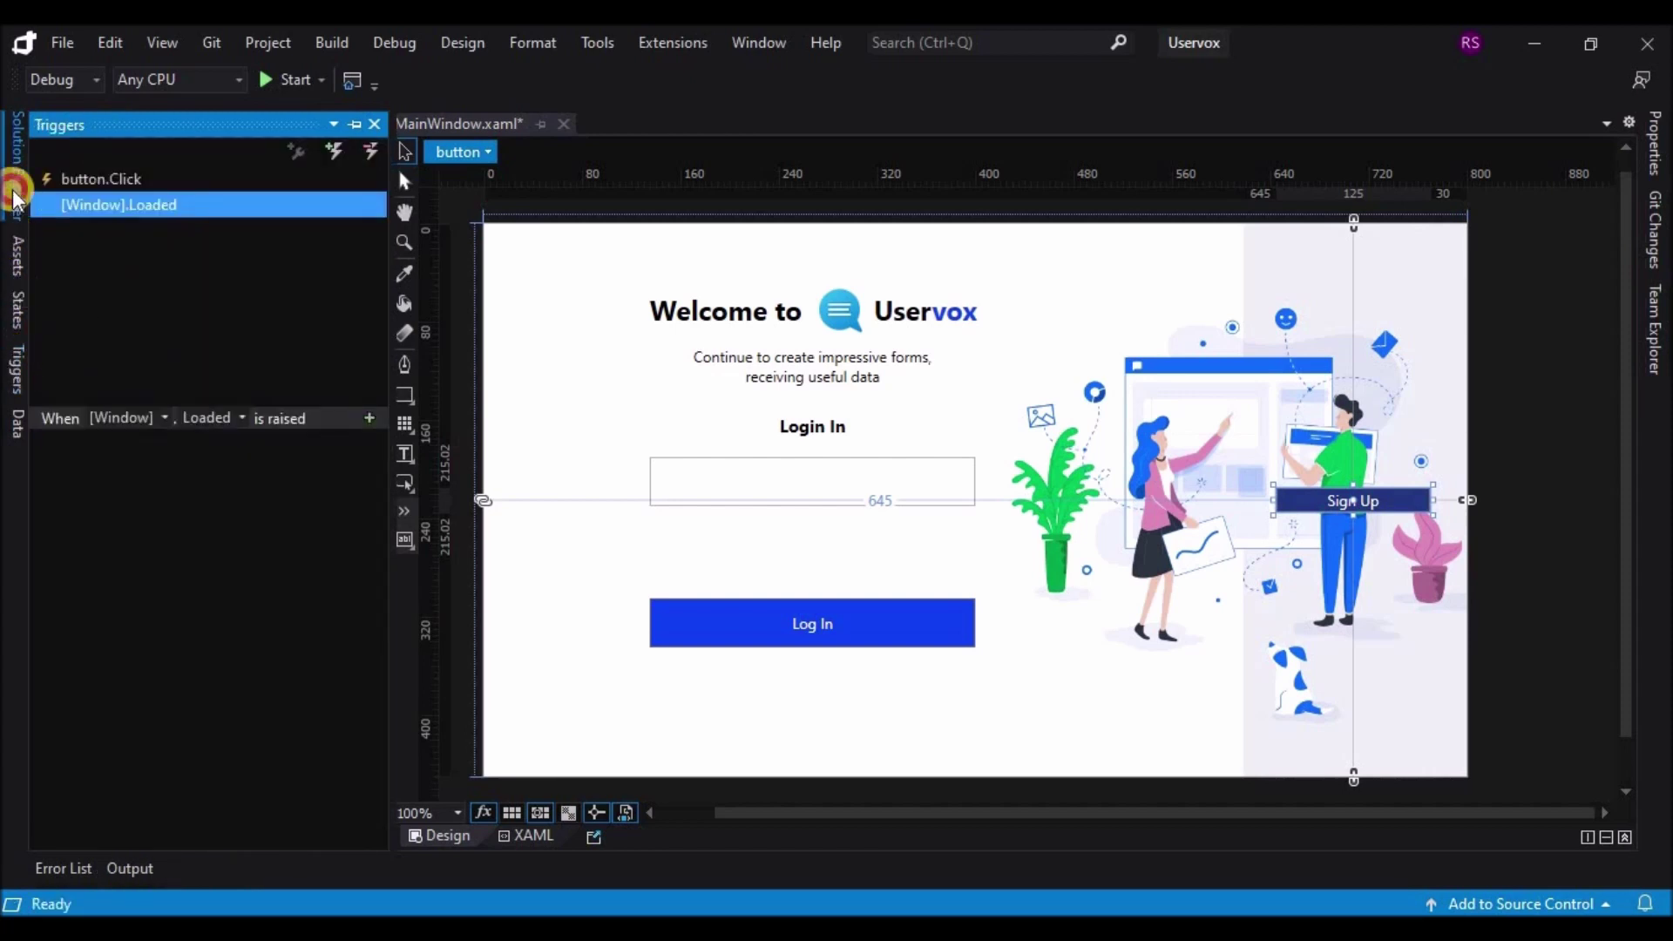
left_click(16, 162)
left_click(14, 197)
left_click(138, 393)
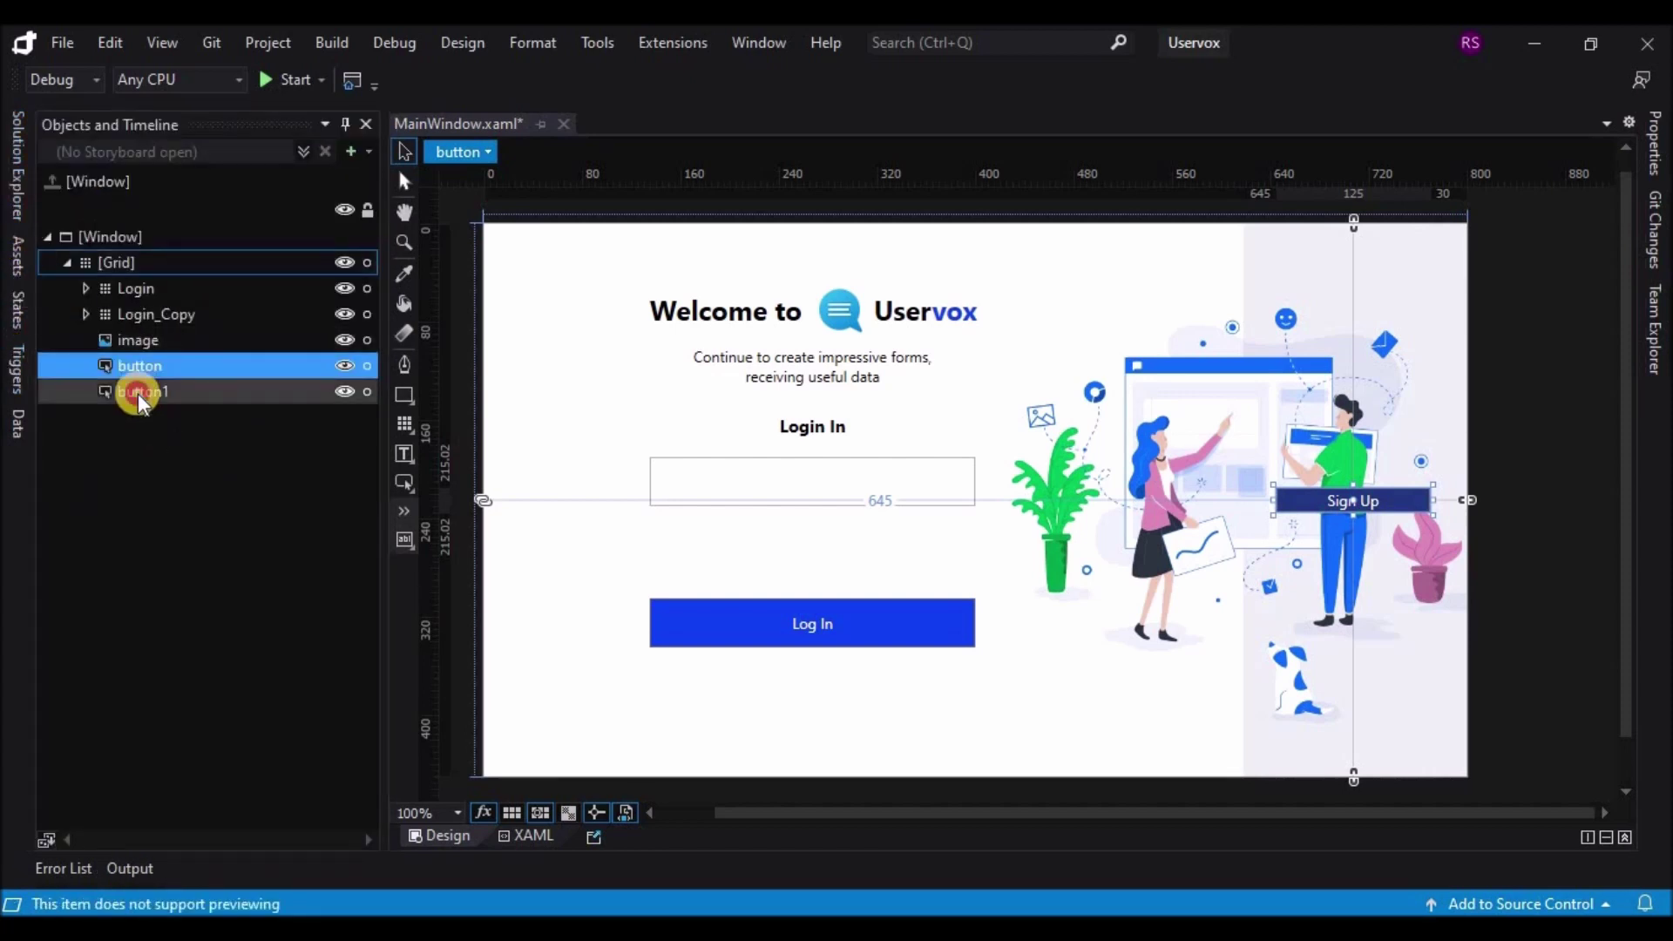
left_click(18, 370)
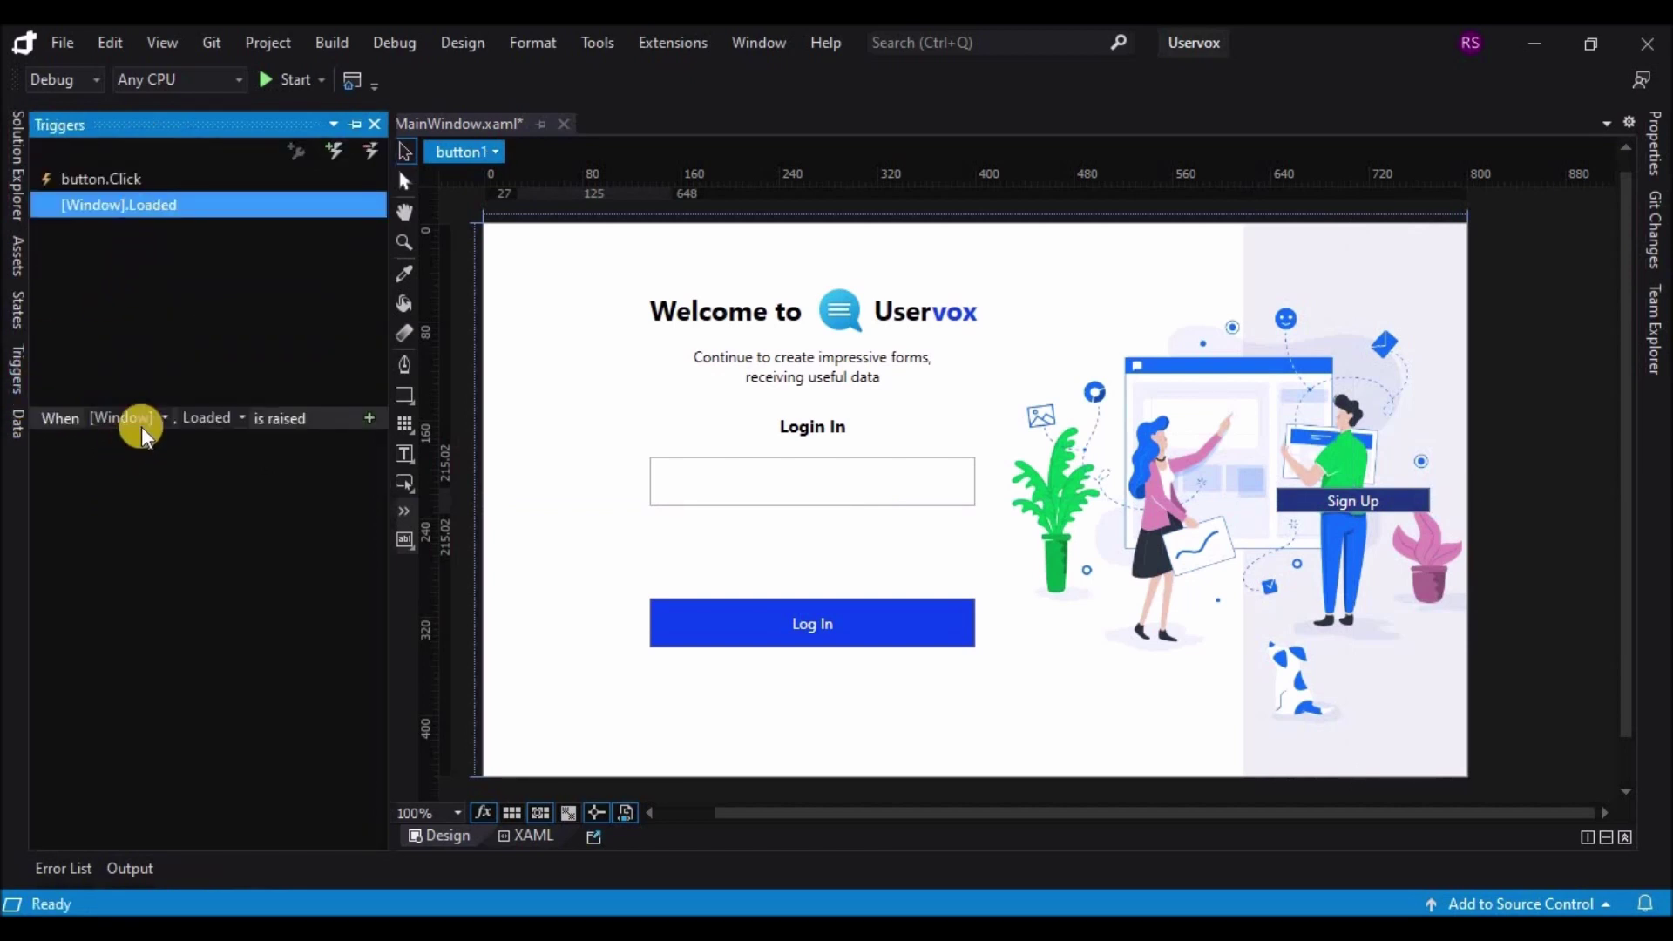
left_click(127, 467)
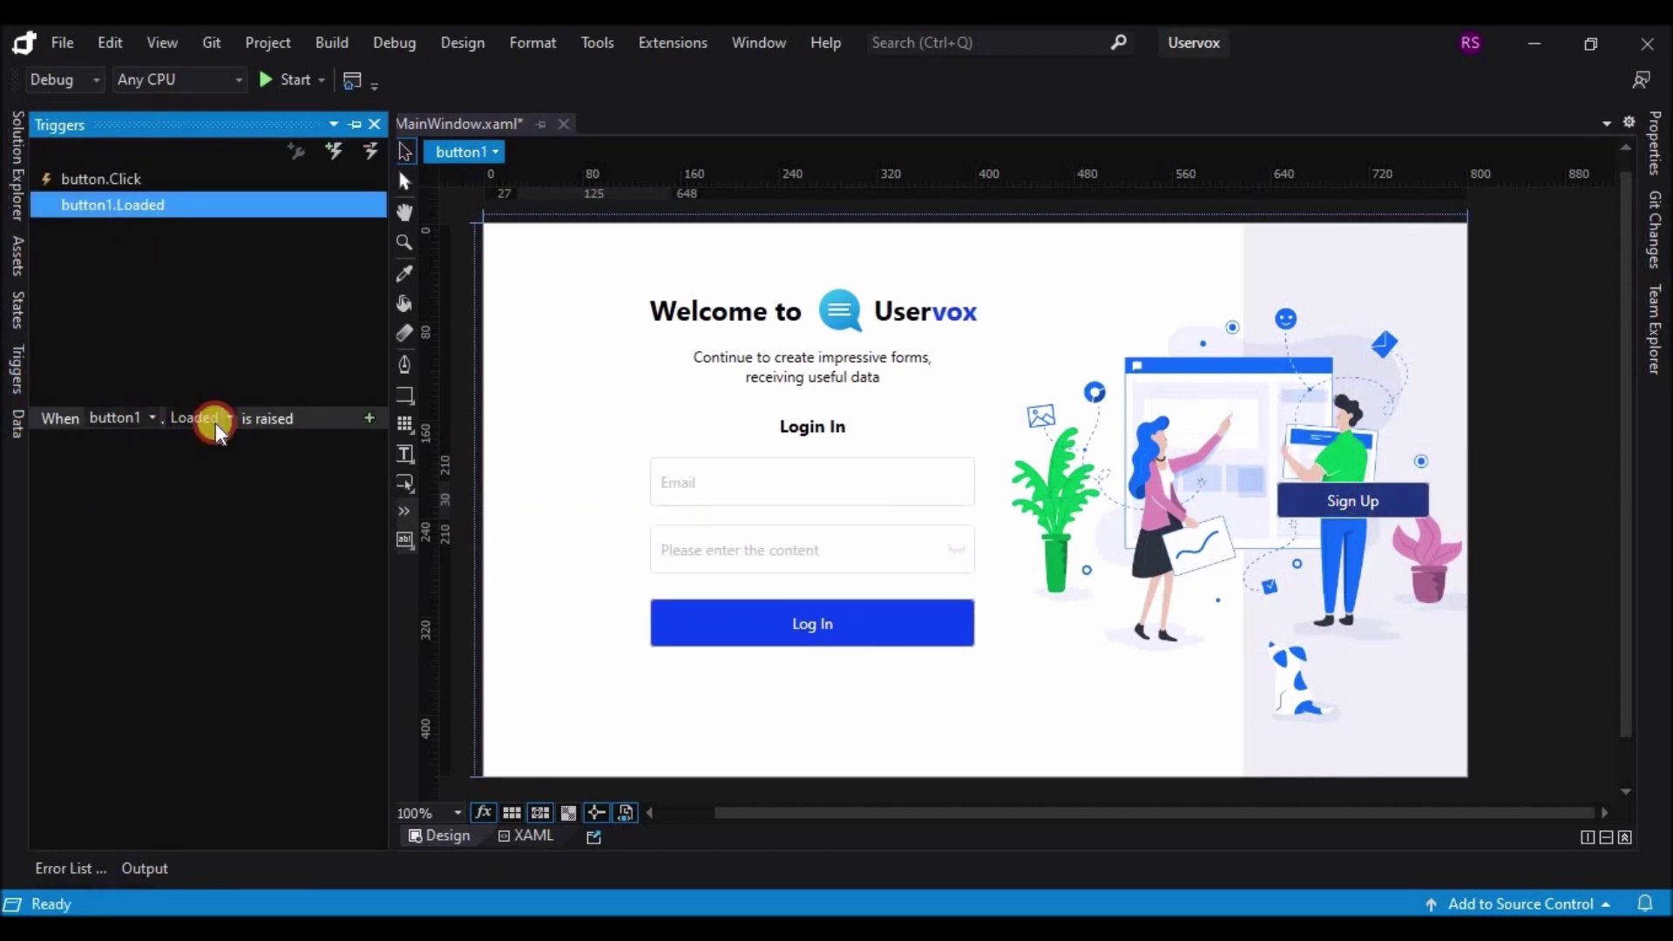
left_click(216, 422)
left_click(196, 627)
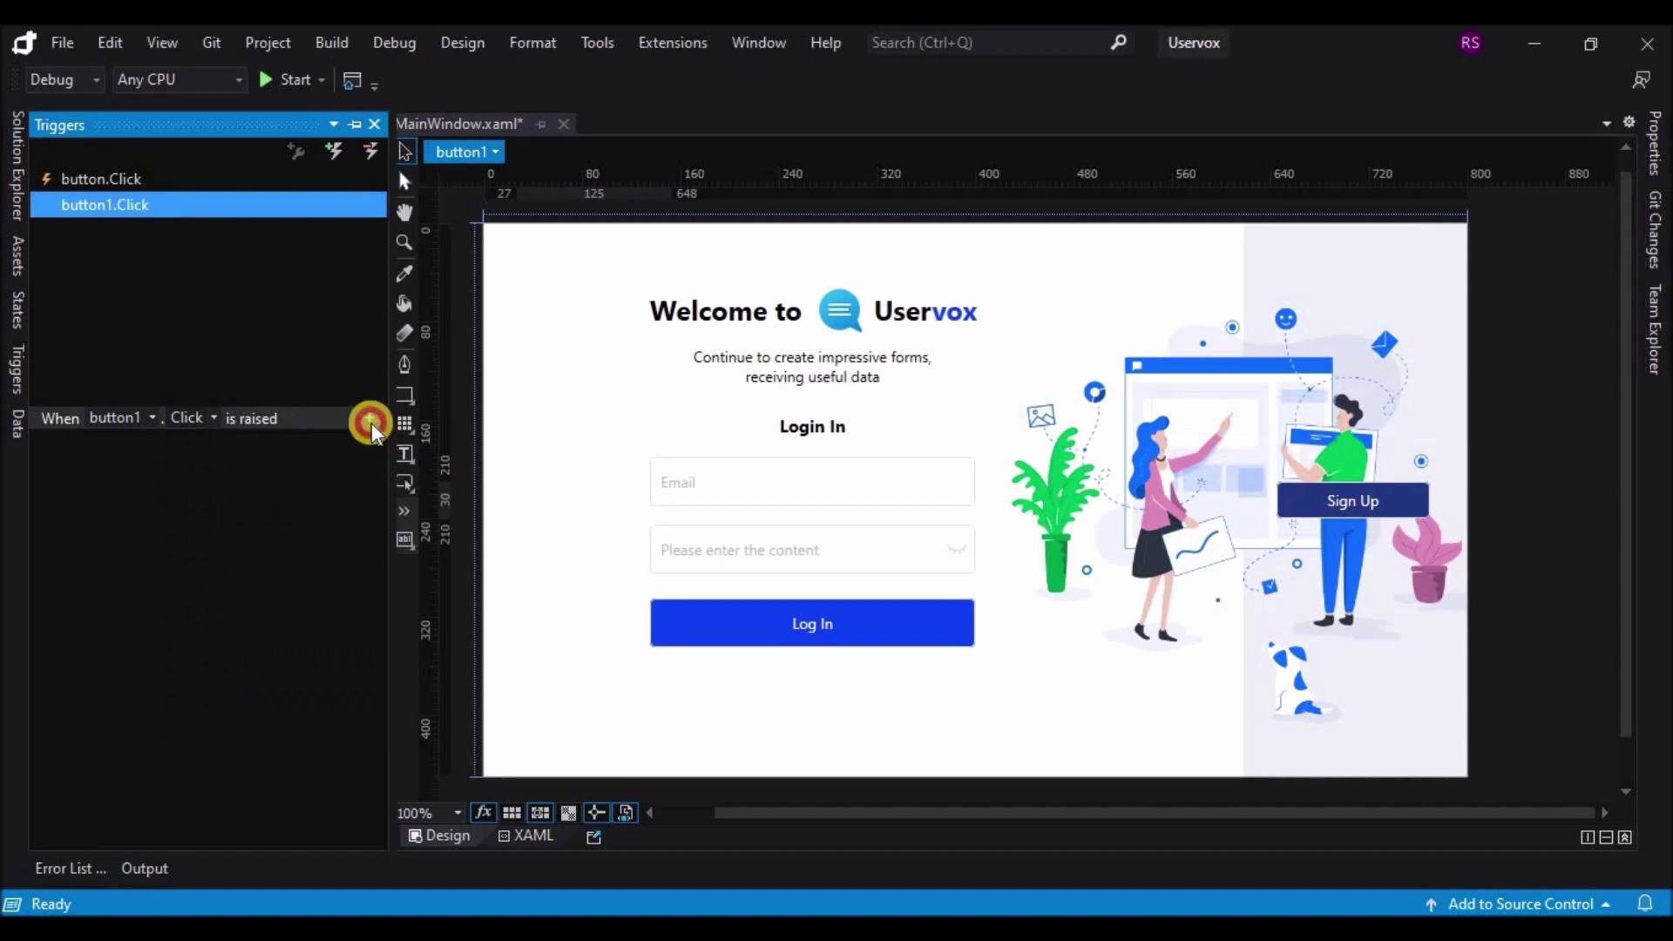
Step: Give the button1.Click trigger an action that begins Storyboard2
left_click(370, 420)
left_click(155, 455)
left_click(138, 494)
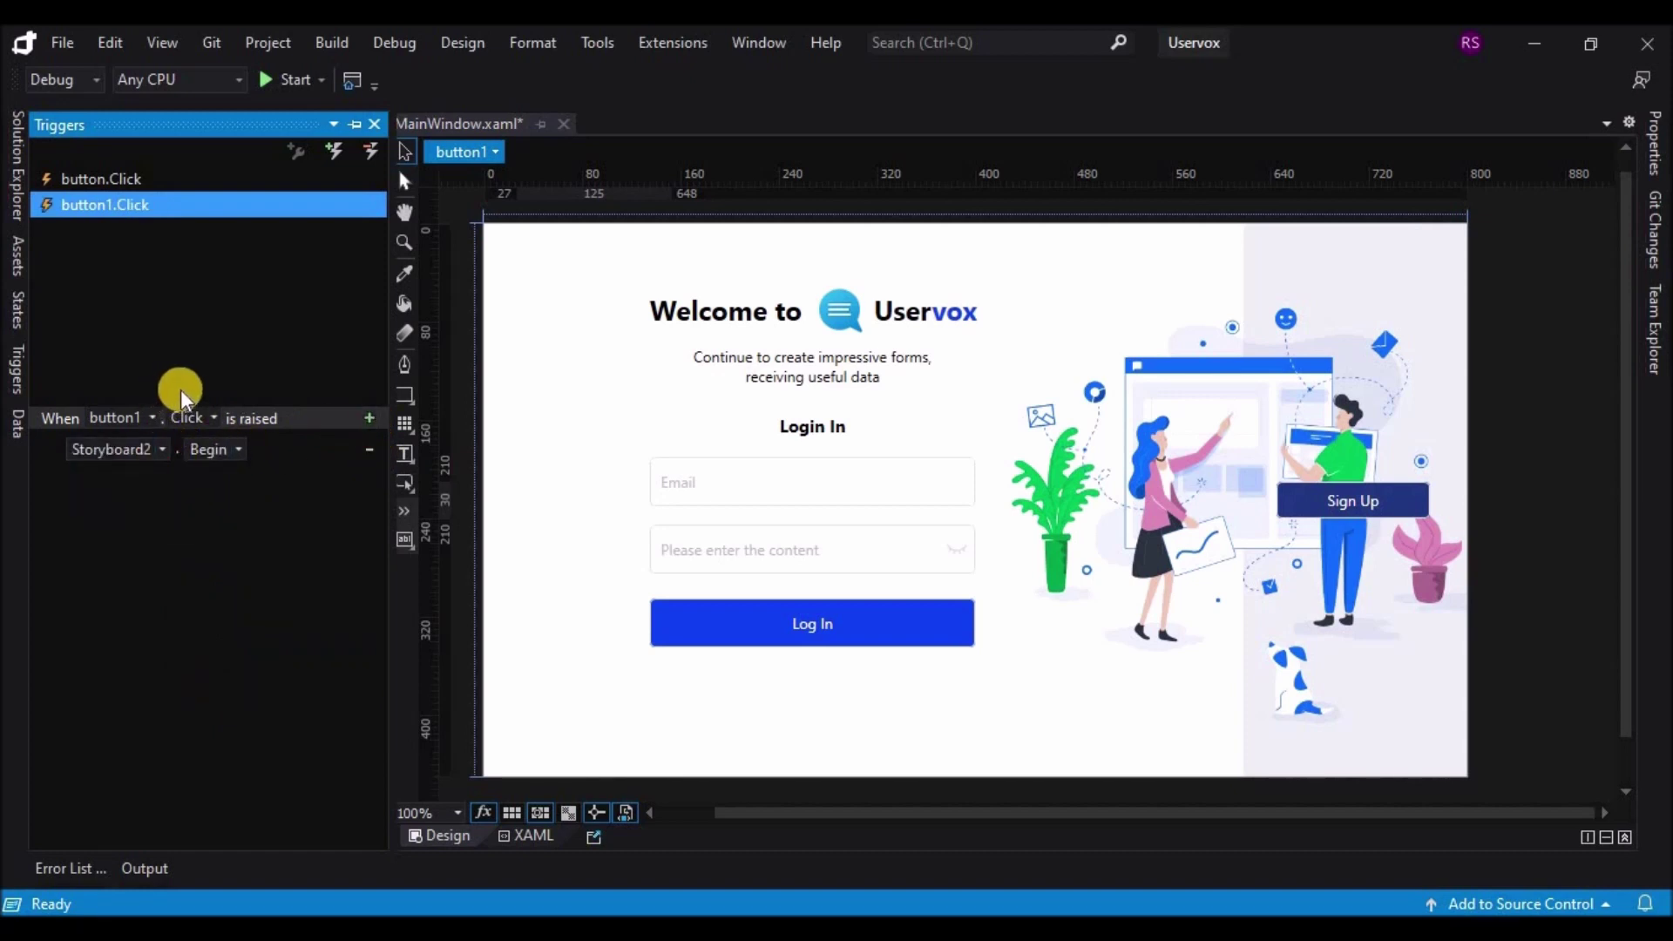
Step: Build and run Uservox, toggle Sign Up and Log In three times each, then minimize Visual Studio
left_click(283, 81)
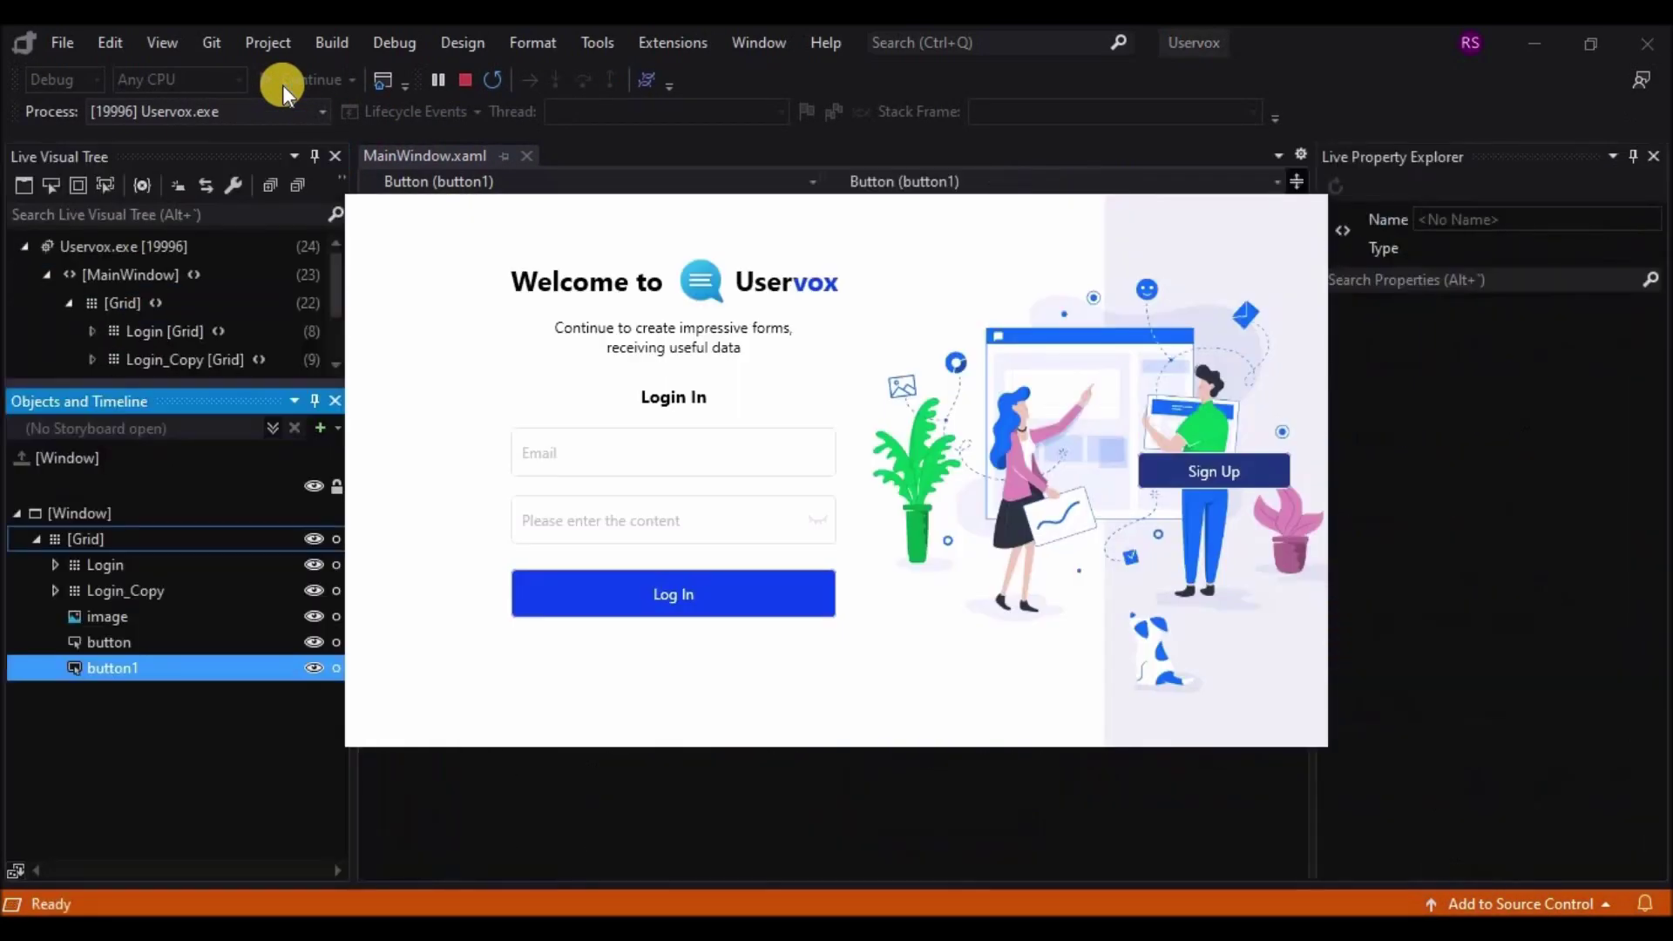
left_click(1225, 472)
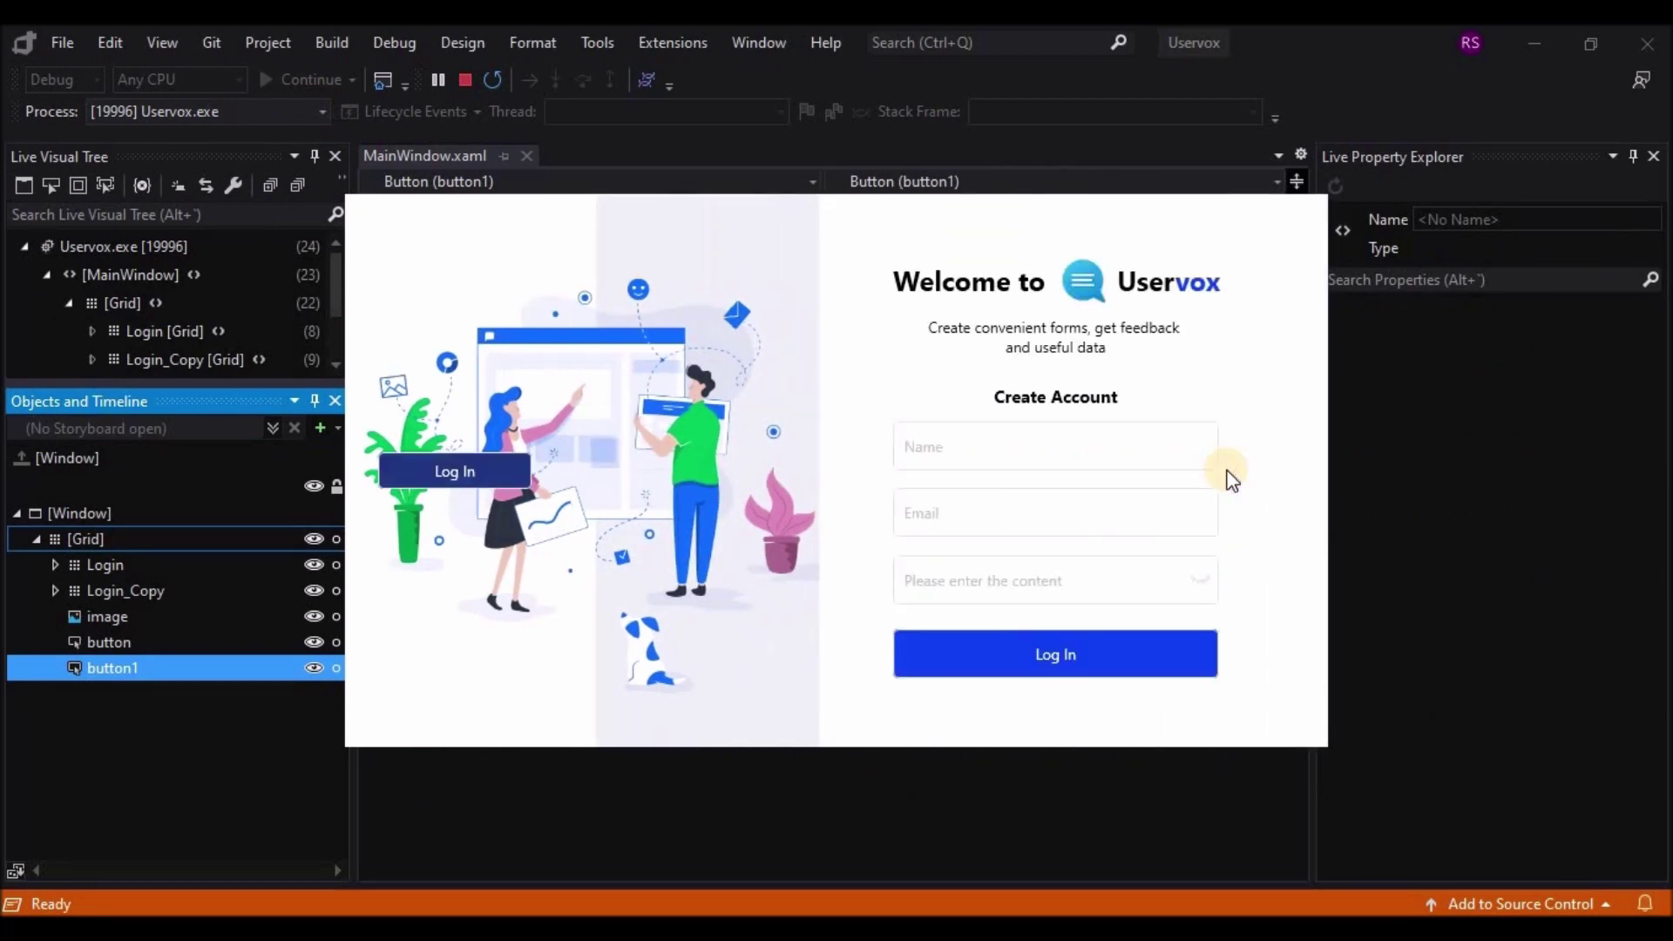
left_click(448, 471)
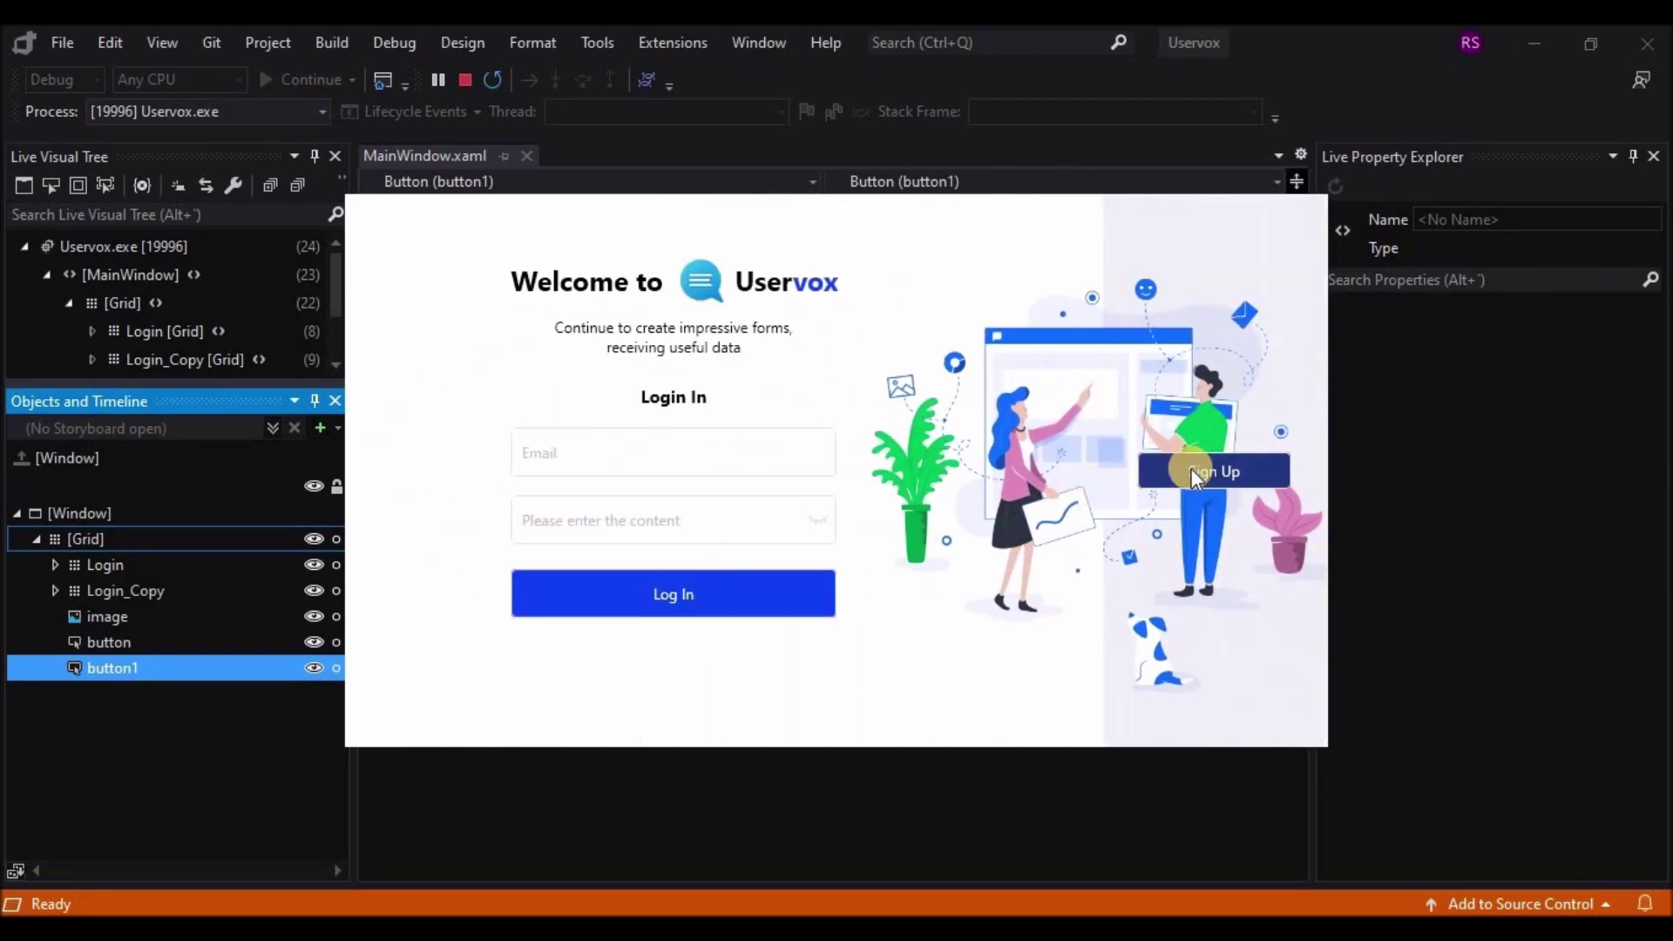
left_click(1192, 469)
left_click(427, 480)
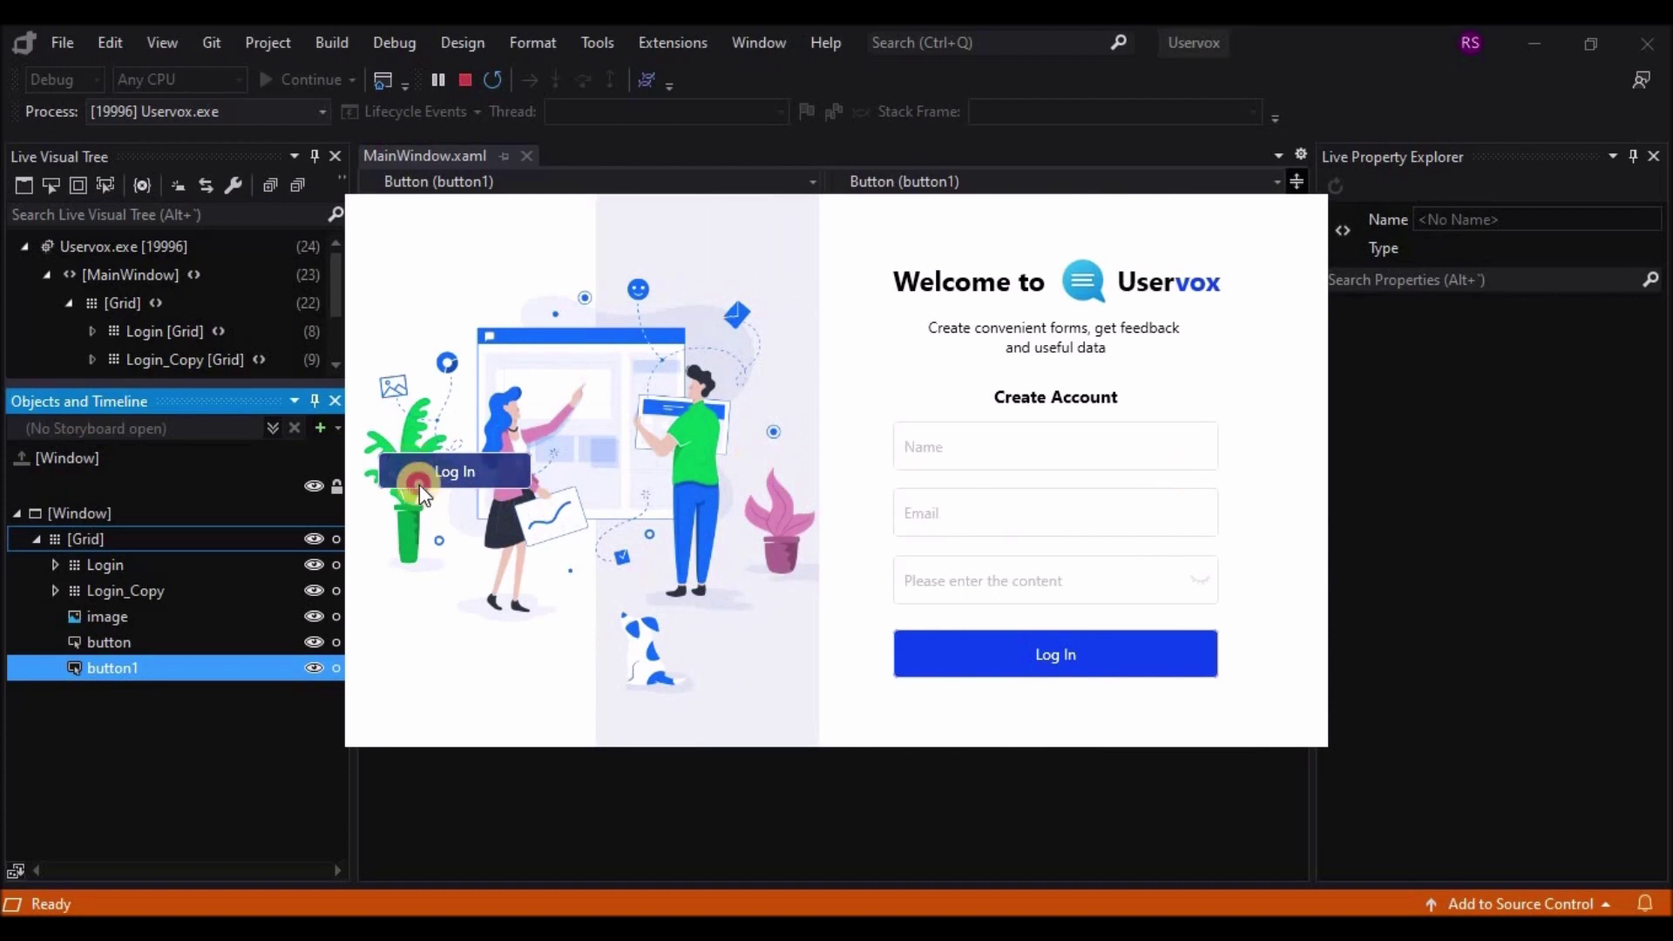
left_click(1187, 470)
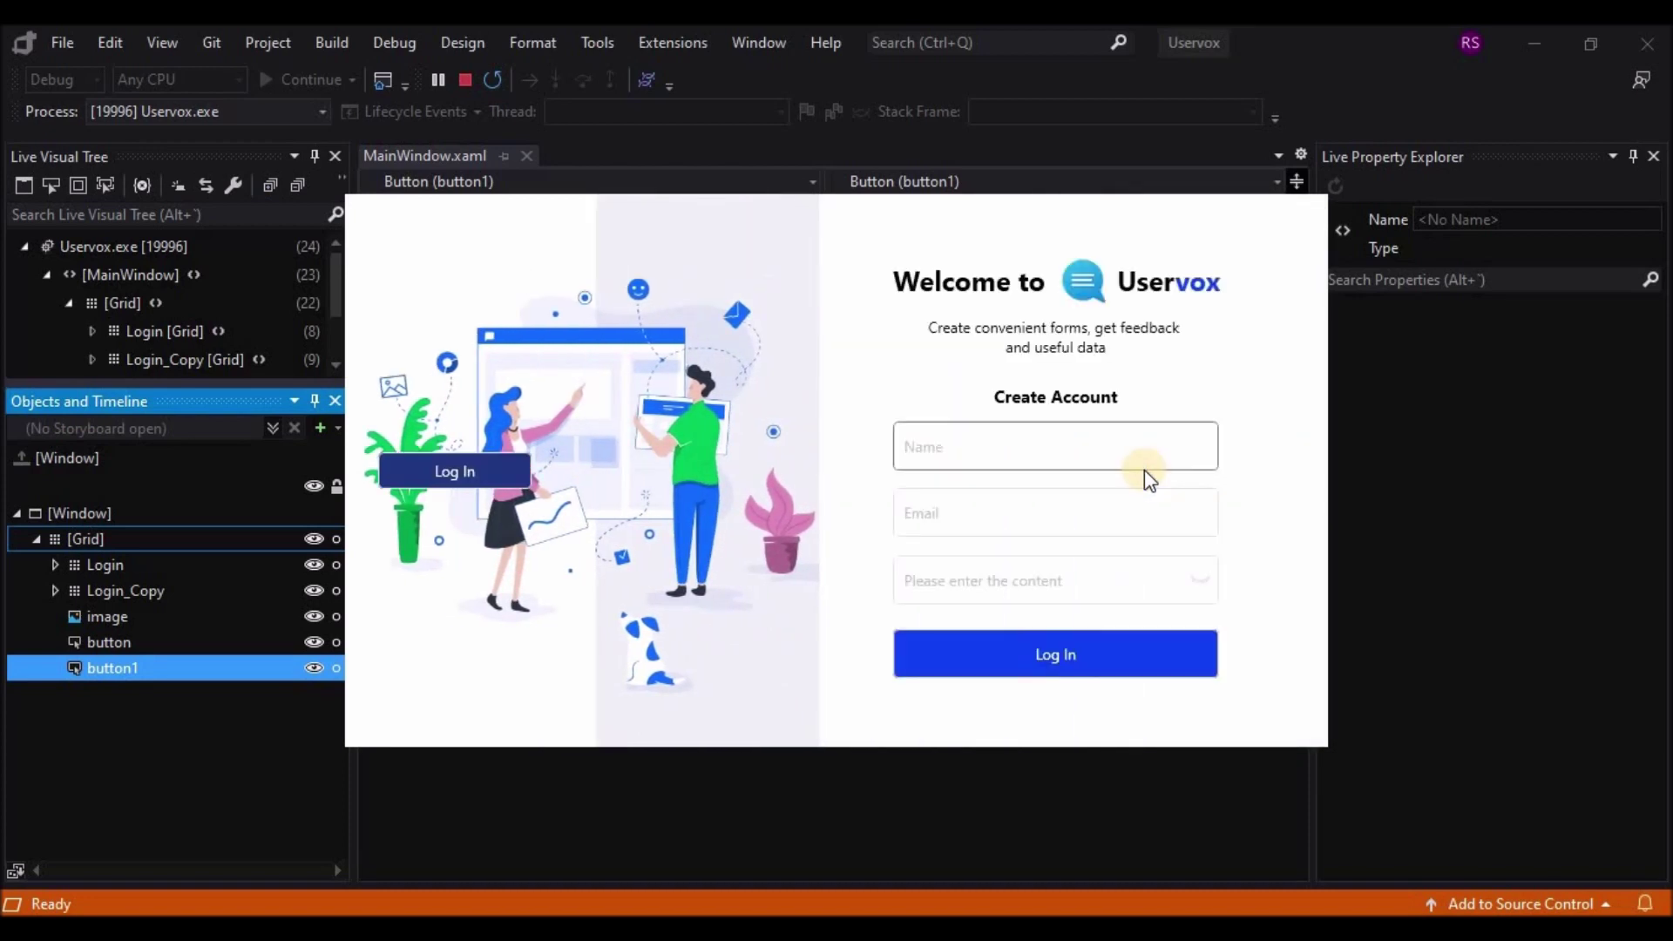
left_click(456, 477)
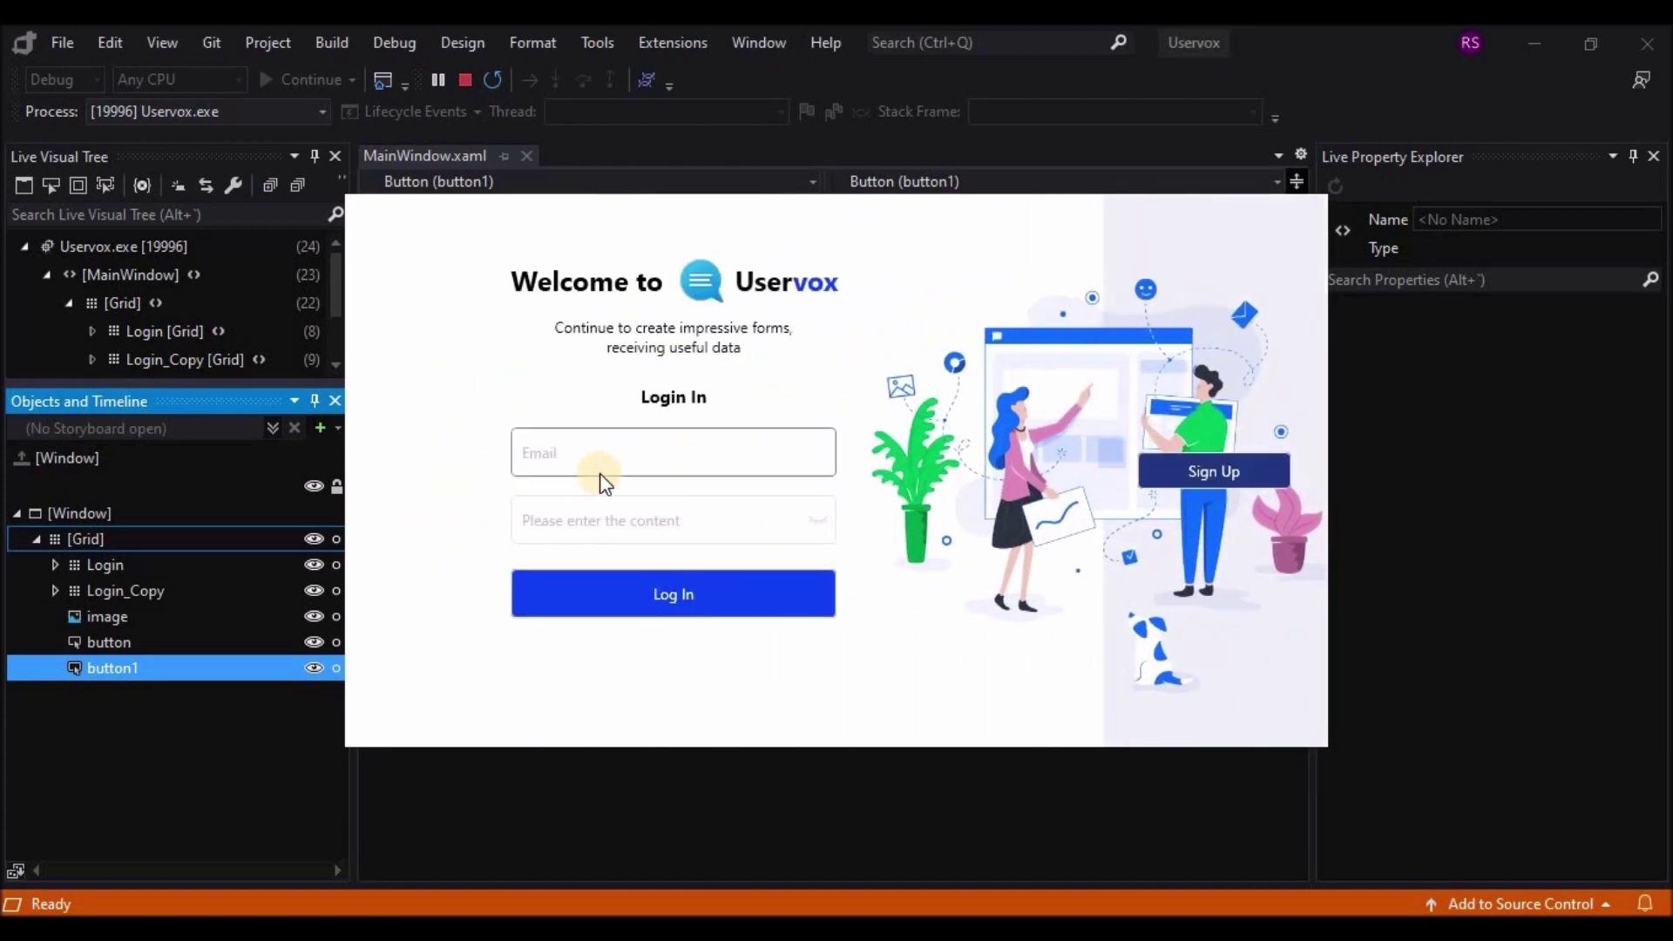
left_click(1523, 41)
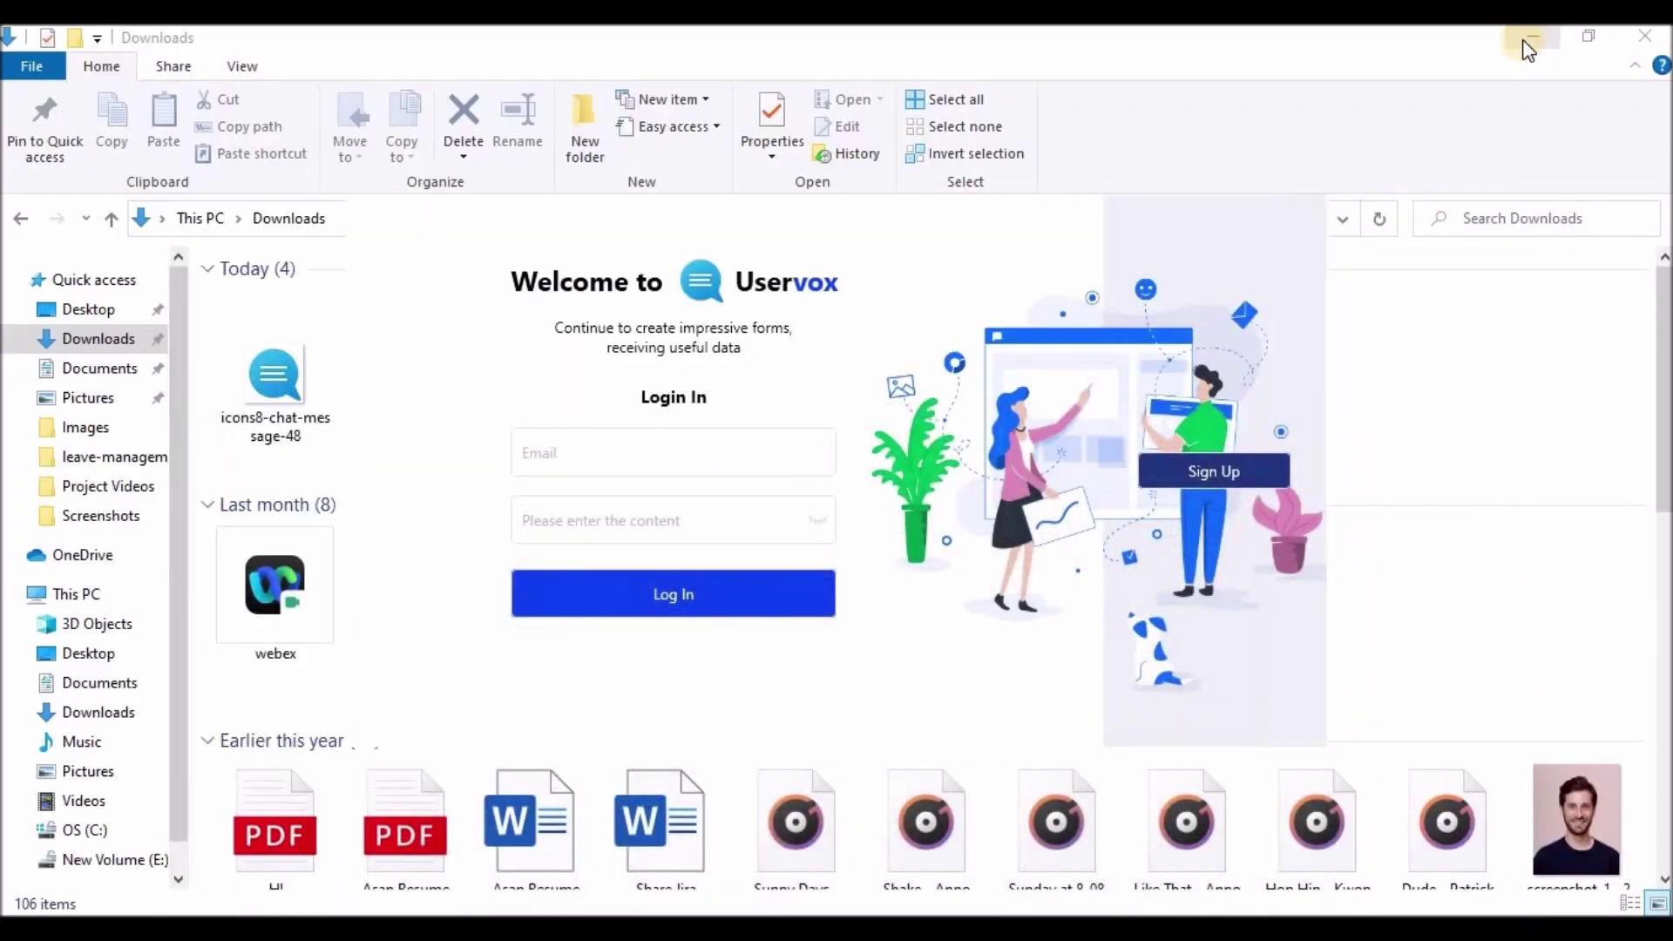
Step: Type test text 'dsdsdsdsds' and 'ds' into the Login form's Email and password fields
left_click(1524, 41)
left_click(1524, 41)
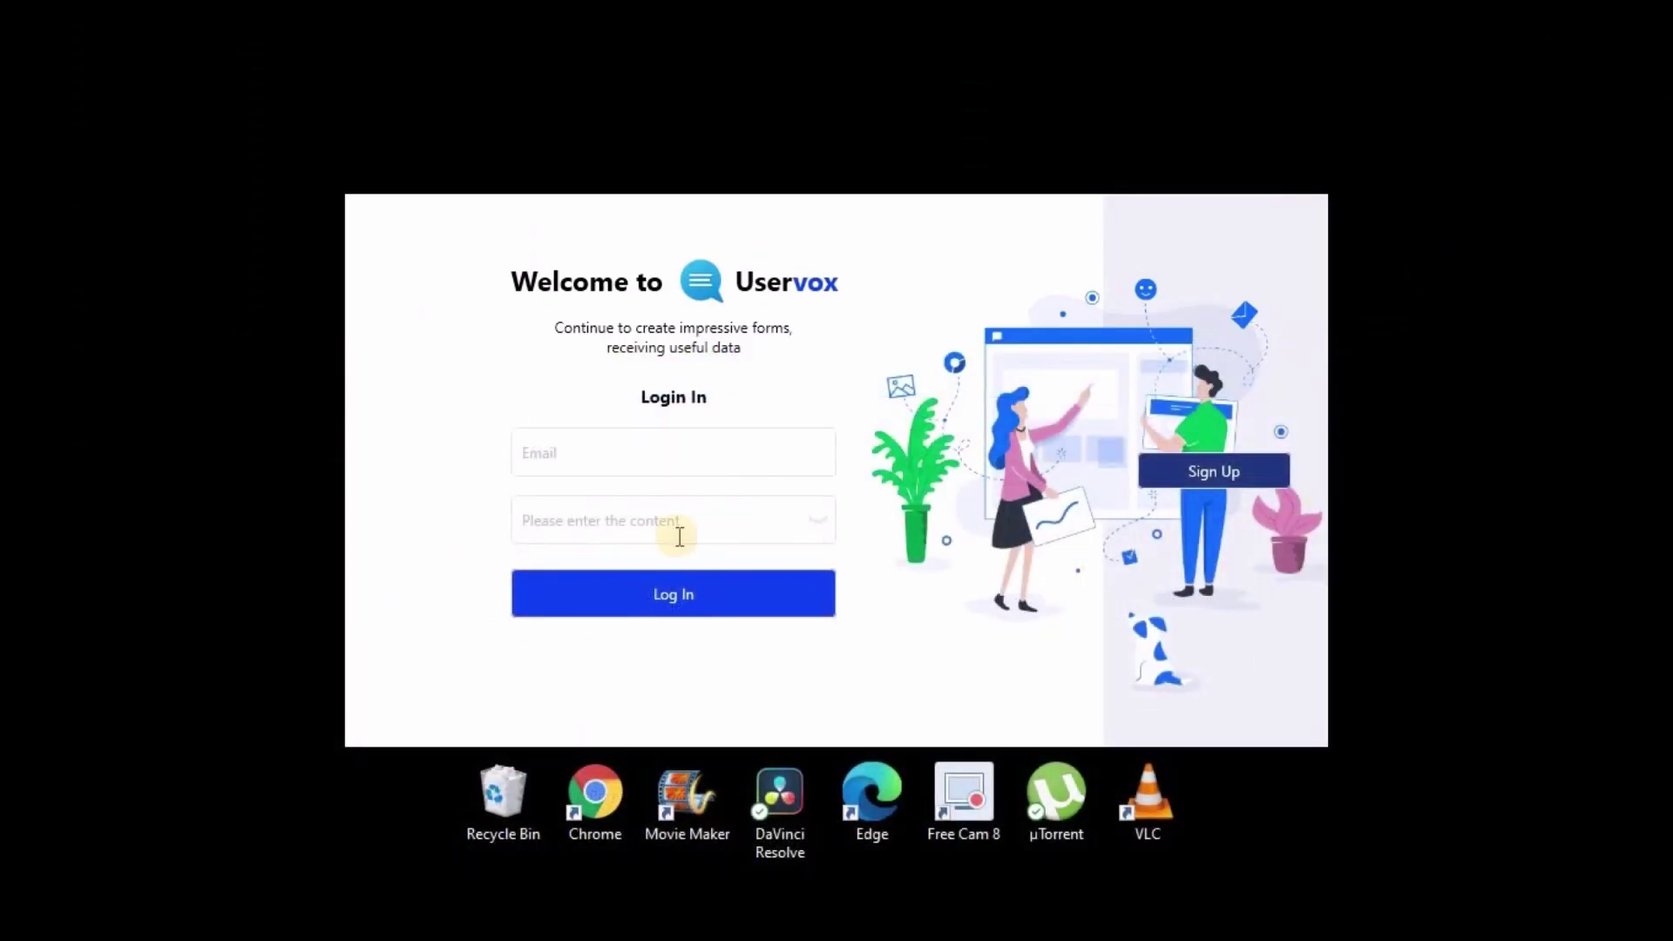
left_click(547, 463)
type("dsdsd")
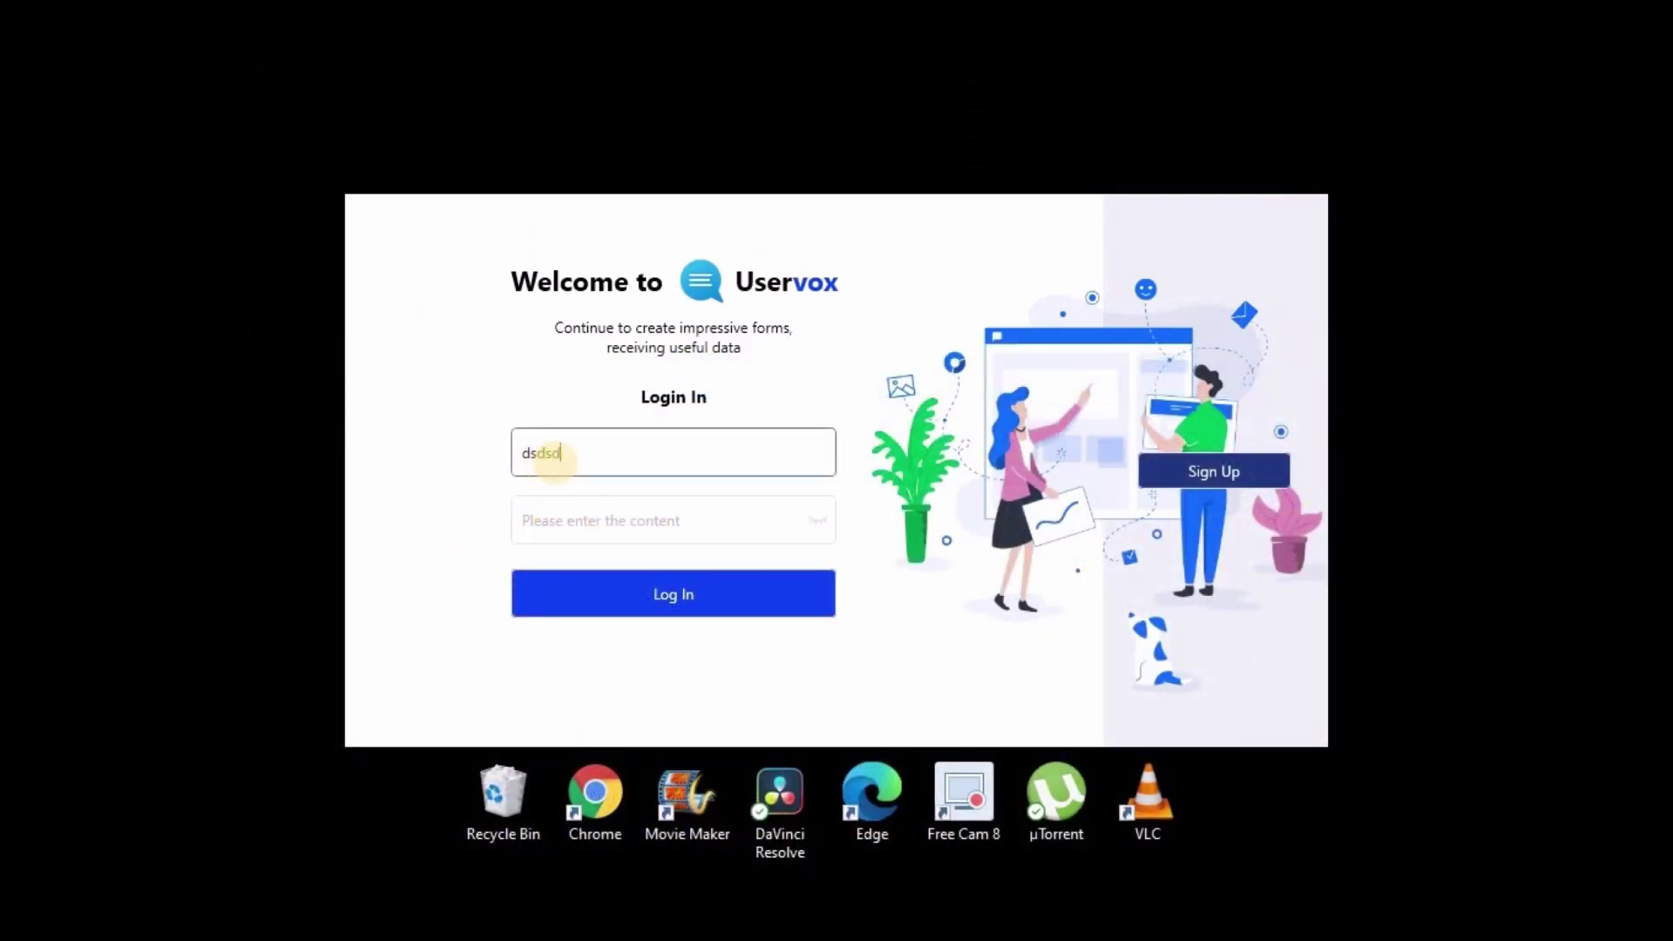
type("sdsds")
left_click(579, 521)
type("dsds")
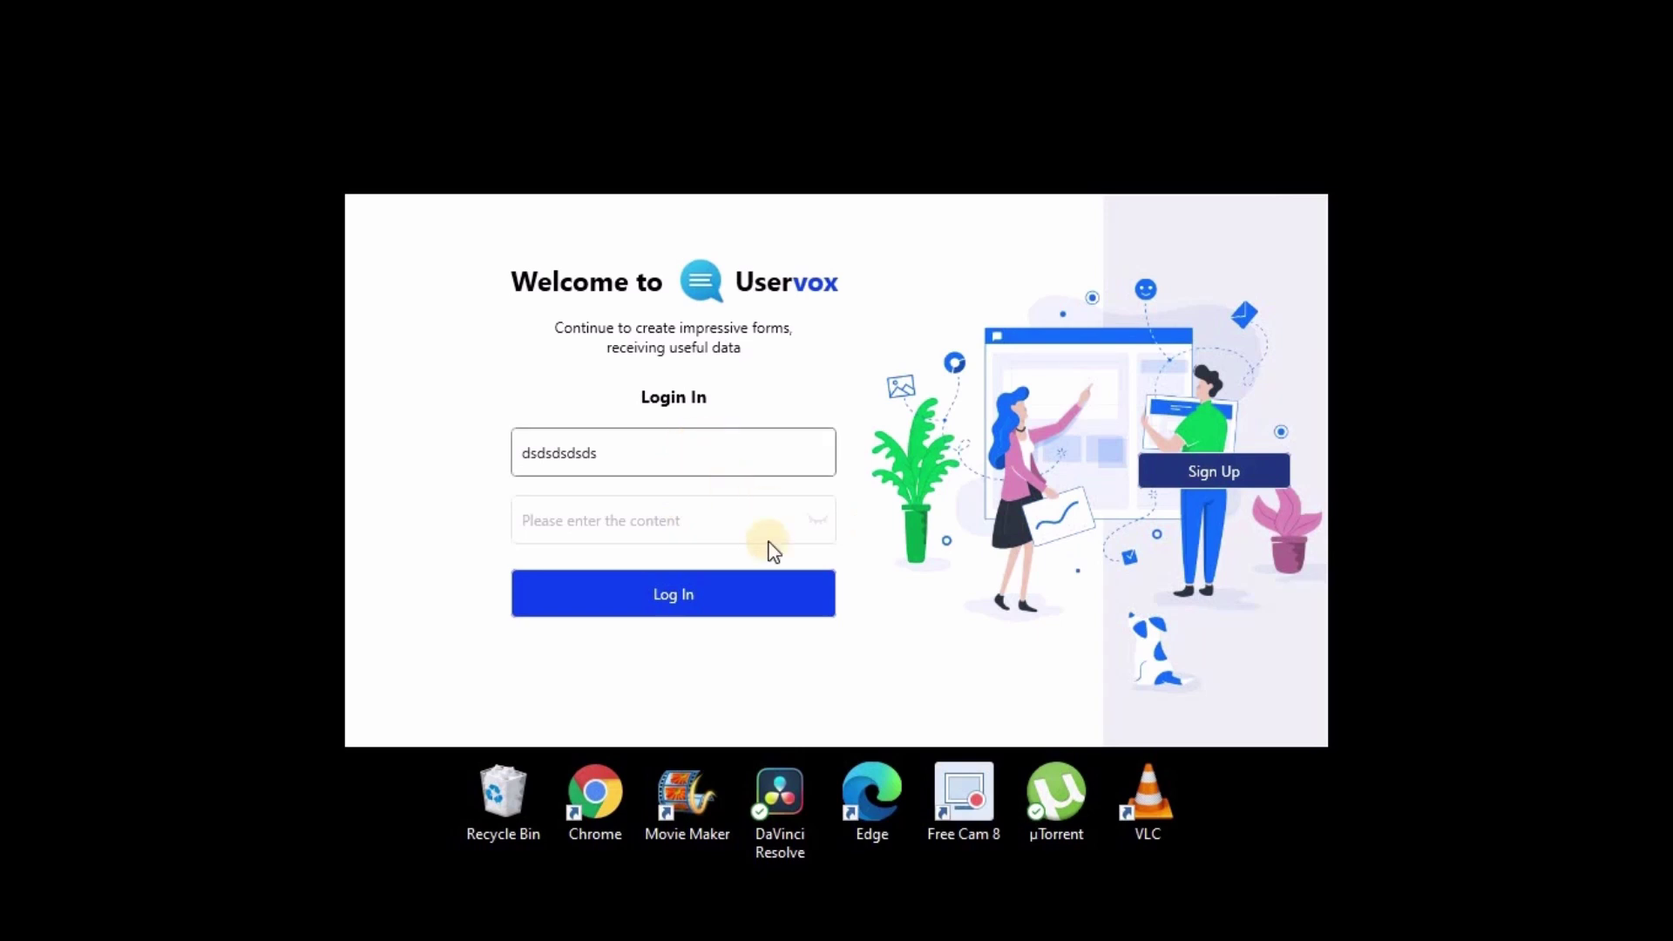
Step: On the Create Account form, fill Name with 'sddsds' and Email with 'sdsdsds'
left_click(1197, 481)
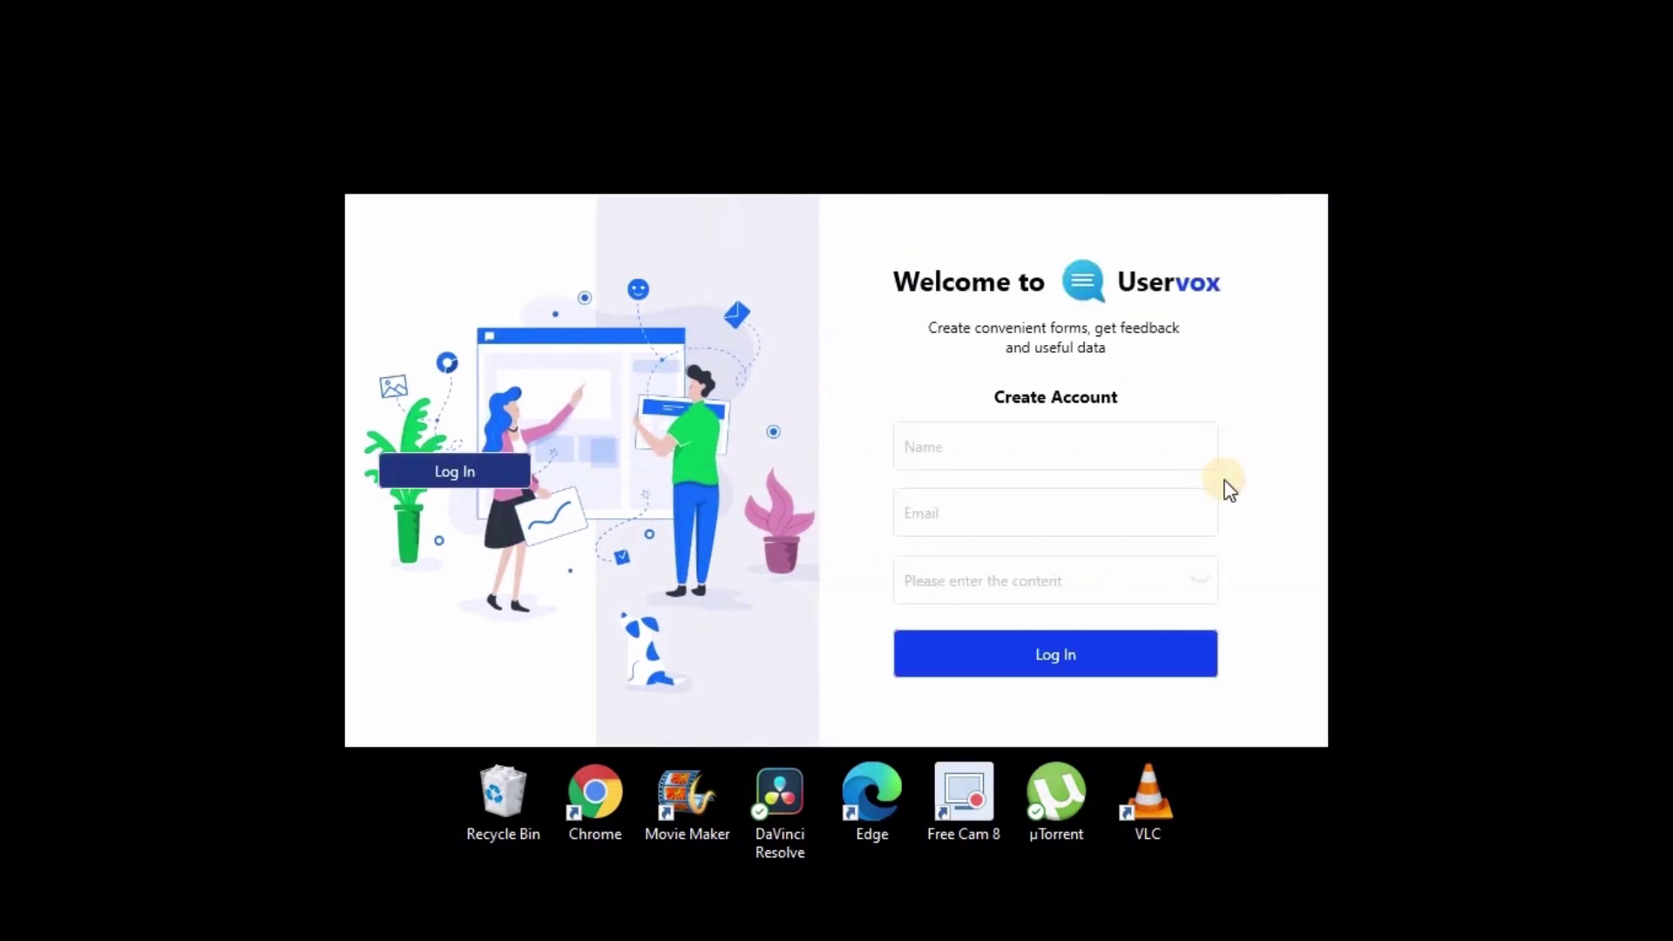
left_click(1035, 461)
type("sddsds")
left_click(987, 507)
type("sdsds")
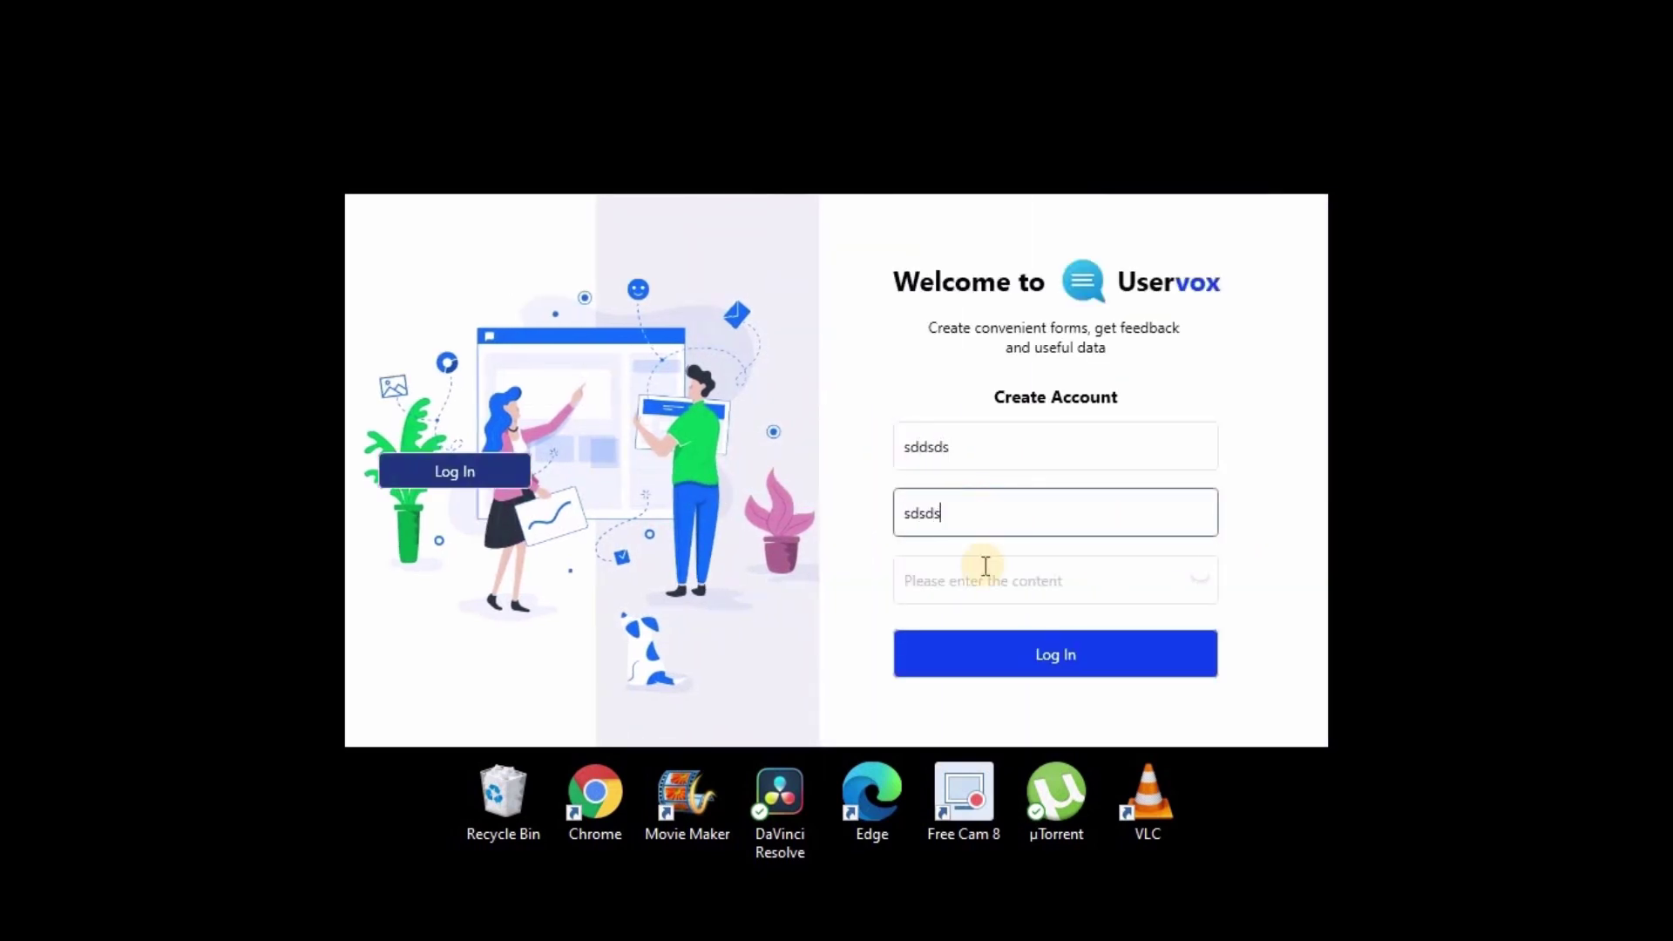
type("ds")
left_click(982, 575)
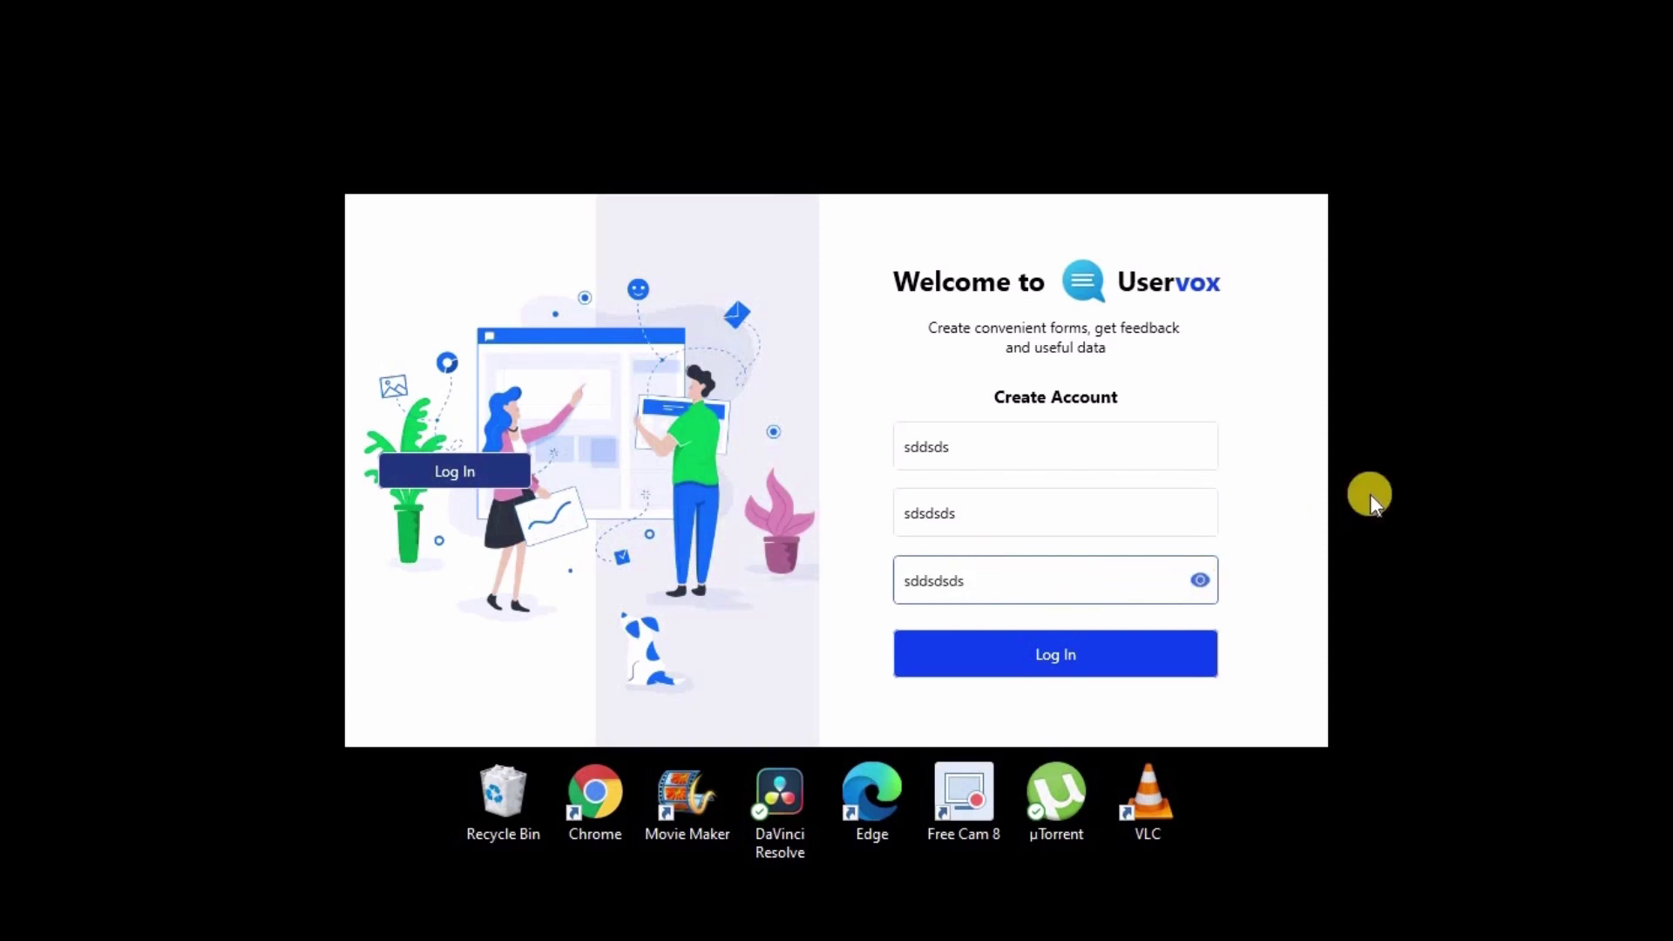
Step: Clear the Create Account password and Email fields and select the Name text
left_click(1175, 575)
left_click(1146, 513)
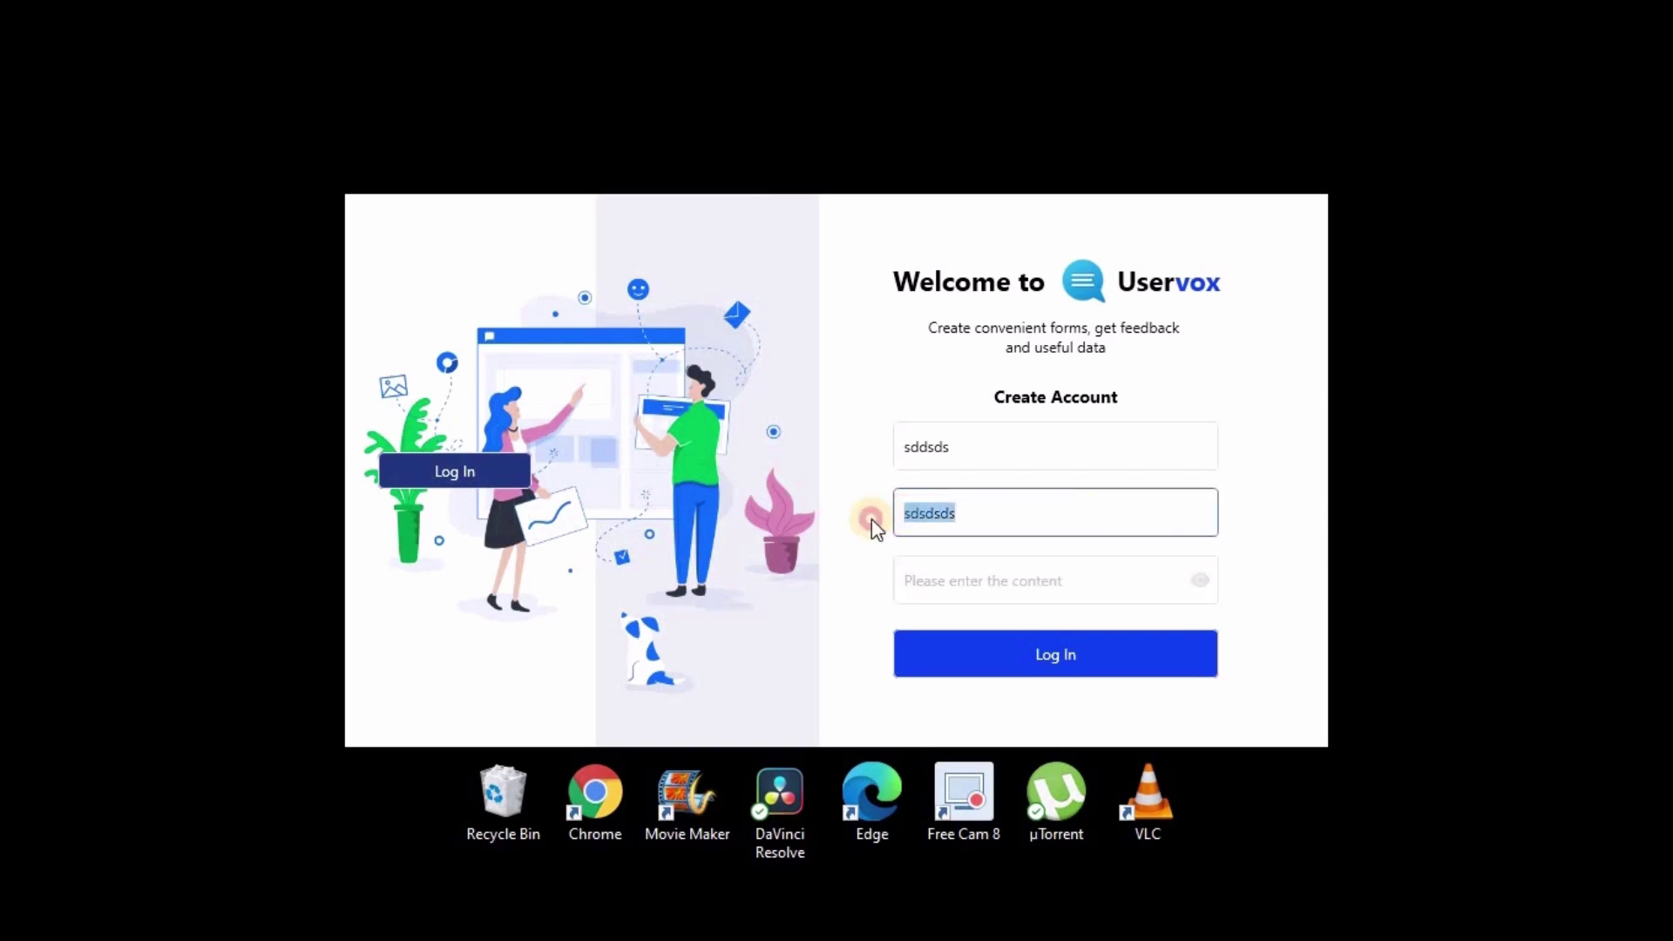
key("BackSpace")
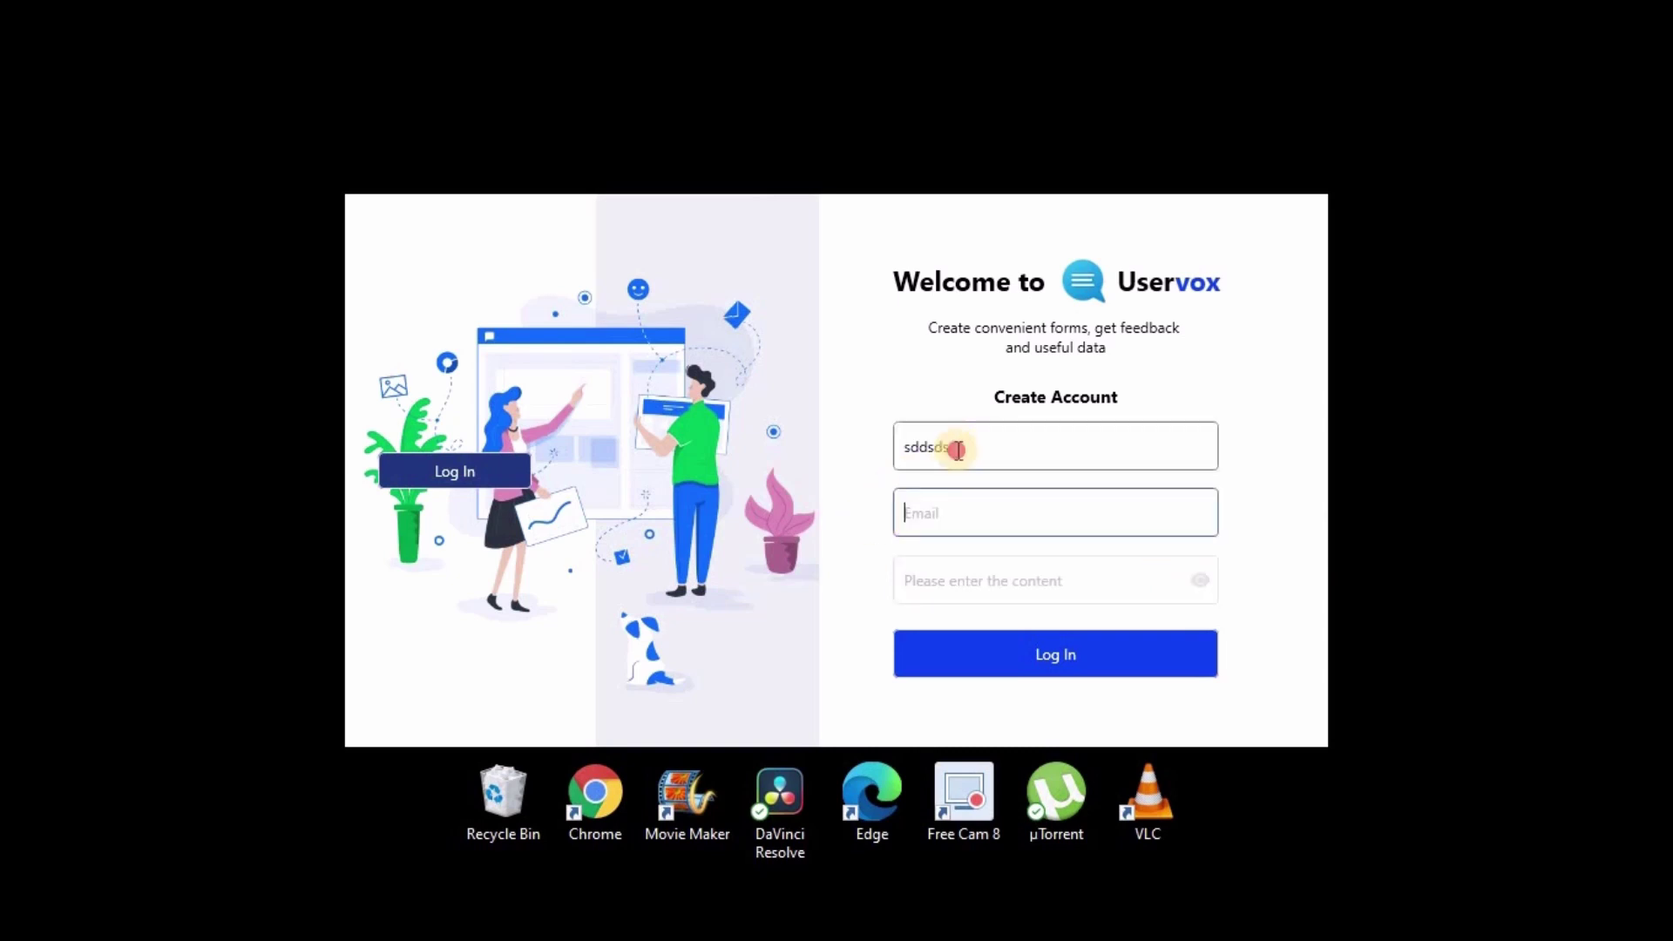
left_click_drag(953, 447, 850, 470)
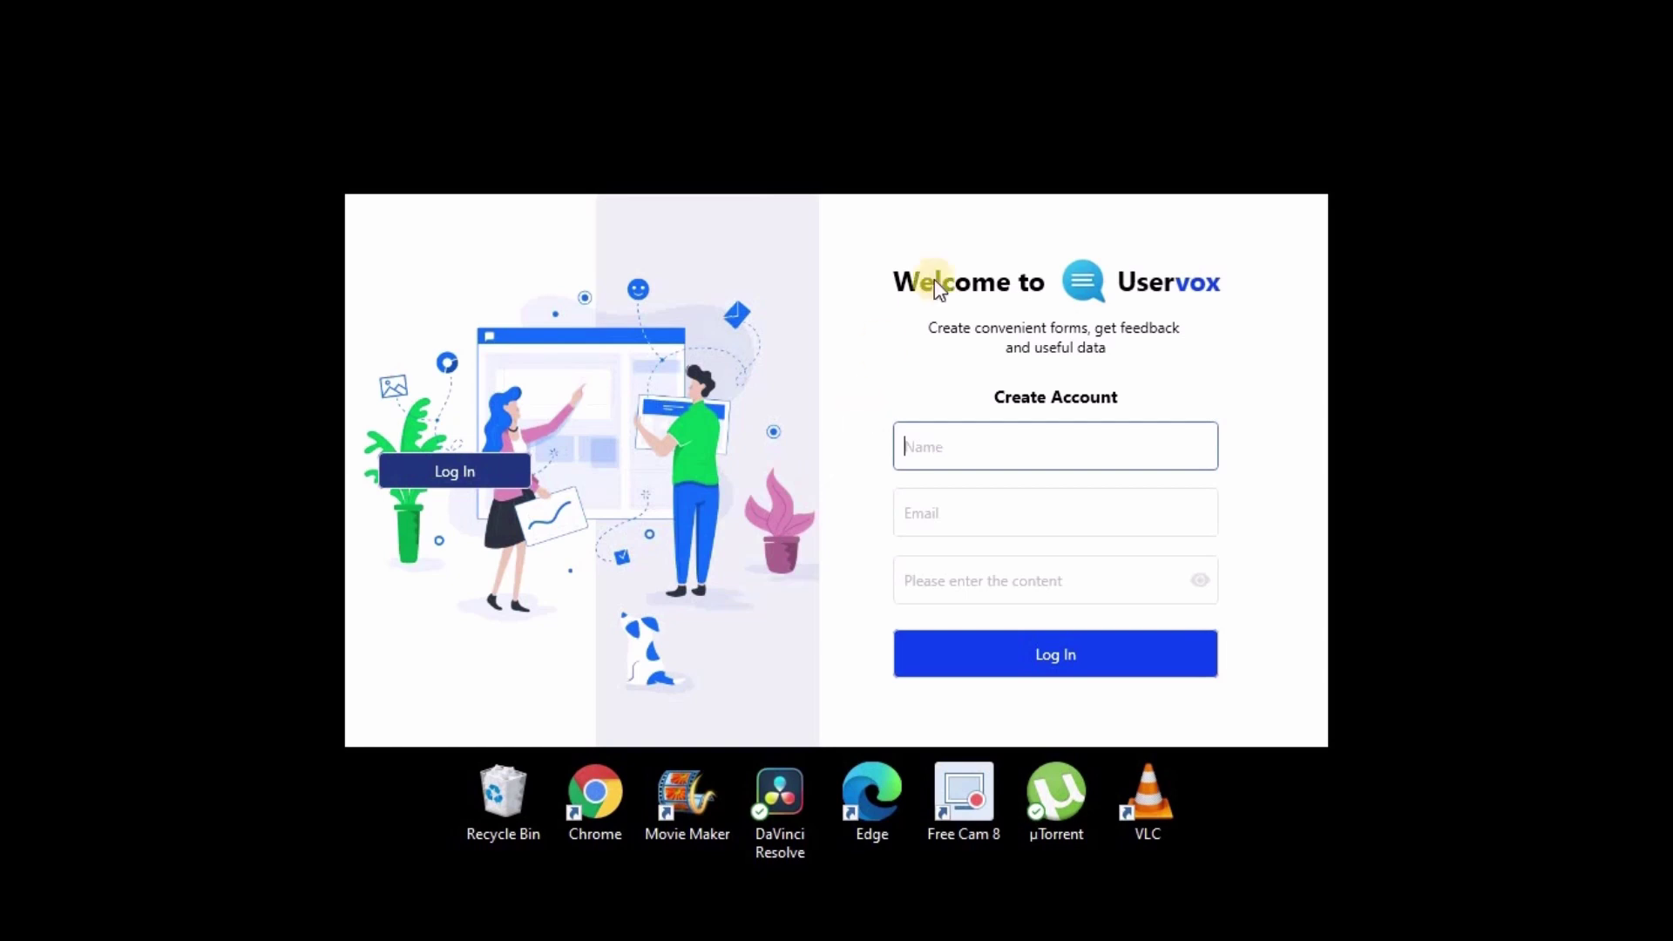